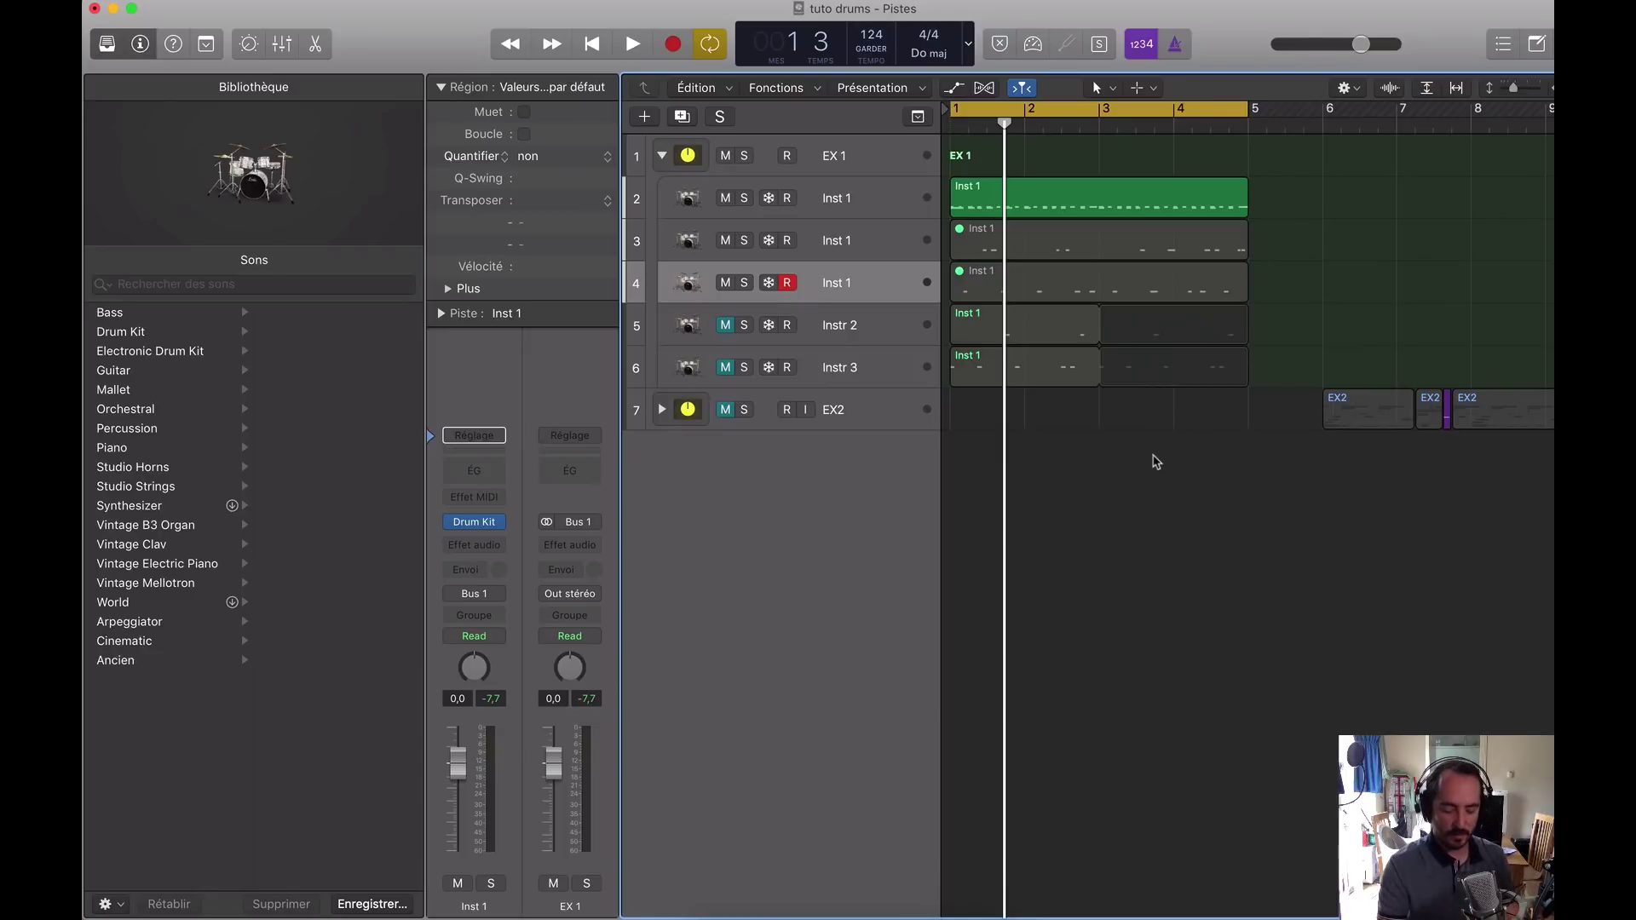
# Step: Hide the sound library, then open track 2's drum region in the piano roll and play it back
pyautogui.press('y')
pyautogui.press('z')
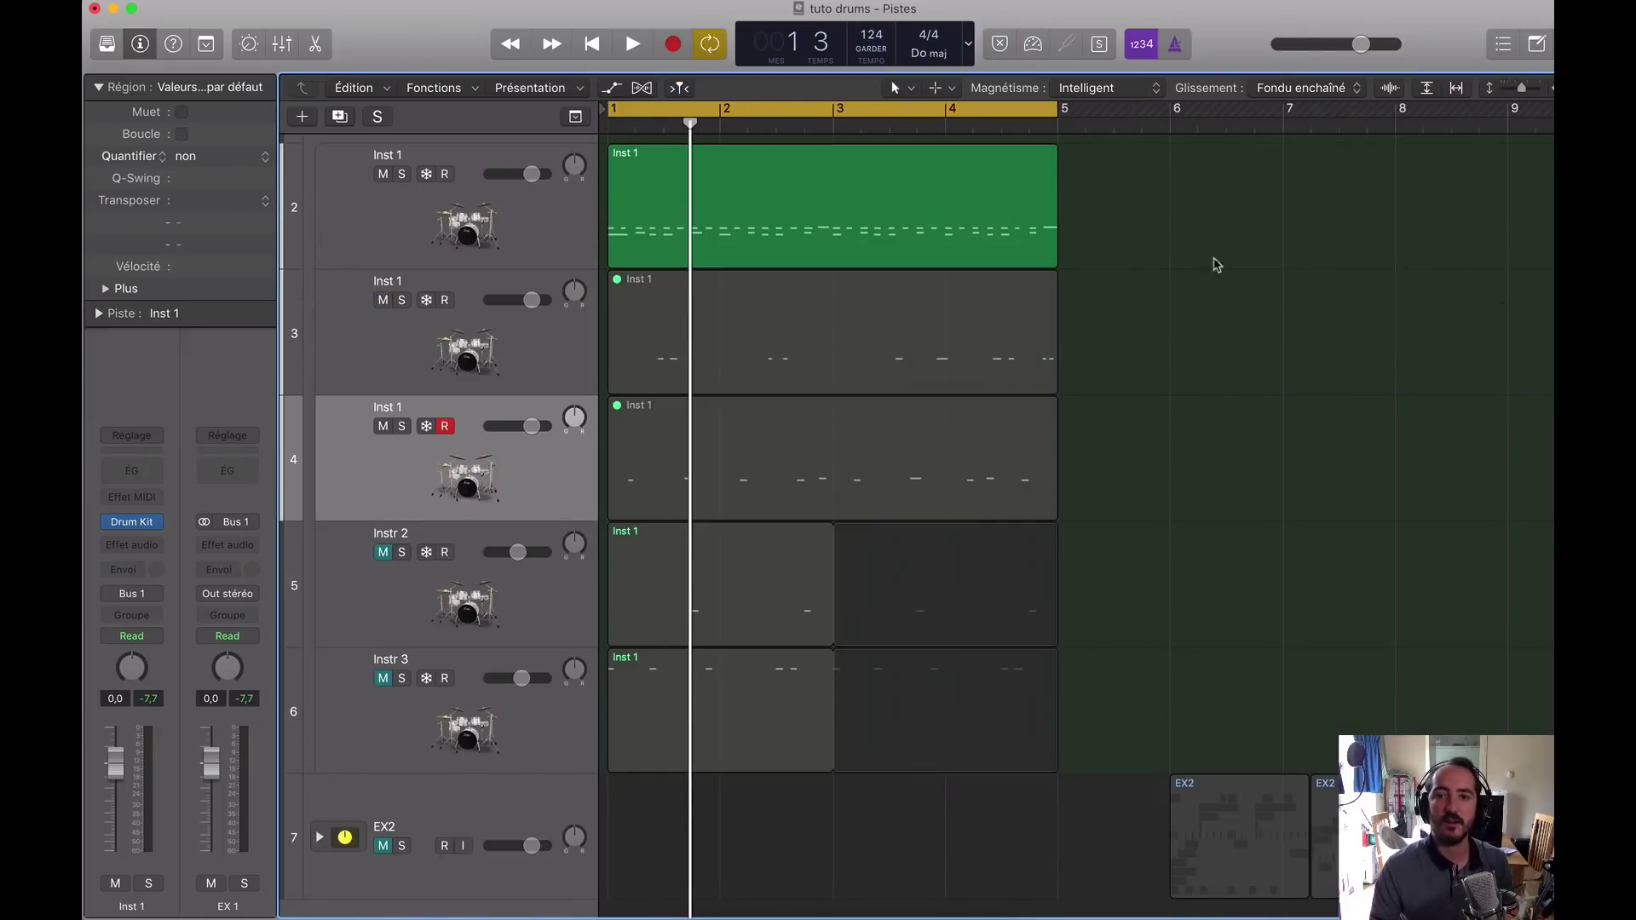
pyautogui.click(943, 169)
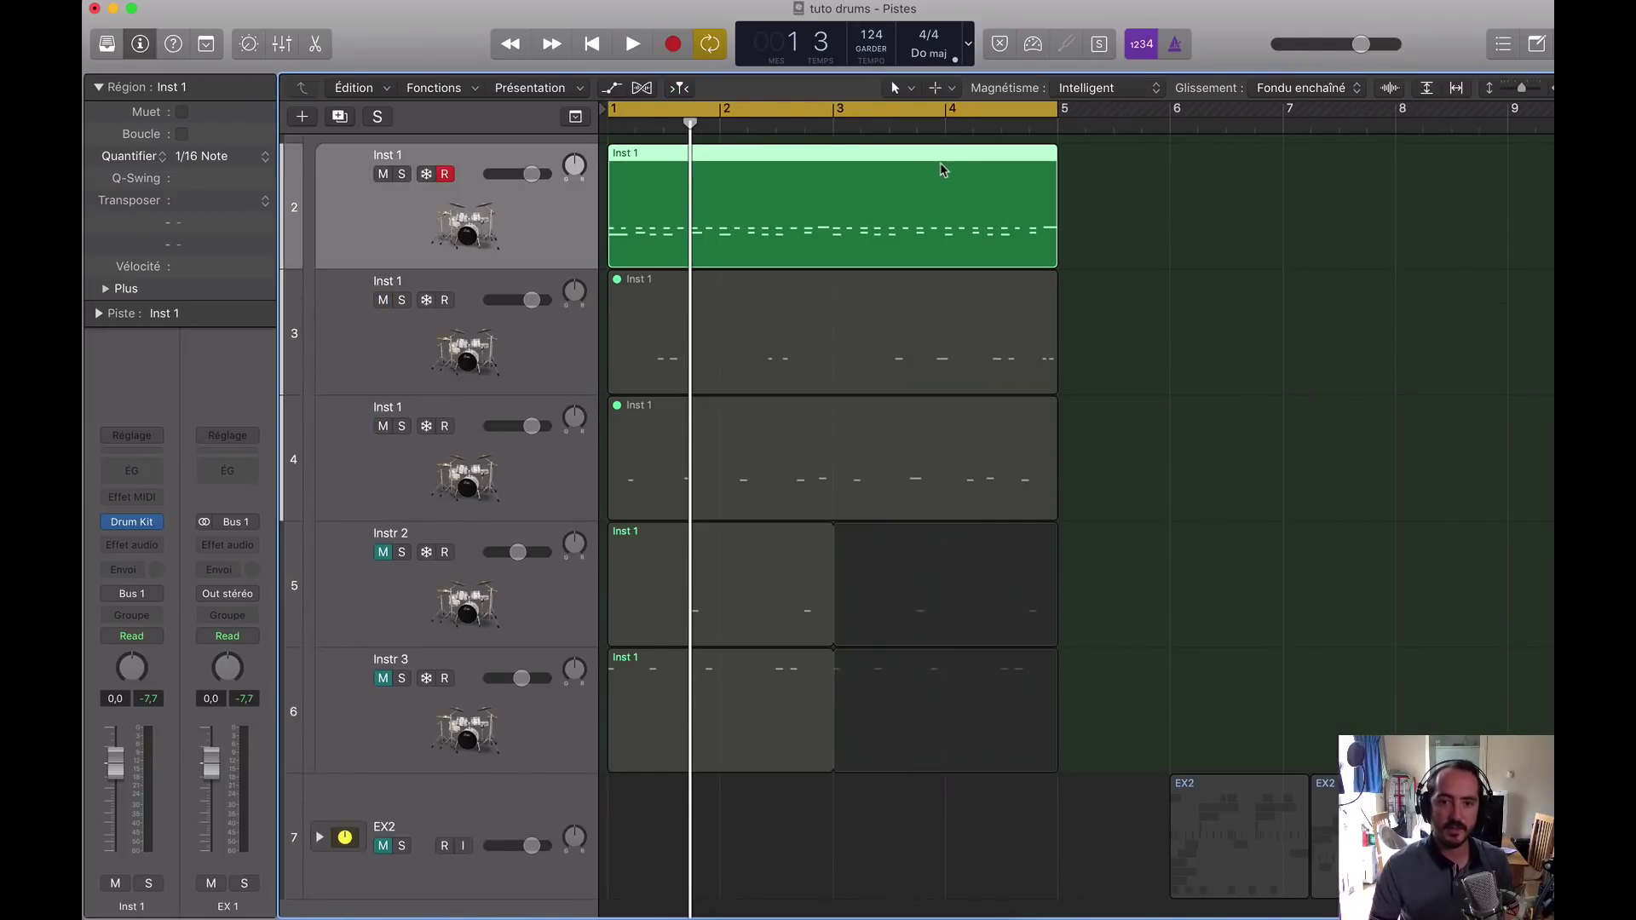
pyautogui.press('e')
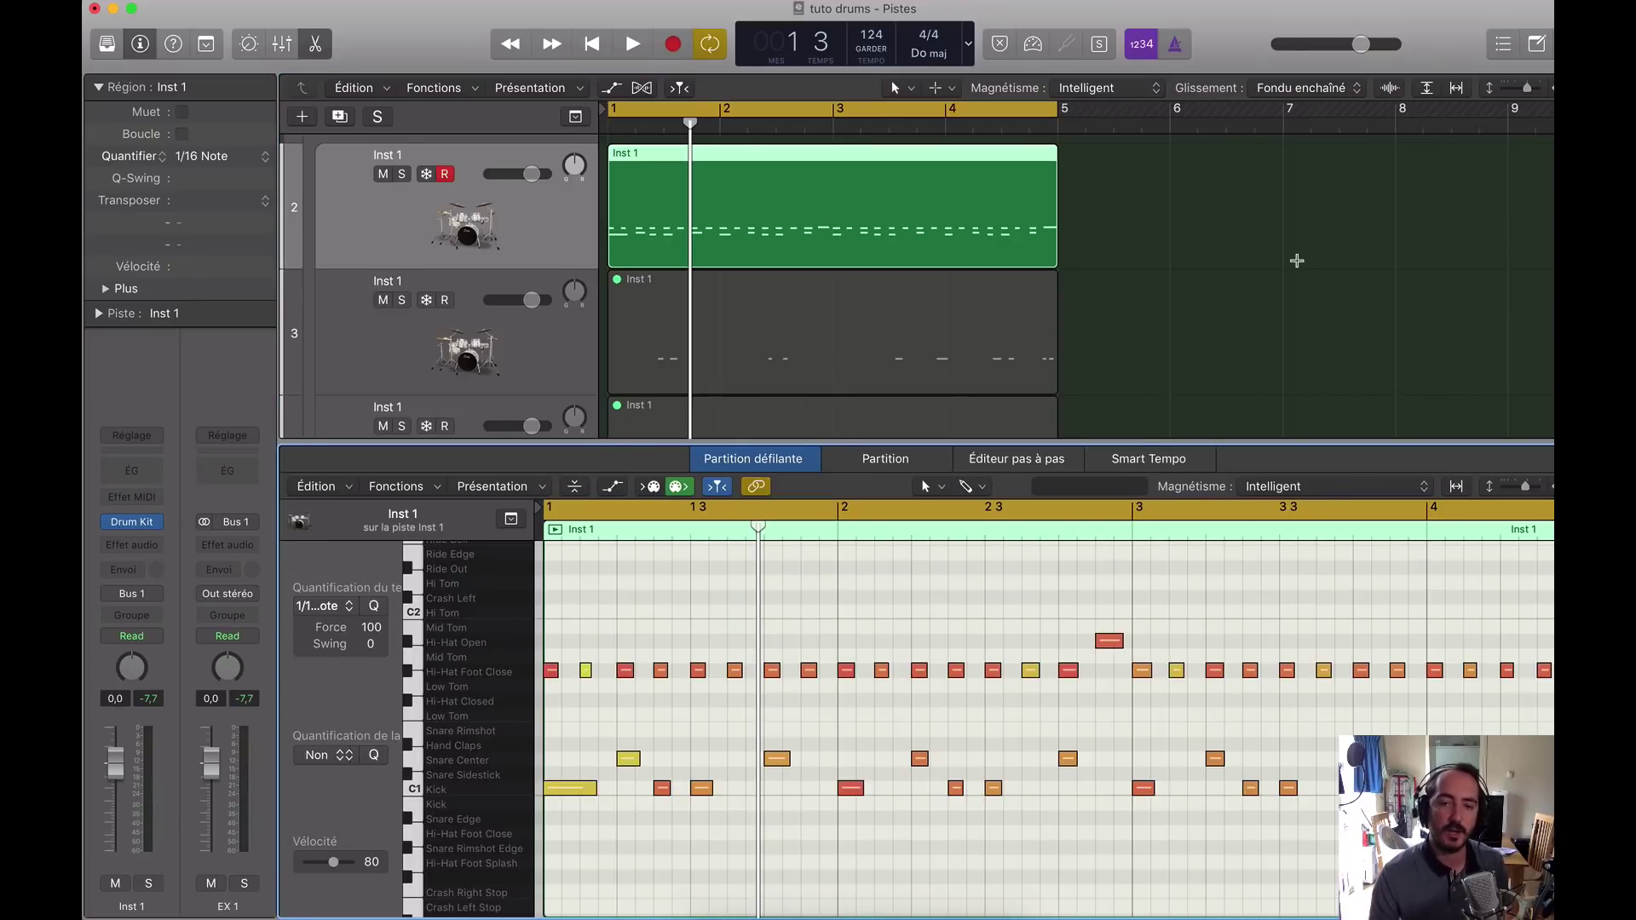
pyautogui.press('space')
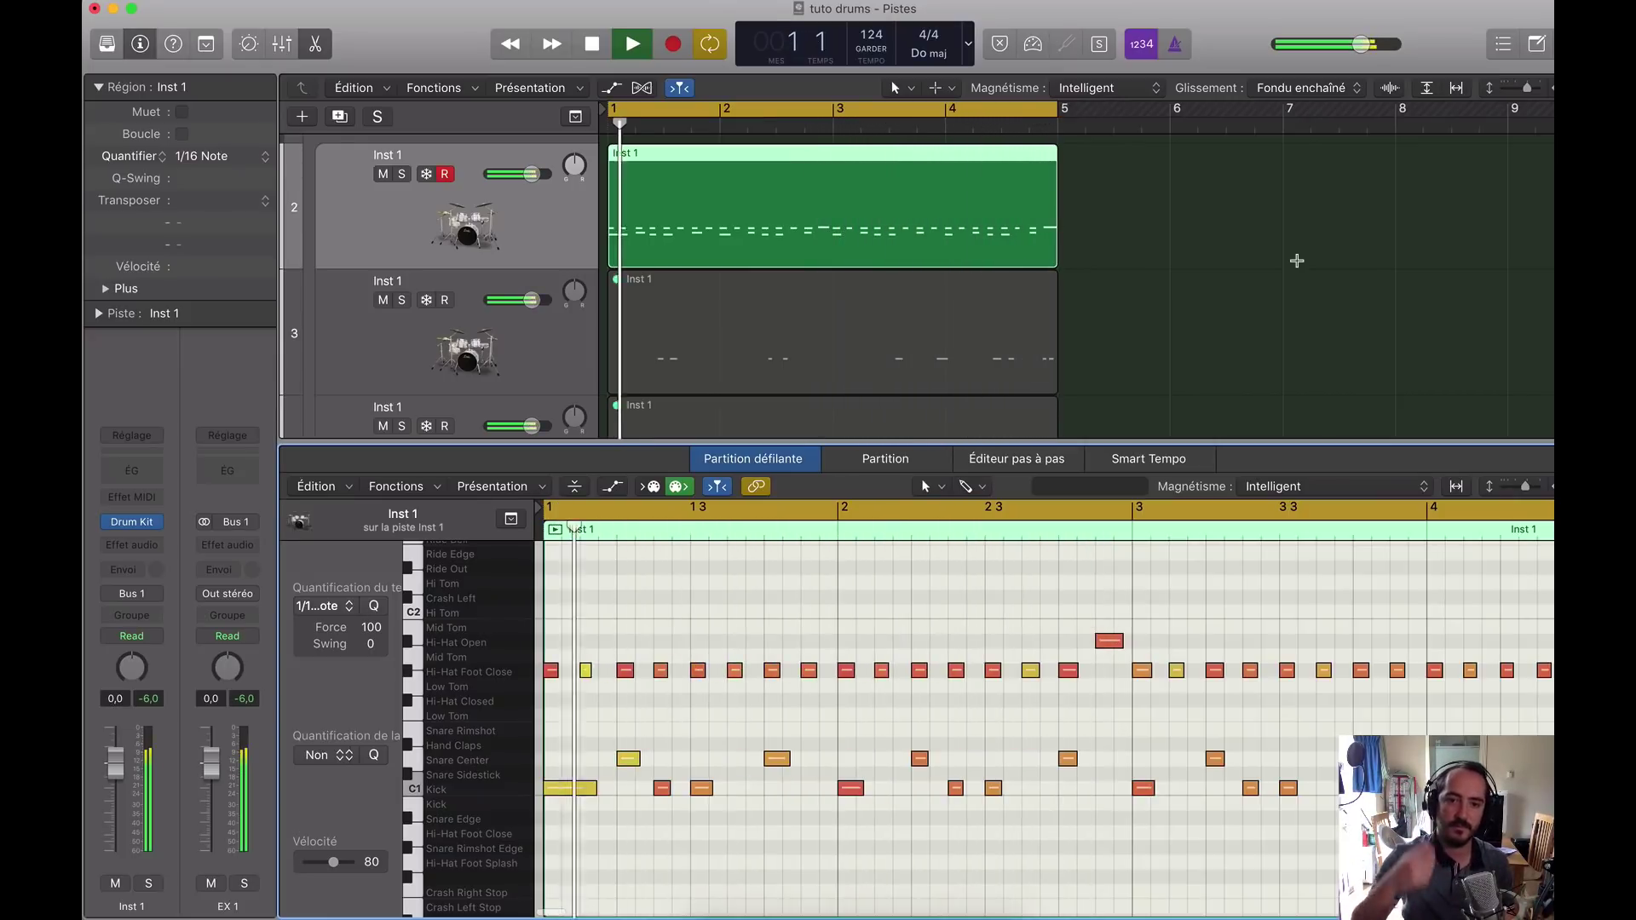
pyautogui.press('space')
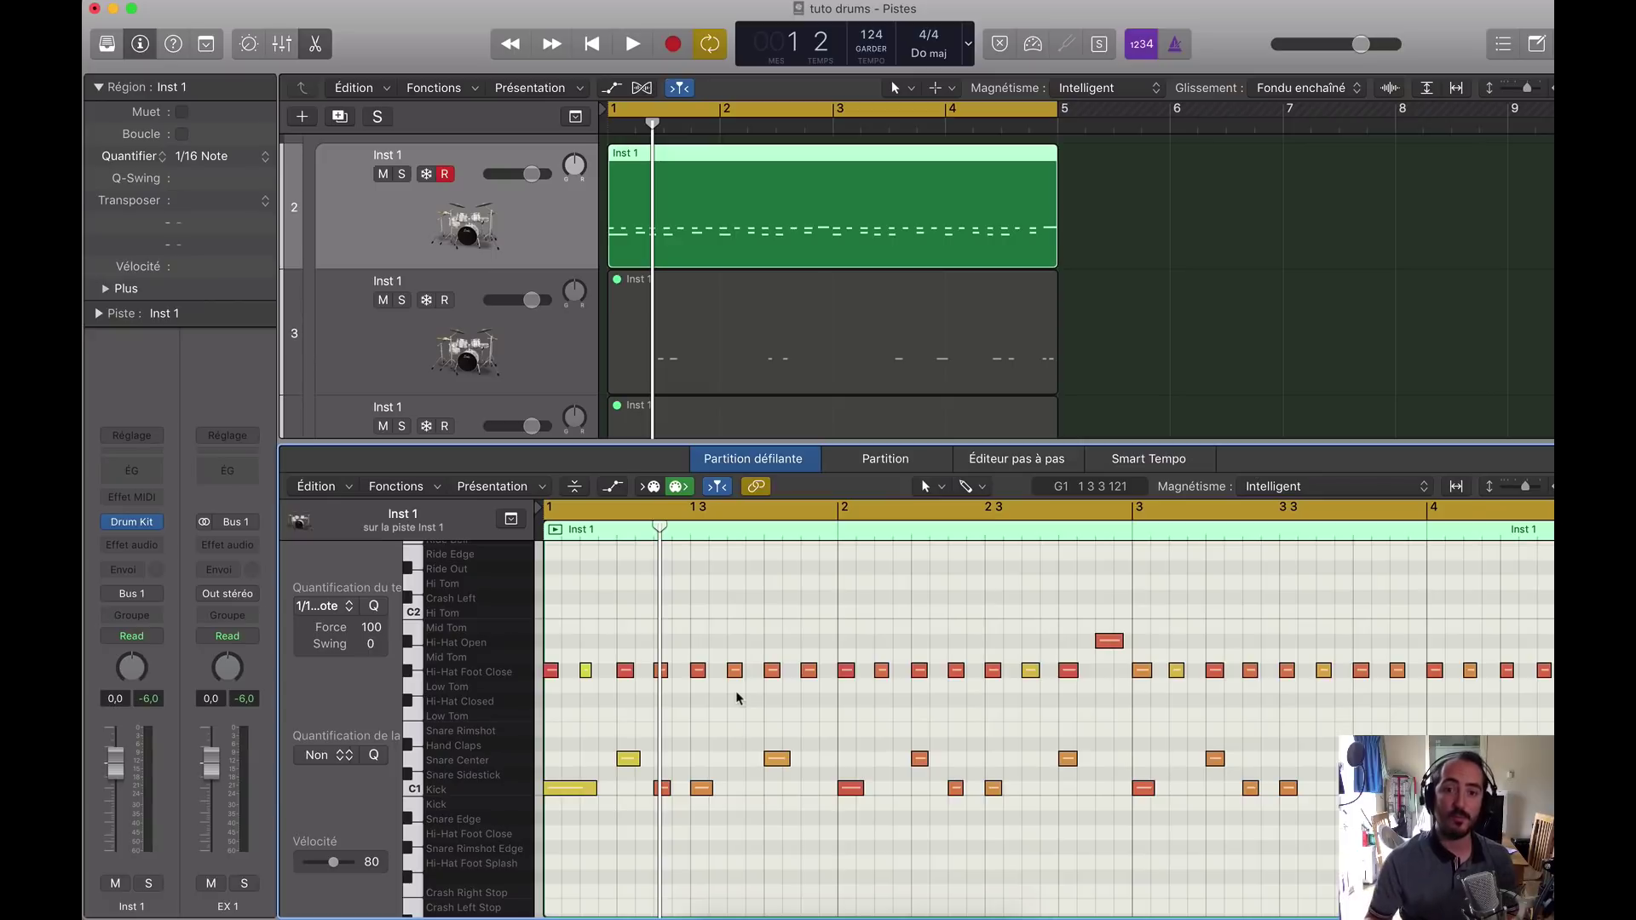
# Step: Unmute the Snare Center notes and their region on track 3, and play it with the track 2 beat
pyautogui.click(835, 287)
pyautogui.hscroll(5, 668, 726)
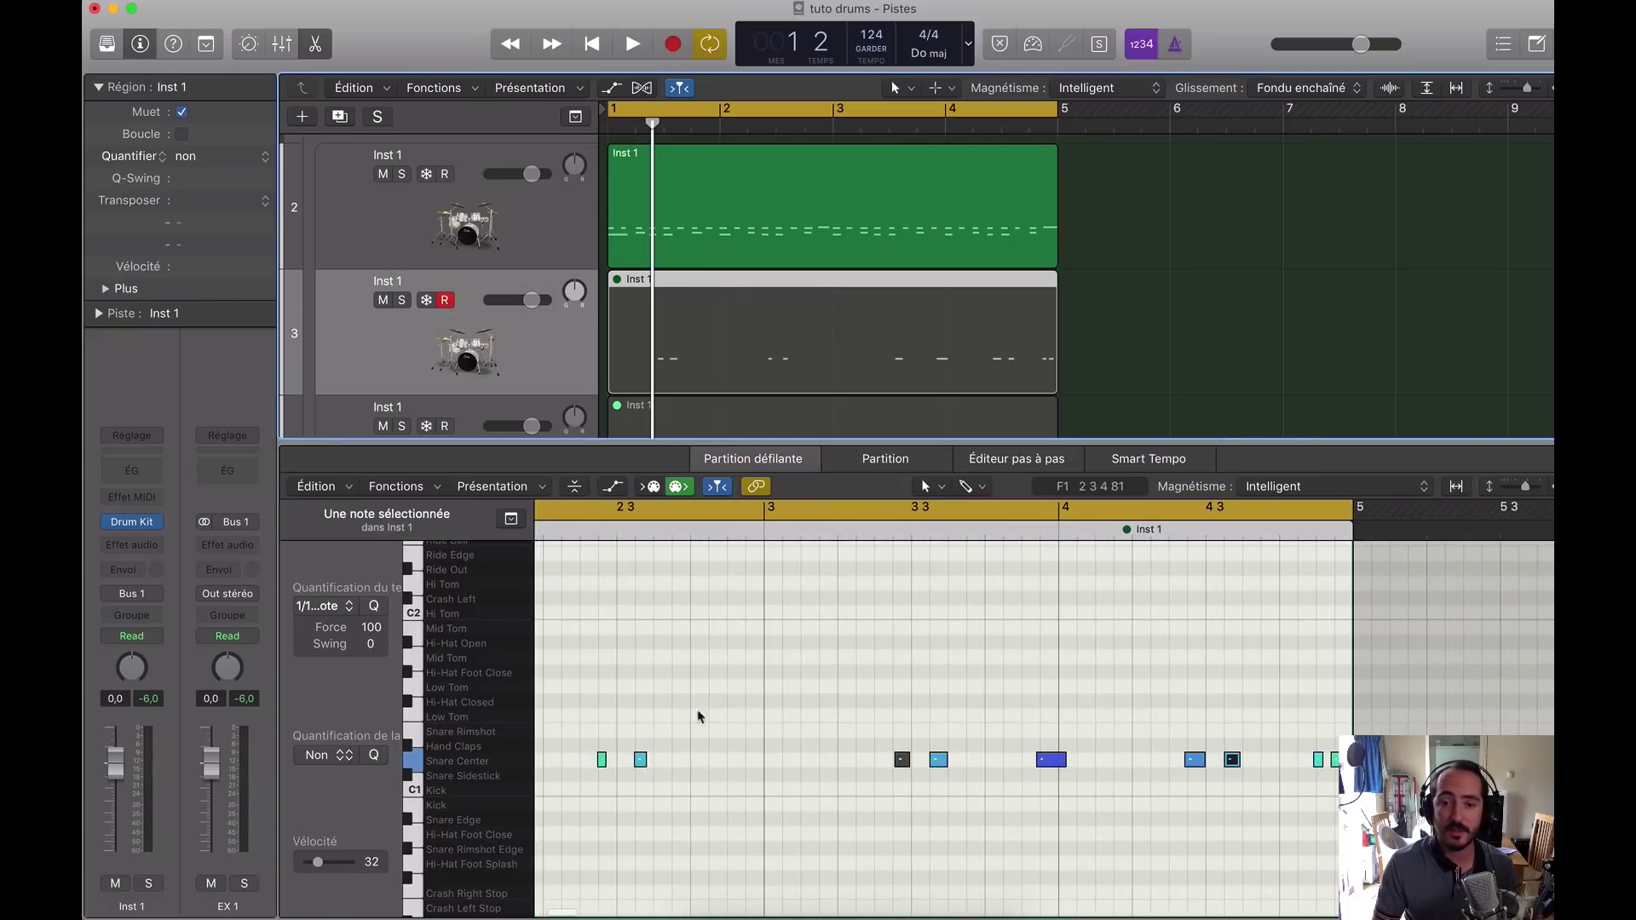
pyautogui.hscroll(-4, 729, 628)
pyautogui.click(463, 763)
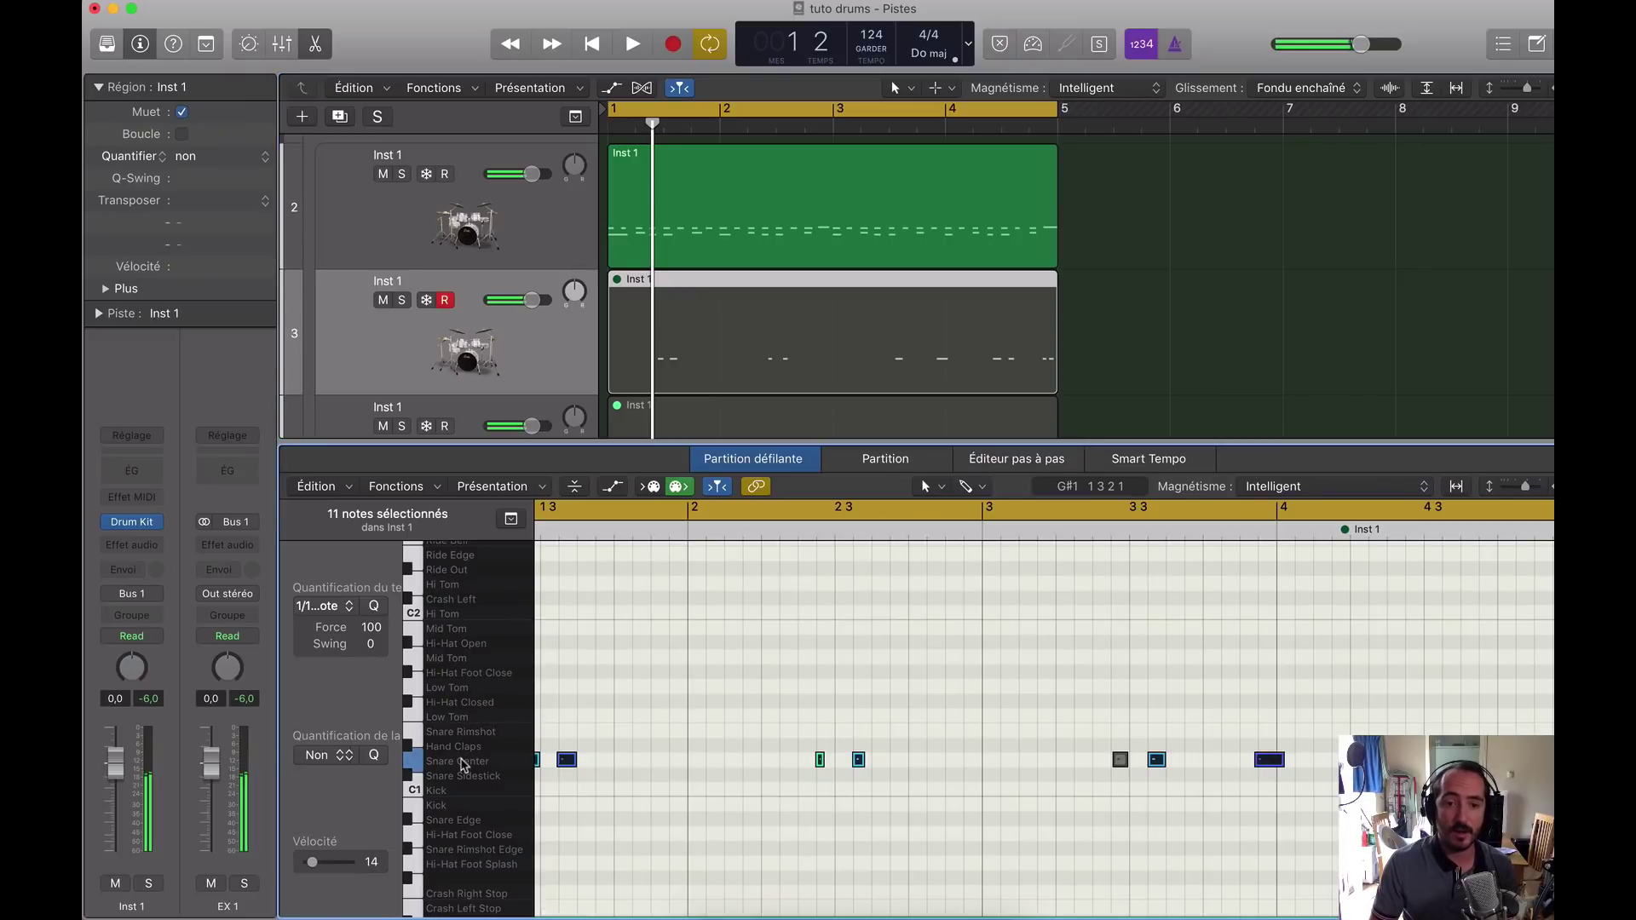
pyautogui.click(676, 765)
pyautogui.click(771, 283)
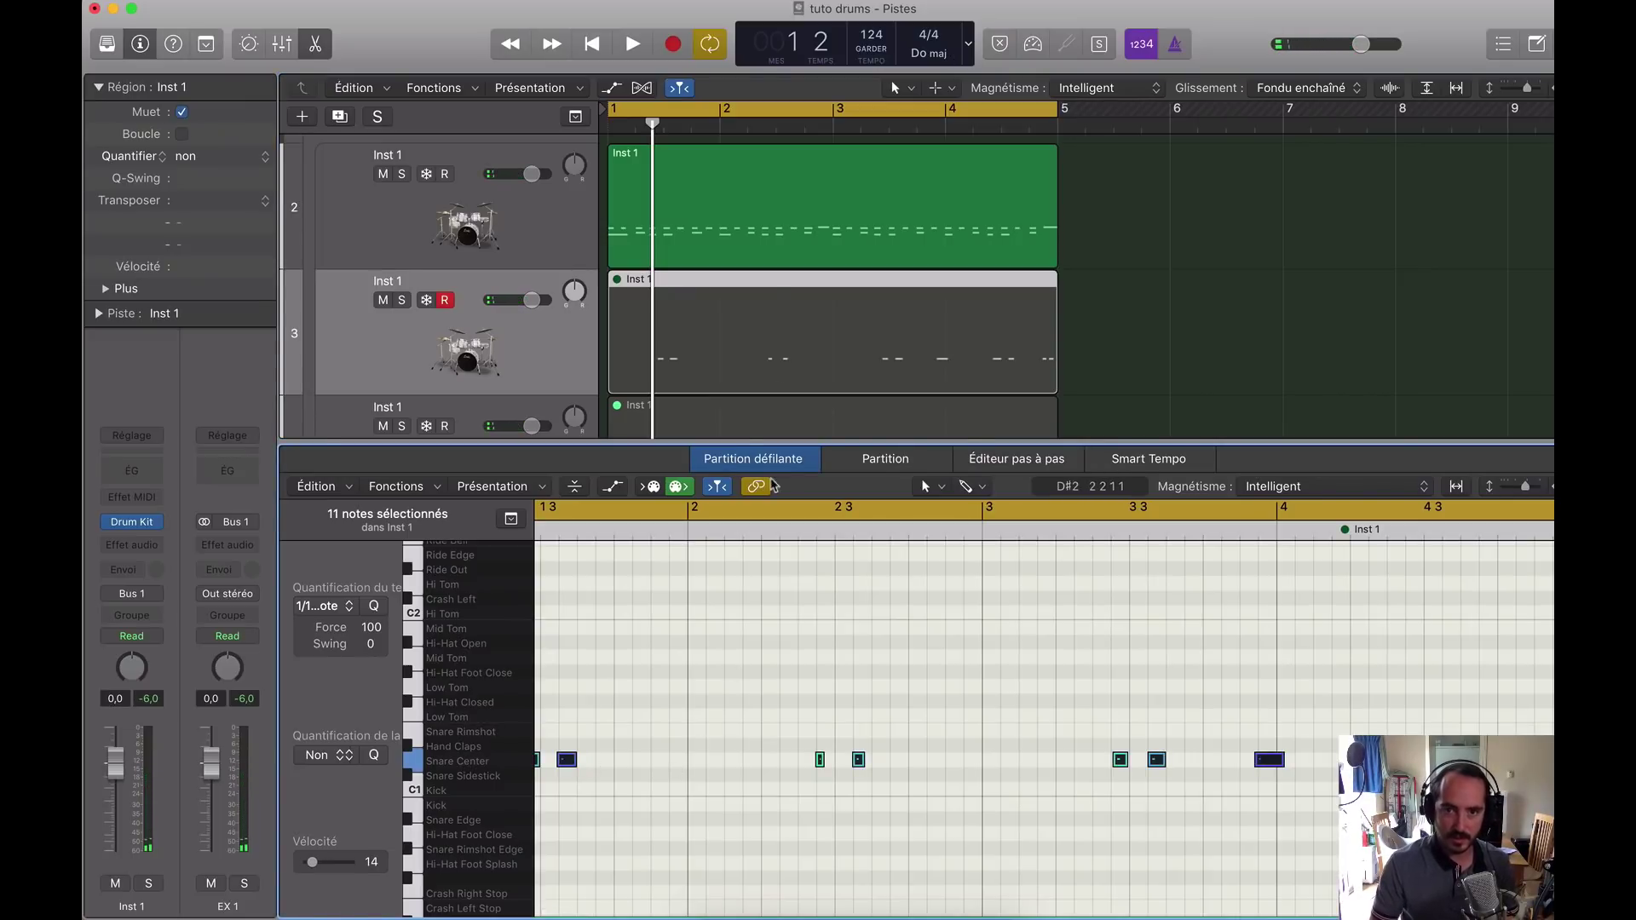
pyautogui.press('m')
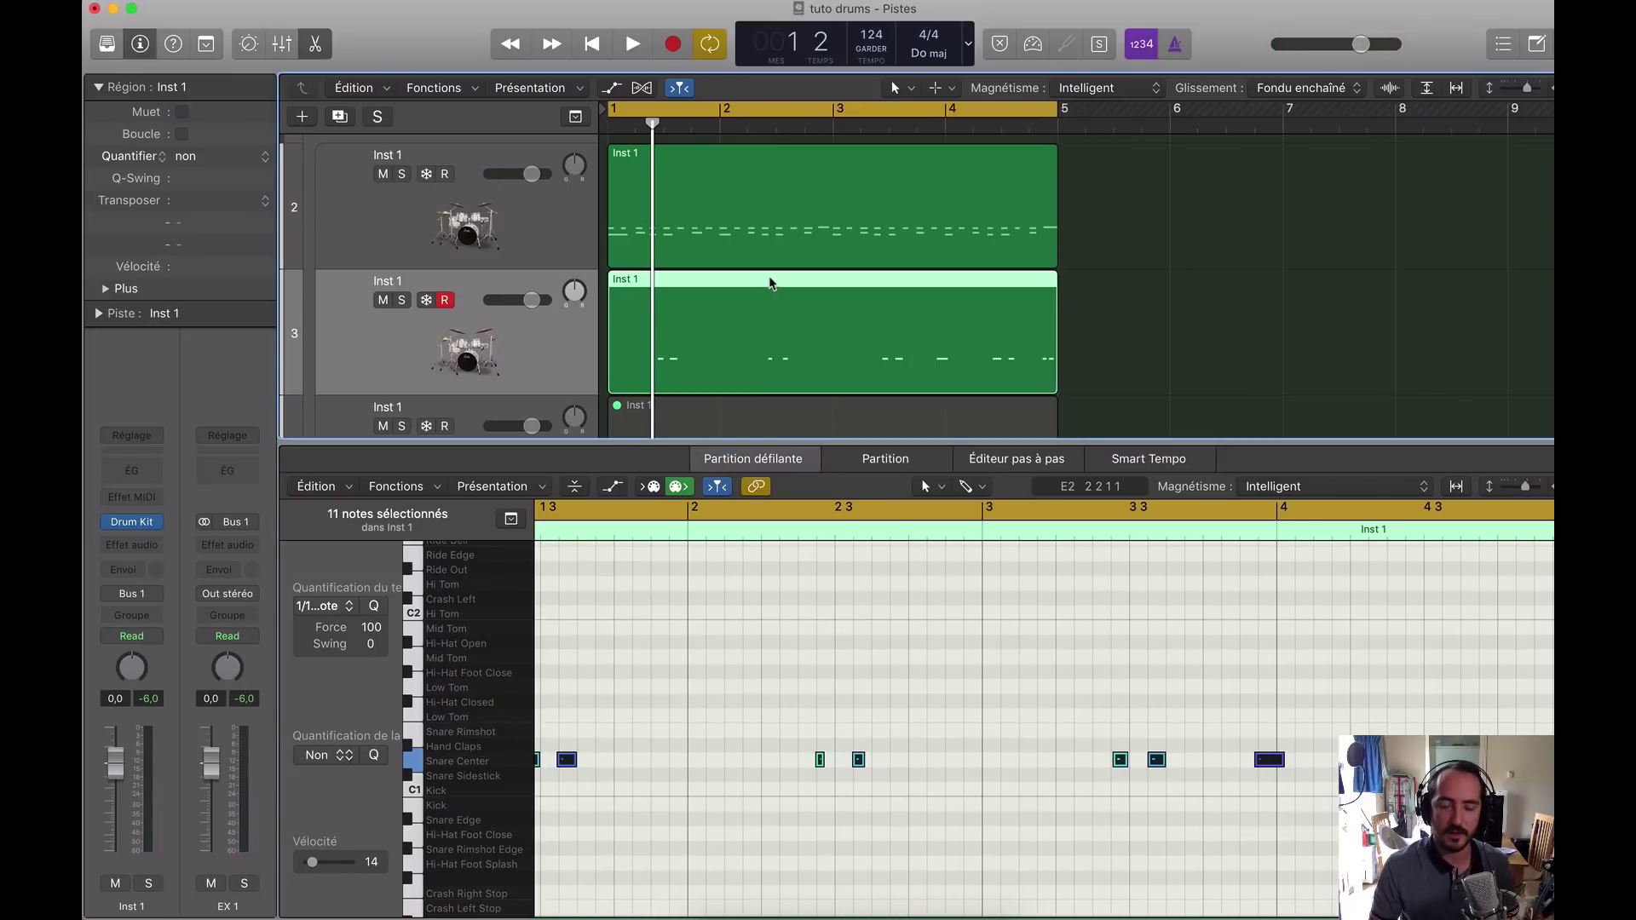
pyautogui.press('space')
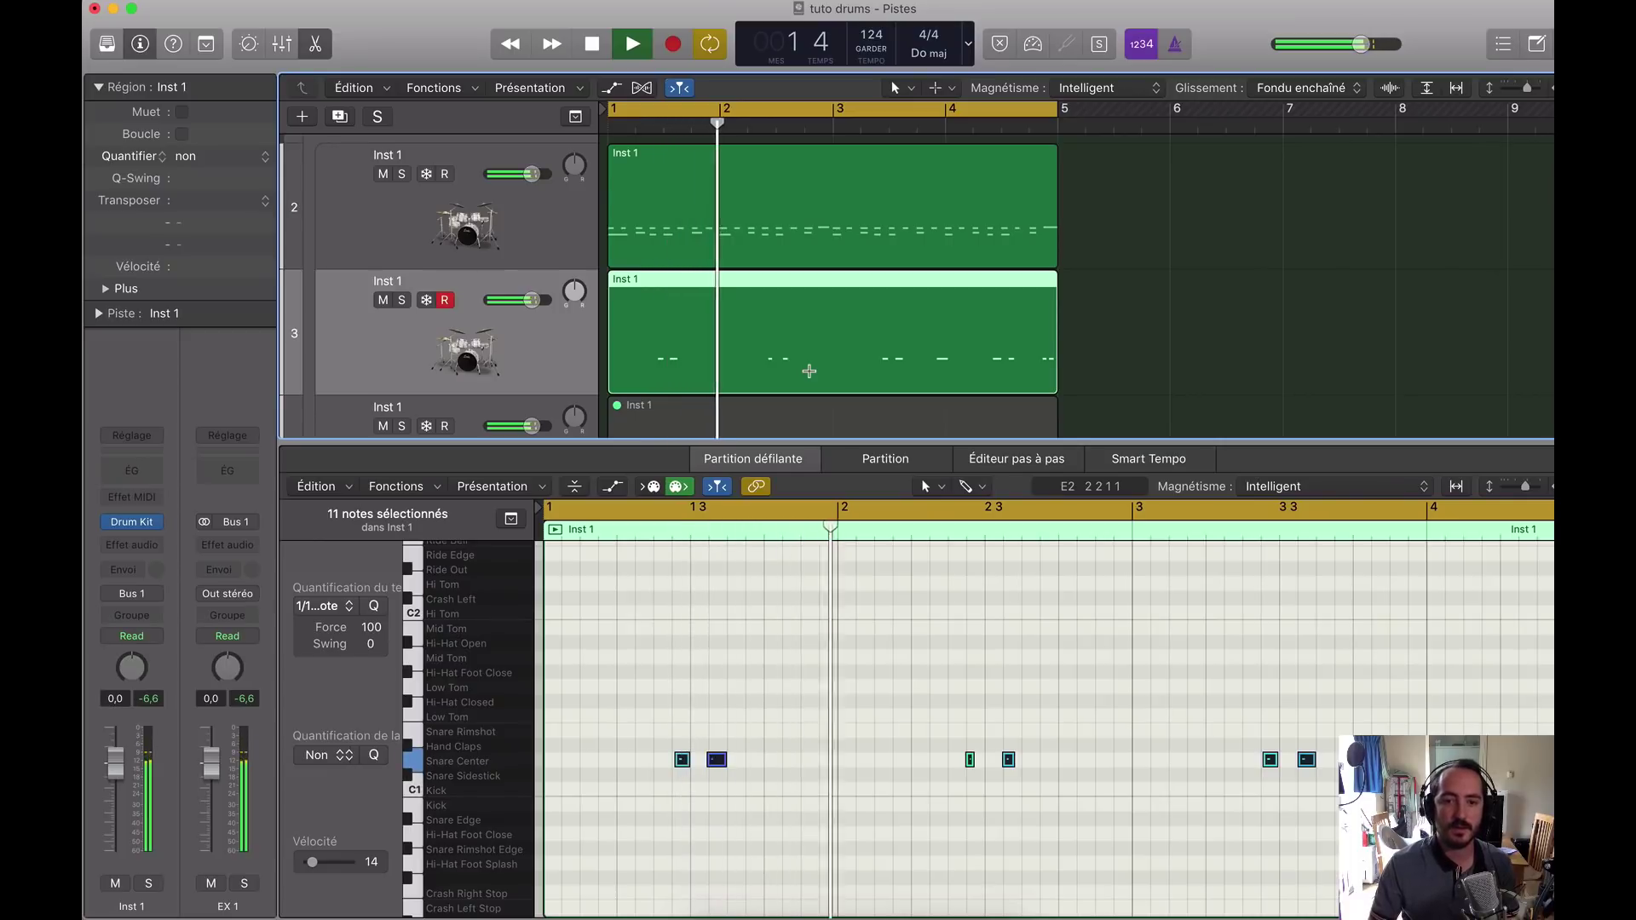
pyautogui.press('space')
# Step: Check the Snare Center ghost notes in track 3's region, auditioning the two notes of bar 1 and inspecting their velocities
pyautogui.click(780, 745)
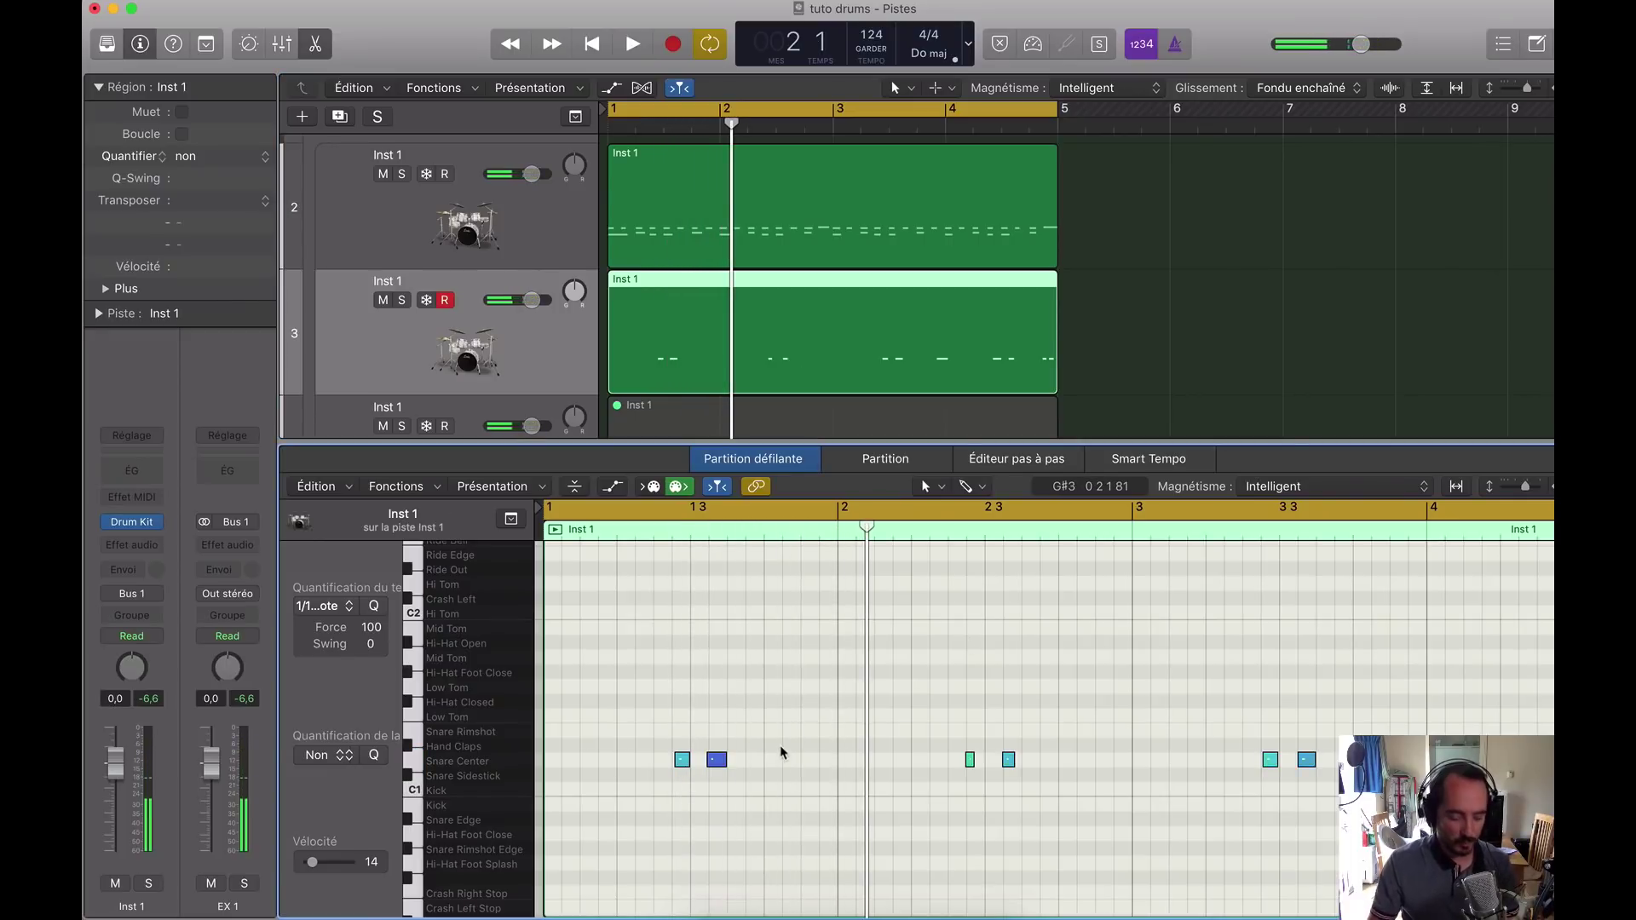
pyautogui.click(715, 761)
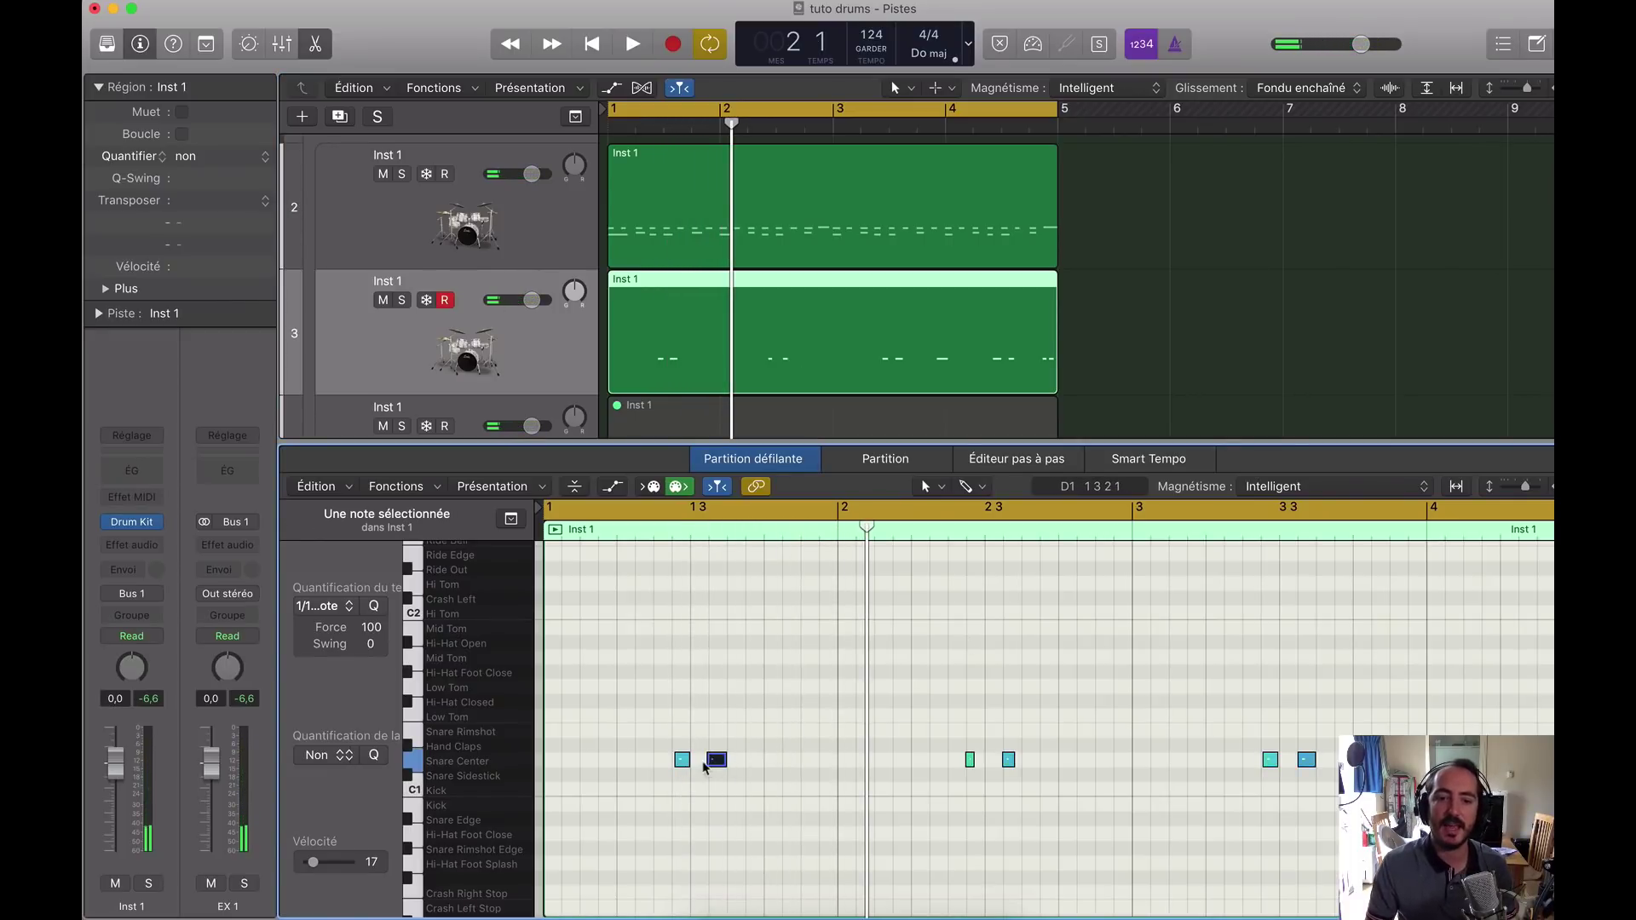
pyautogui.click(681, 759)
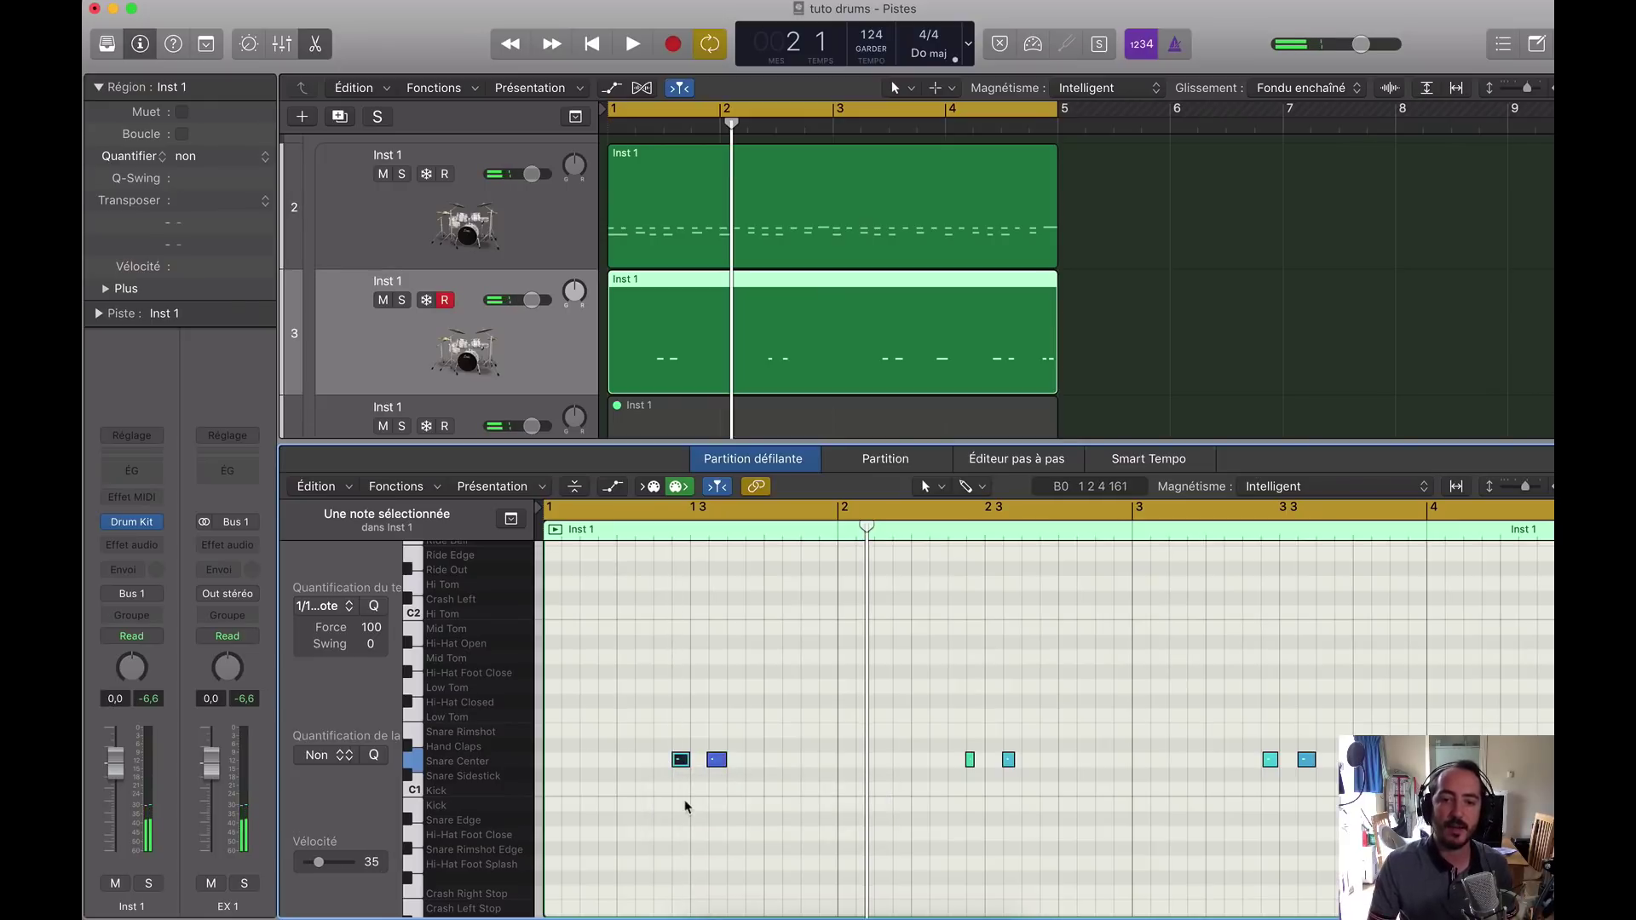
pyautogui.click(683, 799)
pyautogui.click(483, 772)
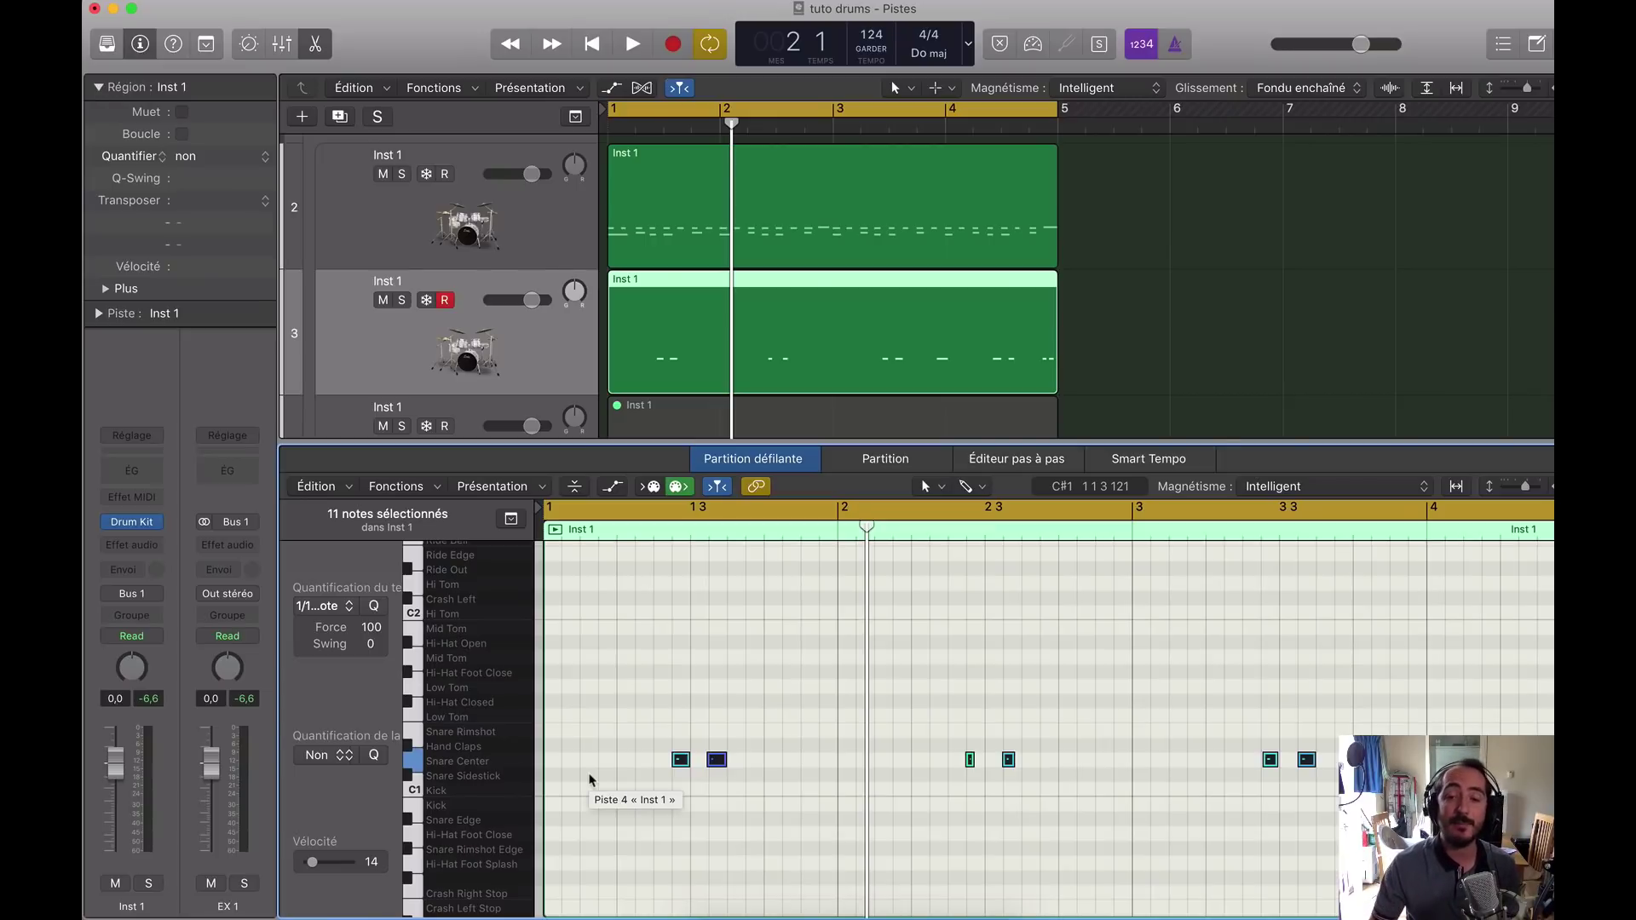
pyautogui.click(781, 799)
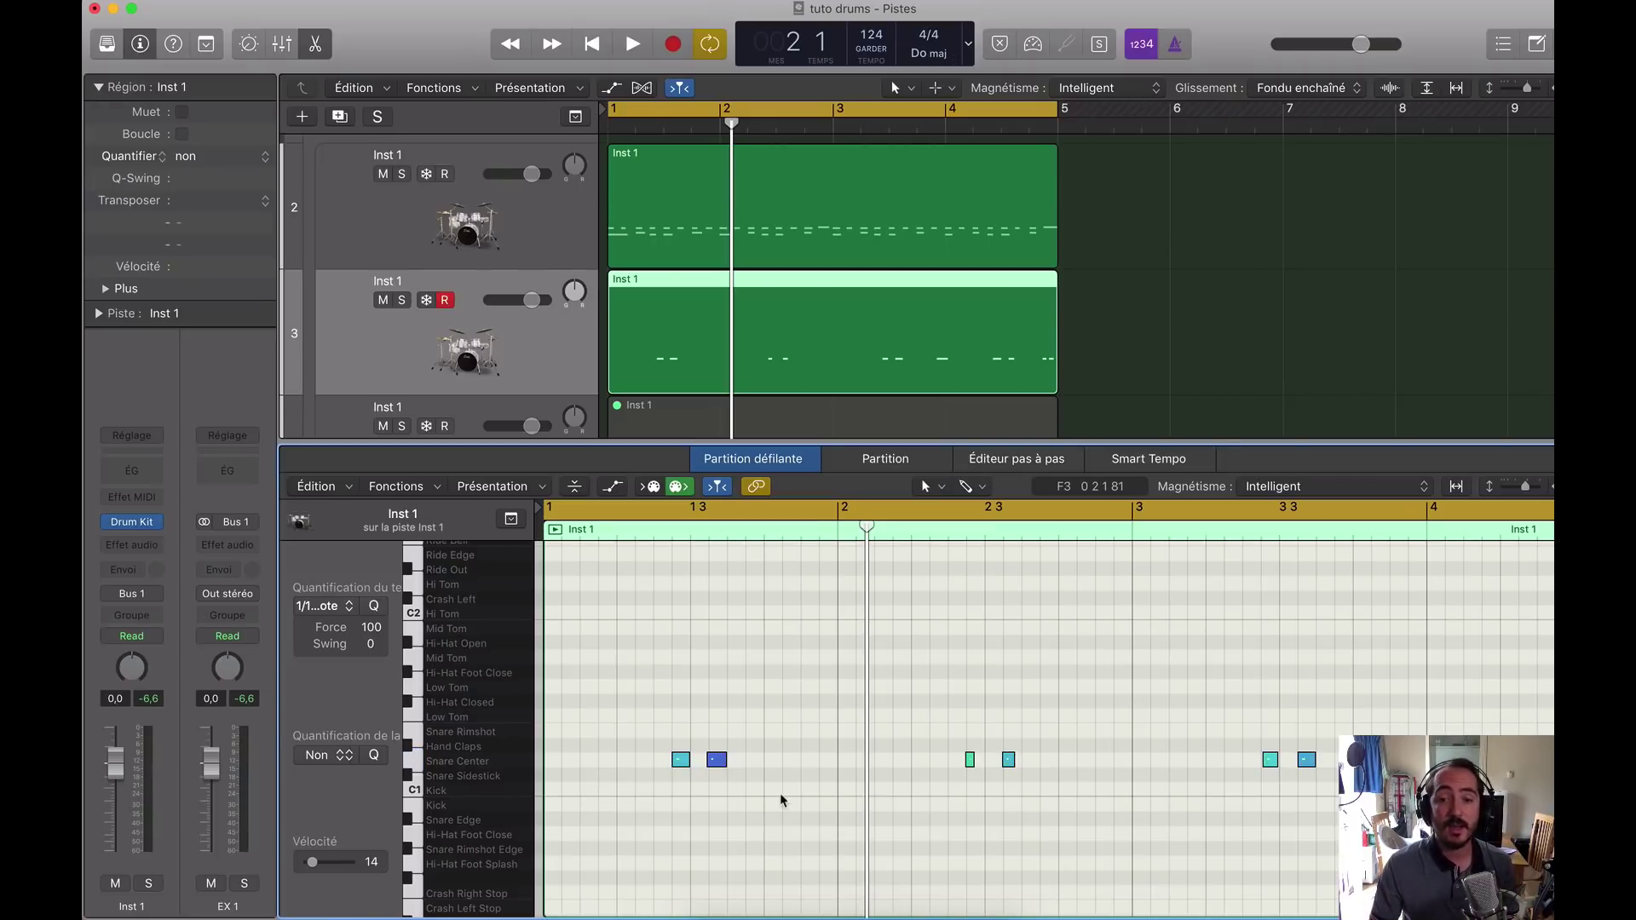
pyautogui.hscroll(-2, 764, 775)
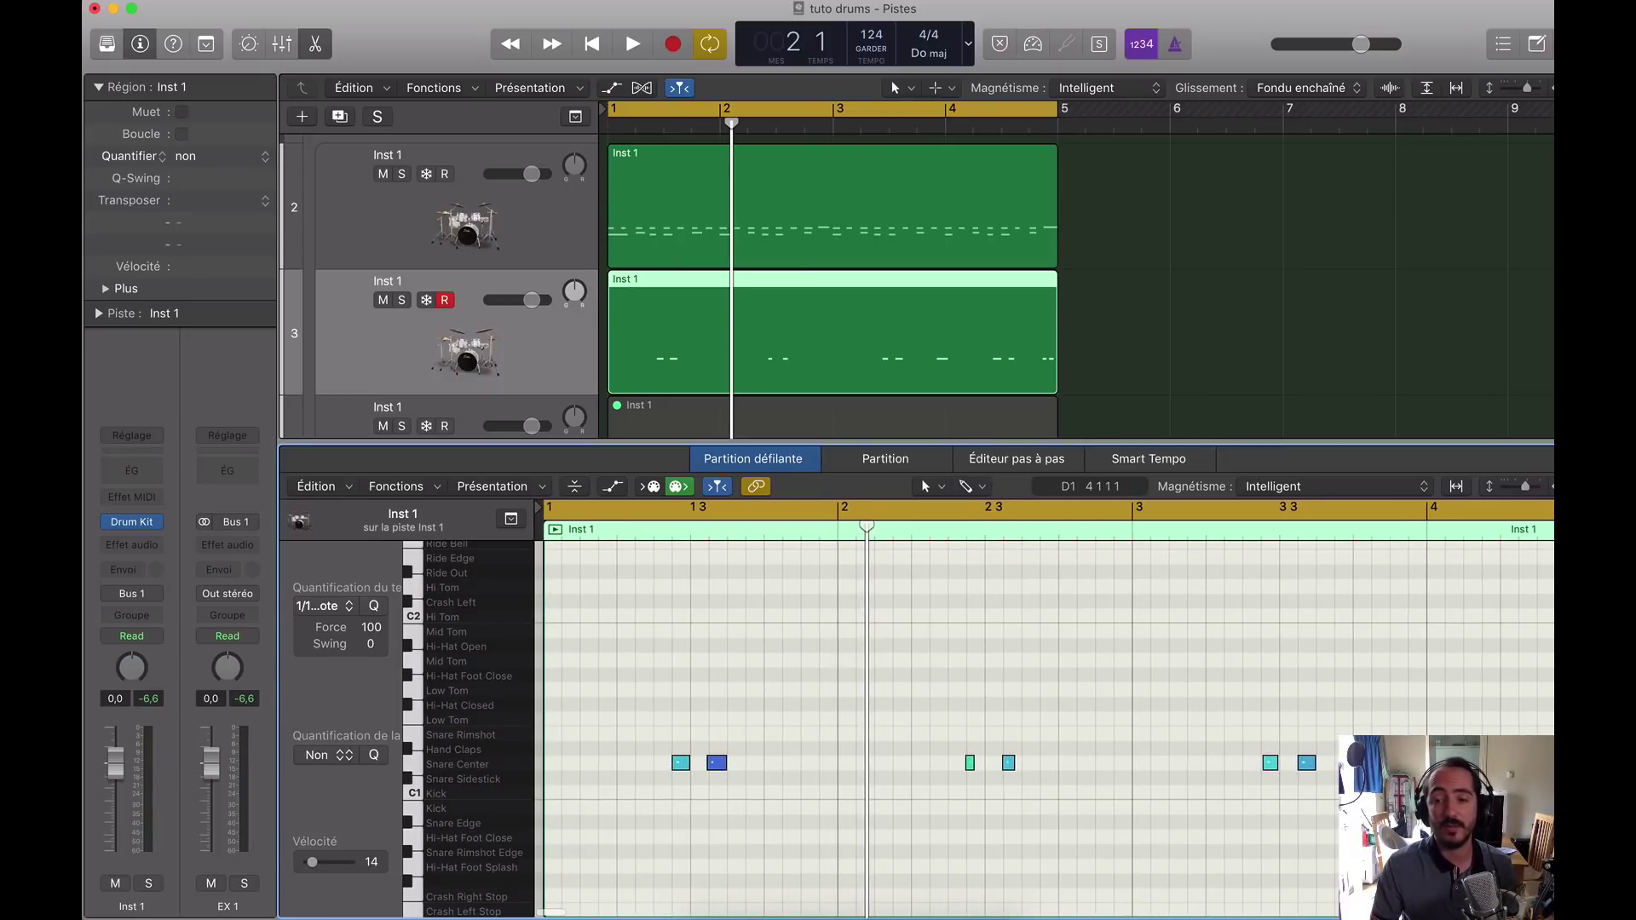
# Step: Add pairs of Snare Center ghost notes in beats 1 and 4 of bar 1, and play back the pattern
pyautogui.press('space')
pyautogui.moveTo(1008, 763); pyautogui.dragTo(794, 763)
pyautogui.press('space')
pyautogui.press('space')
pyautogui.press('space')
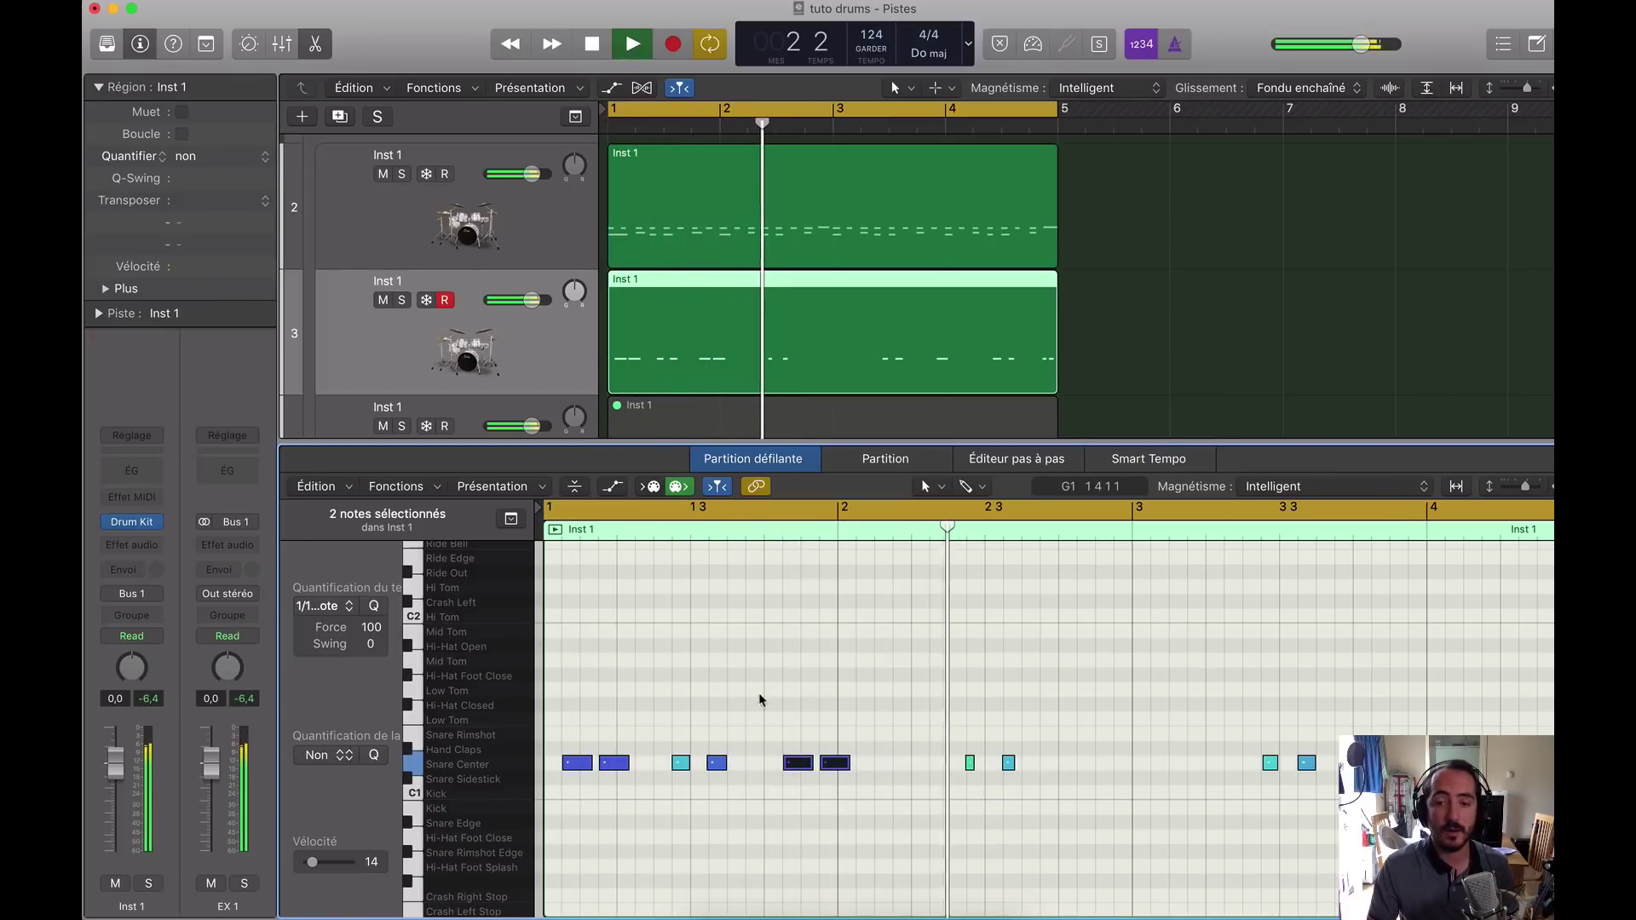
pyautogui.press('space')
pyautogui.click(876, 738)
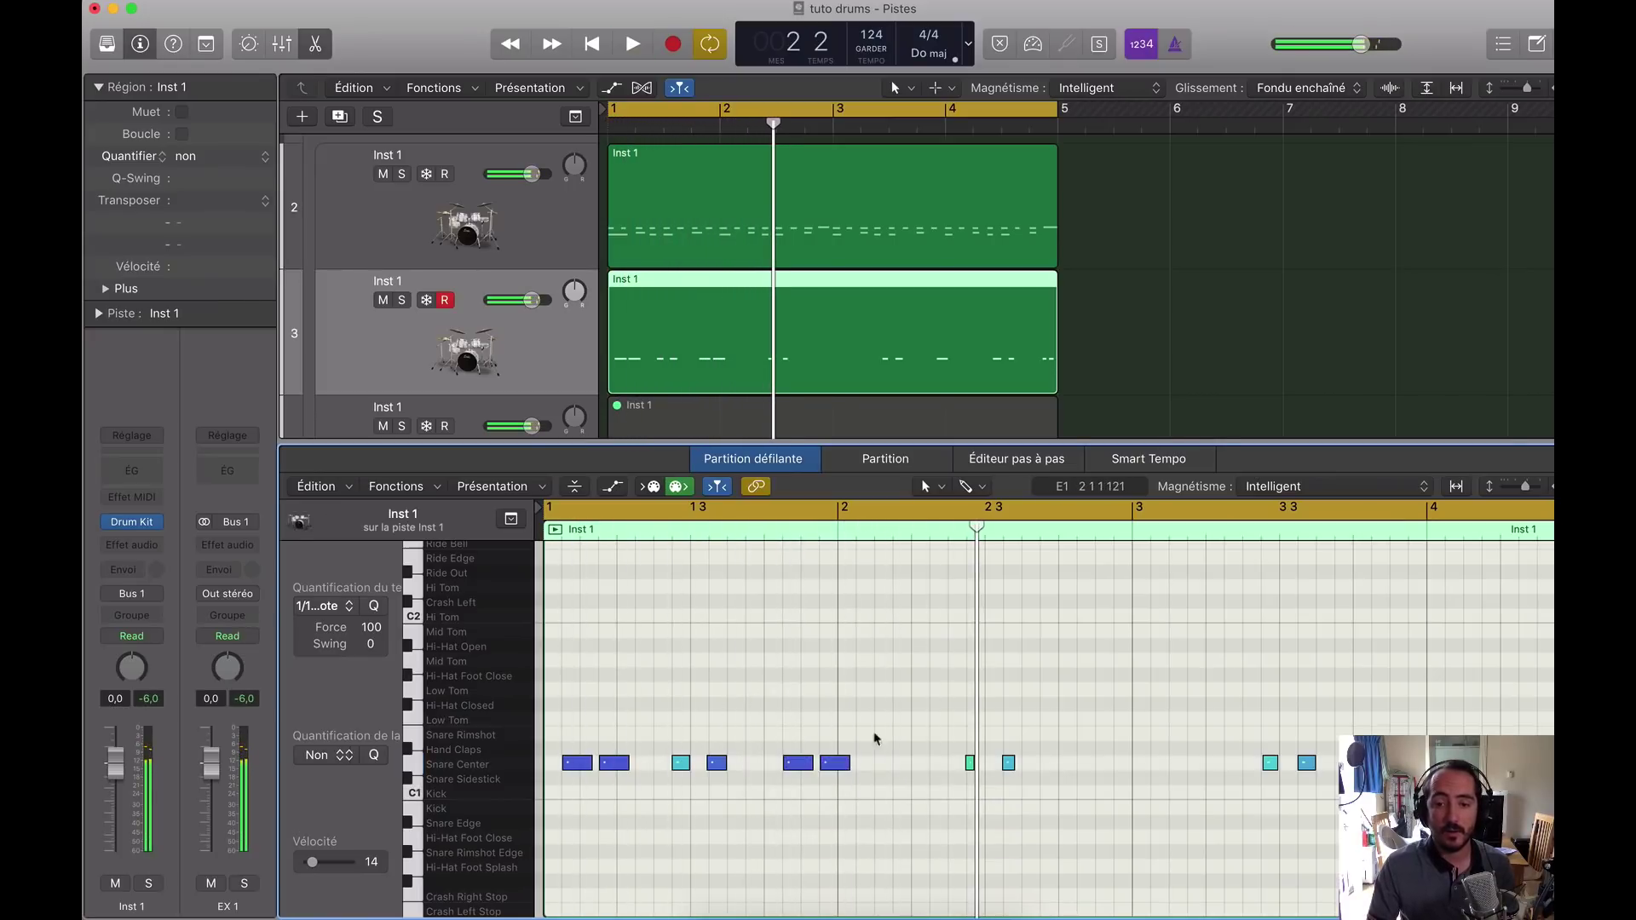
# Step: Set the velocity of bar 1's second snare note to 31 and its first beat-4 snare note to 33, checking by playback
pyautogui.click(614, 763)
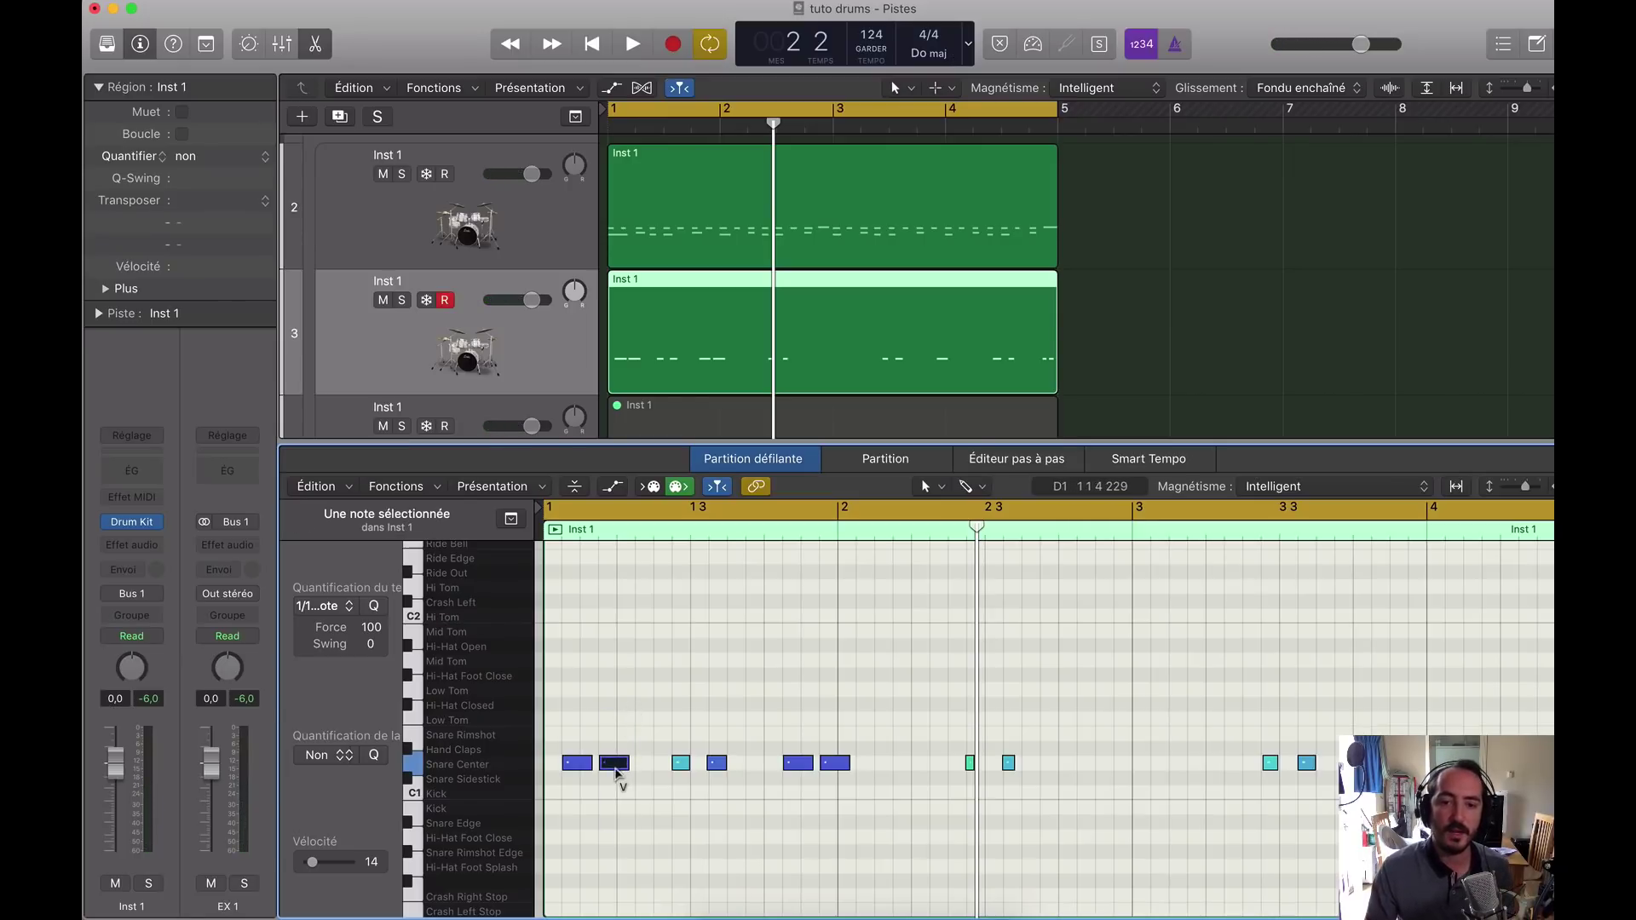
pyautogui.moveTo(616, 764)
pyautogui.mouseDown()
pyautogui.moveTo(616, 708)
pyautogui.moveTo(619, 733)
pyautogui.mouseUp()
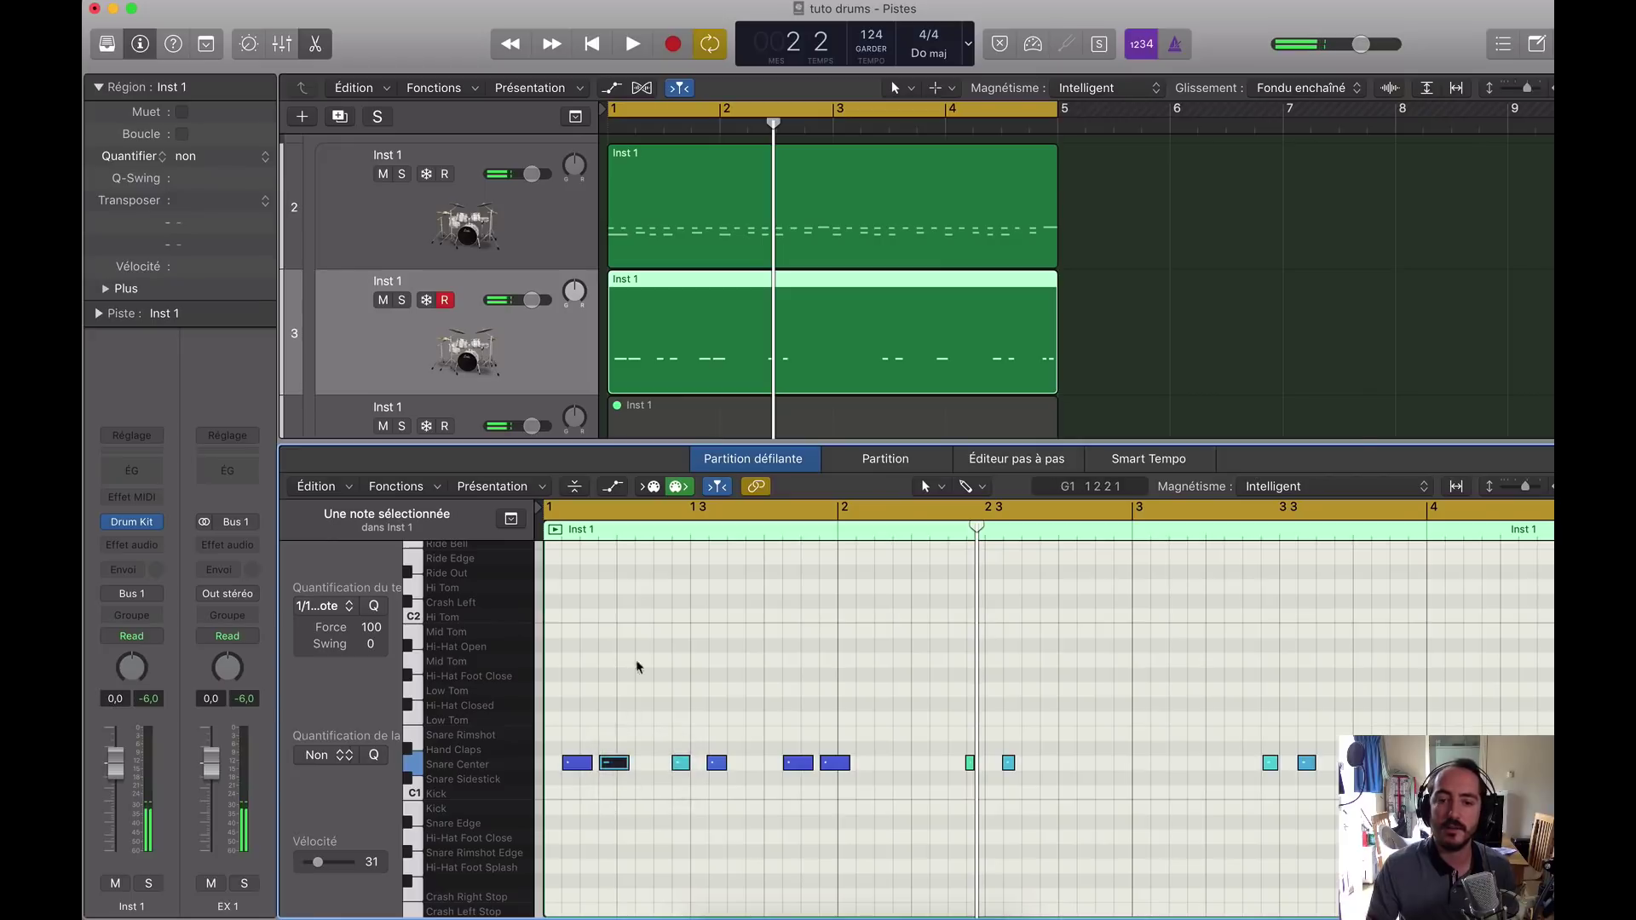
pyautogui.press('space')
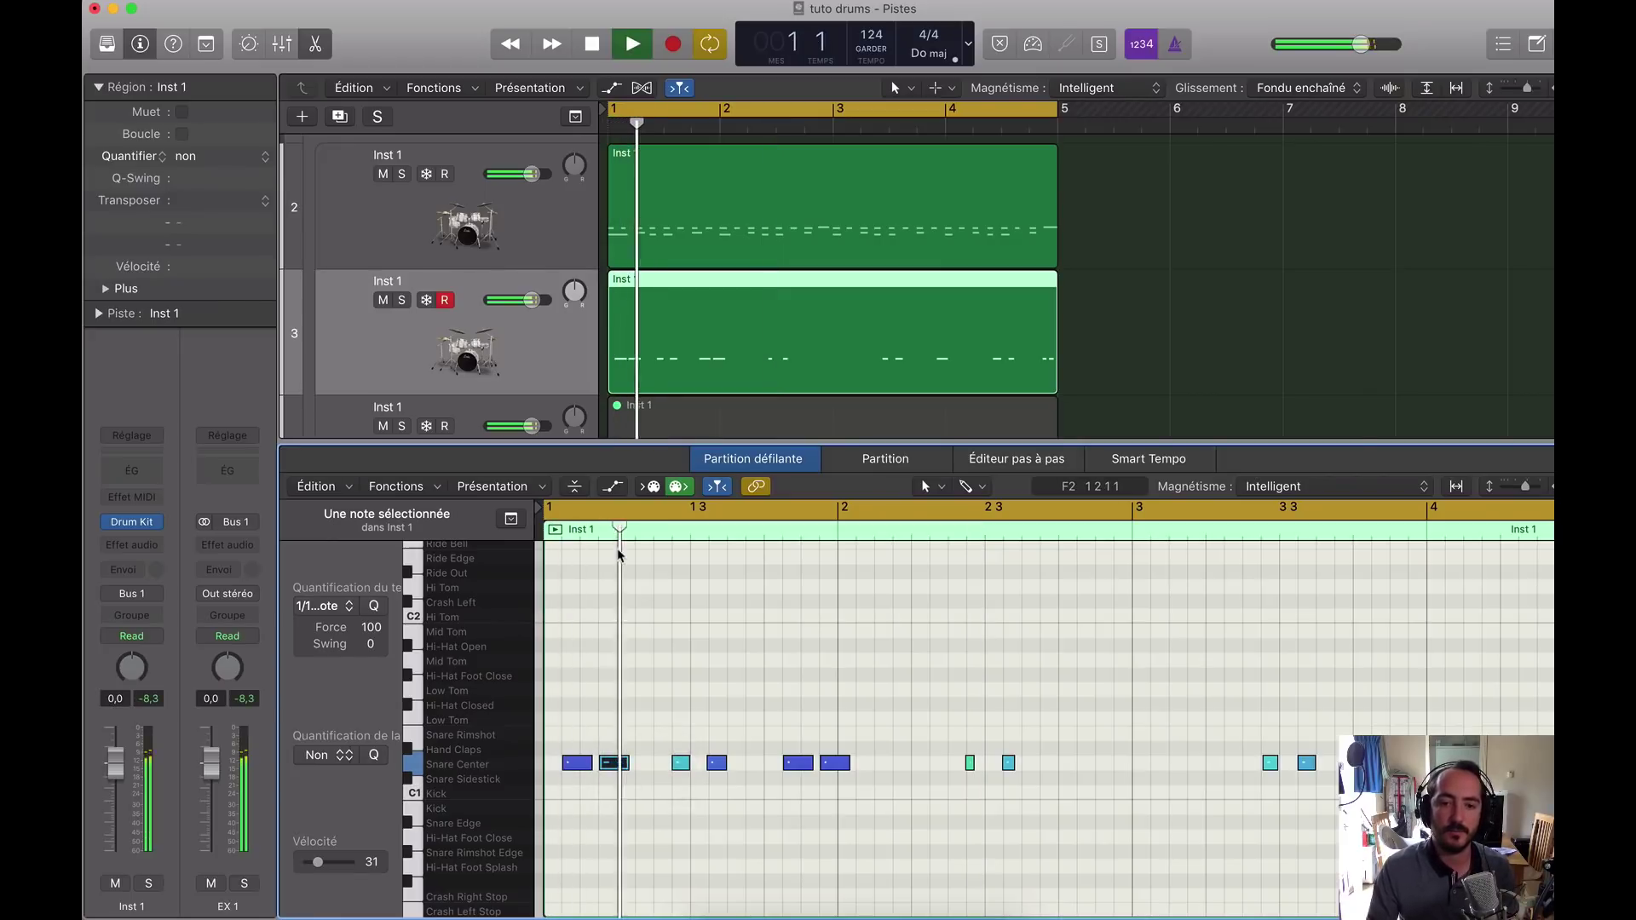
pyautogui.press('space')
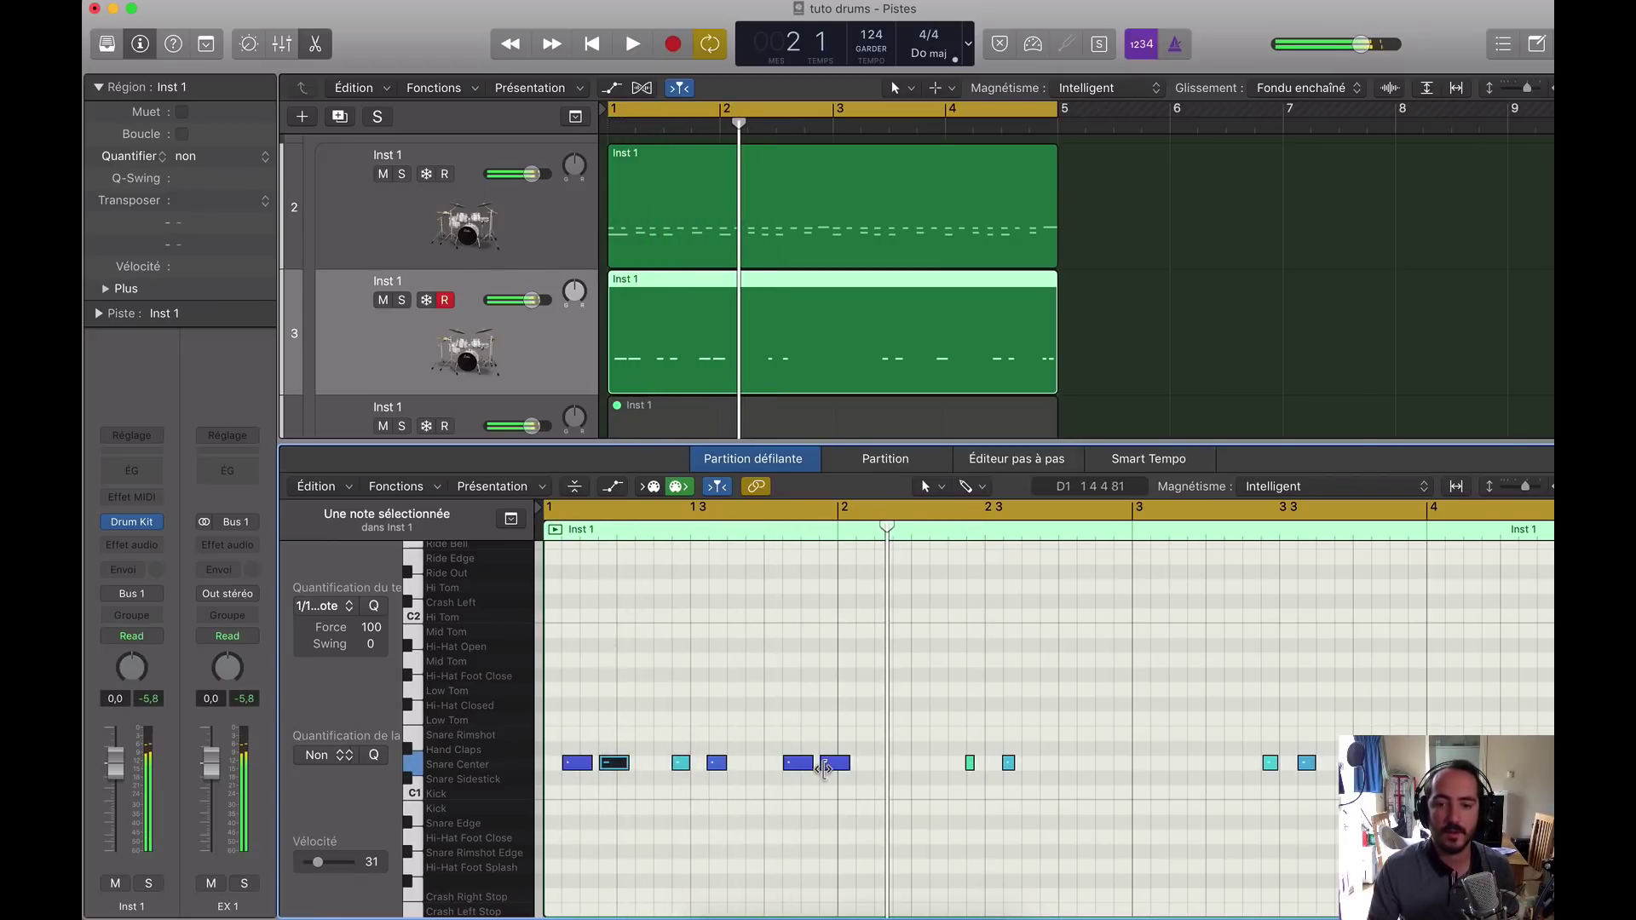
pyautogui.click(793, 765)
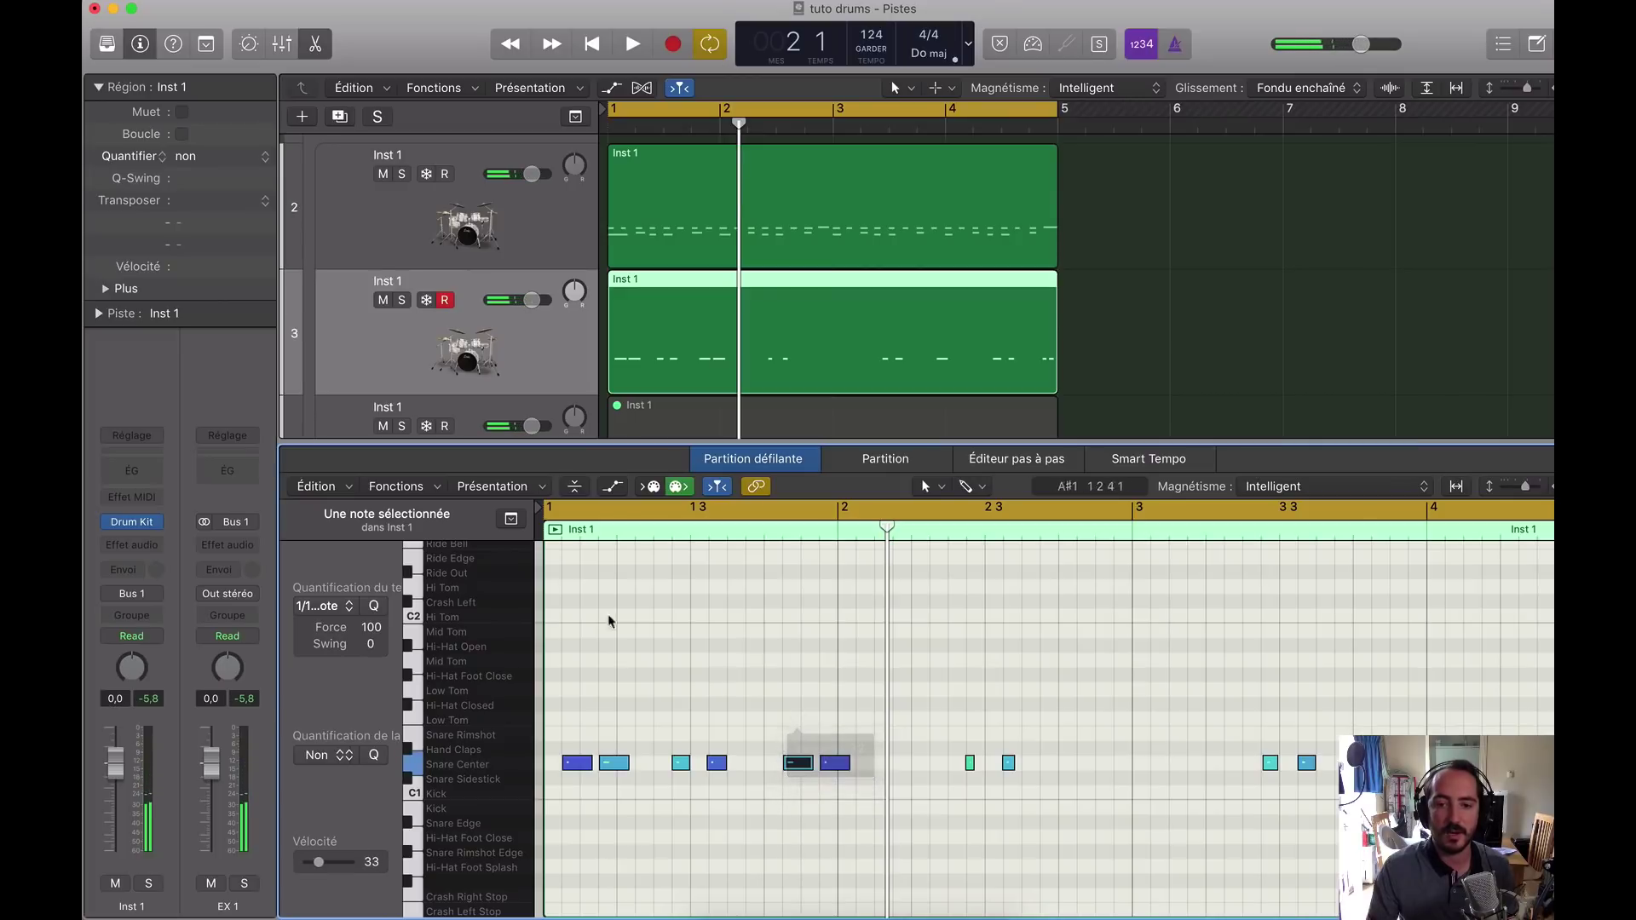
pyautogui.press('space')
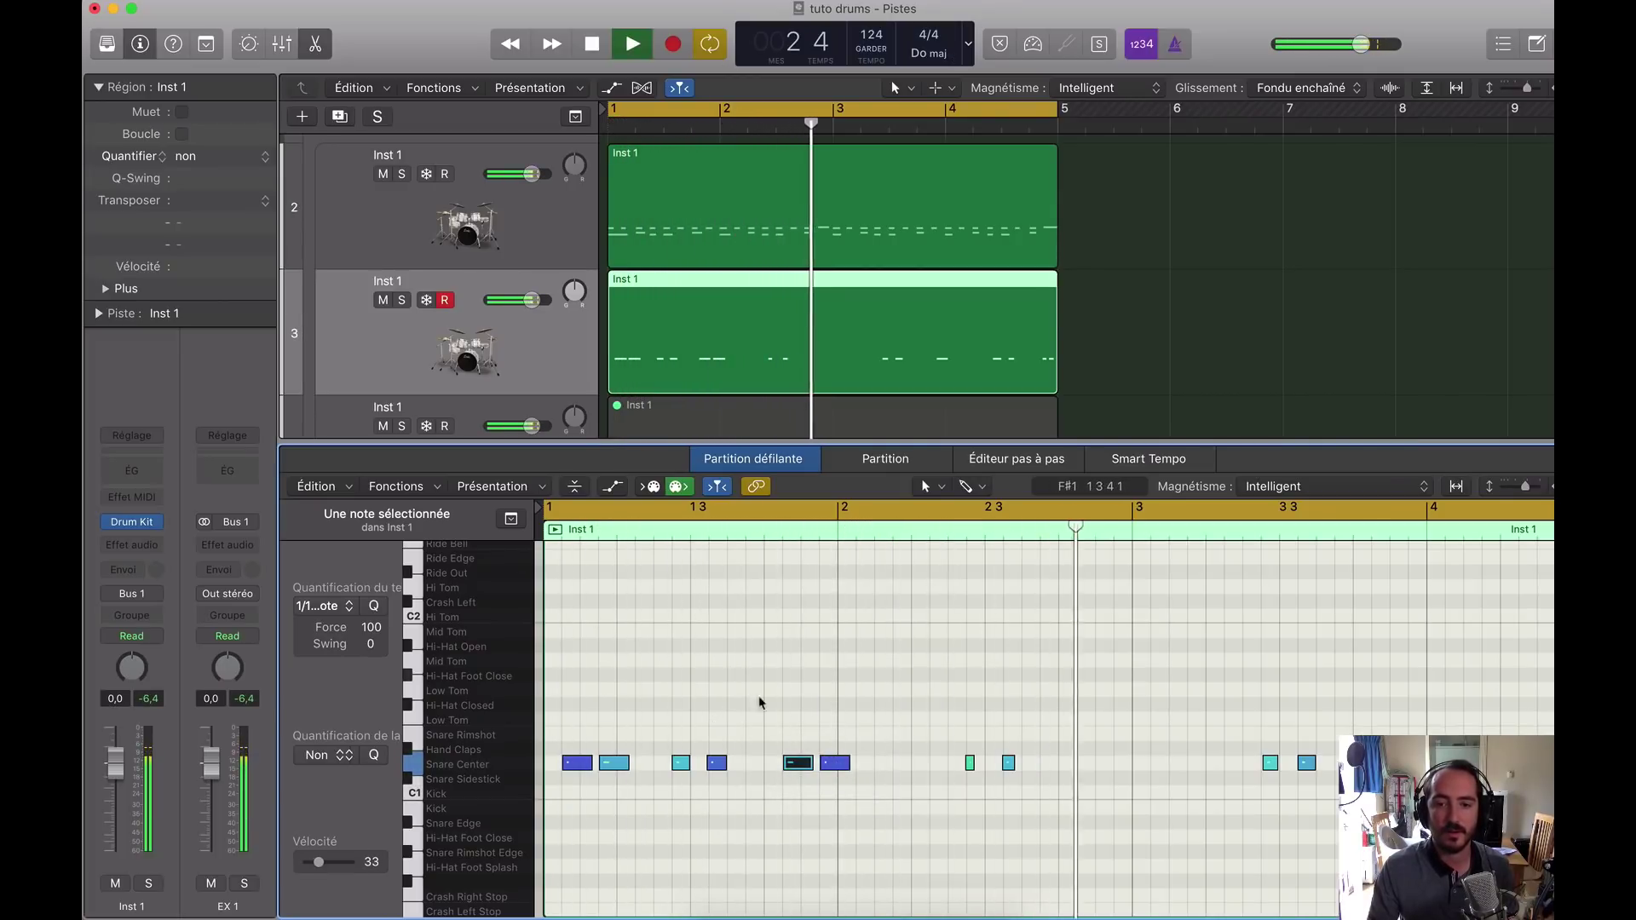
pyautogui.press('space')
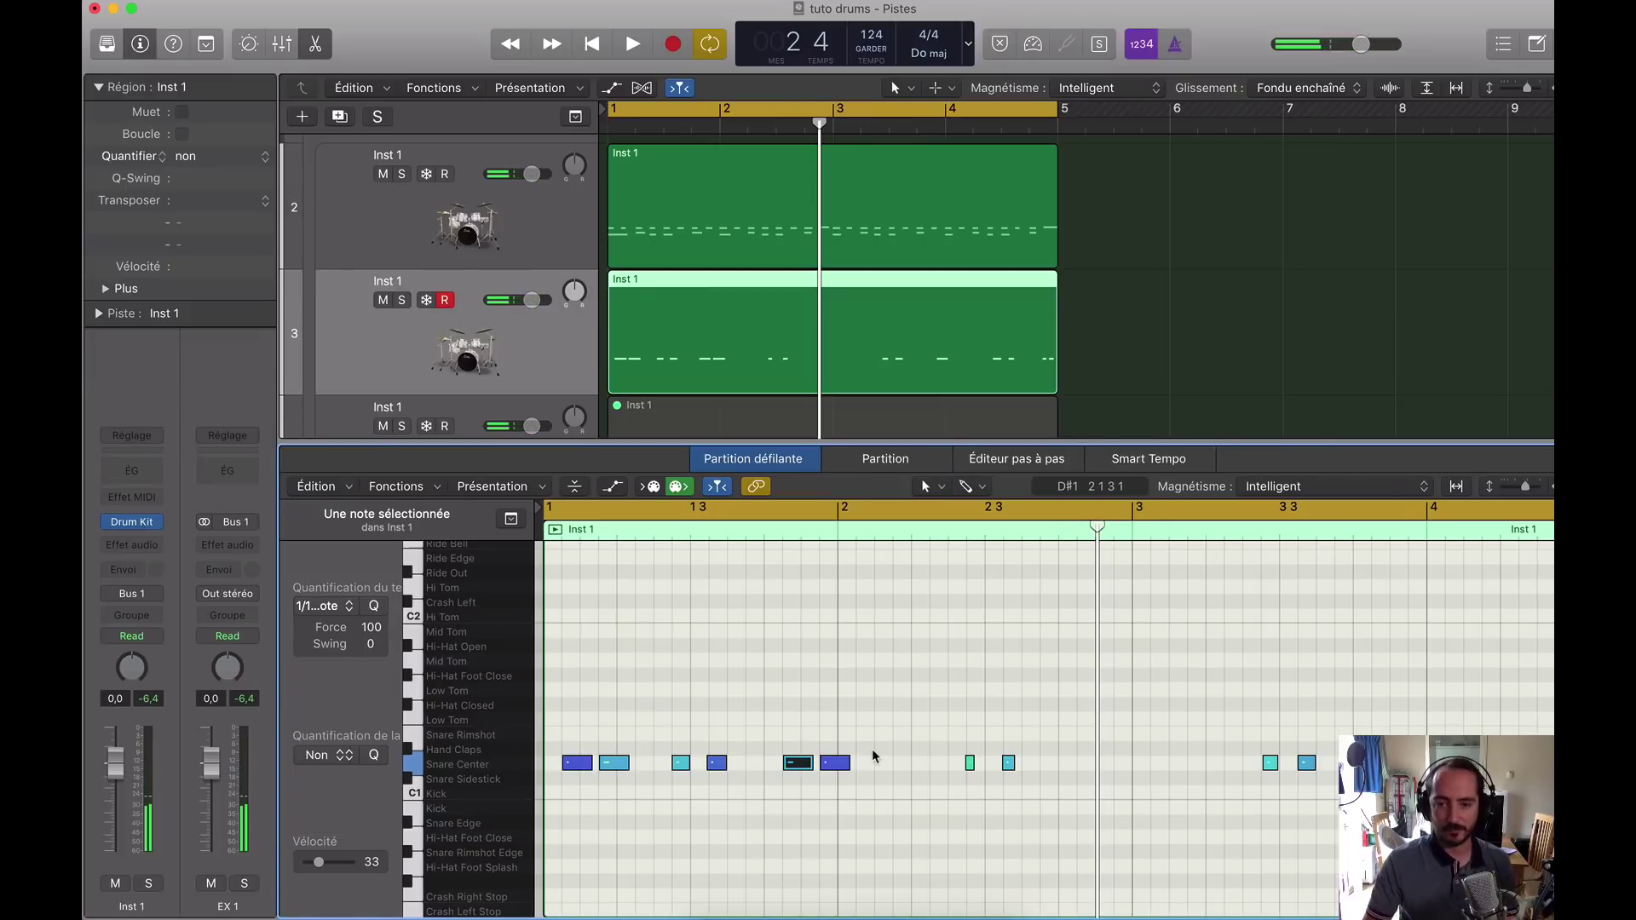
# Step: Lower the velocities of all snare notes in track 3's region together, down to 1 for the softest, and play the result
pyautogui.press('super+Left')
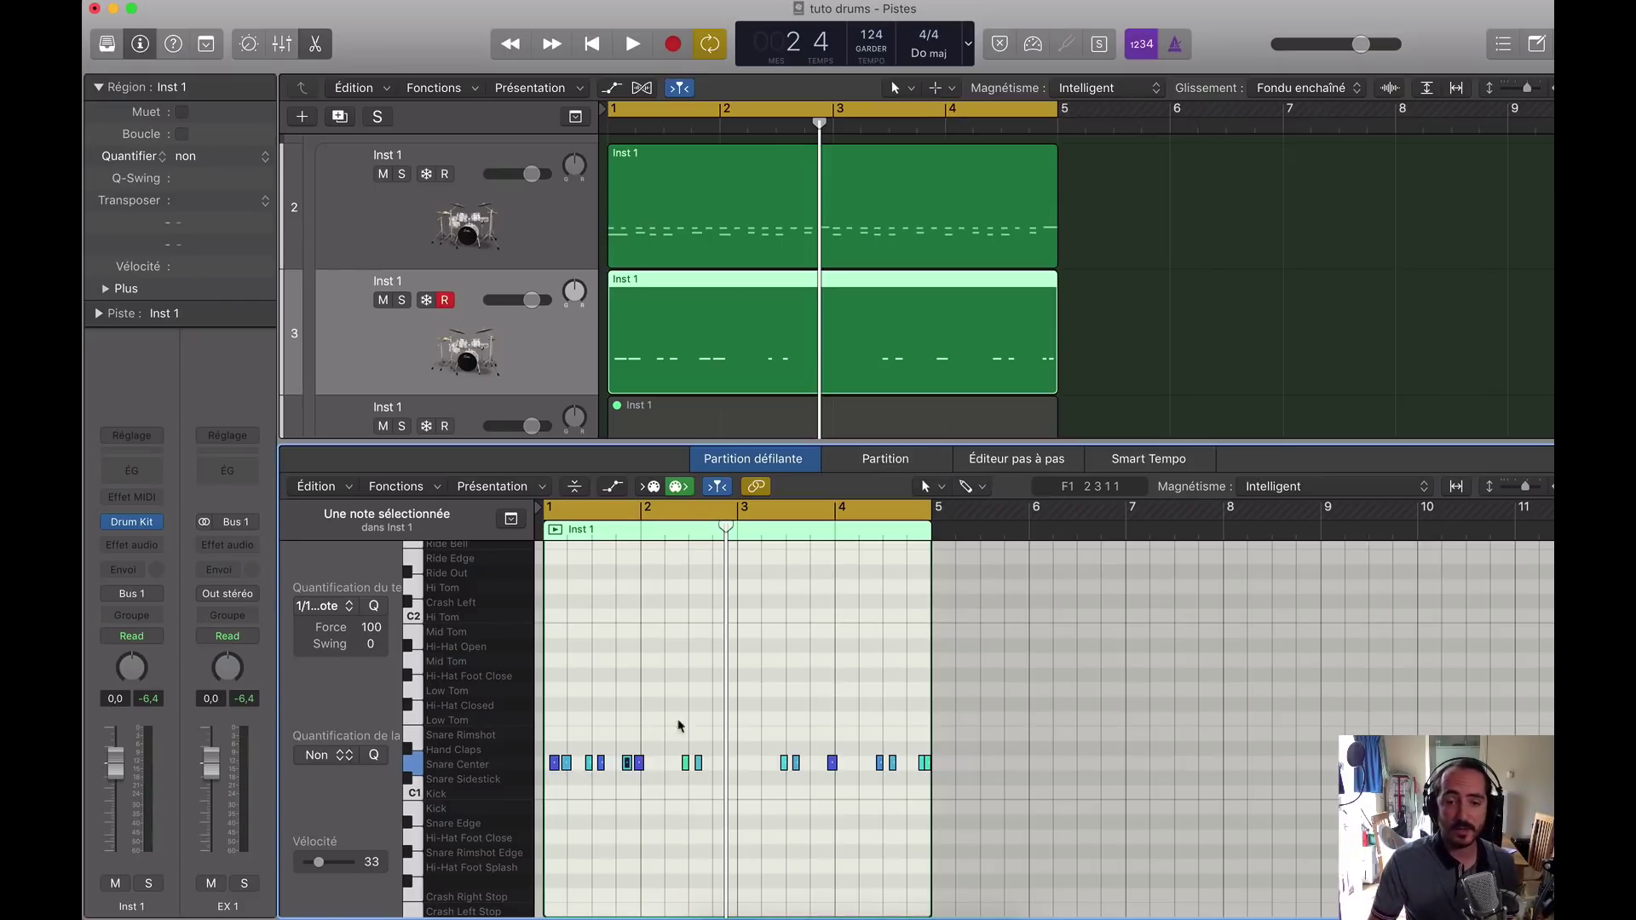
pyautogui.moveTo(977, 714); pyautogui.dragTo(546, 812)
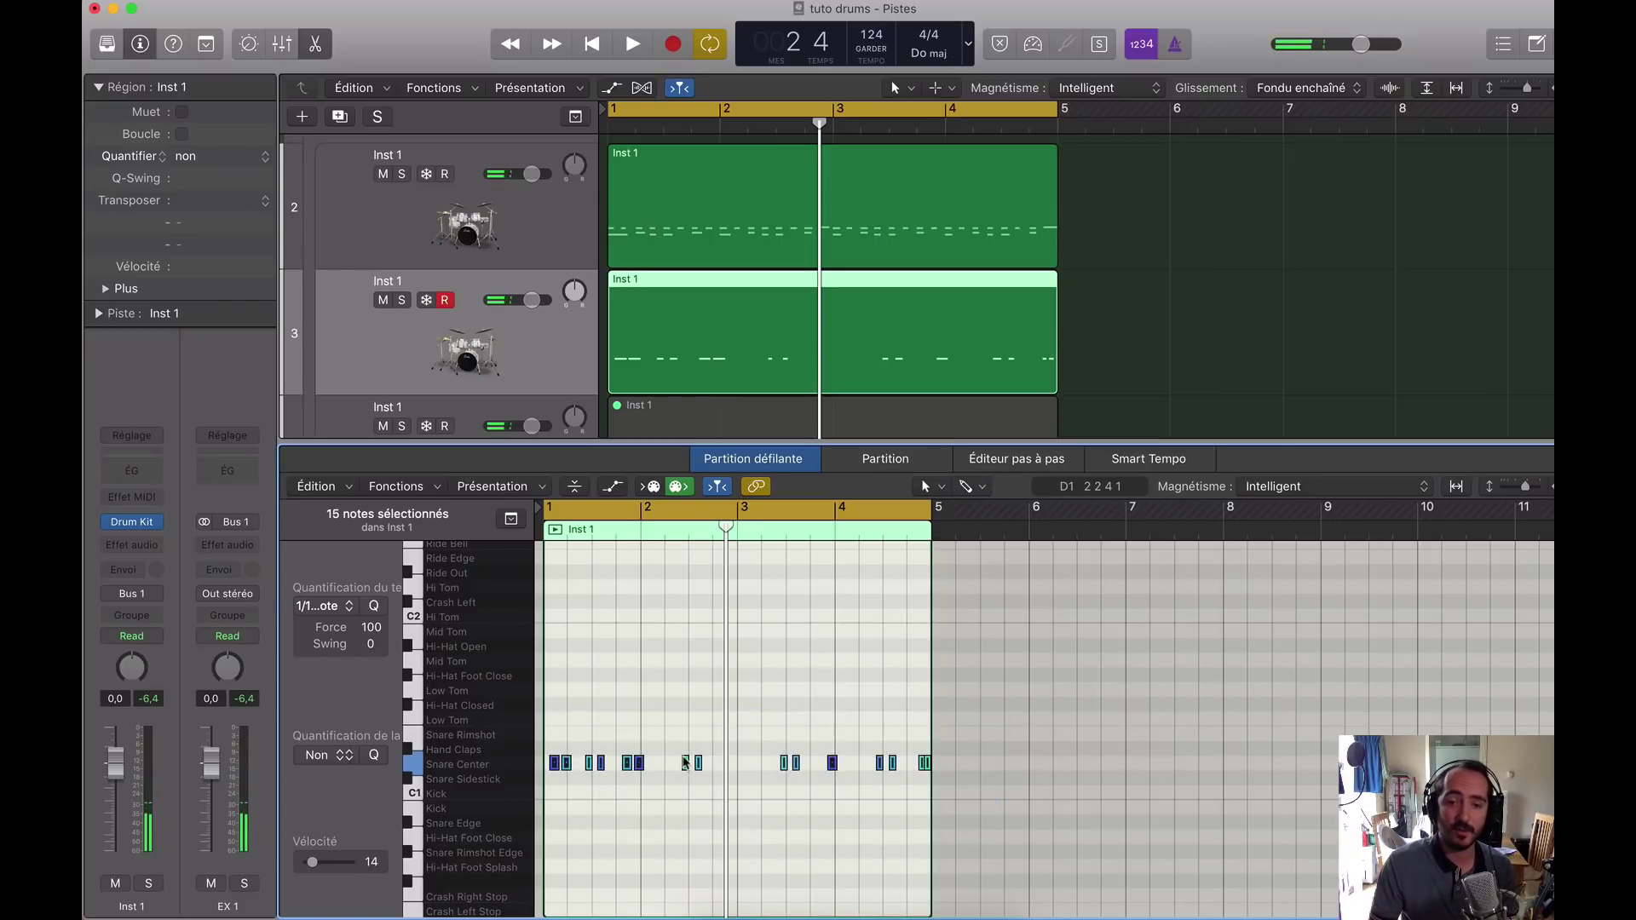
pyautogui.moveTo(686, 766); pyautogui.dragTo(687, 801)
pyautogui.press('space')
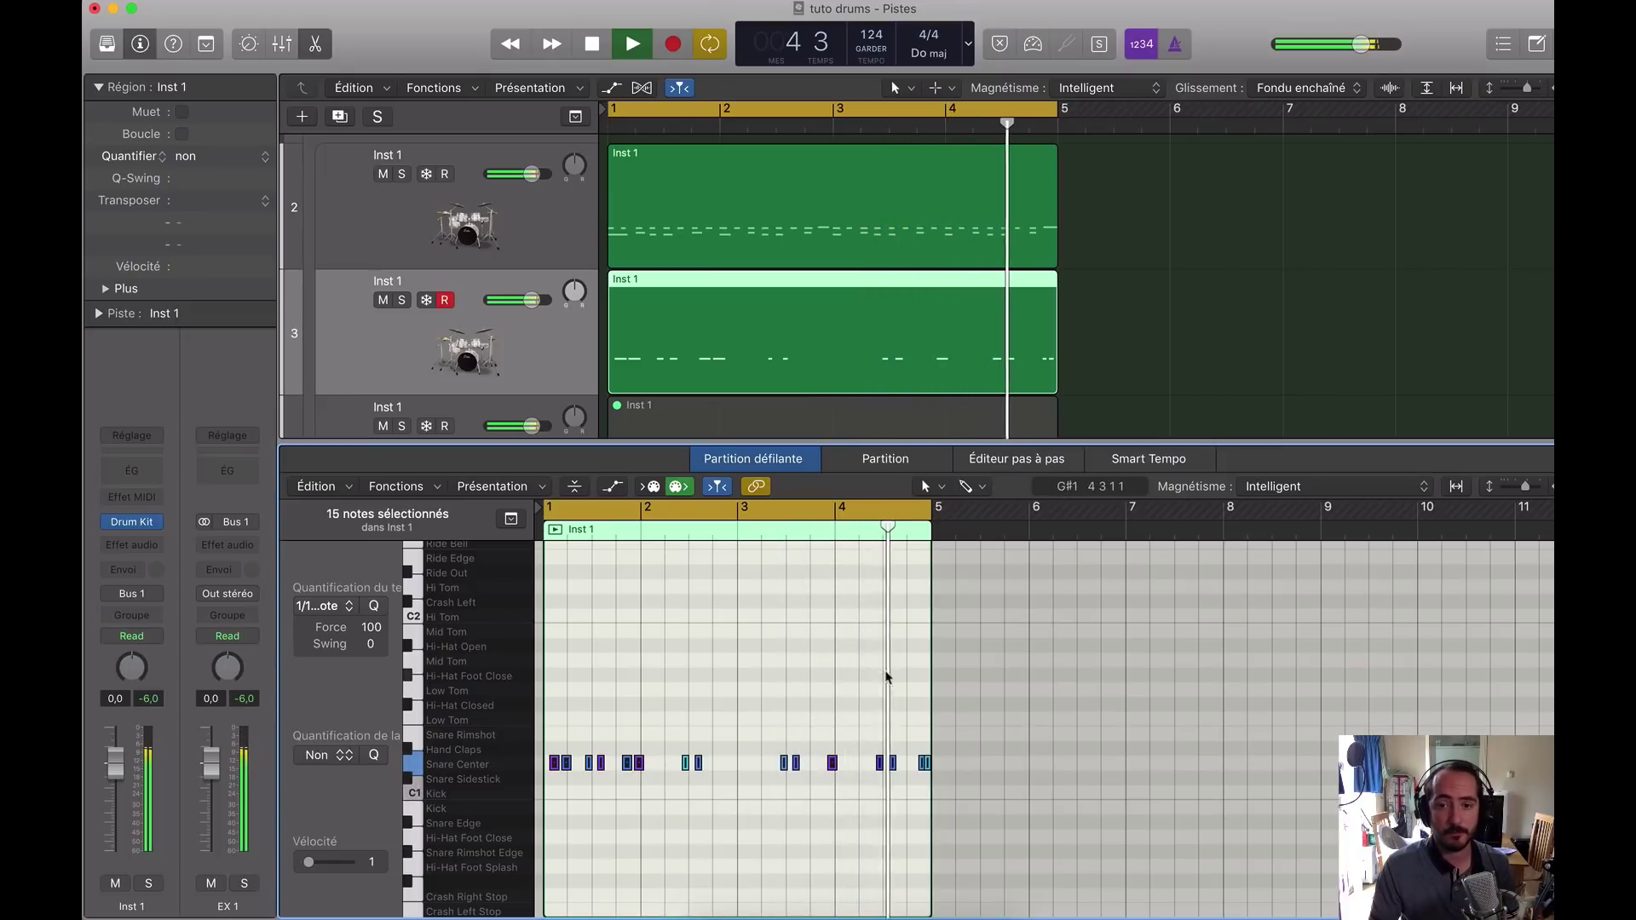
pyautogui.press('space')
# Step: Soften alternate Hi-Hat Foot Close notes in bar 1 of track 2's region, with velocities including 90 and 99, and play it back
pyautogui.click(871, 180)
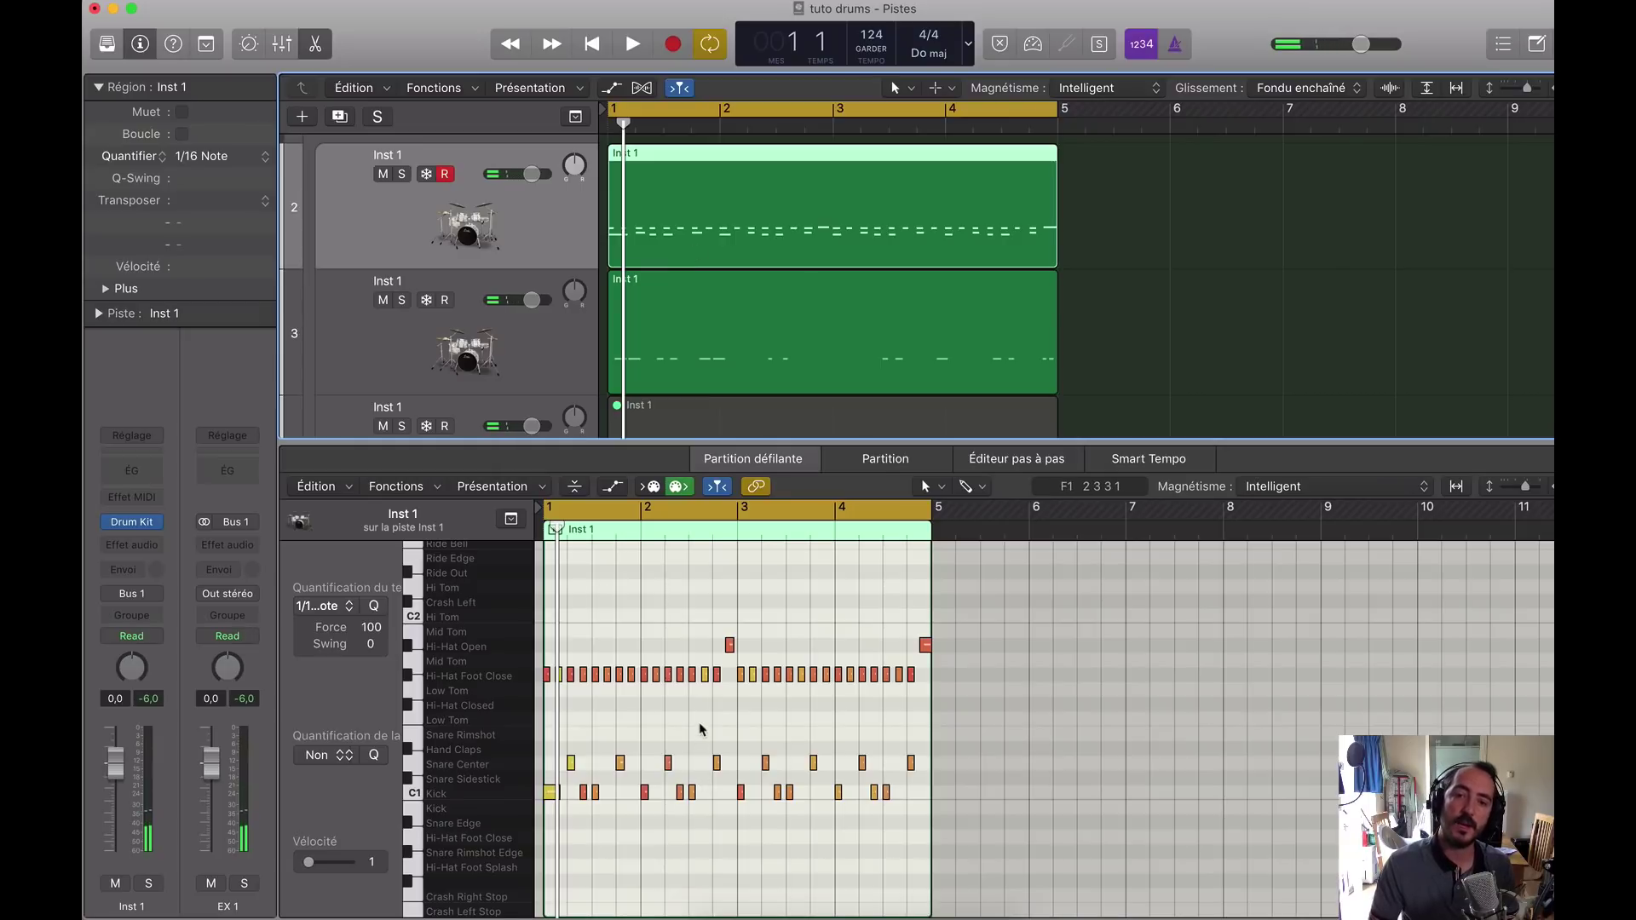
pyautogui.press('super+Right')
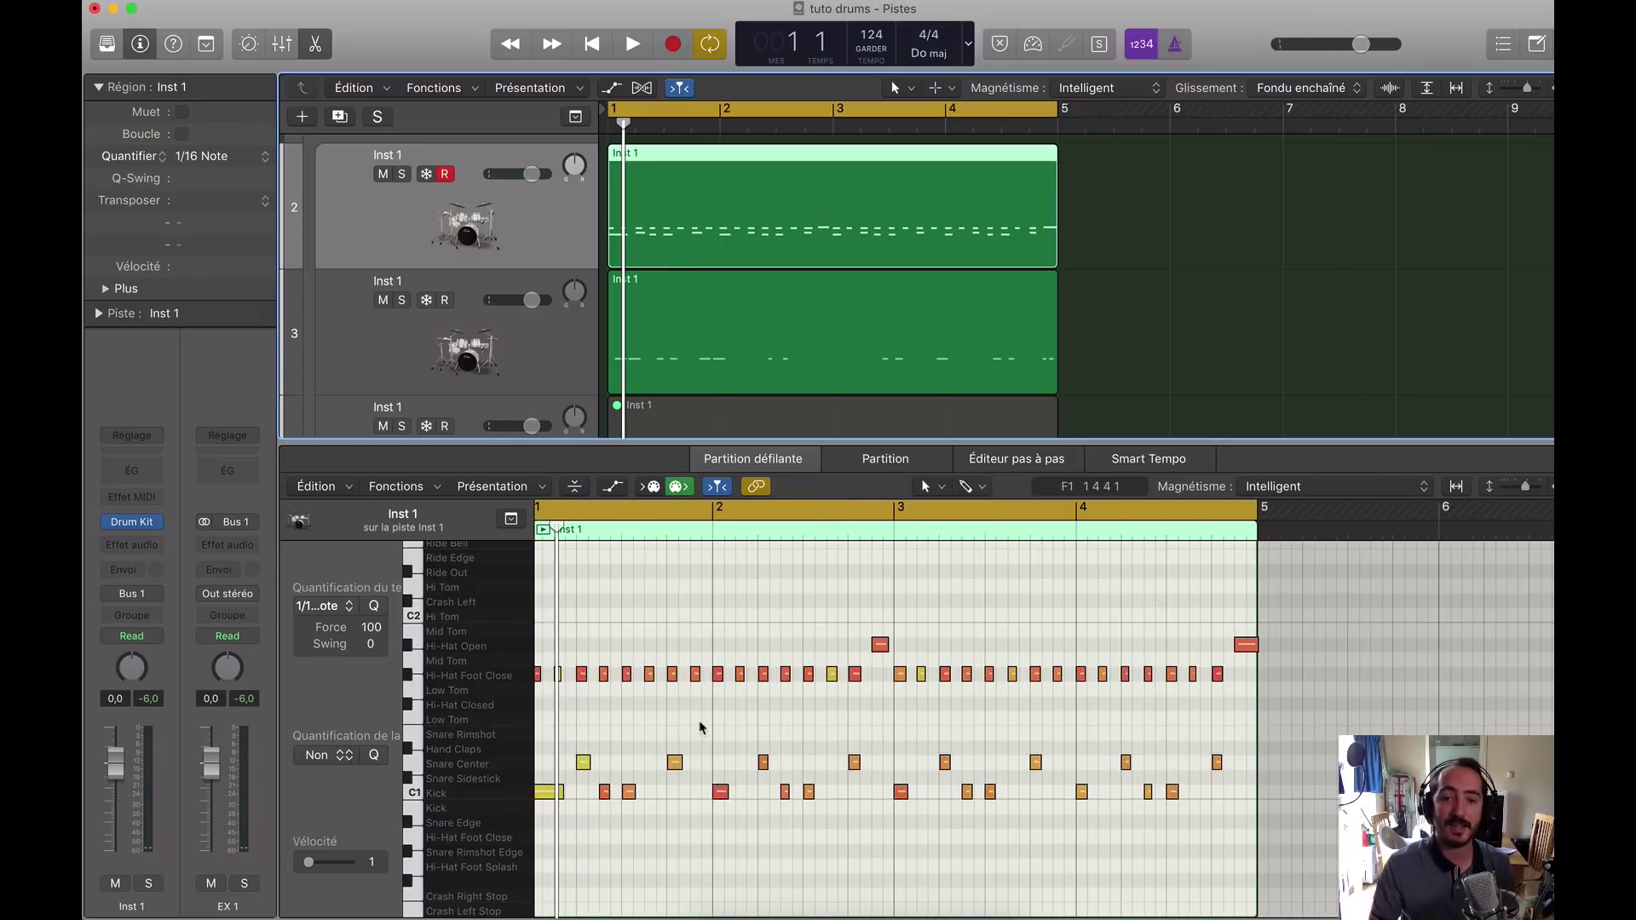
pyautogui.hscroll(-2, 648, 735)
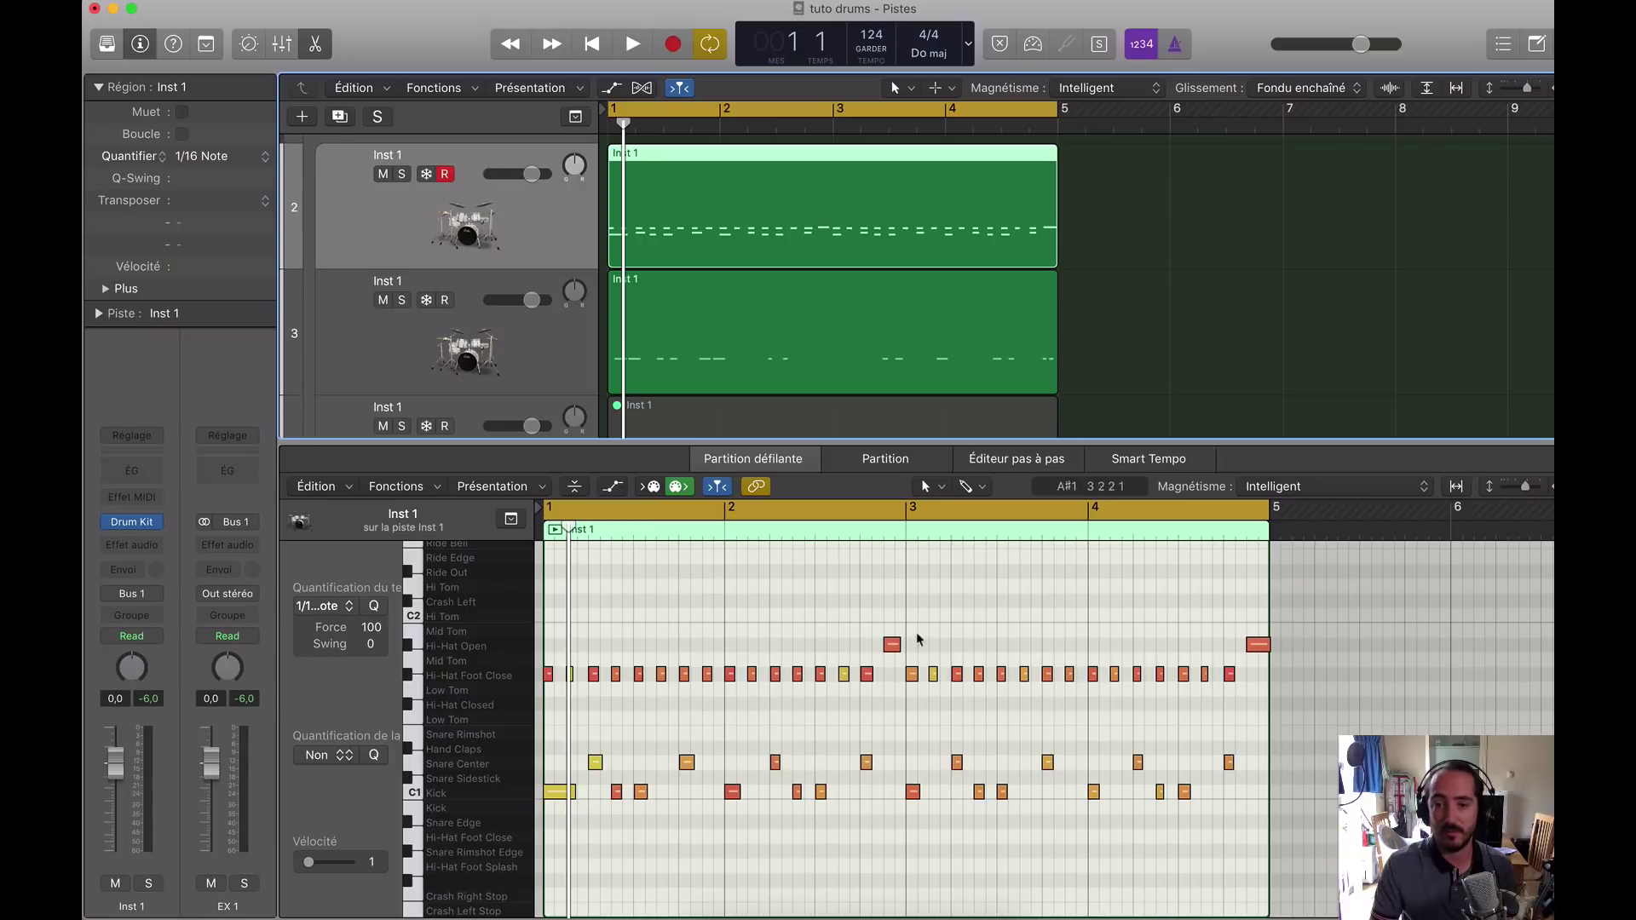
pyautogui.moveTo(617, 676); pyautogui.dragTo(614, 738)
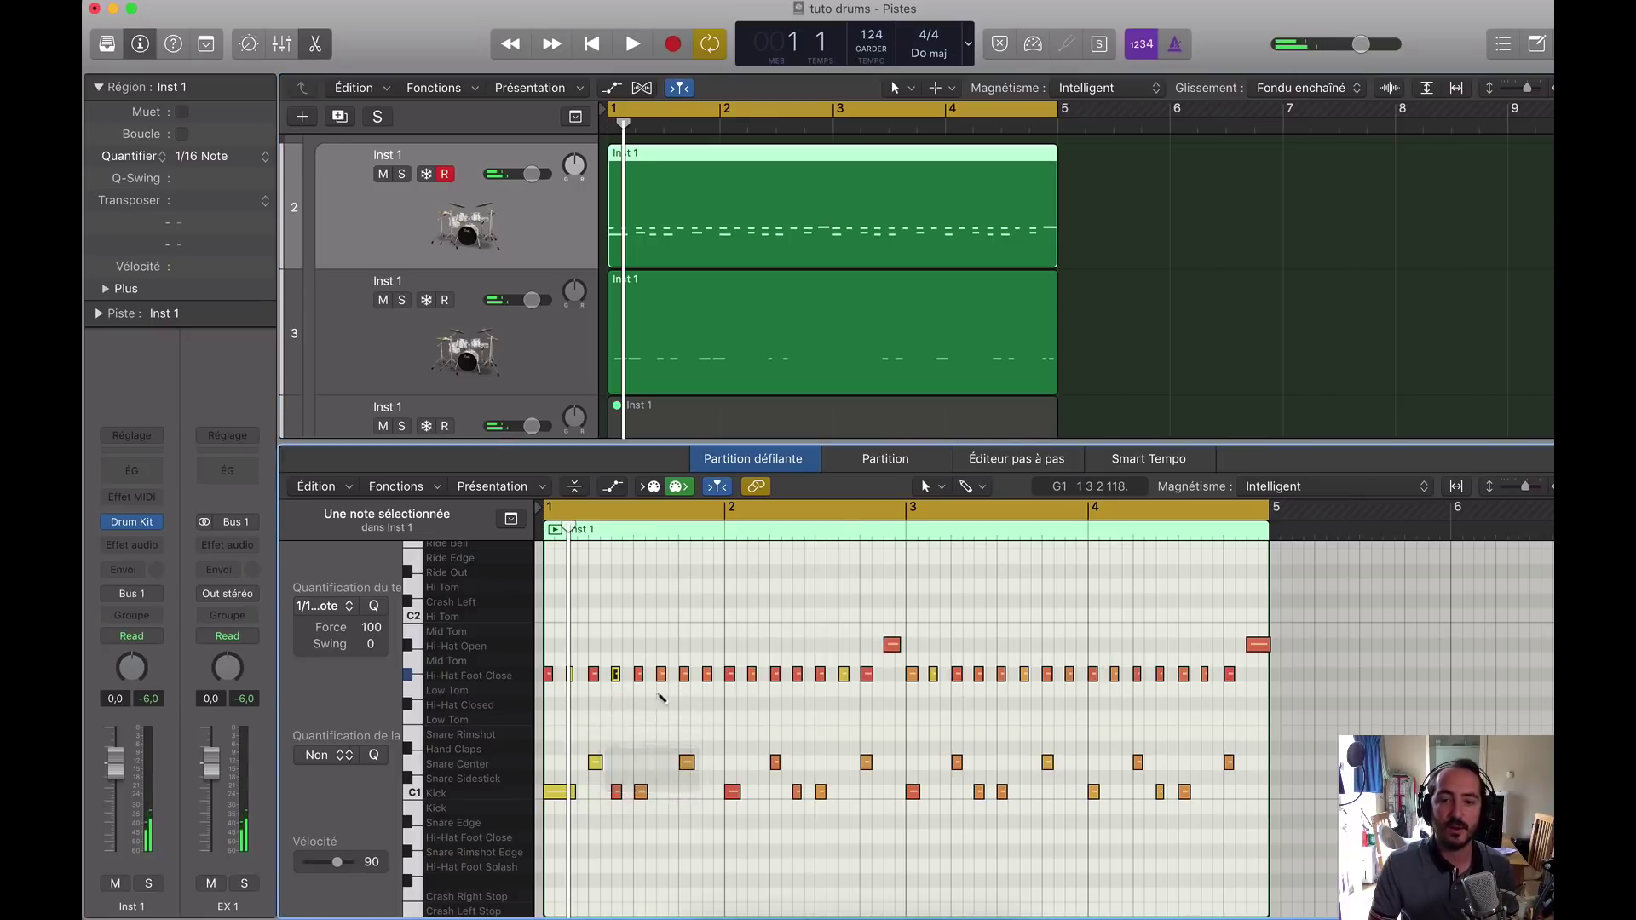
pyautogui.moveTo(661, 676); pyautogui.dragTo(709, 712)
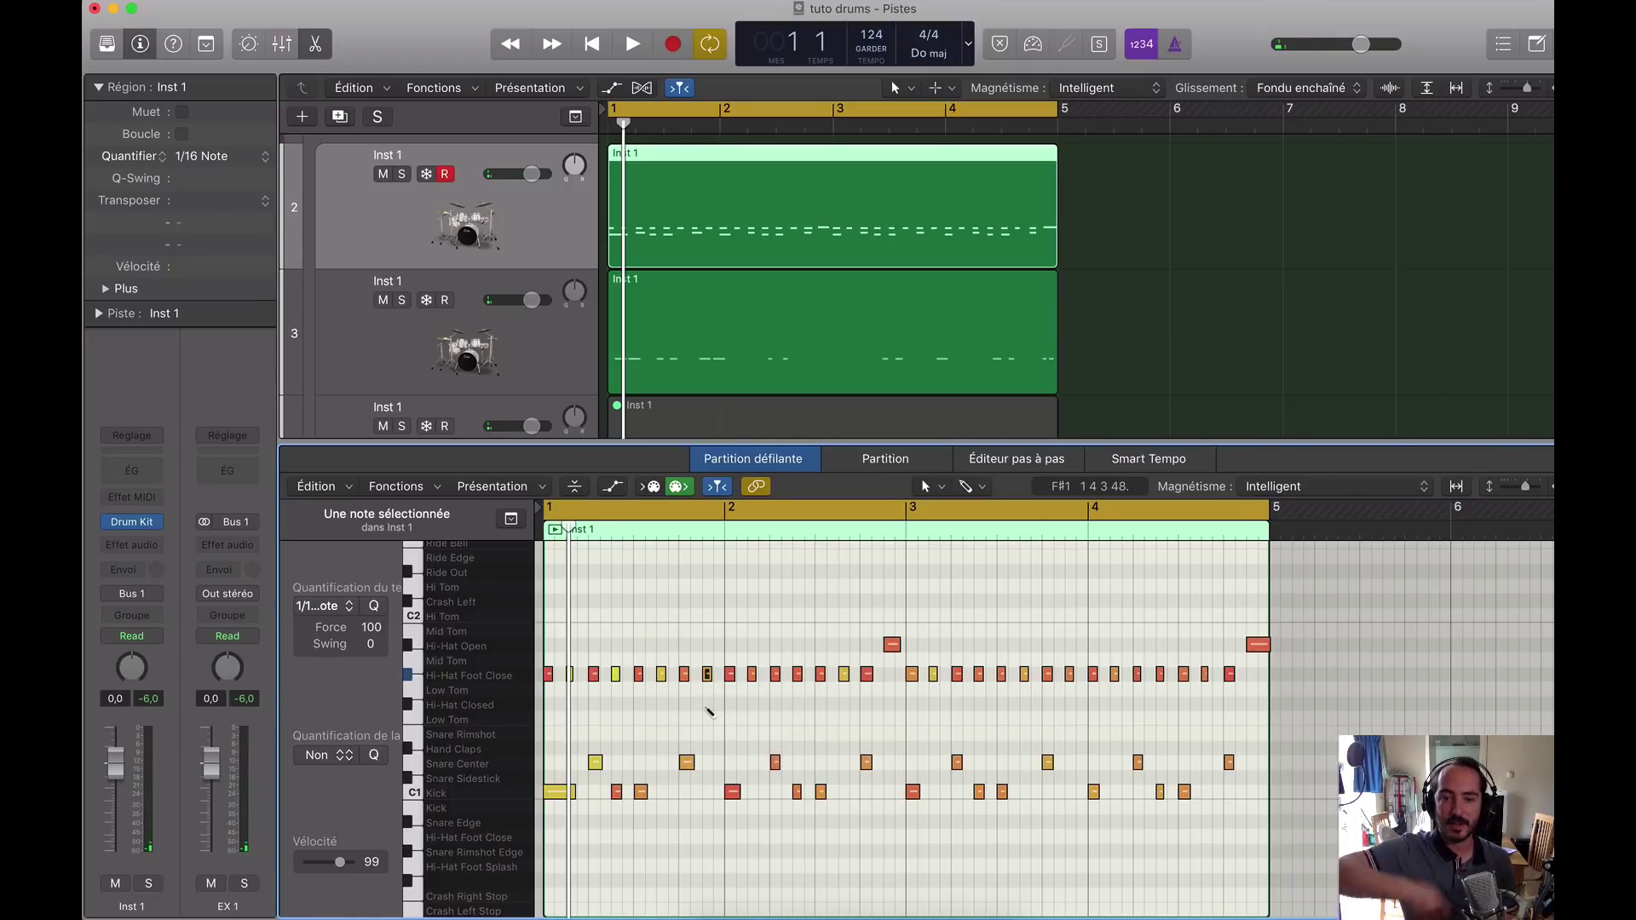
pyautogui.press('space')
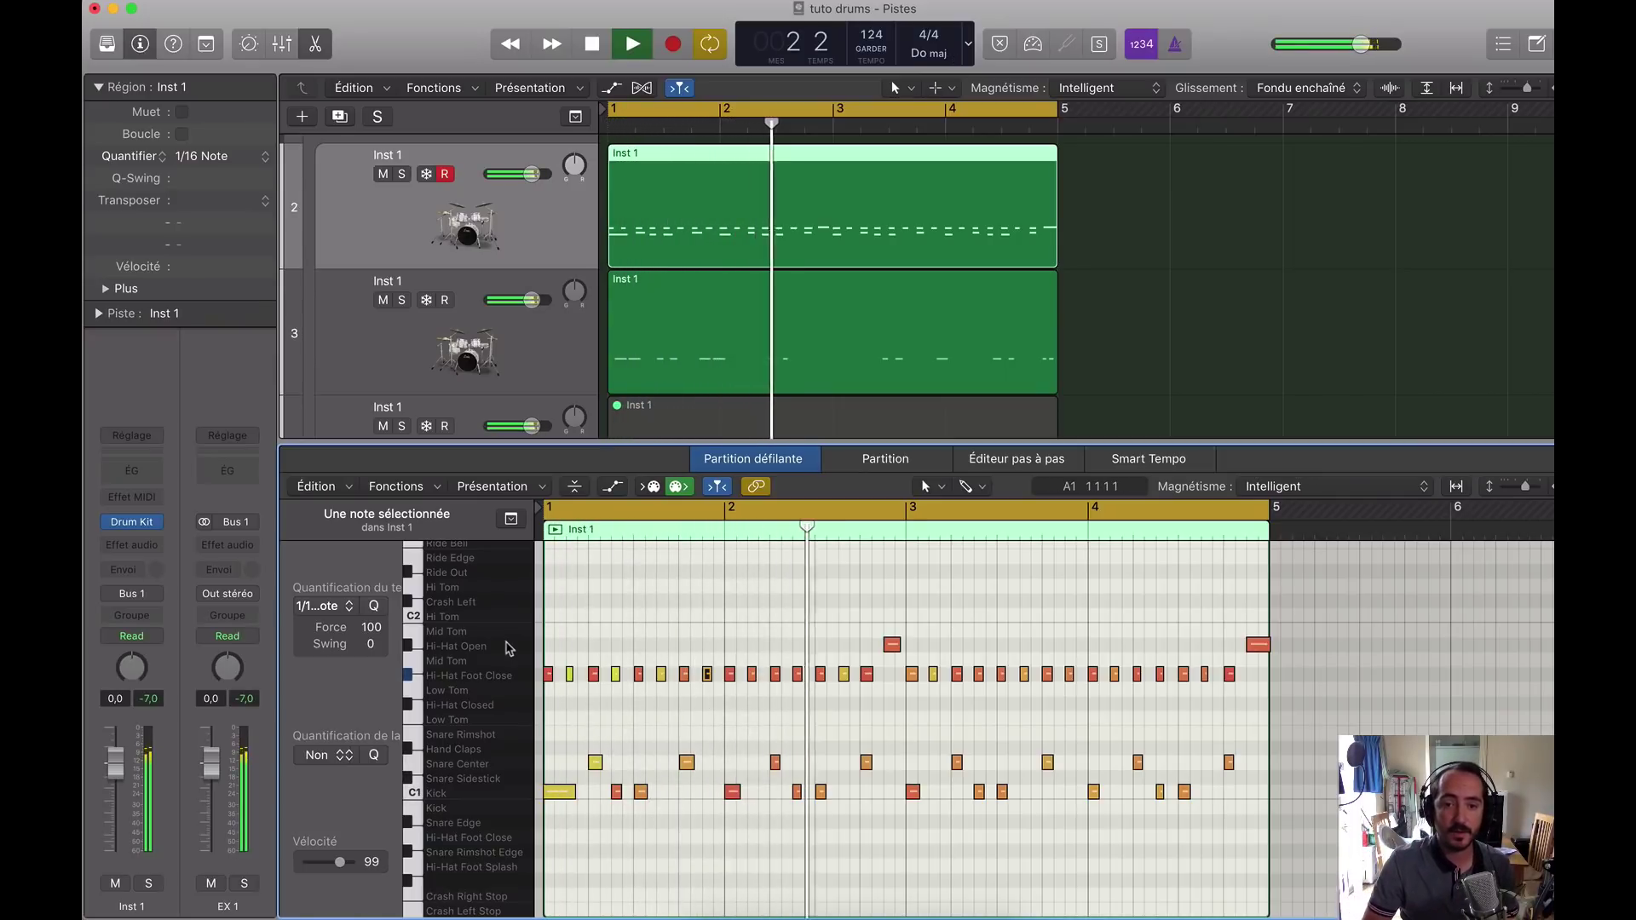
pyautogui.press('space')
# Step: Move all Hi-Hat Foot Close notes in track 2's region to the Hi-Hat Closed row and play back the groove
pyautogui.moveTo(1372, 732); pyautogui.dragTo(537, 824)
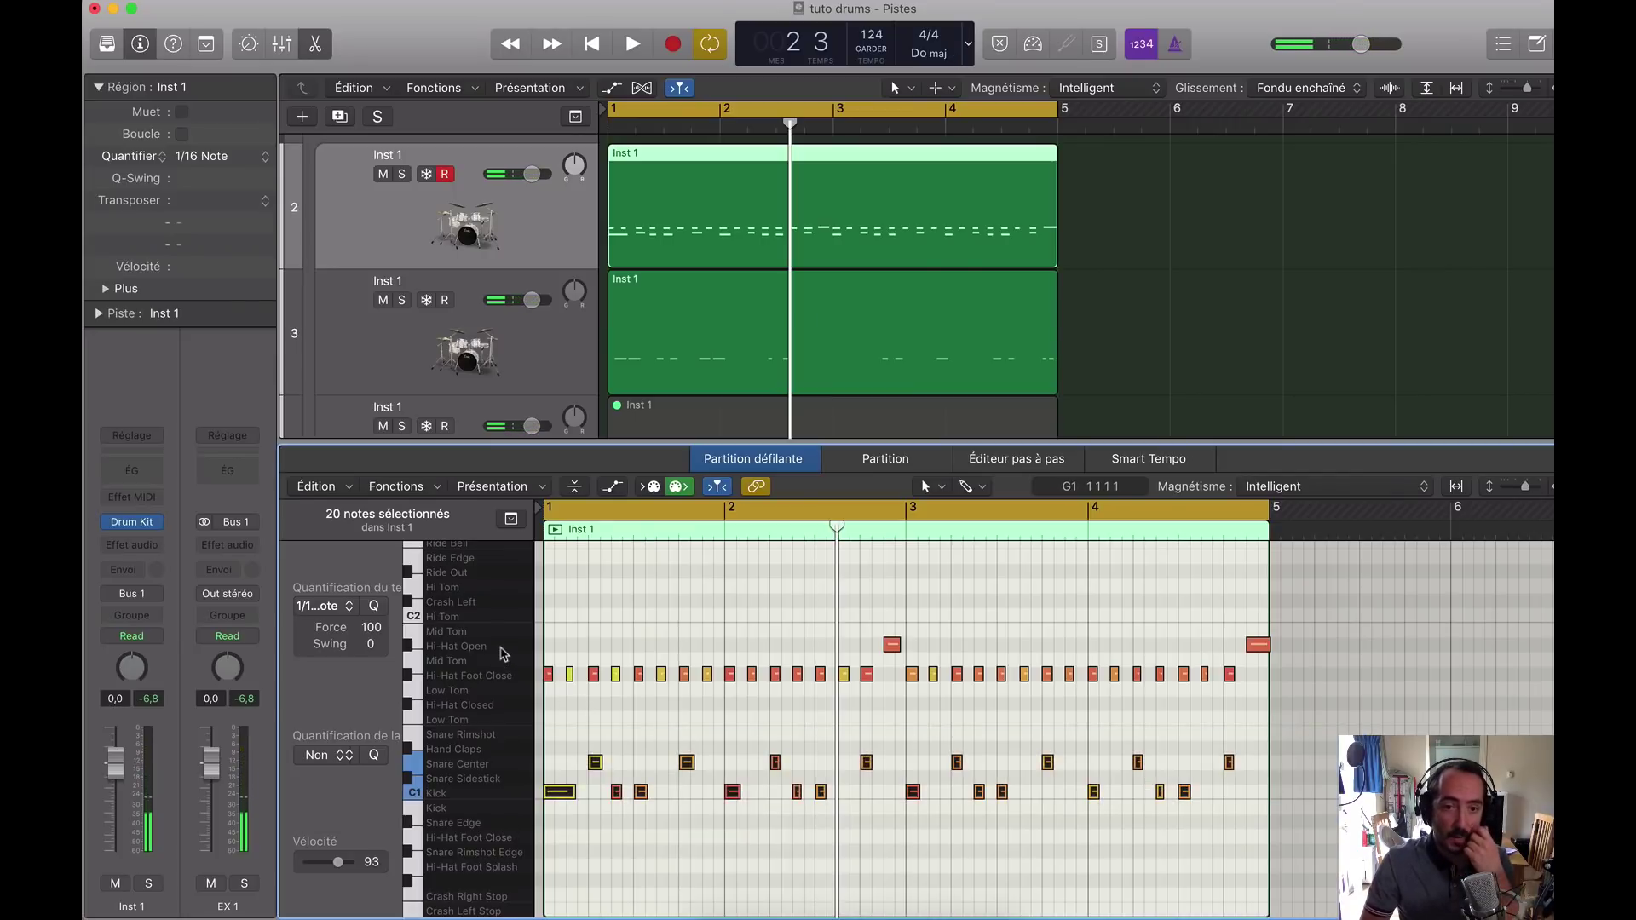
pyautogui.click(510, 677)
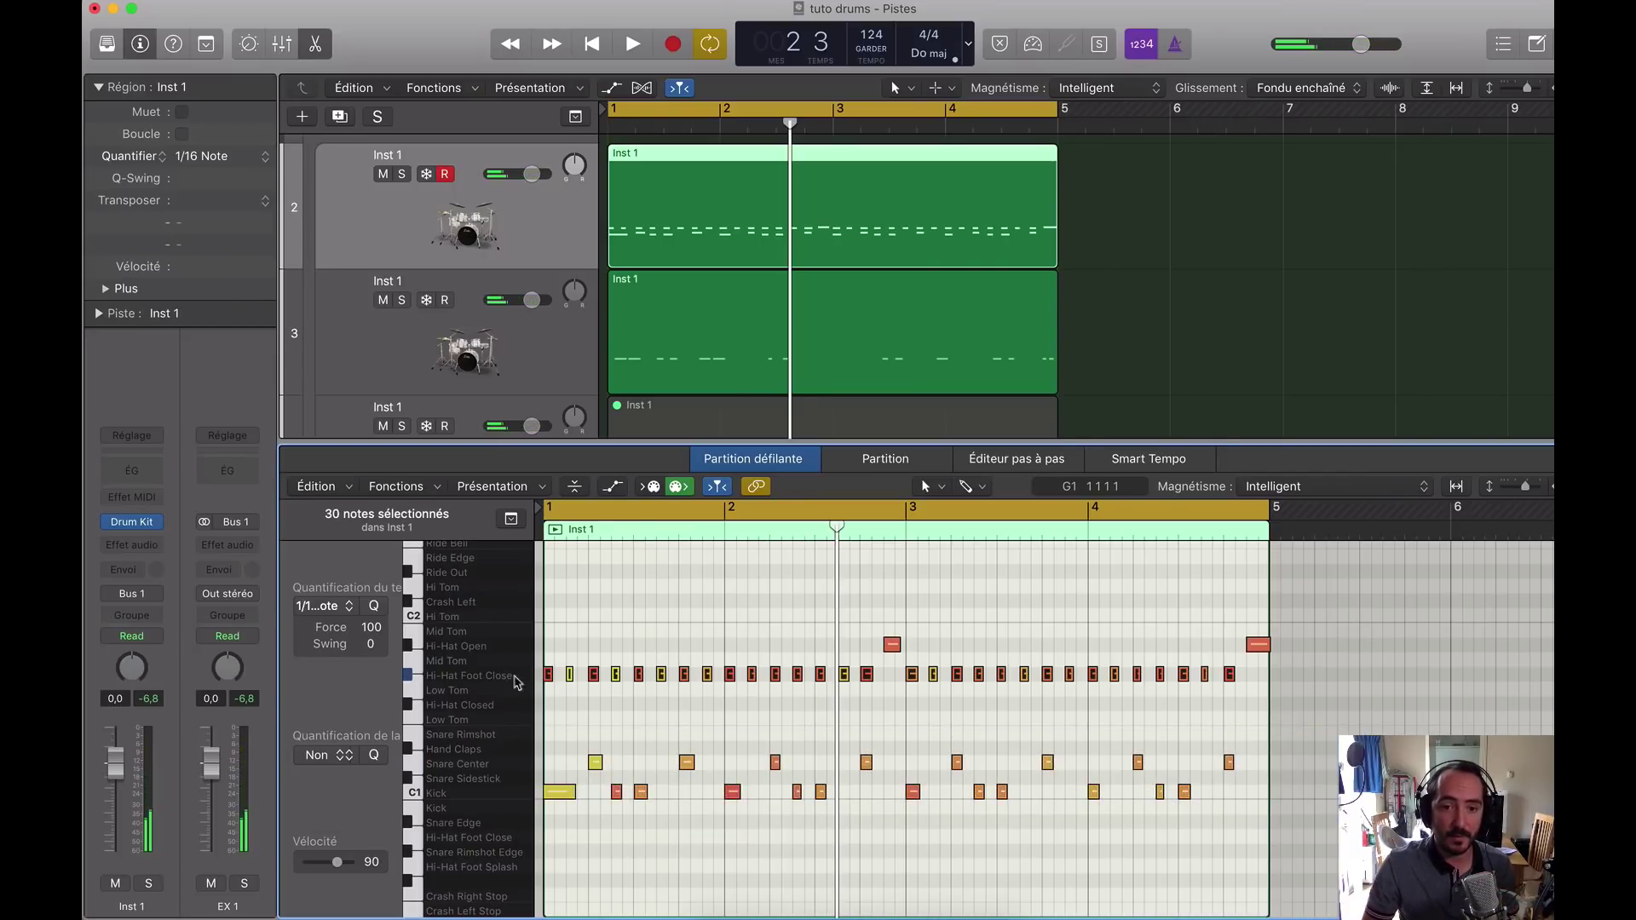
pyautogui.moveTo(550, 678); pyautogui.dragTo(550, 707)
pyautogui.press('space')
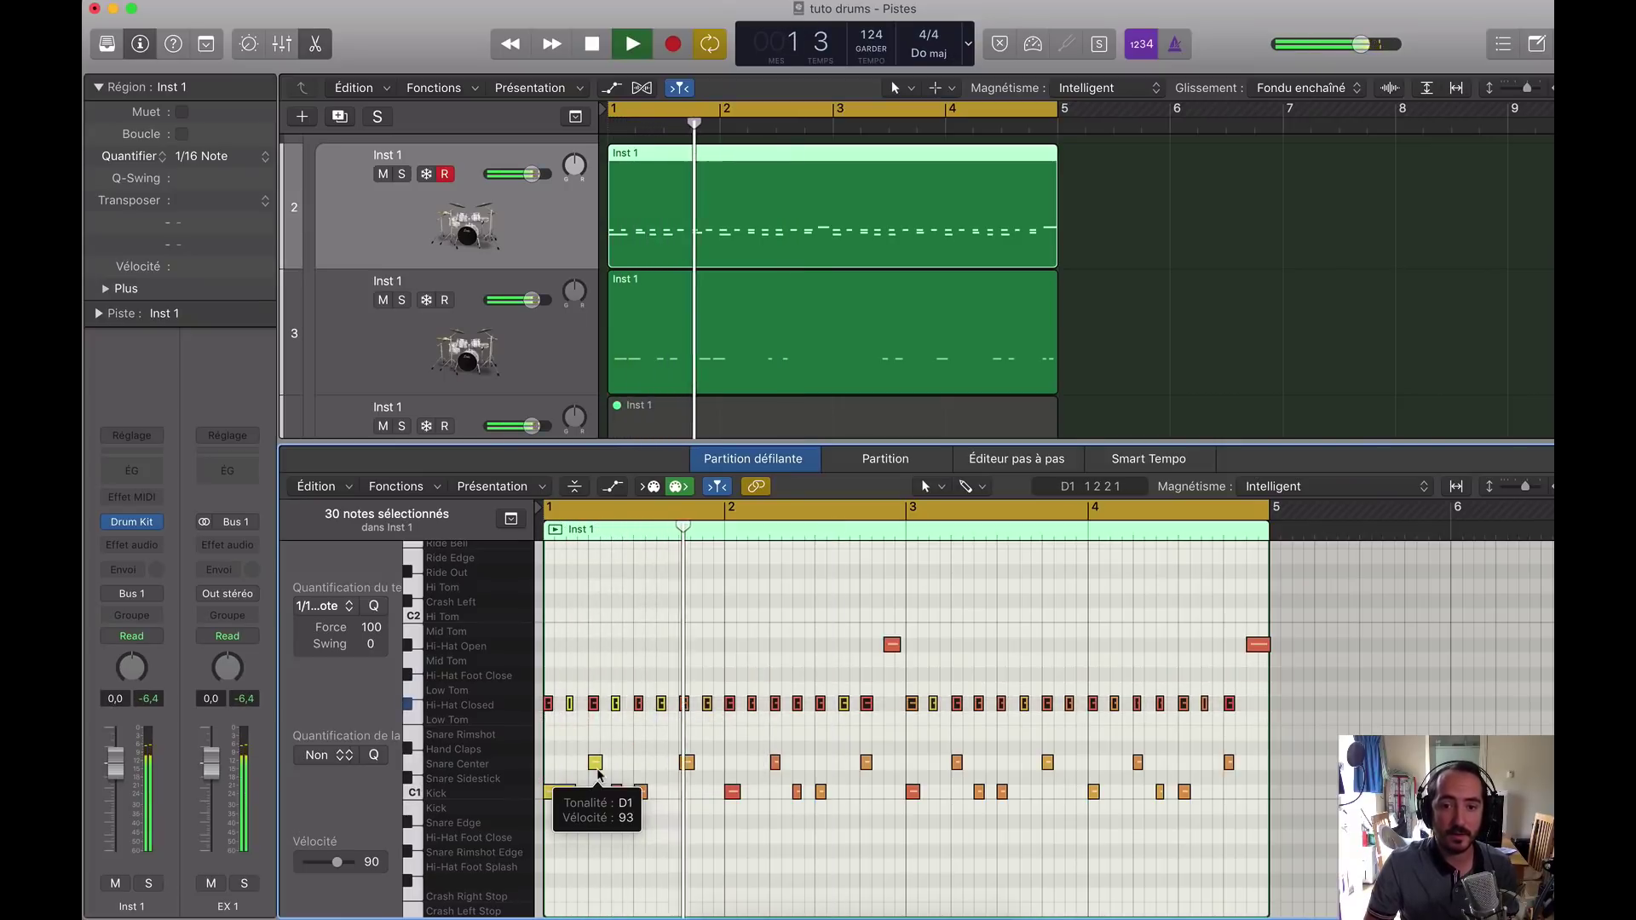
pyautogui.click(738, 734)
pyautogui.press('space')
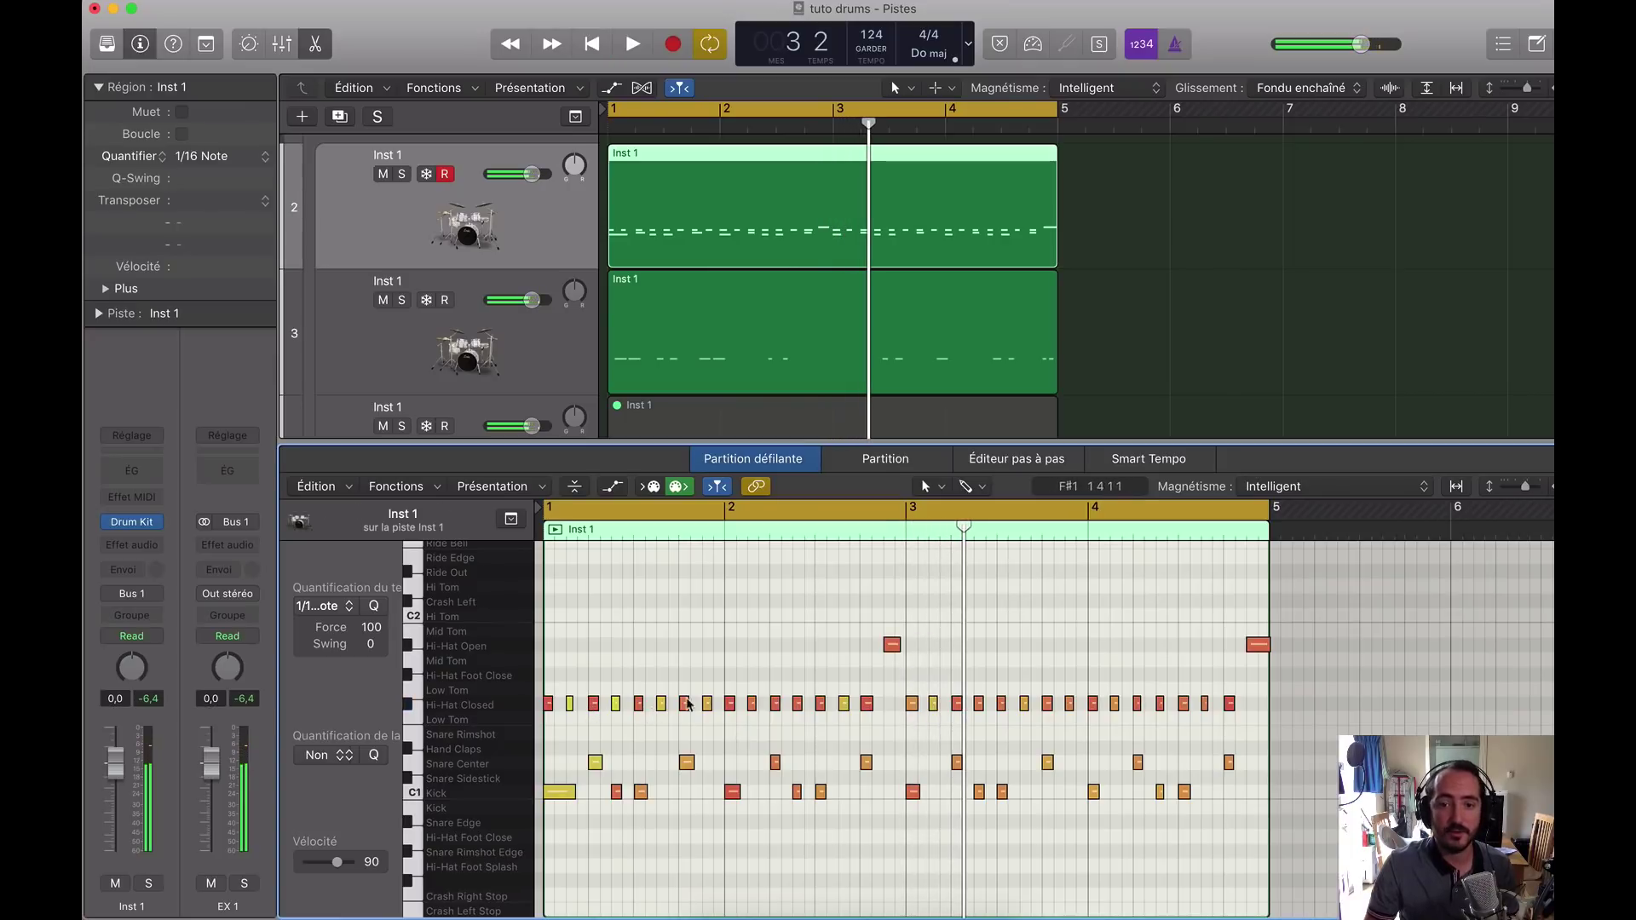
# Step: Soften the off-beat Hi-Hat Closed notes on bar 1's last beat and bar 2's first two beats, and play the result
pyautogui.moveTo(708, 704); pyautogui.dragTo(662, 734)
pyautogui.moveTo(753, 704); pyautogui.dragTo(794, 770)
pyautogui.press('space')
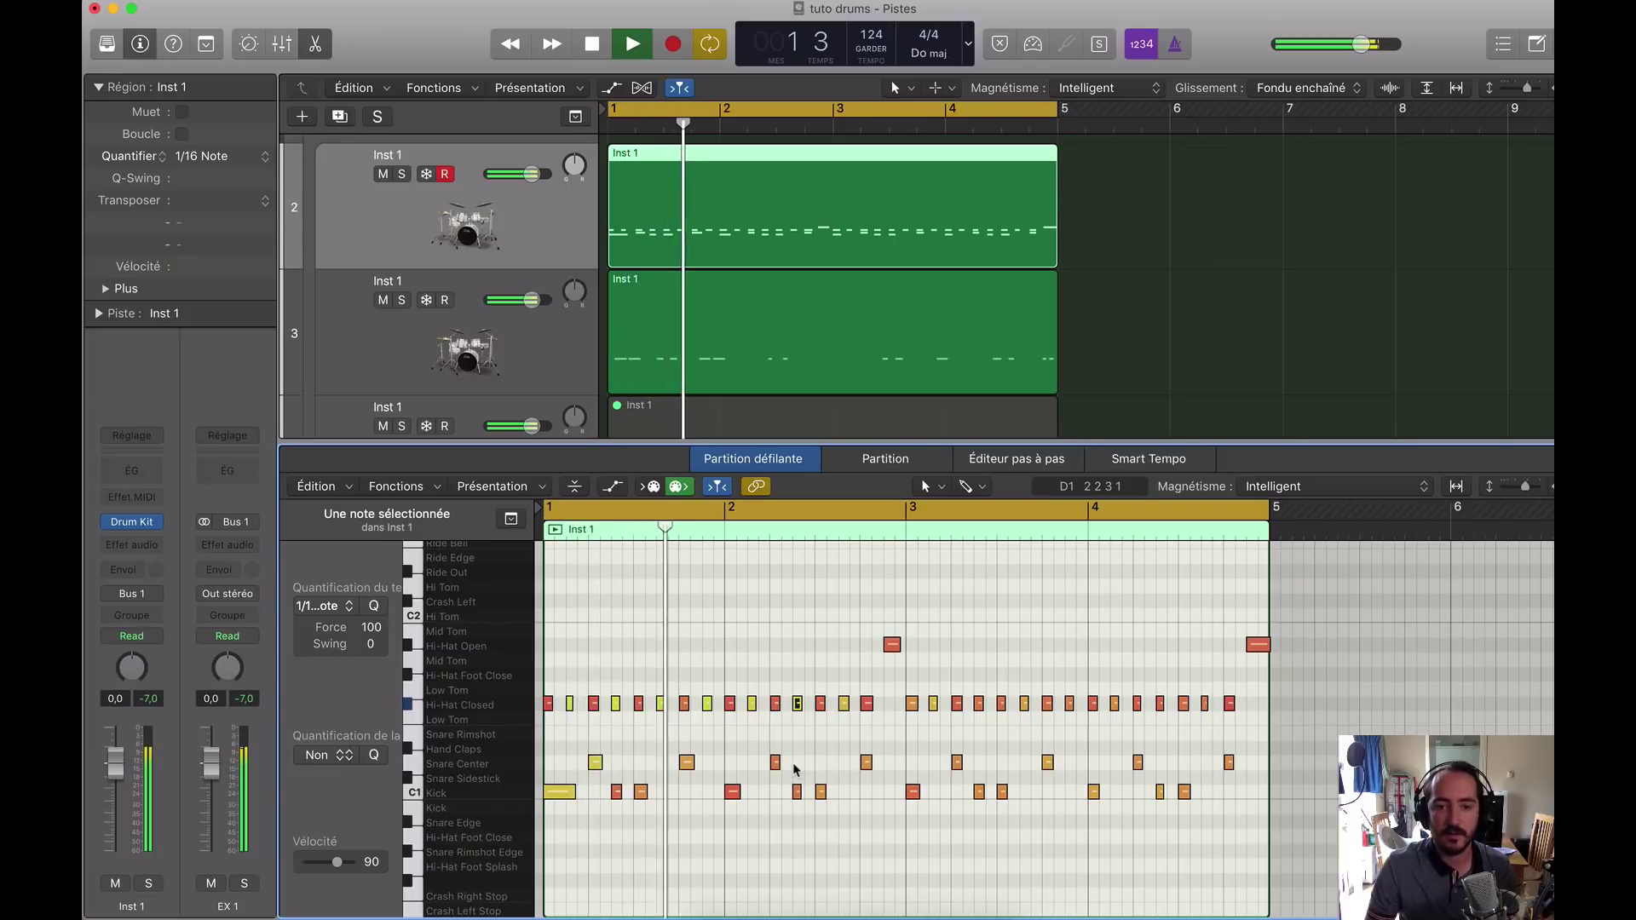
# Step: Mute the kick and snare notes in track 2's region and all of track 3's region, and play the hi-hats alone
pyautogui.click(499, 707)
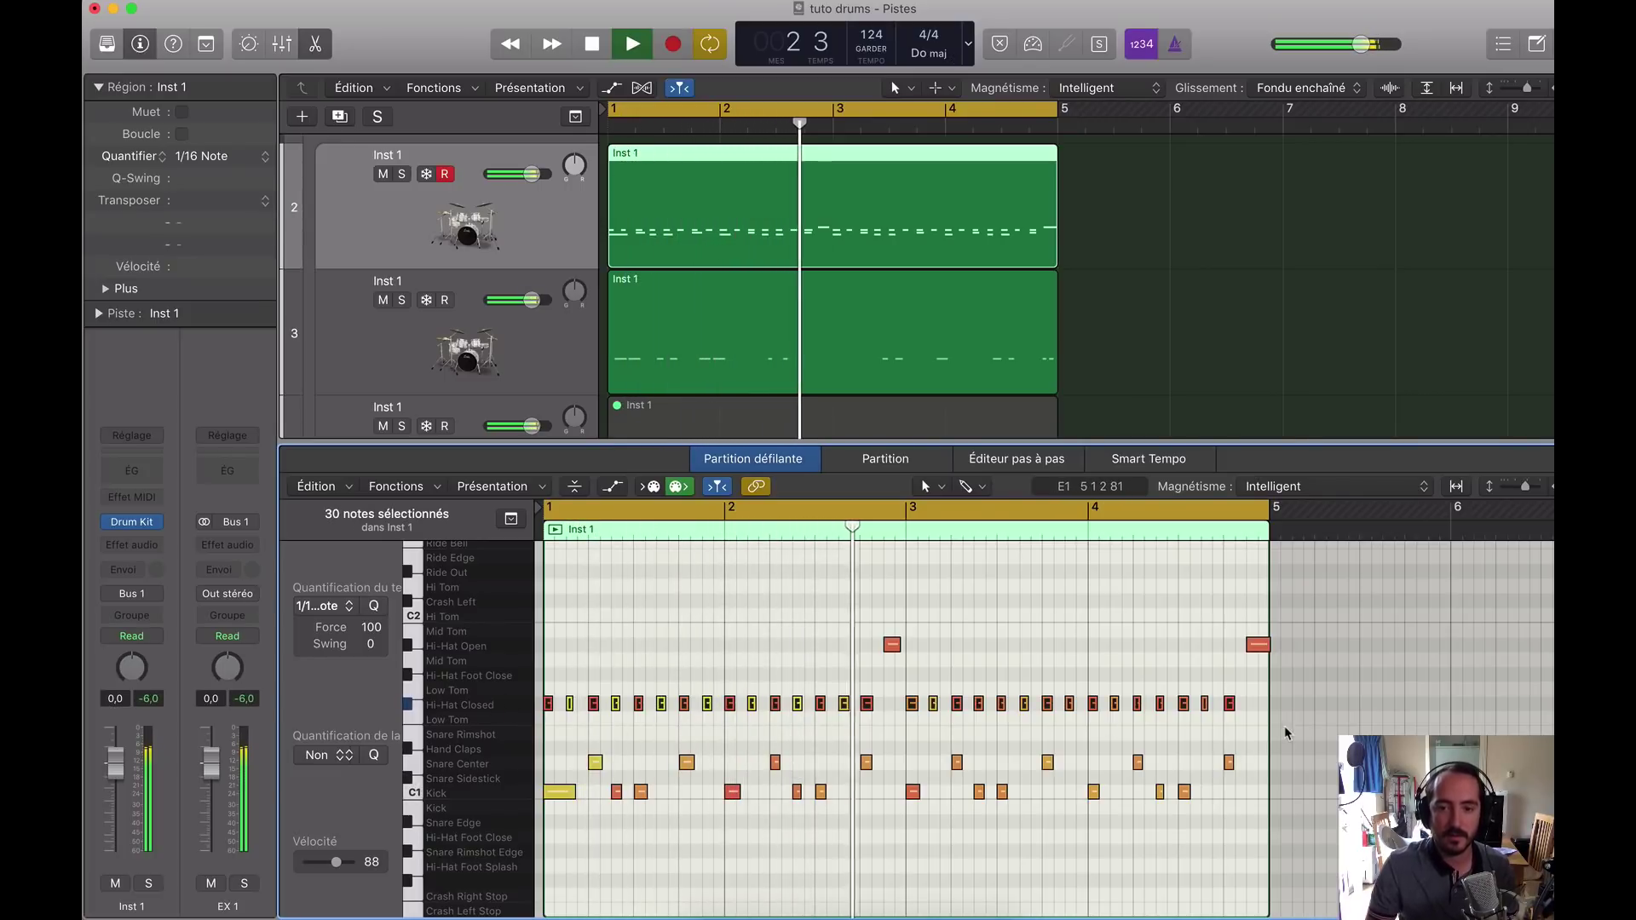
pyautogui.moveTo(1291, 734); pyautogui.dragTo(542, 843)
pyautogui.scroll(-2, 732, 767)
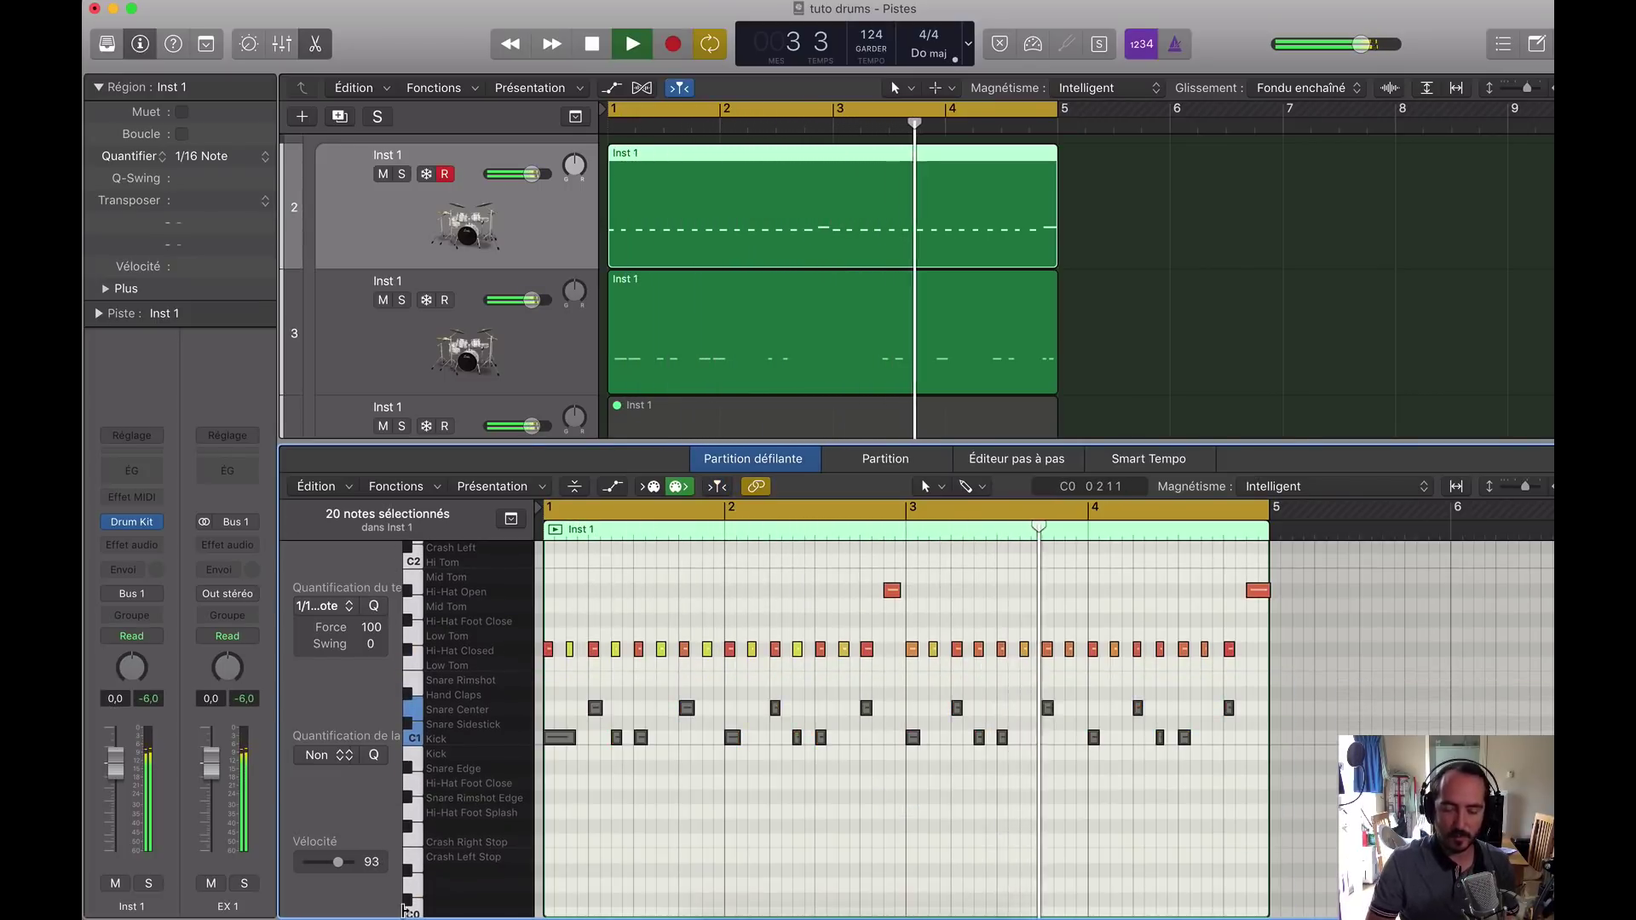
pyautogui.press('Return')
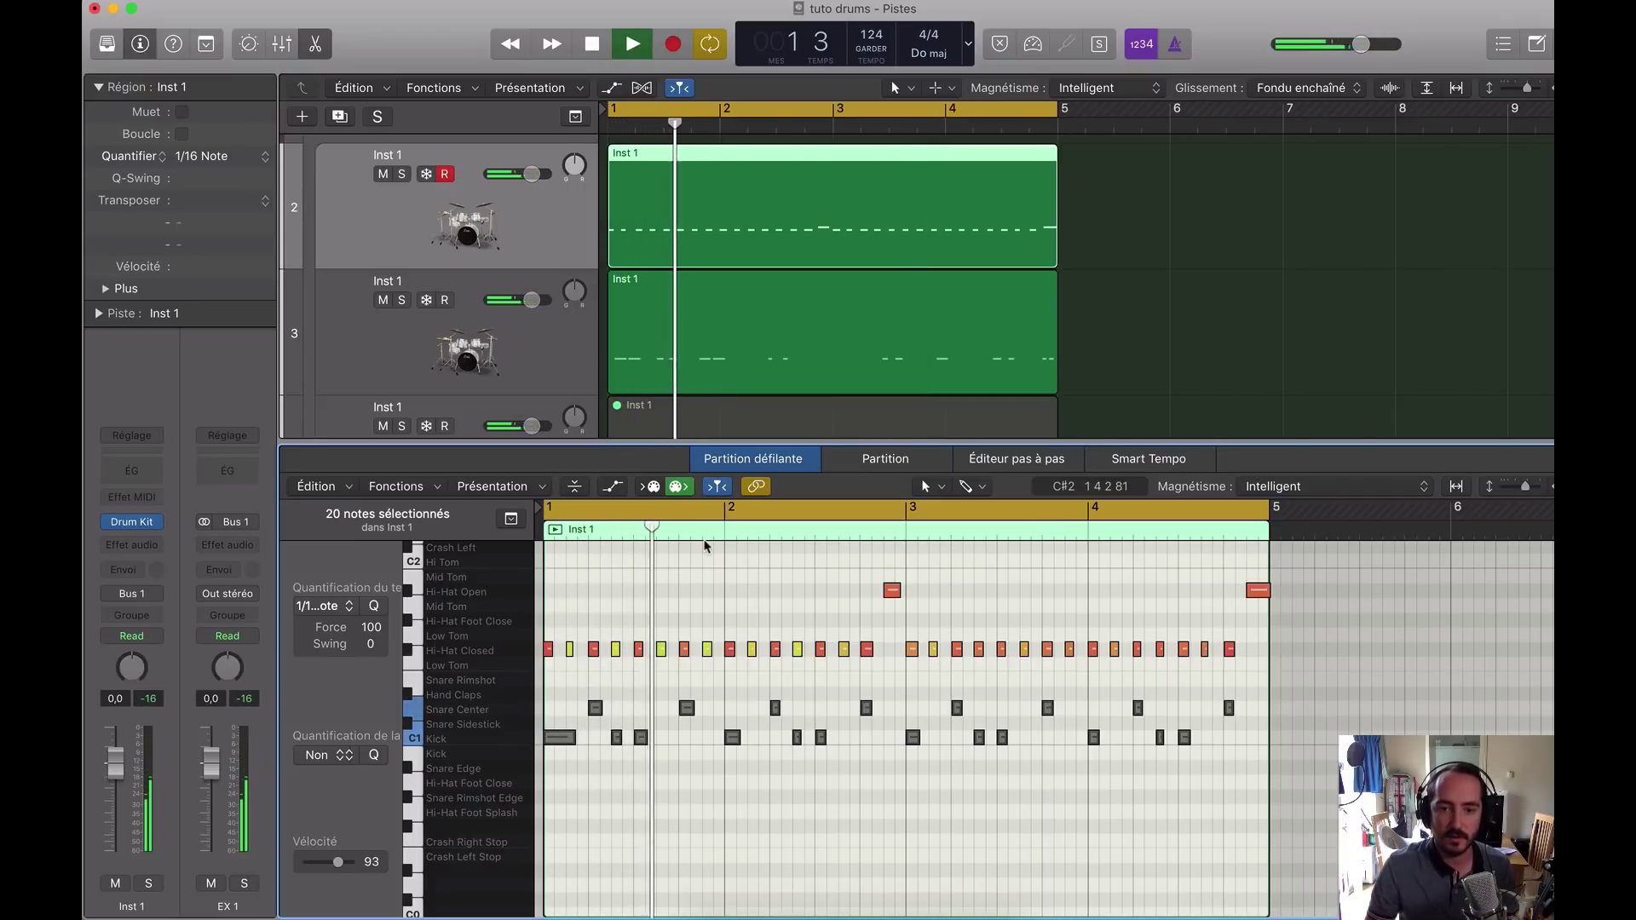
pyautogui.click(755, 314)
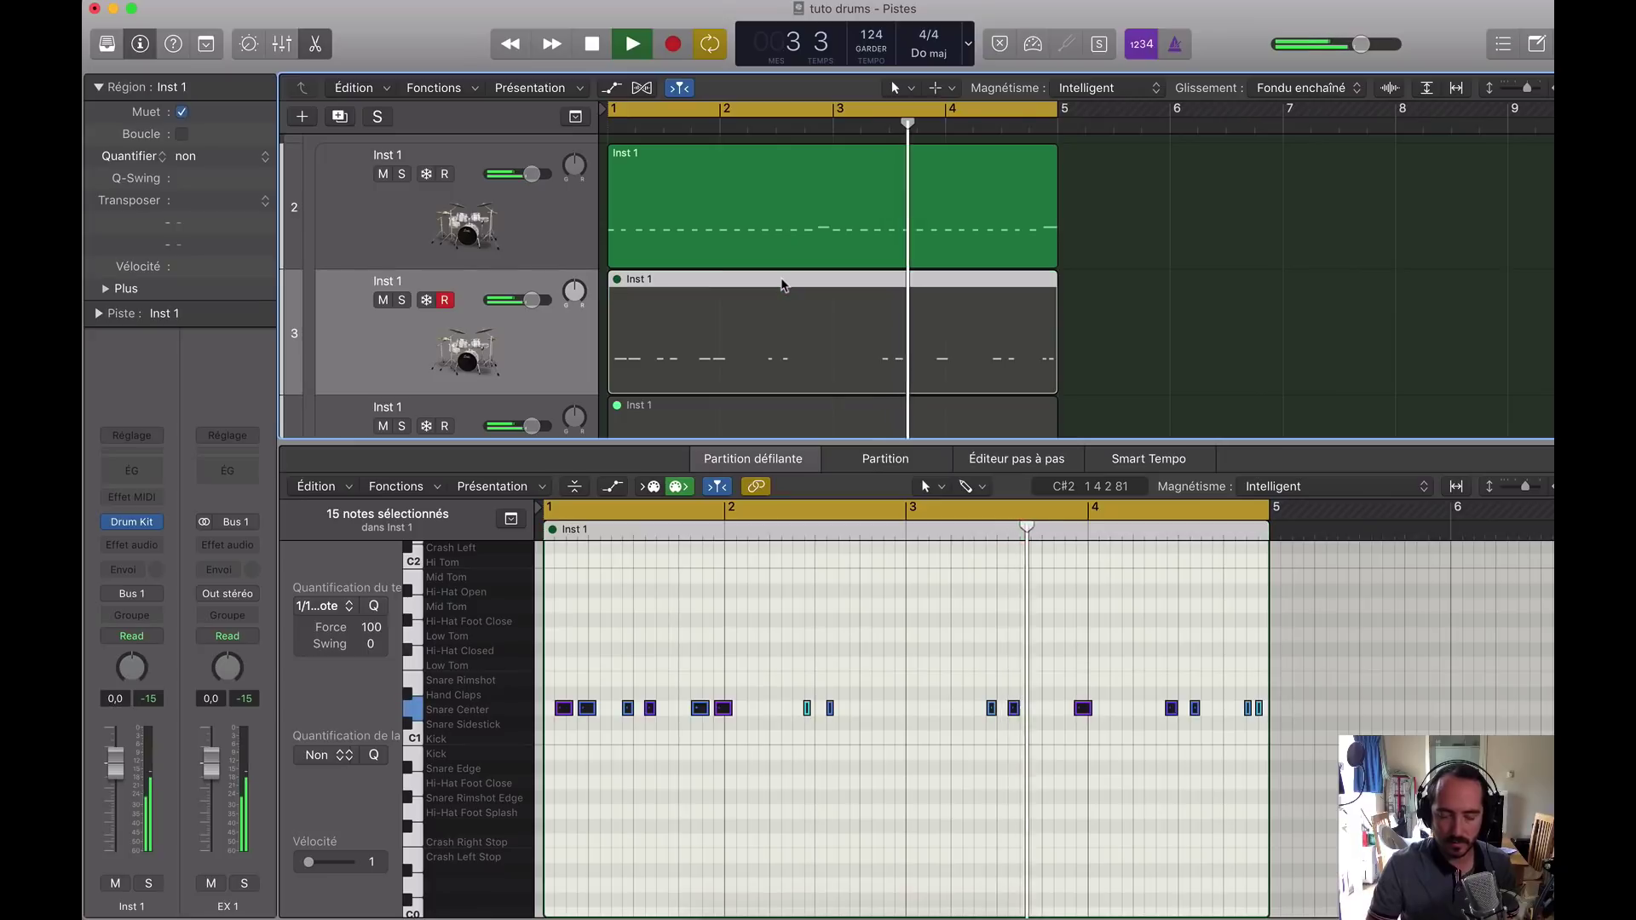
pyautogui.click(777, 161)
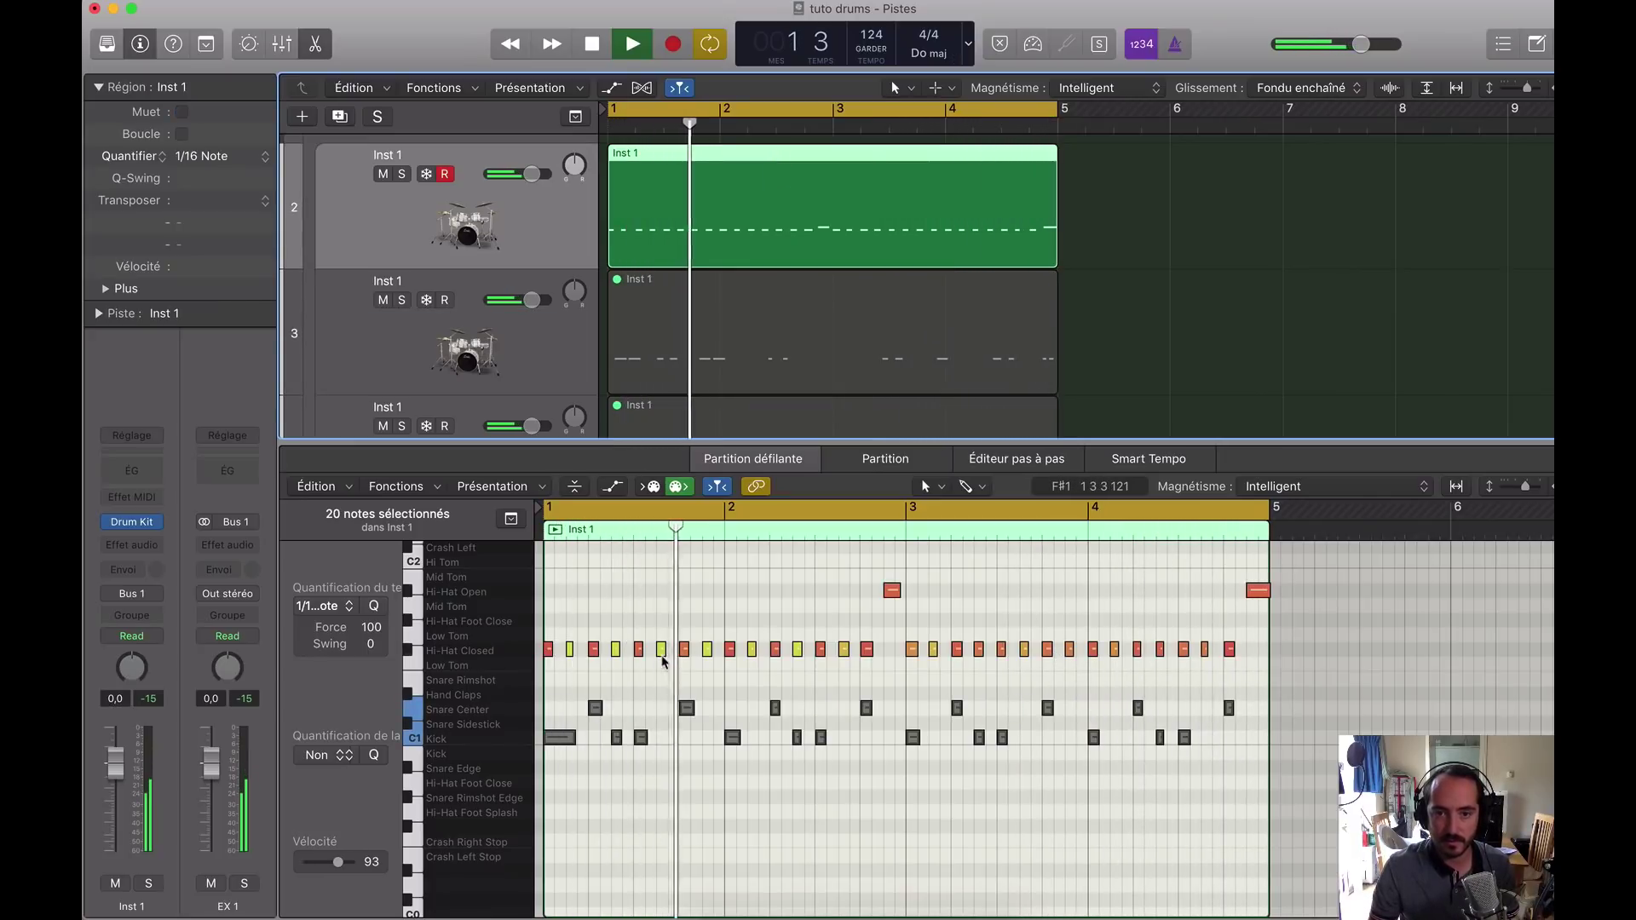
pyautogui.press('space')
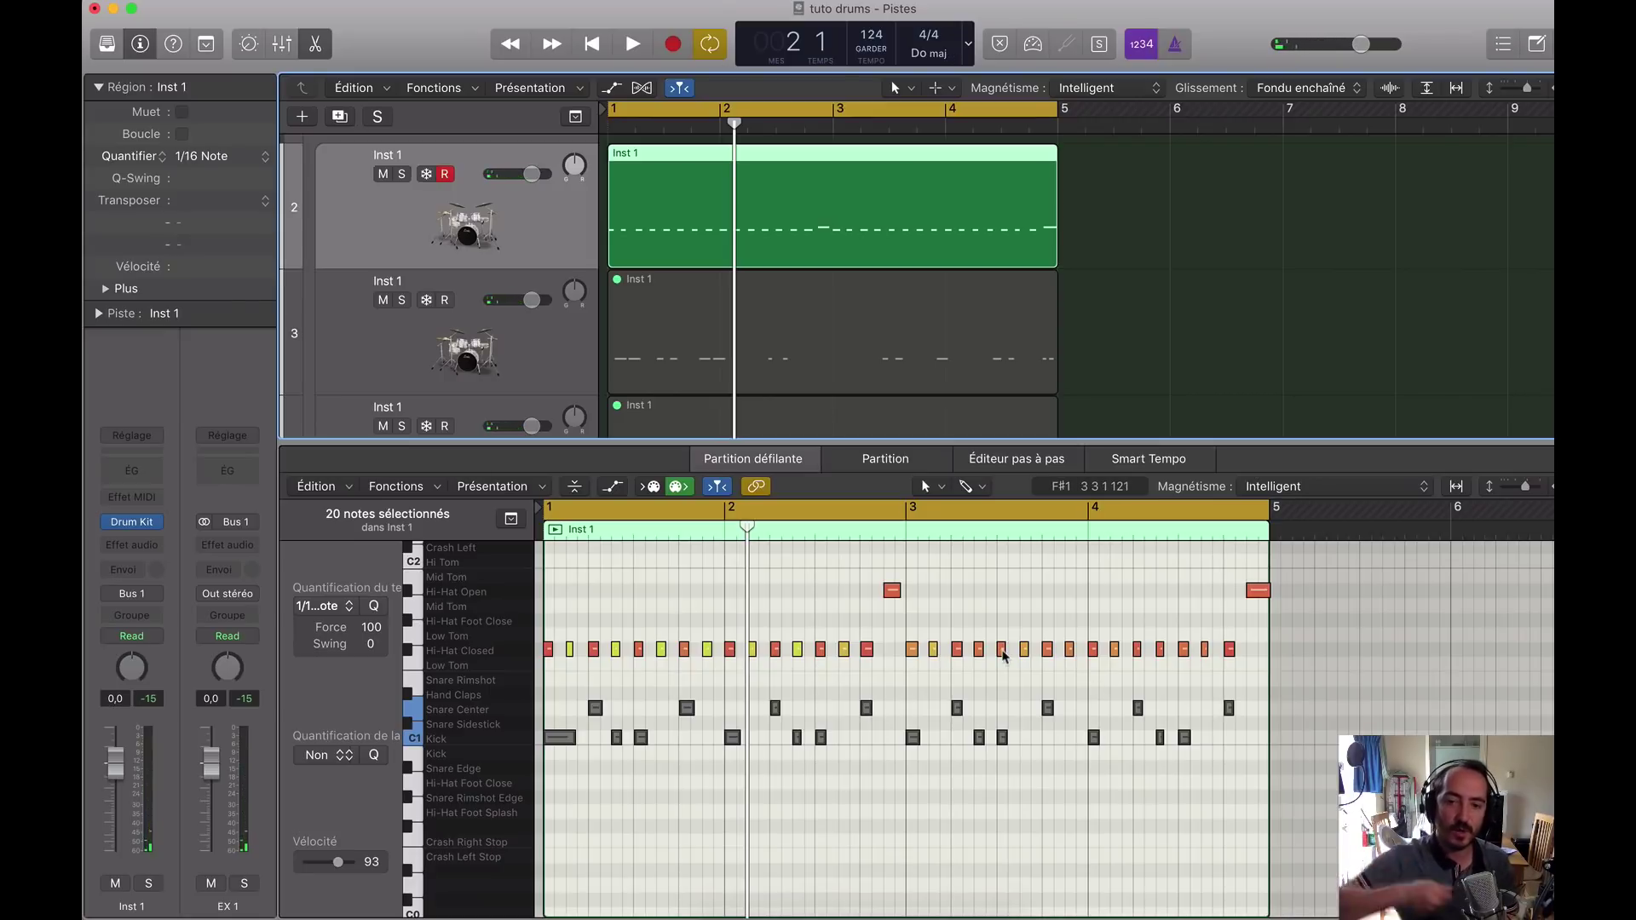
# Step: Unmute the kick and snare notes in track 2's region and unmute track 3's snare region
pyautogui.moveTo(1003, 655)
pyautogui.moveTo(1260, 678); pyautogui.dragTo(559, 820)
pyautogui.press('space')
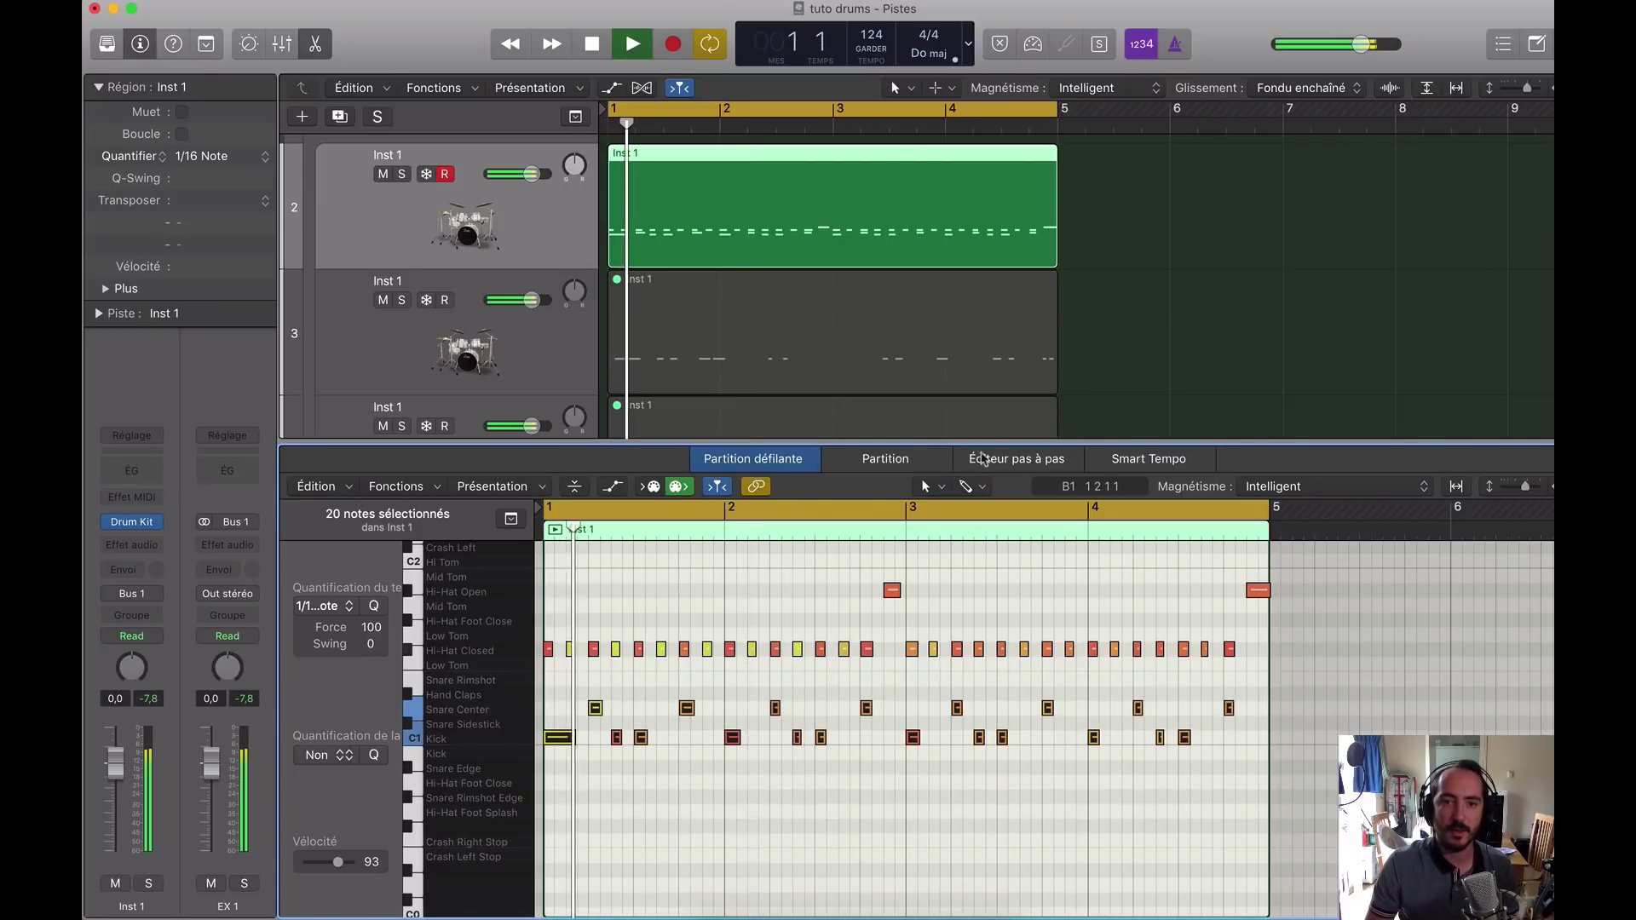
pyautogui.click(833, 331)
# Step: Unmute track 4's region of Mid Tom notes and play the groove with it
pyautogui.scroll(-3, 833, 331)
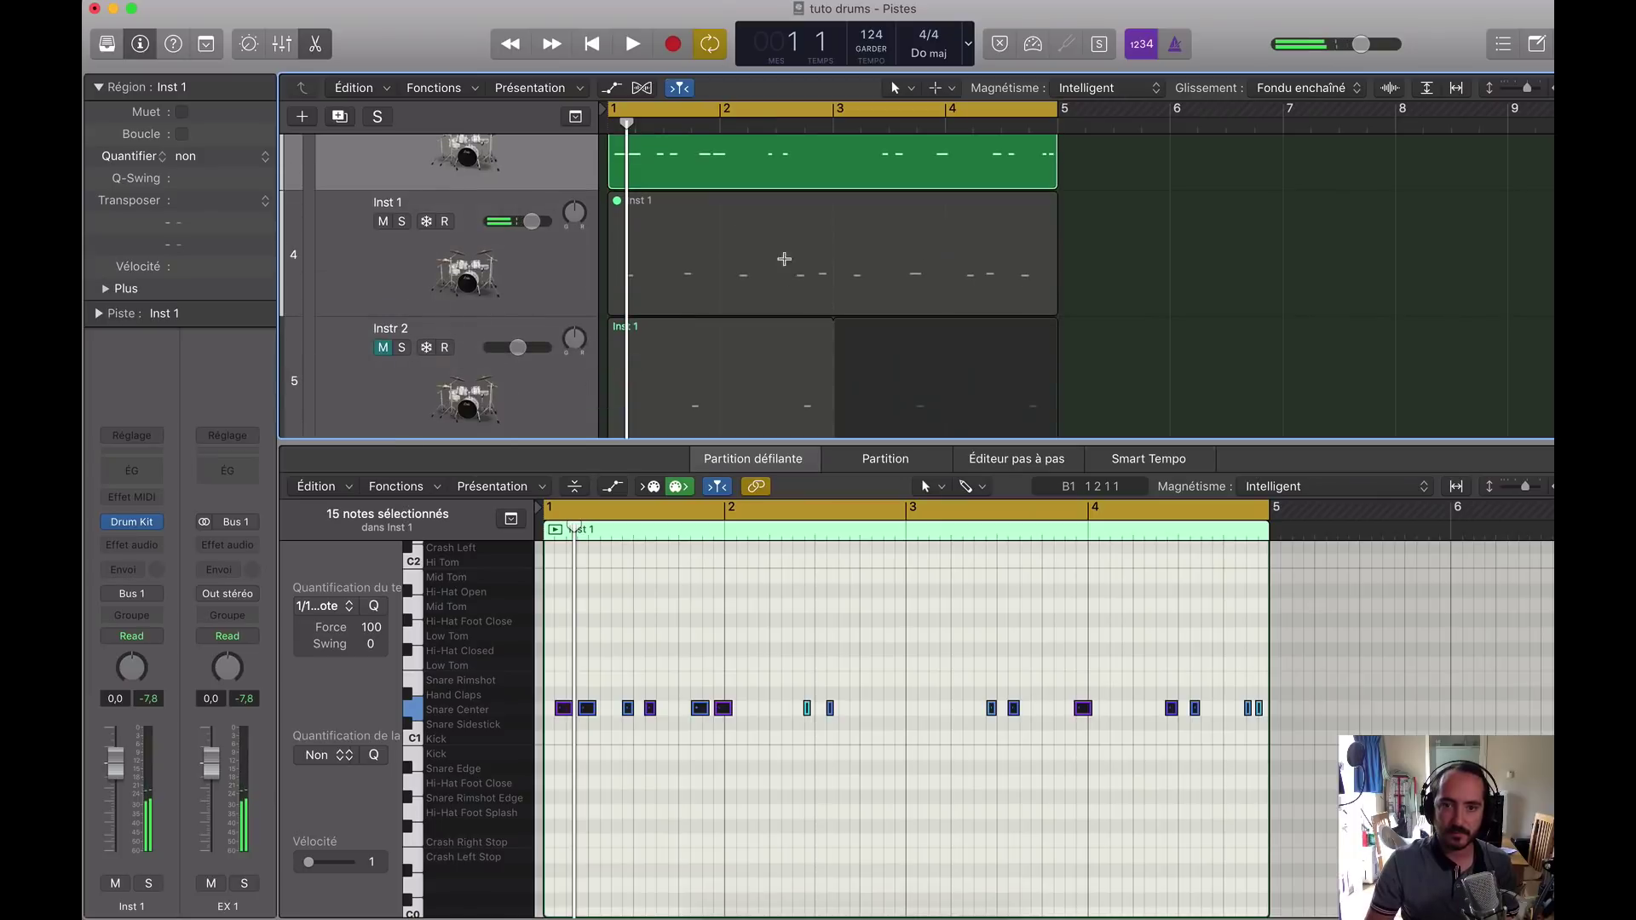
pyautogui.click(778, 233)
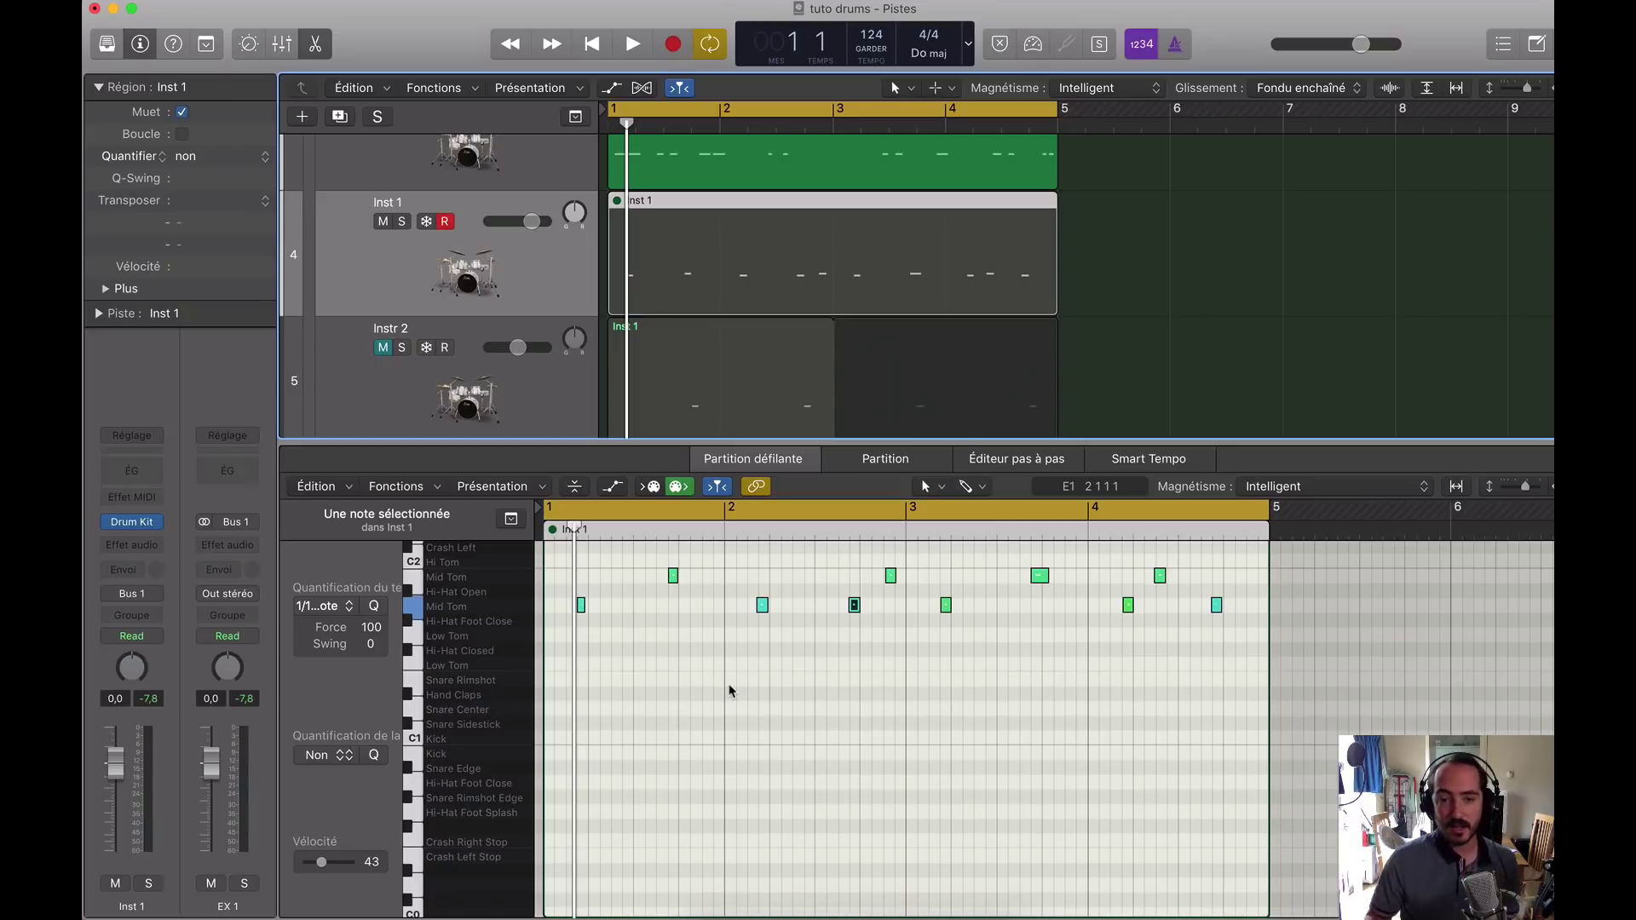
pyautogui.hotkey('ctrl', 'm')
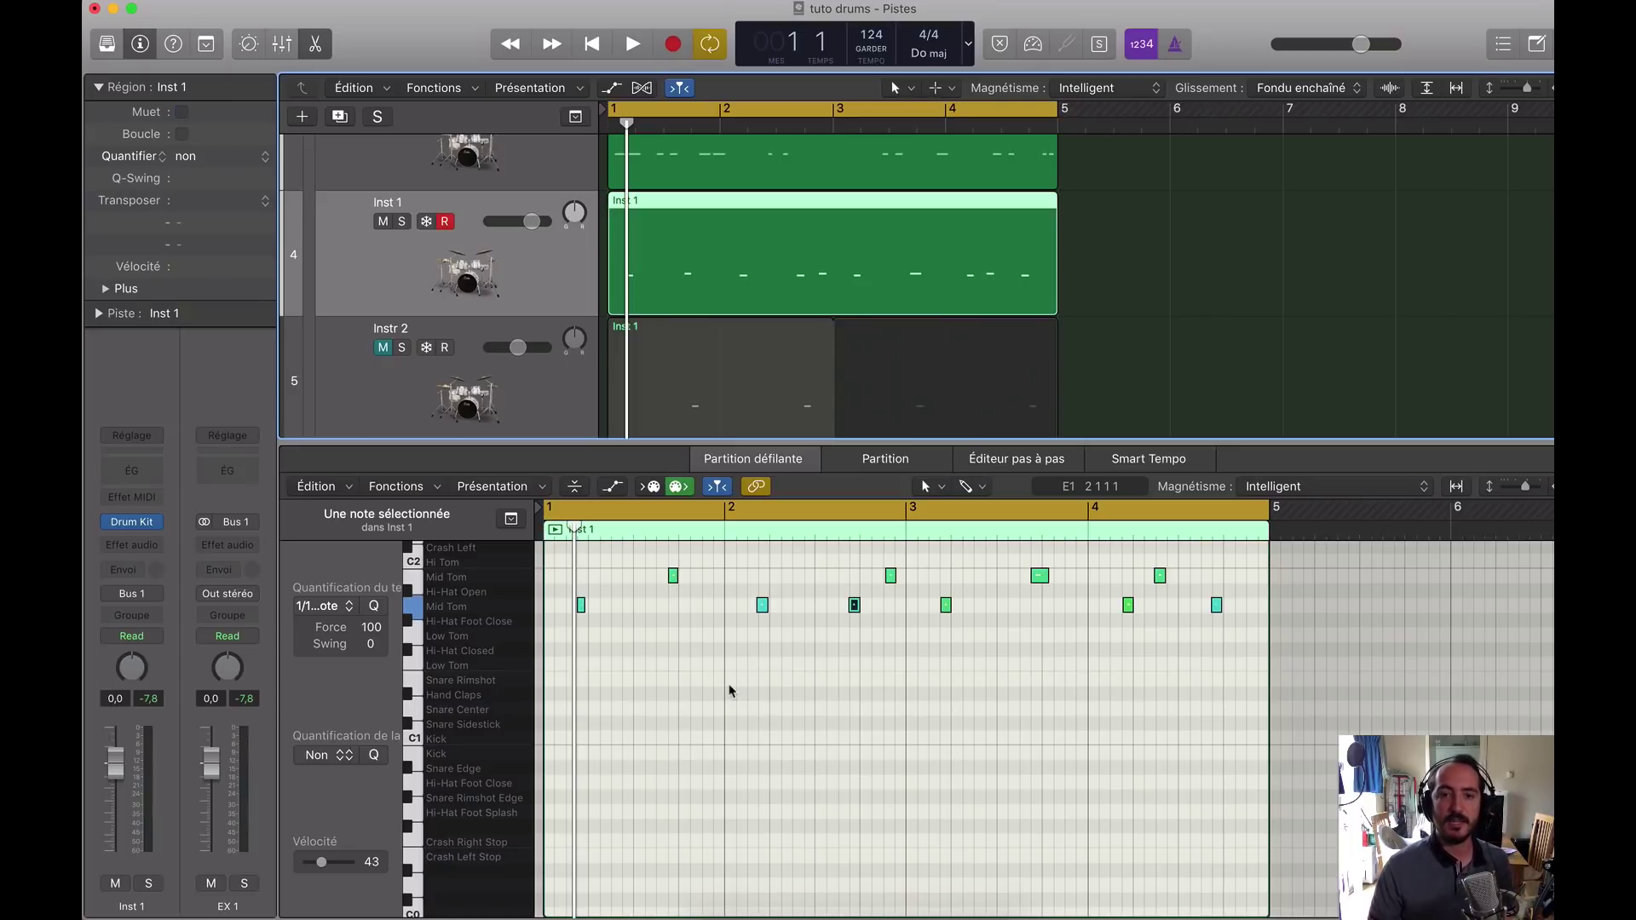
pyautogui.press('space')
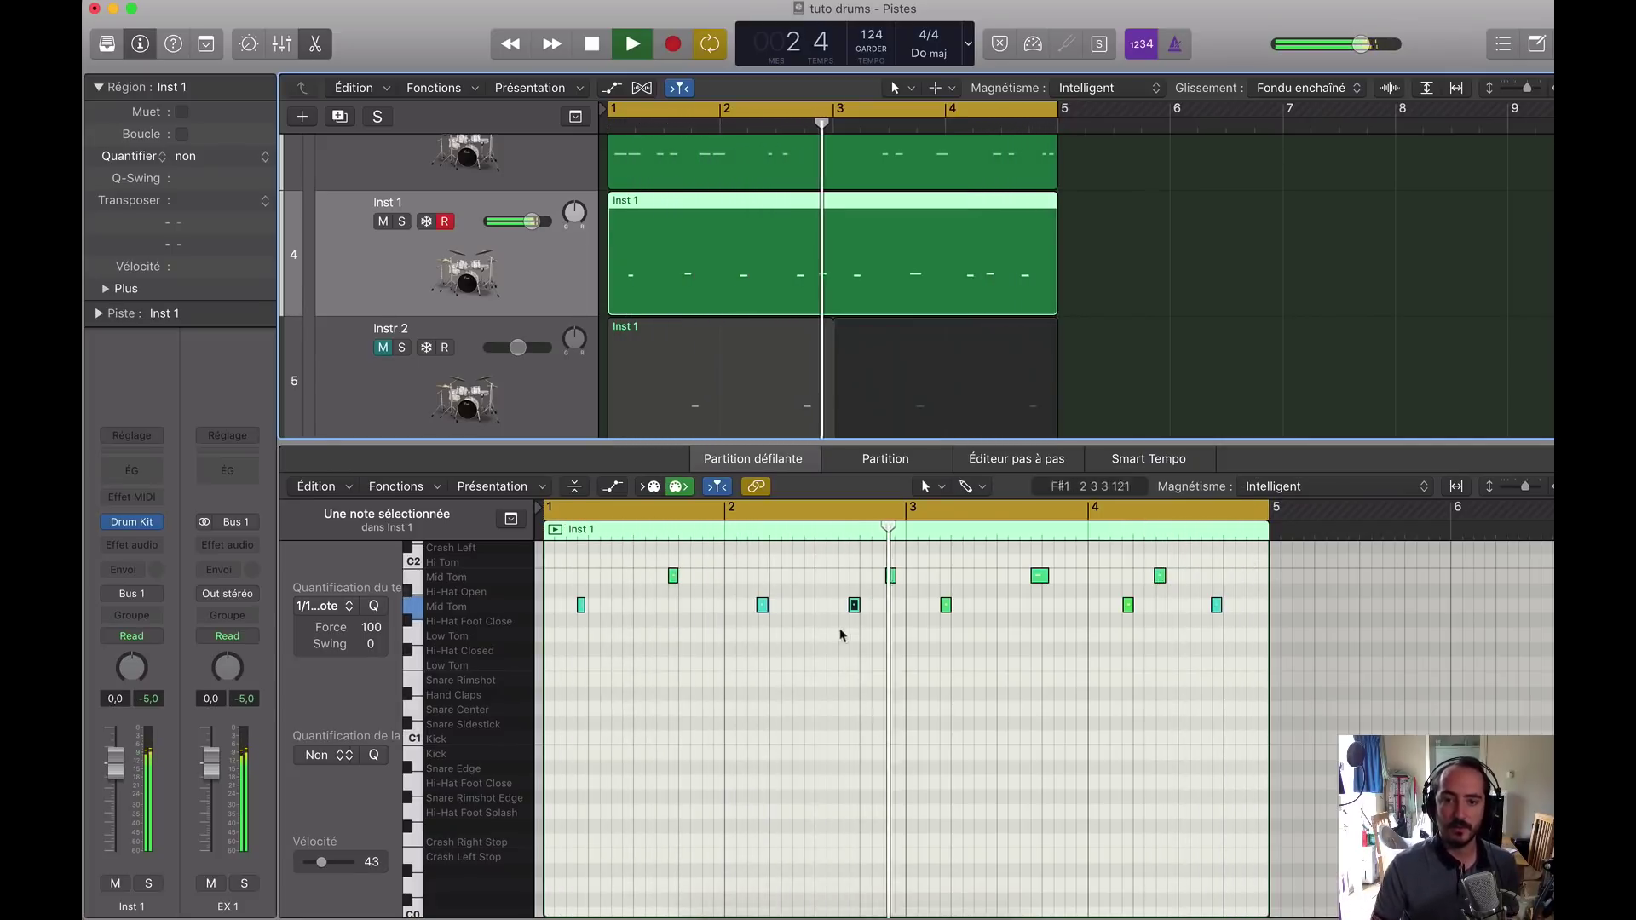
pyautogui.press('space')
pyautogui.press('super+Right')
pyautogui.press('super+Right')
pyautogui.press('super+Right')
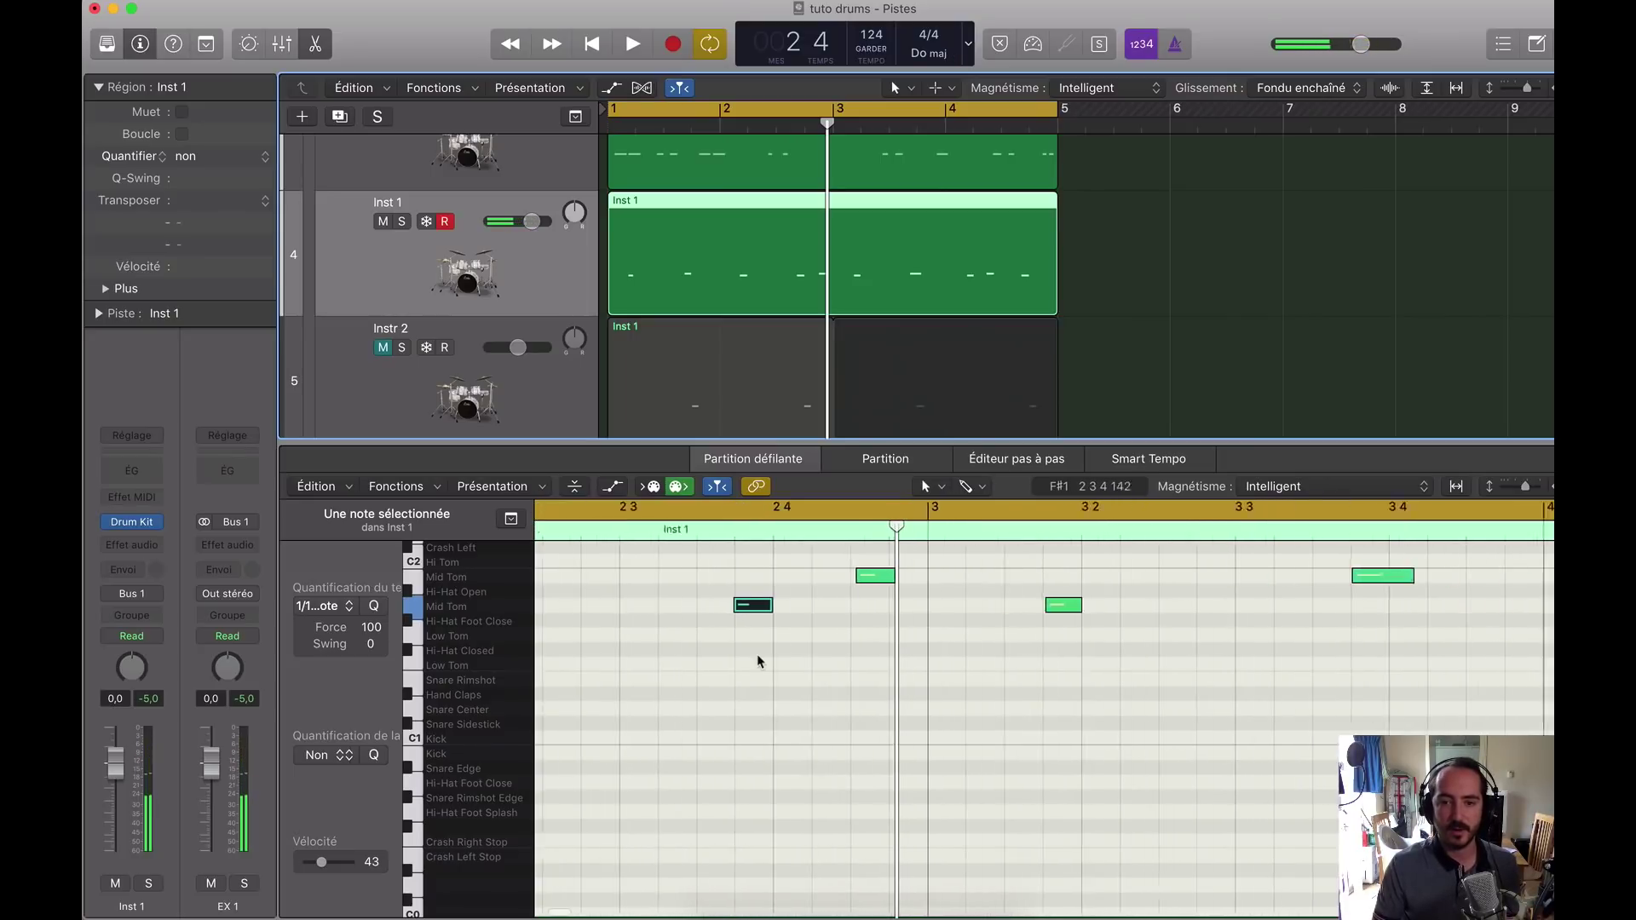
pyautogui.hscroll(-5, 759, 660)
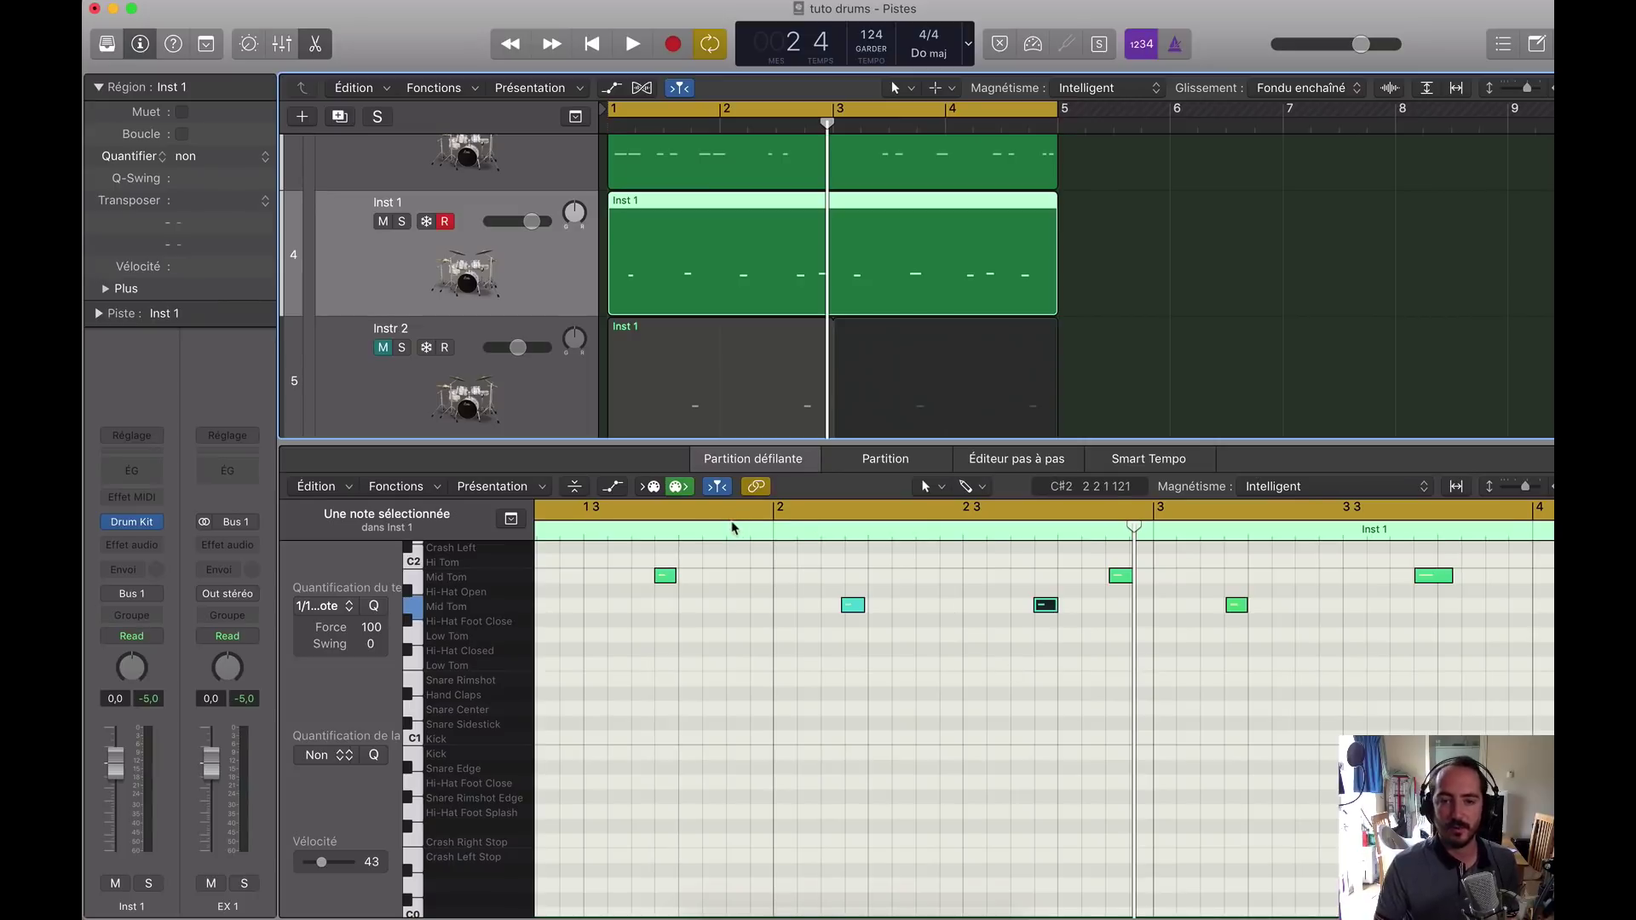
pyautogui.press('space')
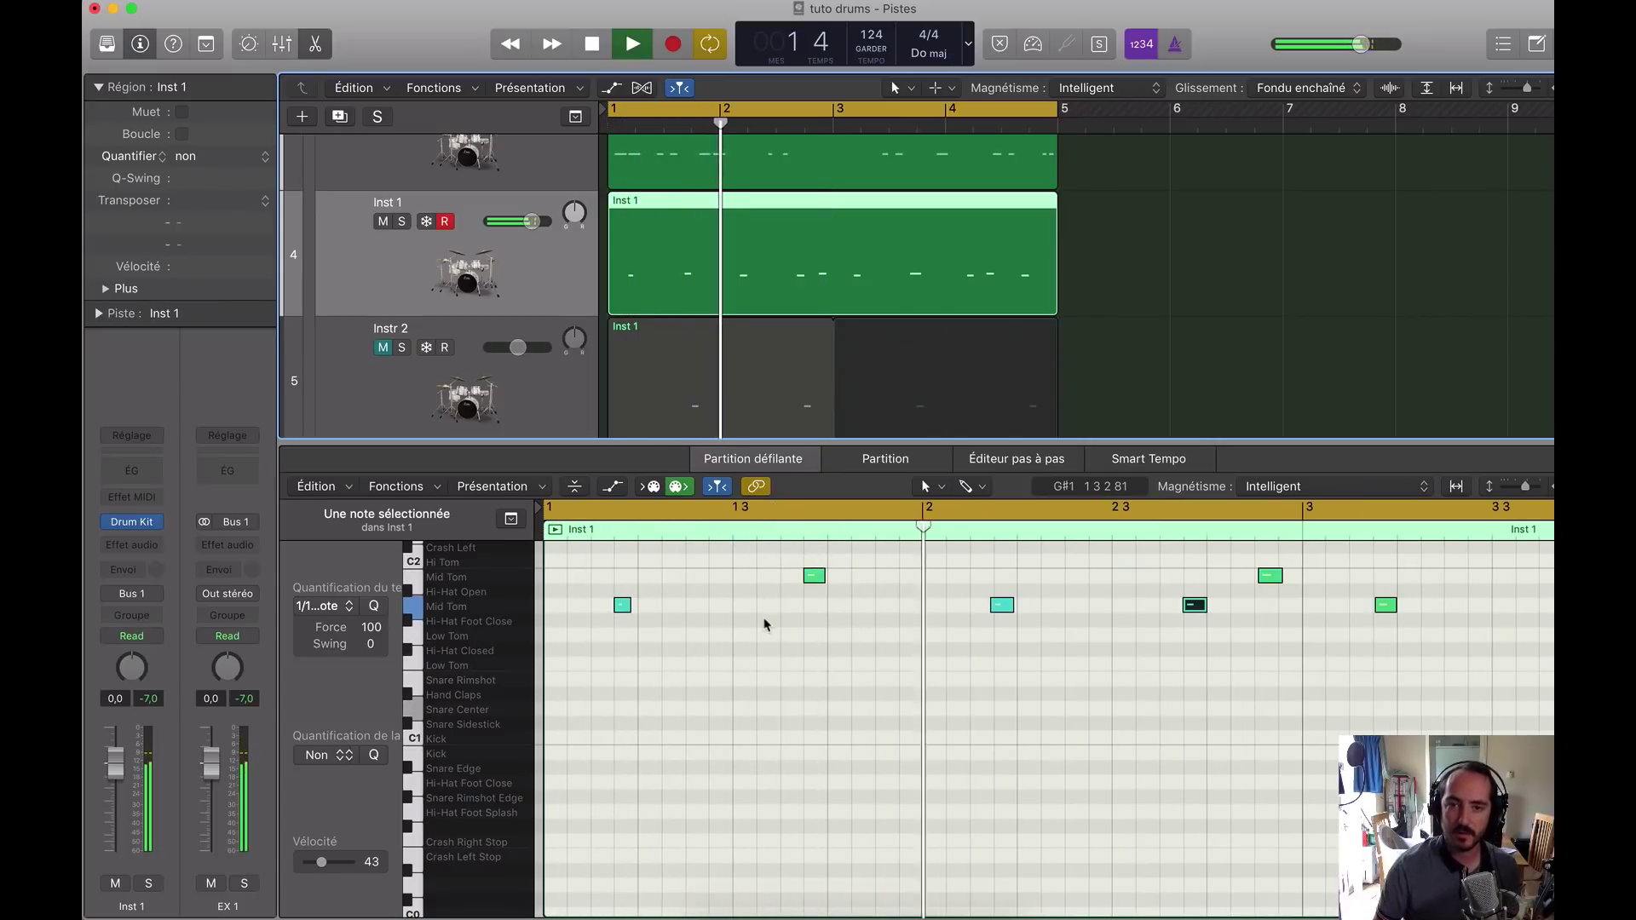
pyautogui.press('space')
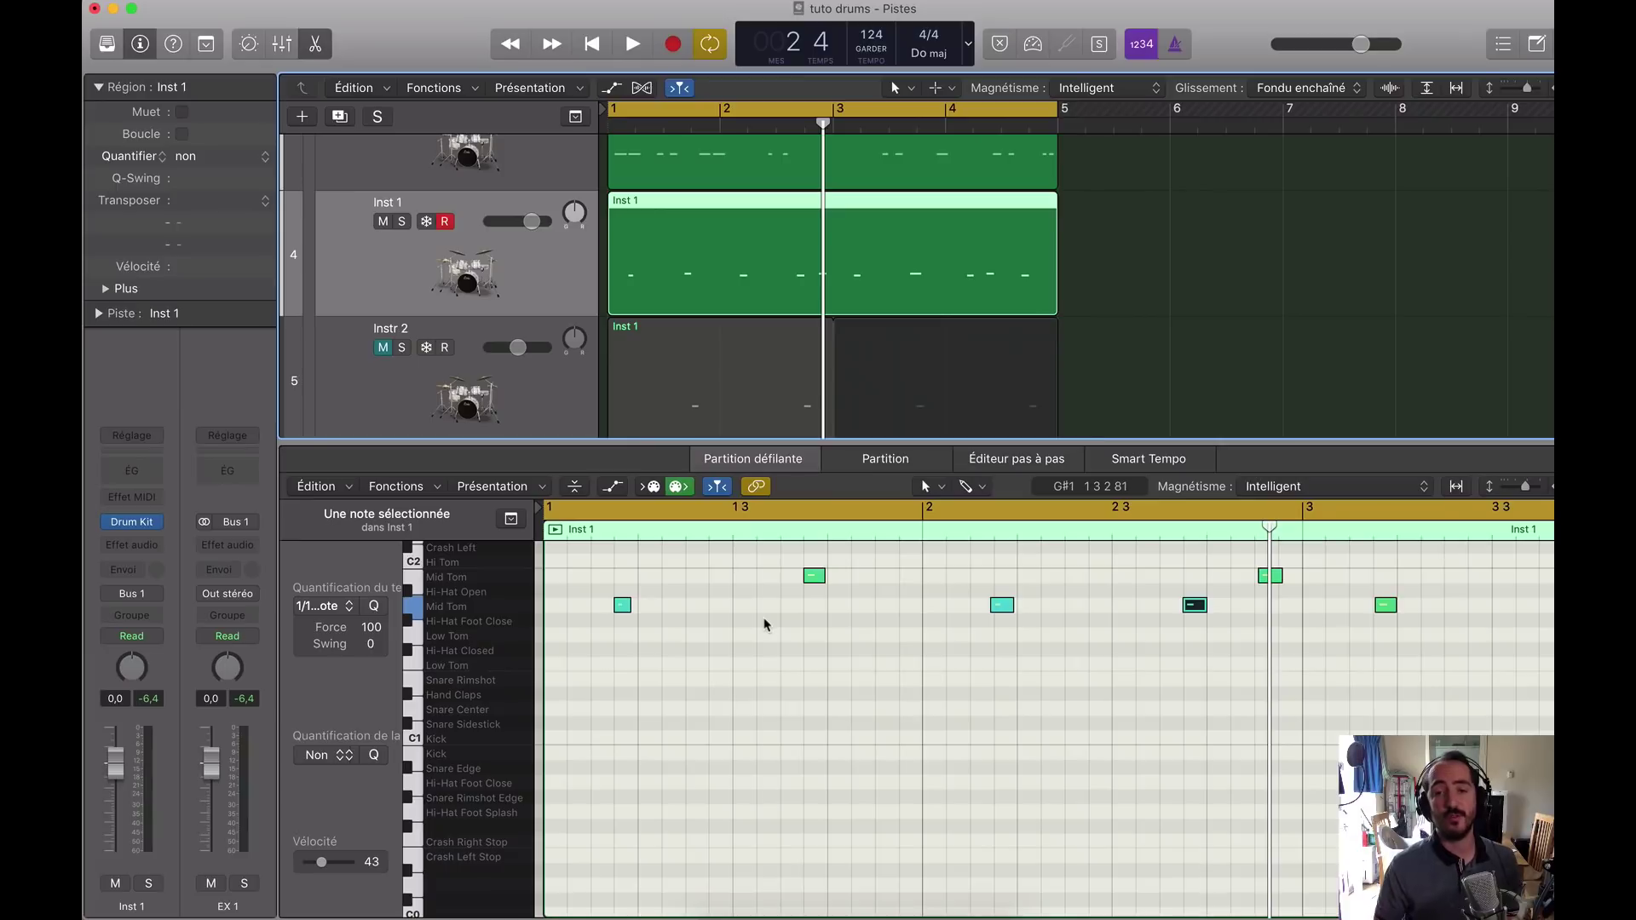
# Step: Lower the velocities of all Mid Tom notes in track 4's region together to a reading of 19, play back, and nudge bar 4's upper tom note slightly later
pyautogui.click(764, 624)
pyautogui.press('super+a')
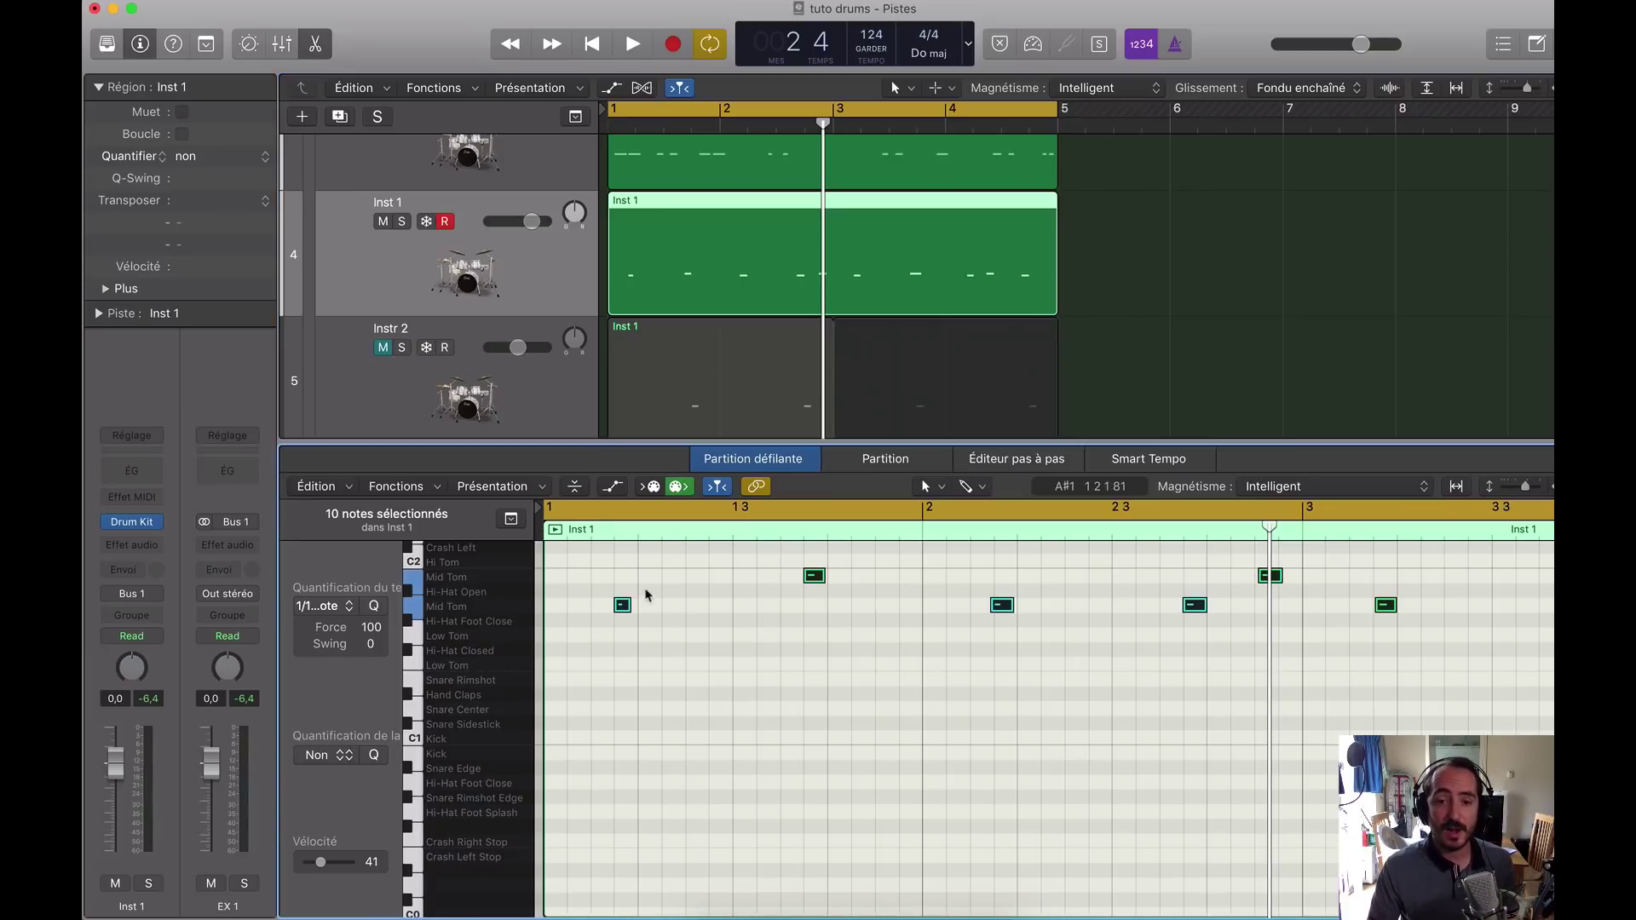
pyautogui.moveTo(624, 607); pyautogui.dragTo(623, 669)
pyautogui.press('space')
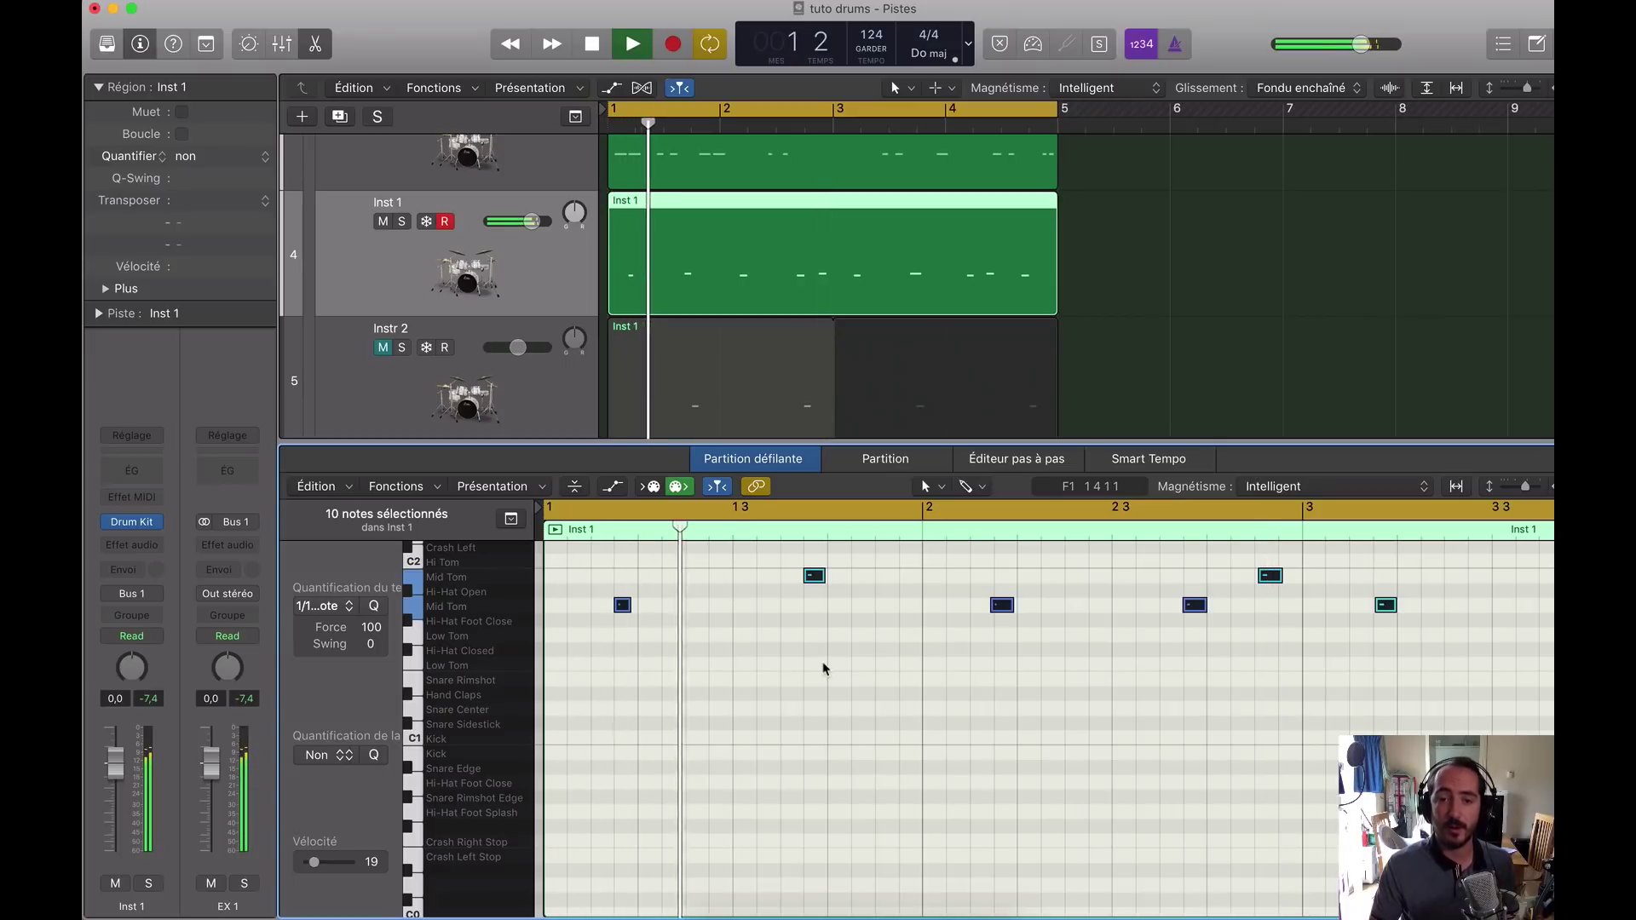
pyautogui.click(823, 664)
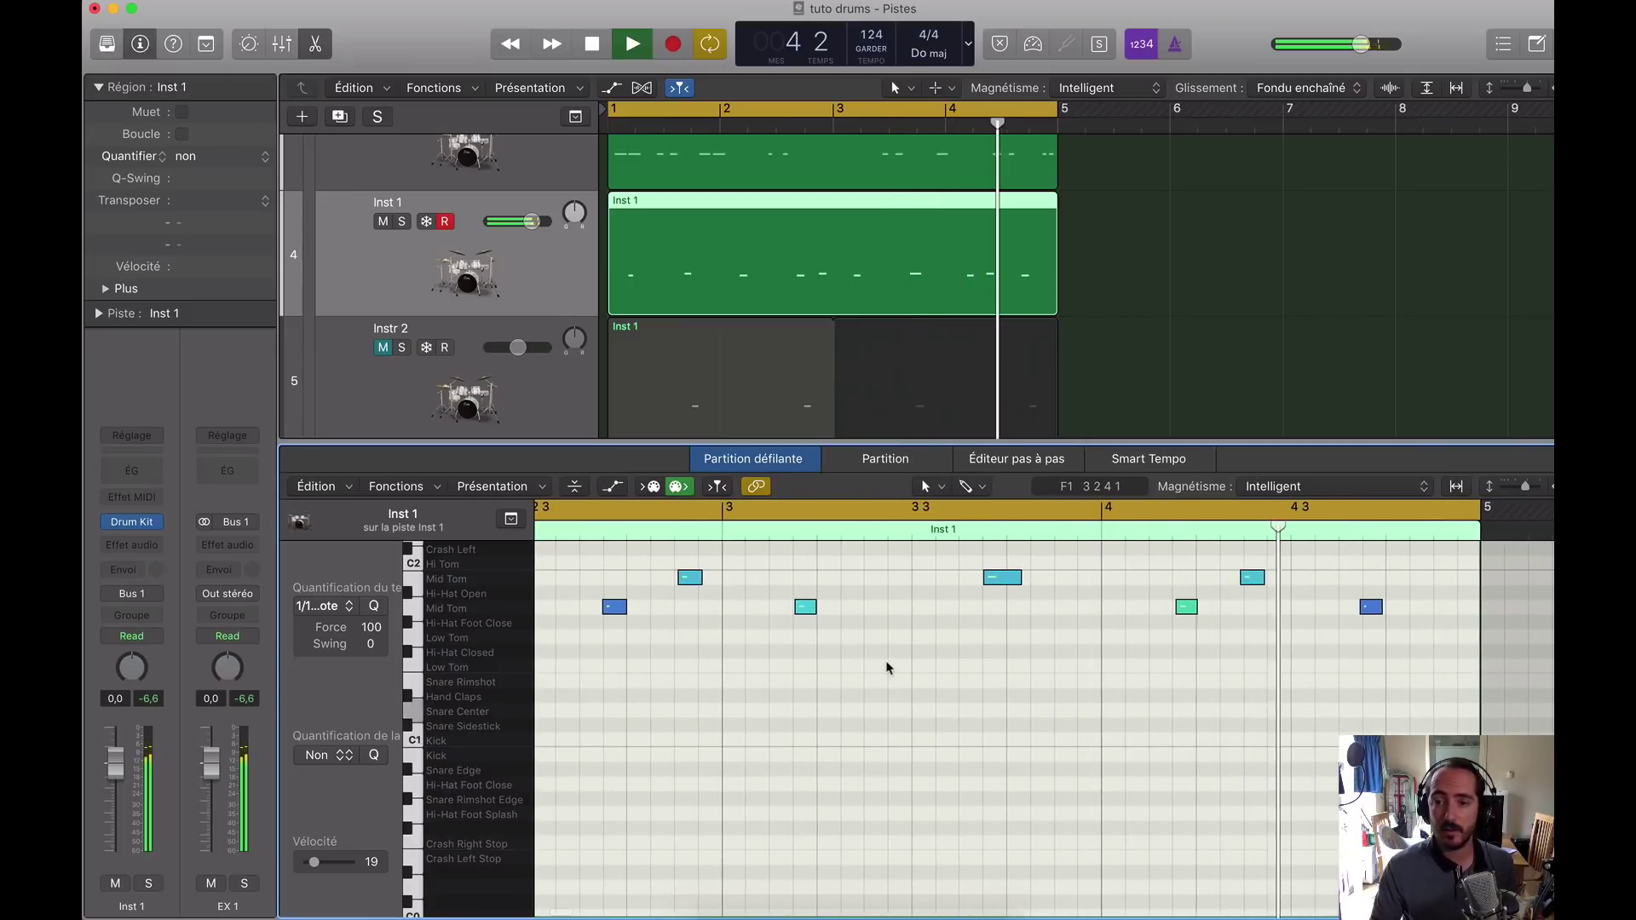
pyautogui.press('space')
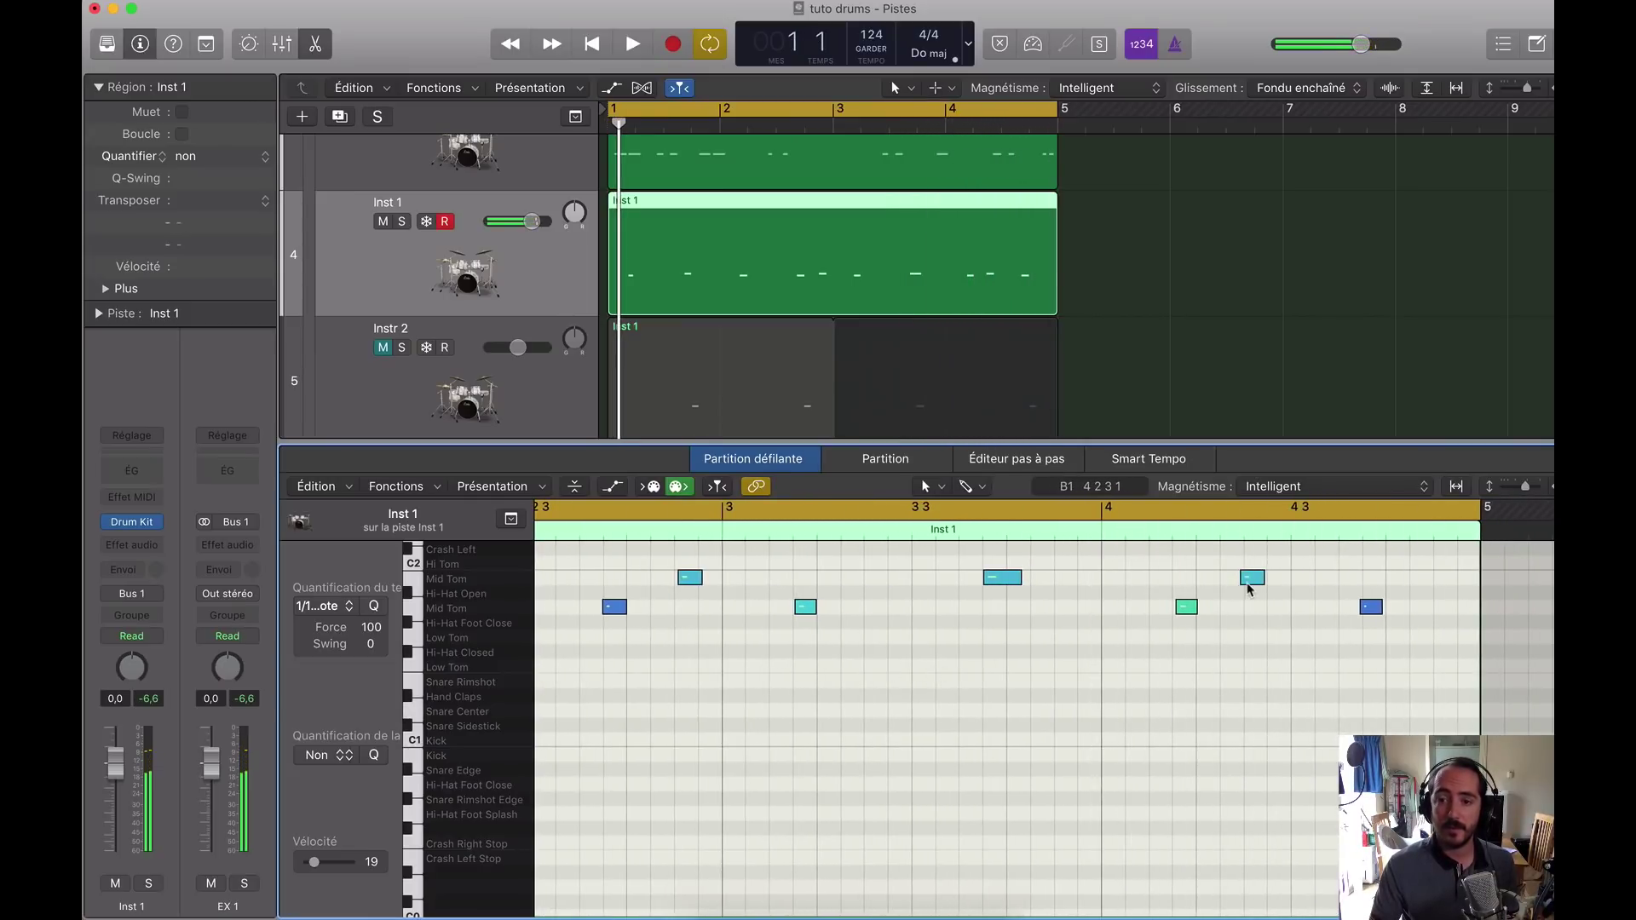
pyautogui.moveTo(1243, 582); pyautogui.dragTo(1247, 580)
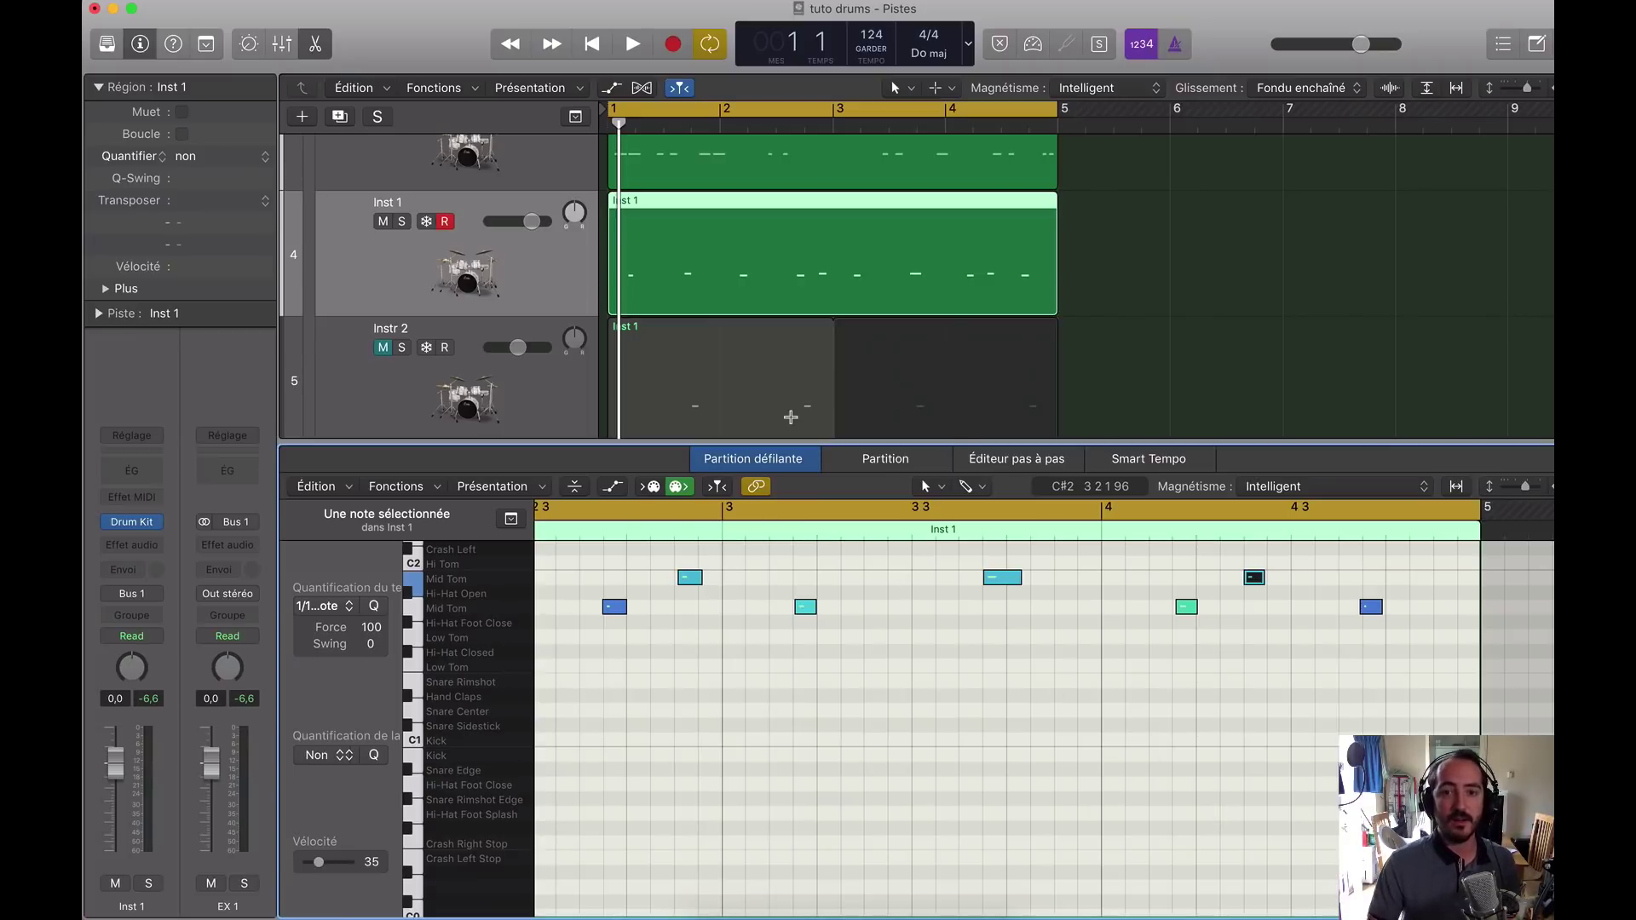
# Step: Unmute the Instr 2 track with its Snare Center layer and play it with the groove
pyautogui.click(706, 340)
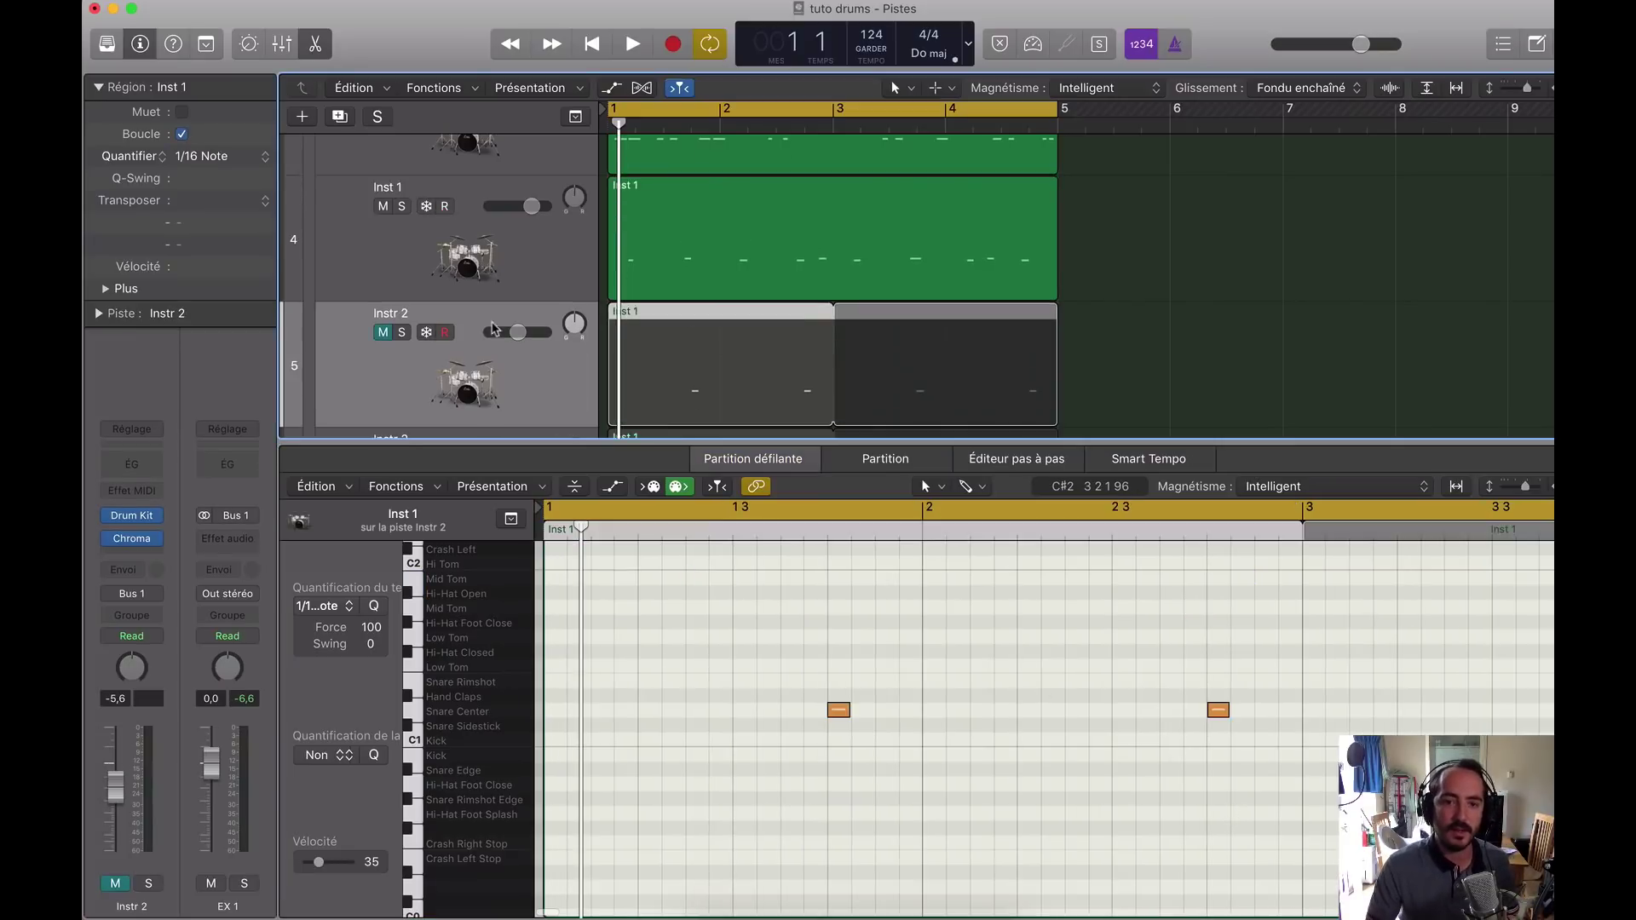
pyautogui.click(383, 332)
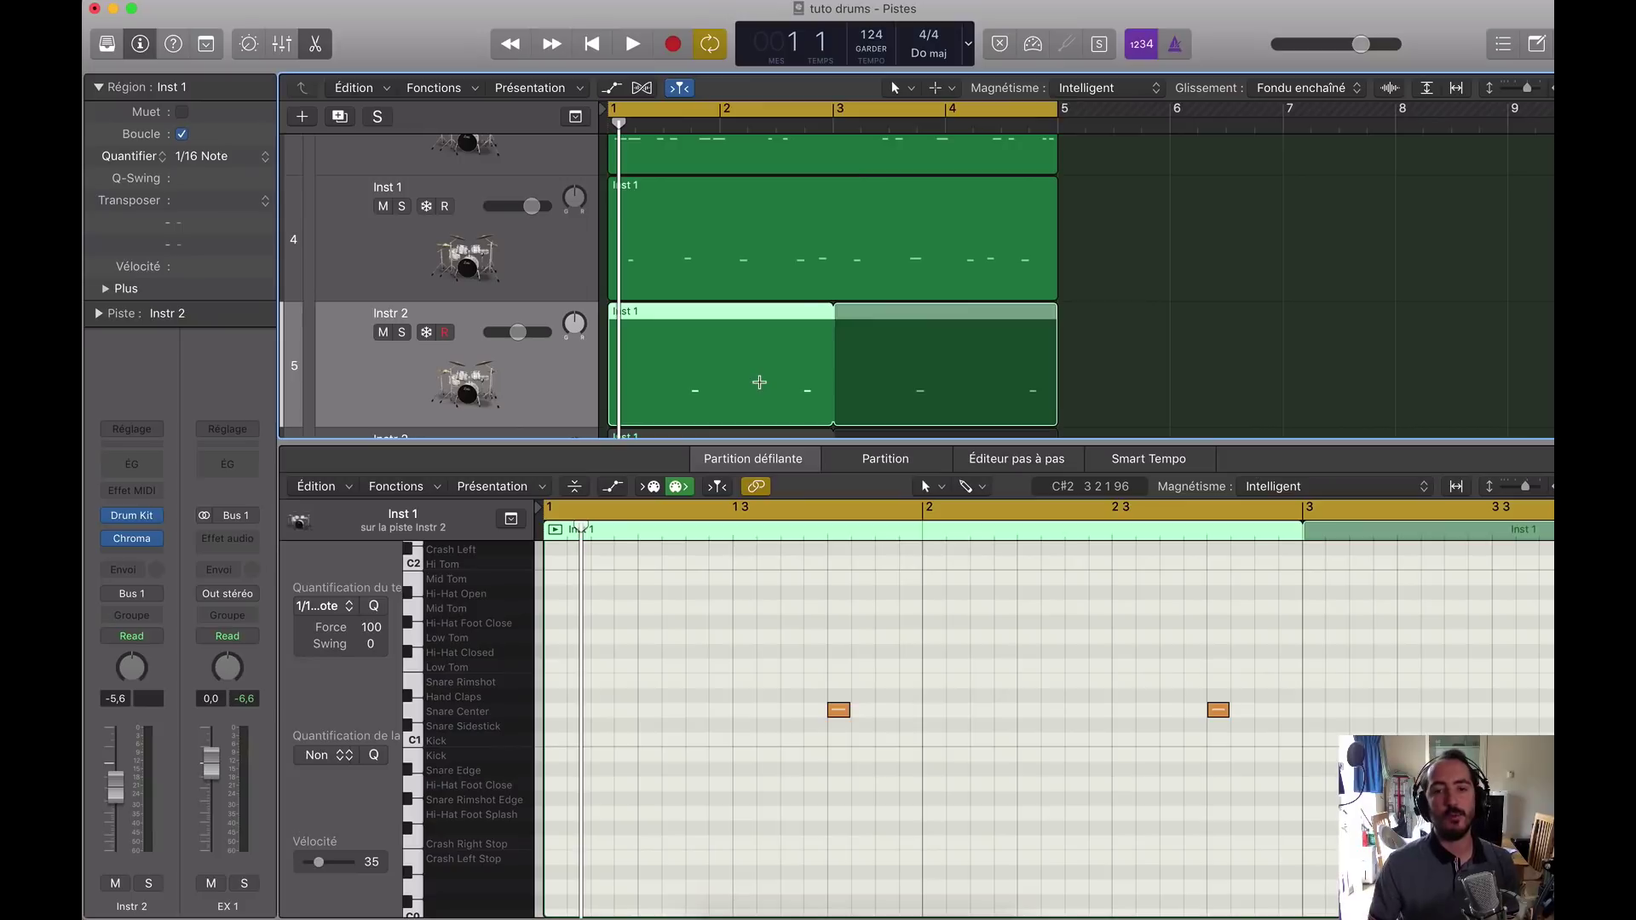
pyautogui.click(1094, 644)
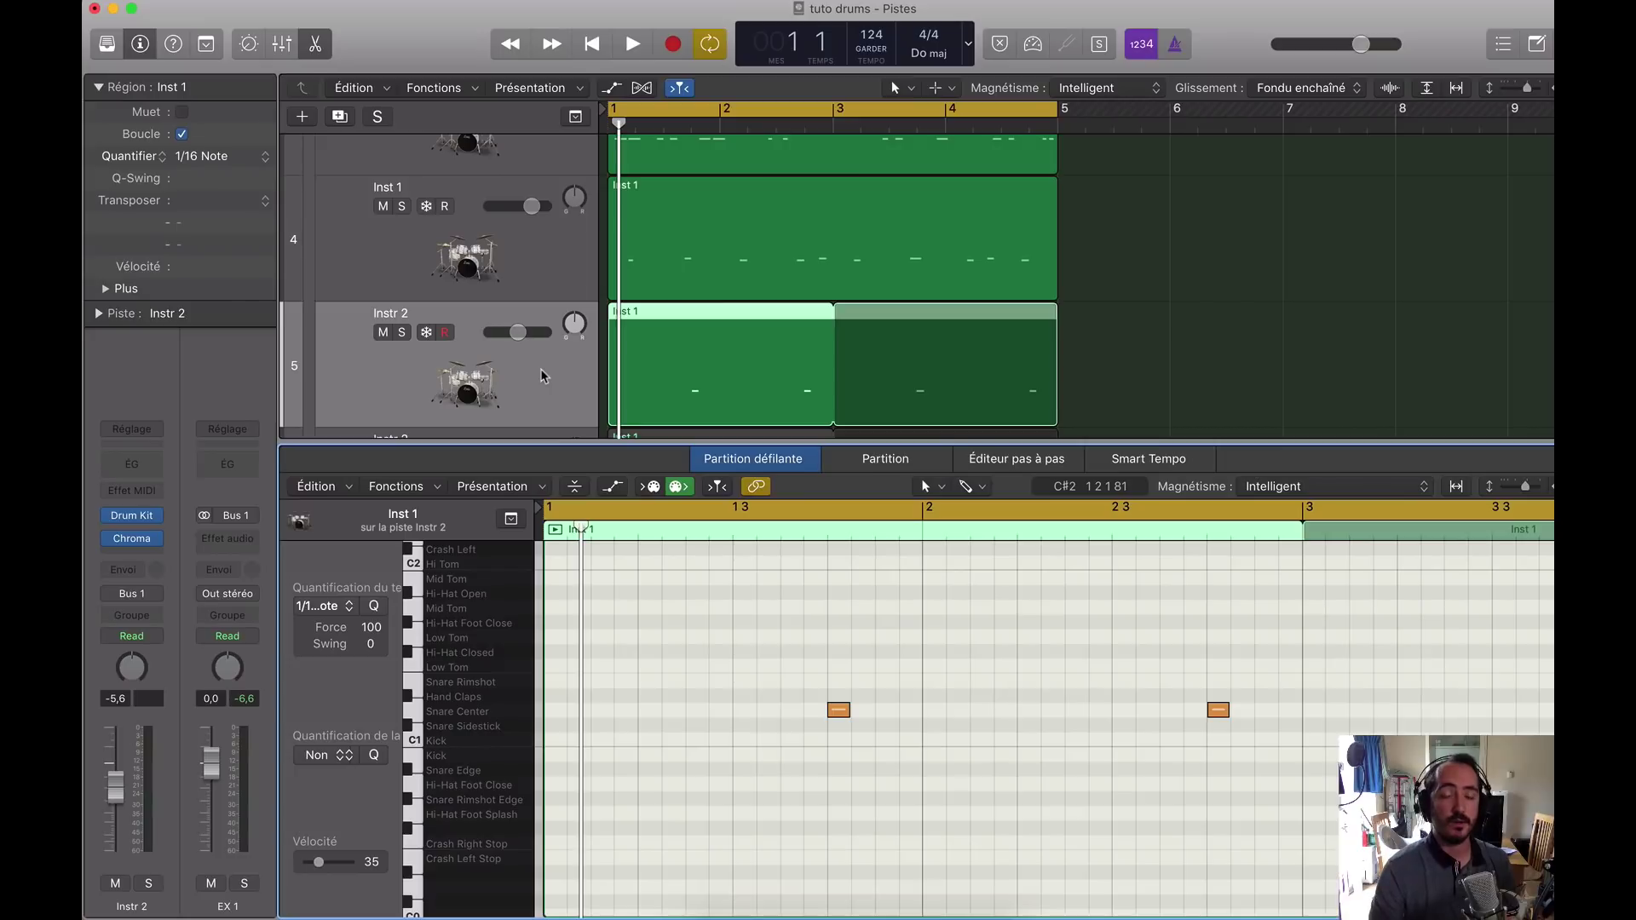
pyautogui.press('space')
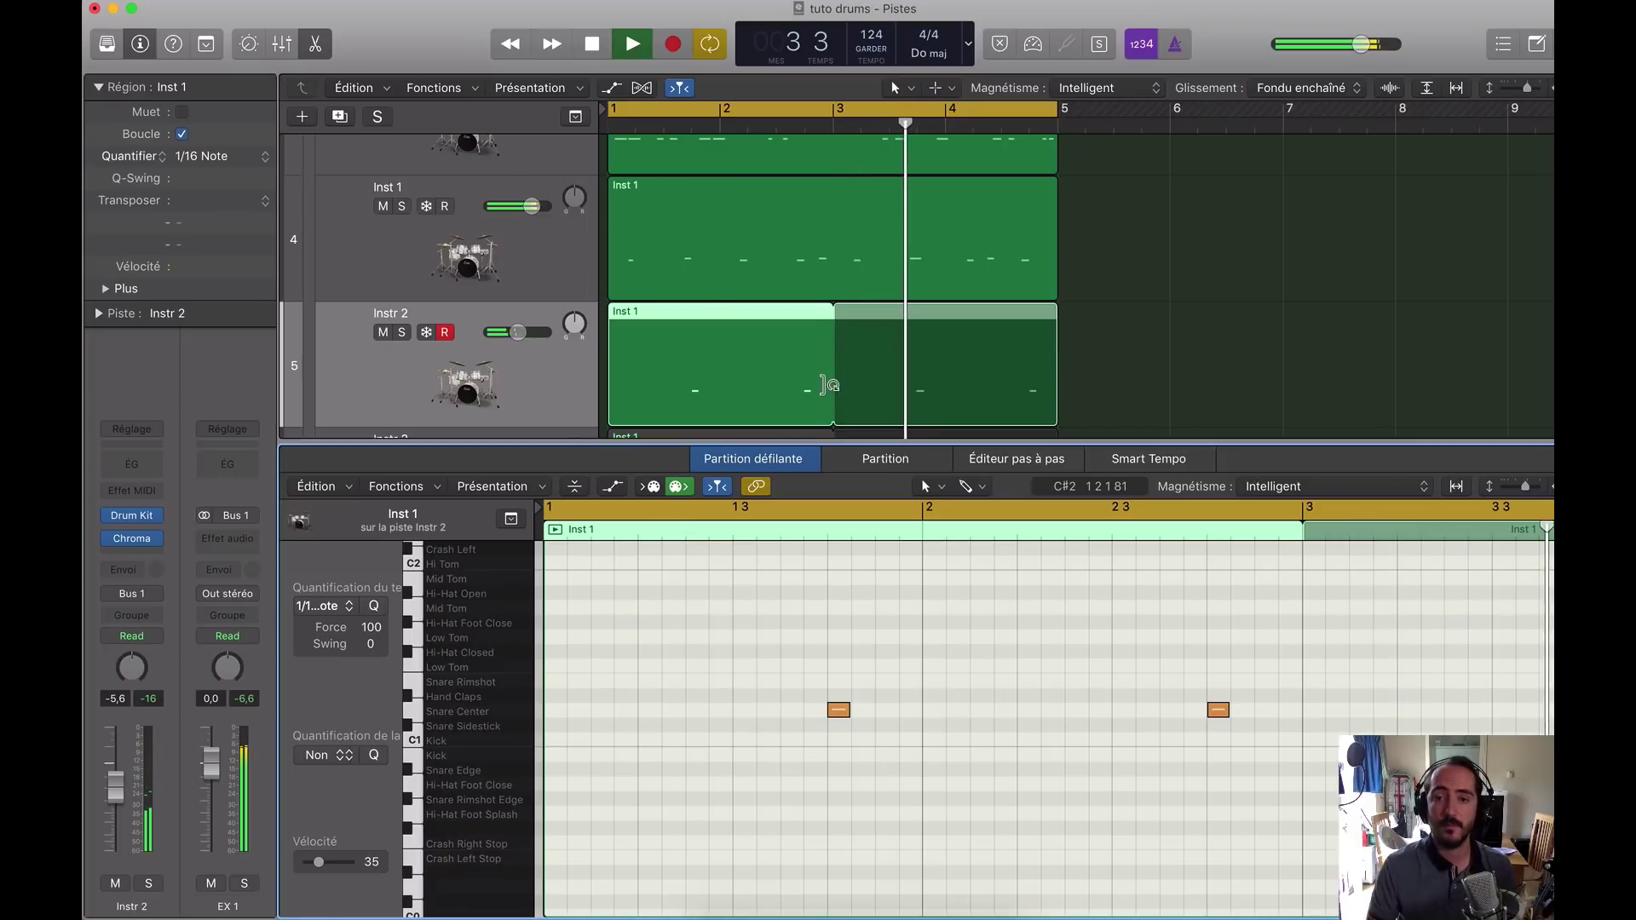
pyautogui.press('space')
pyautogui.click(764, 333)
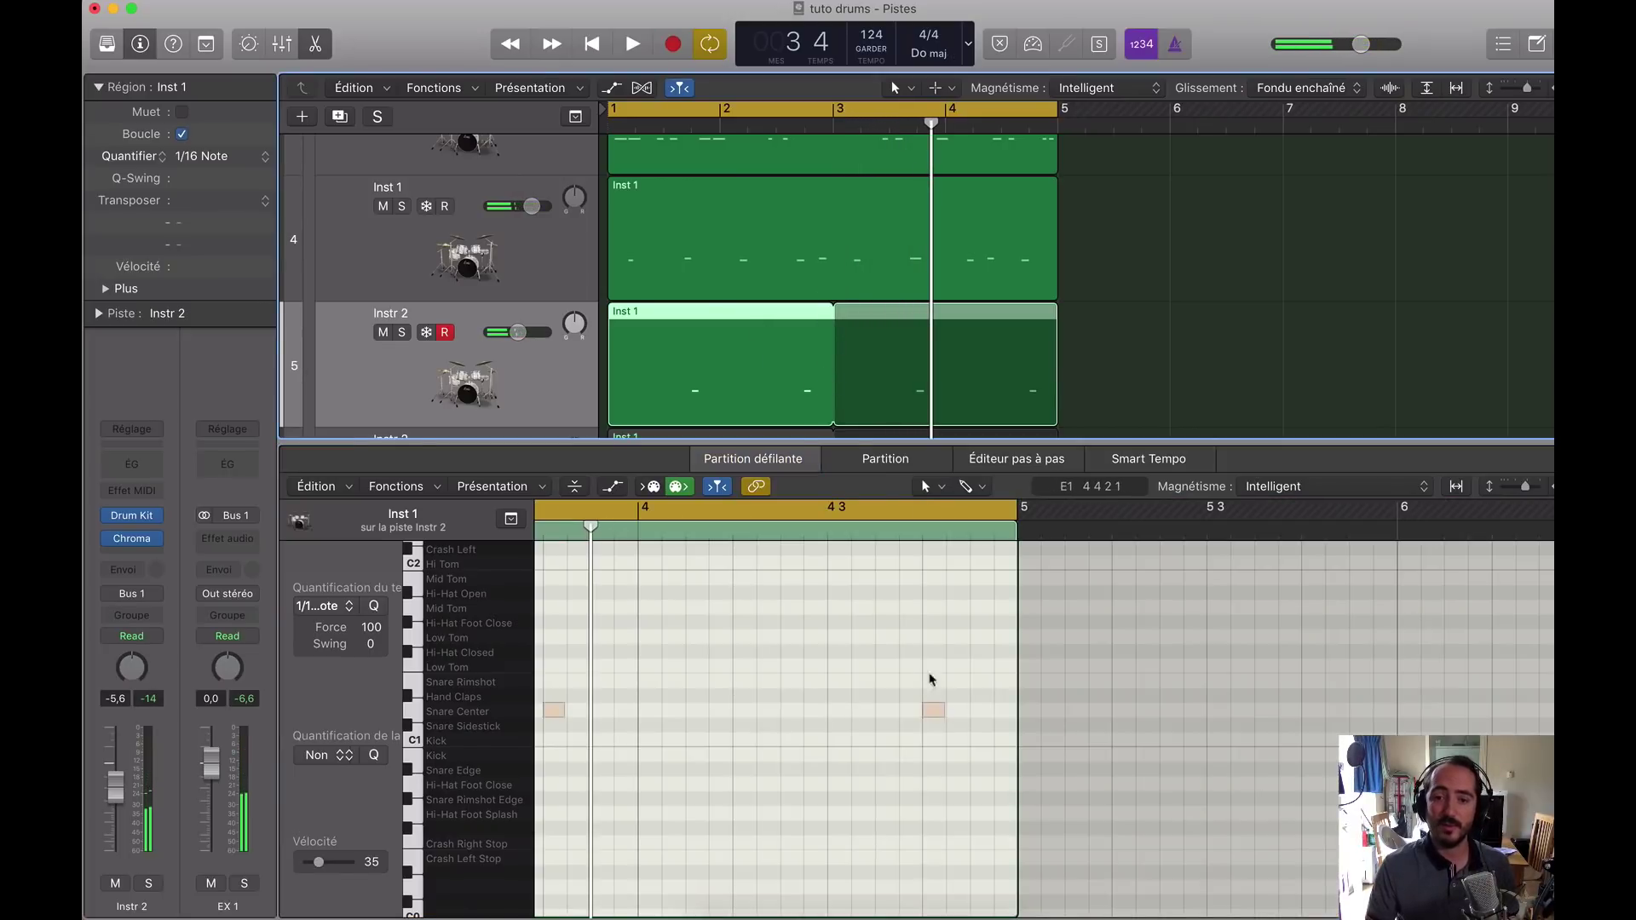
# Step: Mute the bar 1 Snare Center note in Instr 2's looped region and play the groove
pyautogui.hscroll(-10, 837, 640)
pyautogui.moveTo(858, 639); pyautogui.dragTo(1007, 799)
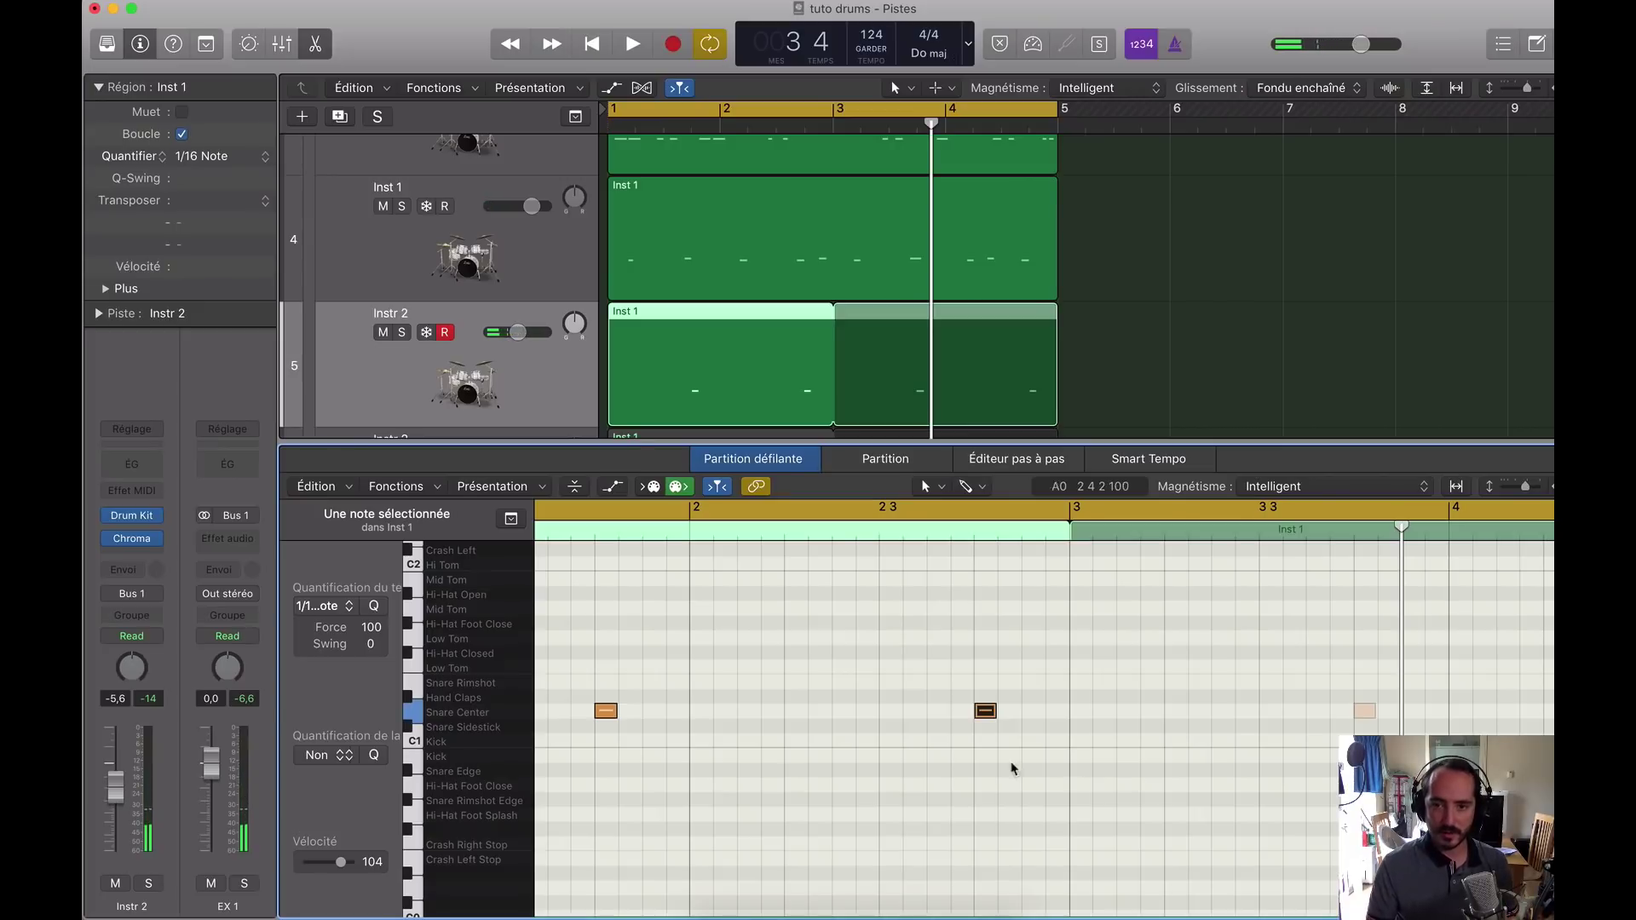
pyautogui.moveTo(691, 663); pyautogui.dragTo(530, 775)
pyautogui.hotkey('ctrl', 'm')
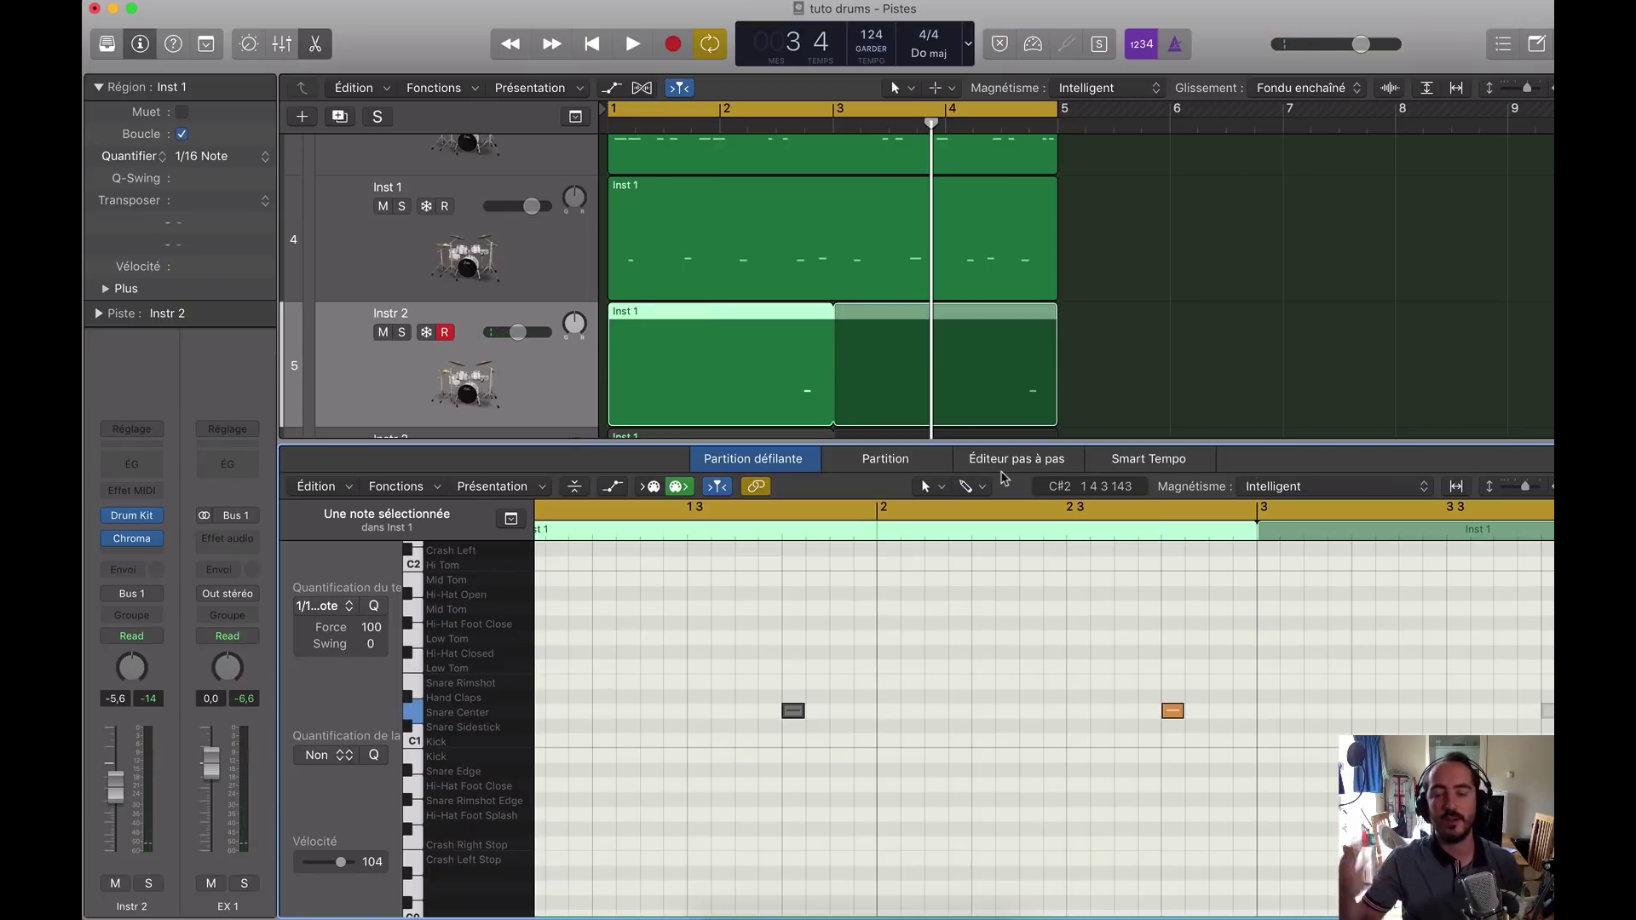
pyautogui.press('space')
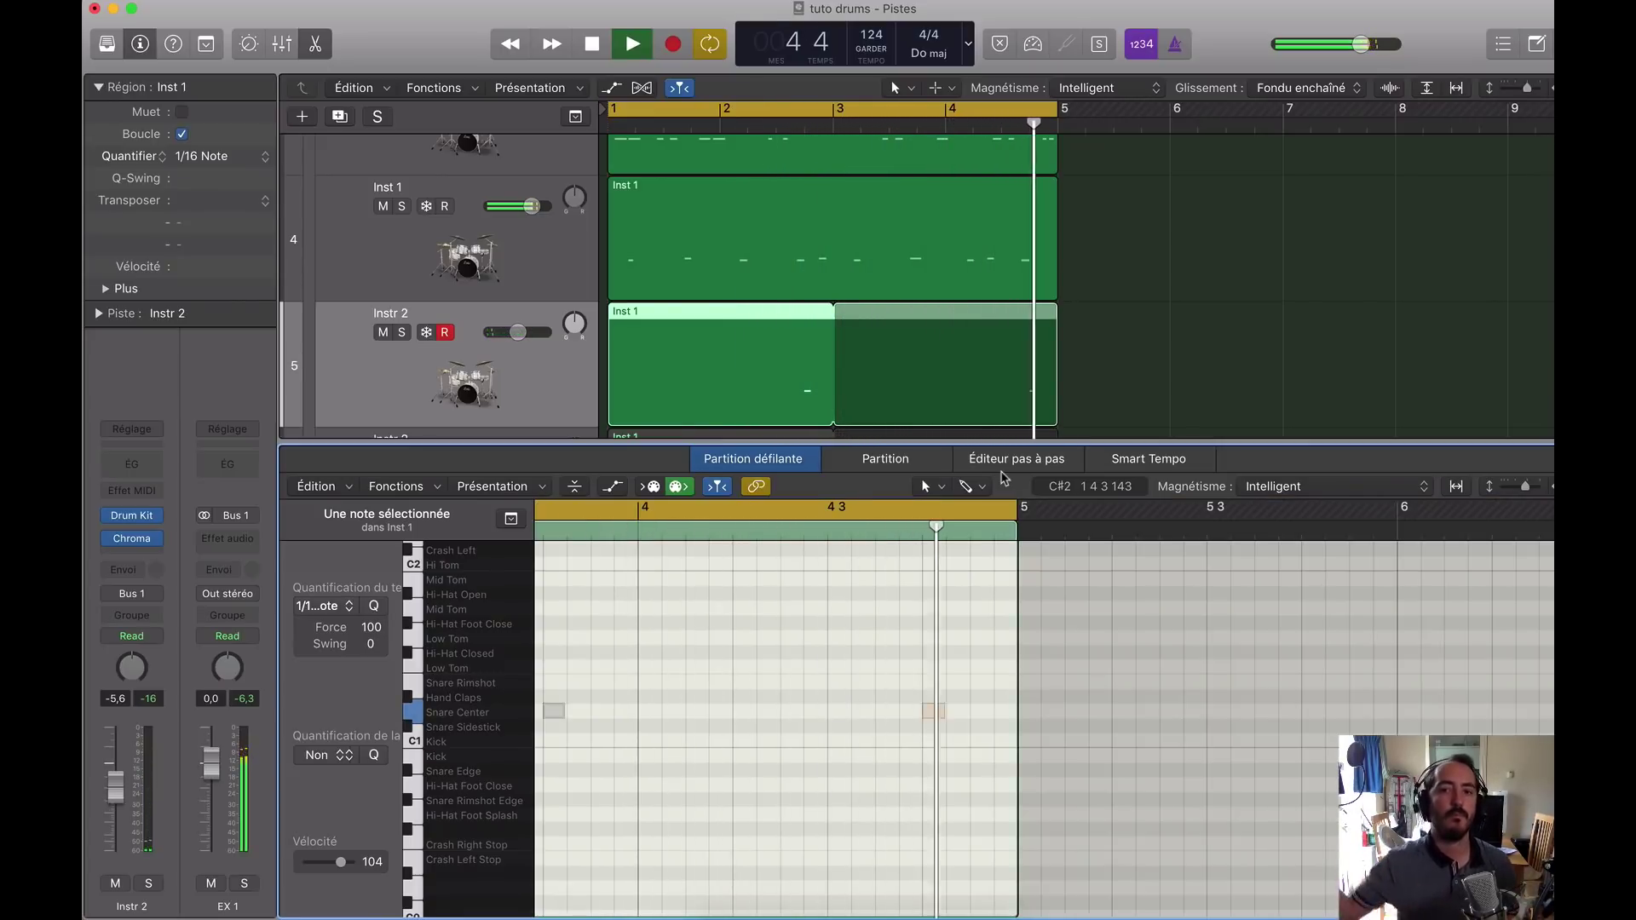
pyautogui.press('space')
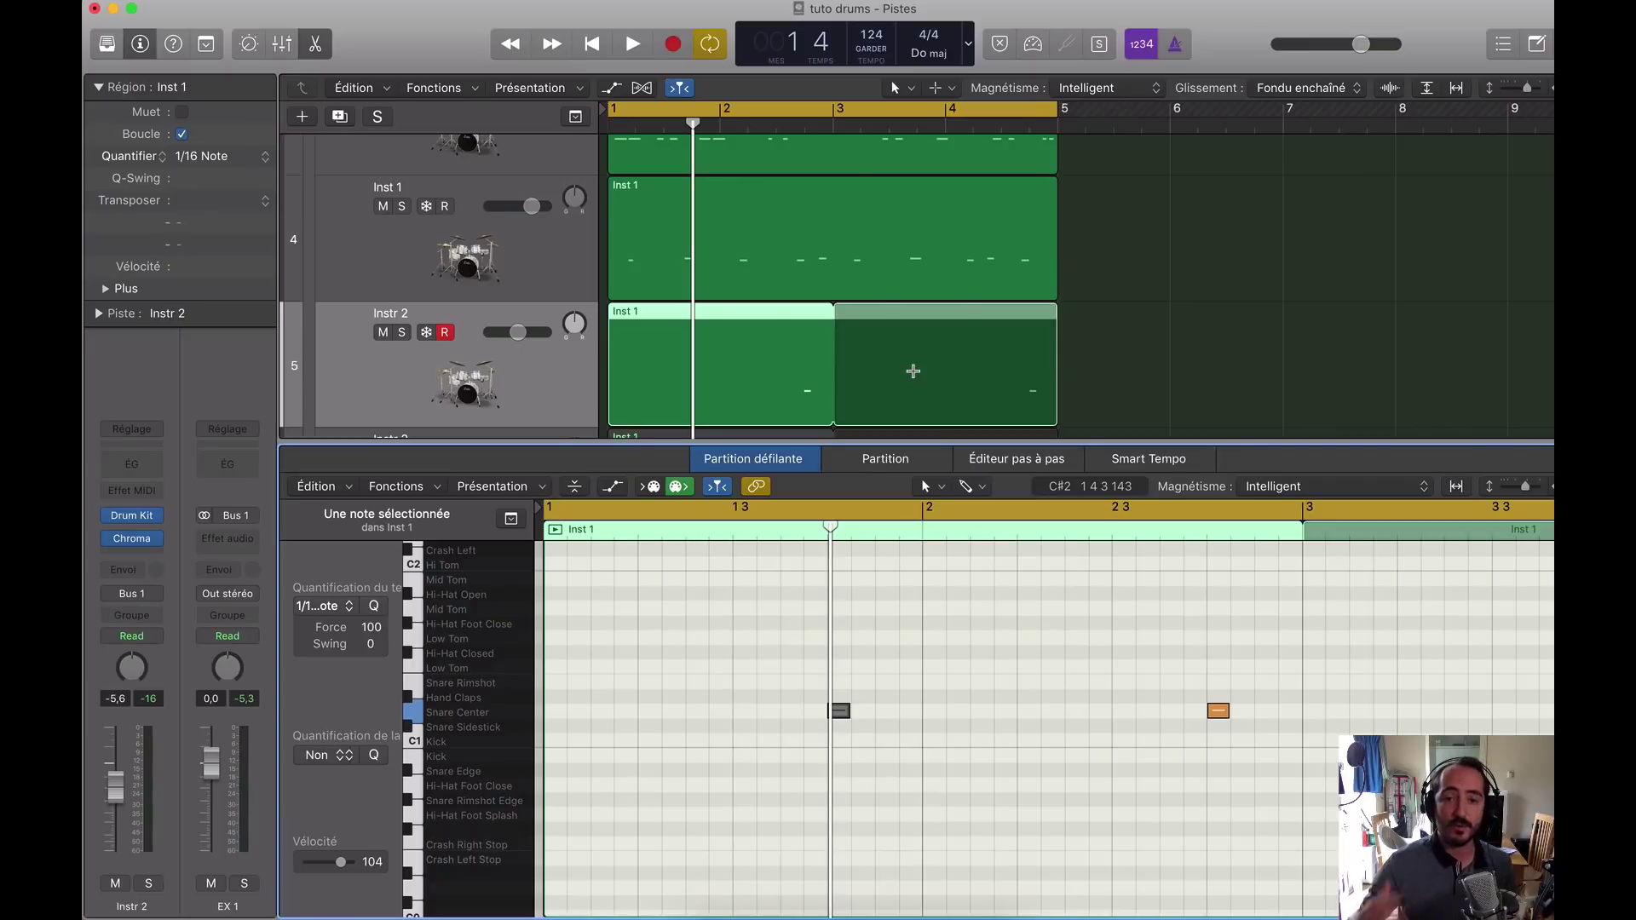
pyautogui.scroll(-5, 913, 370)
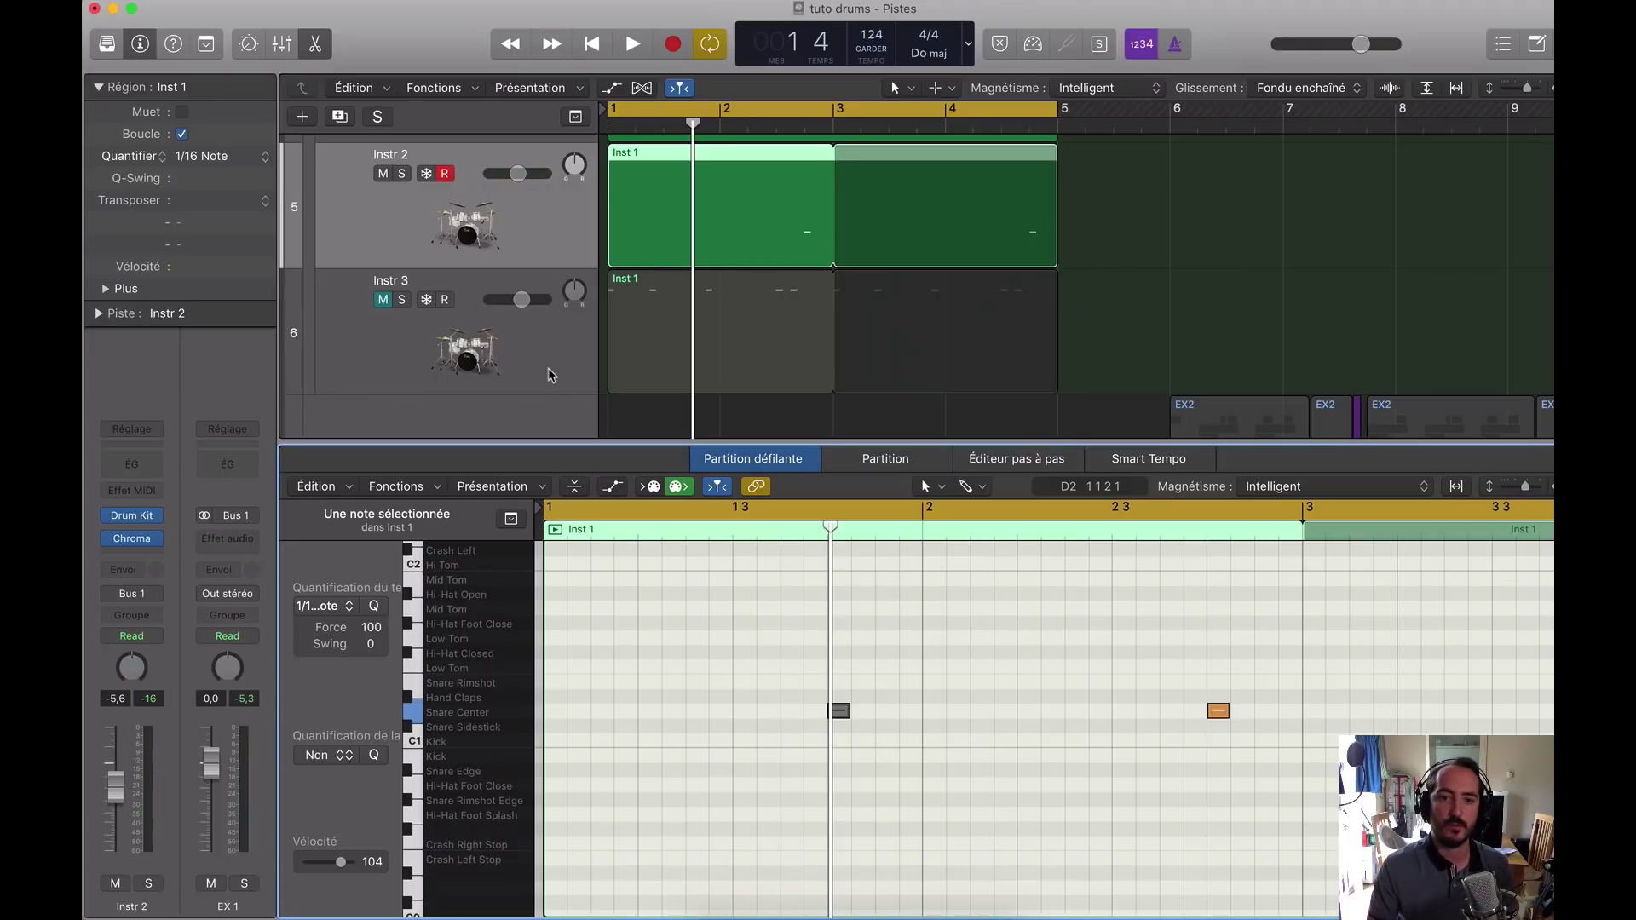
# Step: Unmute the Instr 3 track, play its region with the groove, and lower the track volume to -11.0 dB
pyautogui.click(382, 301)
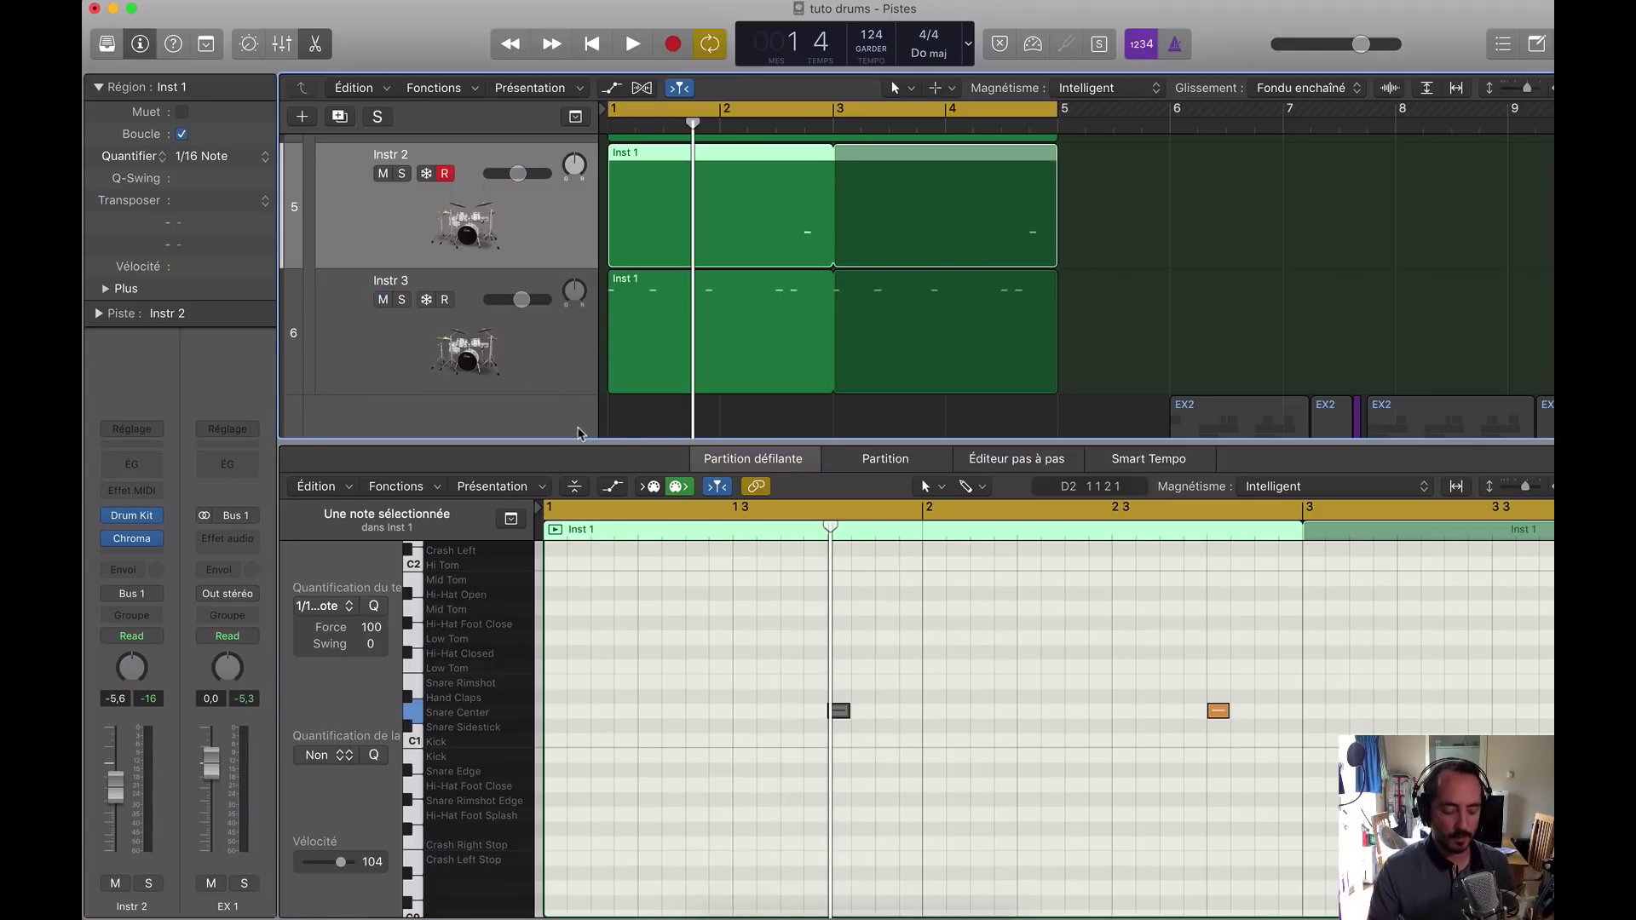
pyautogui.click(675, 320)
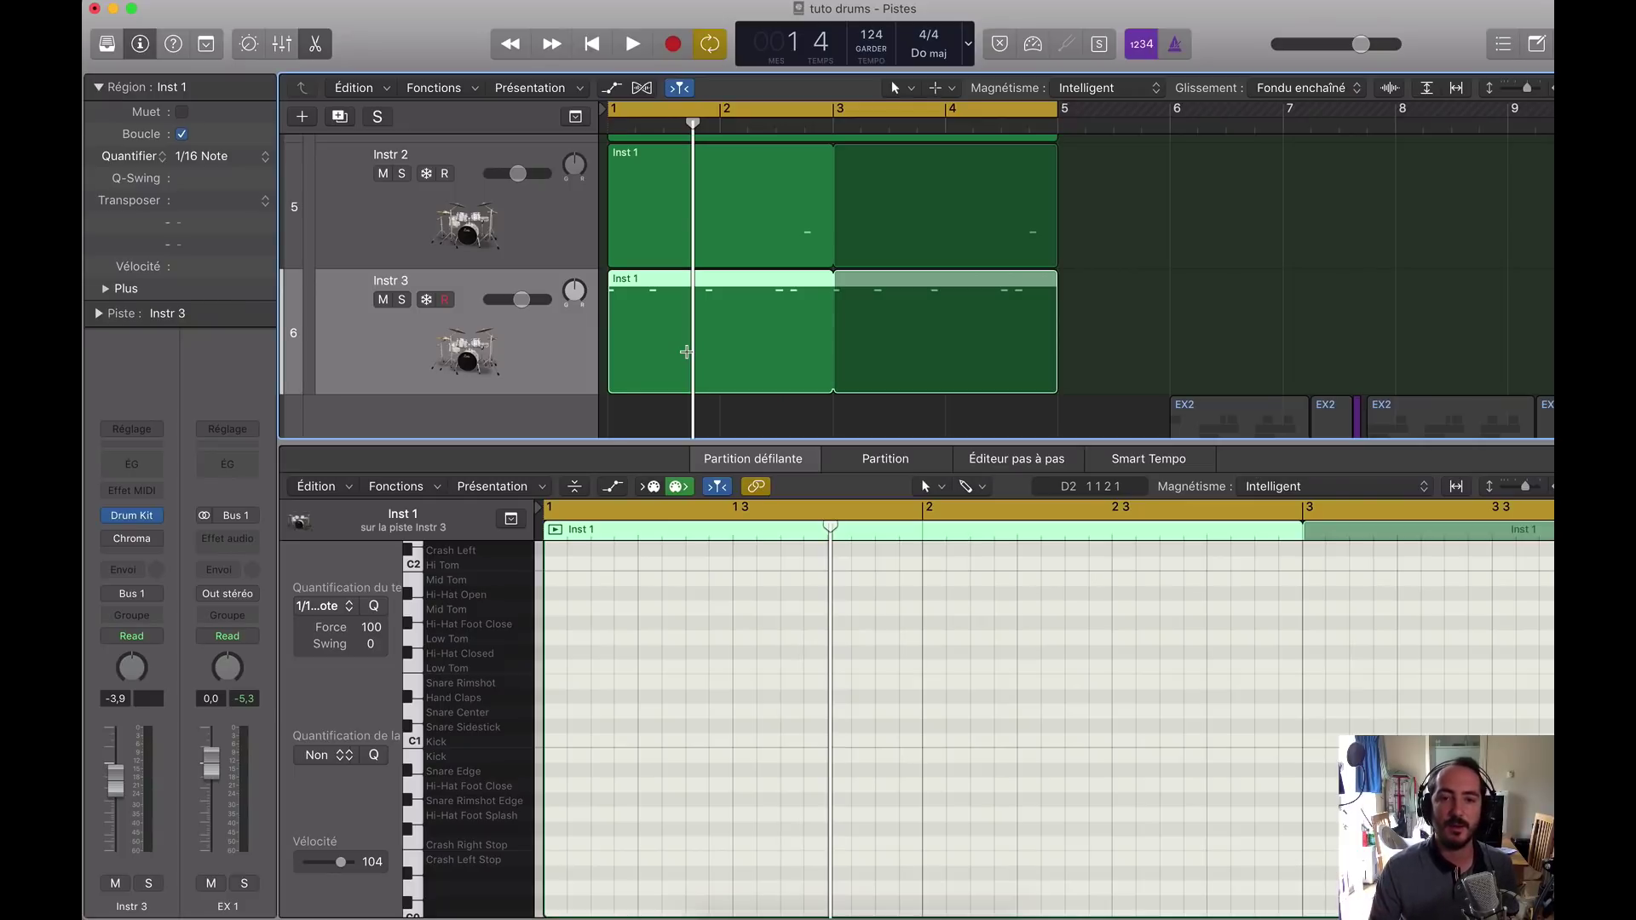
pyautogui.press('space')
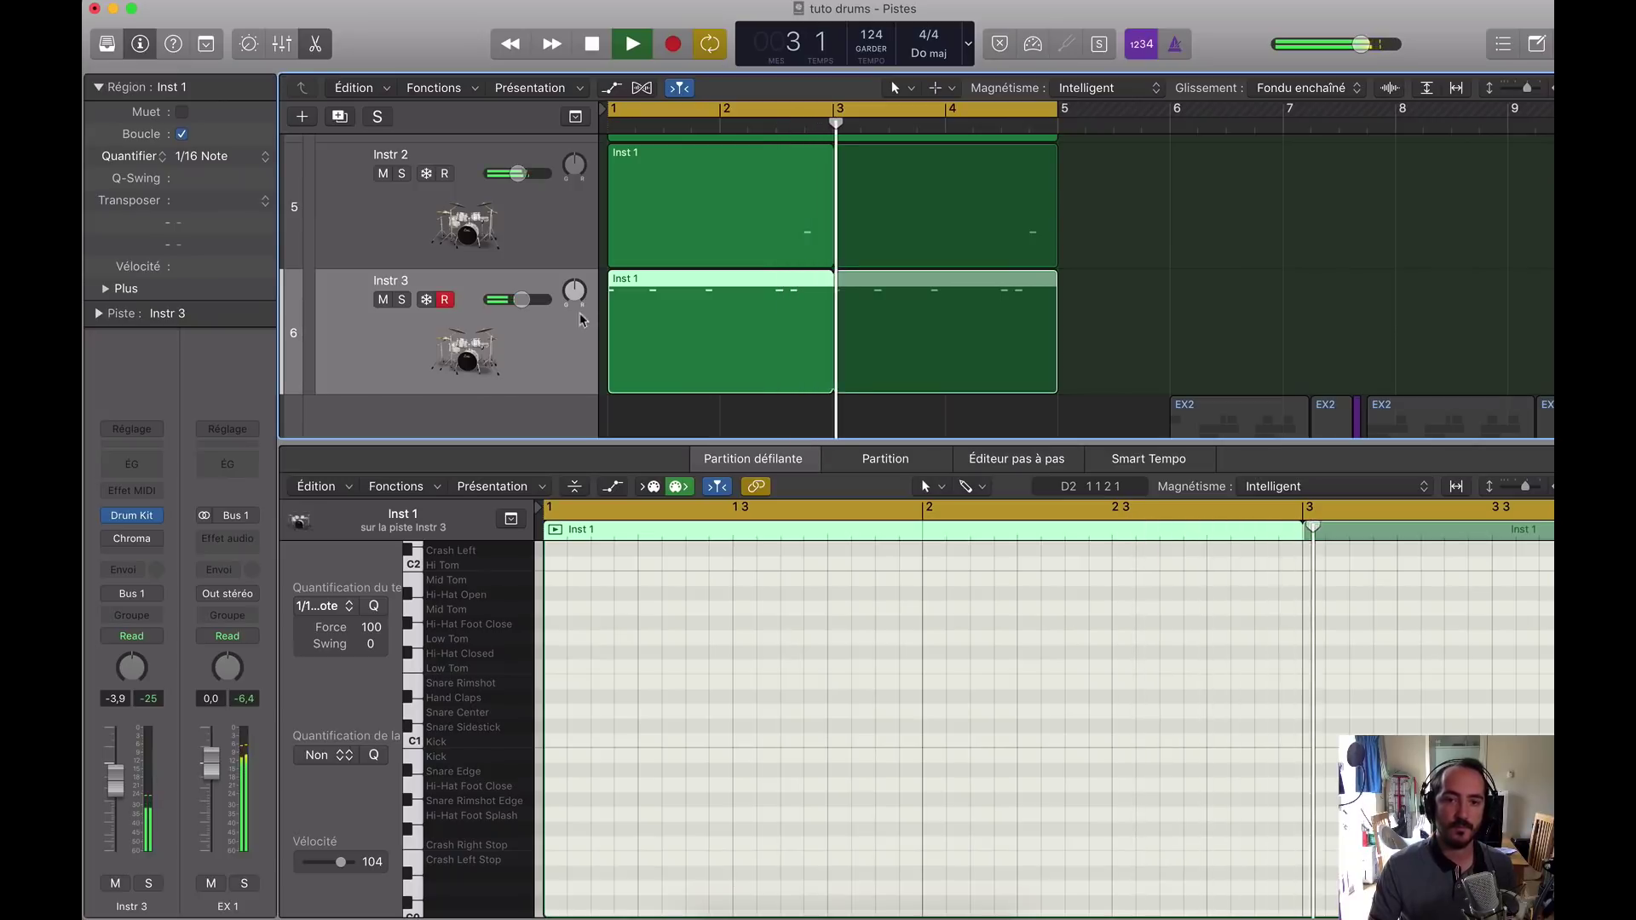
pyautogui.moveTo(521, 300); pyautogui.dragTo(487, 304)
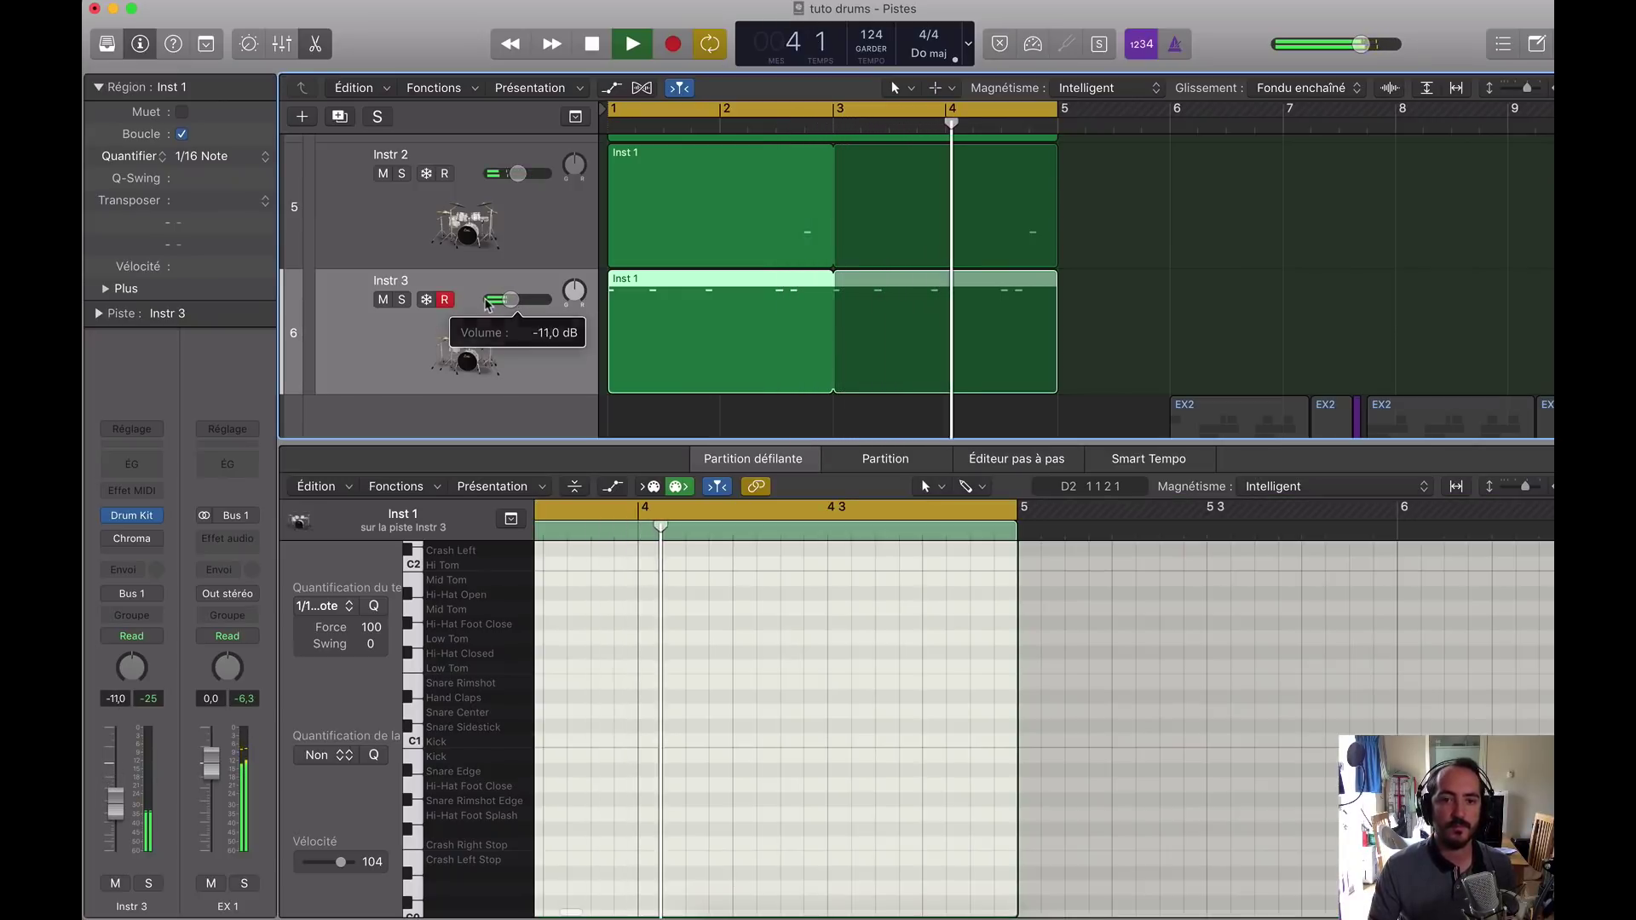
pyautogui.scroll(3, 564, 354)
pyautogui.scroll(-3, 564, 354)
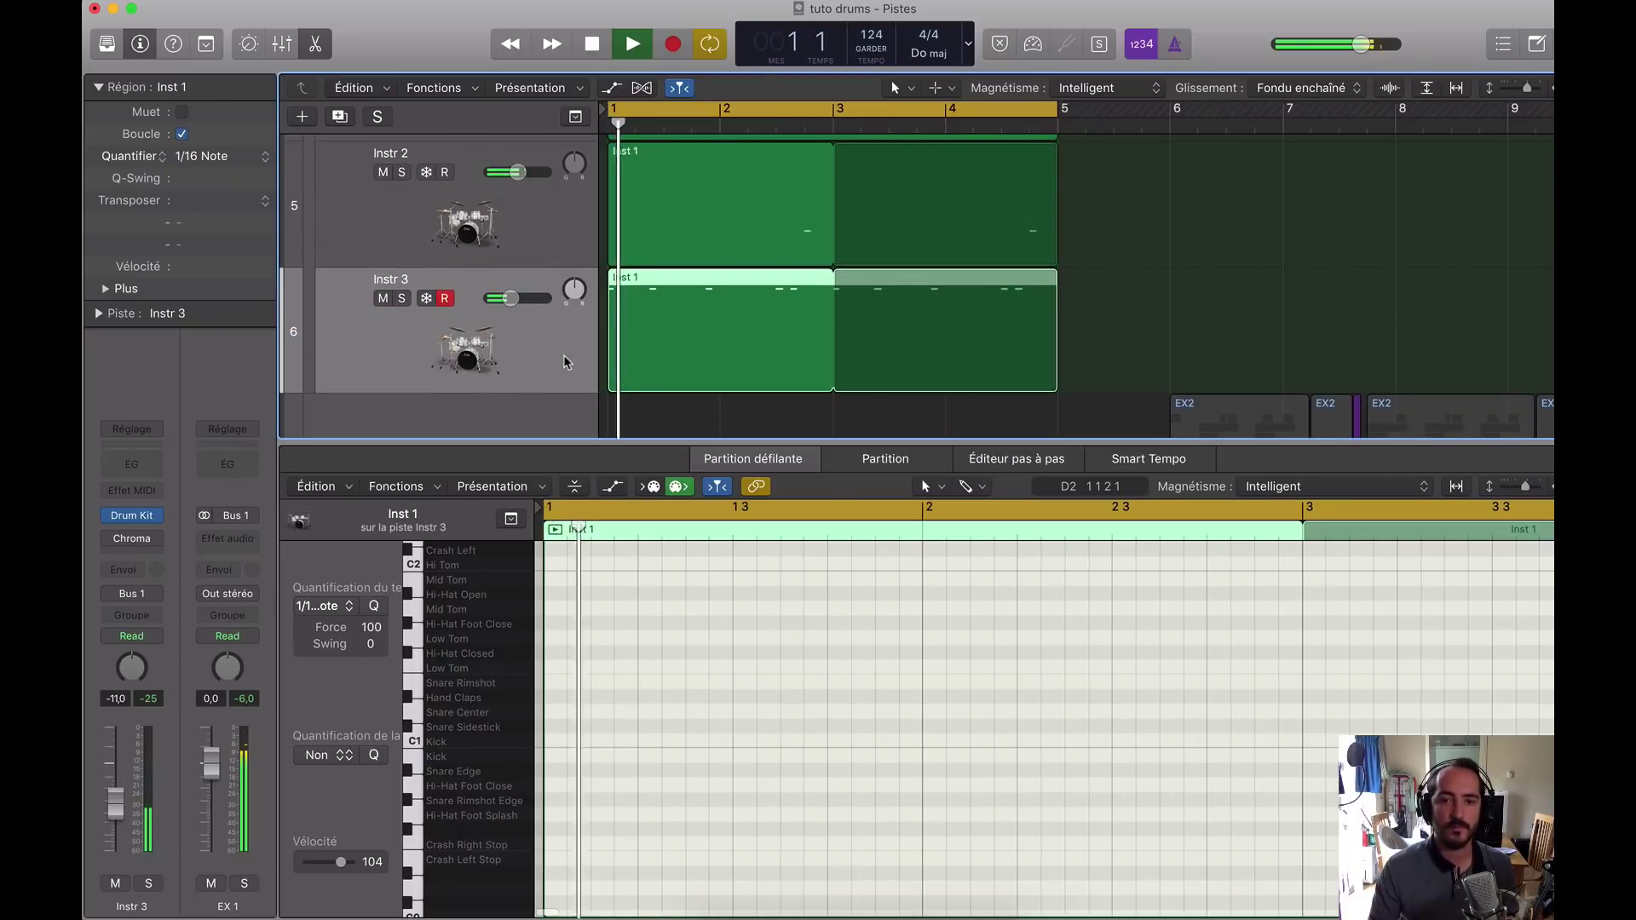
pyautogui.press('space')
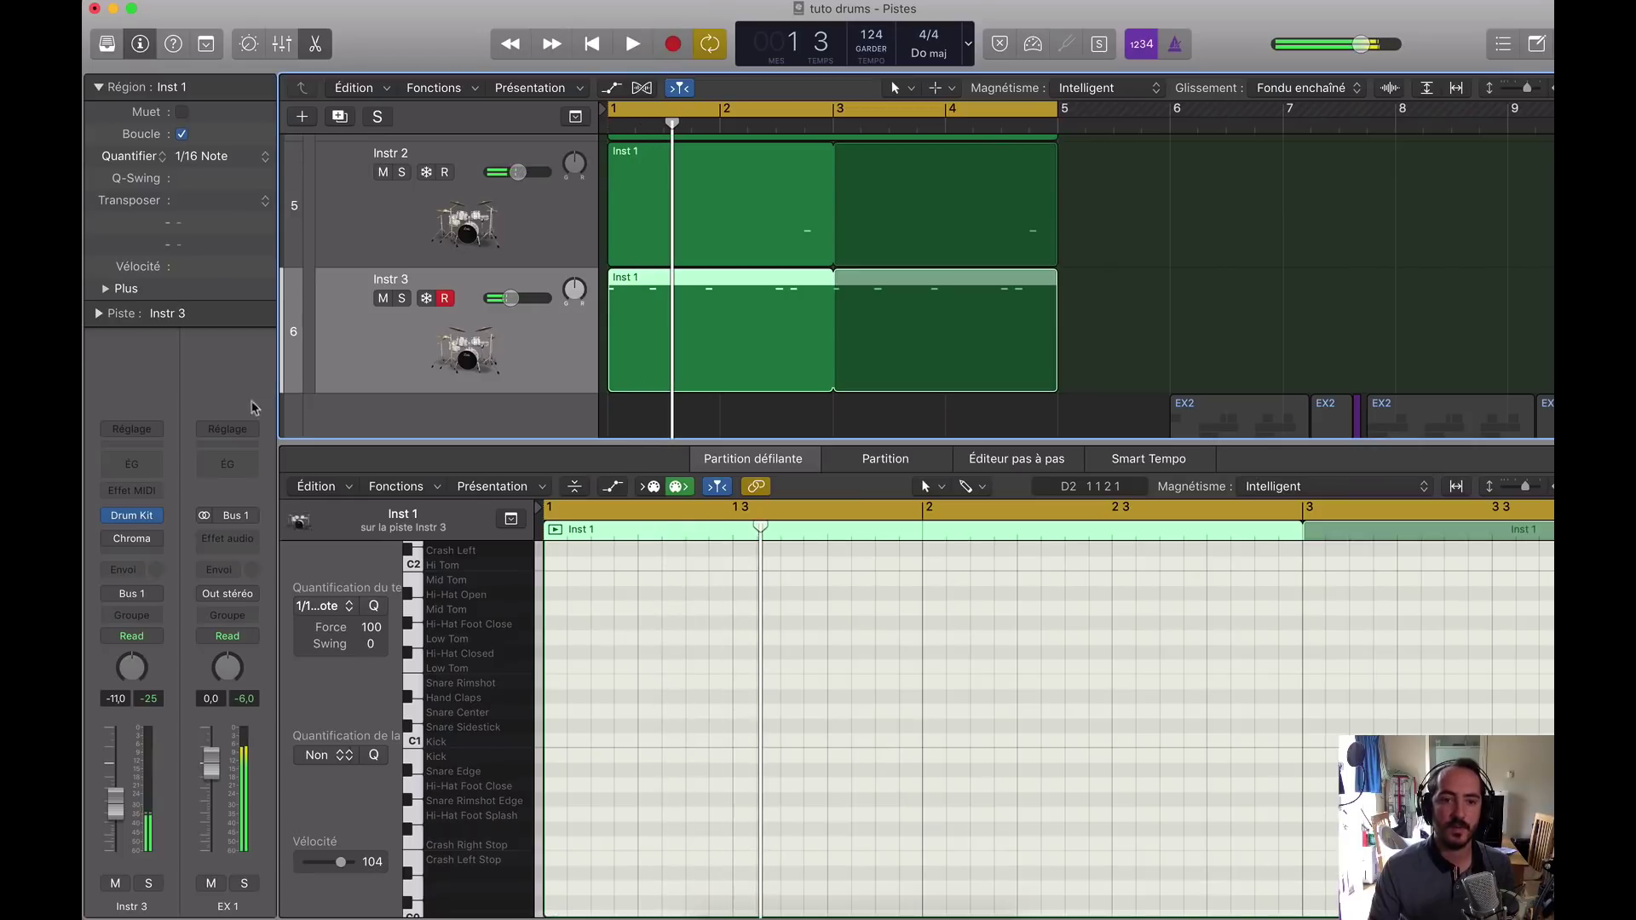
pyautogui.click(145, 538)
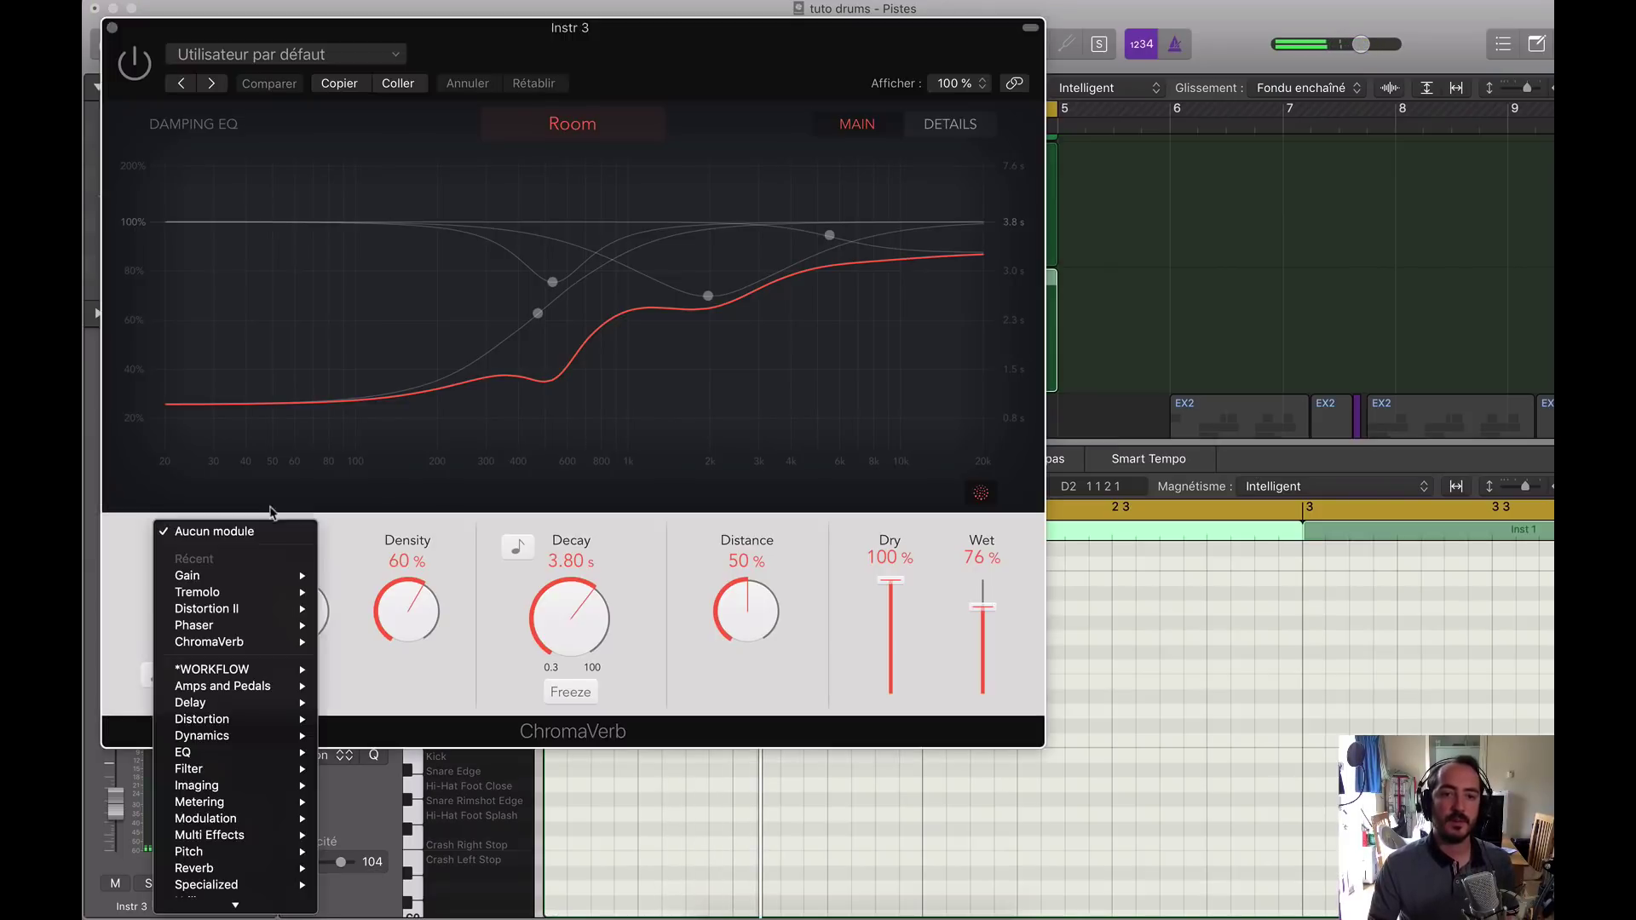
pyautogui.click(185, 38)
pyautogui.click(112, 39)
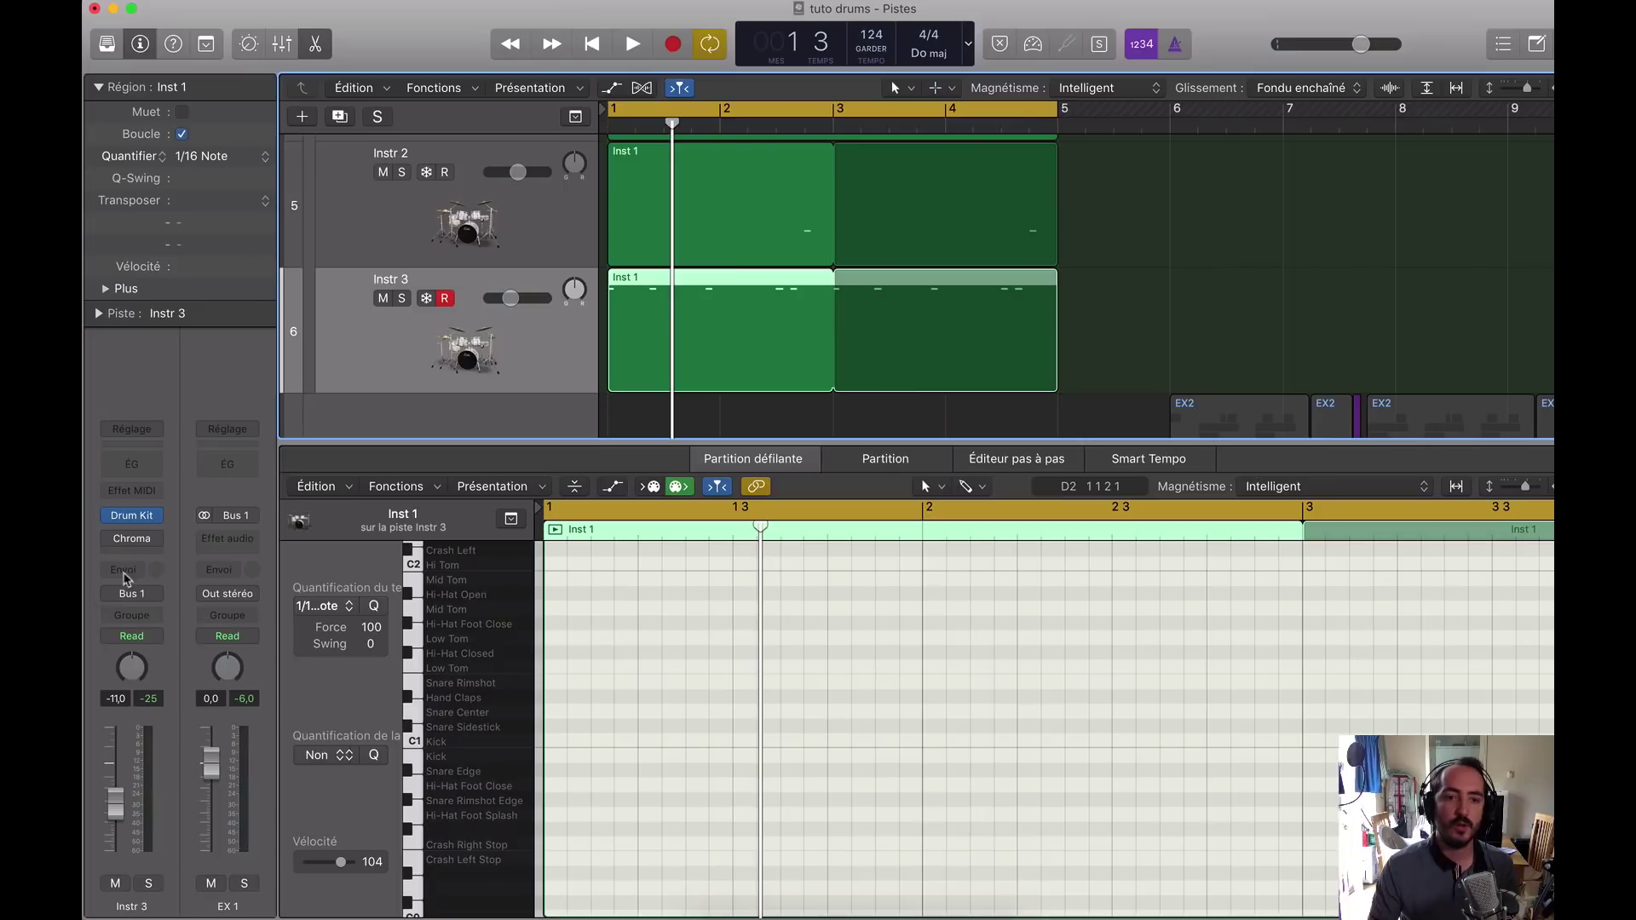
# Step: Insert Amp Designer after ChromaVerb on the Instr 3 track and set its cabinet to Direct
pyautogui.click(143, 554)
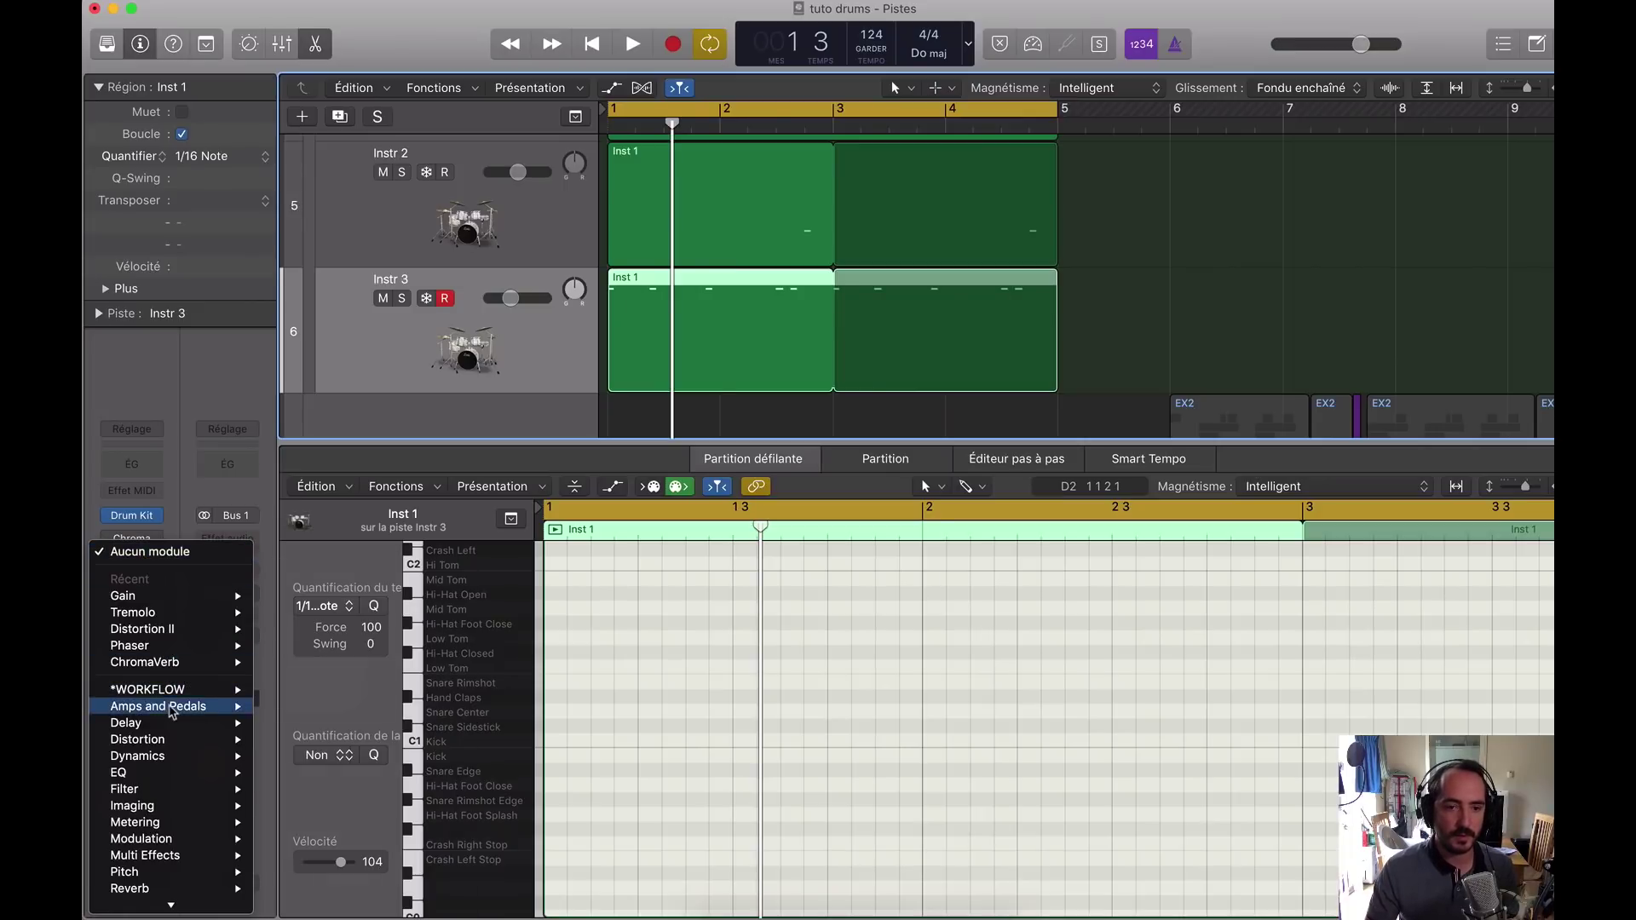
pyautogui.moveTo(175, 714)
pyautogui.click(469, 707)
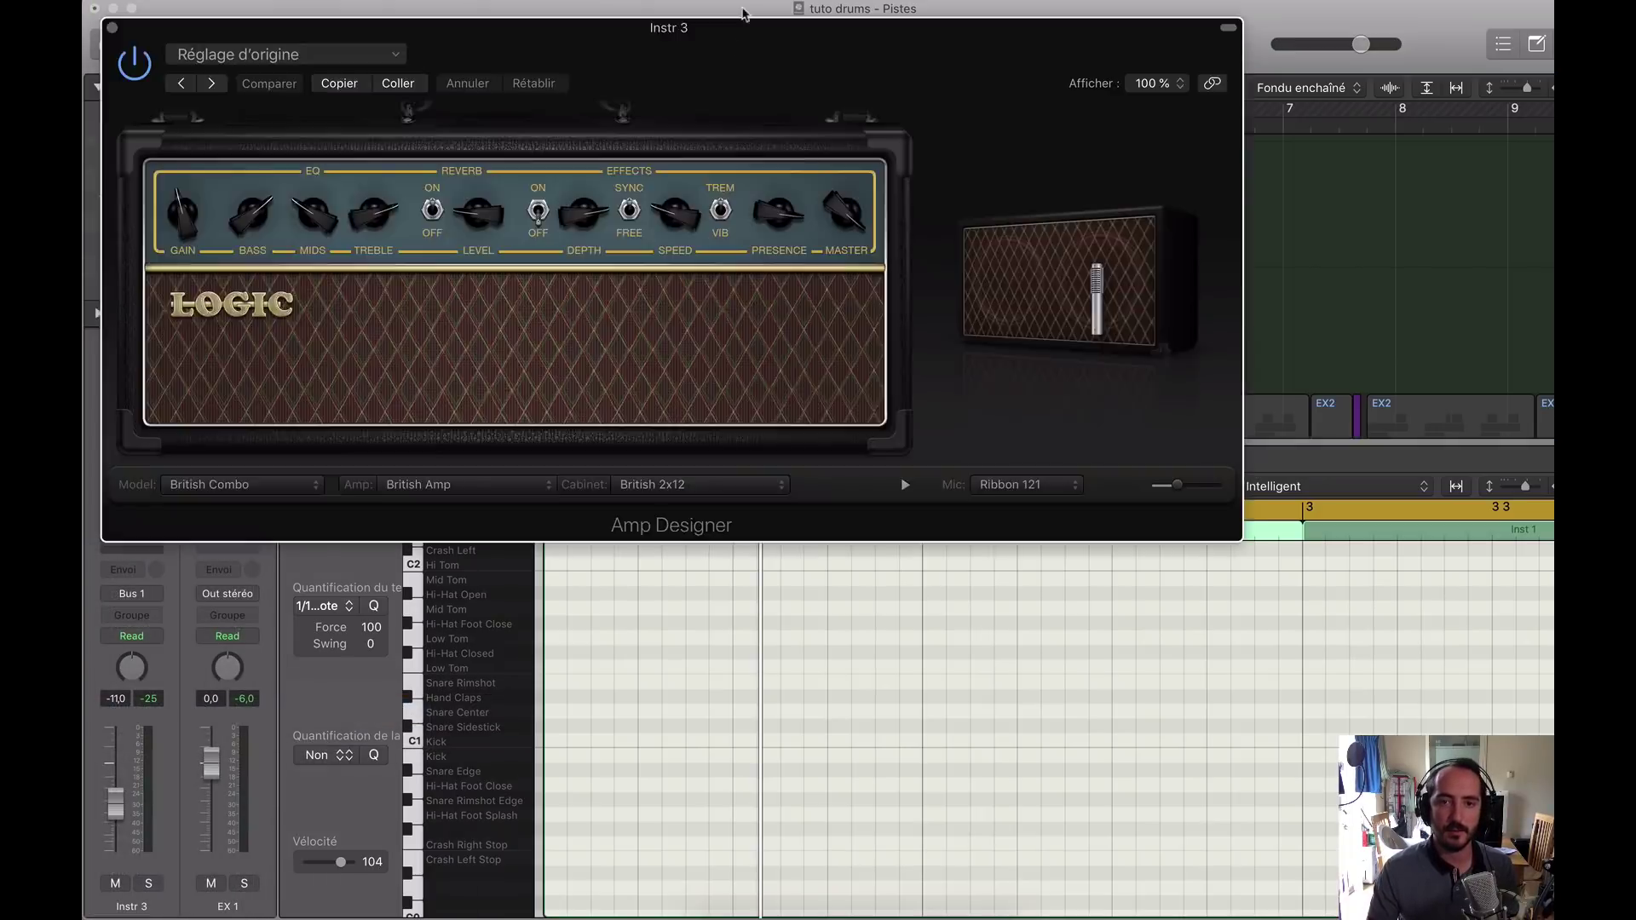
pyautogui.moveTo(661, 37); pyautogui.dragTo(685, 251)
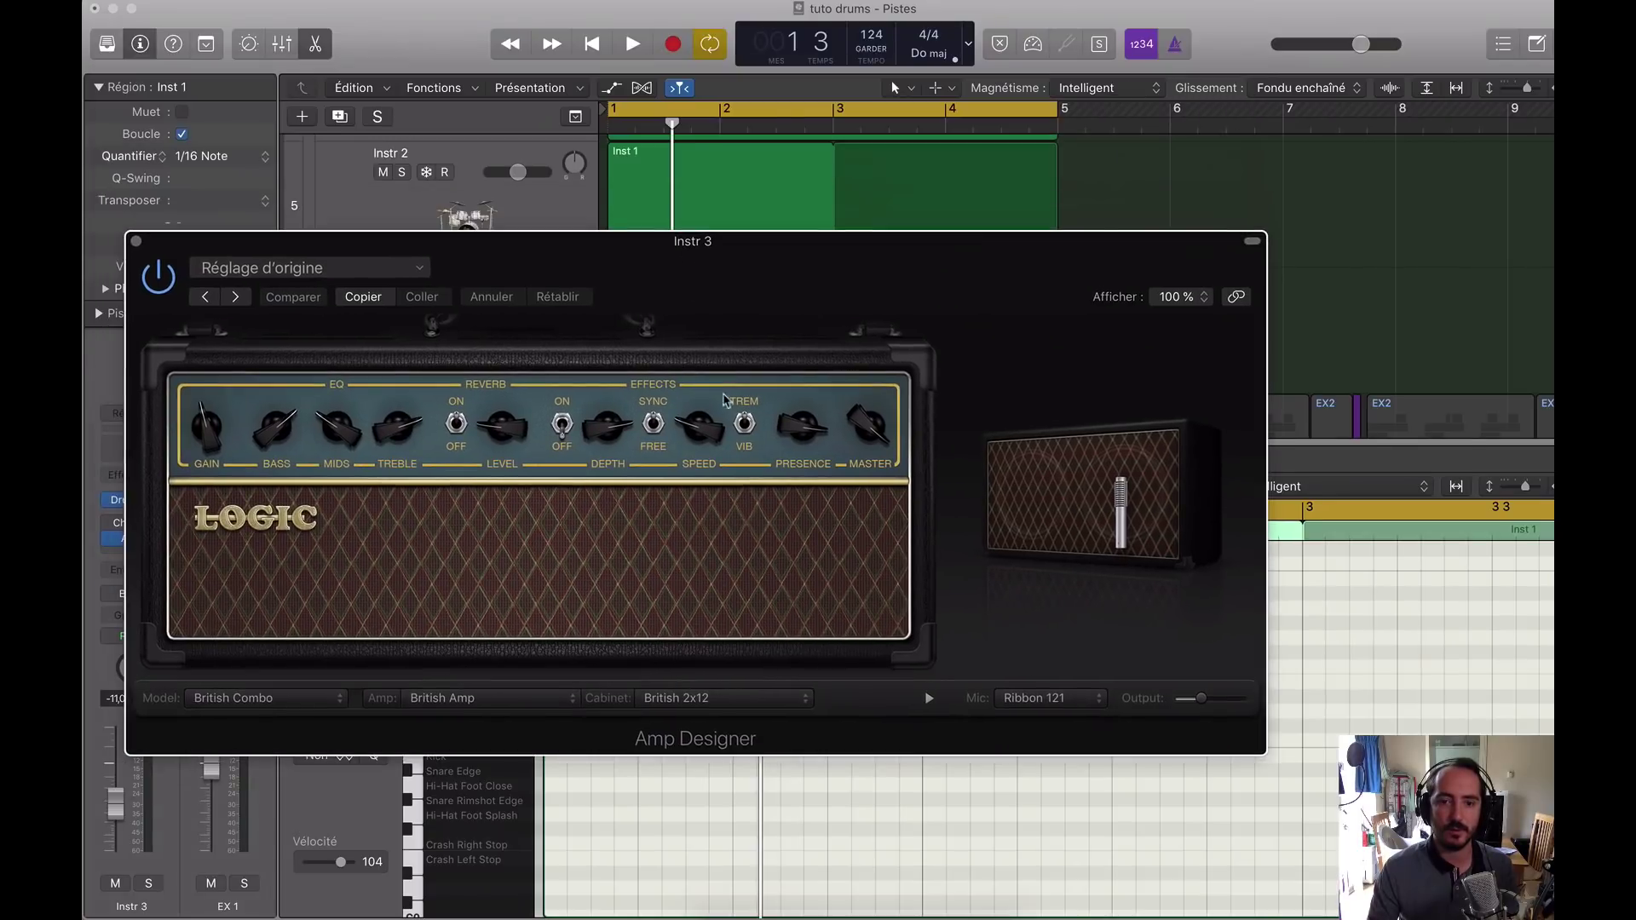
pyautogui.click(726, 703)
pyautogui.click(674, 881)
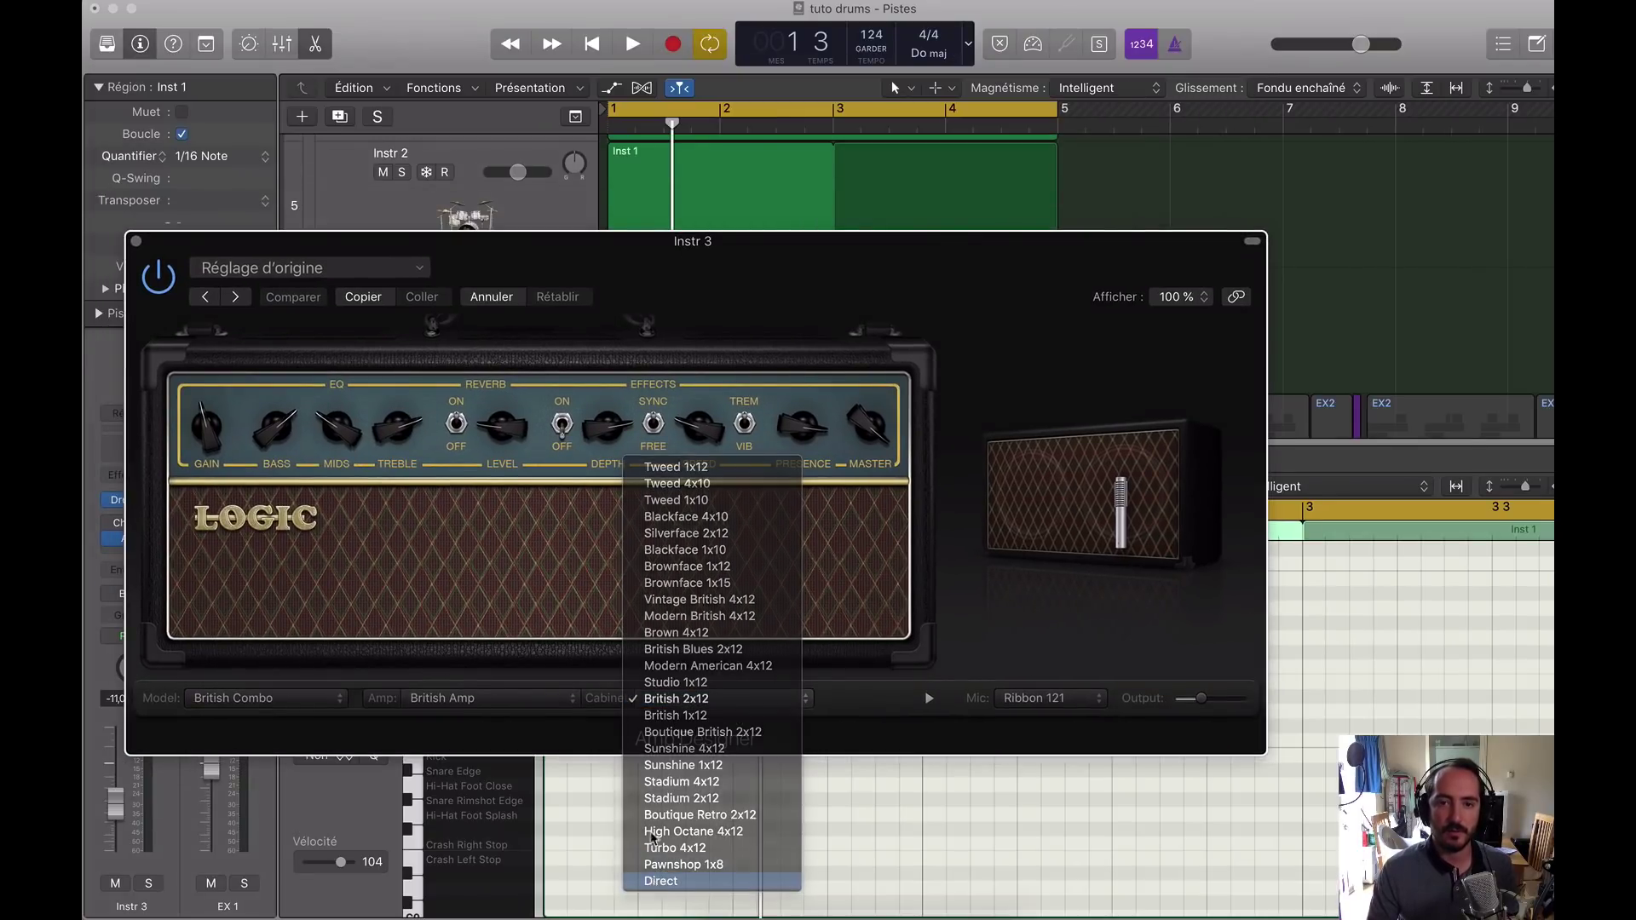
# Step: Play the groove while adjusting the amp's gain and turning down its treble and master on Instr 3
pyautogui.moveTo(731, 283); pyautogui.dragTo(929, 343)
pyautogui.press('space')
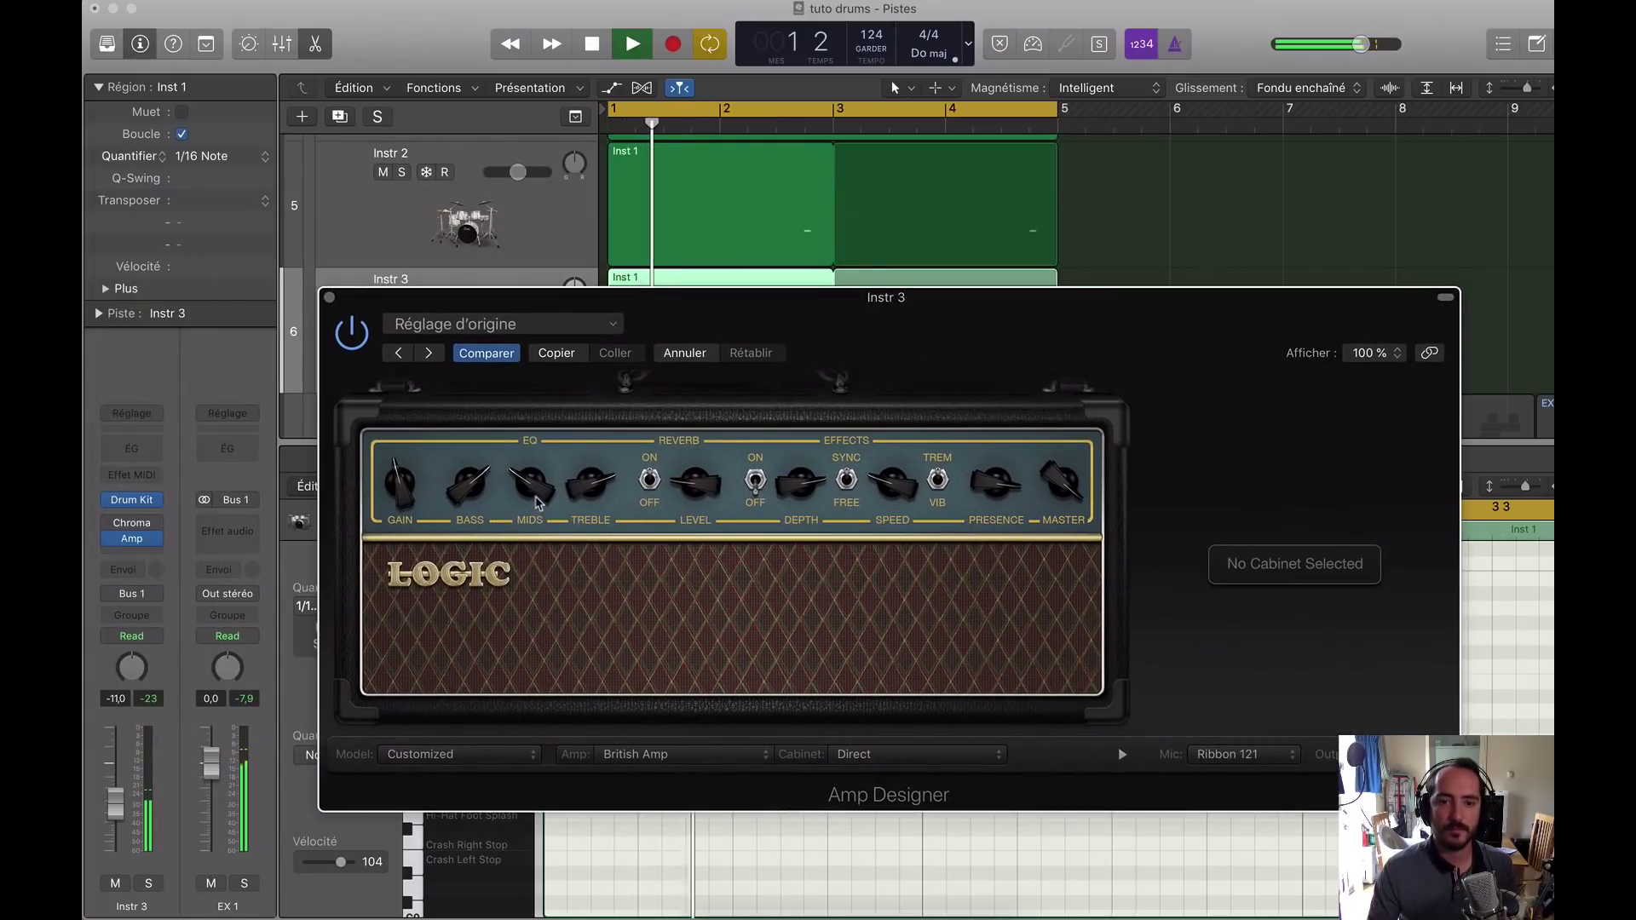
pyautogui.moveTo(591, 484); pyautogui.dragTo(565, 559)
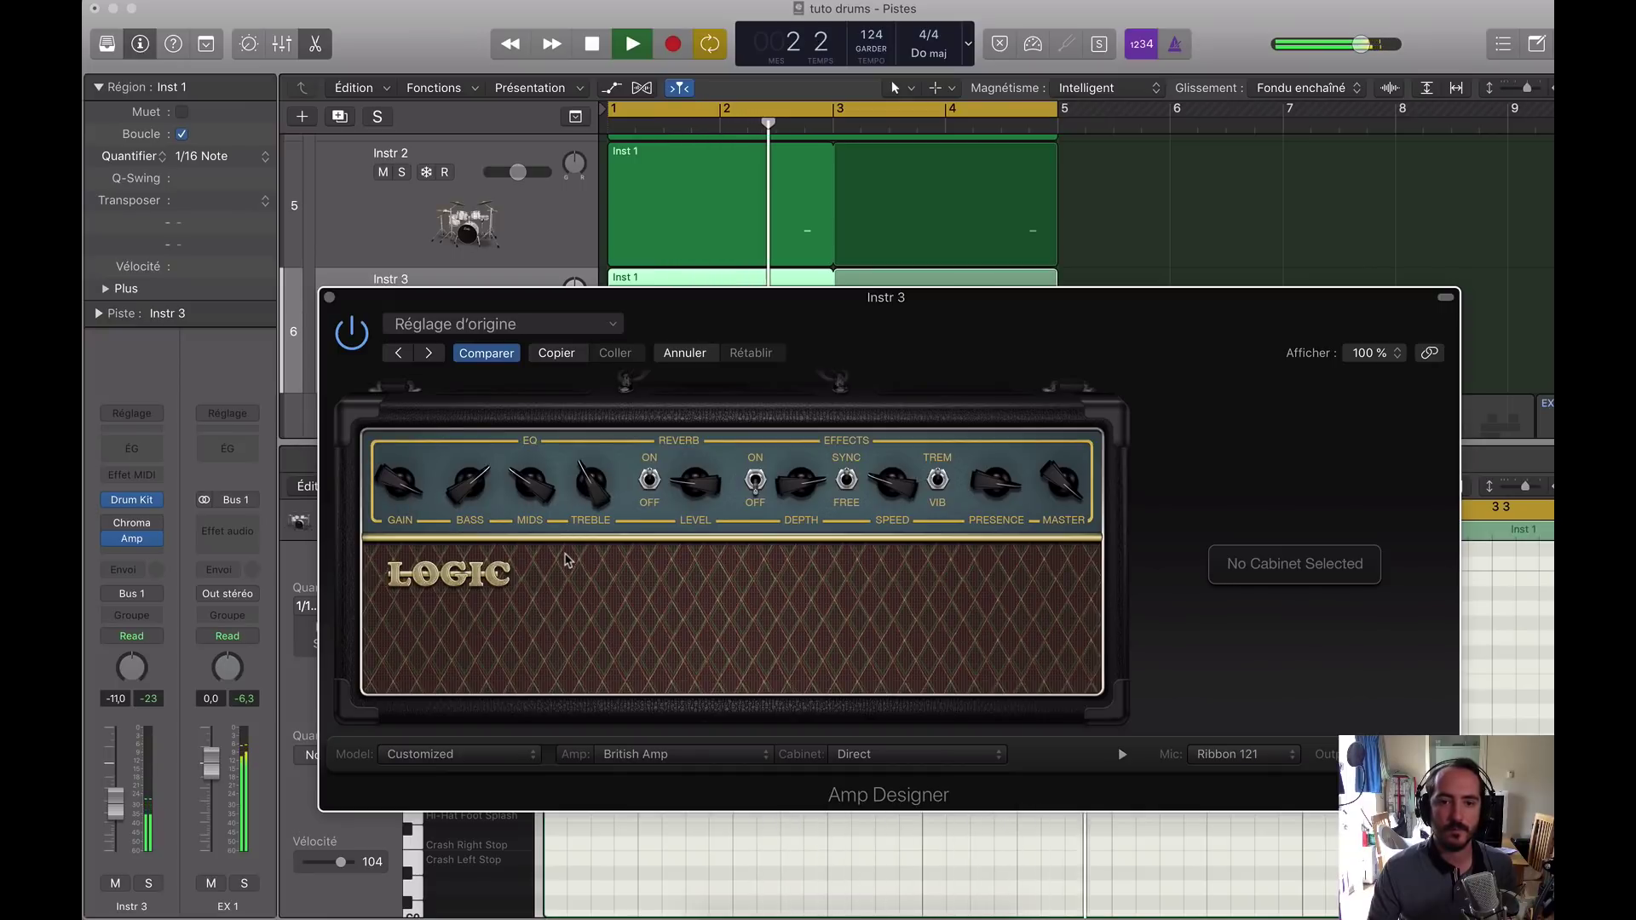
pyautogui.moveTo(1056, 487); pyautogui.dragTo(1036, 530)
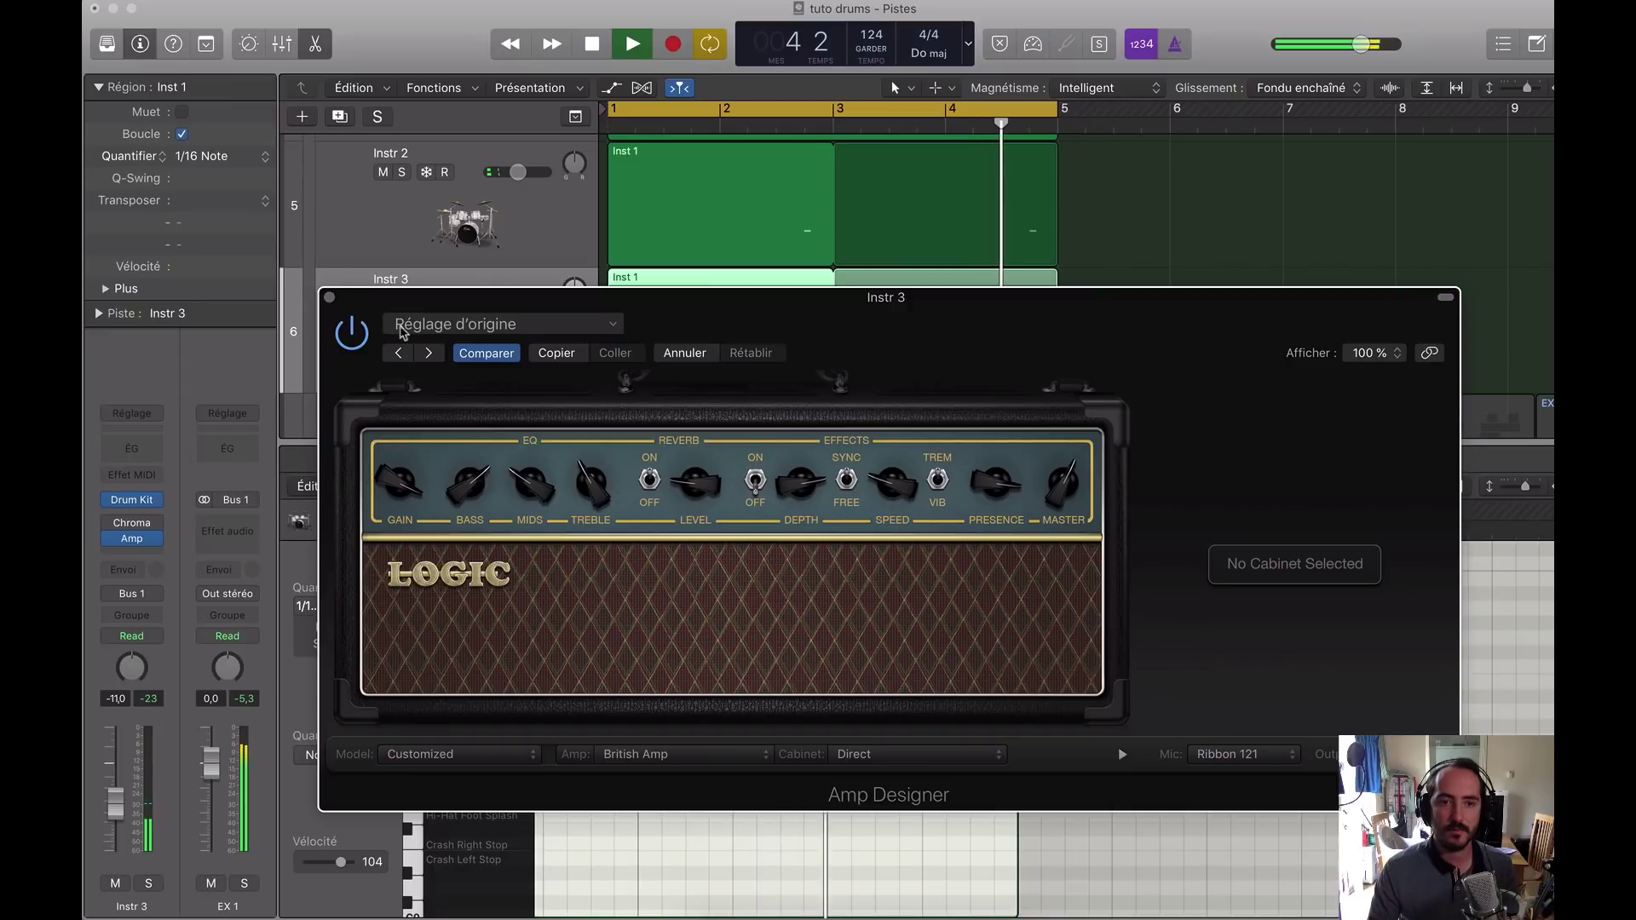
# Step: Close the amp settings, lower the Instr 3 volume to -15.0 dB, and stop playback
pyautogui.press('super+w')
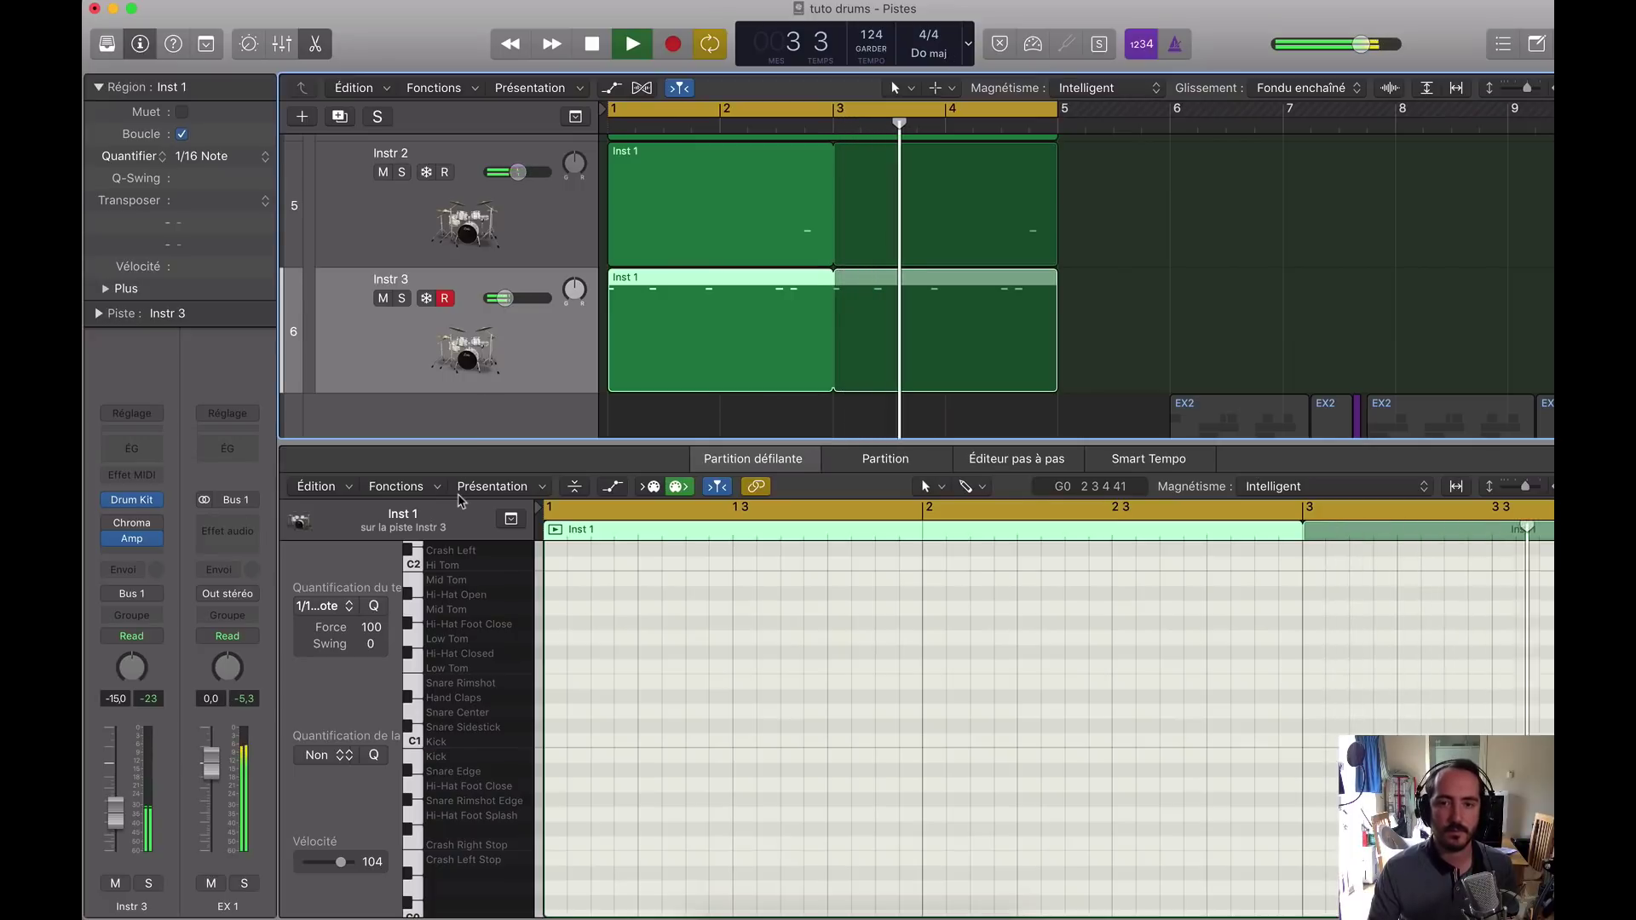
pyautogui.press('space')
pyautogui.click(671, 418)
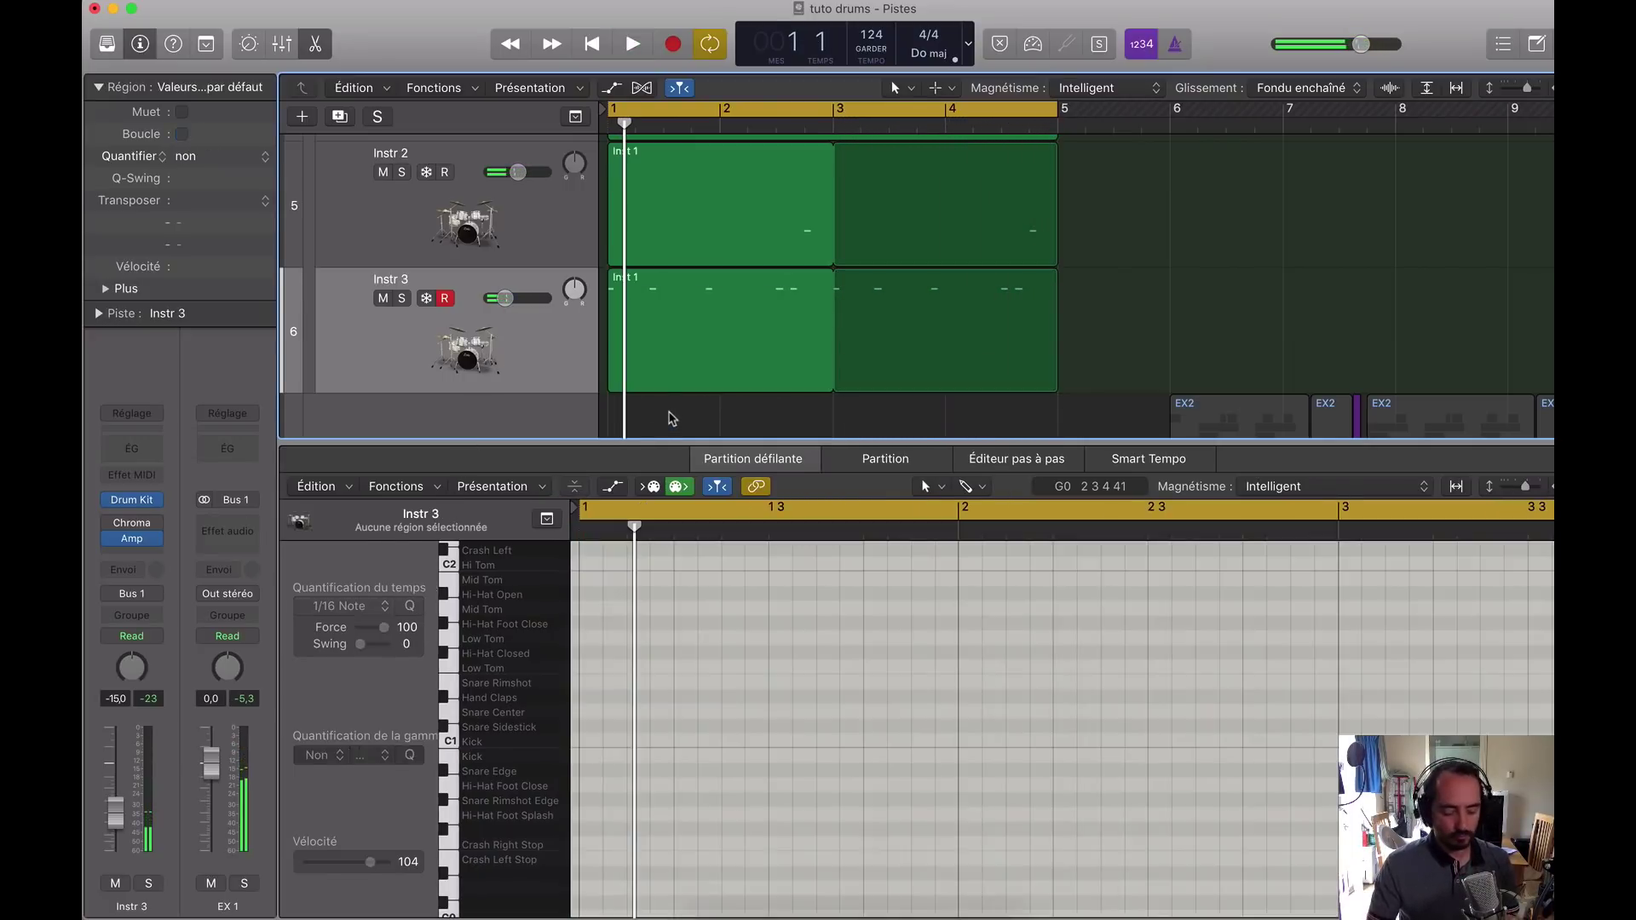
# Step: View the mixer, then open Instr 3's region in the piano roll and play its Cowbell pattern with the groove
pyautogui.press('x')
pyautogui.click(699, 309)
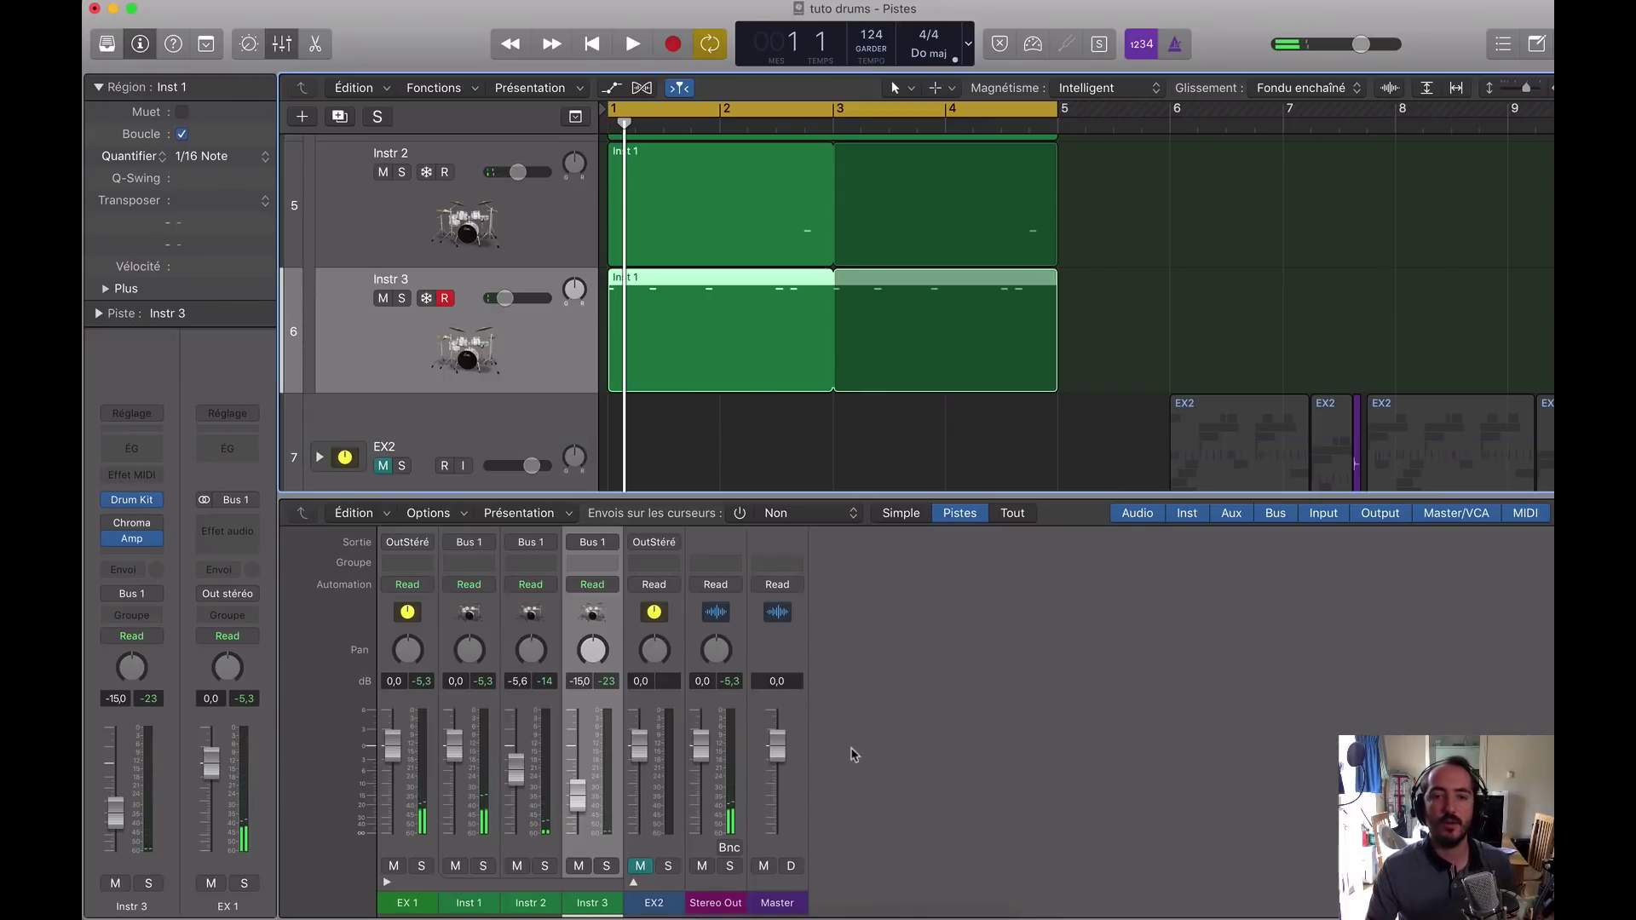
pyautogui.doubleClick(728, 278)
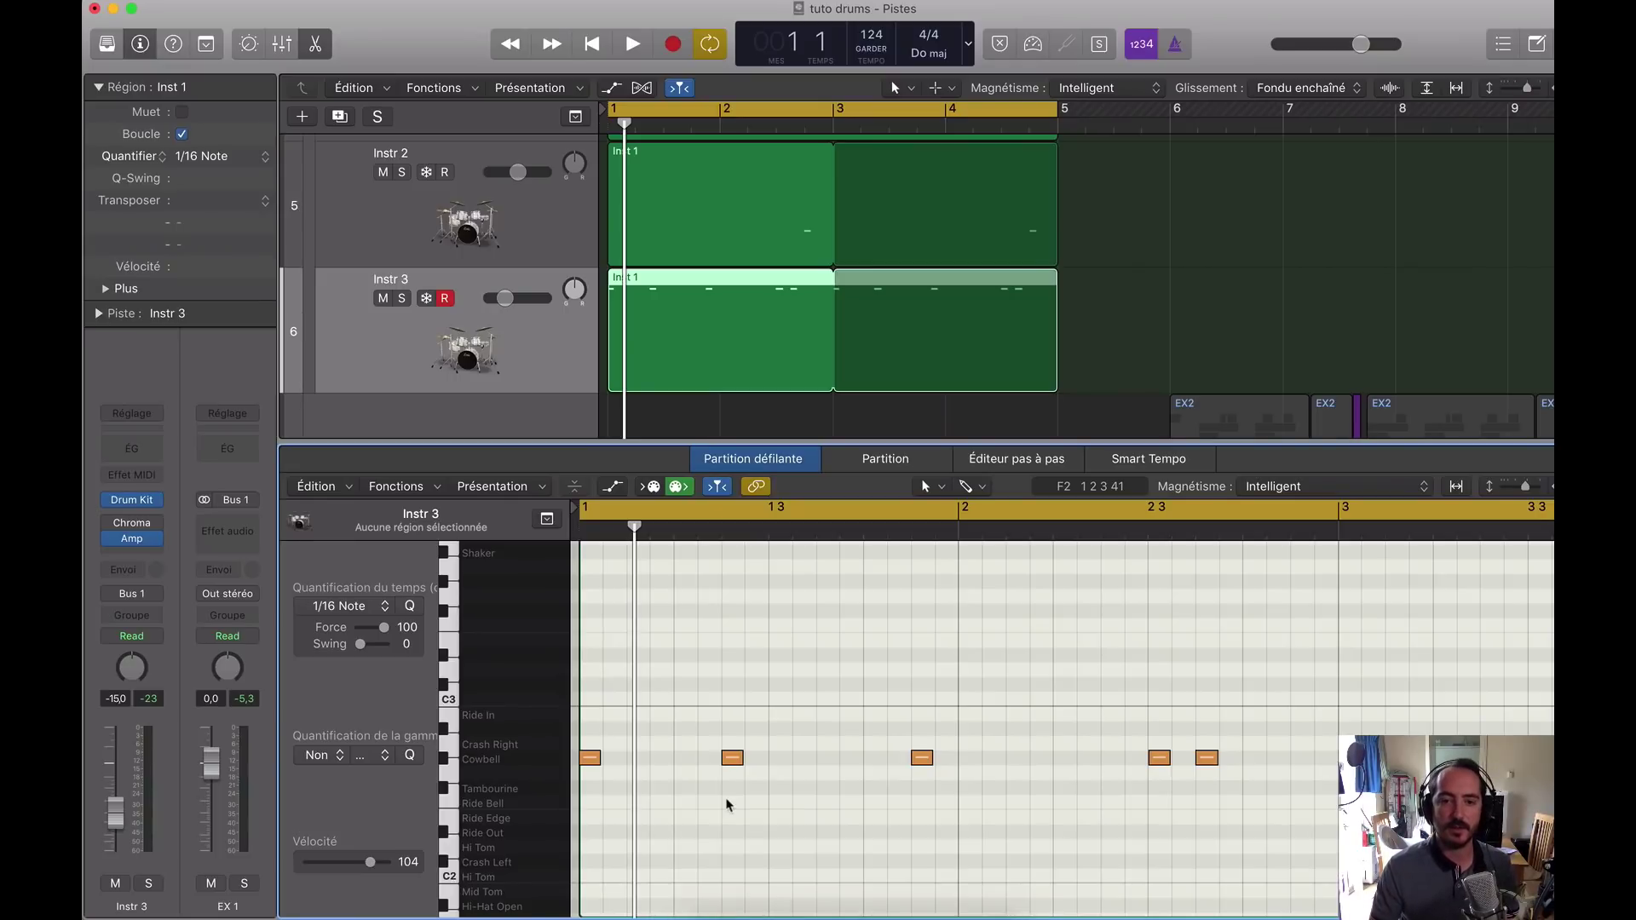
pyautogui.press('space')
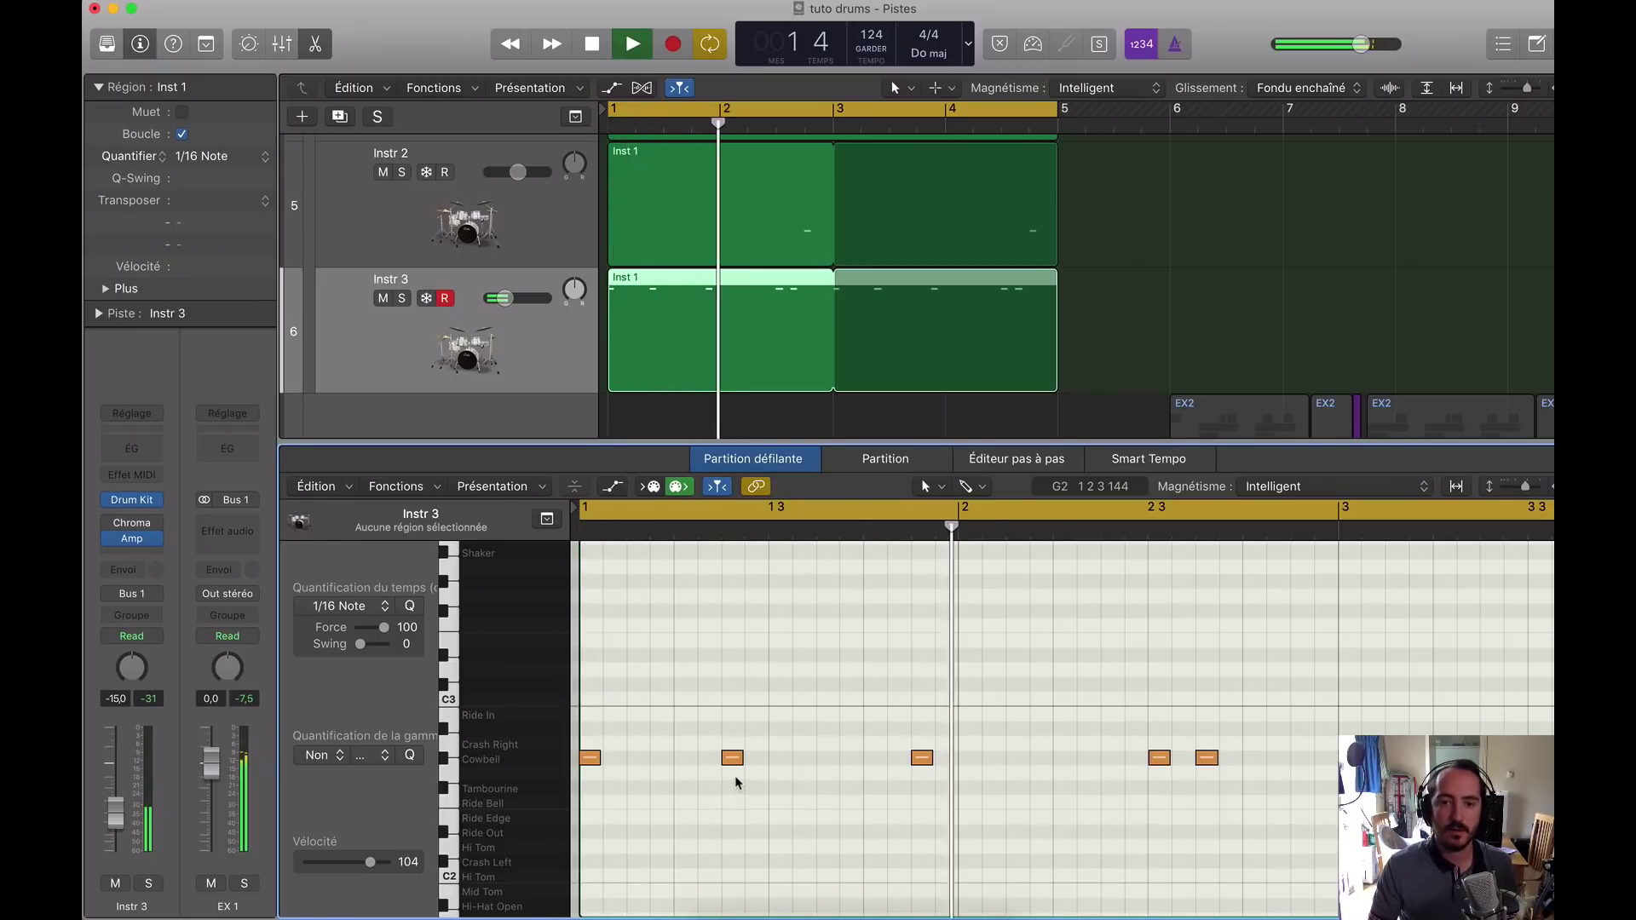
pyautogui.press('space')
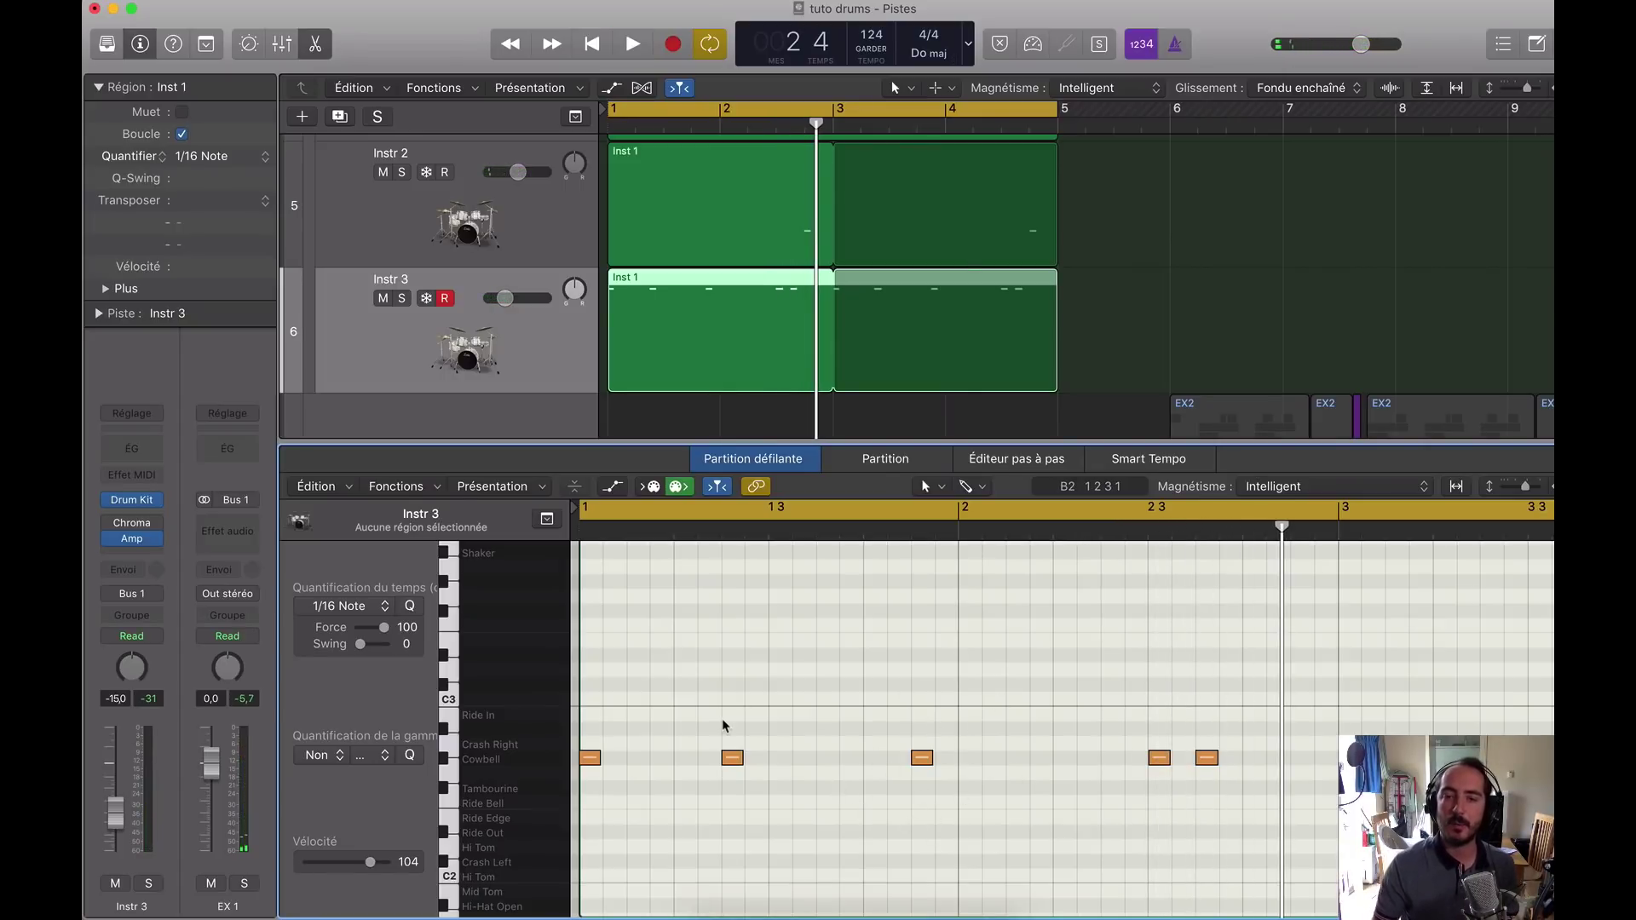
pyautogui.scroll(4, 722, 725)
pyautogui.scroll(-4, 851, 725)
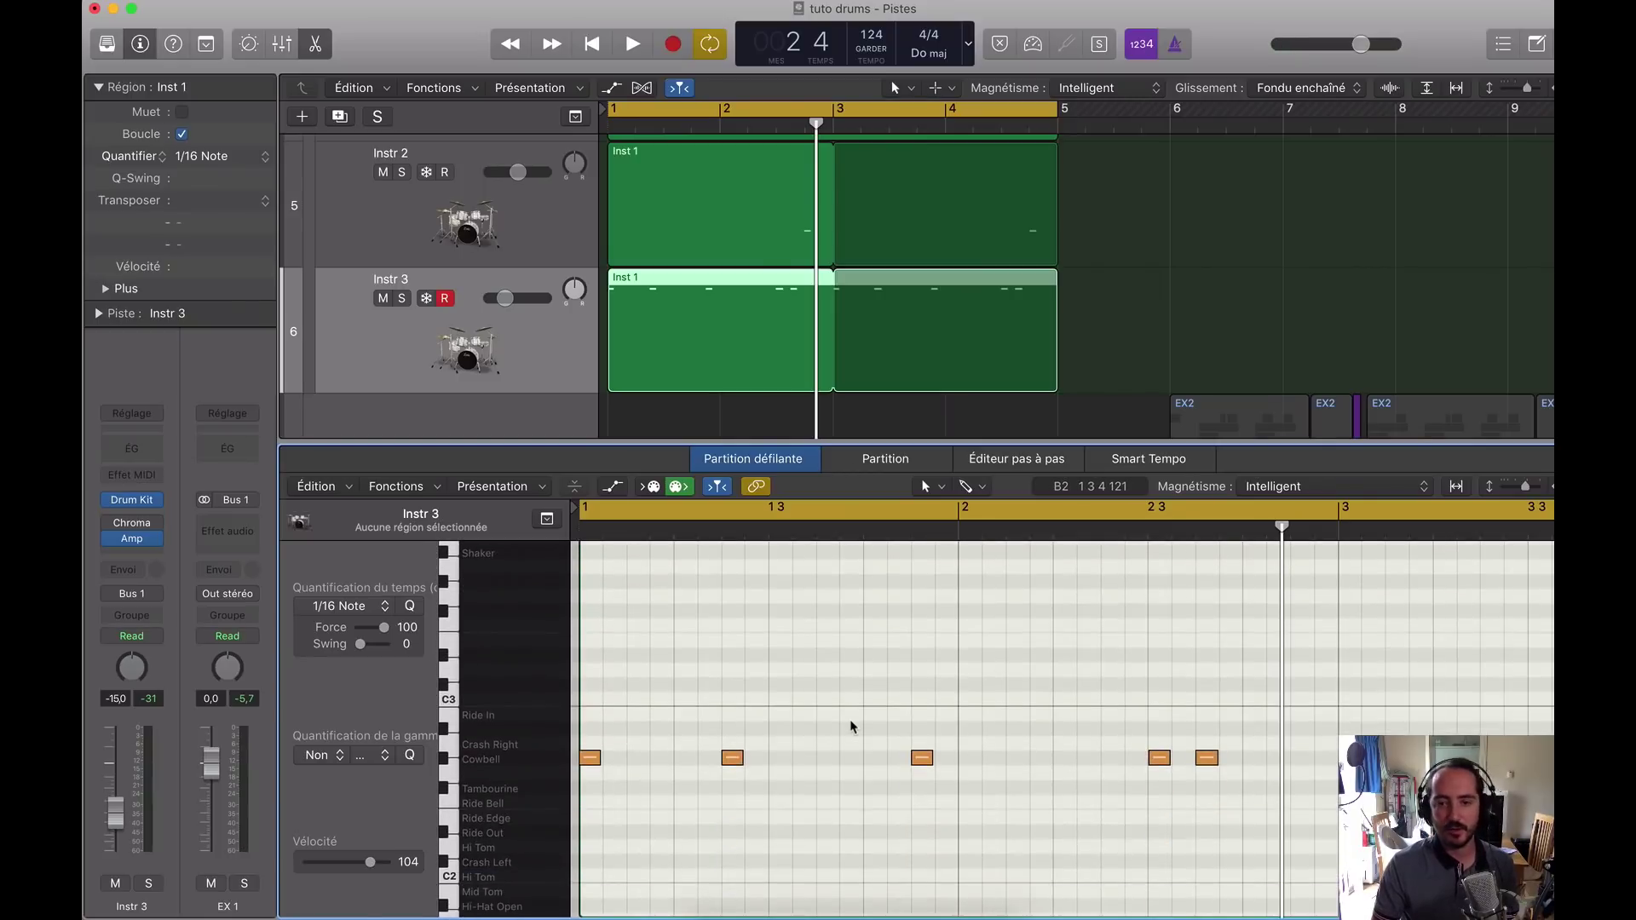
# Step: Select the regions of track 4, Instr 2 and Instr 3 together to examine their notes in one piano roll
pyautogui.keyDown('shift'); pyautogui.click(752, 164); pyautogui.keyUp('shift')
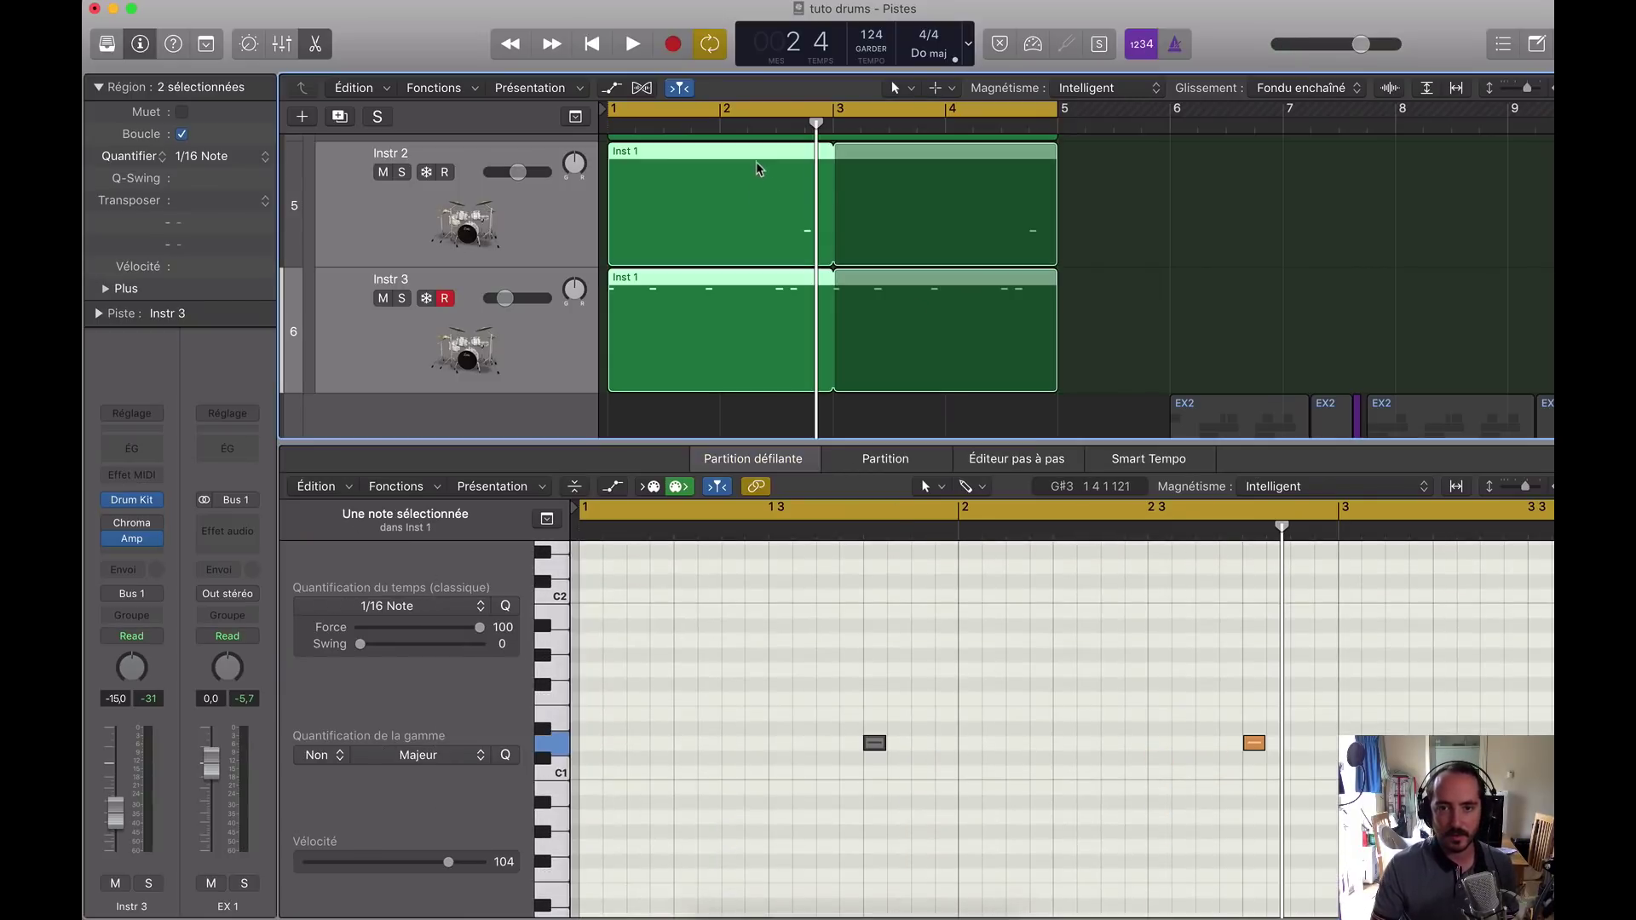
pyautogui.scroll(6, 814, 725)
pyautogui.scroll(3, 963, 363)
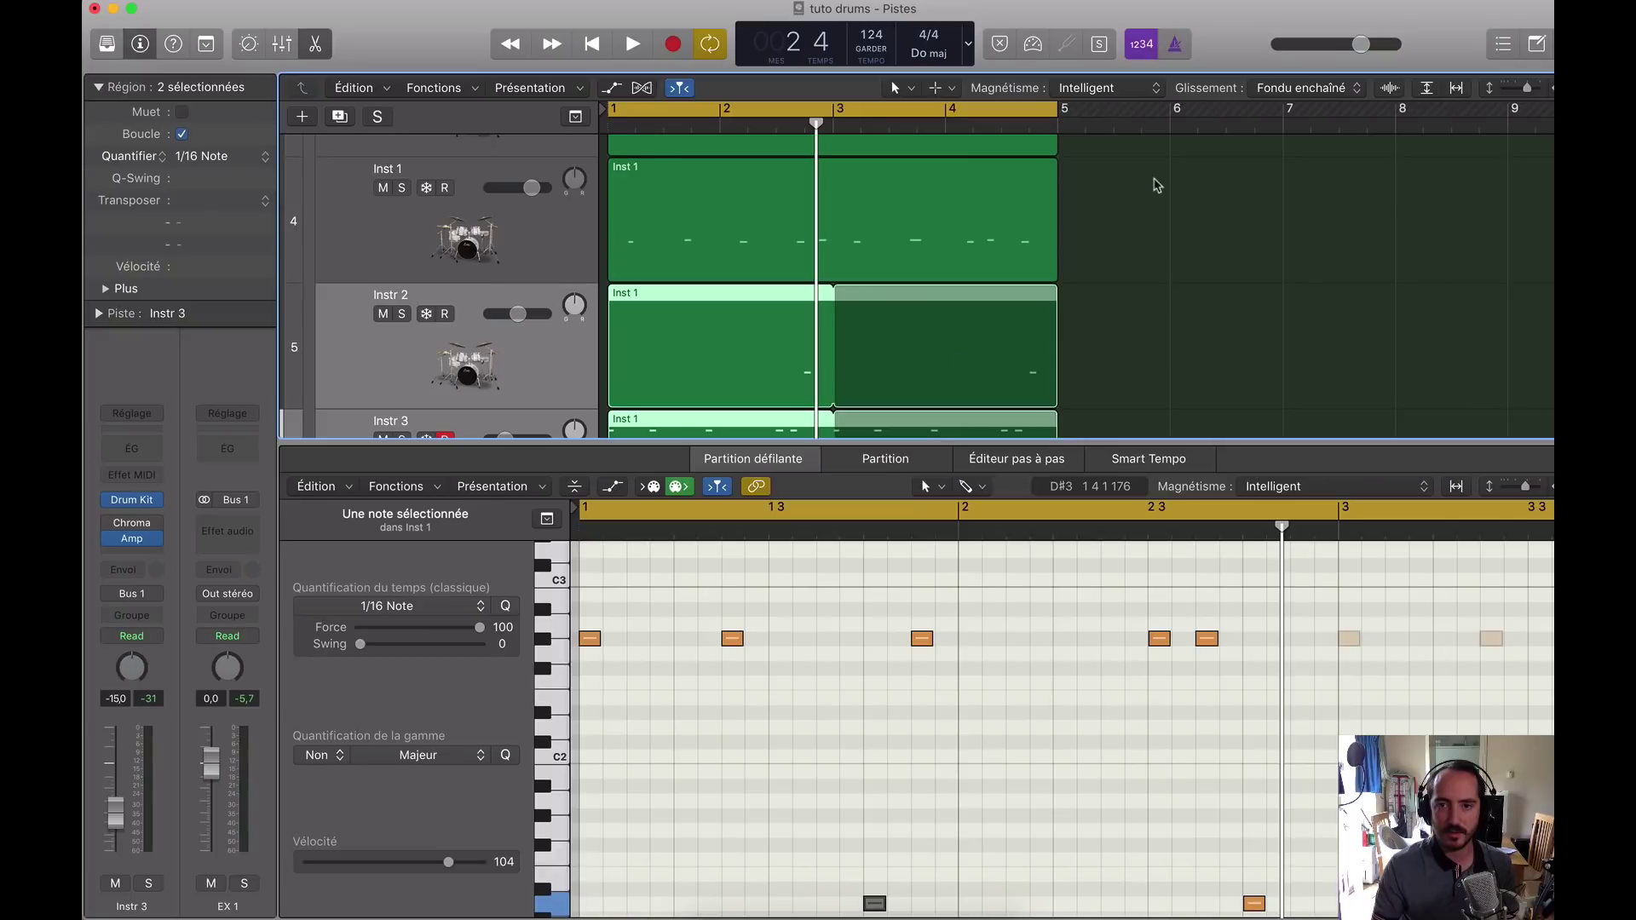
pyautogui.keyDown('shift'); pyautogui.click(1046, 223); pyautogui.keyUp('shift')
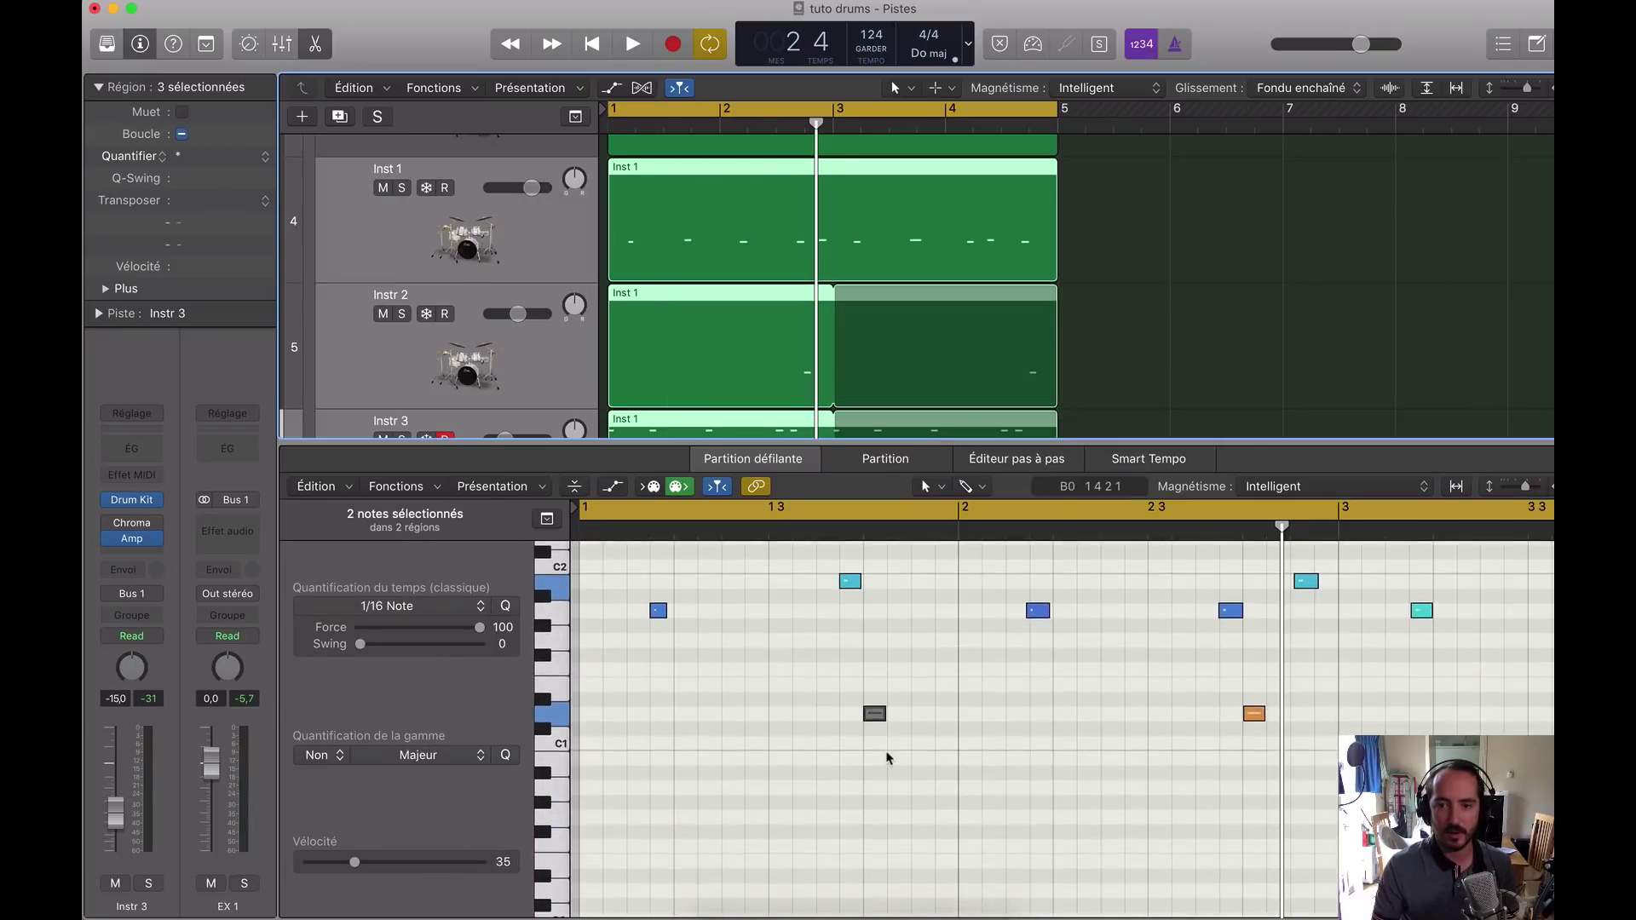
pyautogui.scroll(6, 886, 757)
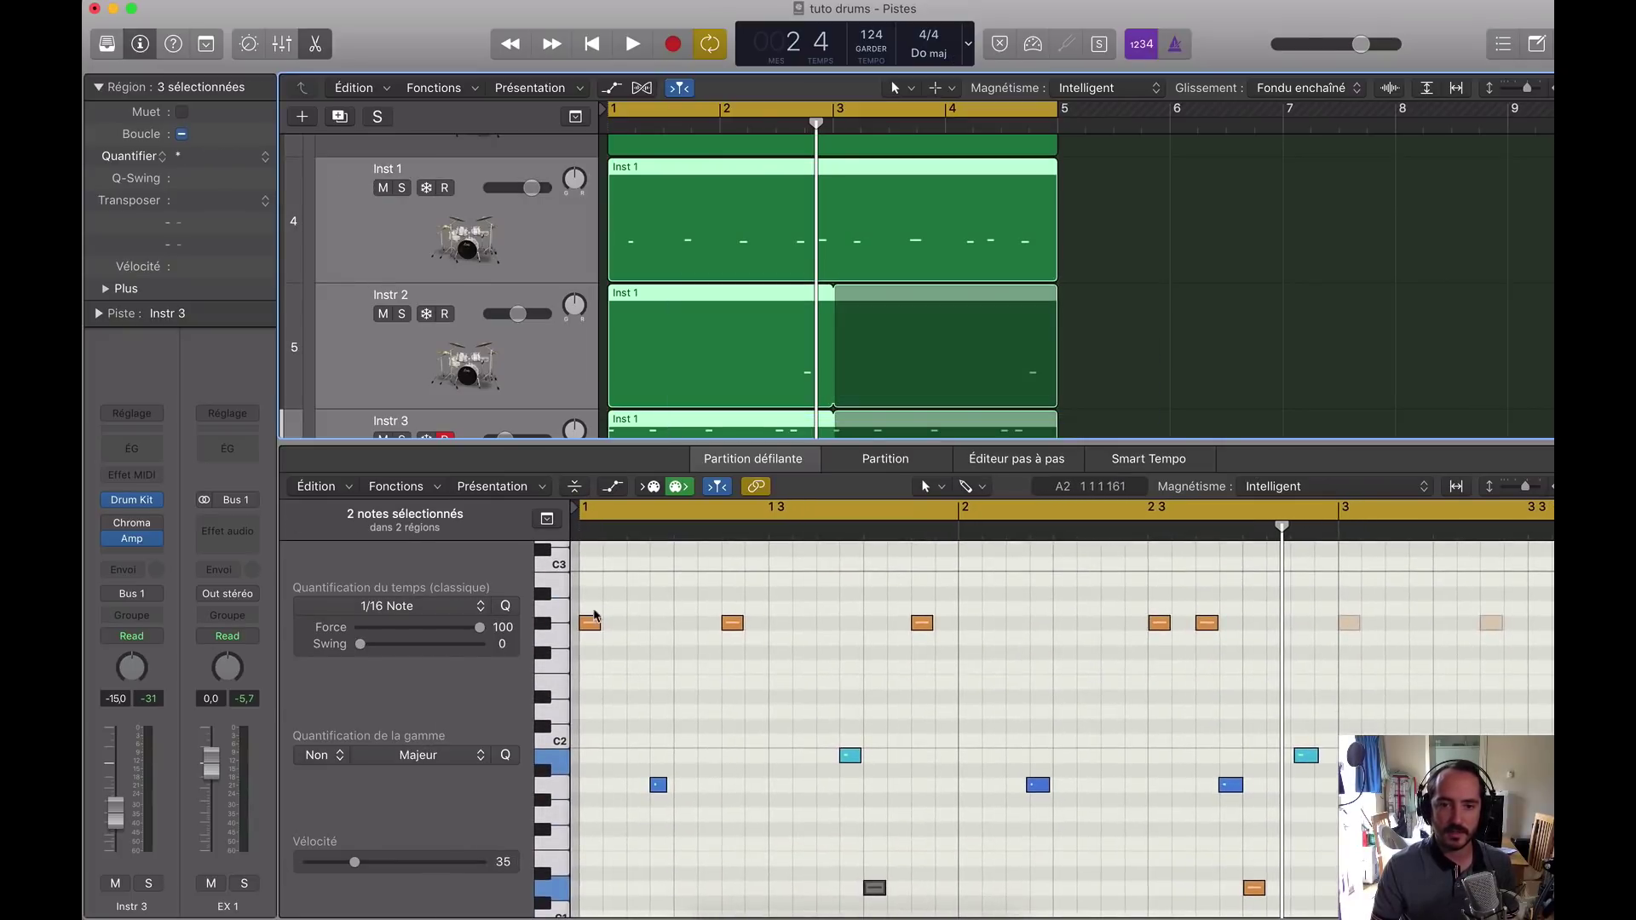
# Step: Select all Cowbell notes of Instr 3's region and set their velocity to 26
pyautogui.click(541, 625)
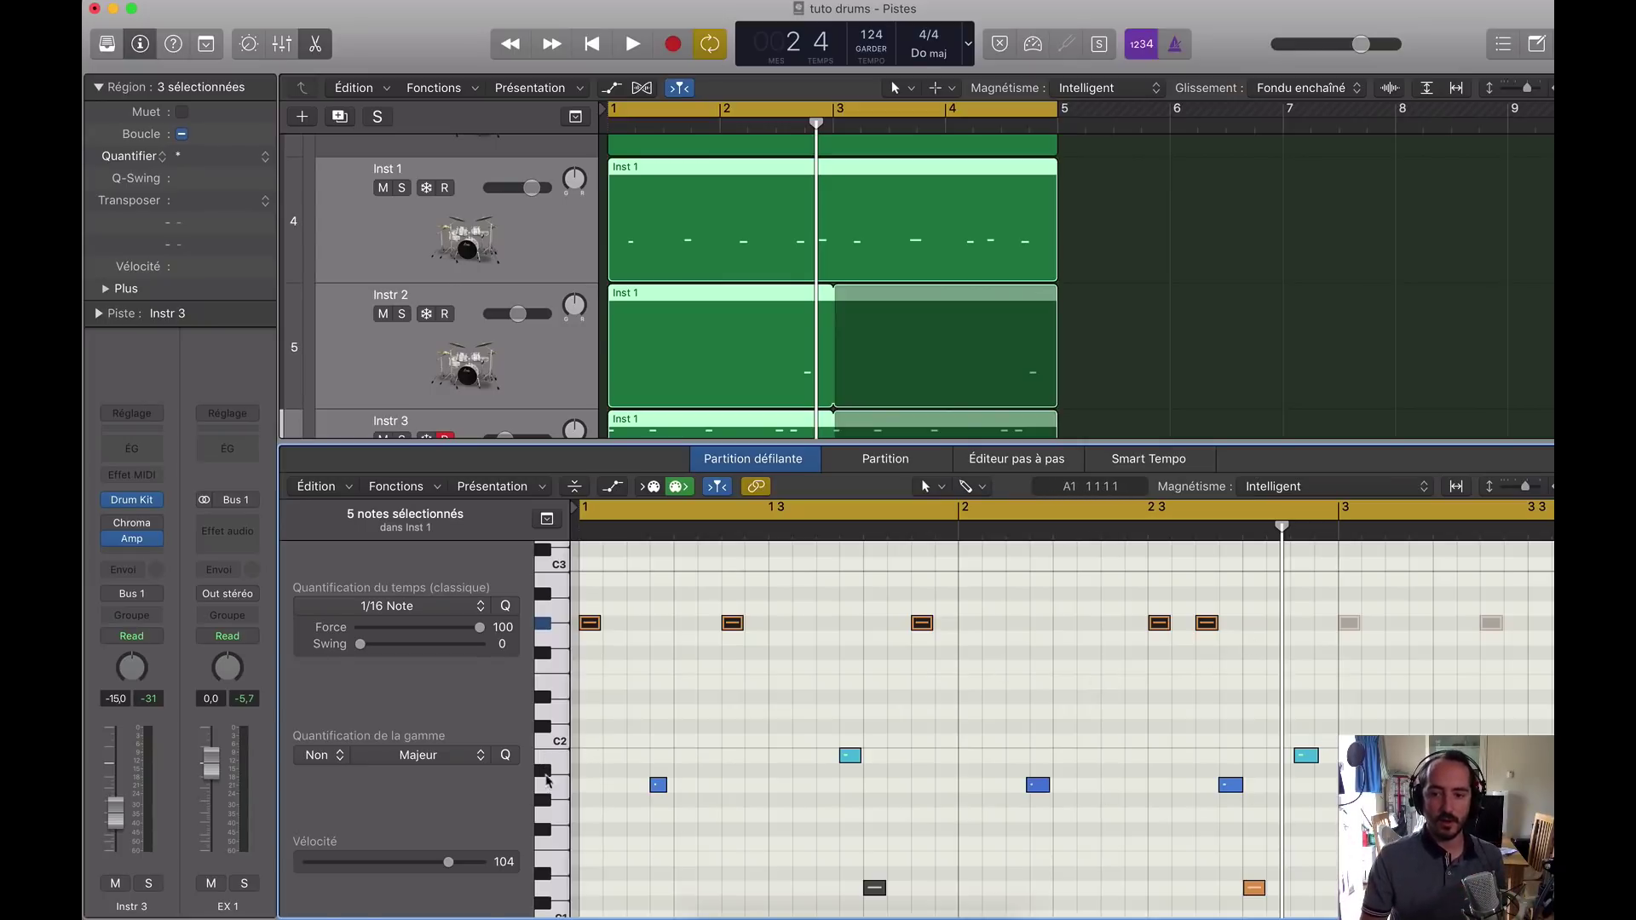
pyautogui.moveTo(487, 863); pyautogui.dragTo(492, 895)
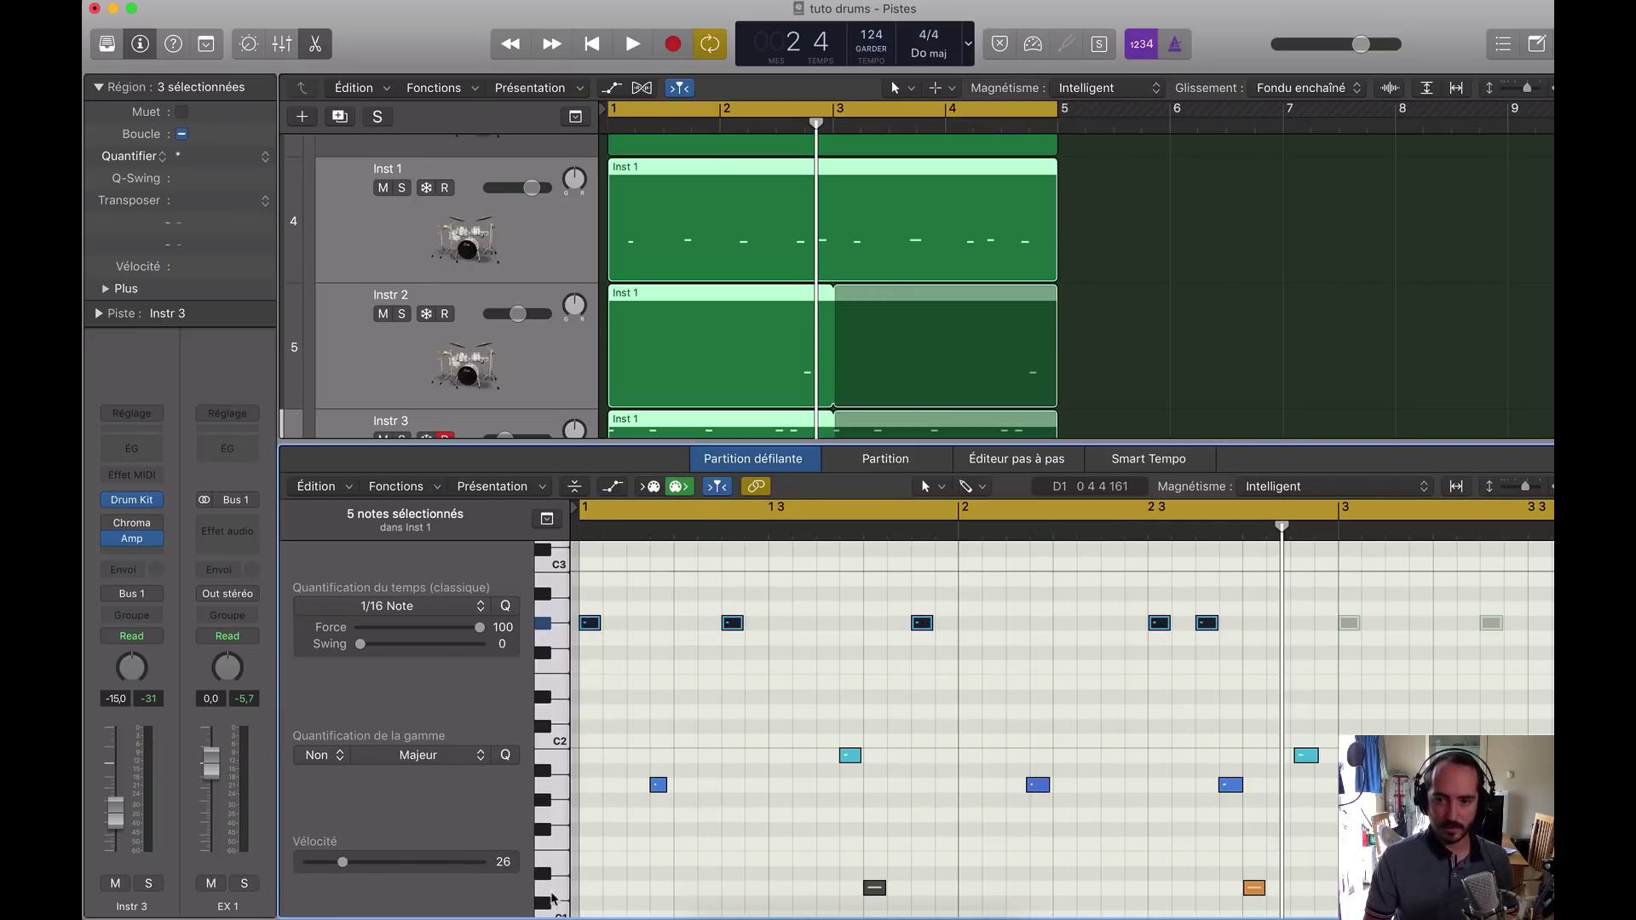
# Step: Select the Snare Center notes of Instr 2's region and audition the bar 2 hit
pyautogui.click(553, 895)
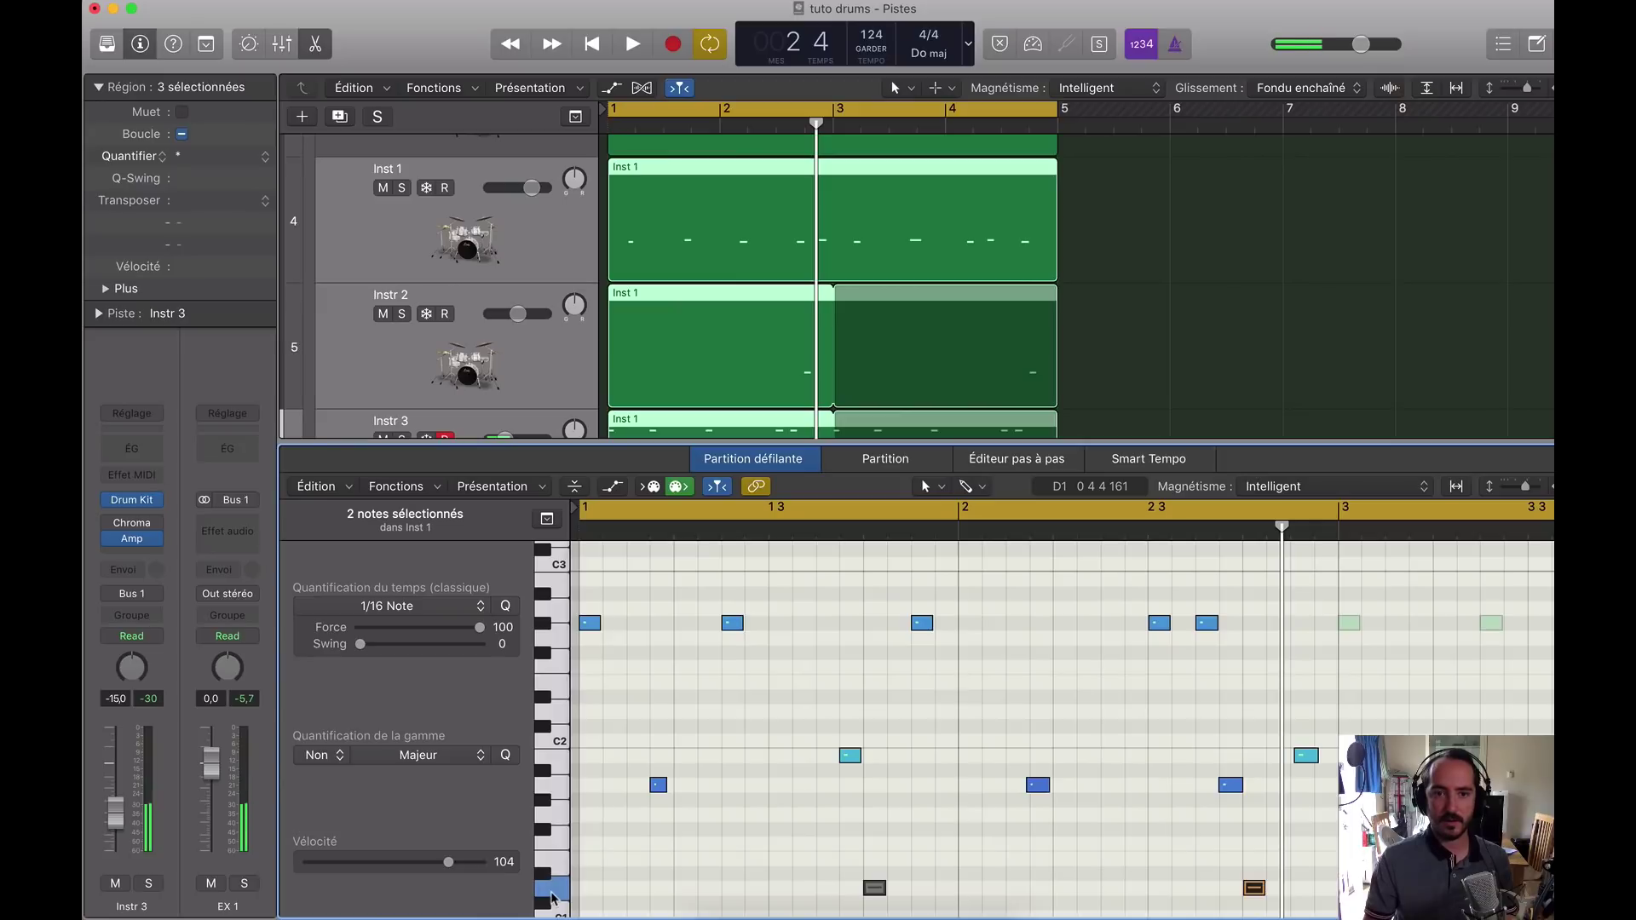
pyautogui.scroll(-5, 1081, 716)
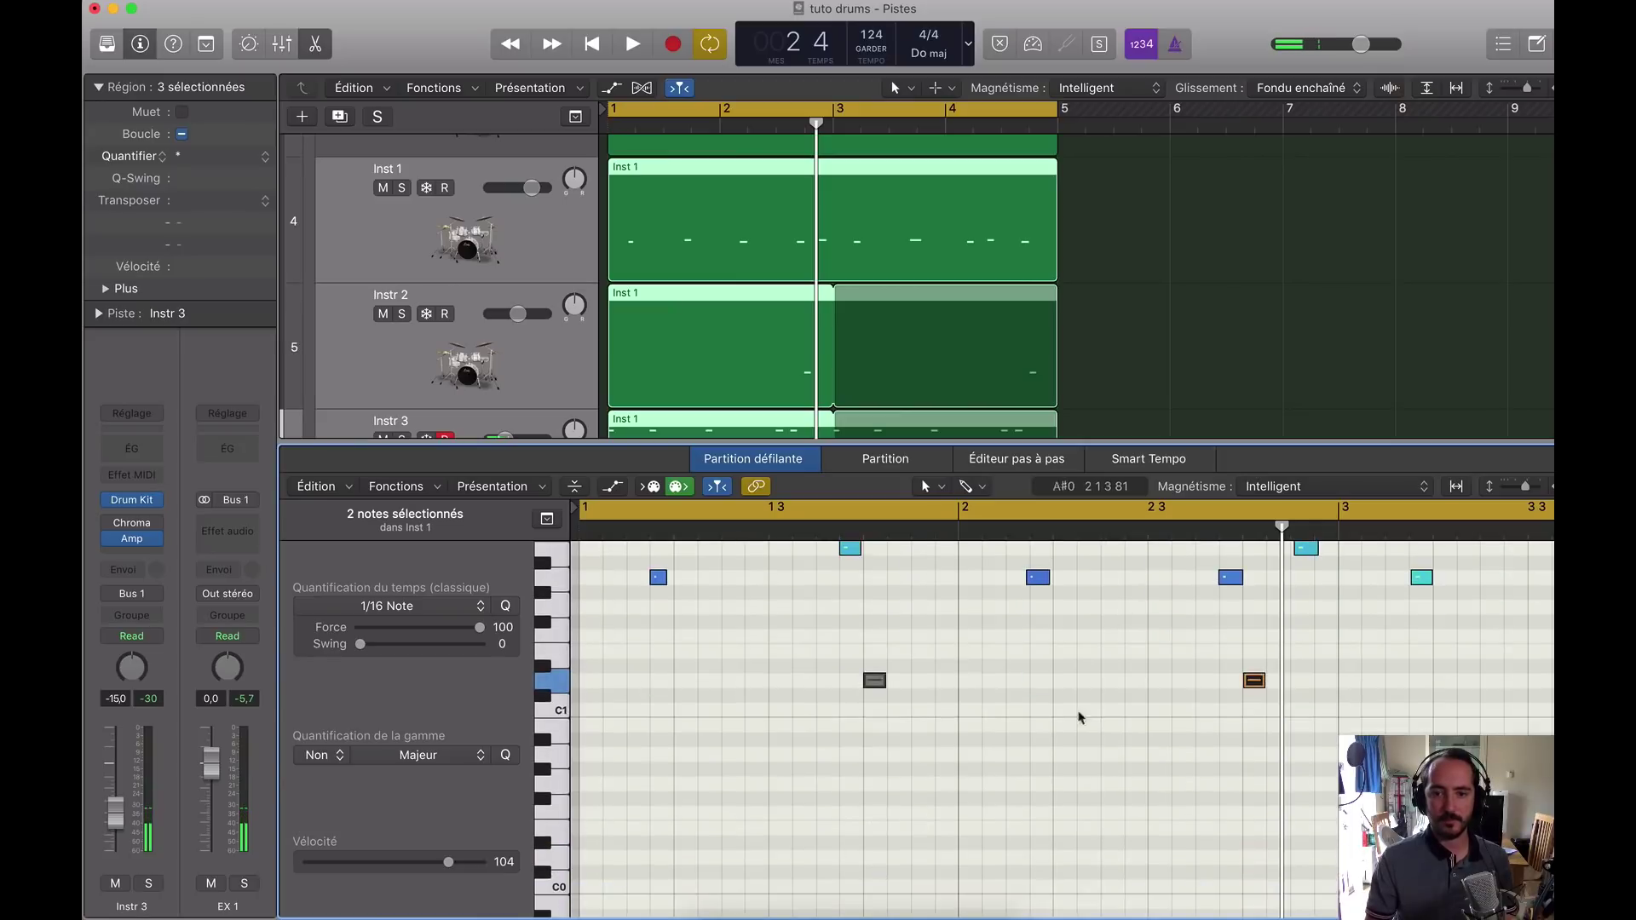
pyautogui.click(1253, 681)
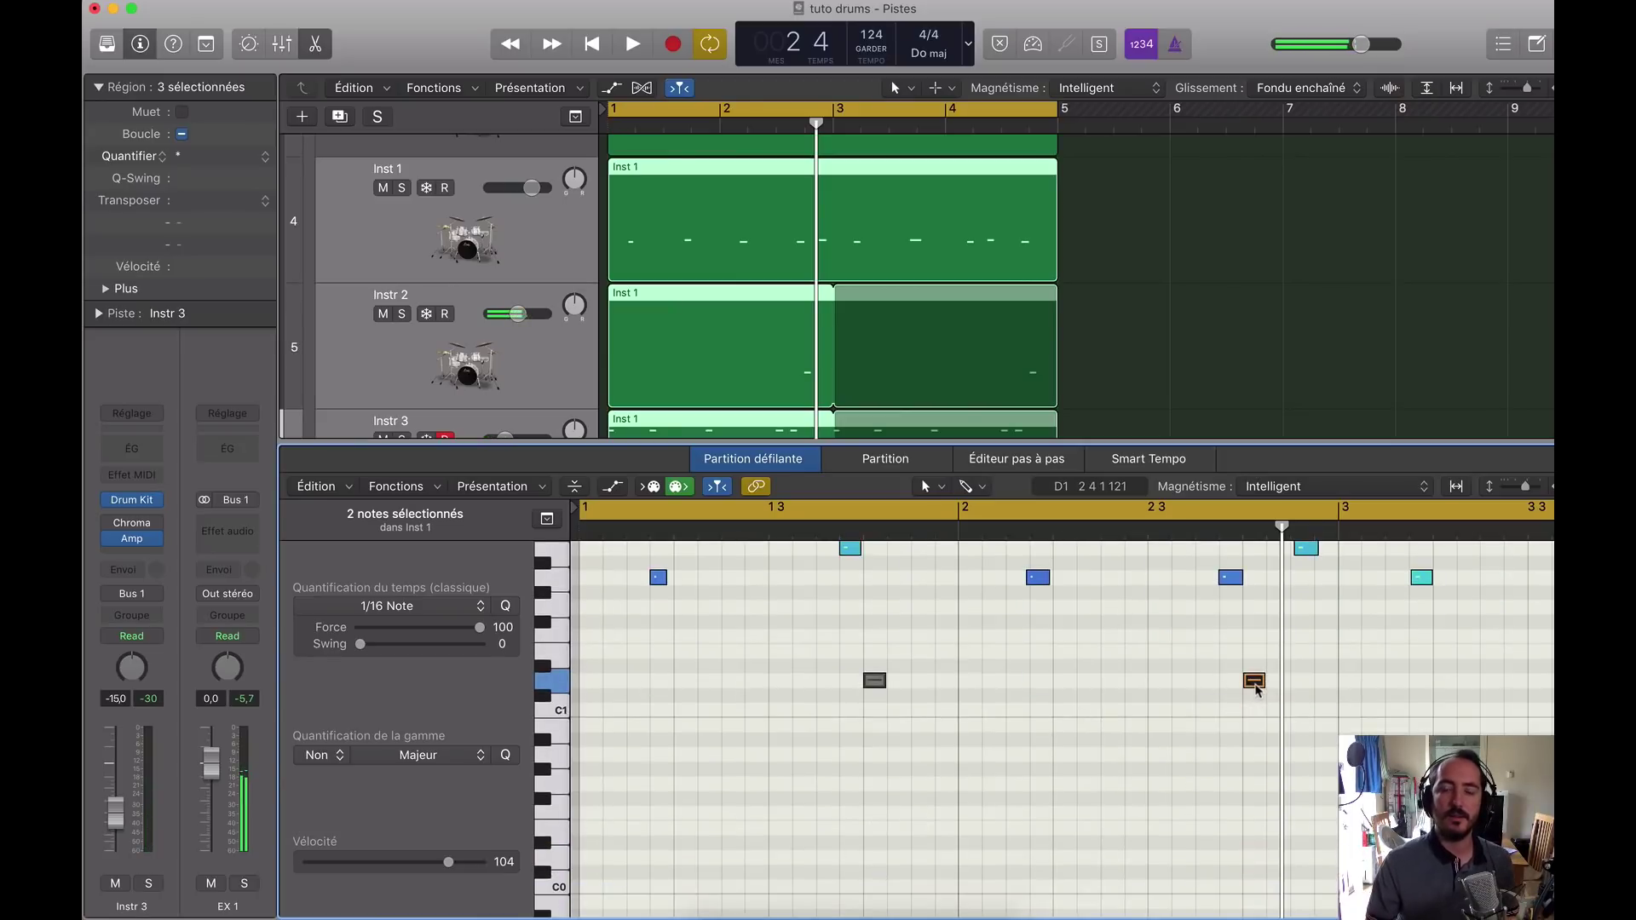
pyautogui.scroll(8, 1244, 767)
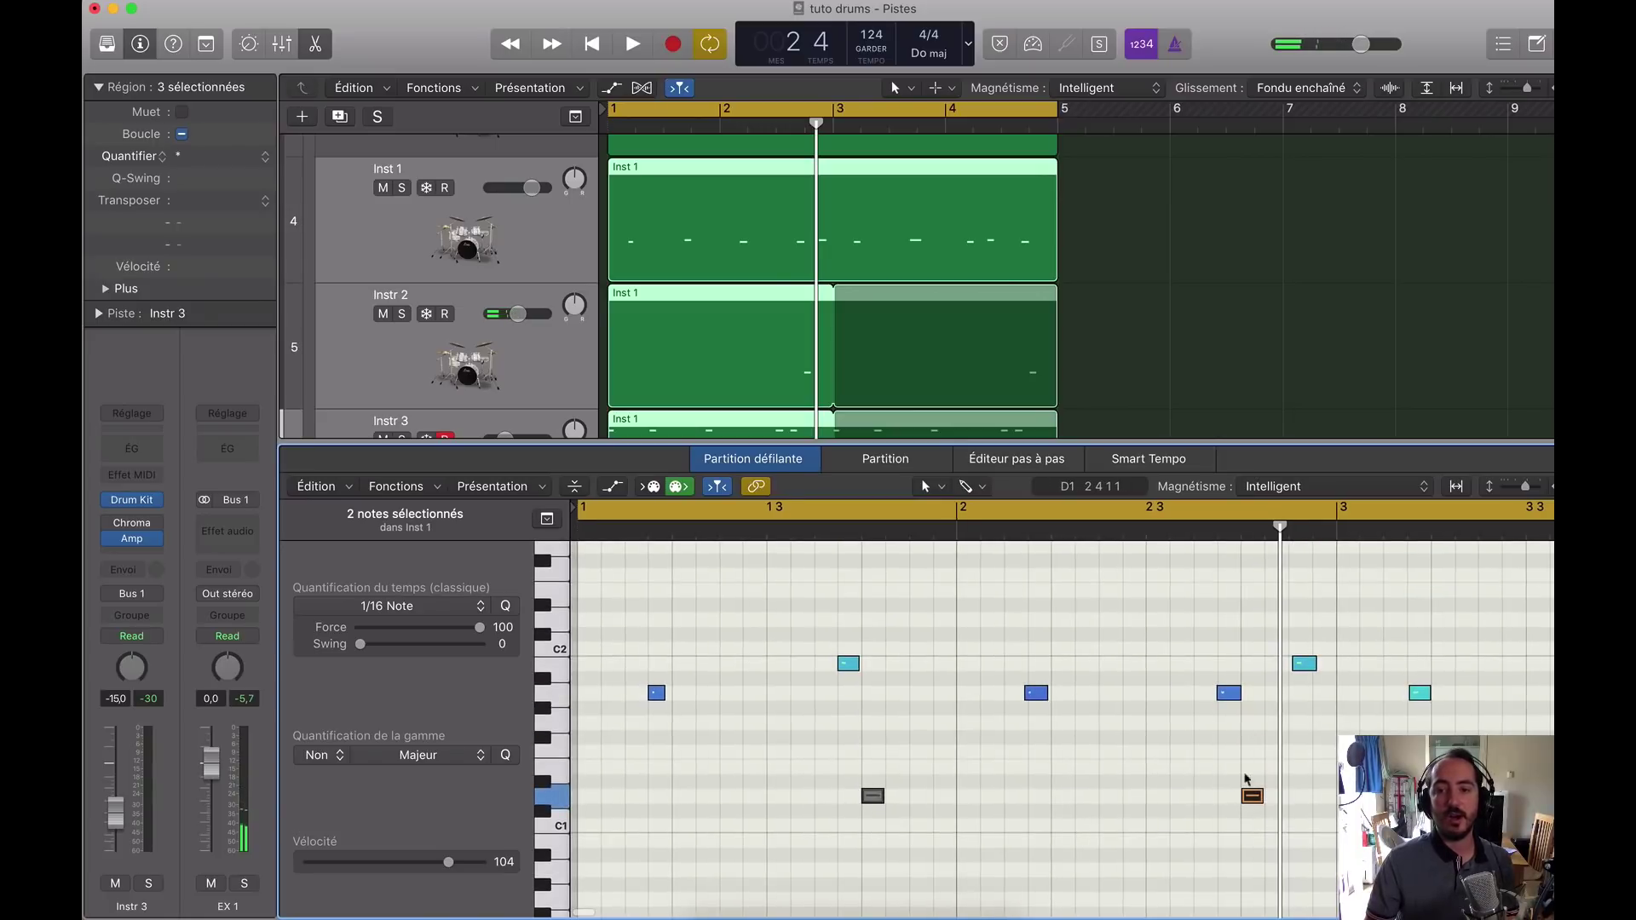
# Step: Add track 2's region to the selection, review Instr 2's Snare Center notes, and deselect all regions
pyautogui.scroll(5, 1185, 282)
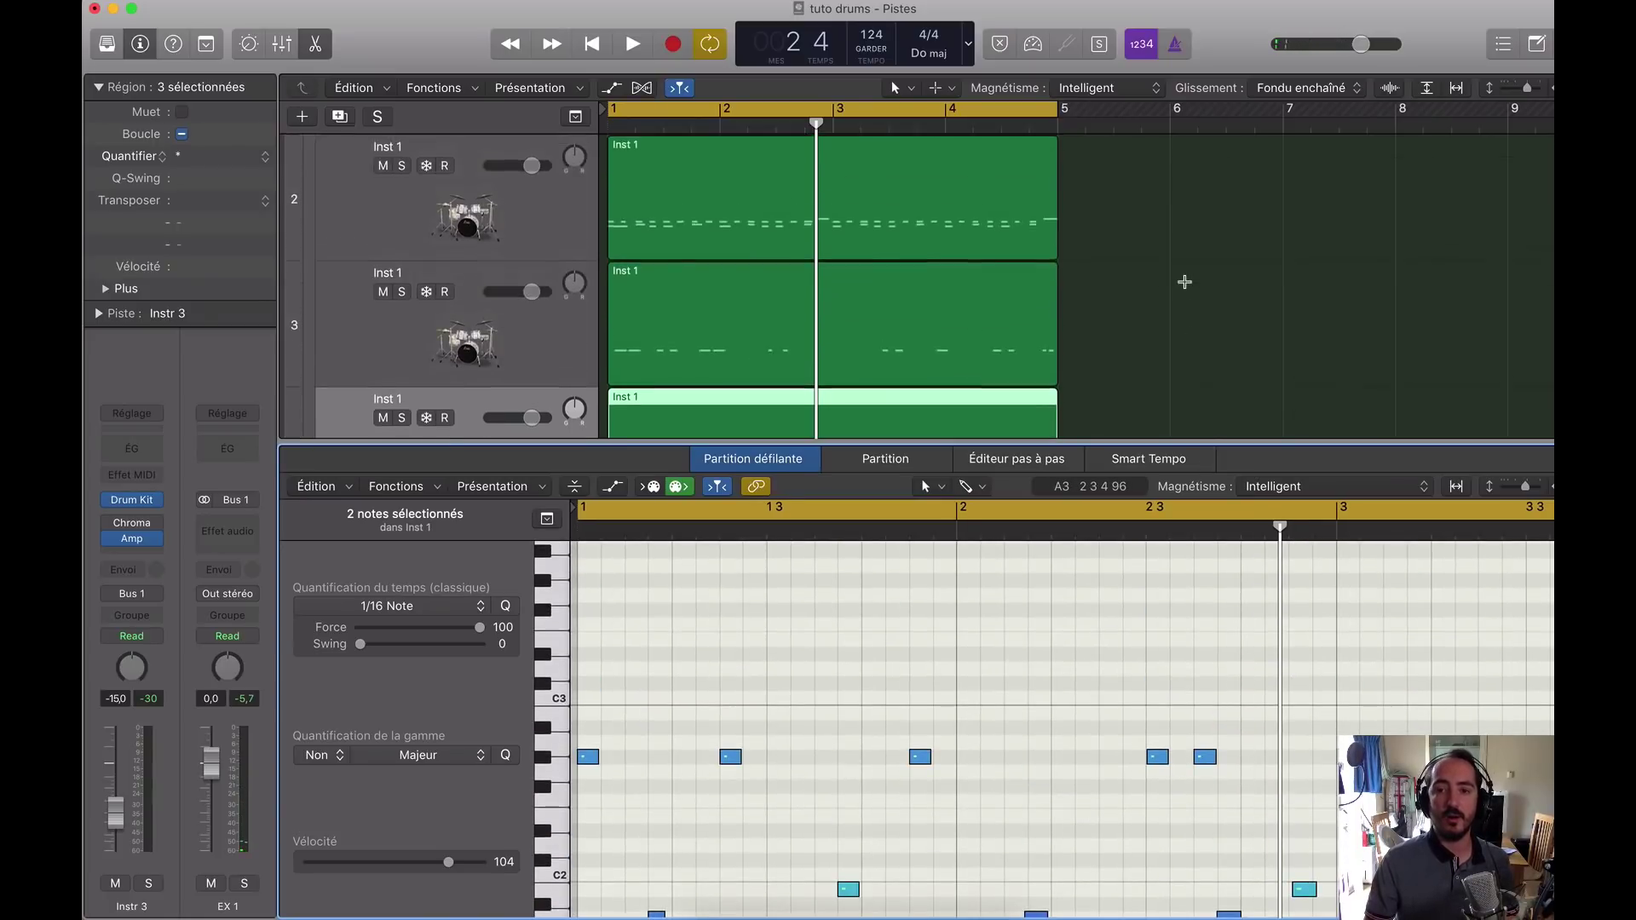
pyautogui.keyDown('shift'); pyautogui.click(972, 185); pyautogui.keyUp('shift')
pyautogui.scroll(-3, 1143, 662)
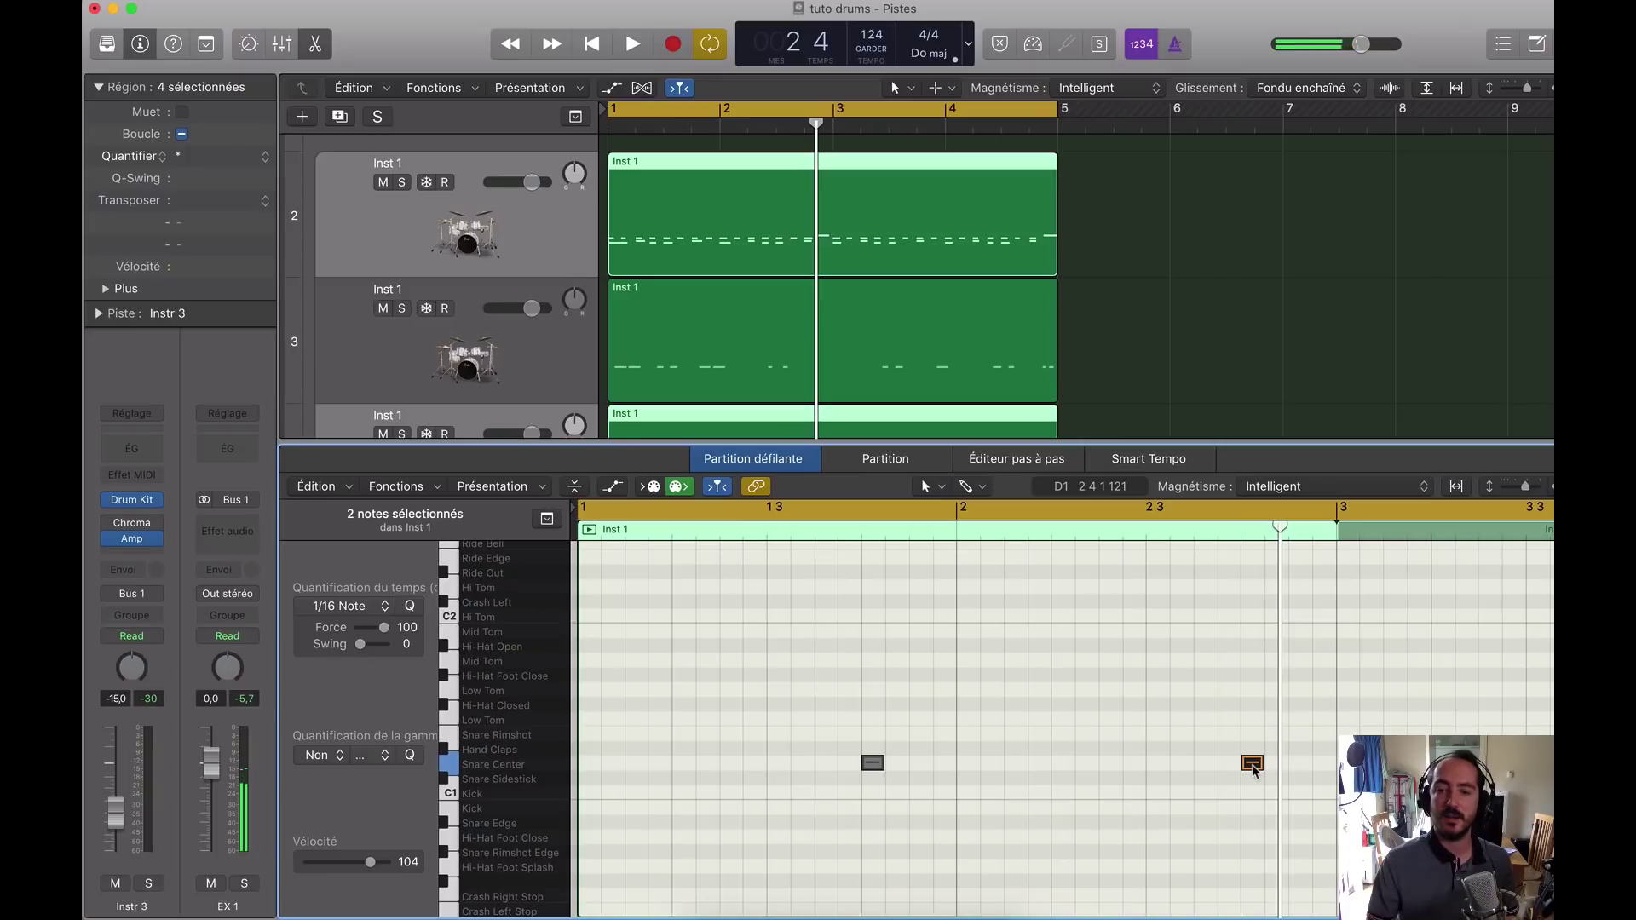
pyautogui.click(1148, 267)
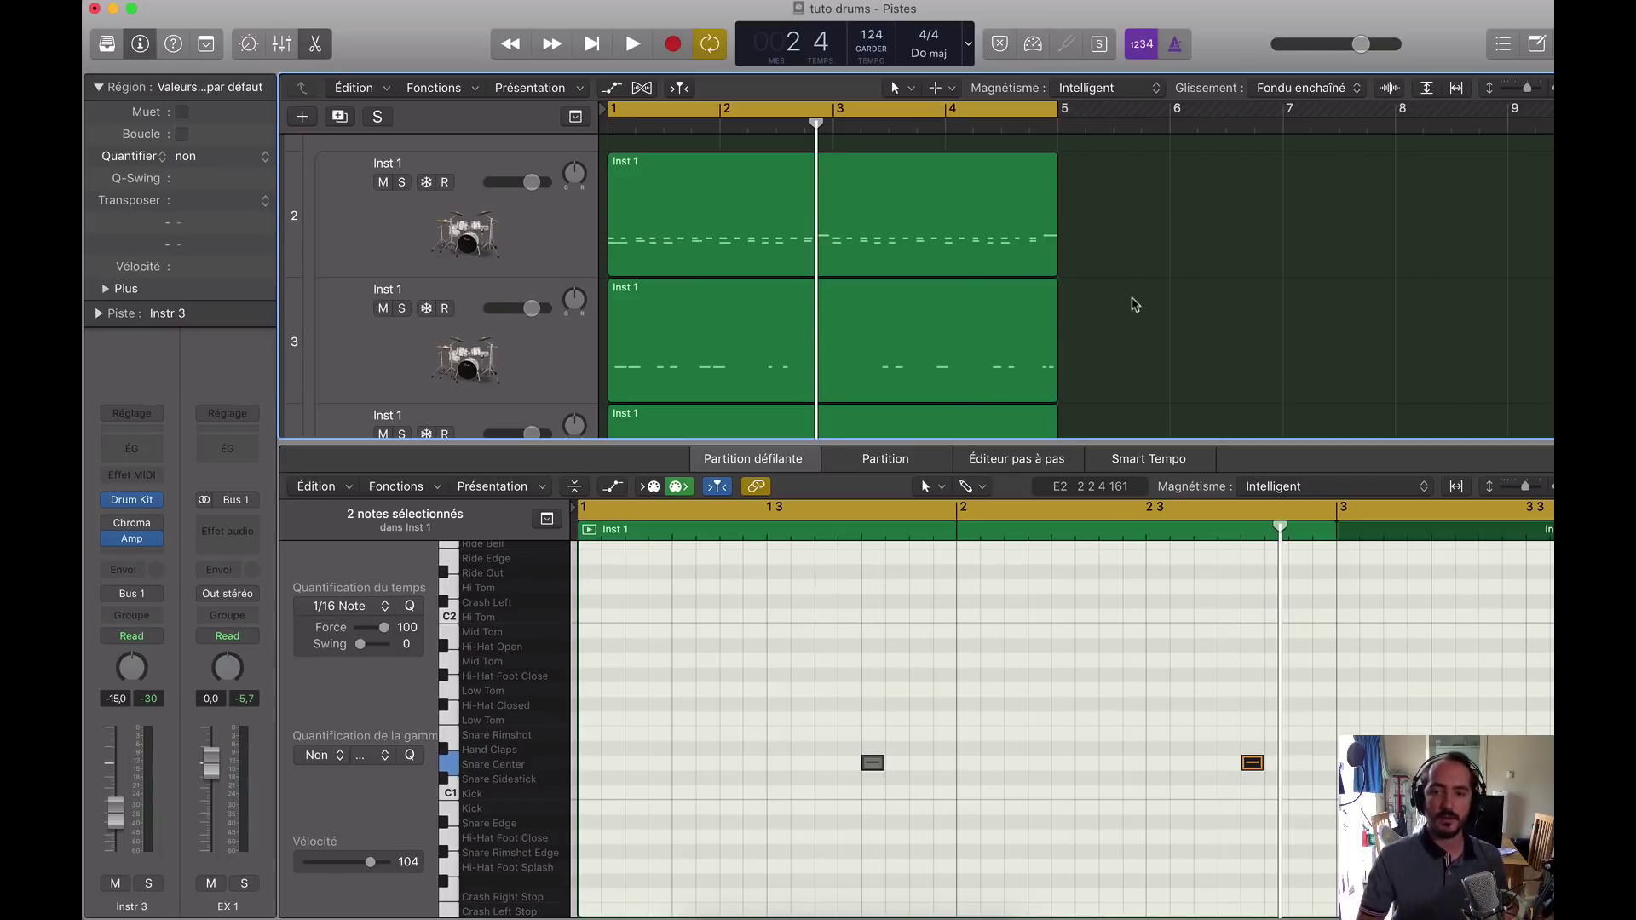
# Step: Close the piano roll and set the cycle range to bars 6 to 10, over the EX2 regions
pyautogui.press('e')
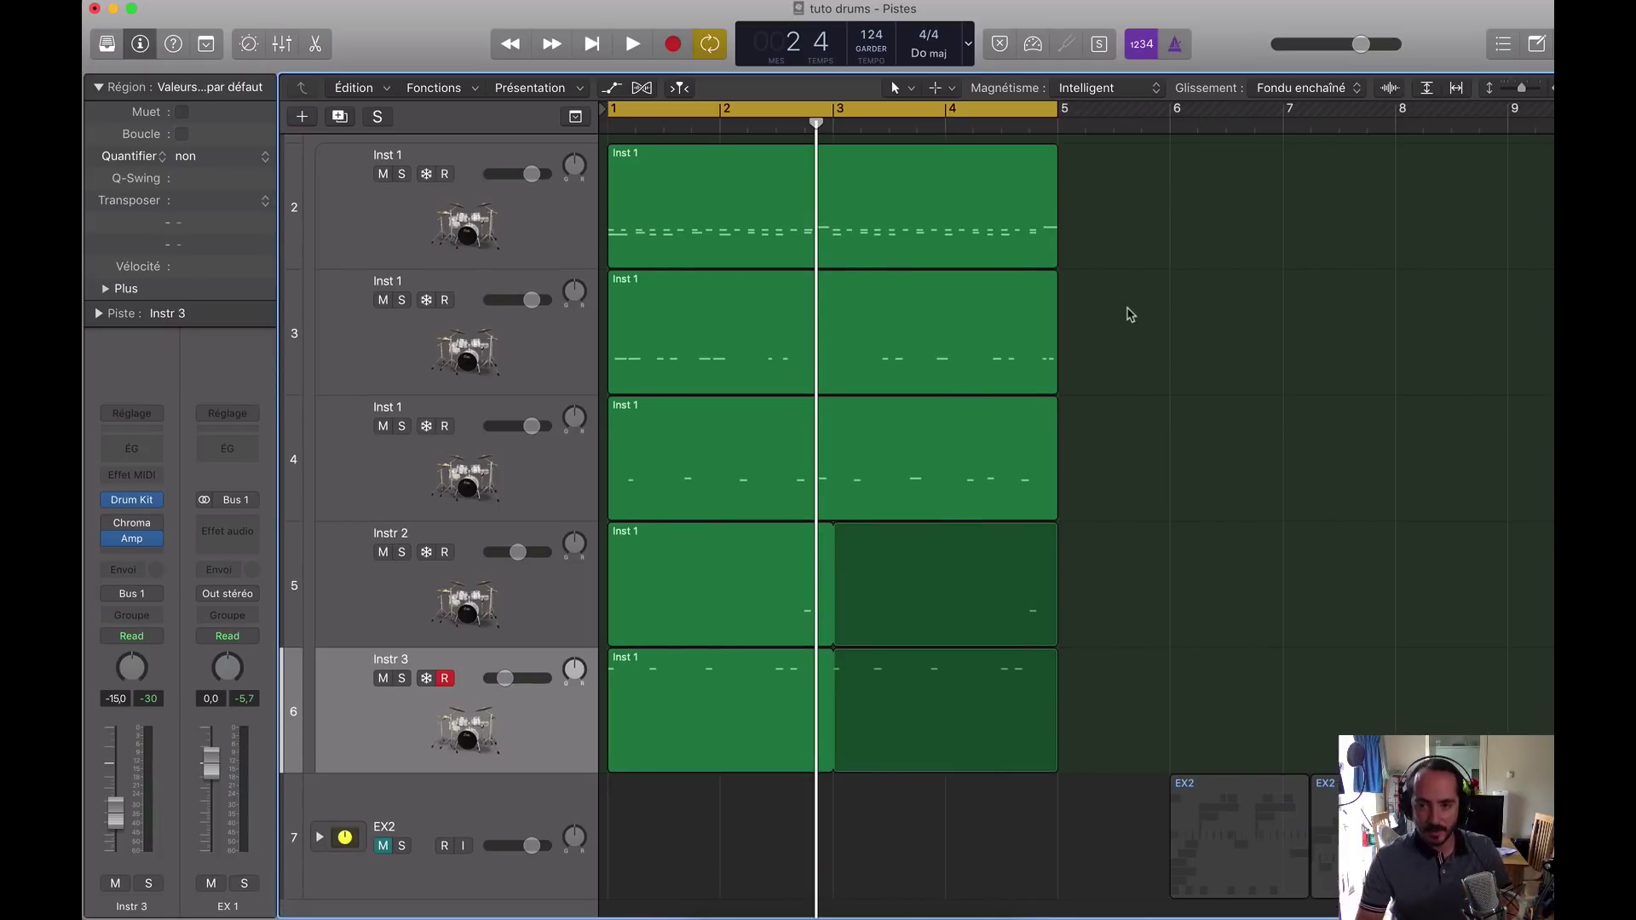
pyautogui.moveTo(945, 109); pyautogui.dragTo(1507, 109)
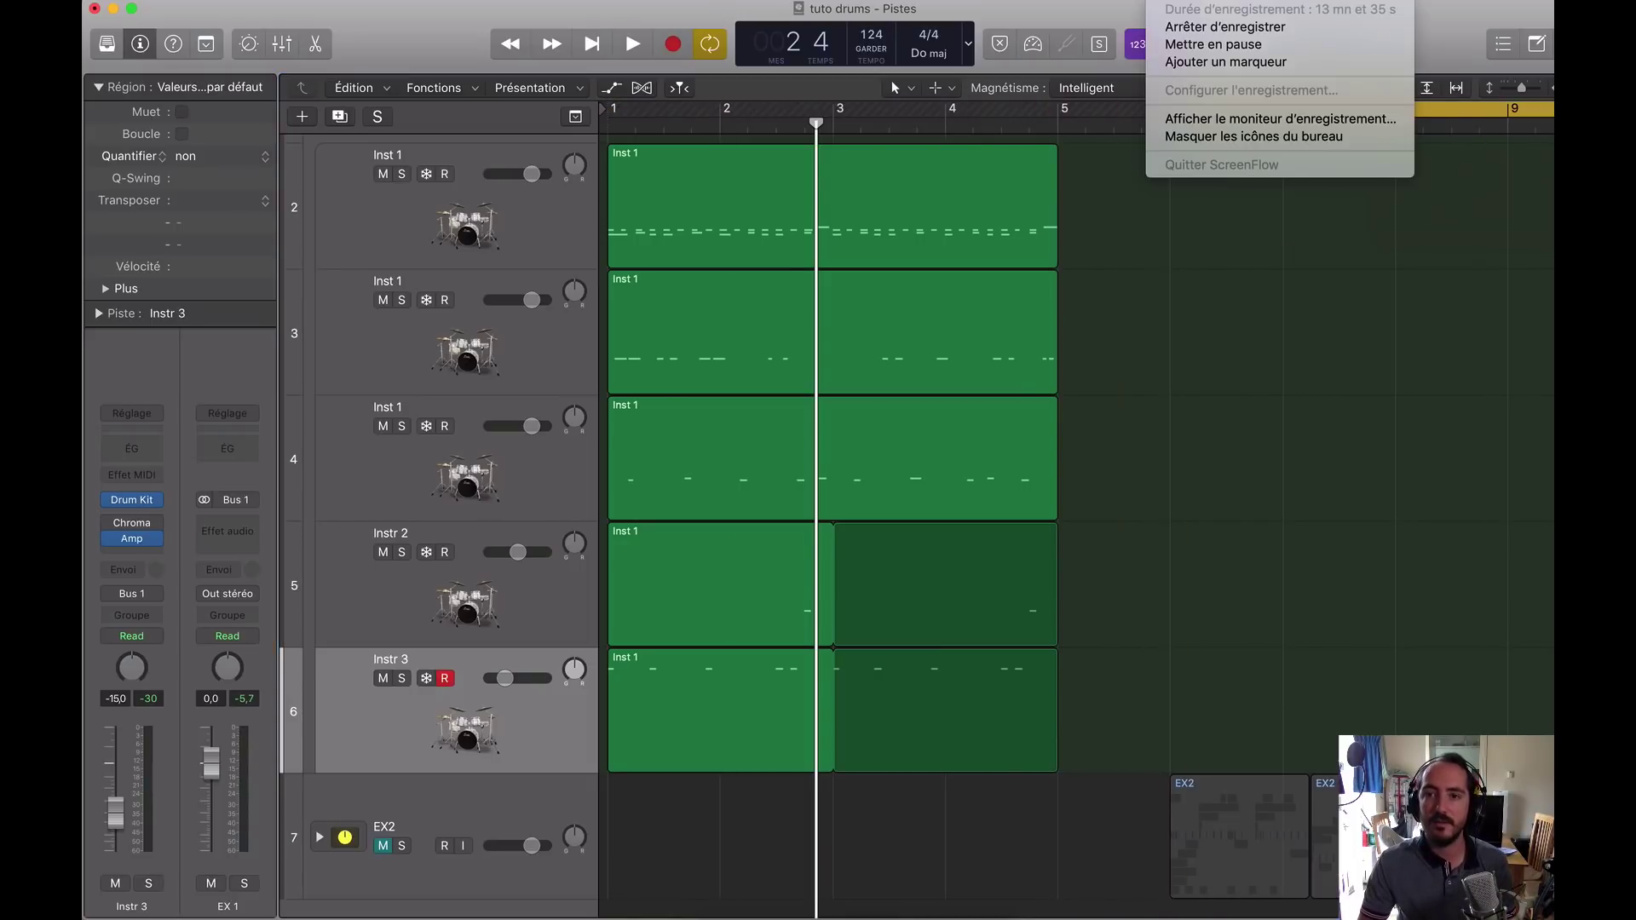
pyautogui.click(1231, 442)
pyautogui.scroll(-2, 1223, 449)
pyautogui.hscroll(10, 1187, 508)
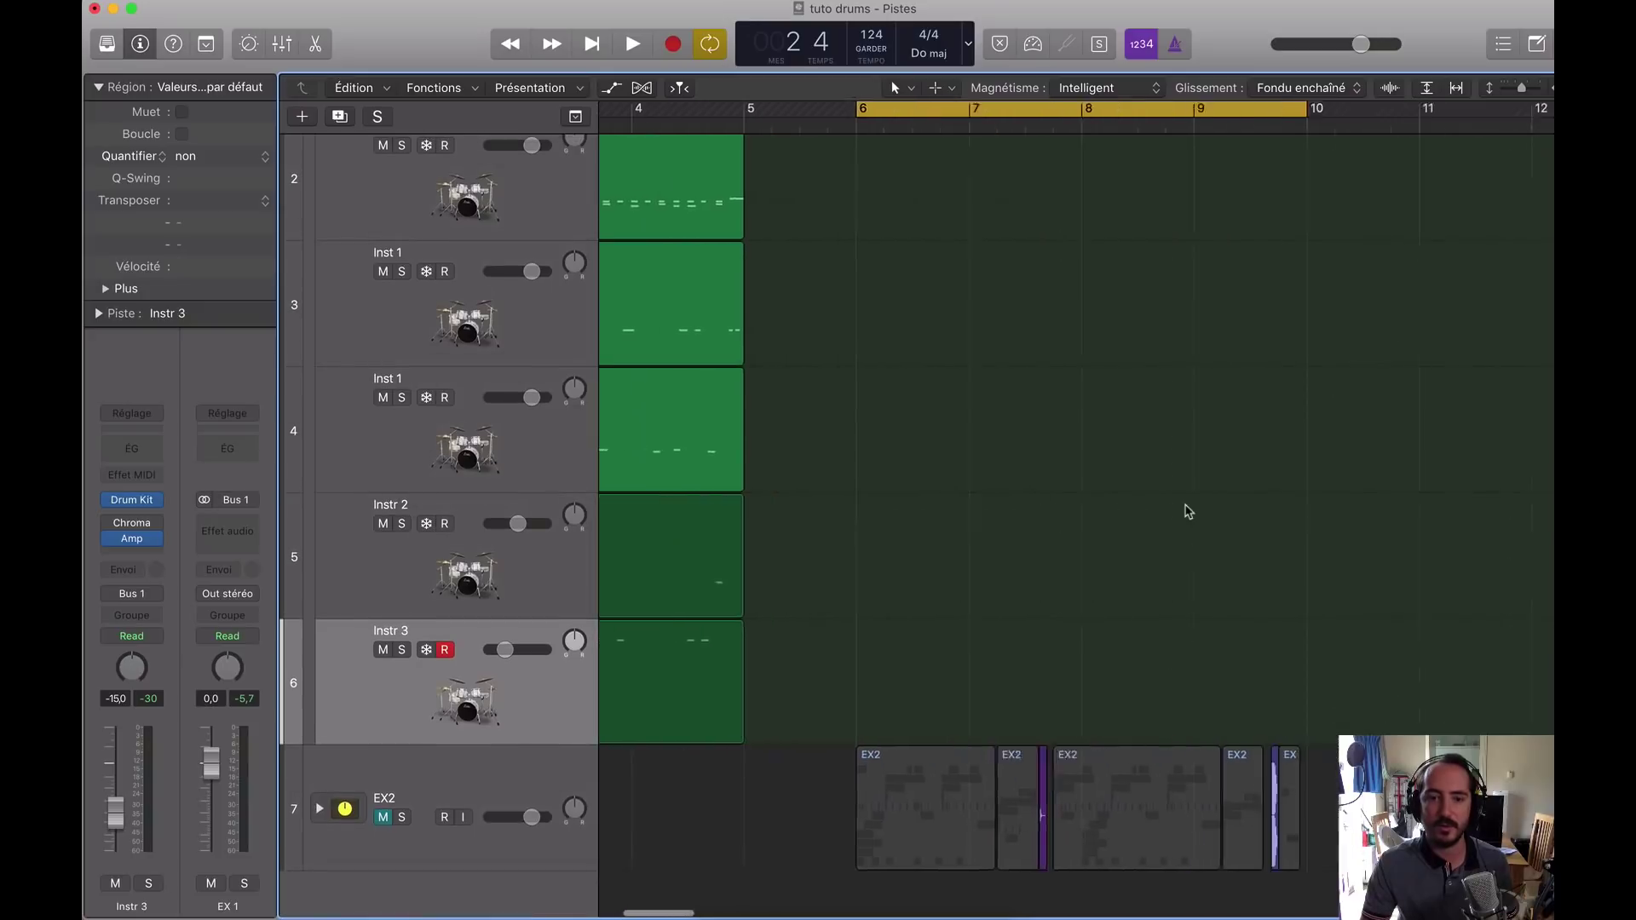
# Step: Solo the EX2 stack, play it, and expand it to show its individual tracks
pyautogui.click(401, 819)
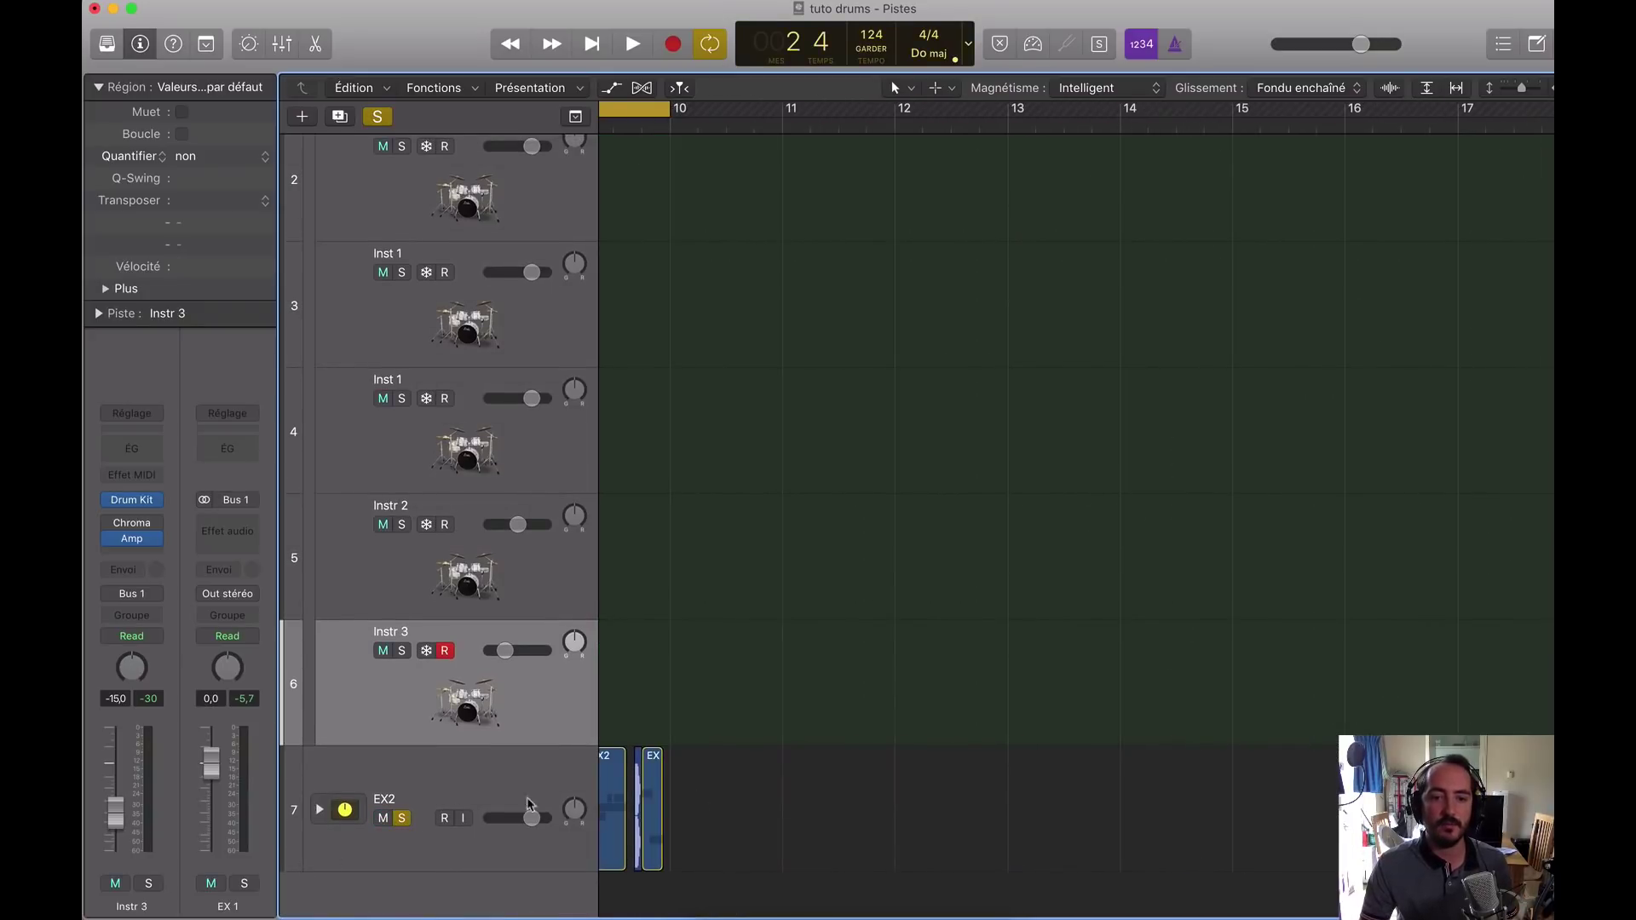
pyautogui.press('space')
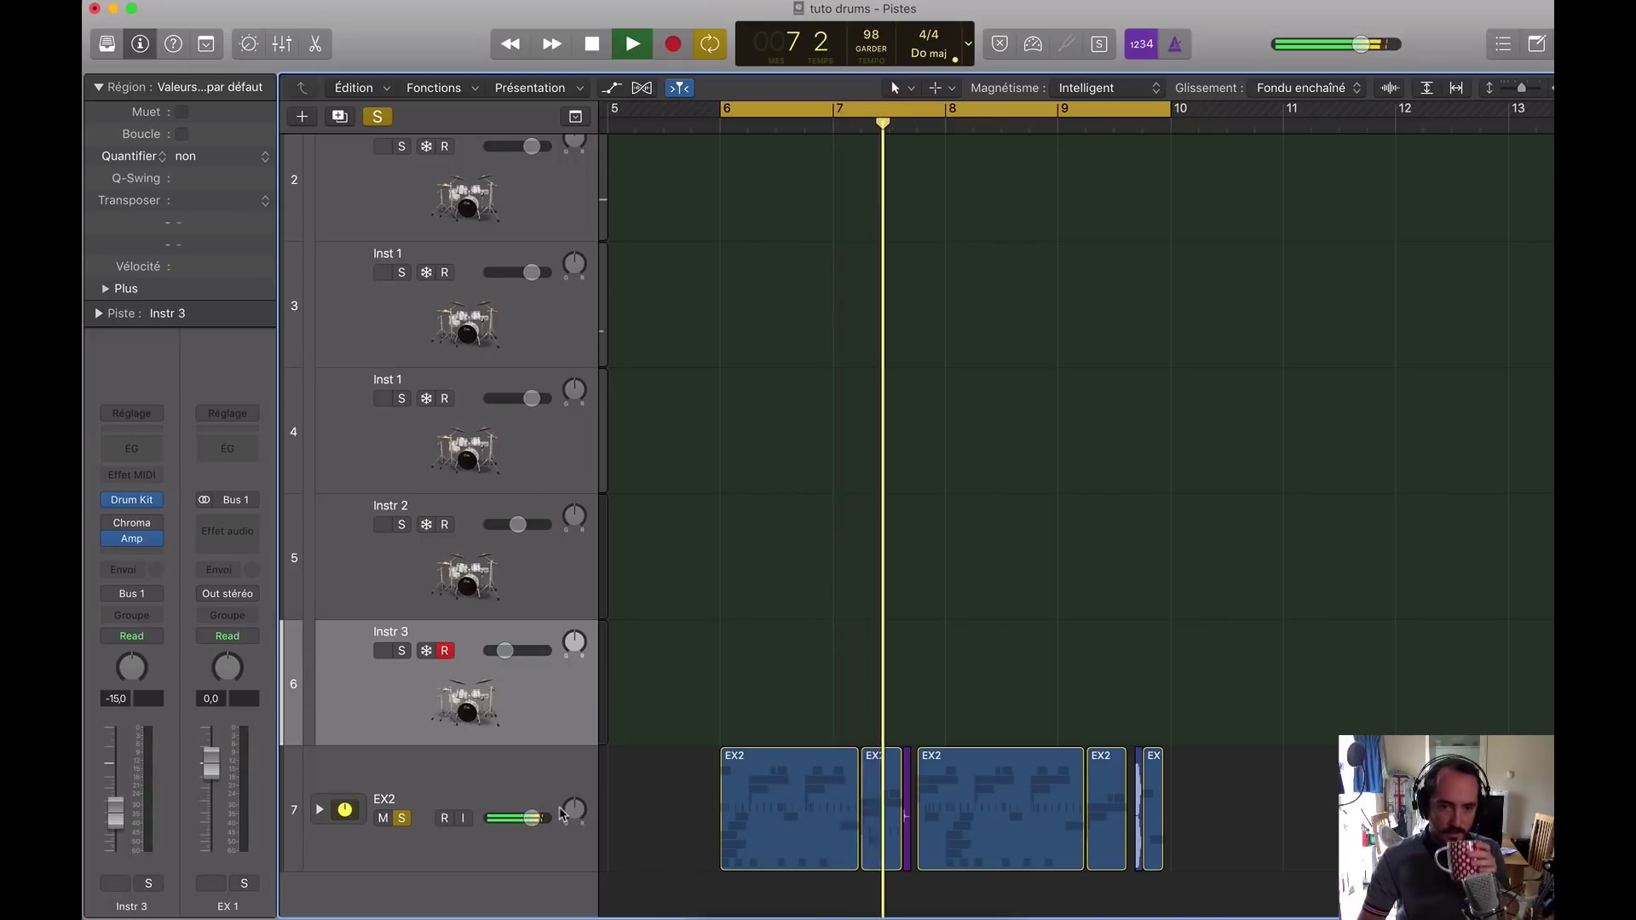
pyautogui.click(319, 811)
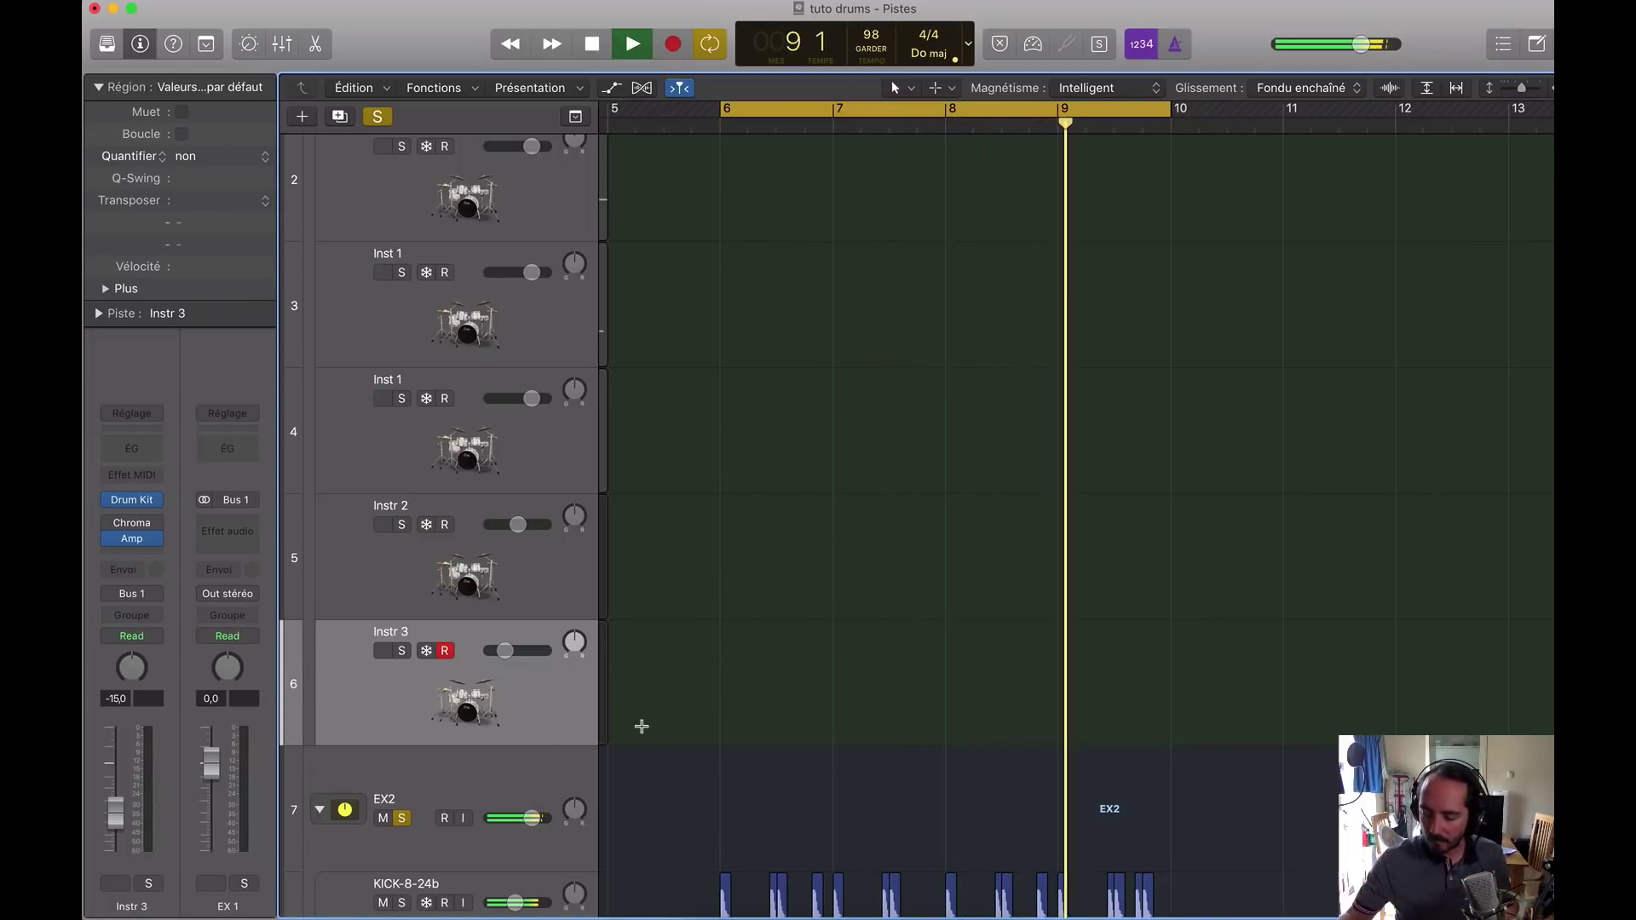
pyautogui.scroll(-8, 936, 629)
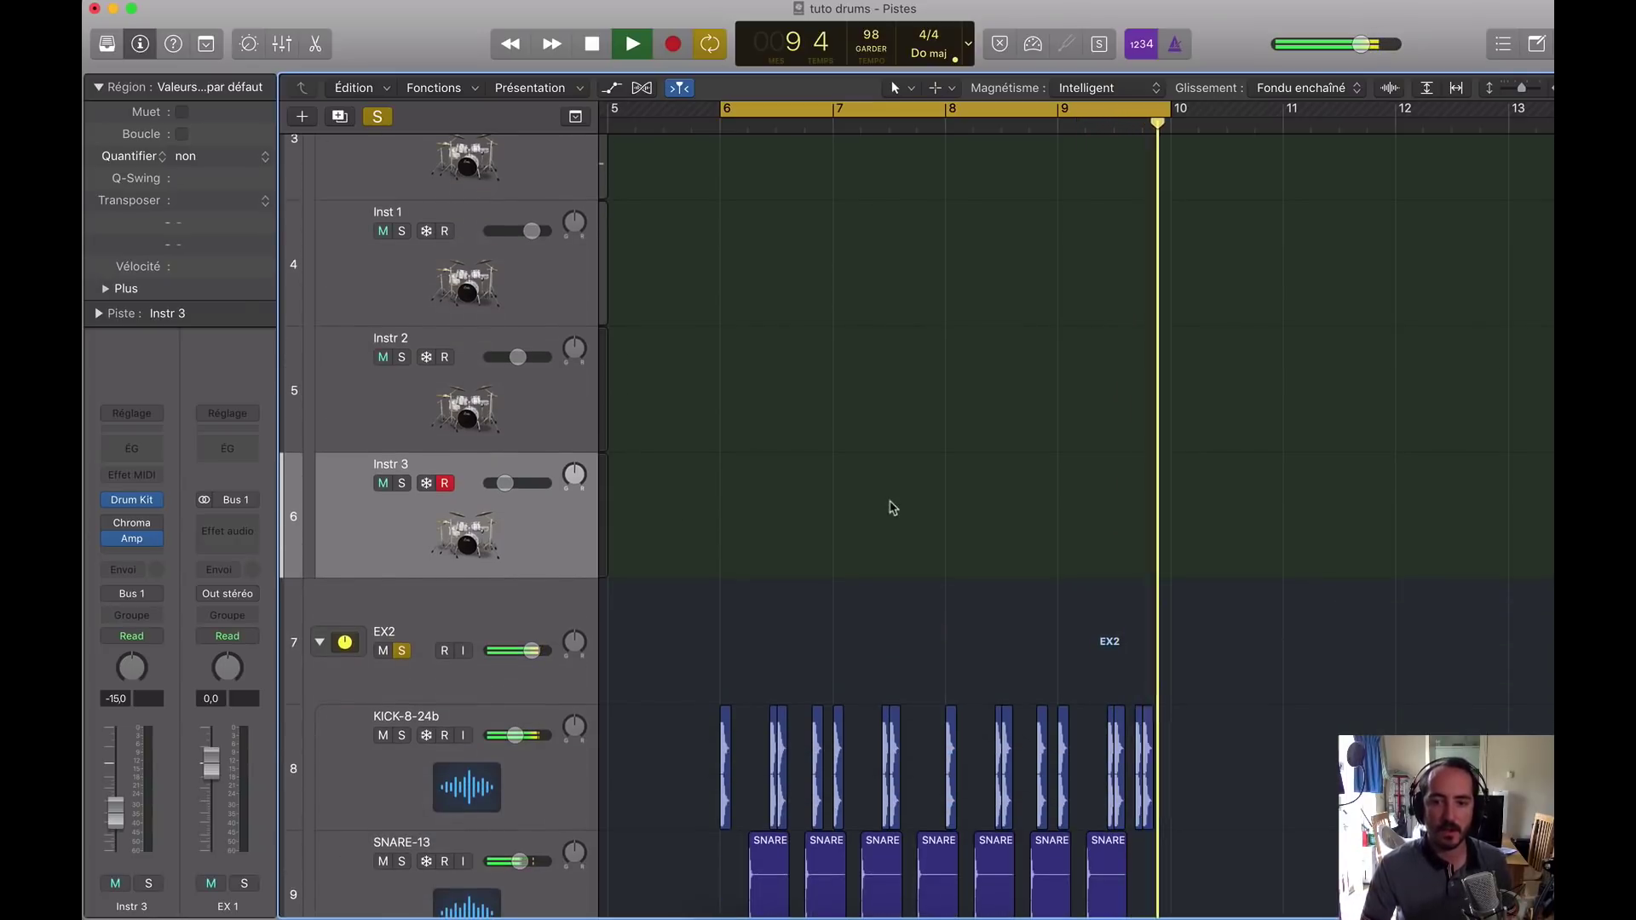
pyautogui.scroll(-5, 664, 436)
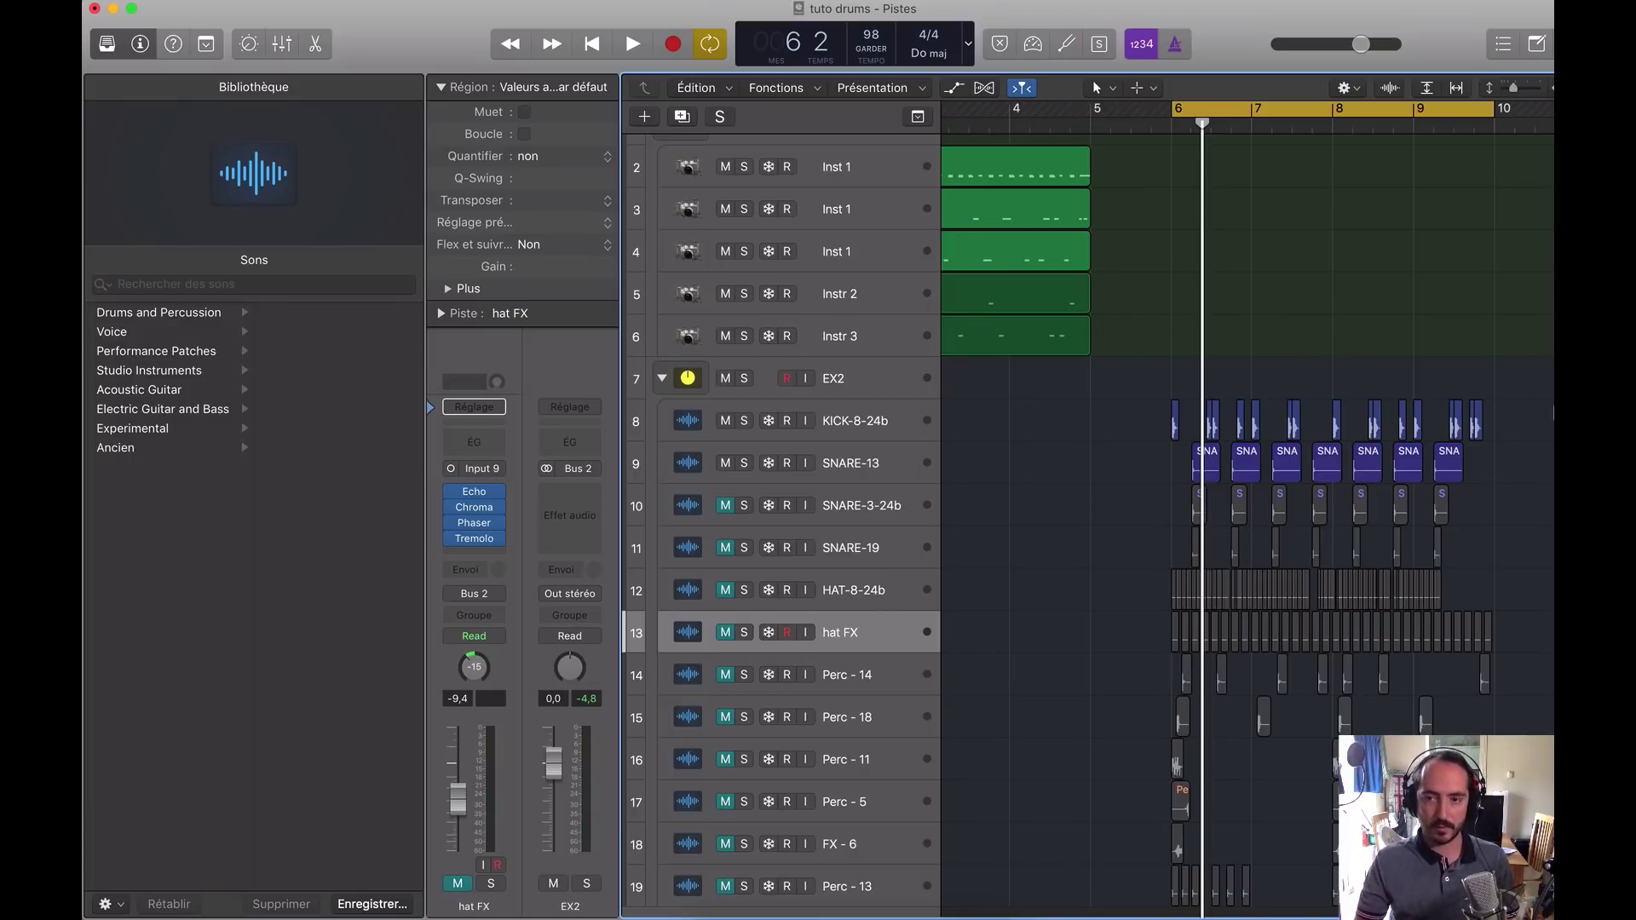
# Step: Hide the sound library and play the EX2 groove with only KICK-8-24b and SNARE-13 unmuted
pyautogui.press('y')
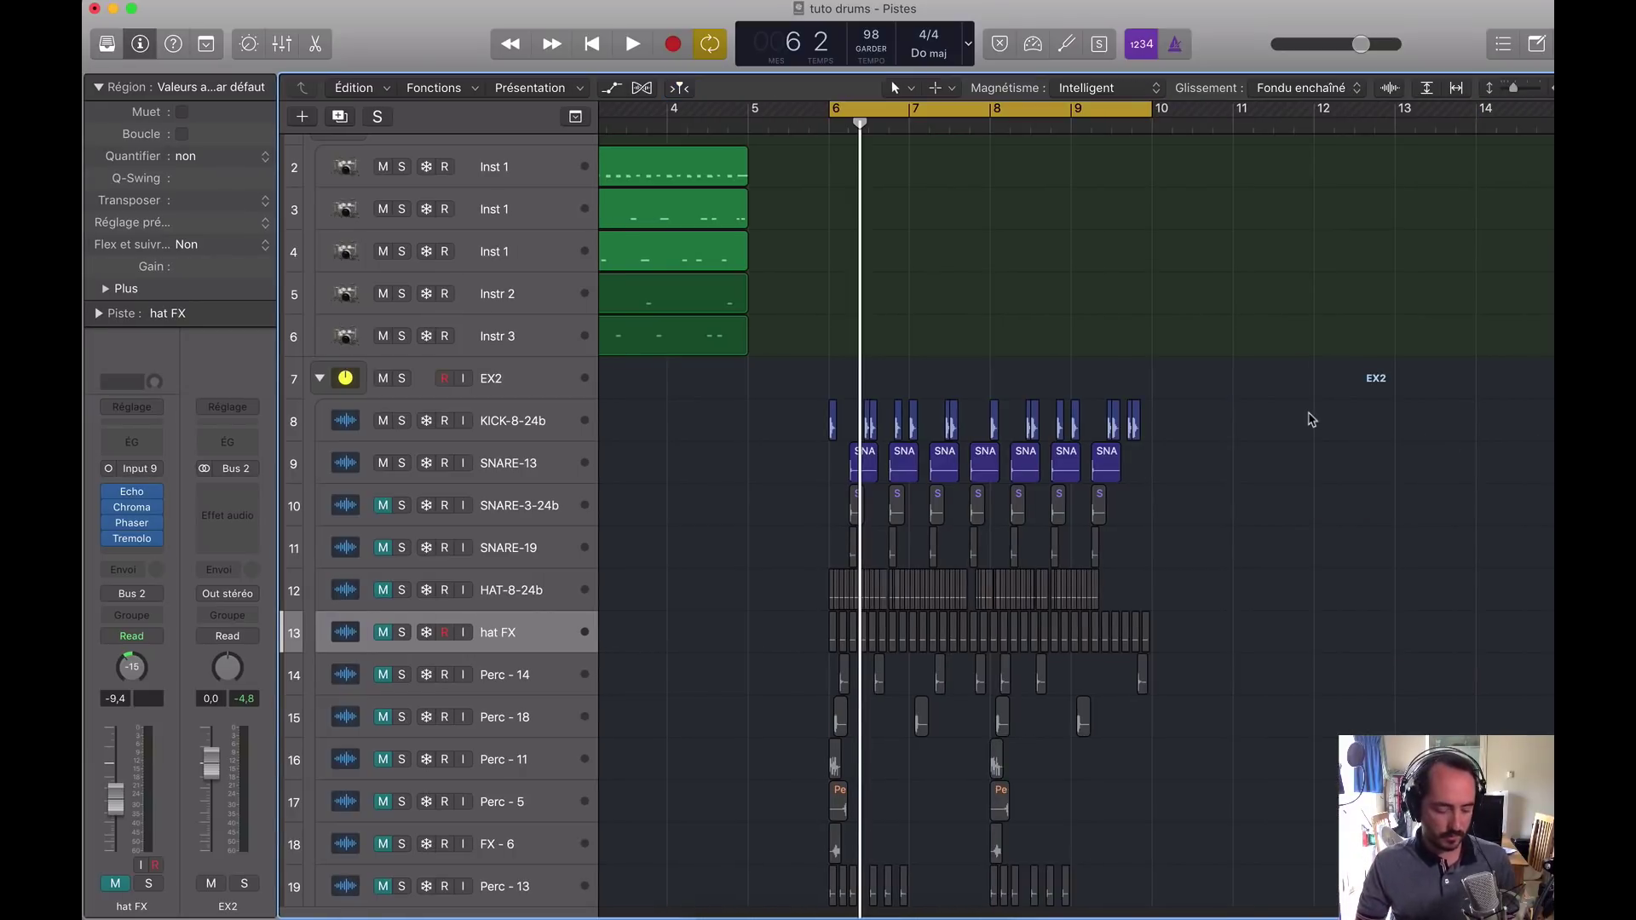
pyautogui.scroll(3, 1312, 419)
pyautogui.scroll(-3, 1312, 419)
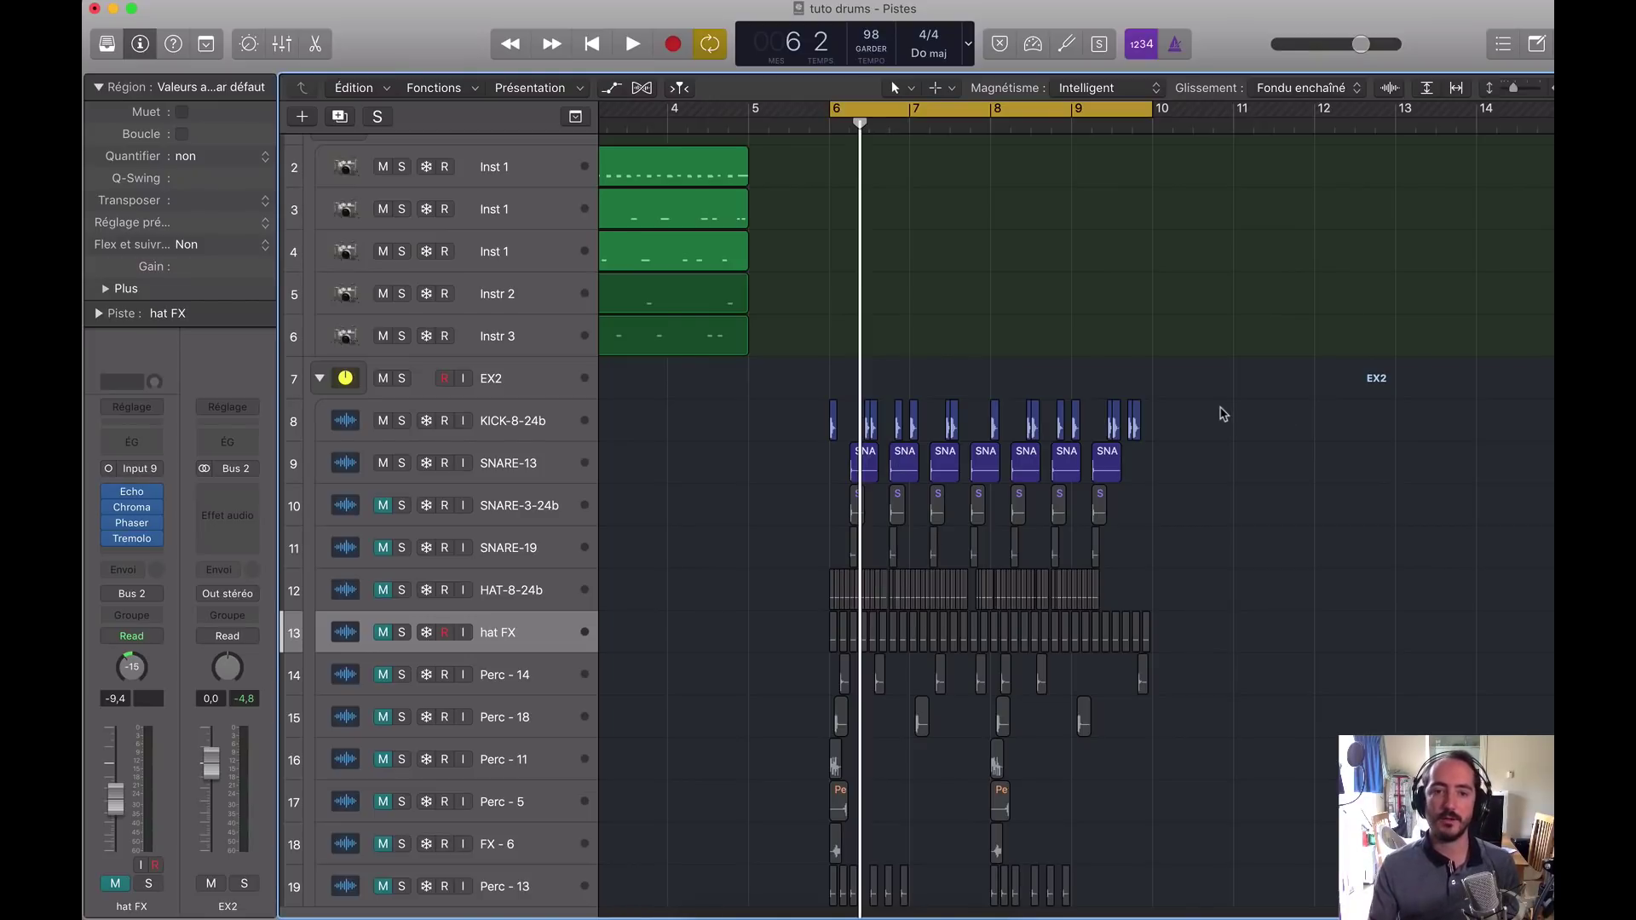
pyautogui.press('space')
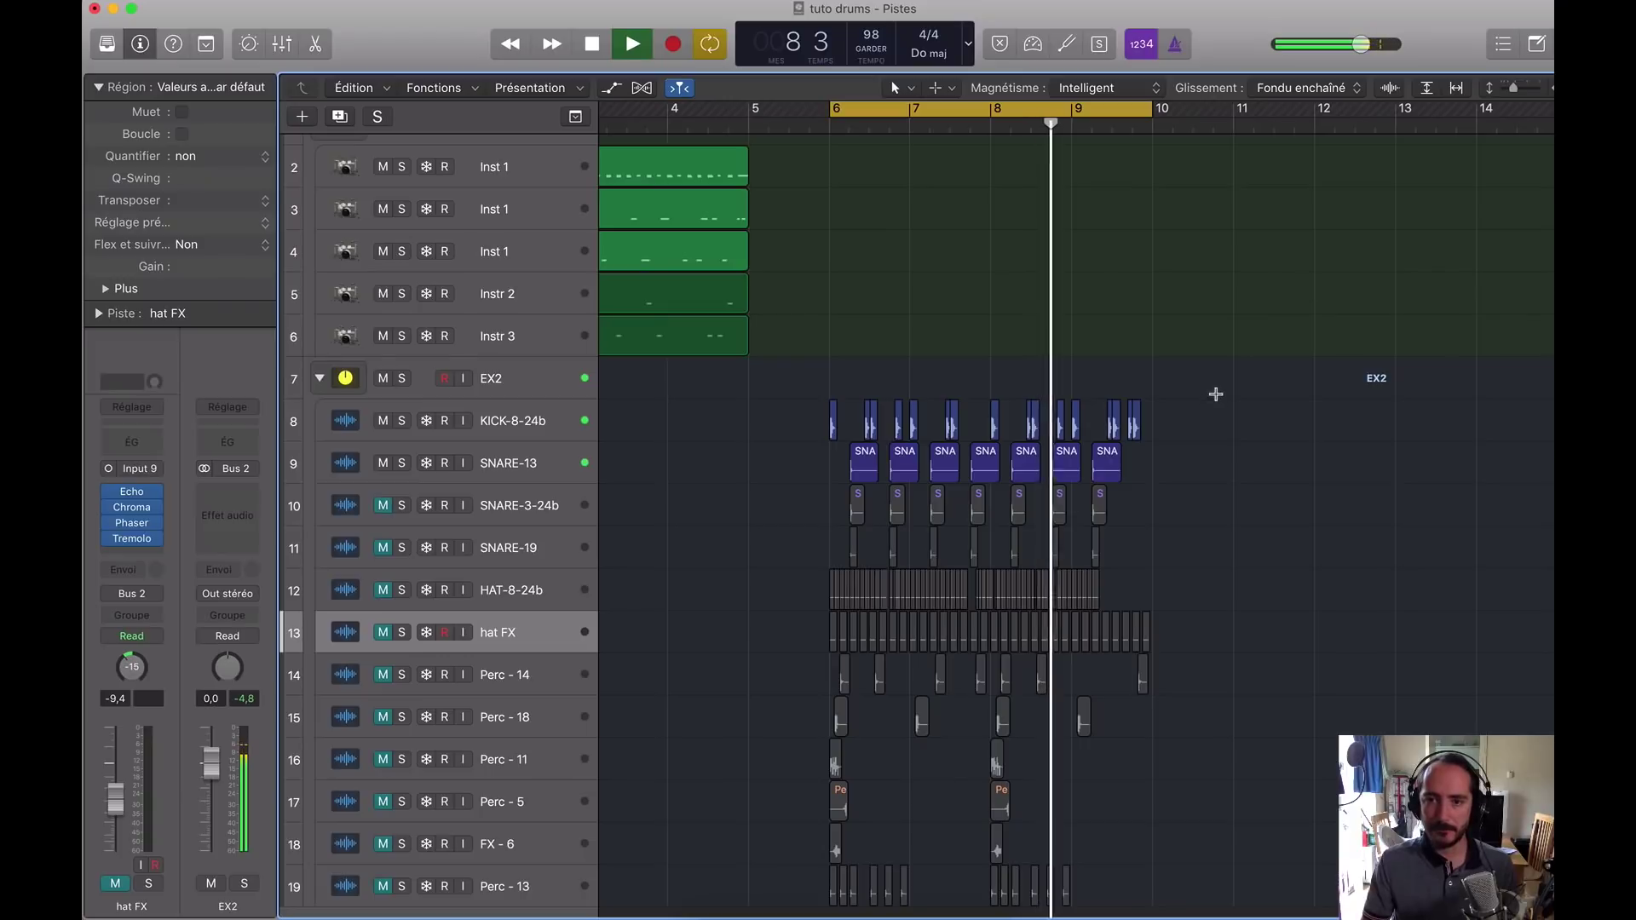
# Step: Zoom in on the KICK-8-24b and SNARE-13 regions to examine their pattern, and stop playback
pyautogui.moveTo(1210, 399); pyautogui.dragTo(805, 475)
pyautogui.press('z')
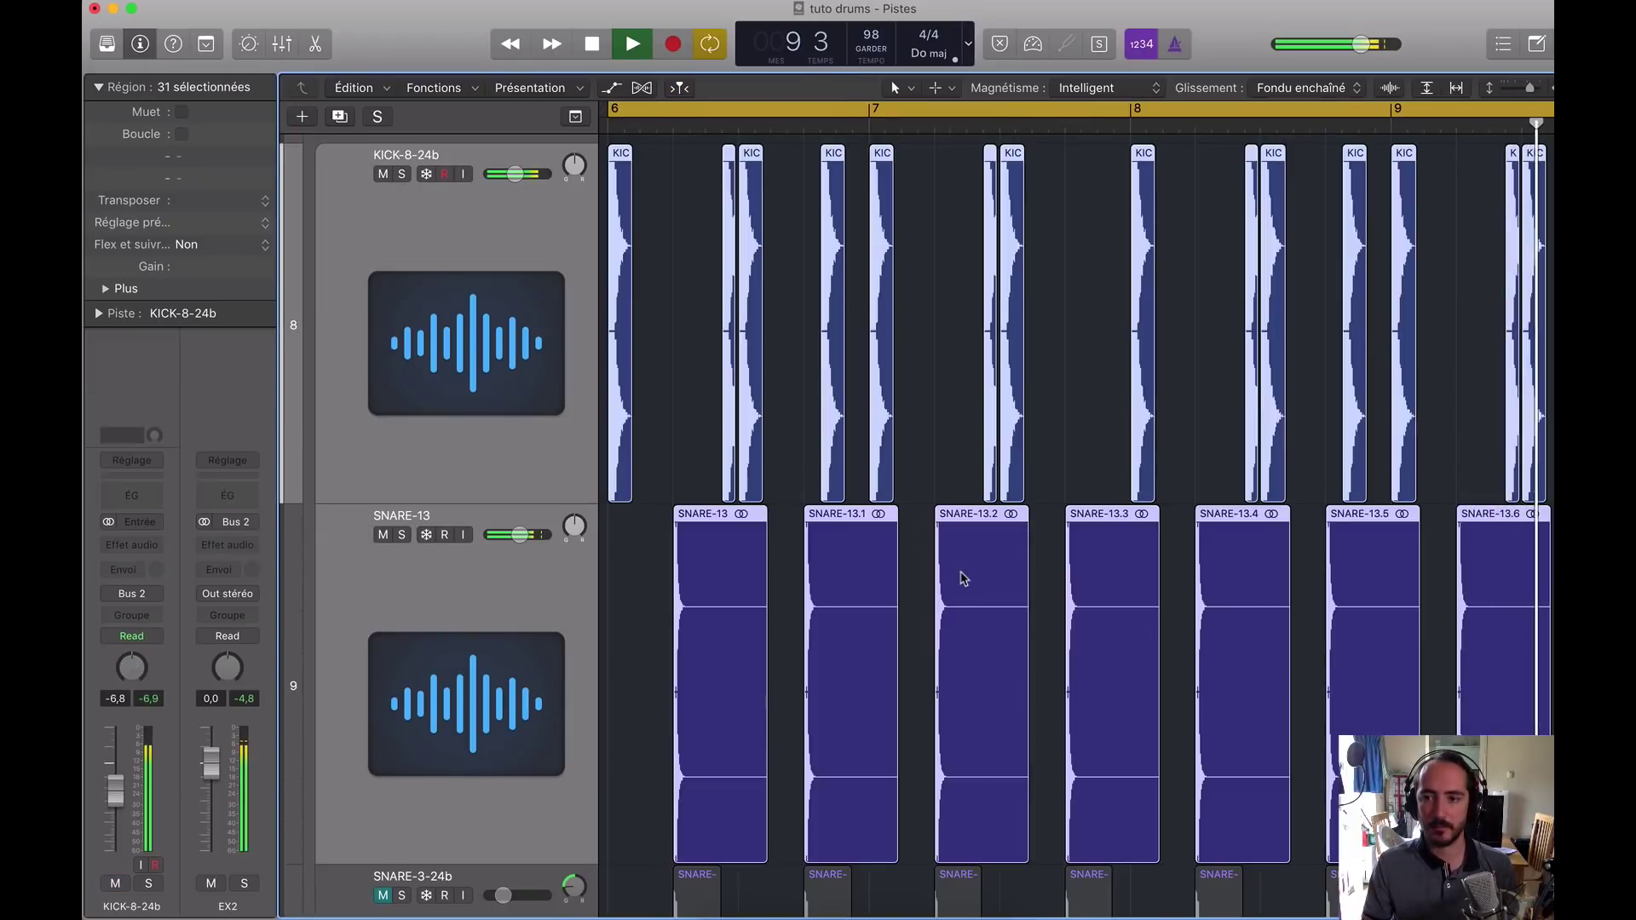
pyautogui.press('super+Right')
pyautogui.click(649, 558)
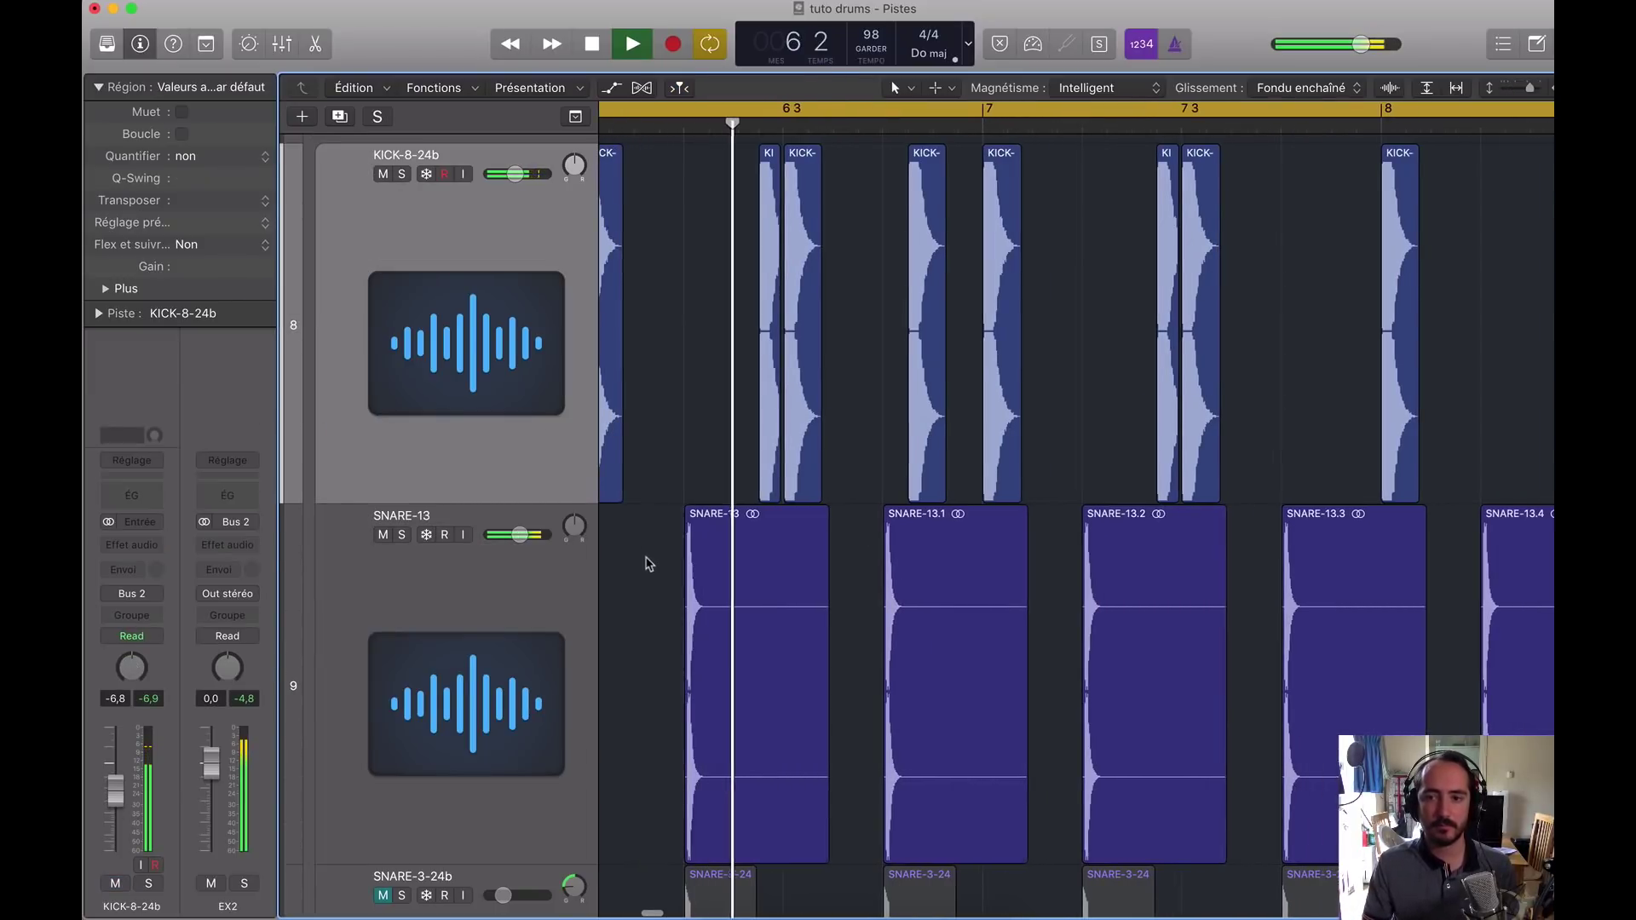
pyautogui.press('space')
pyautogui.hscroll(-3, 652, 564)
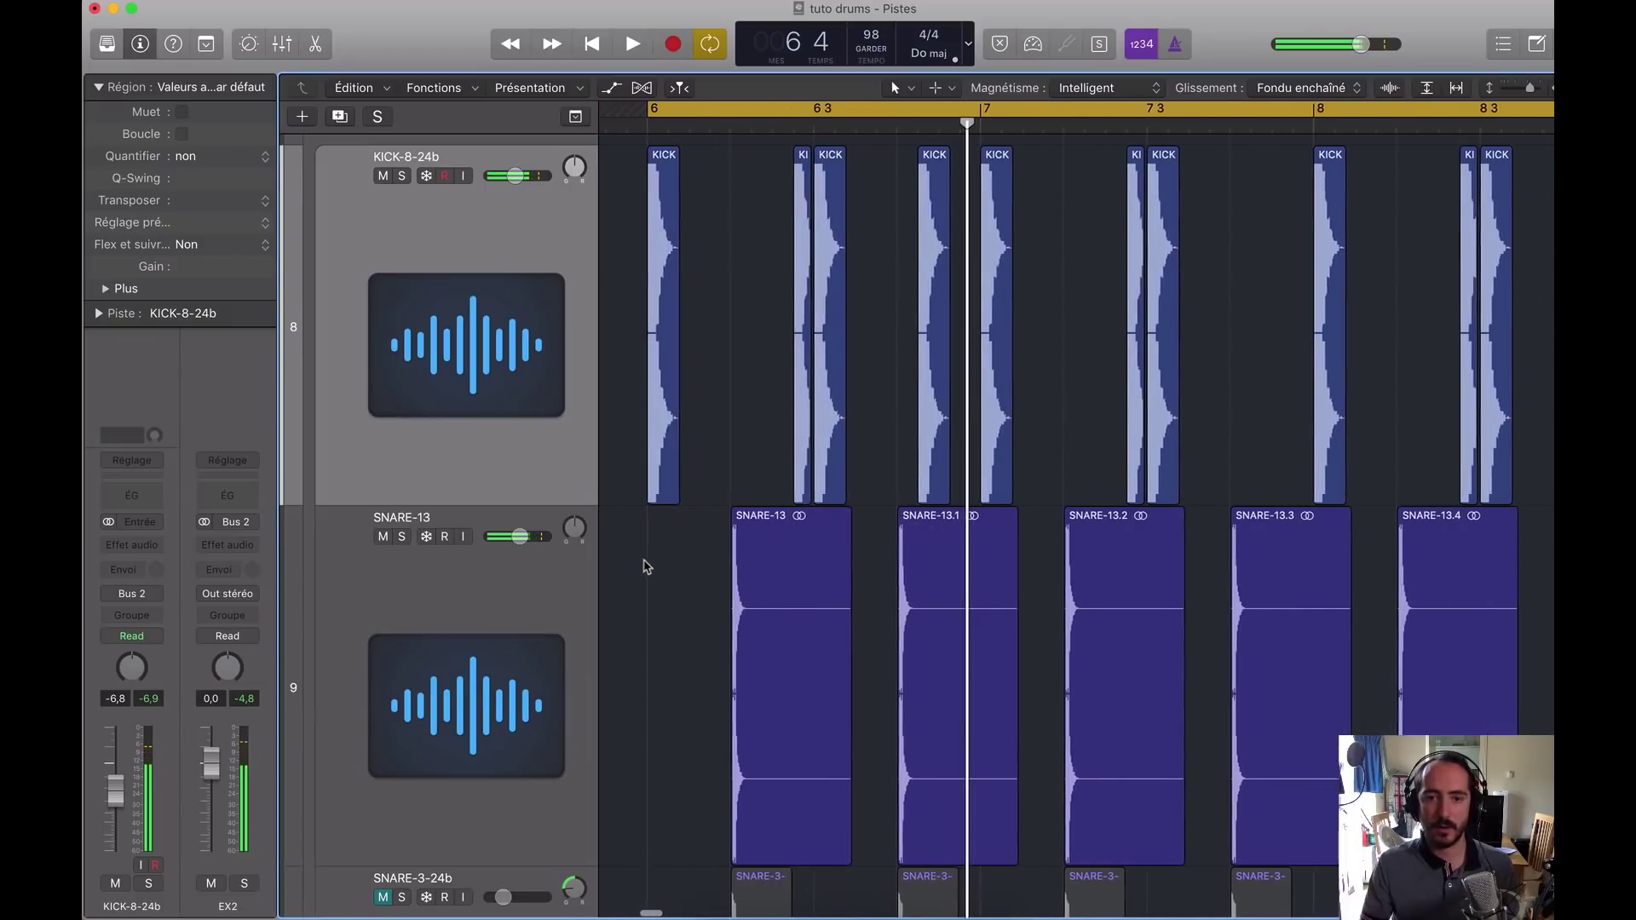
# Step: Select the SNARE-3-24b track and its regions to compare them with the SNARE-13 hits
pyautogui.press('super+Left')
pyautogui.scroll(-2, 660, 567)
pyautogui.scroll(-3, 664, 568)
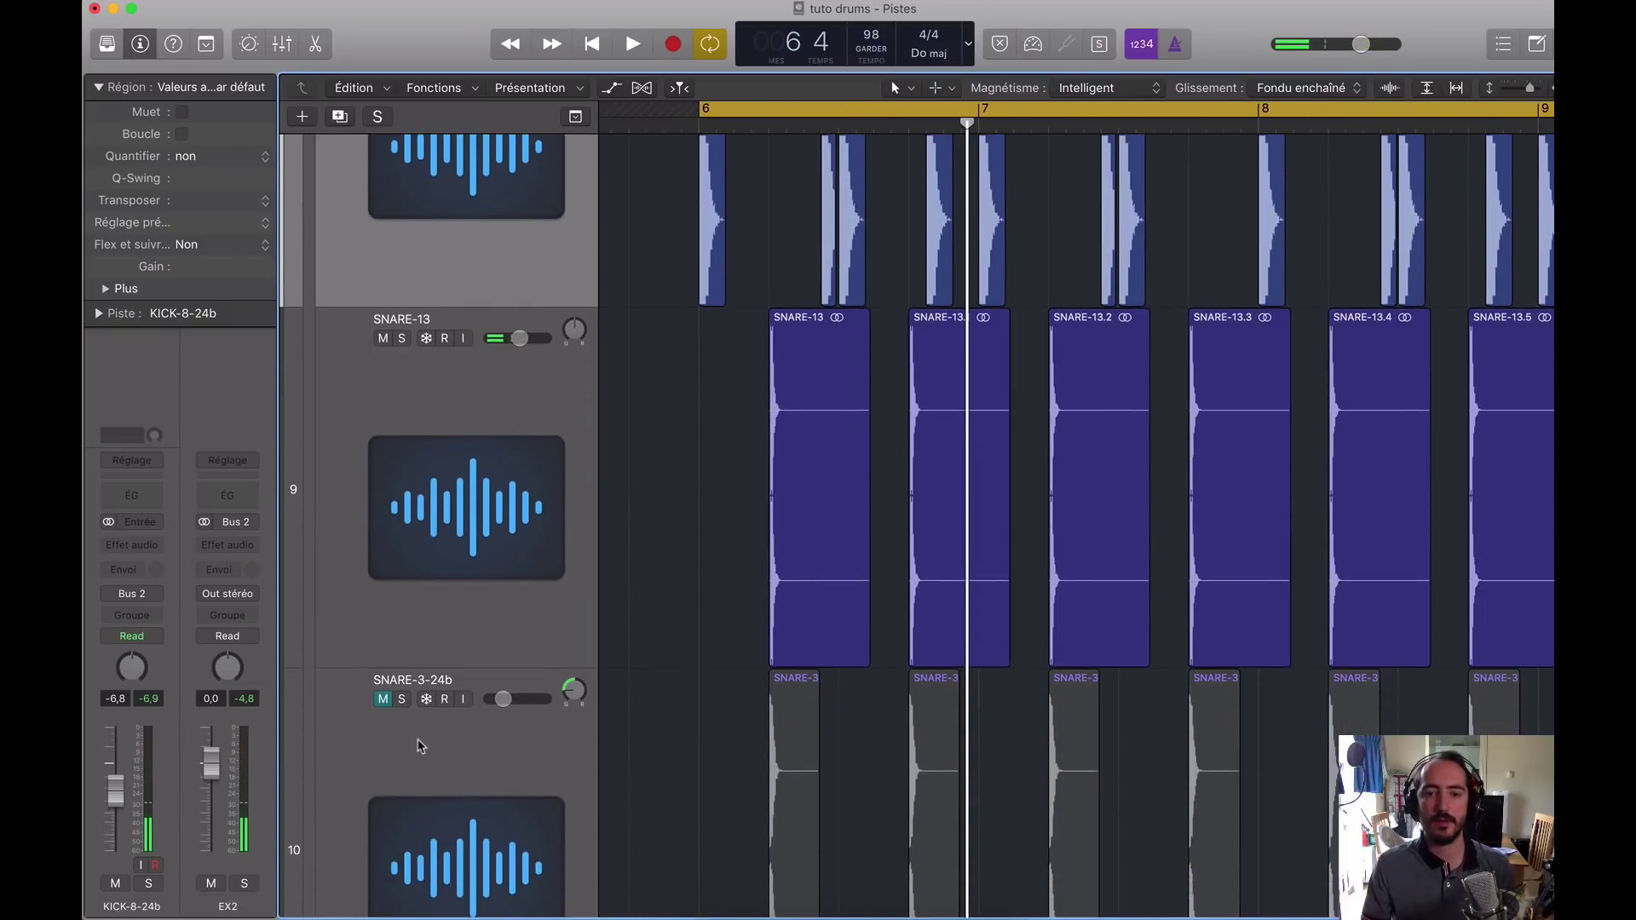
pyautogui.click(466, 795)
pyautogui.scroll(-2, 466, 795)
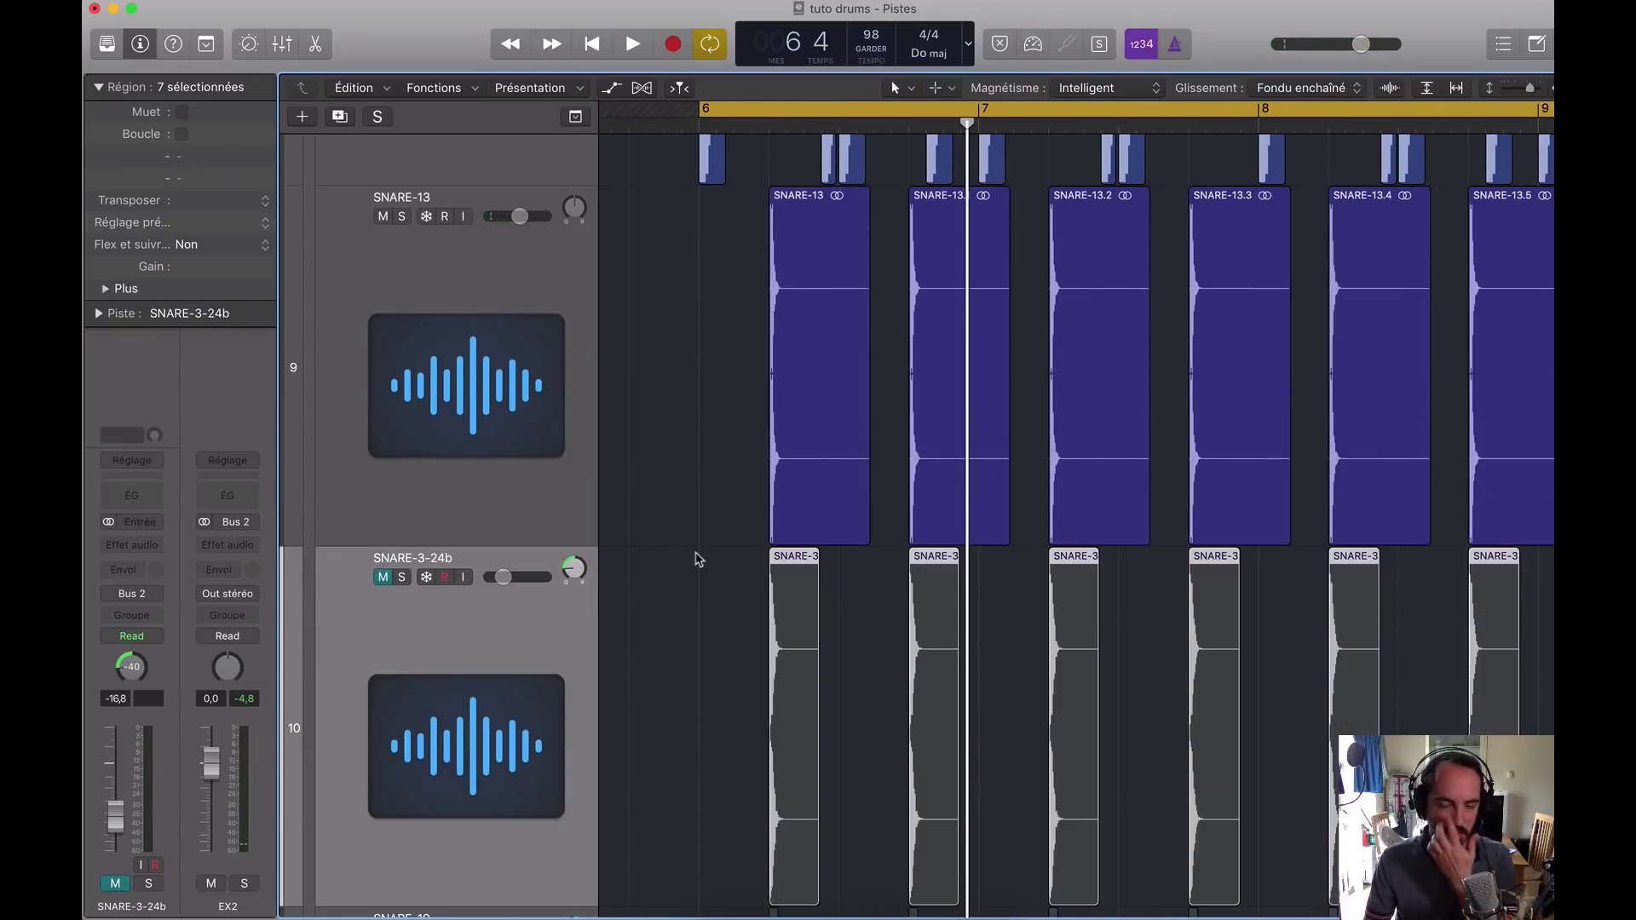
pyautogui.scroll(-1, 696, 559)
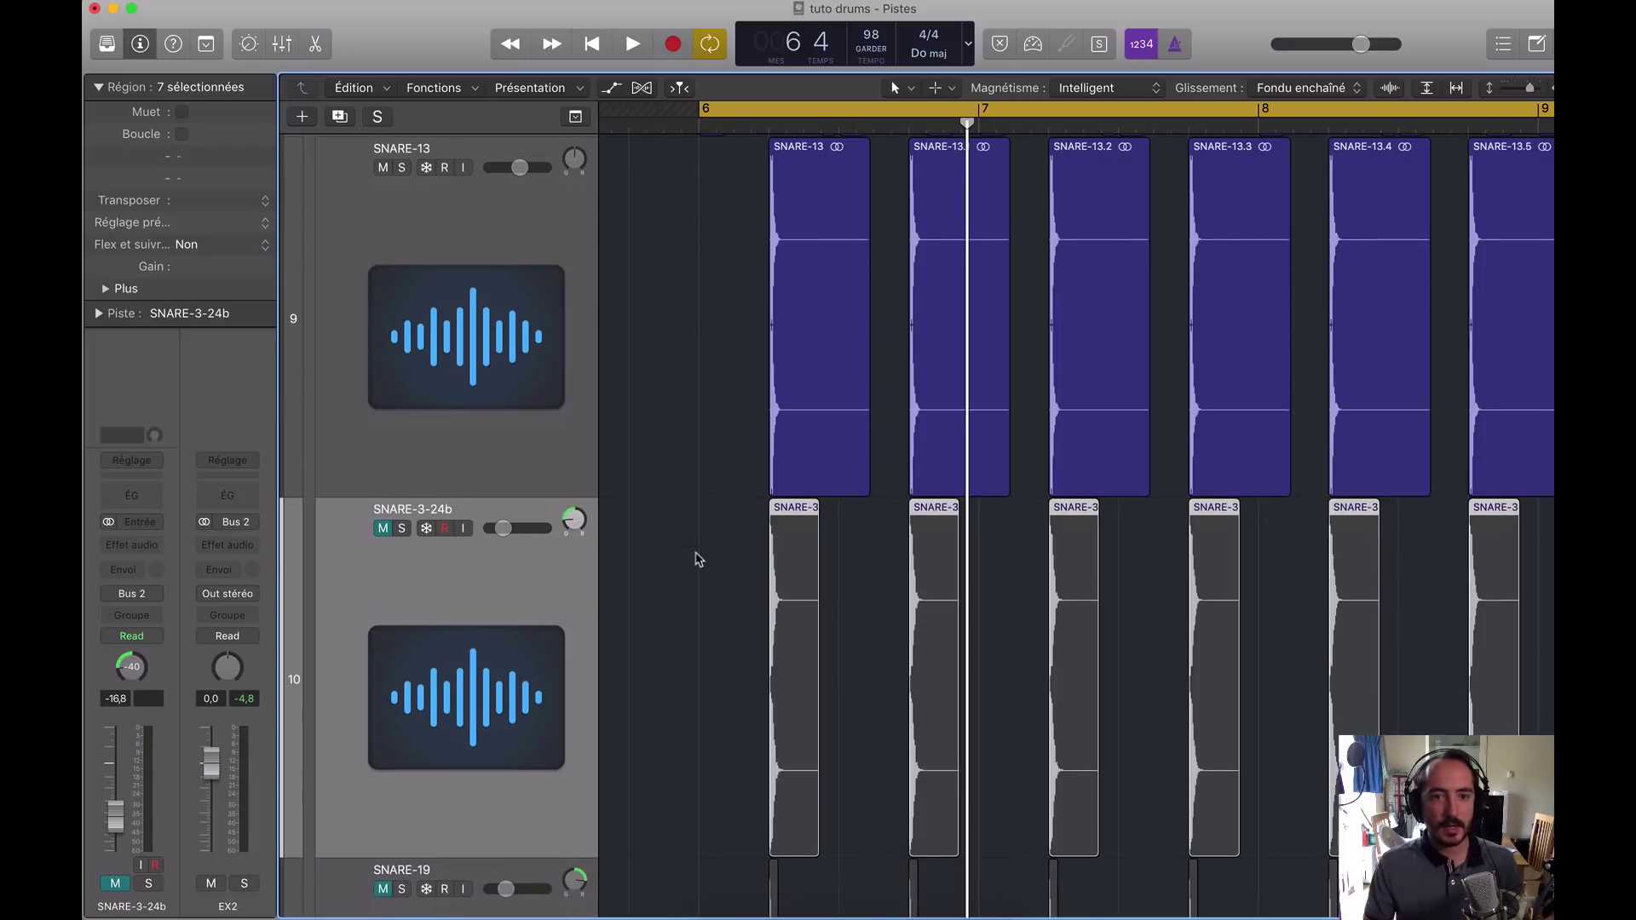
# Step: Solo the SNARE-3-24b track, deselect its regions, and audition this snare layer on its own
pyautogui.click(401, 528)
pyautogui.press('super+Up')
pyautogui.press('super+Up')
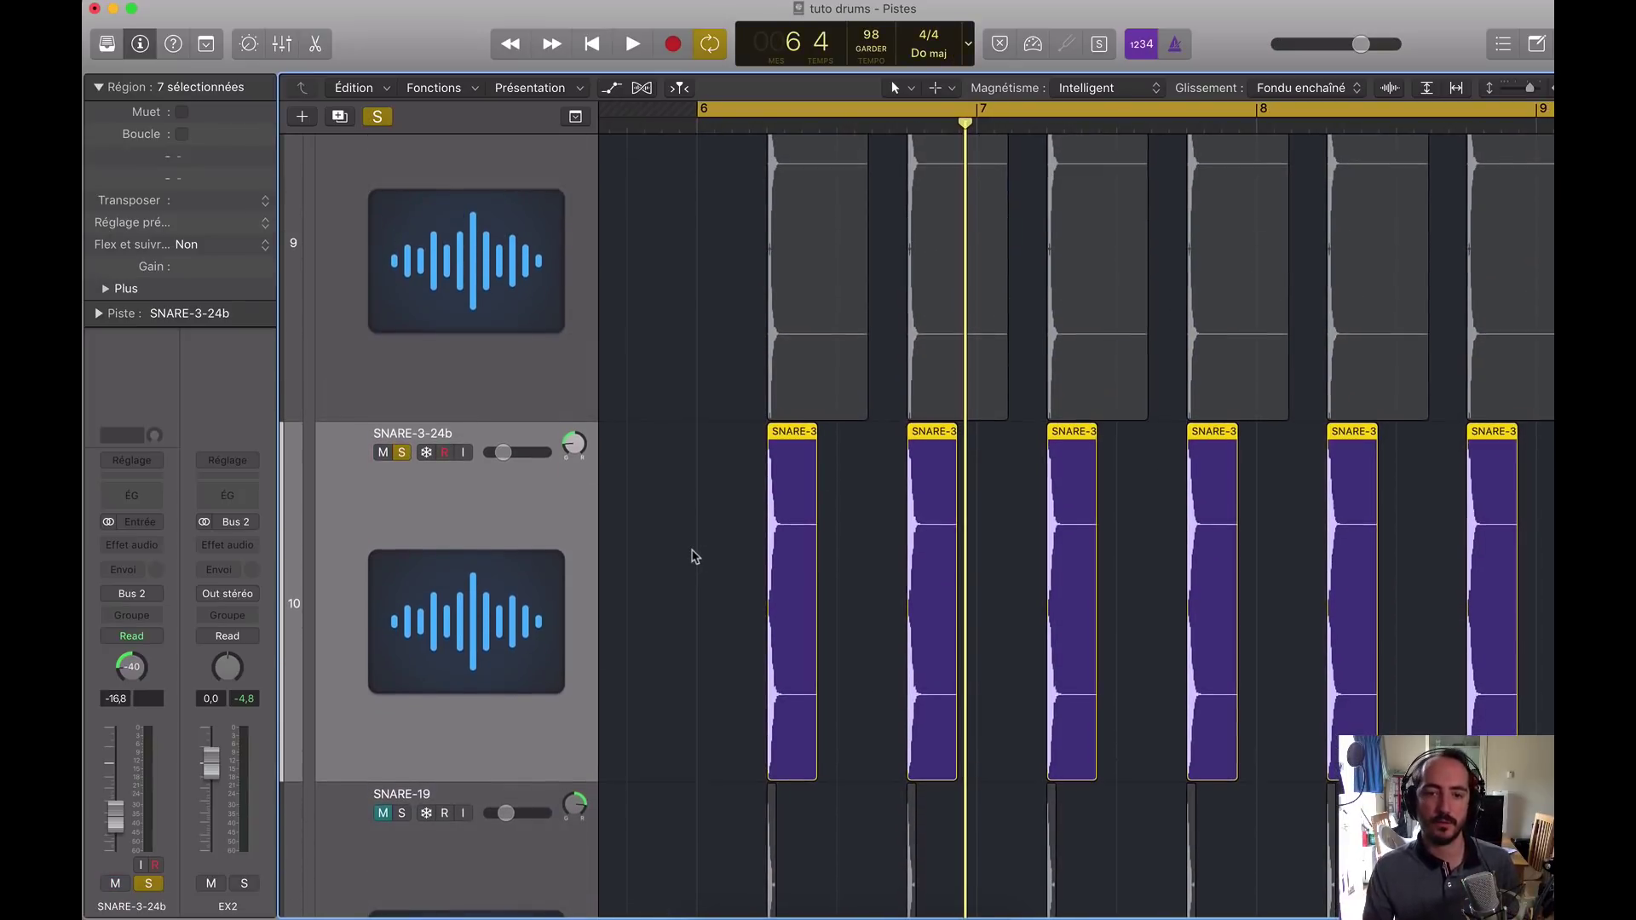
pyautogui.click(683, 460)
pyautogui.press('z')
pyautogui.scroll(1, 1061, 596)
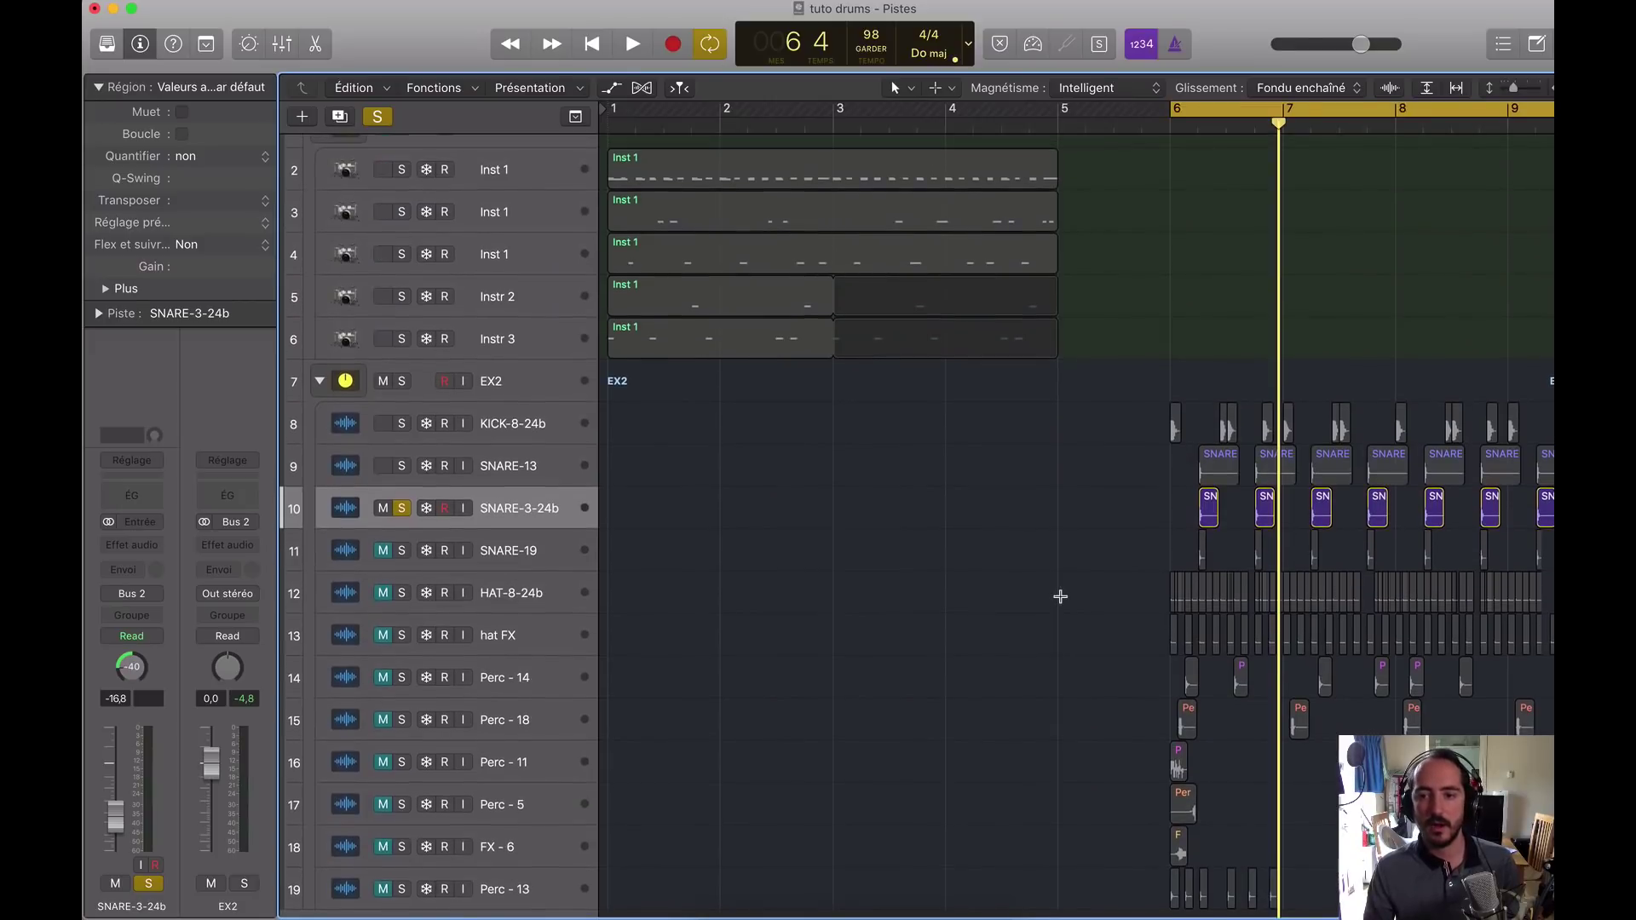
pyautogui.hscroll(3, 1021, 567)
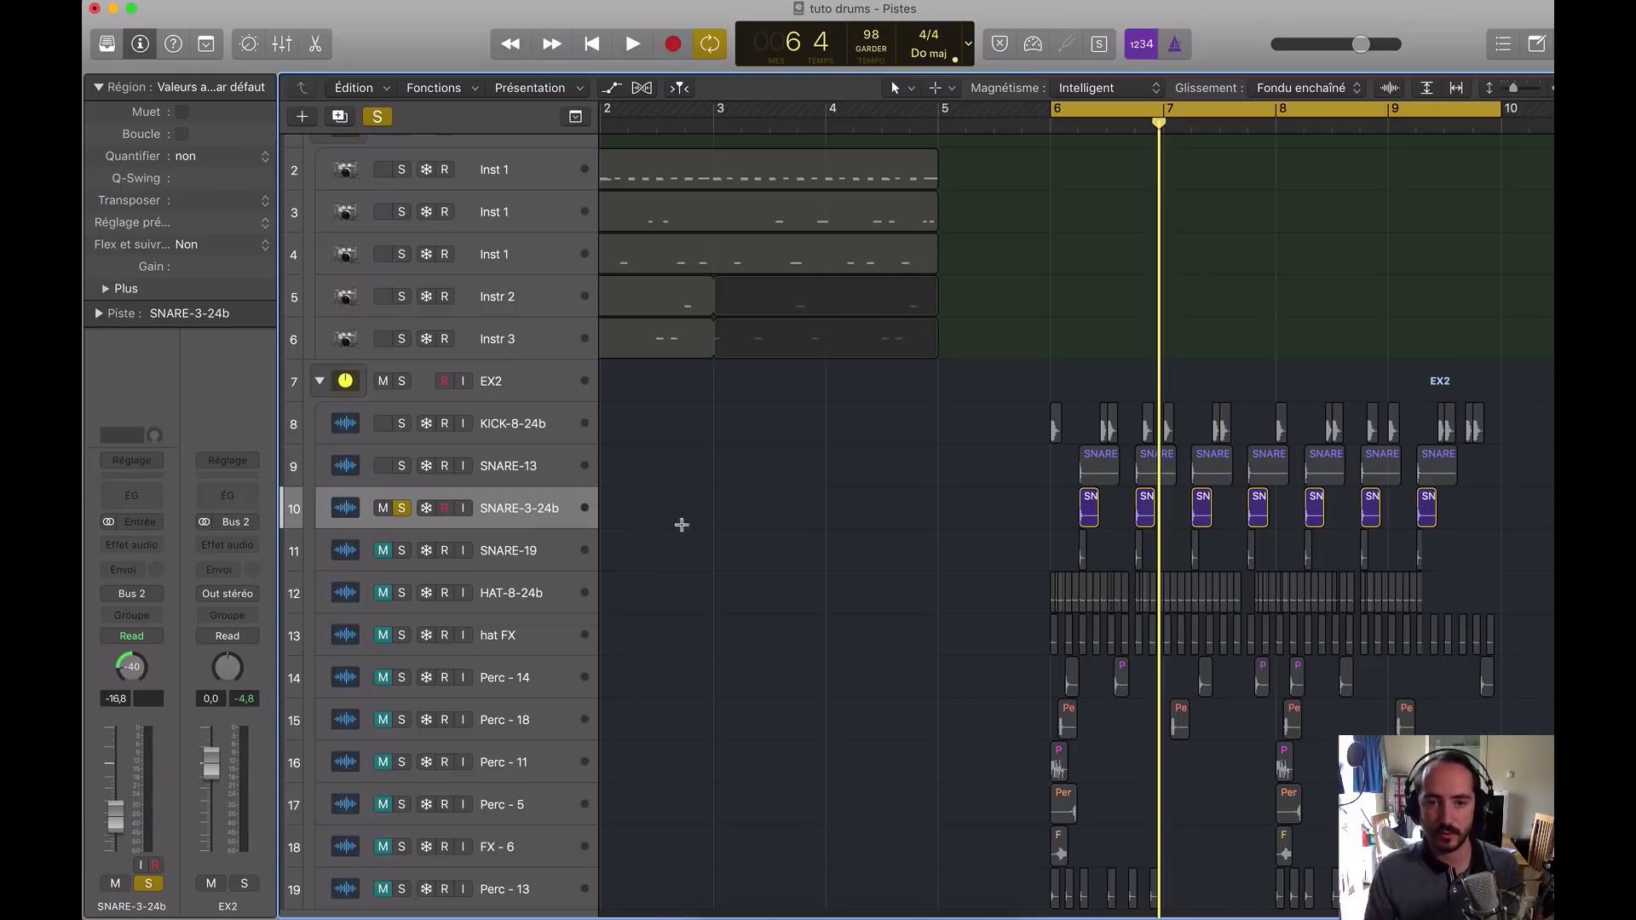
pyautogui.press('space')
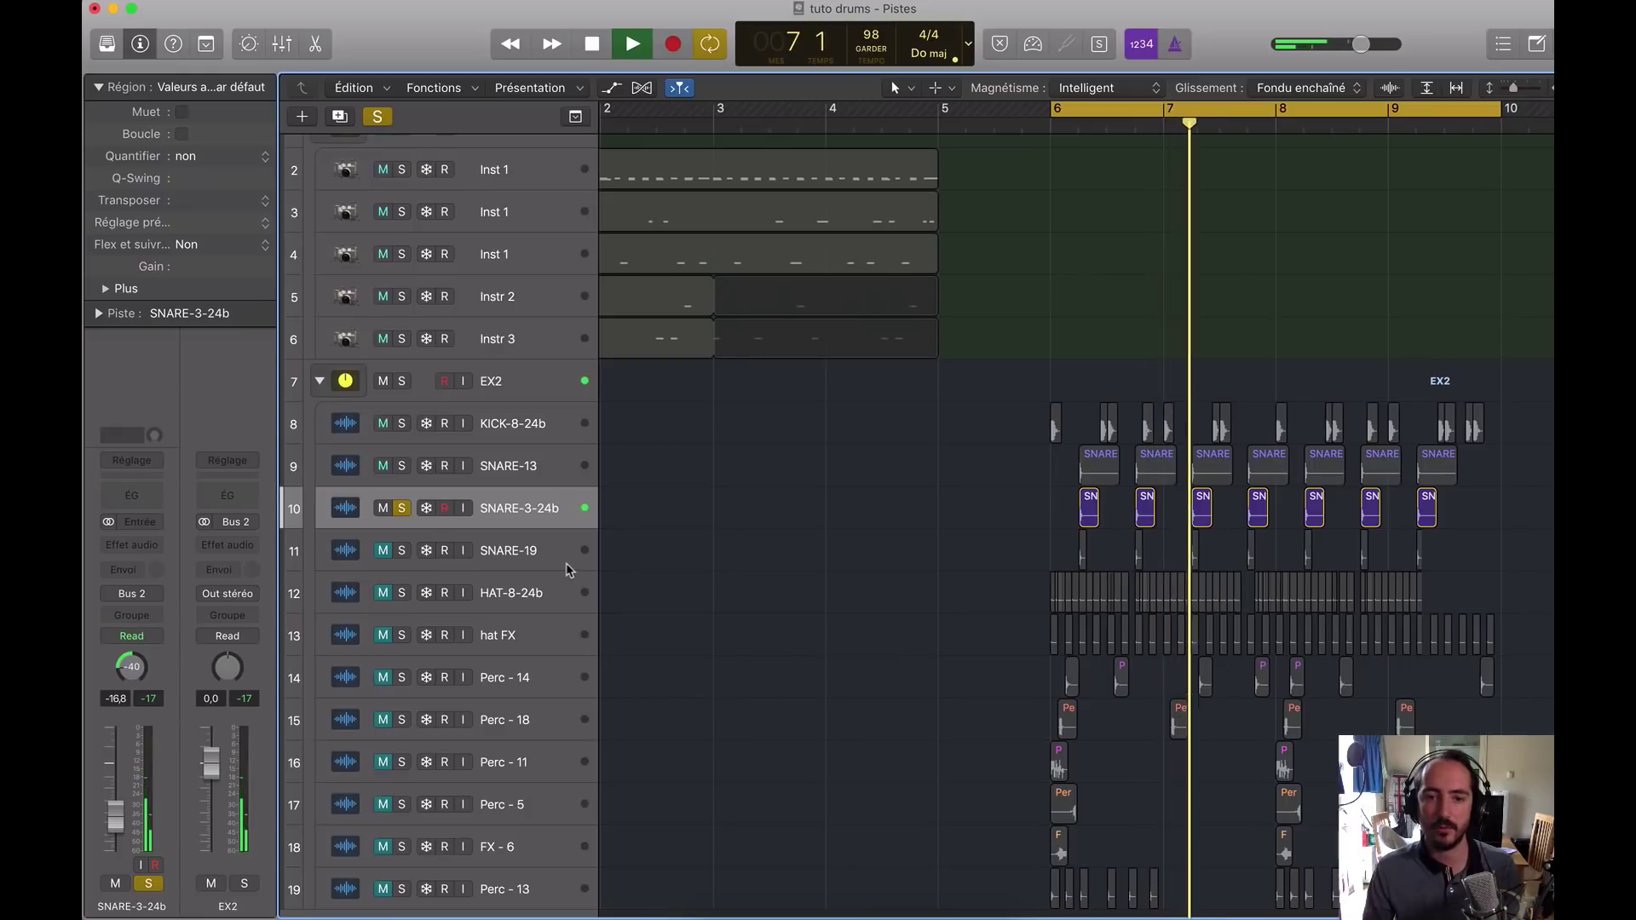
pyautogui.press('space')
# Step: Solo SNARE-19 alongside SNARE-3-24b during playback, and unsolo SNARE-3-24b to hear SNARE-19 alone
pyautogui.click(539, 550)
pyautogui.click(402, 550)
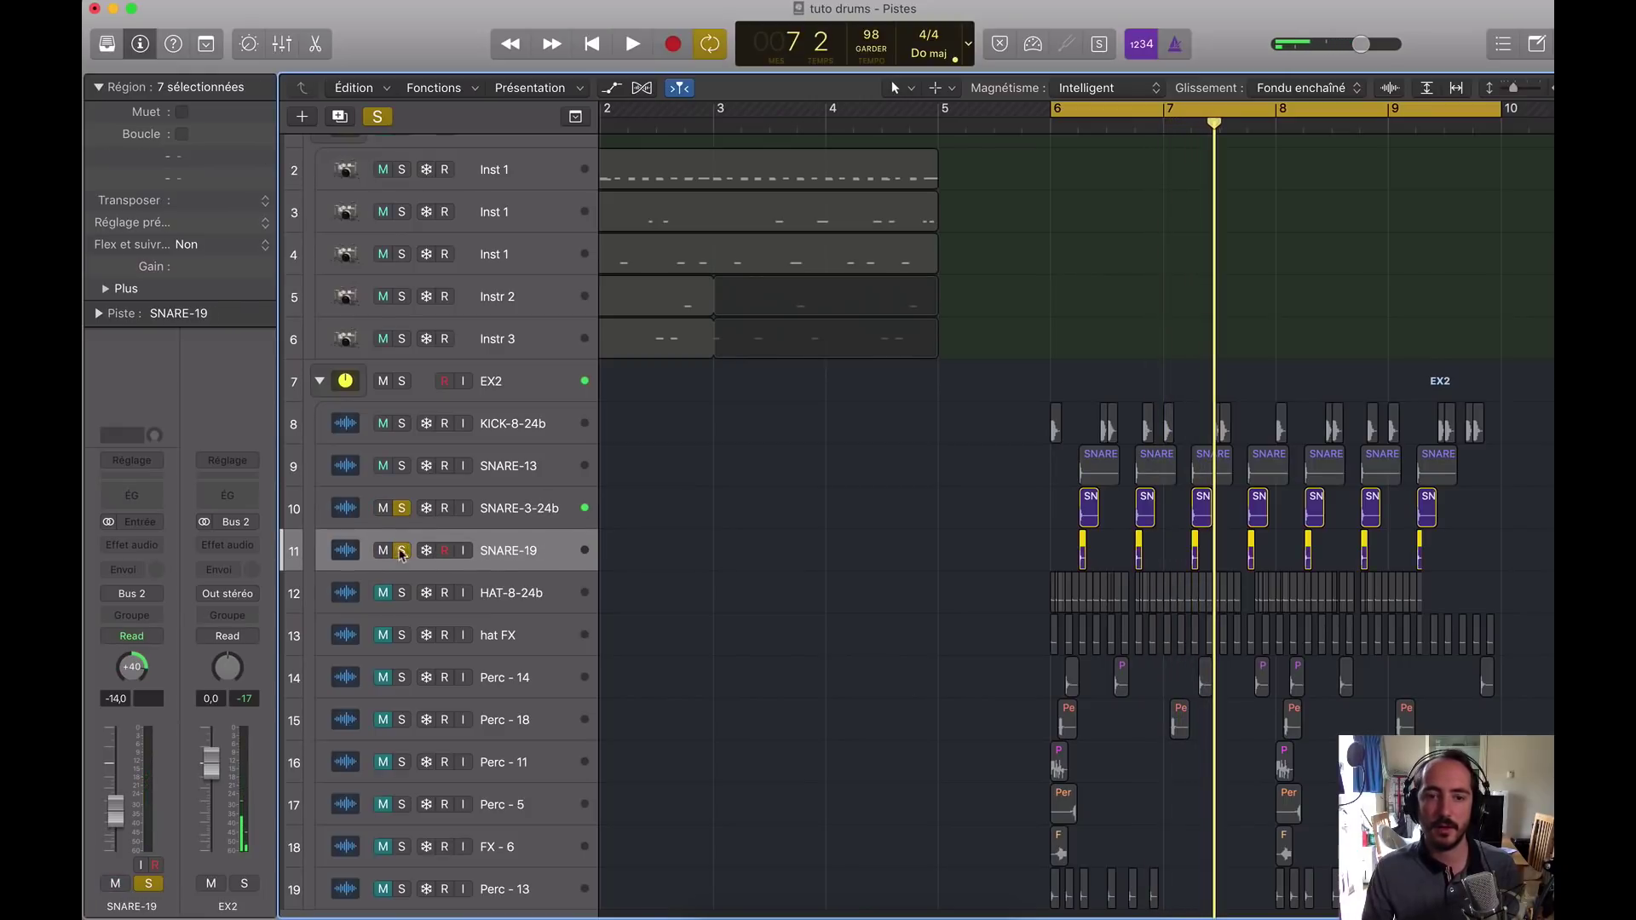
pyautogui.press('space')
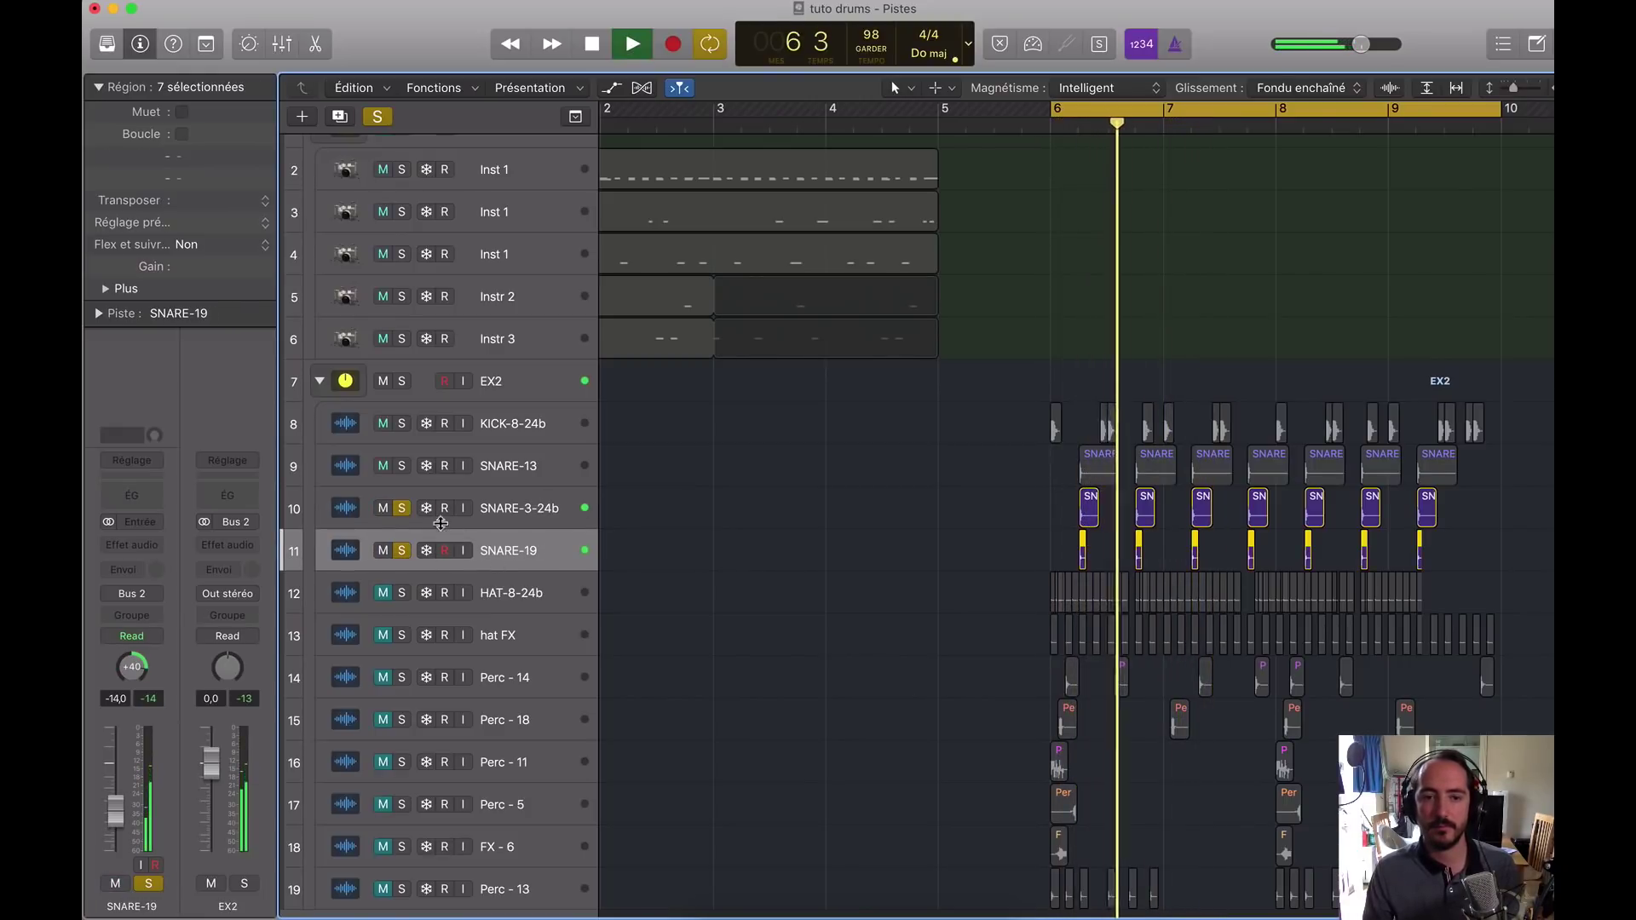
pyautogui.click(402, 509)
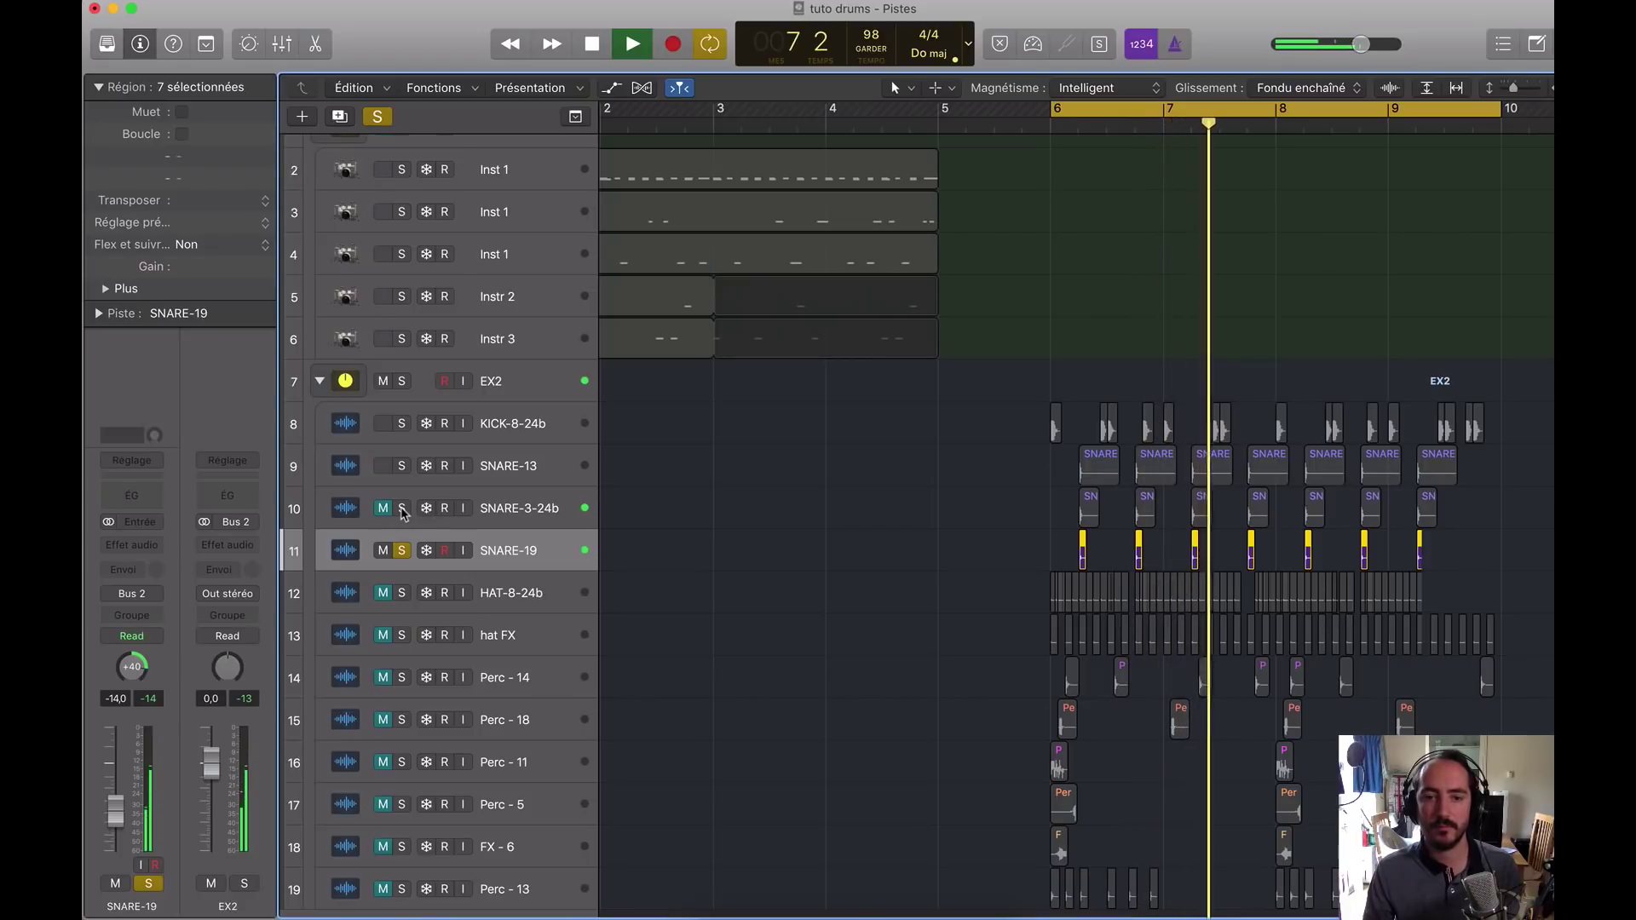
pyautogui.press('space')
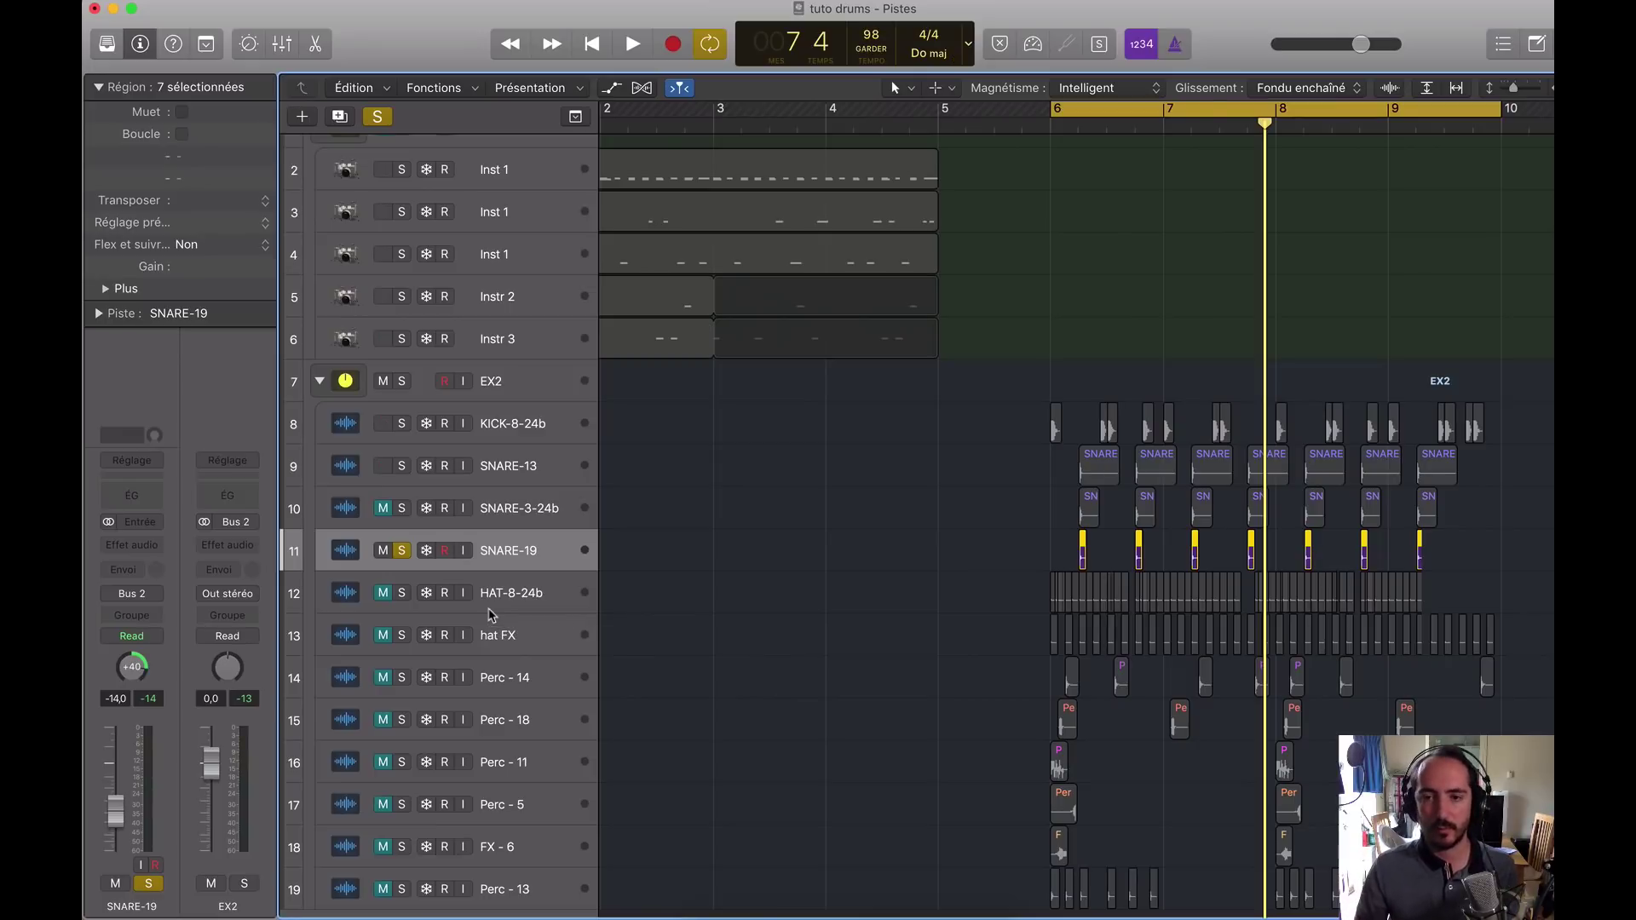
# Step: Audition SNARE-13 soloed alone, and add SNARE-3-24b and SNARE-19 to the solo to hear all three layers
pyautogui.click(401, 503)
pyautogui.moveTo(403, 471); pyautogui.dragTo(403, 552)
pyautogui.press('space')
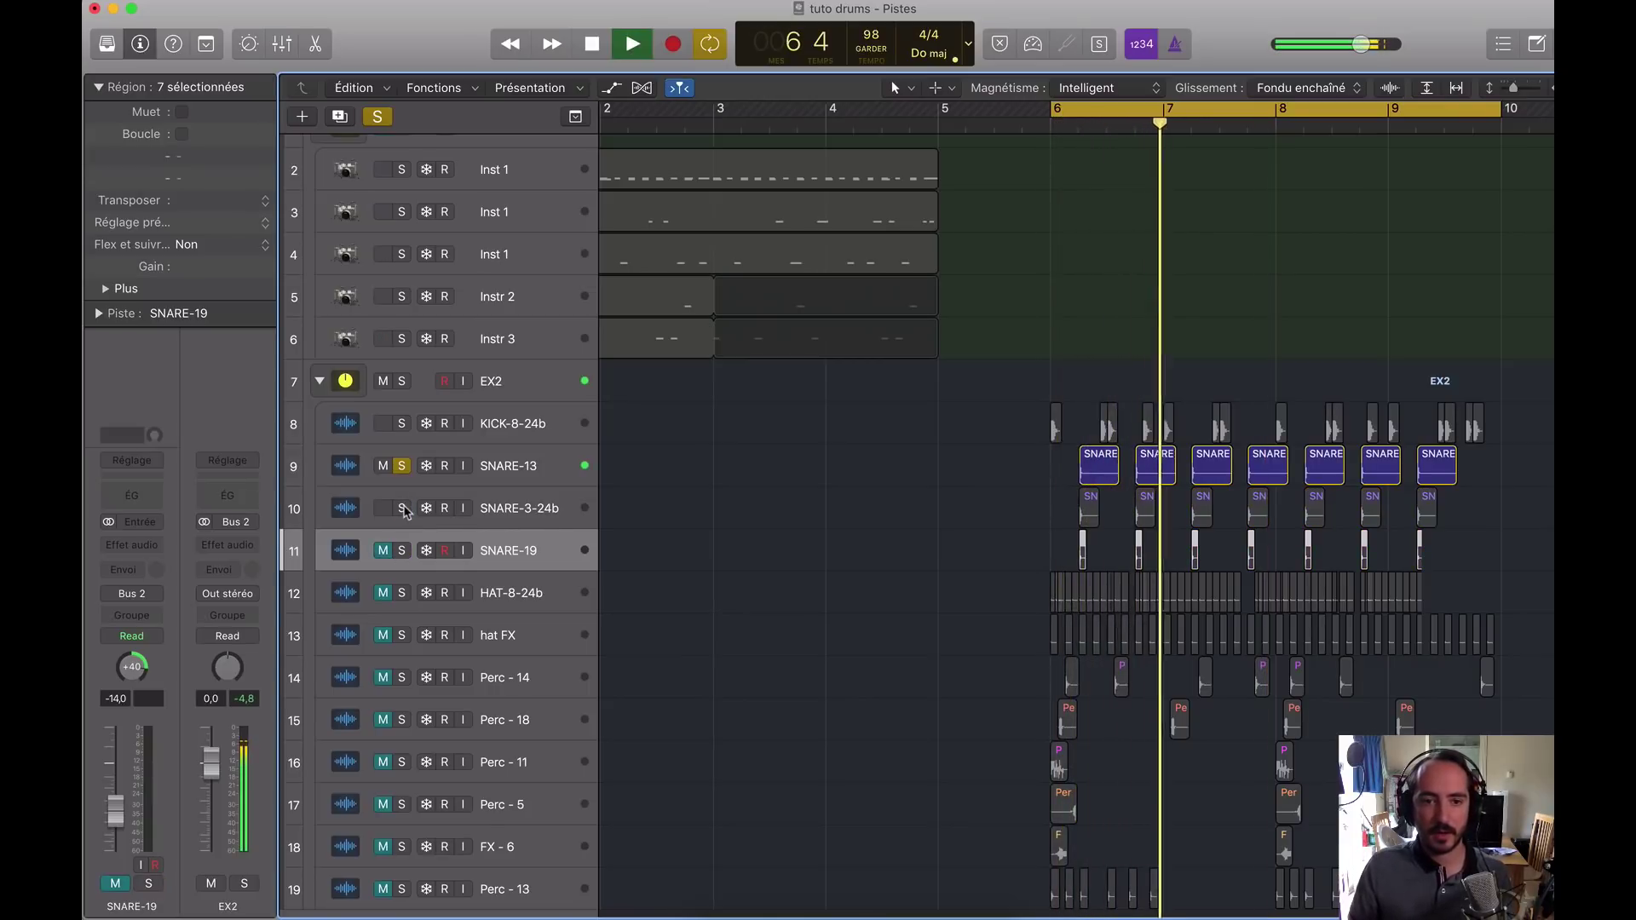
pyautogui.moveTo(405, 511); pyautogui.dragTo(405, 554)
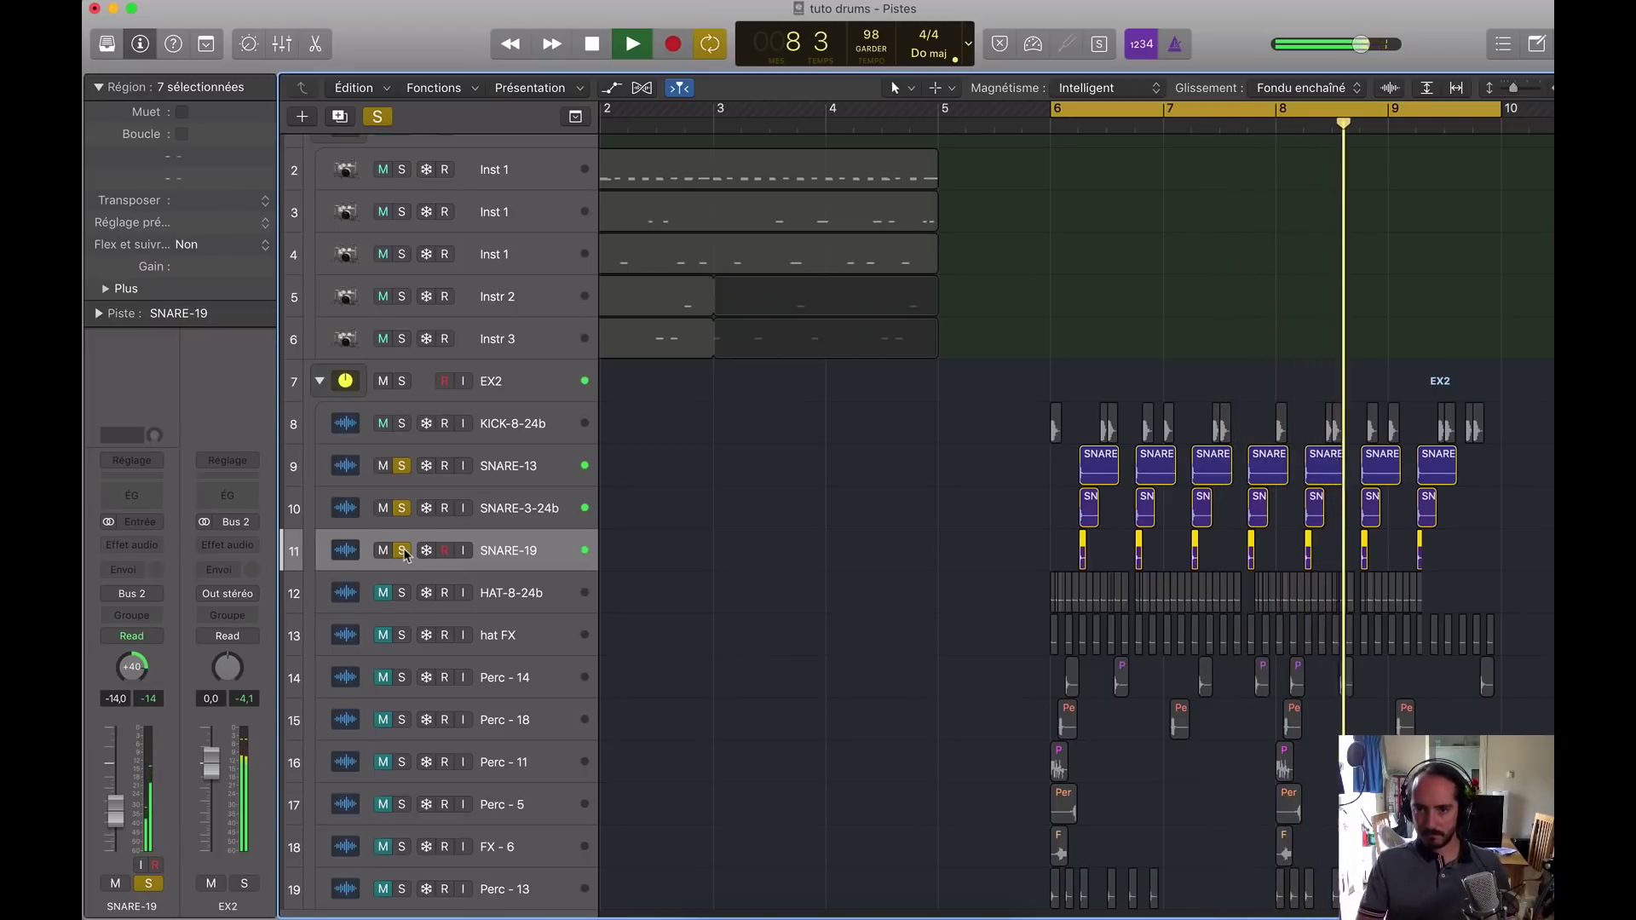
pyautogui.press('space')
# Step: Zoom in on bar 8 beat 2 and select the SNARE-13.4, SNARE-3-24b.4 and SNARE-19.4 regions
pyautogui.click(994, 507)
pyautogui.press('super+Right')
pyautogui.press('super+Right')
pyautogui.press('super+Right')
pyautogui.press('super+Right')
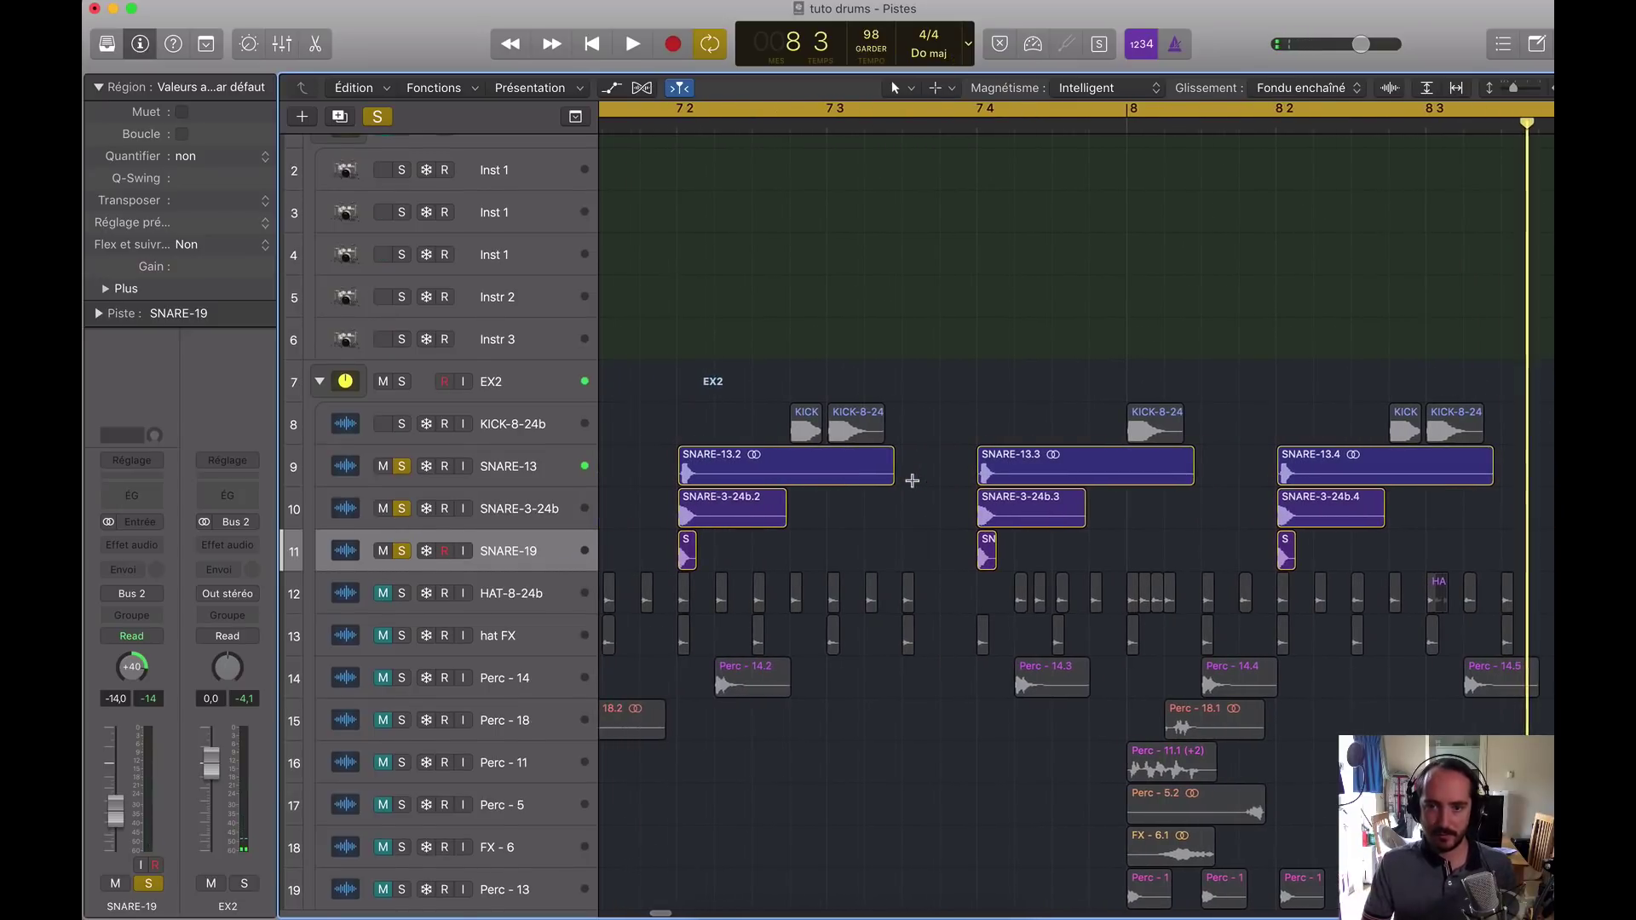
pyautogui.press('super+Right')
pyautogui.press('super+Right')
pyautogui.press('super+Right')
pyautogui.hscroll(-5, 912, 480)
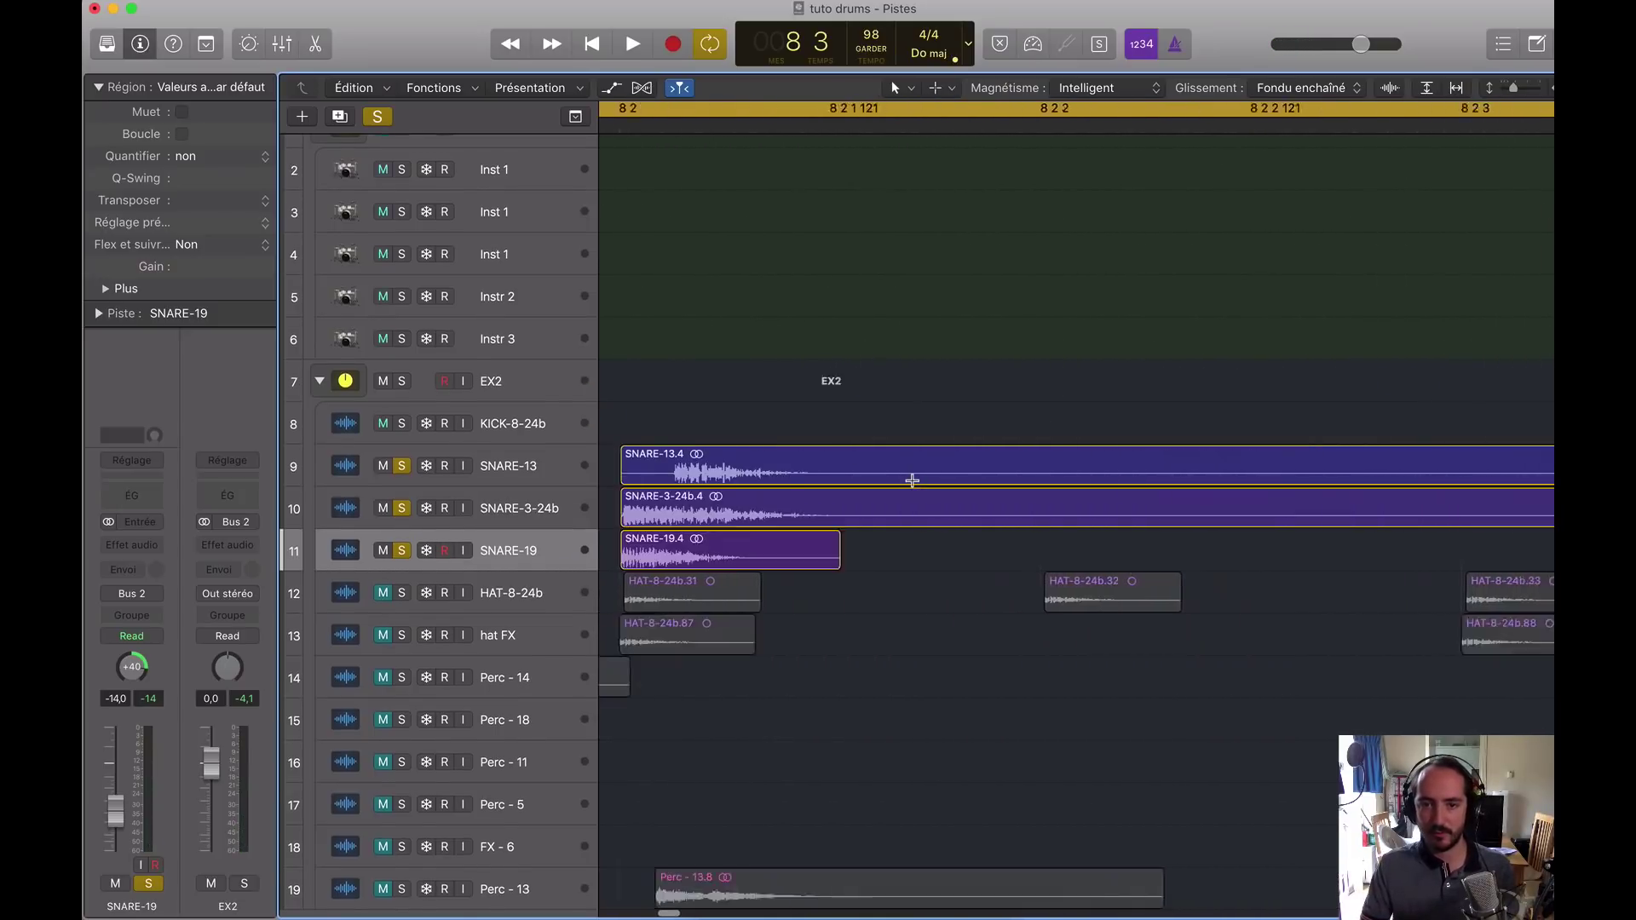
pyautogui.moveTo(965, 475); pyautogui.dragTo(1030, 537)
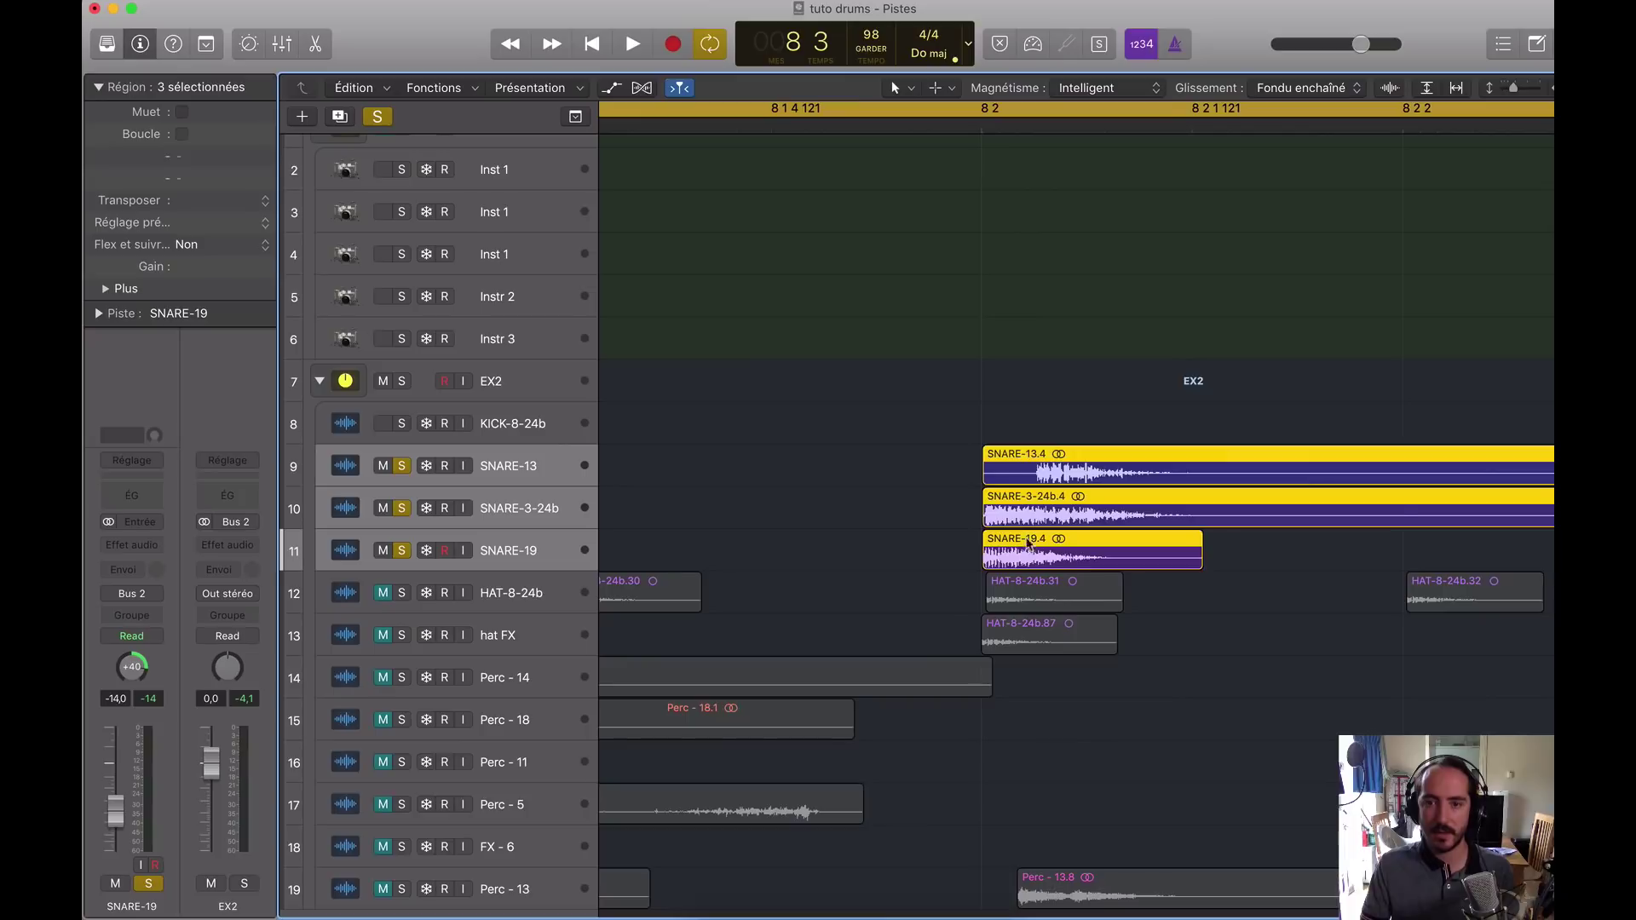
# Step: Place the playhead at bar 8 beat 2 and compare where the three snare waveforms start relative to it
pyautogui.press('super+Right')
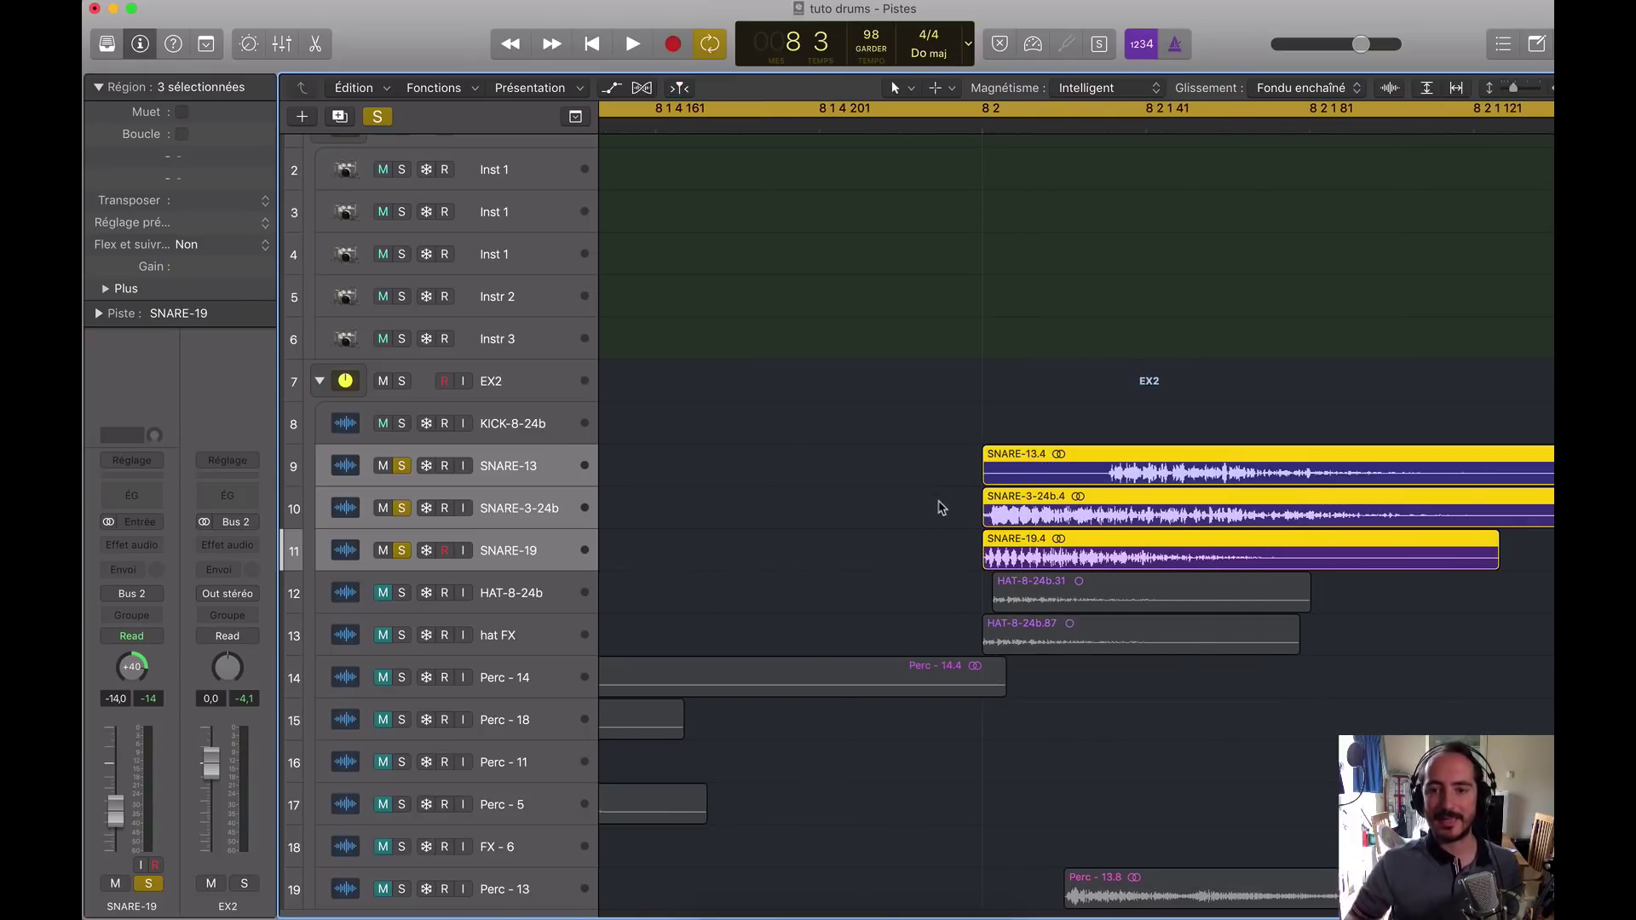
pyautogui.press('super+Right')
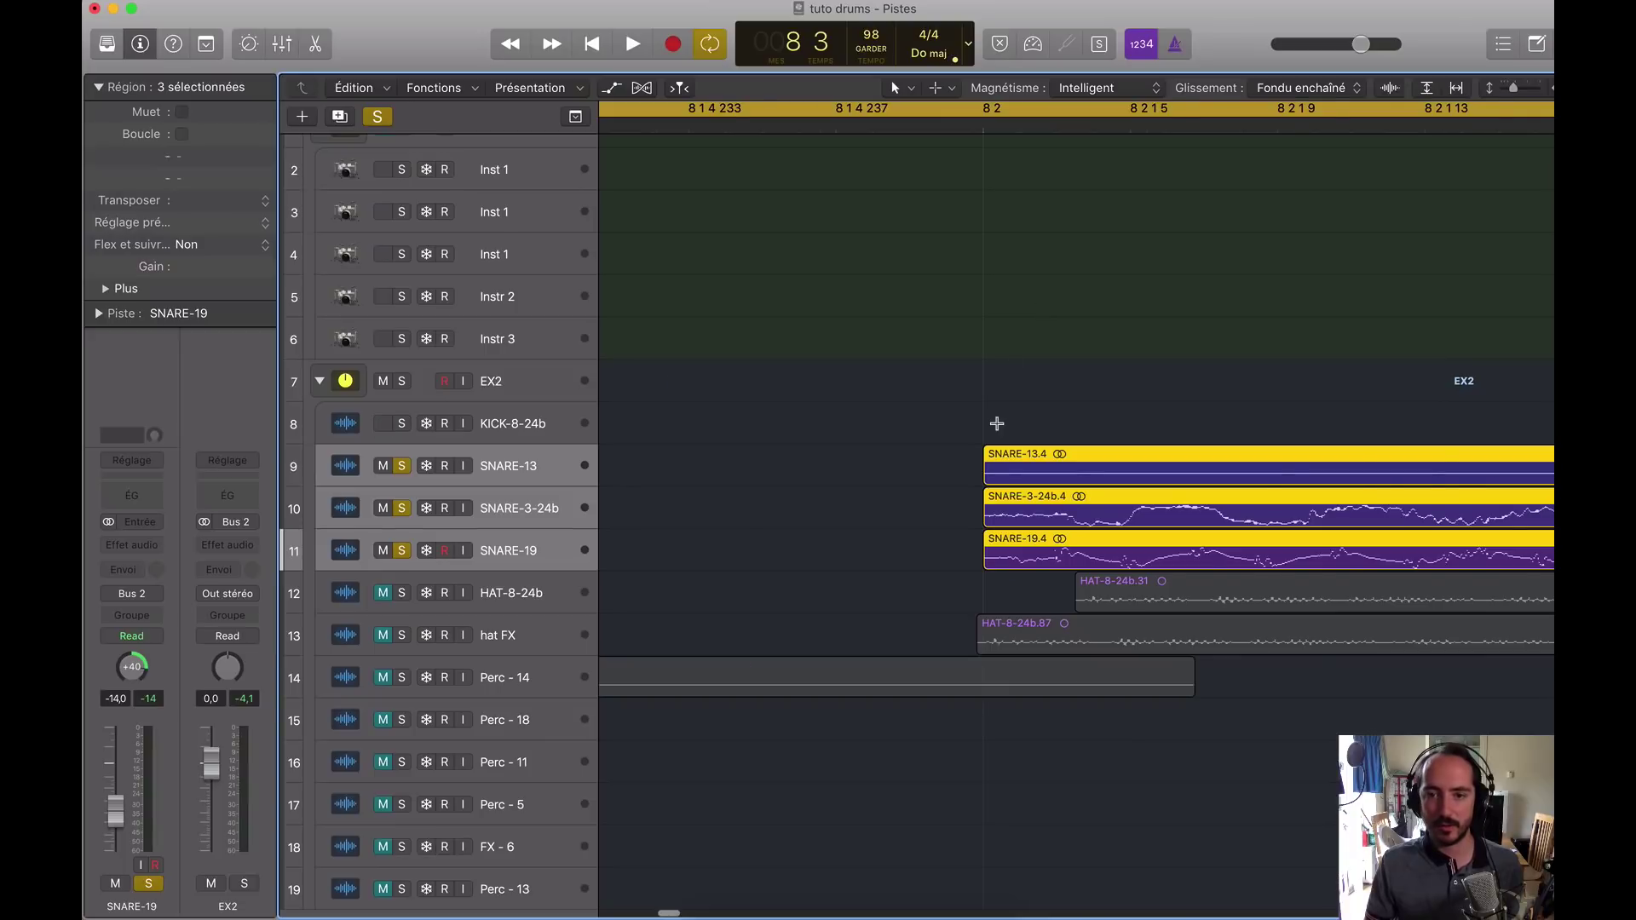
pyautogui.press('super+Left')
pyautogui.press('super+Left')
pyautogui.click(870, 124)
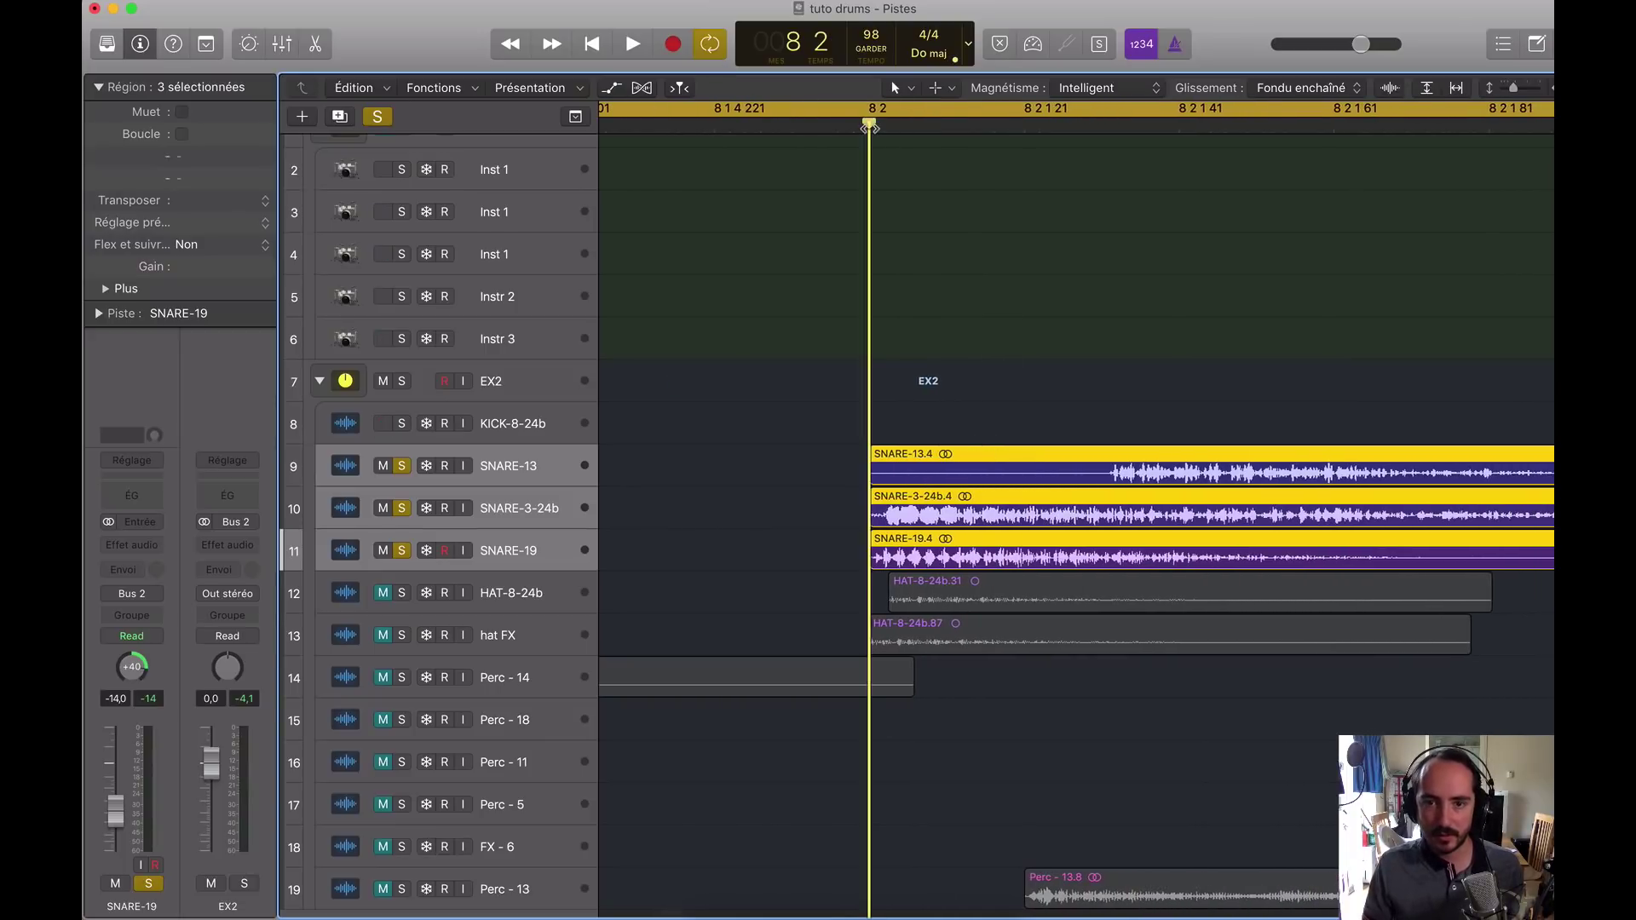
pyautogui.moveTo(869, 125); pyautogui.dragTo(870, 334)
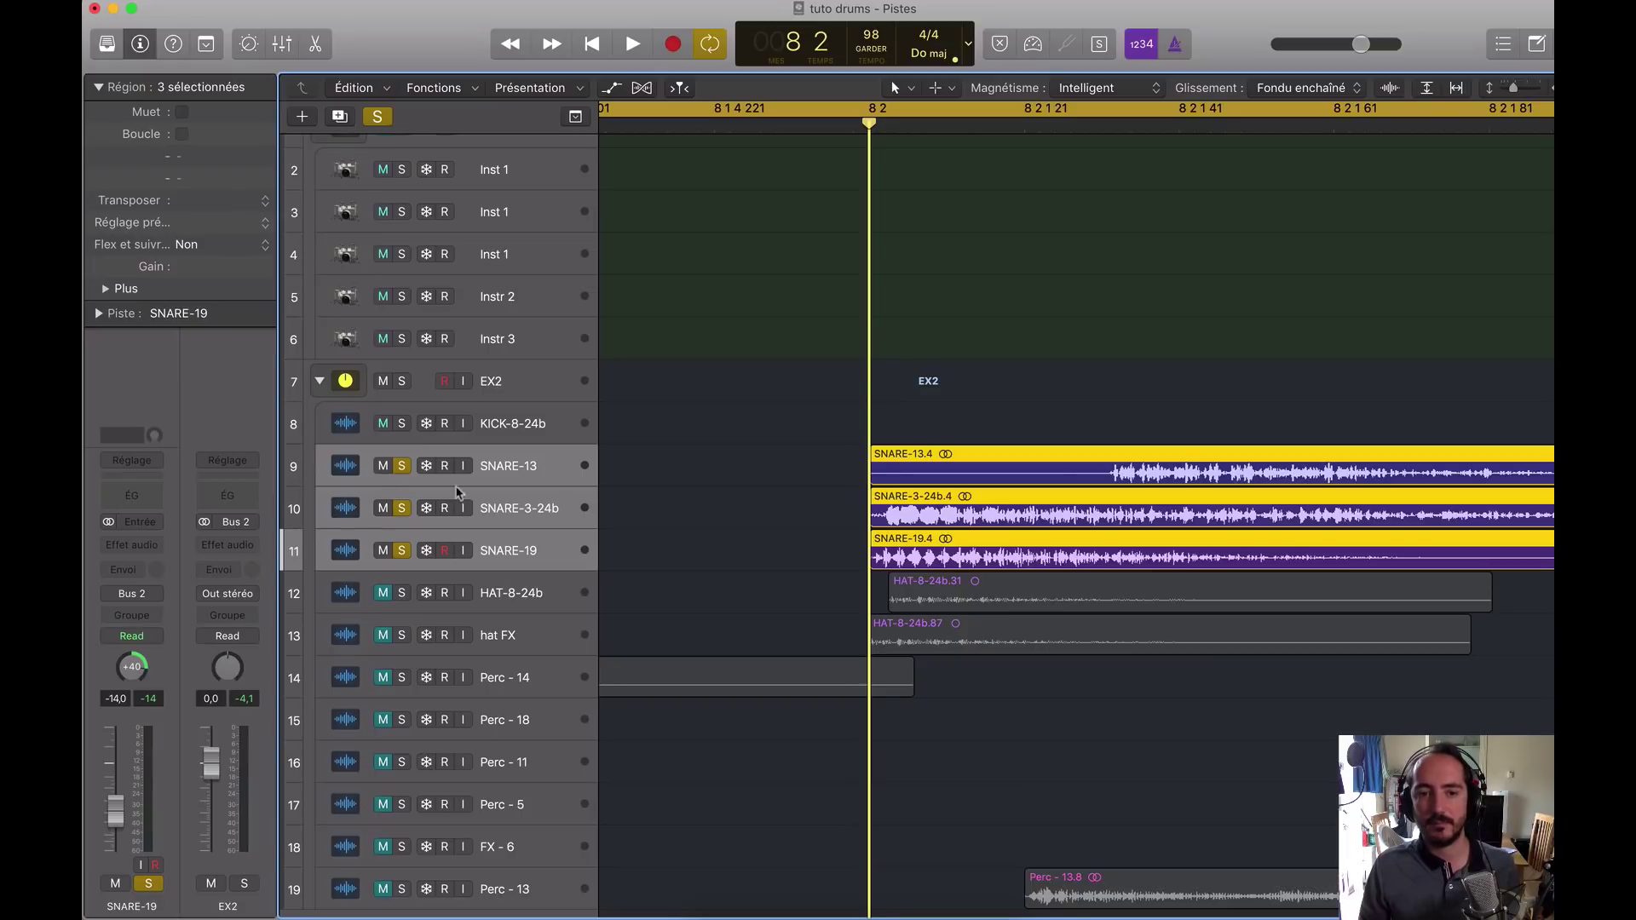
pyautogui.press('super+Left')
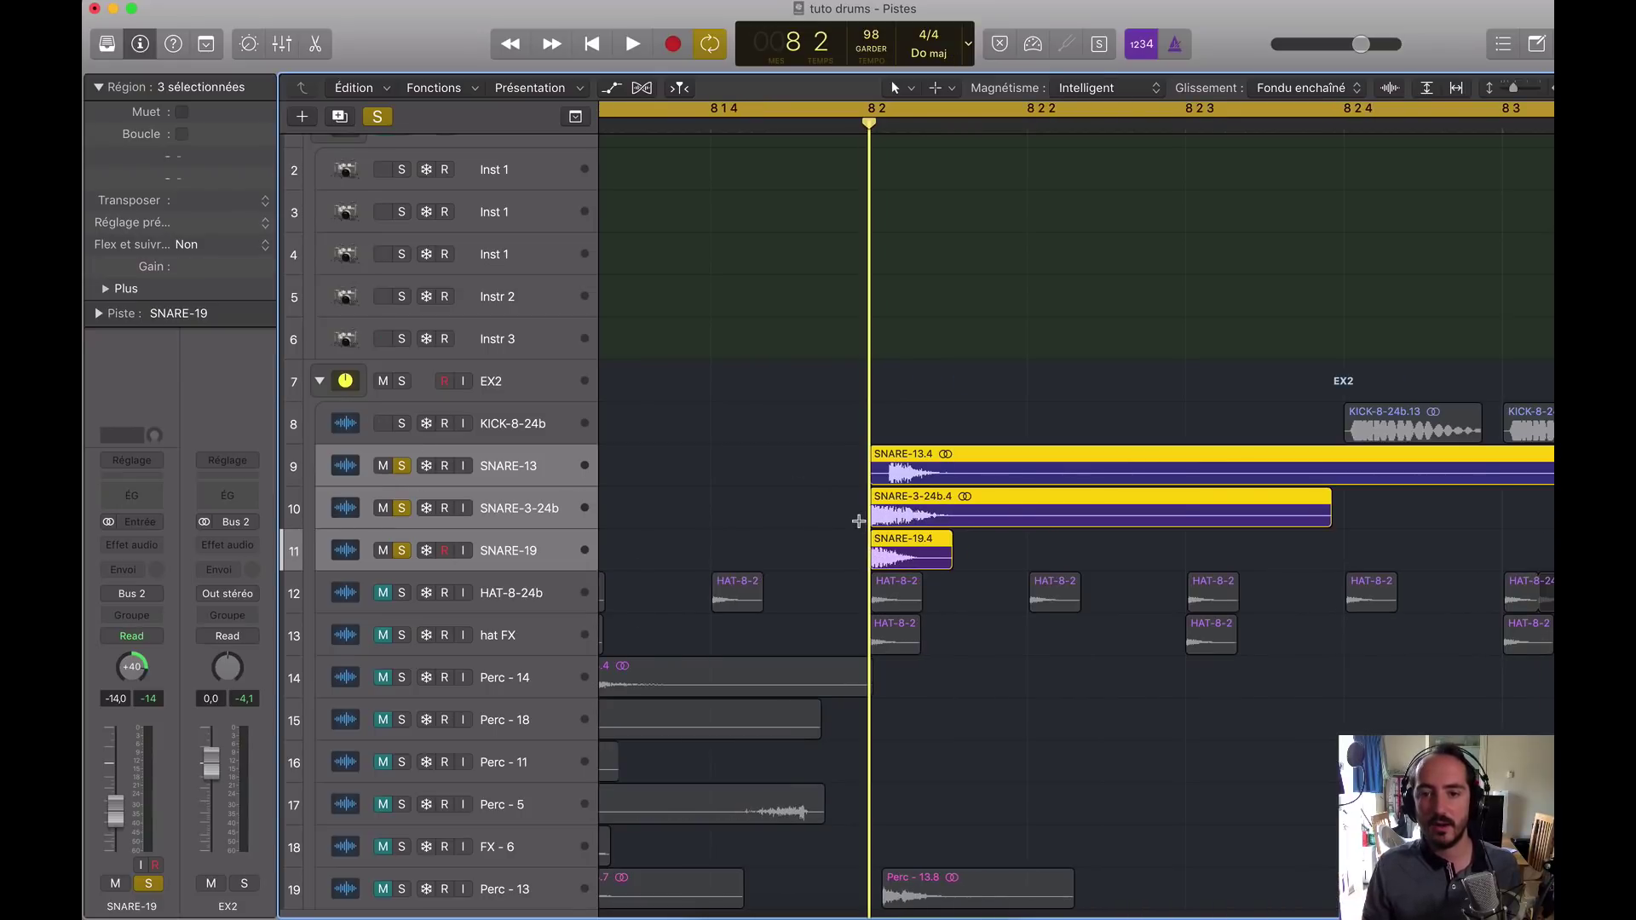
# Step: Select the earlier SNARE-3-24b and SNARE-19 regions, shift them slightly behind SNARE-13, and play the loop
pyautogui.press('super+Right')
pyautogui.press('super+Left')
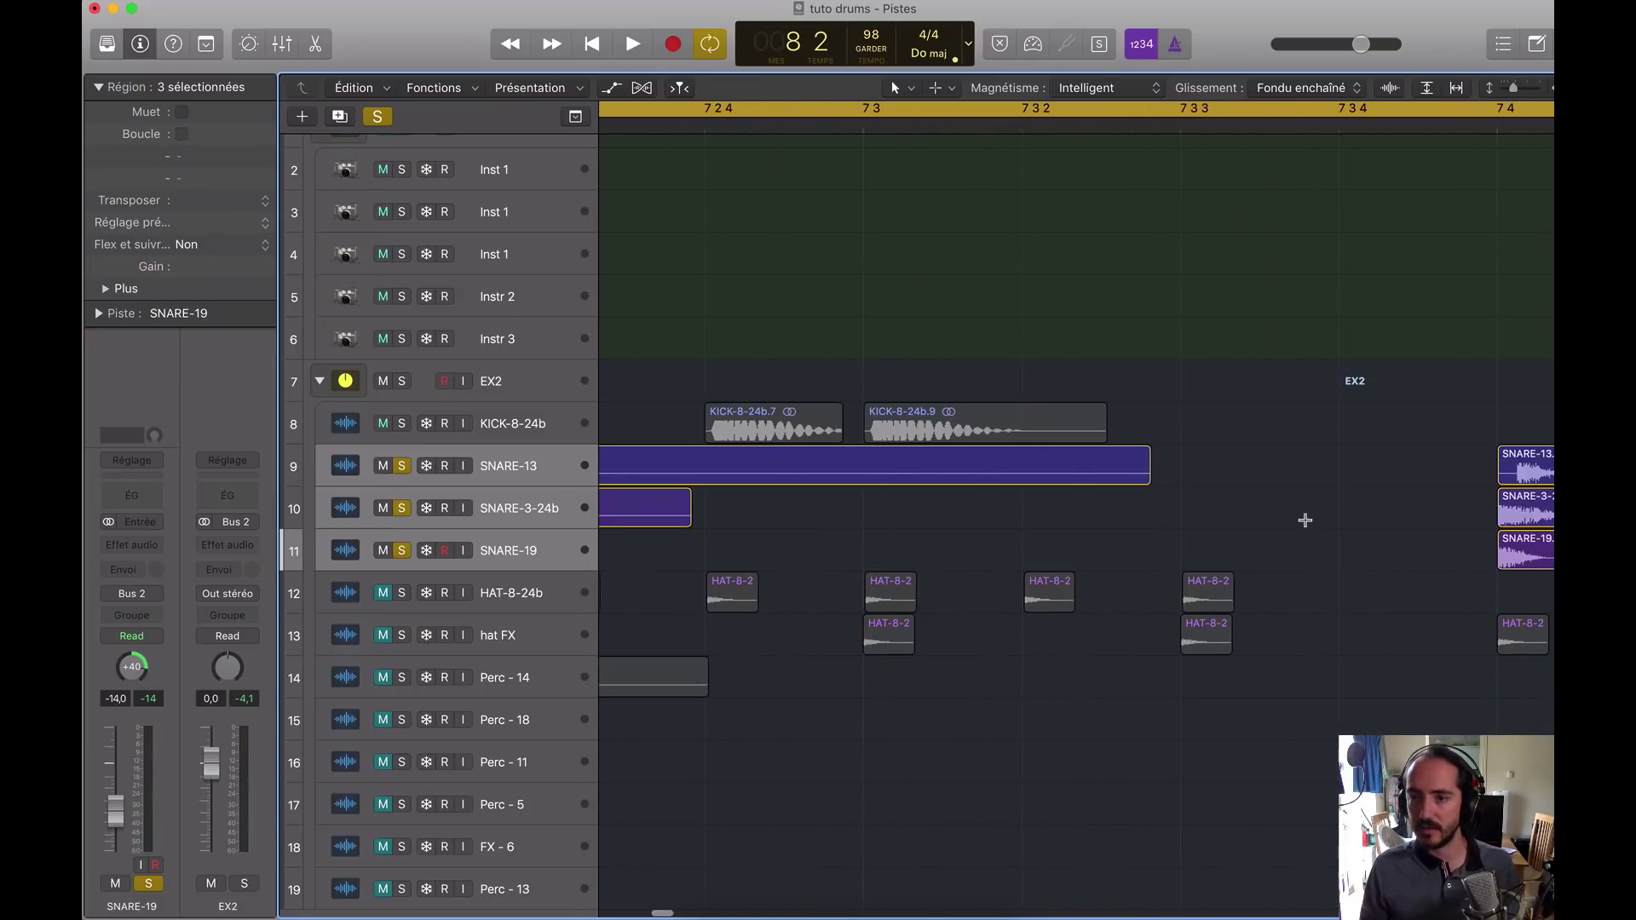
pyautogui.press('super+Left')
pyautogui.moveTo(730, 503); pyautogui.dragTo(1292, 511)
pyautogui.moveTo(822, 501); pyautogui.dragTo(824, 503)
pyautogui.press('super+Right')
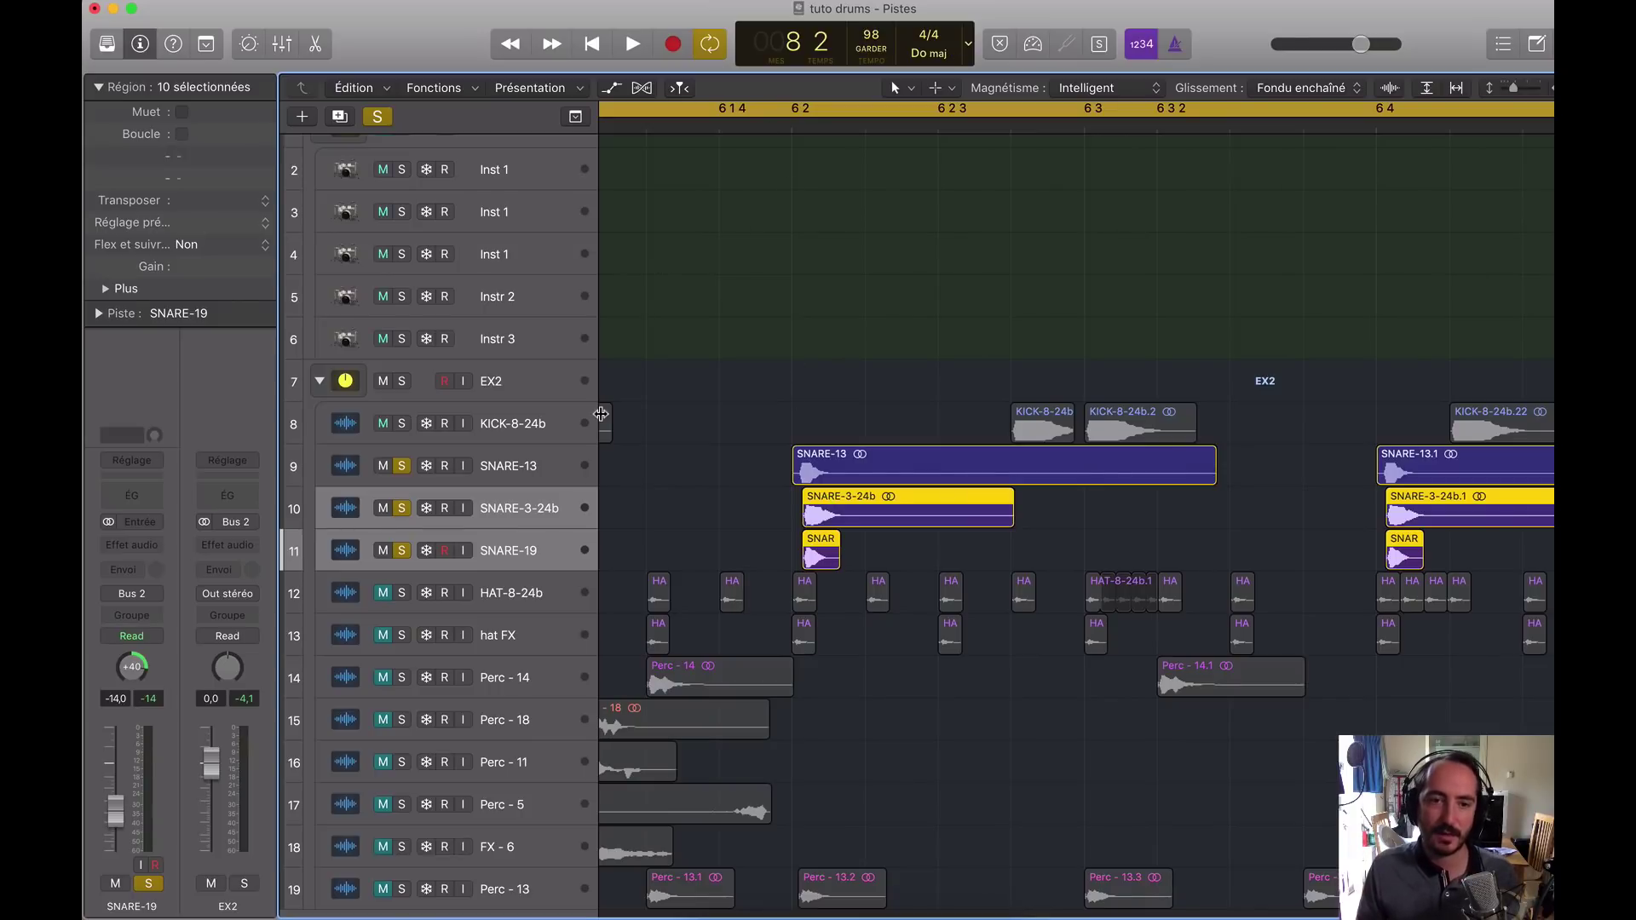
pyautogui.press('space')
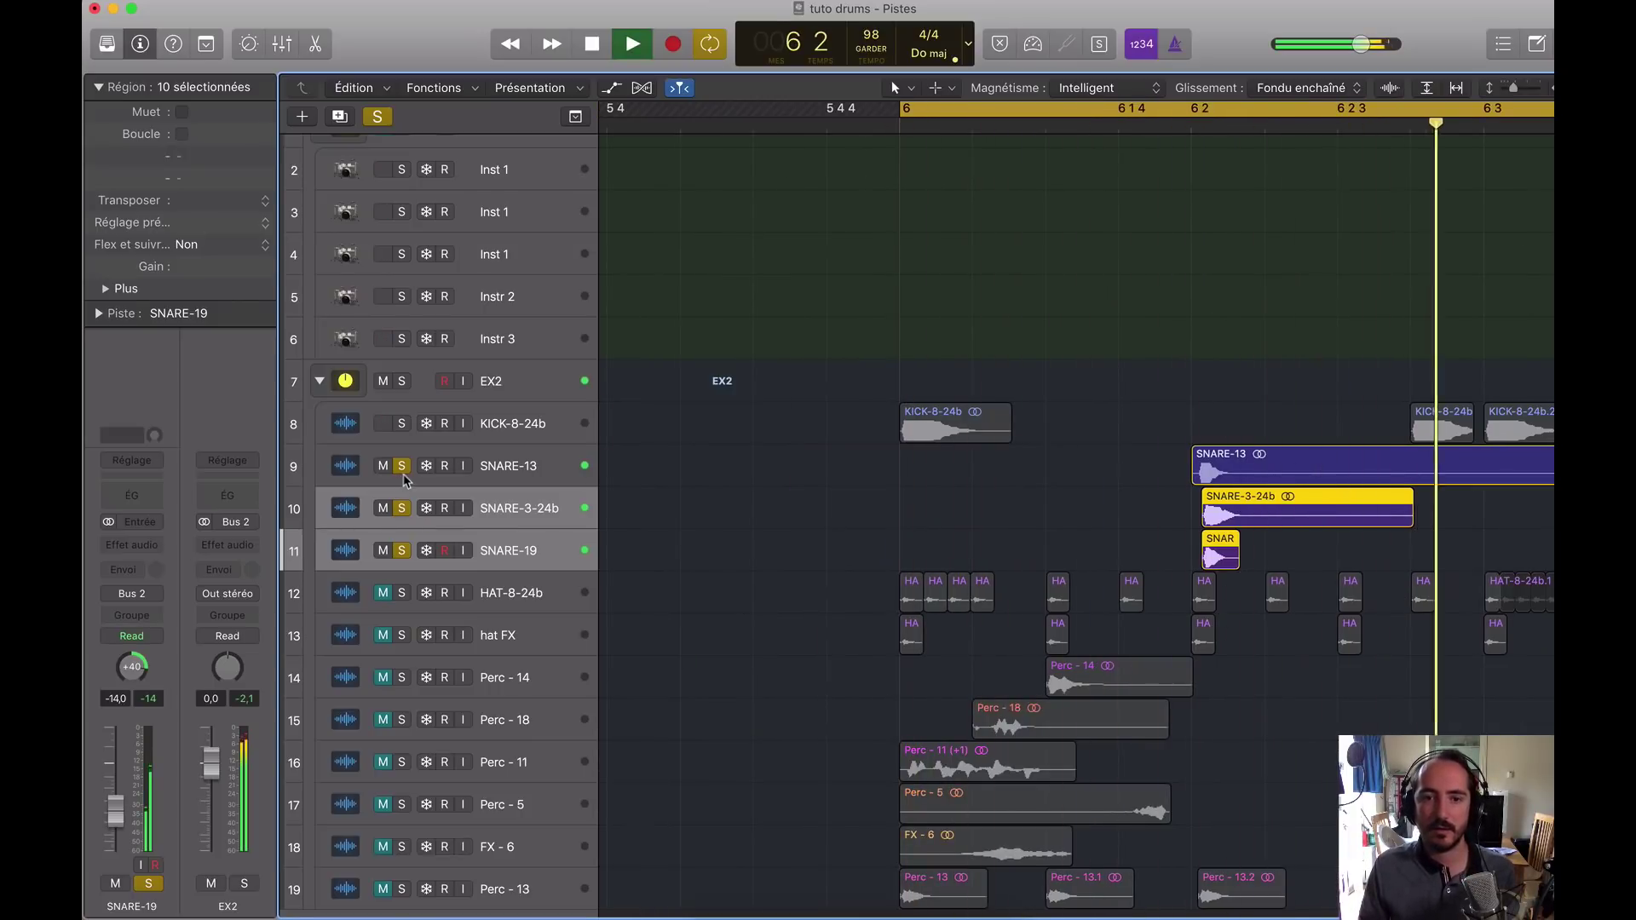
pyautogui.press('space')
# Step: Move the selected SNARE-3-24b and SNARE-19 regions a little later and audition the three snare layers
pyautogui.moveTo(967, 497); pyautogui.dragTo(970, 498)
pyautogui.press('space')
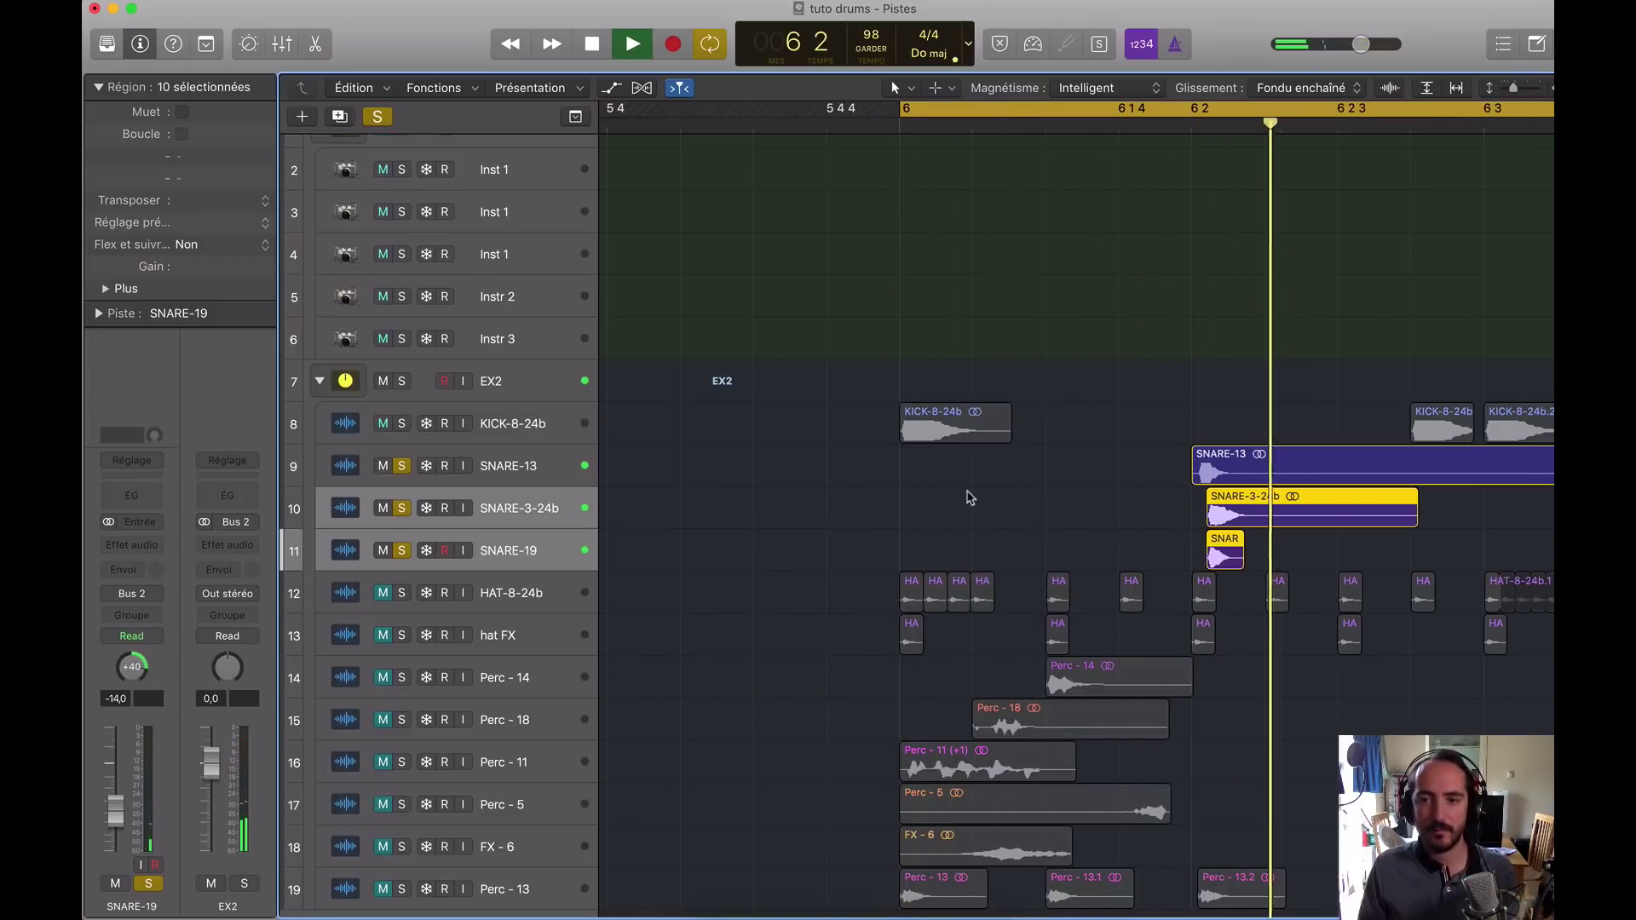
pyautogui.press('space')
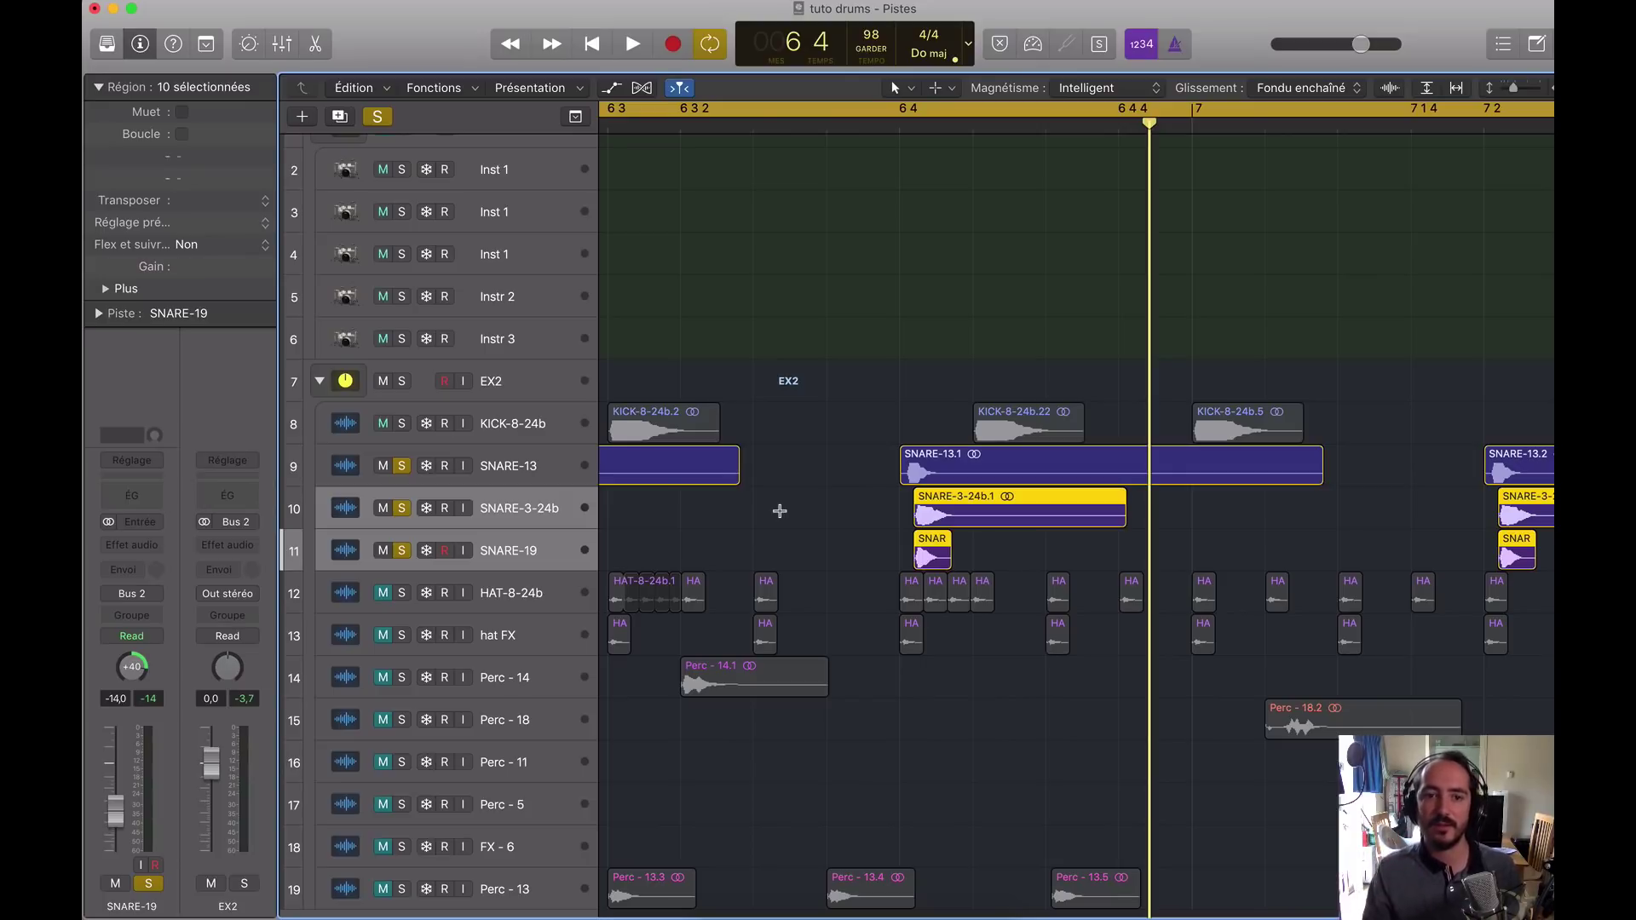
# Step: Add KICK-8-24b to the solo and delay the selected snare layers further while comparing playback before and after
pyautogui.click(400, 425)
pyautogui.press('space')
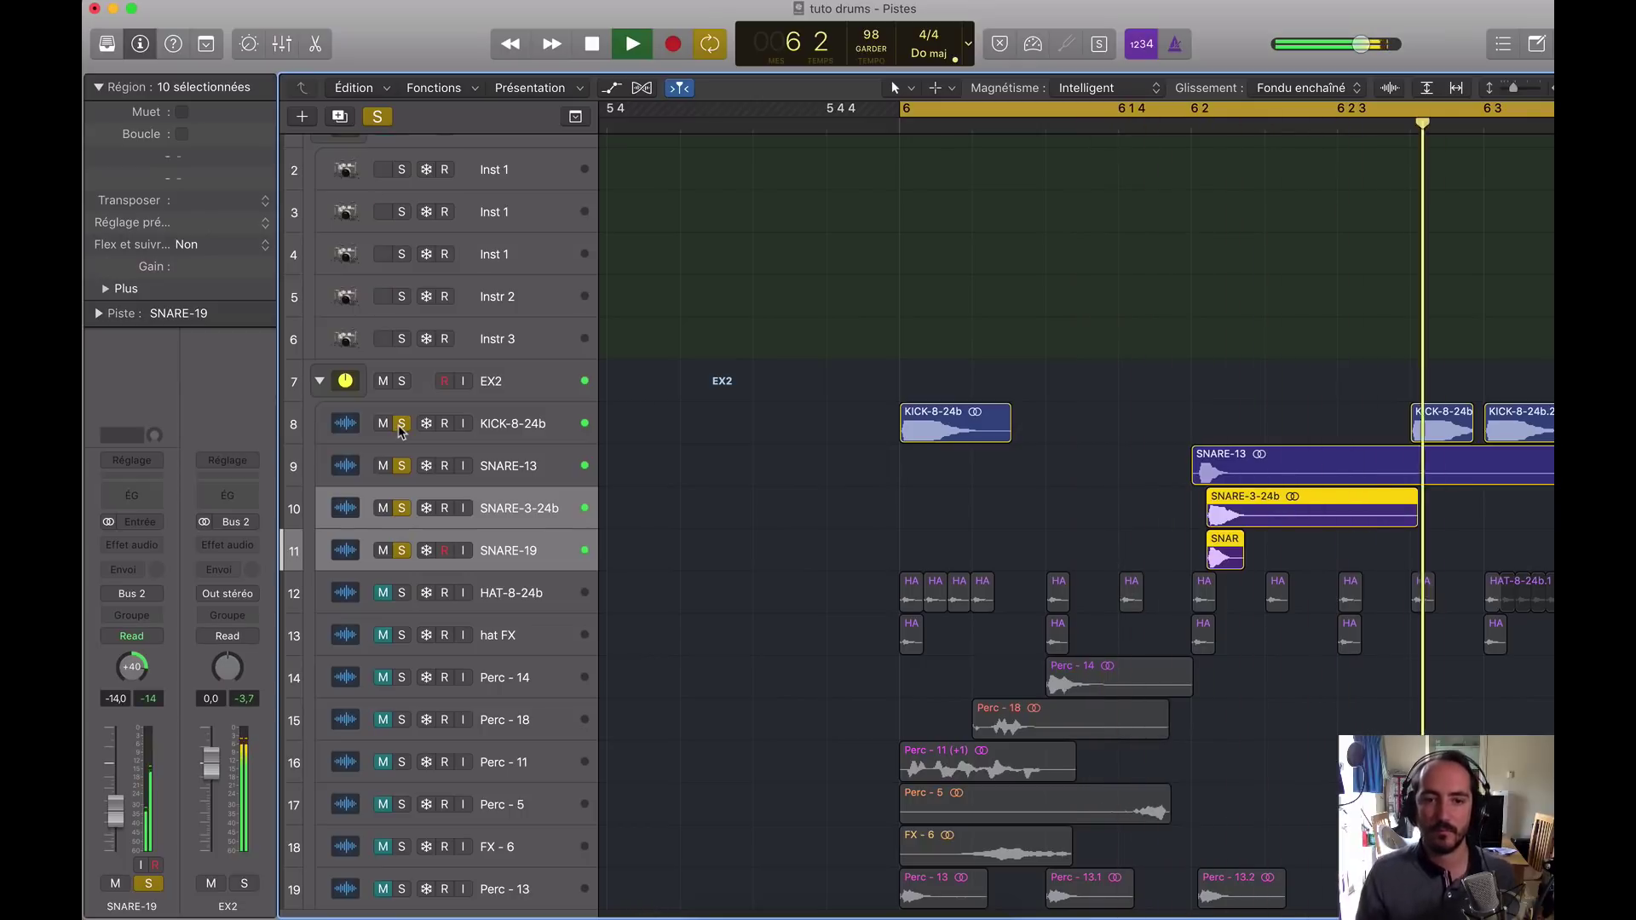
pyautogui.press('space')
pyautogui.moveTo(959, 508); pyautogui.dragTo(962, 510)
pyautogui.press('space')
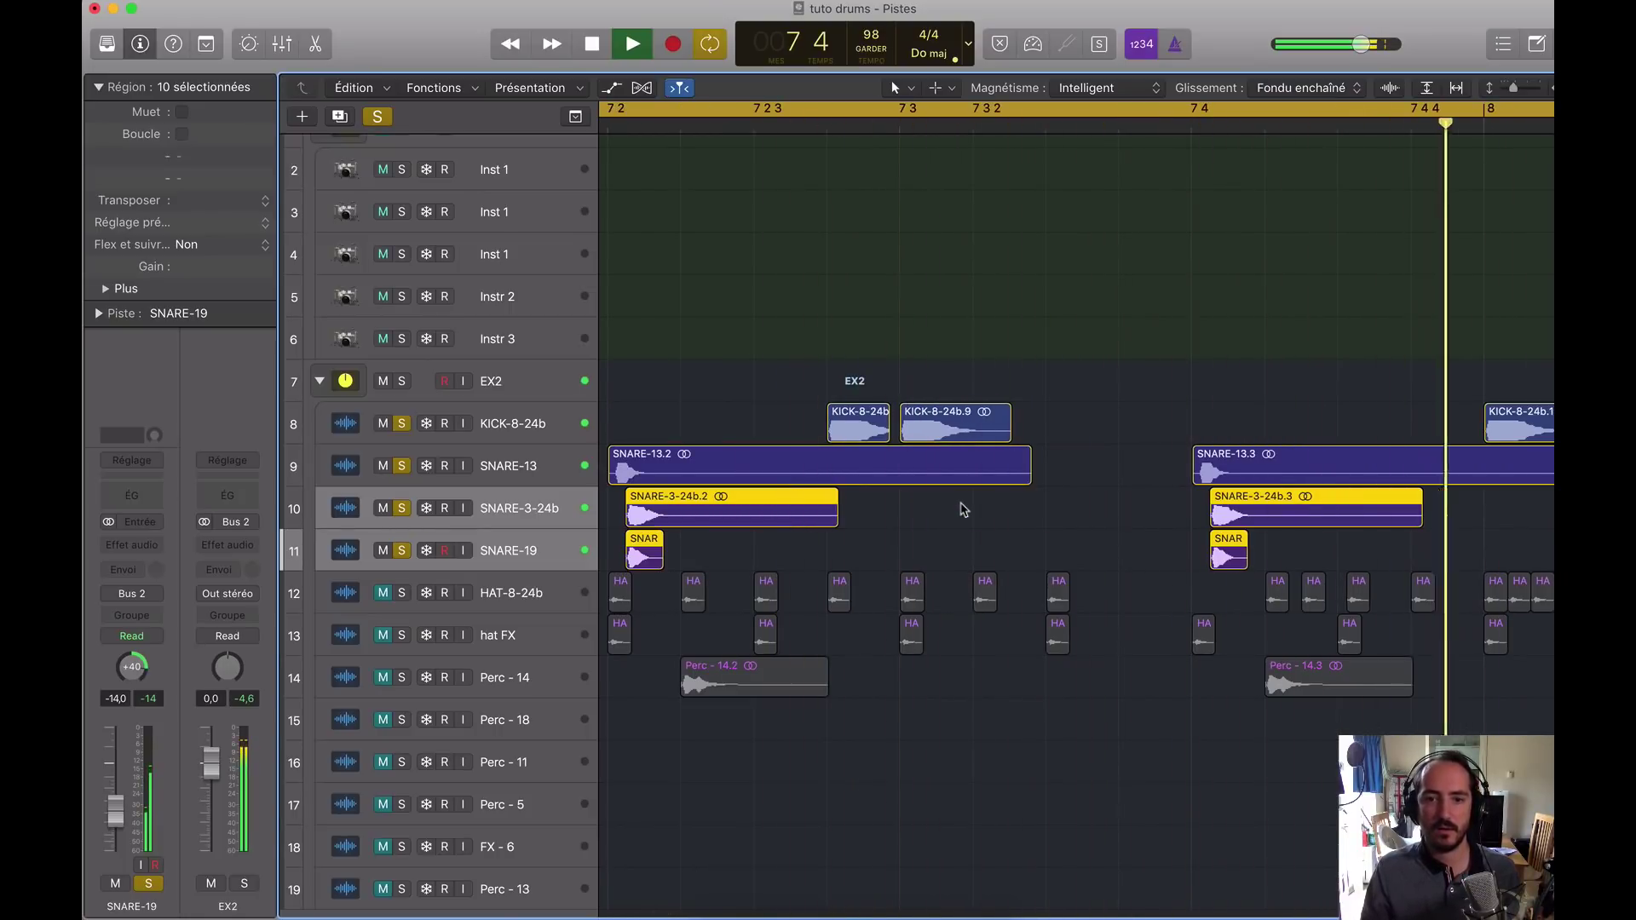
pyautogui.press('space')
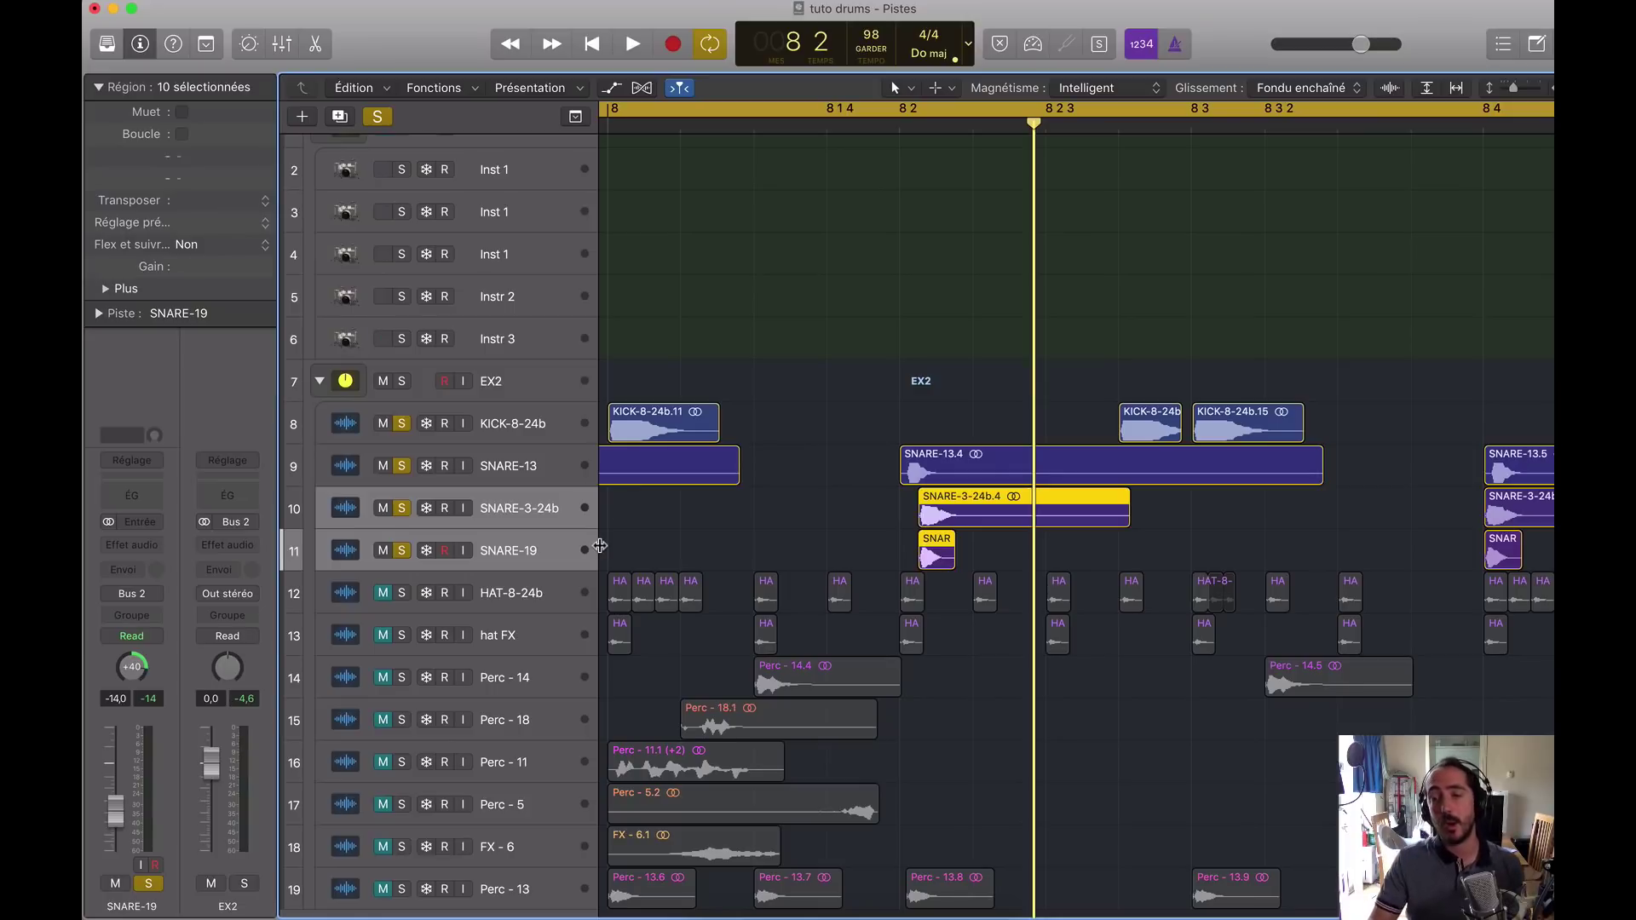
# Step: Deselect the snare regions, select the HAT-8-24b track, and add it to the solo with the kick and snares
pyautogui.press('super+Left')
pyautogui.press('super+Left')
pyautogui.press('super+Left')
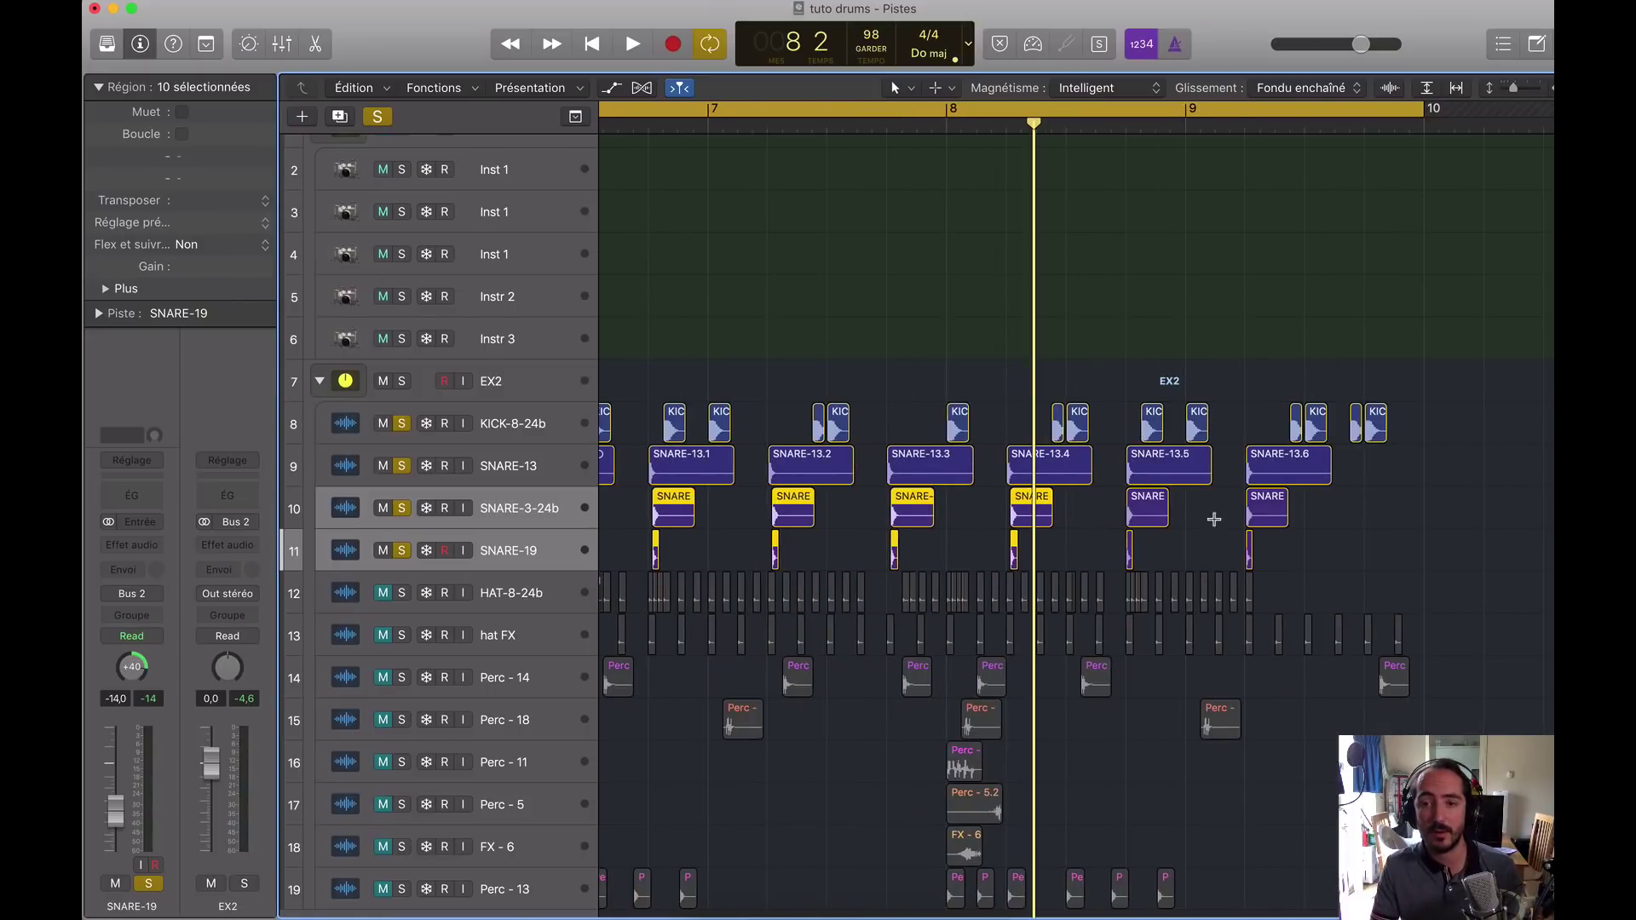
pyautogui.hscroll(-5, 1078, 509)
pyautogui.click(866, 490)
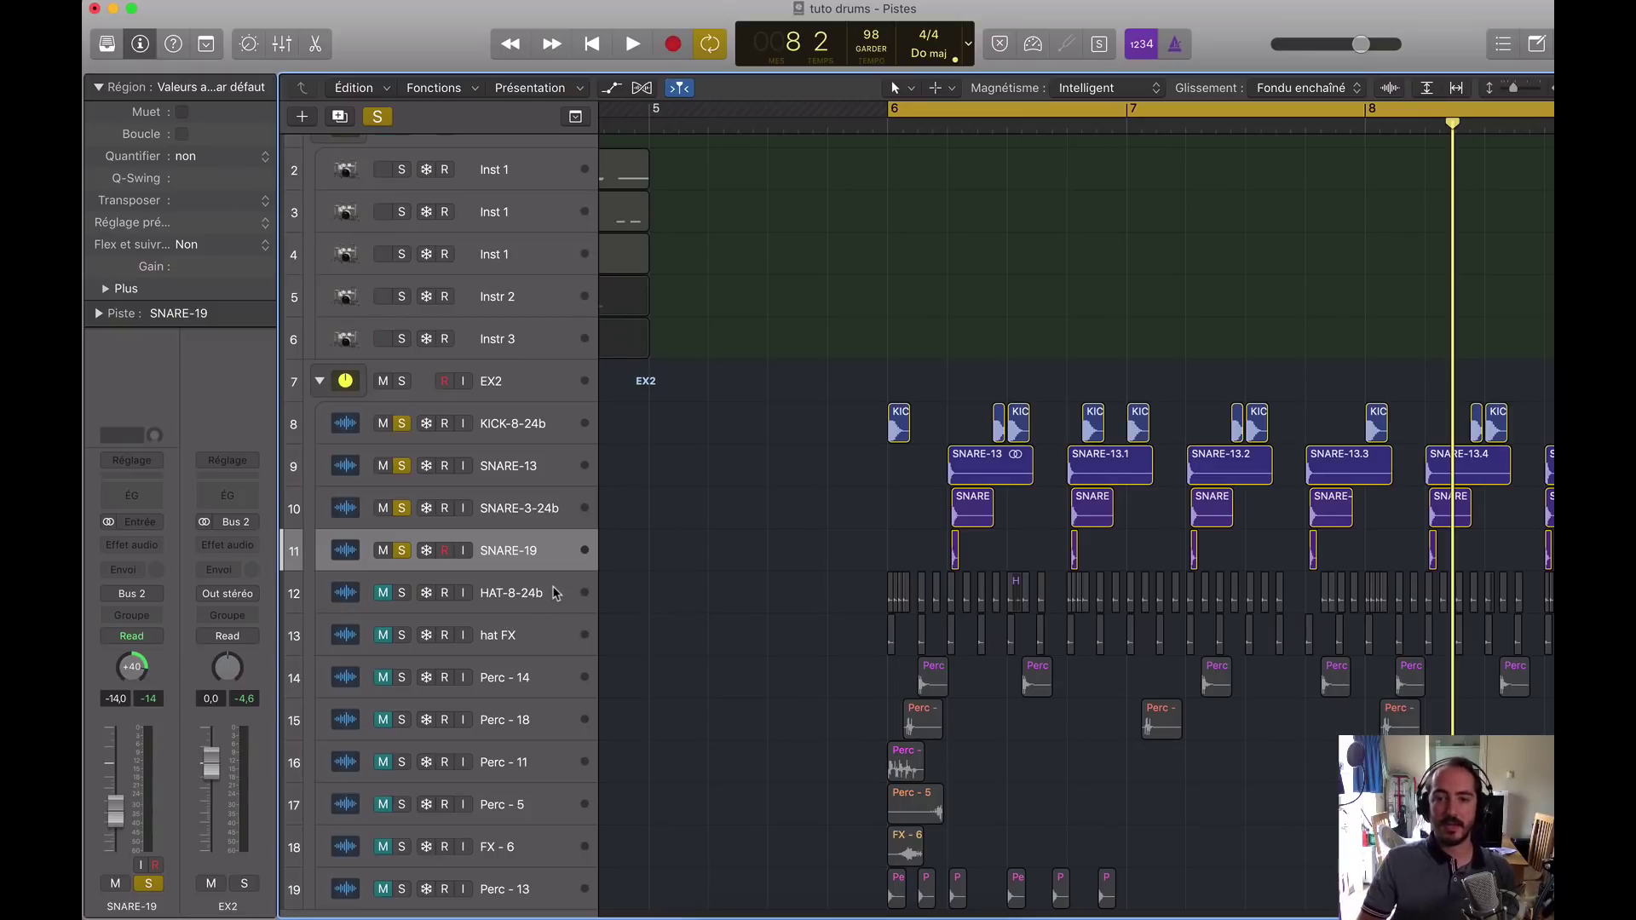
pyautogui.click(514, 588)
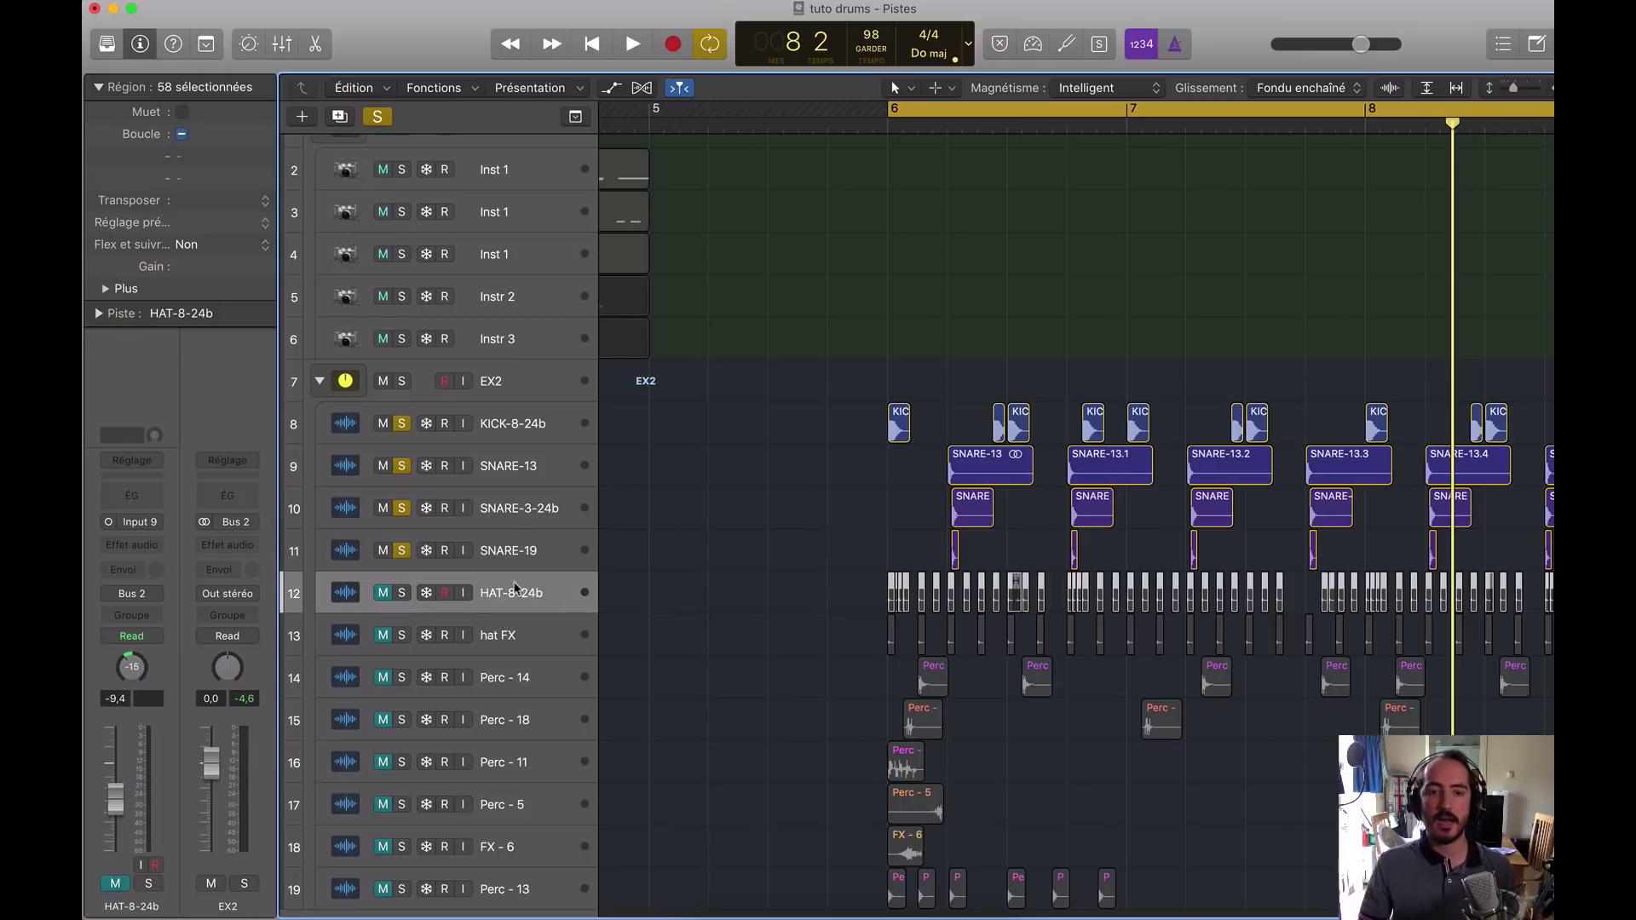
pyautogui.click(401, 594)
# Step: Examine the placement of the HAT-8-24b regions against the kick and snares across bars 6 and 7
pyautogui.scroll(2, 864, 582)
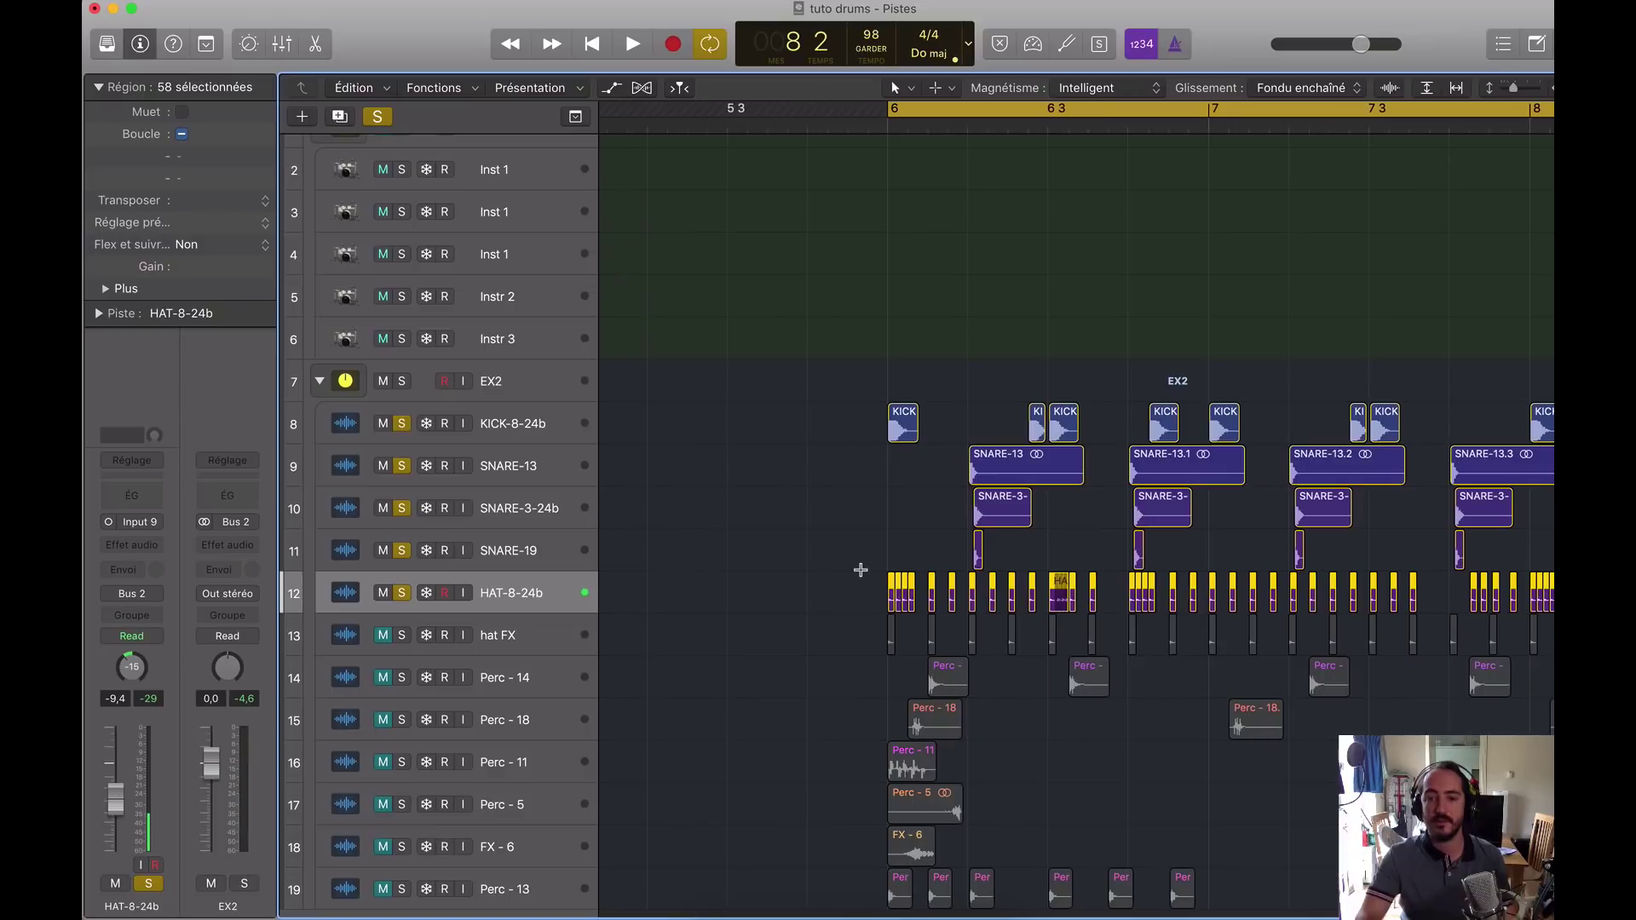
pyautogui.scroll(3, 841, 562)
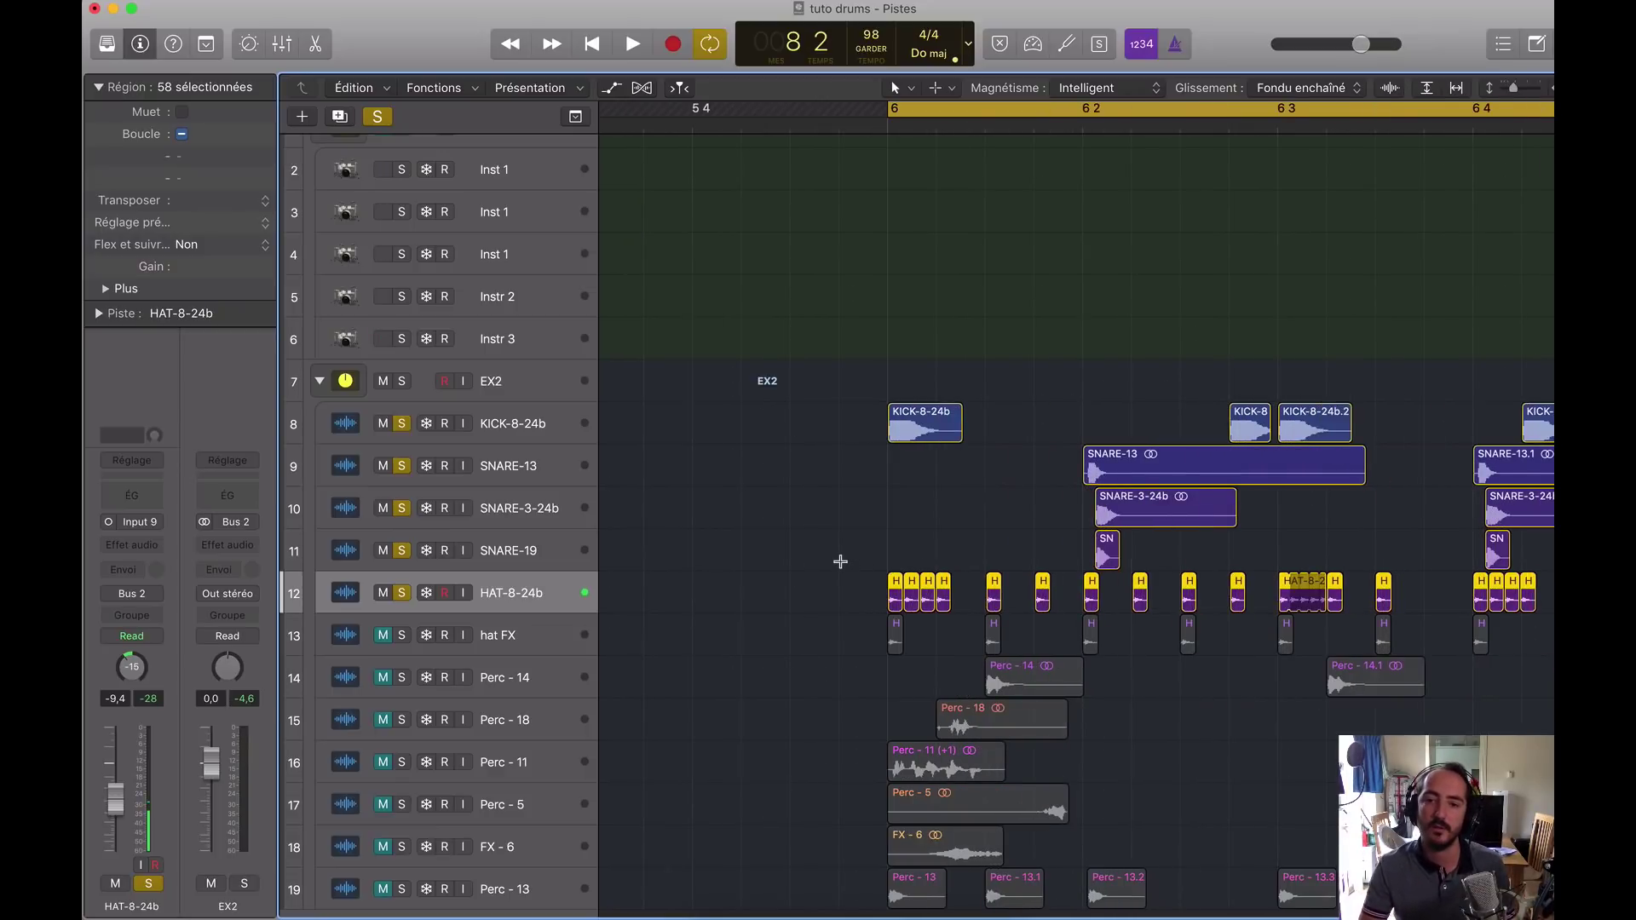
pyautogui.hscroll(3, 785, 610)
pyautogui.hscroll(-3, 785, 610)
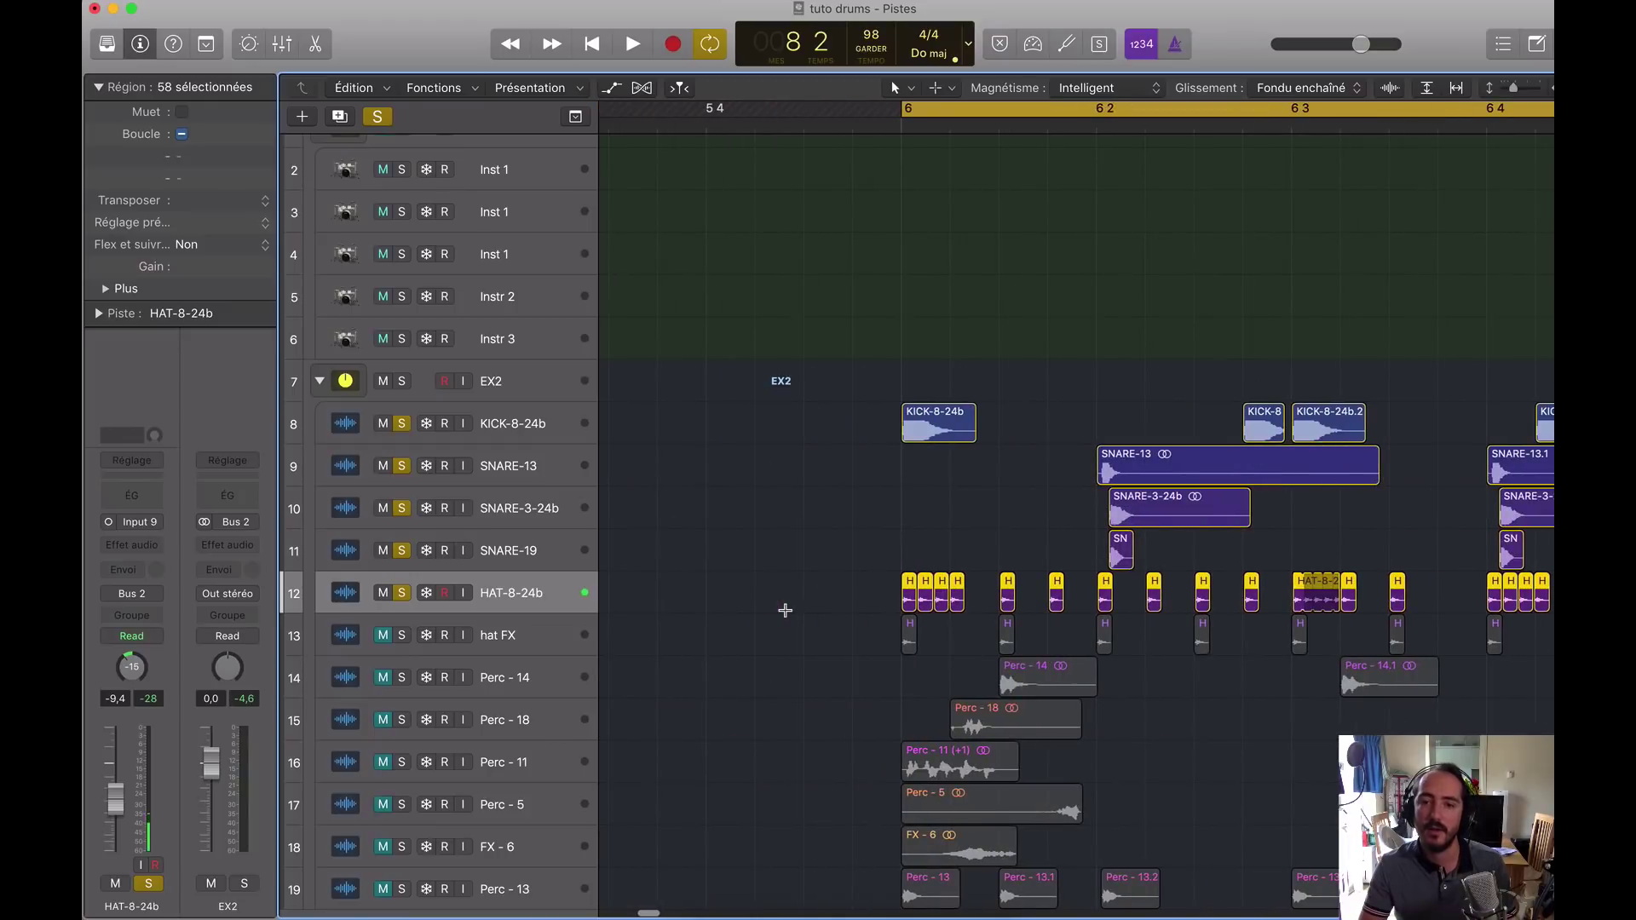
pyautogui.hscroll(5, 826, 596)
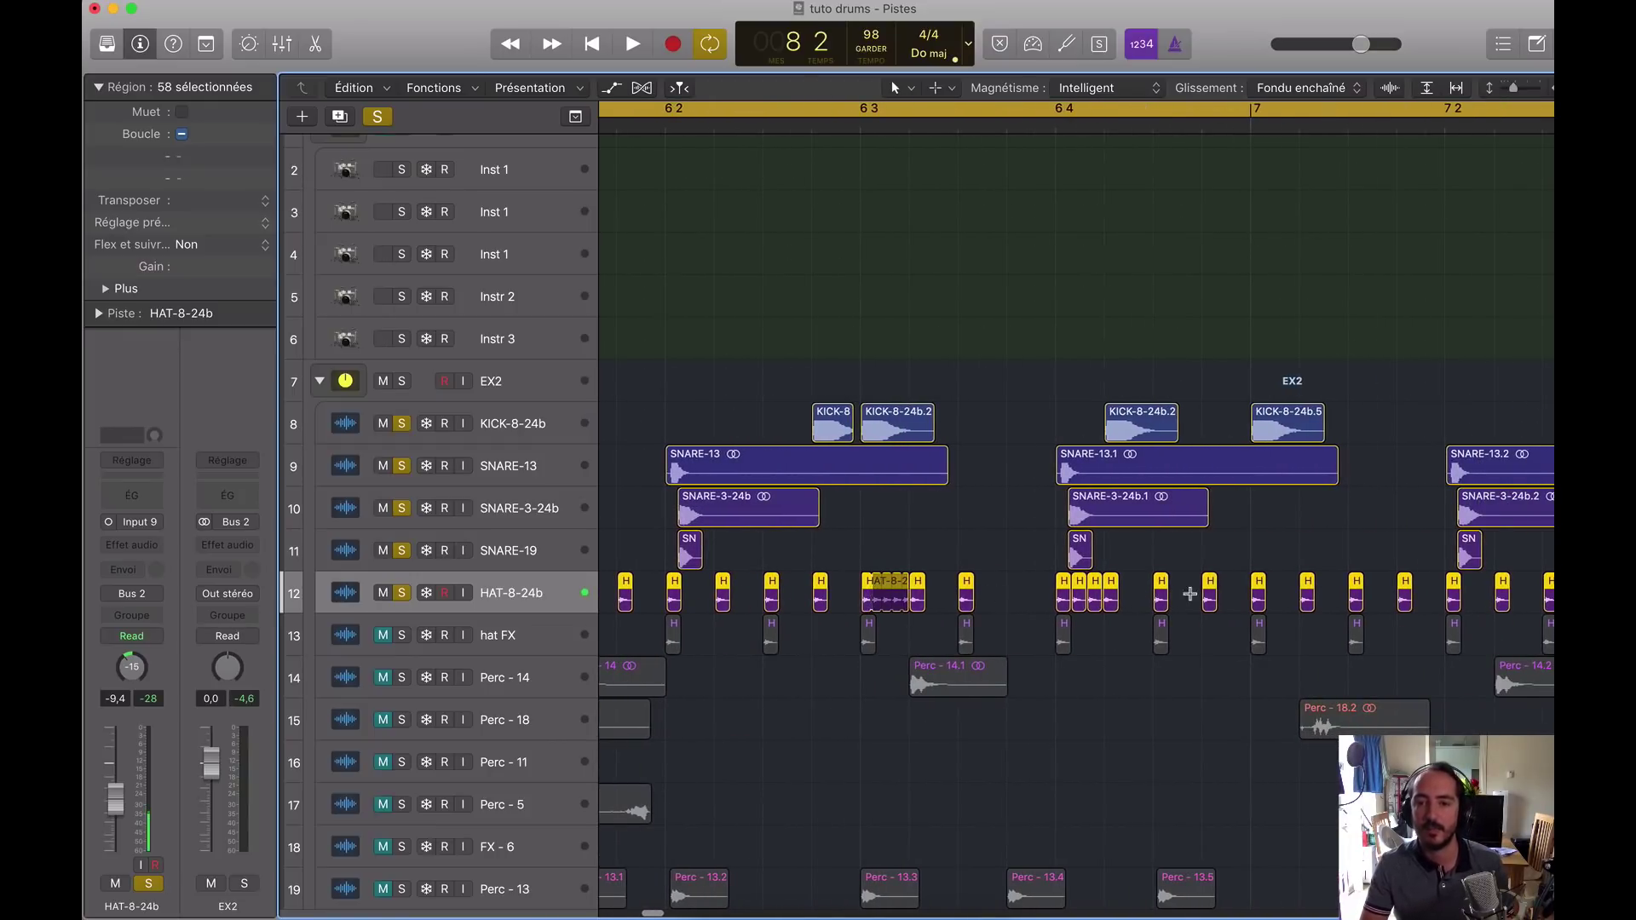
pyautogui.hscroll(5, 1147, 588)
pyautogui.hscroll(-5, 1251, 588)
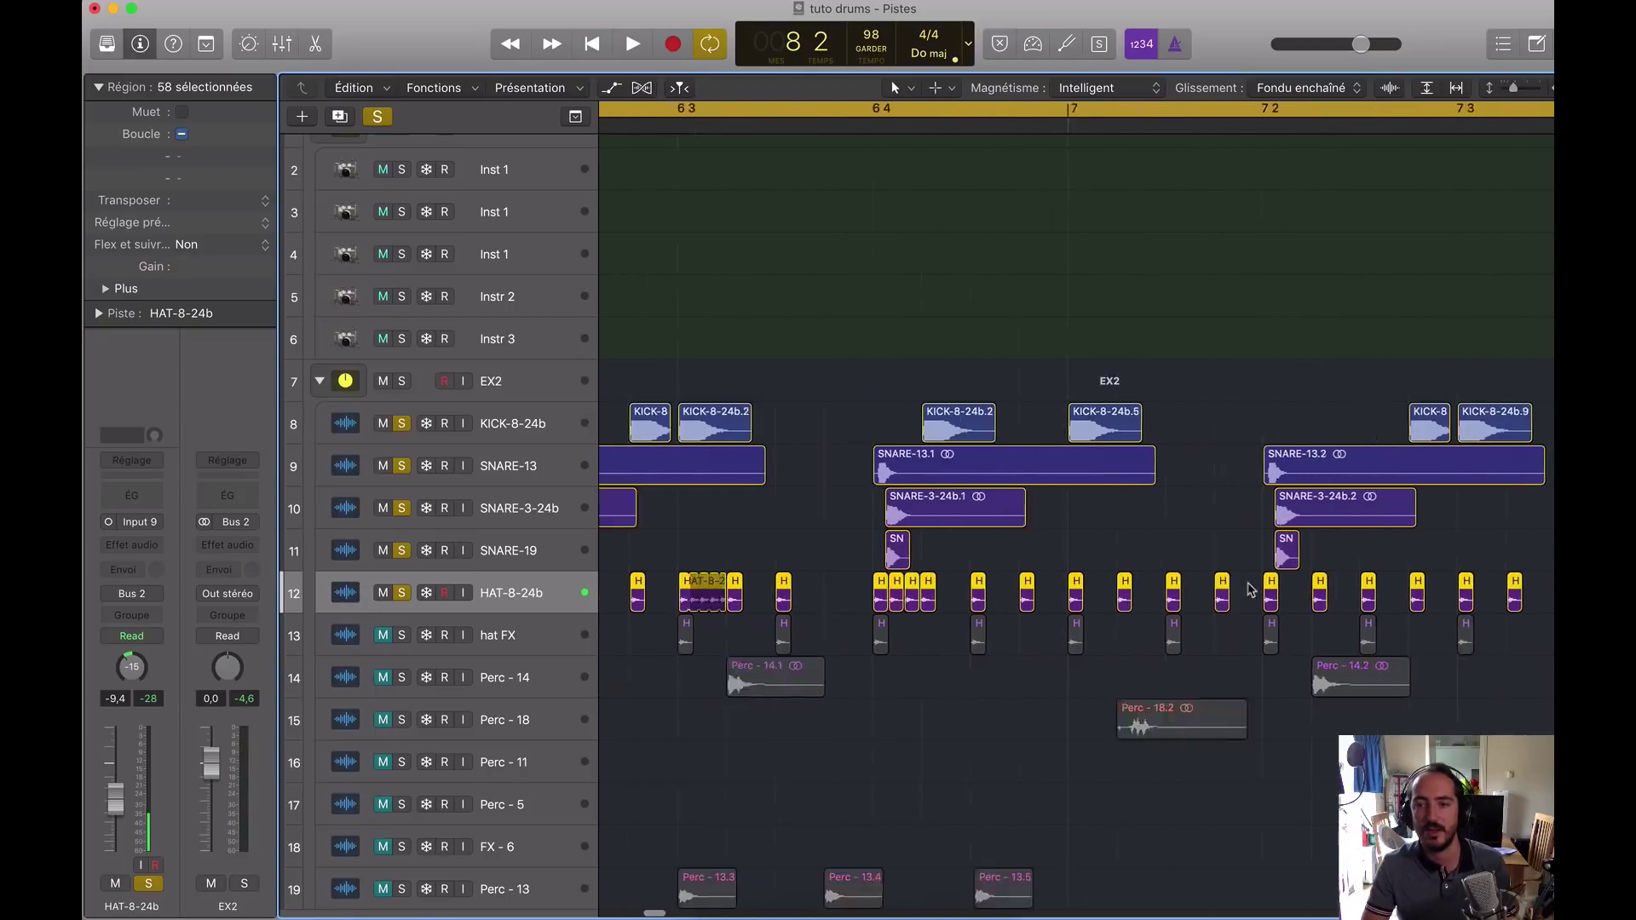
pyautogui.hscroll(1, 905, 585)
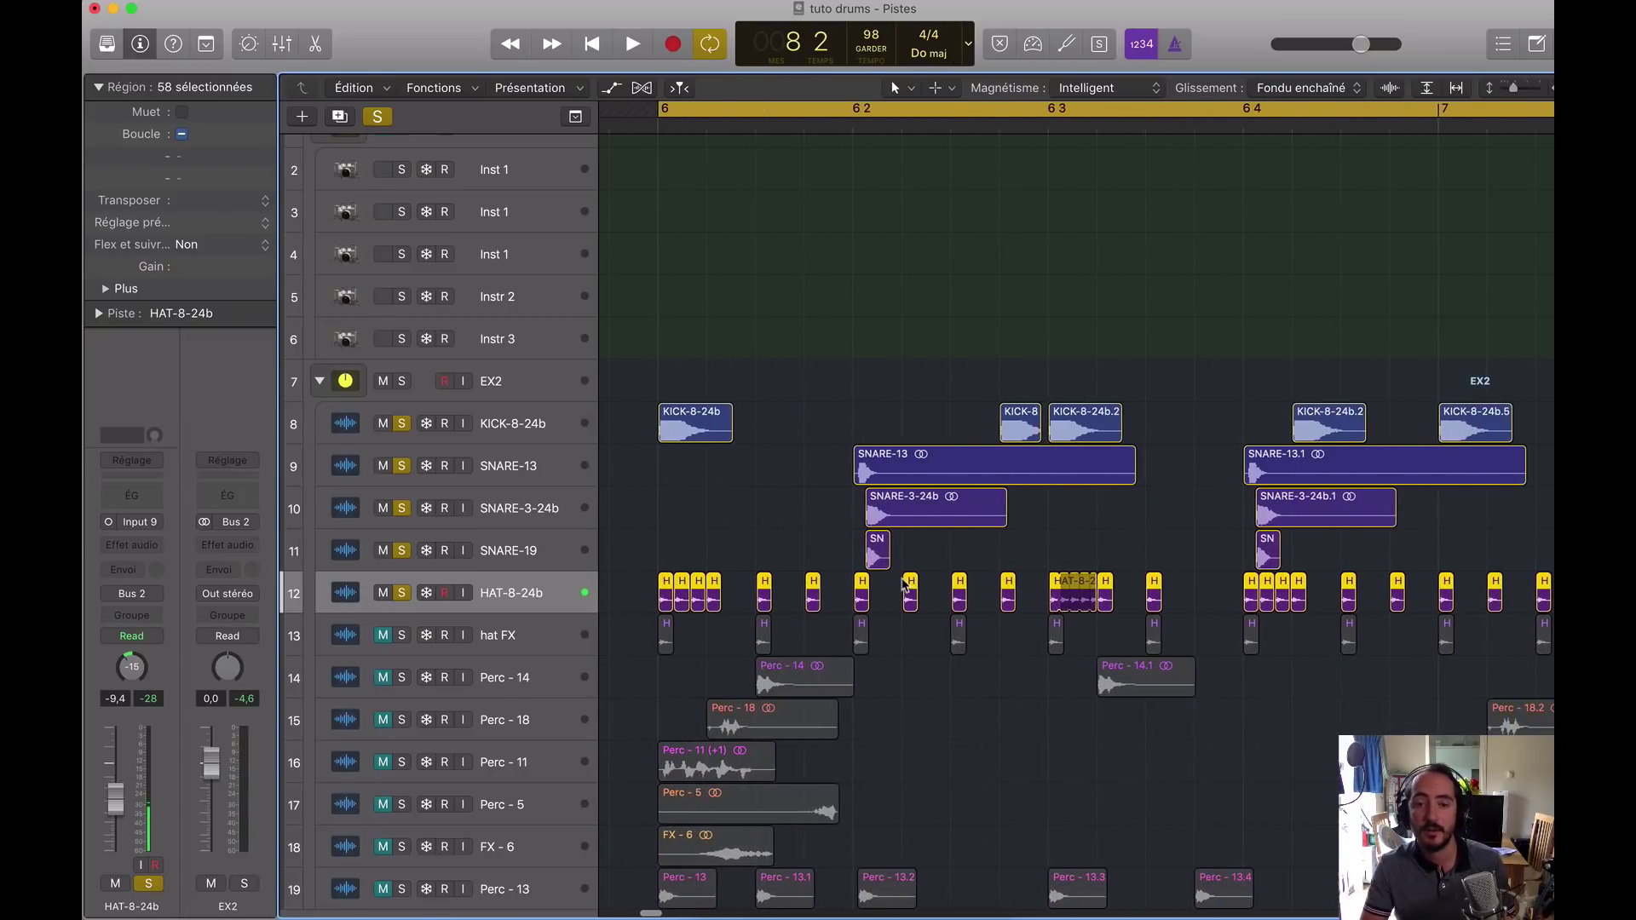
# Step: Play the loop with kick, snares and hi-hat soloed, following the HAT-8-24b pattern from bar 6 to bar 9
pyautogui.press('space')
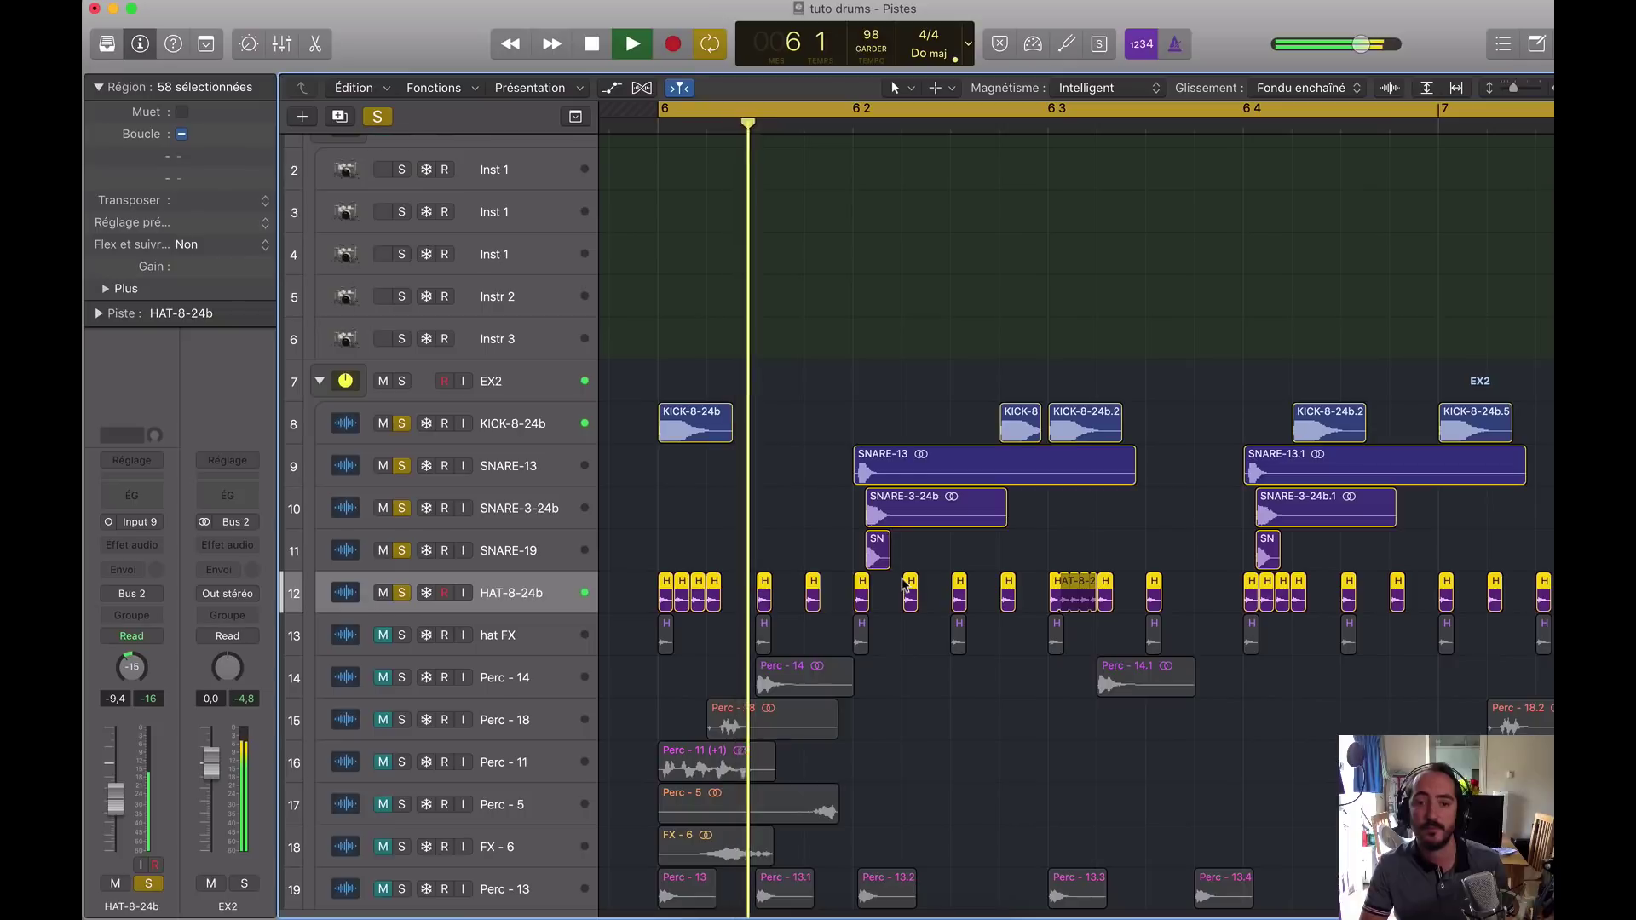
pyautogui.hscroll(10, 905, 603)
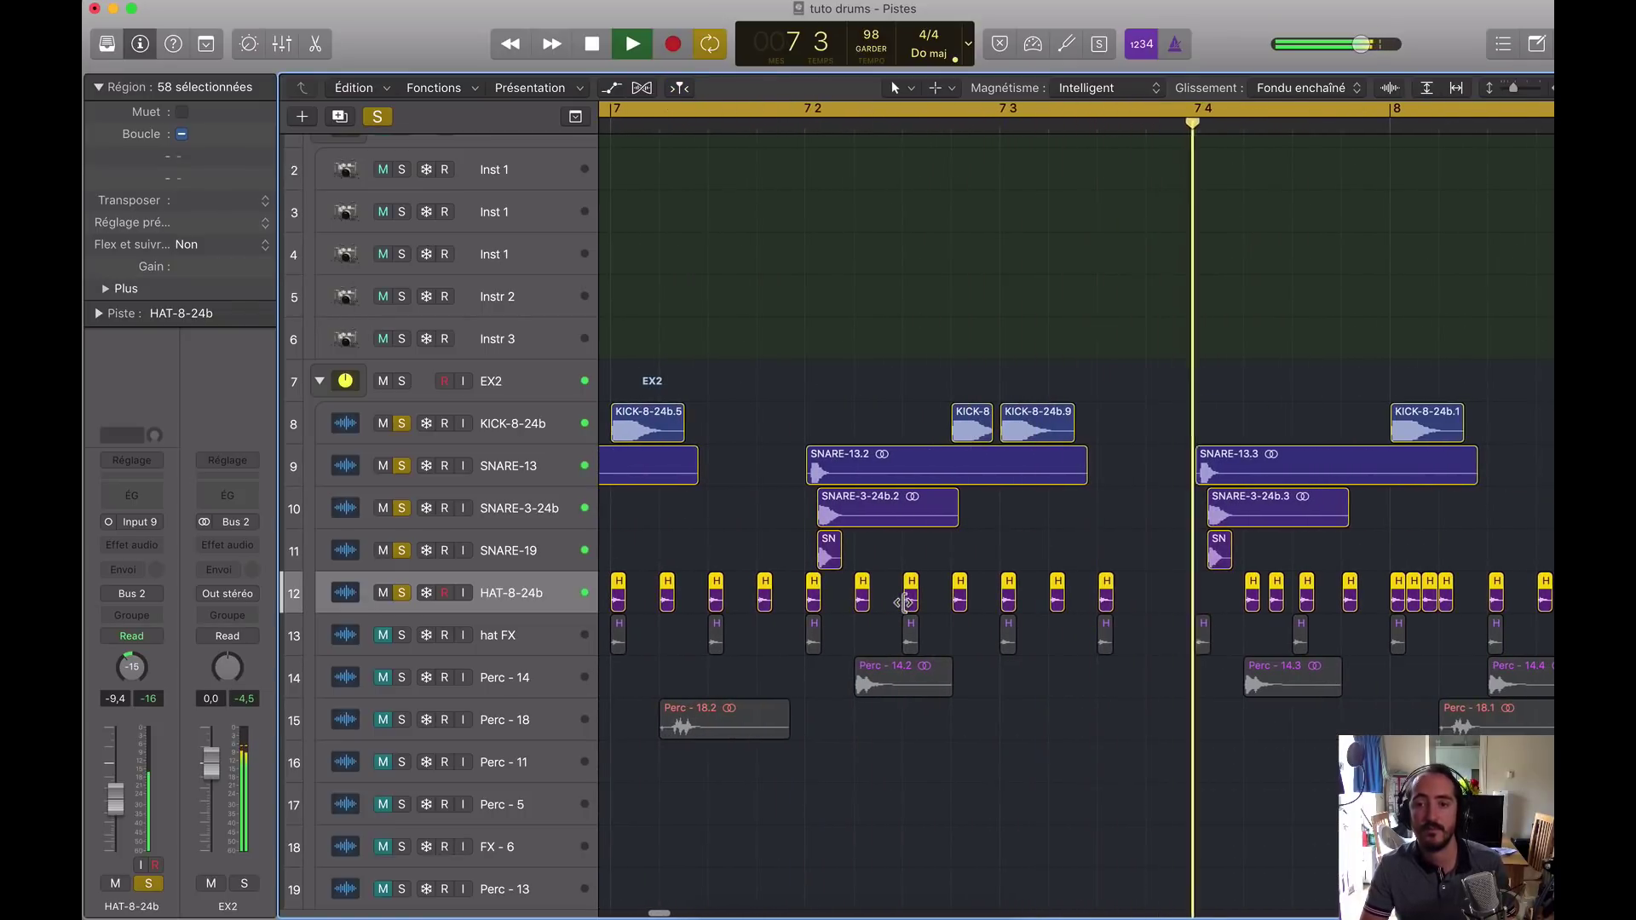
pyautogui.hscroll(10, 905, 602)
pyautogui.hscroll(2, 905, 602)
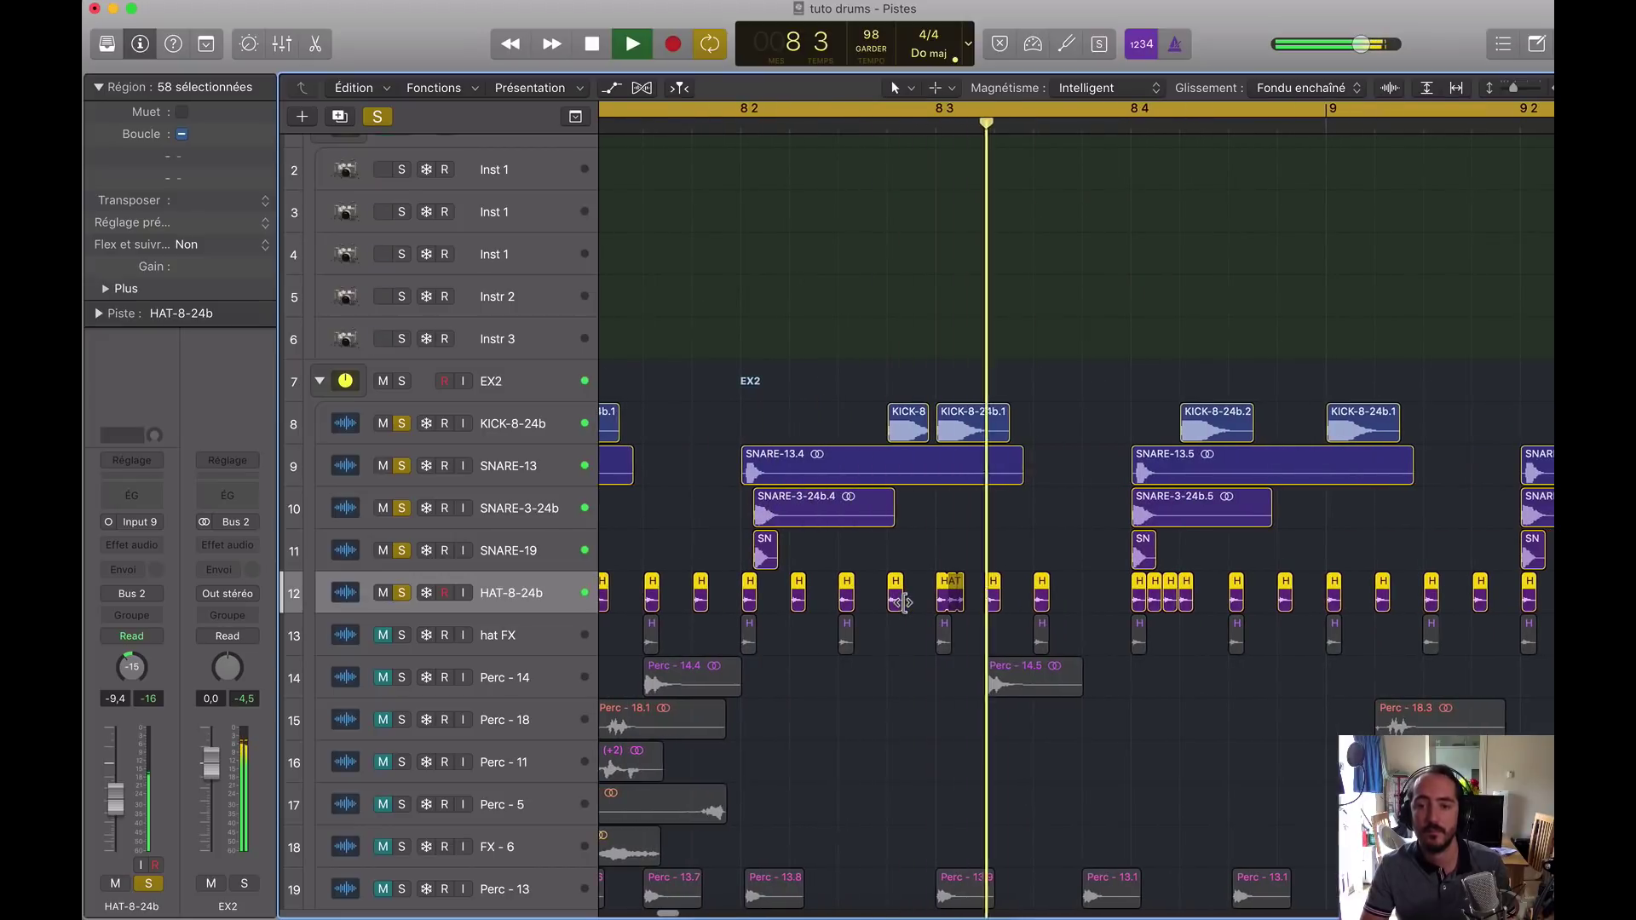
pyautogui.hscroll(10, 905, 602)
pyautogui.hscroll(10, 905, 602)
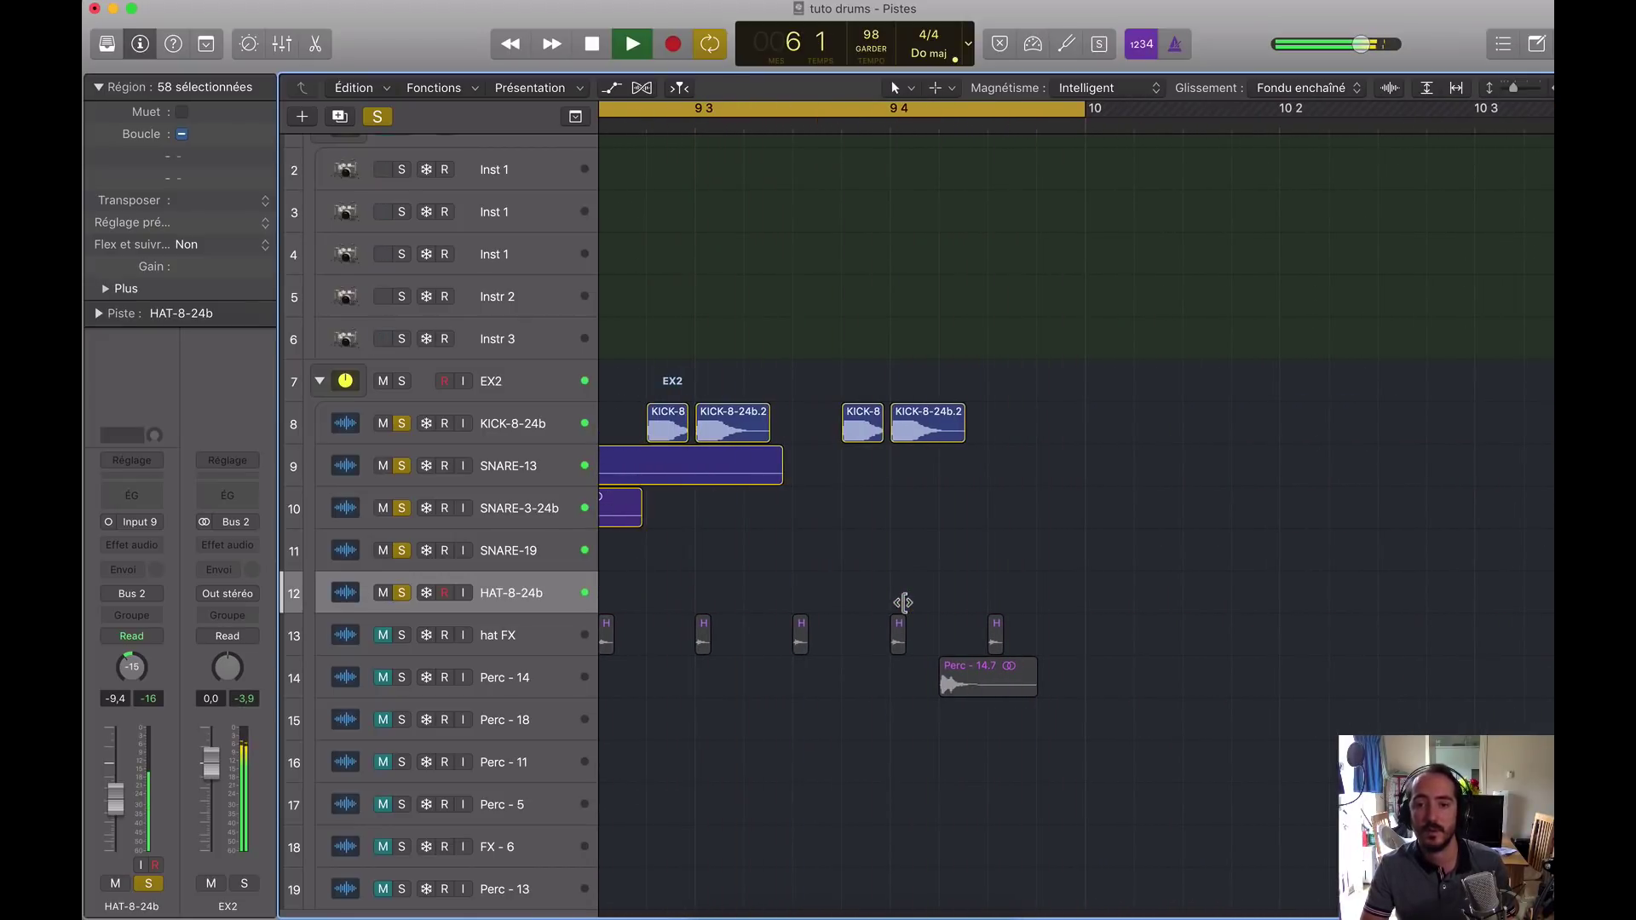
pyautogui.press('space')
pyautogui.hscroll(10, 905, 603)
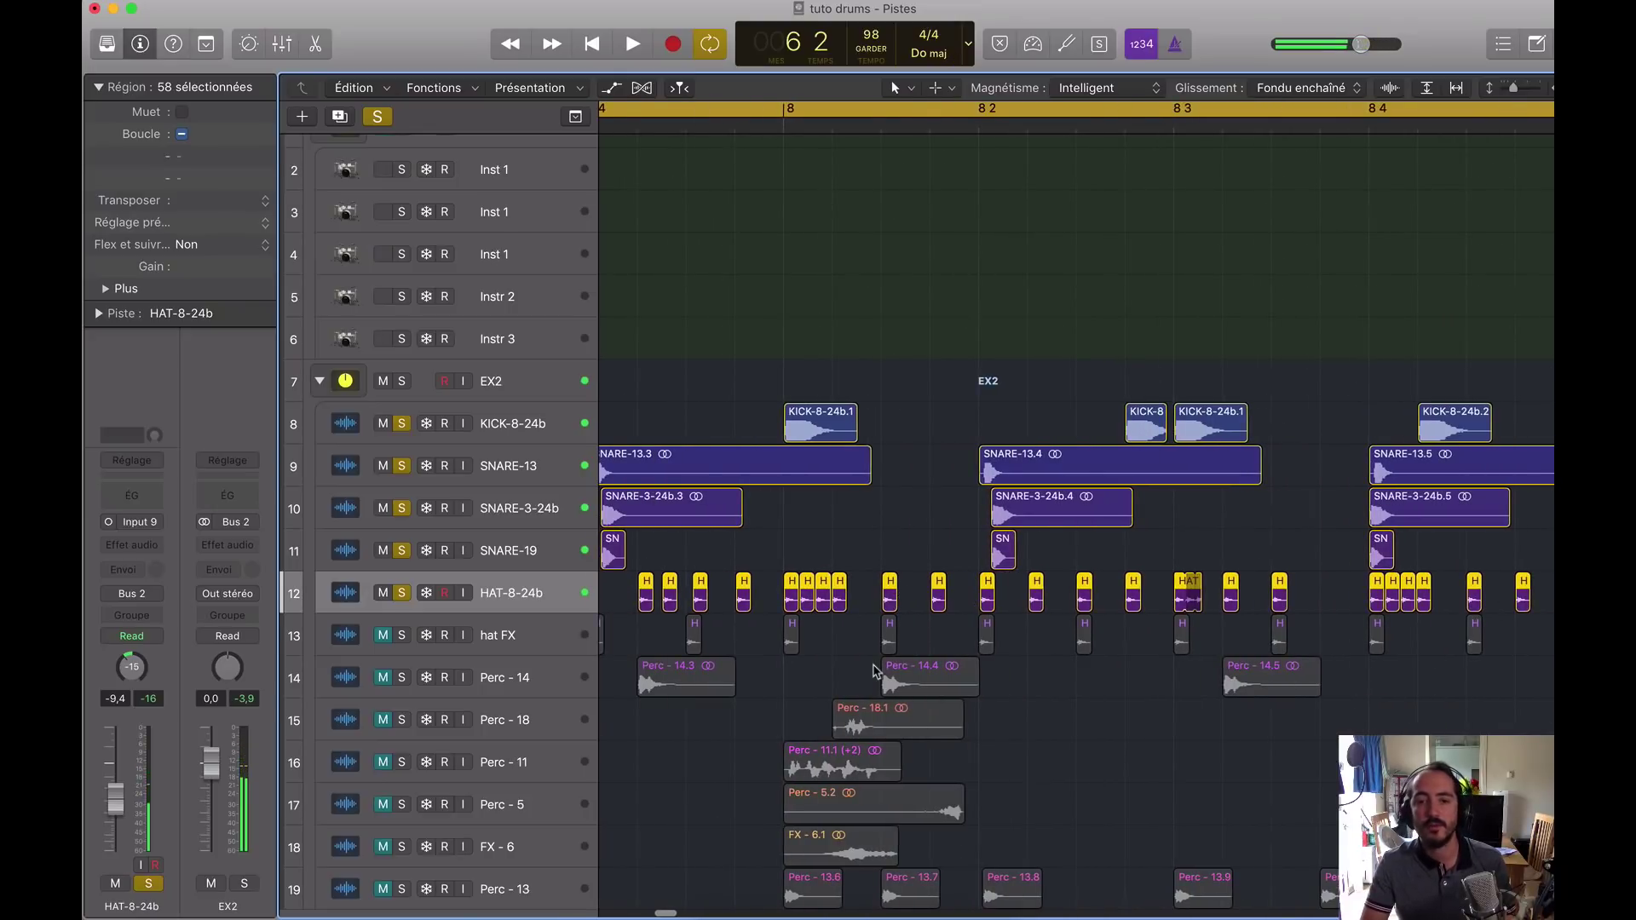
pyautogui.hscroll(-6, 874, 671)
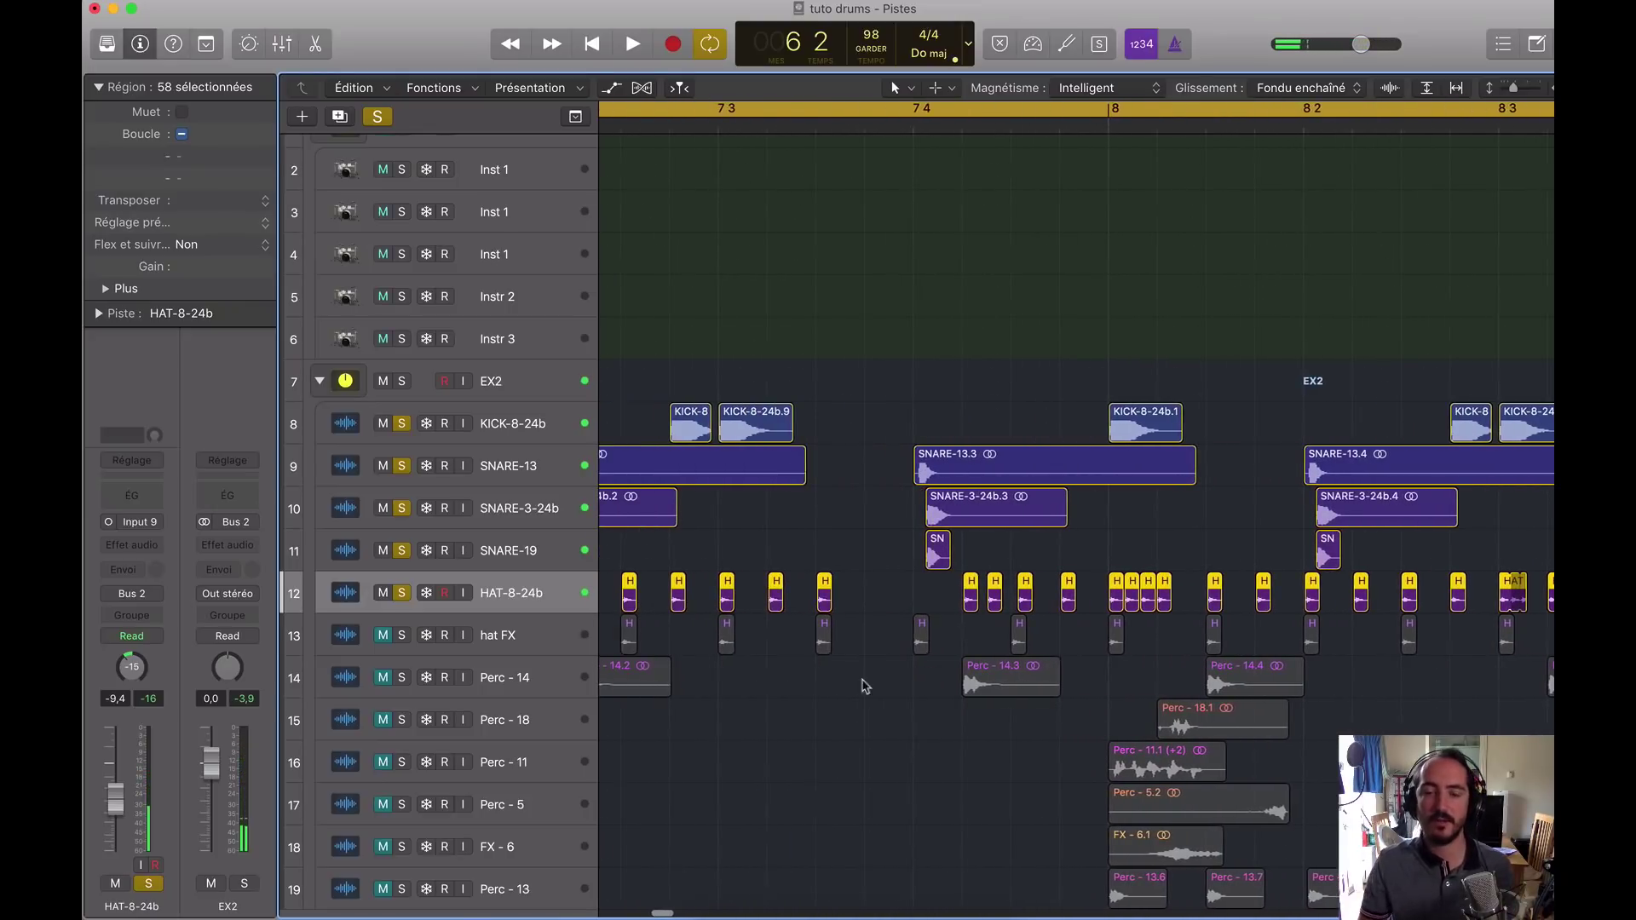
# Step: Select the first four HAT-8-24b regions at bar 6 and enlarge them to show their waveforms
pyautogui.scroll(-5, 858, 685)
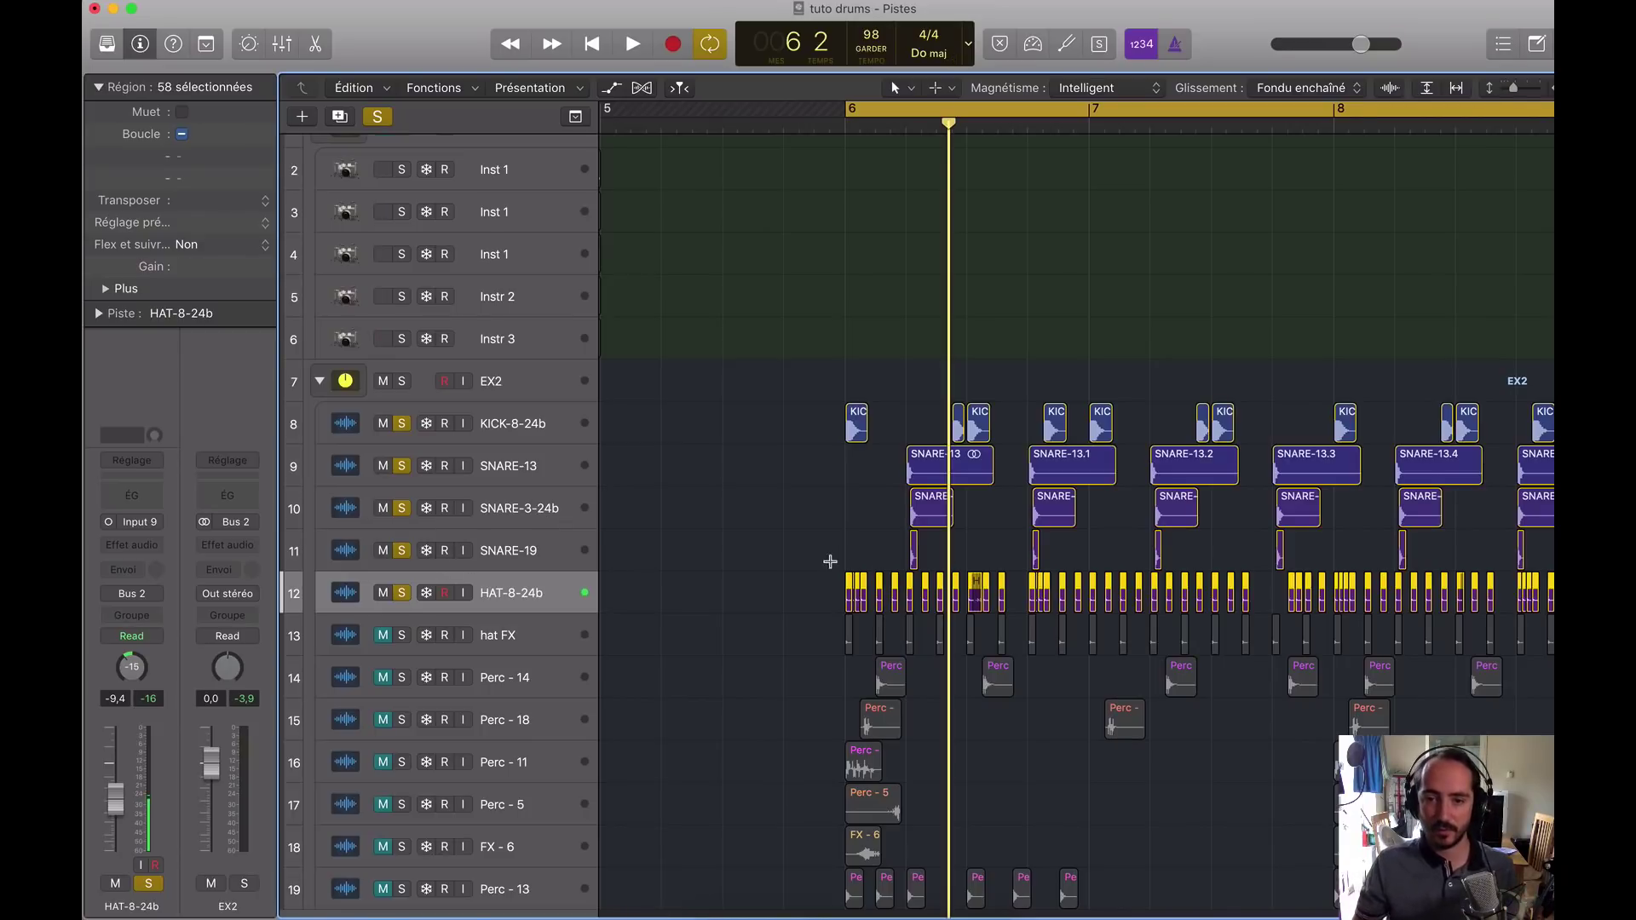
pyautogui.scroll(8, 884, 594)
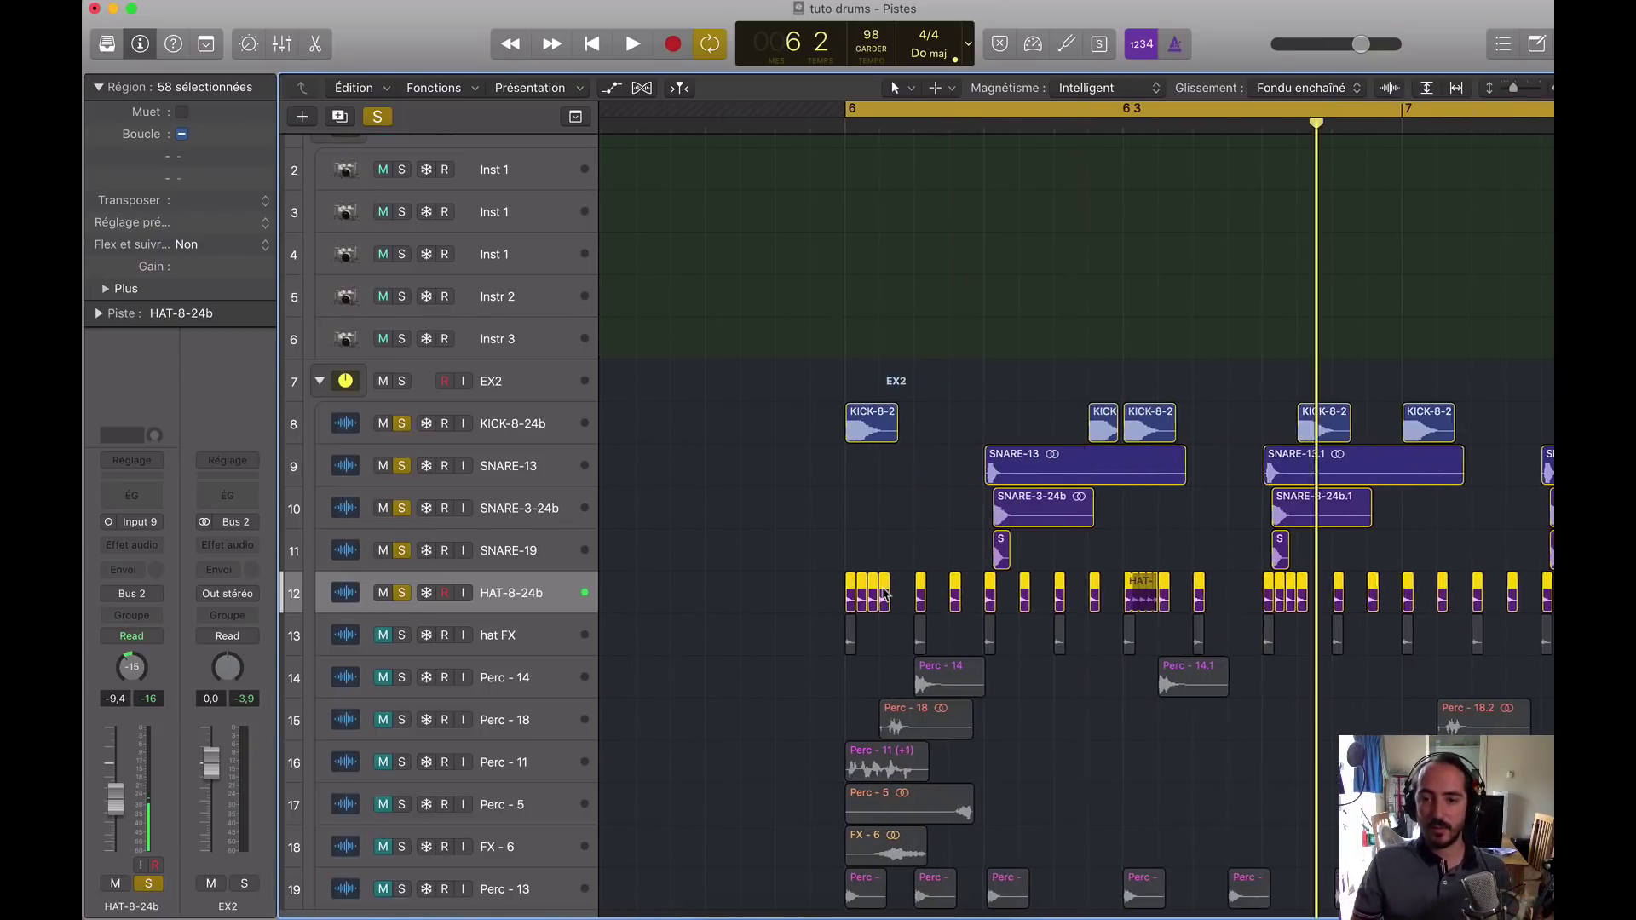
pyautogui.scroll(-6, 884, 594)
pyautogui.hscroll(-3, 1059, 592)
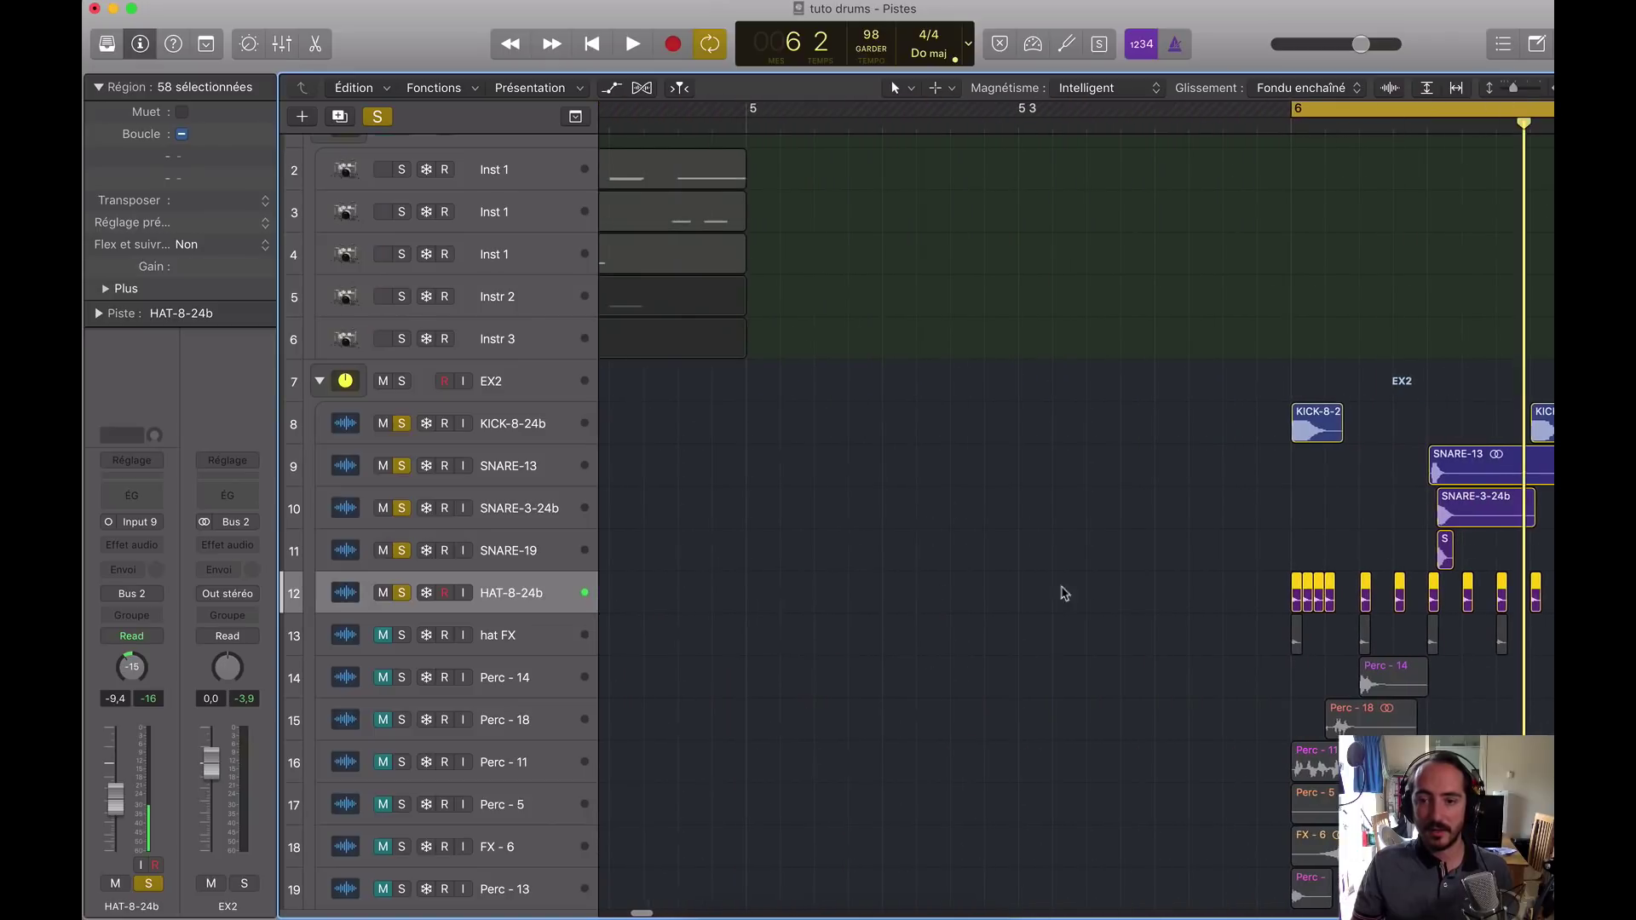
pyautogui.hscroll(2, 1060, 591)
pyautogui.moveTo(1099, 591); pyautogui.dragTo(1151, 594)
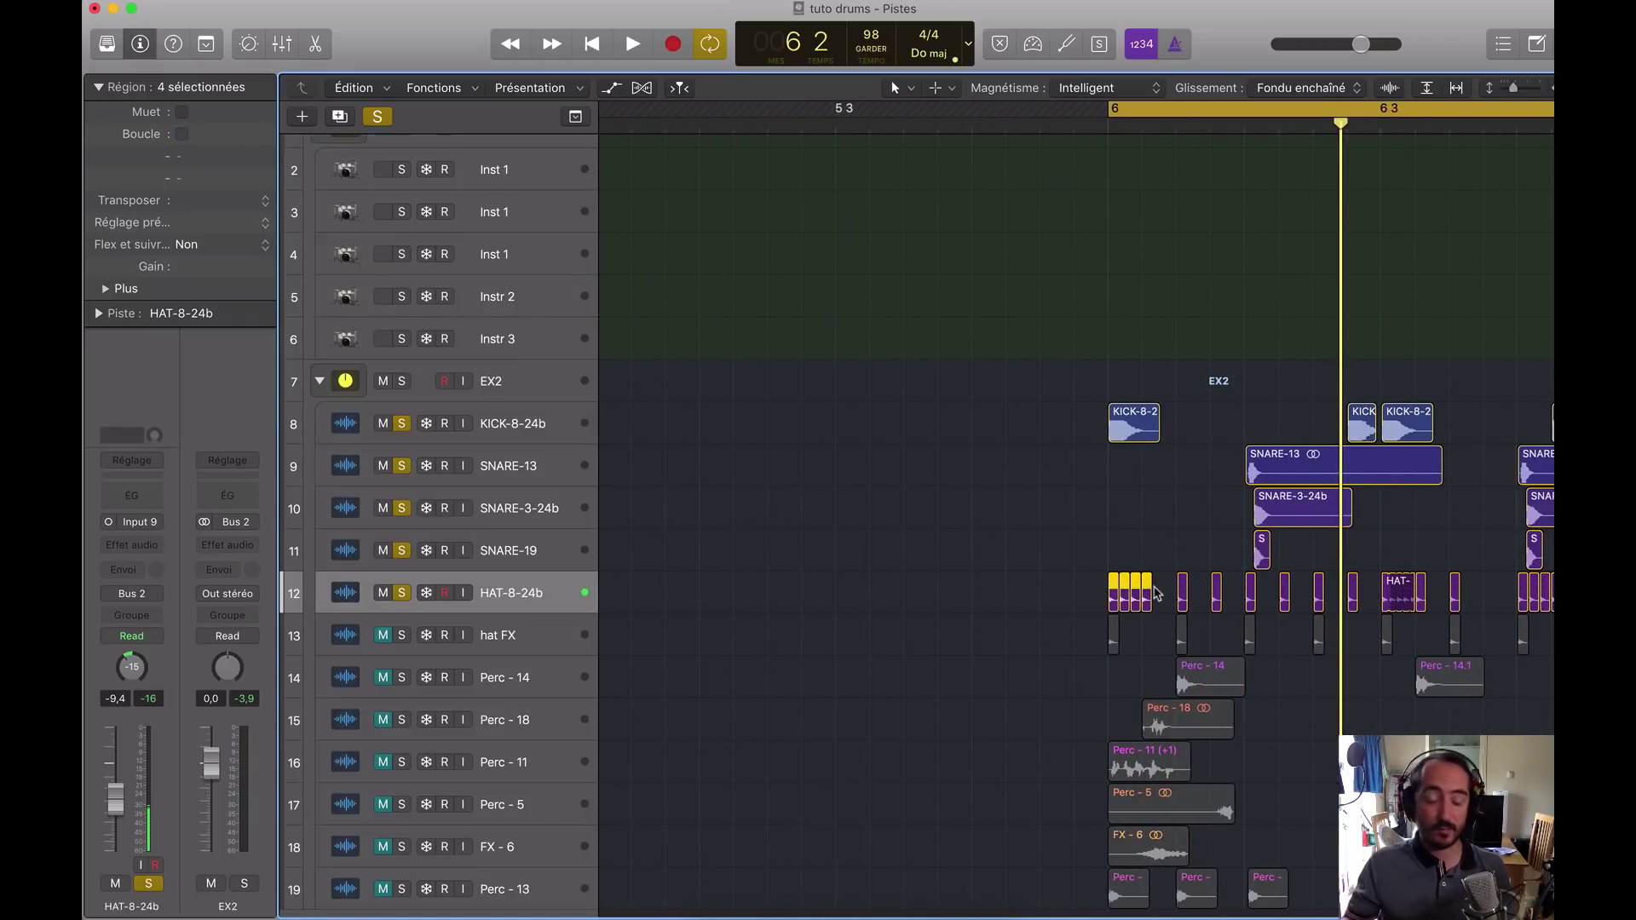
pyautogui.press('z')
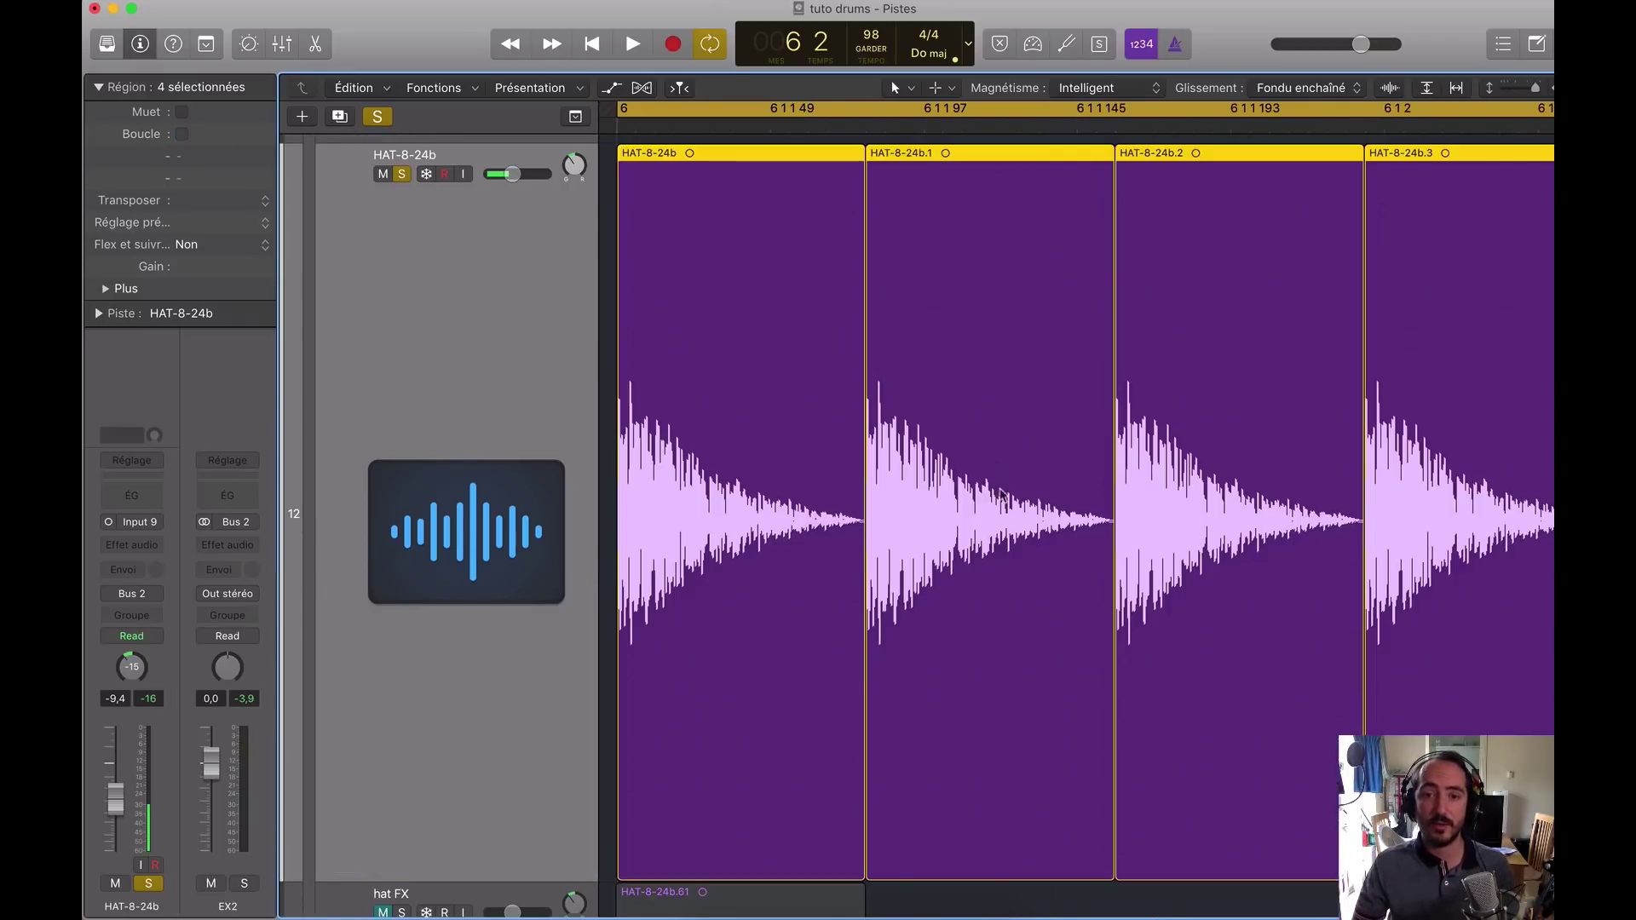
# Step: Set the first HAT-8-24b region's gain to -7.2 dB and lower the gain of HAT-8-24b.1 by a smaller amount
pyautogui.click(610, 213)
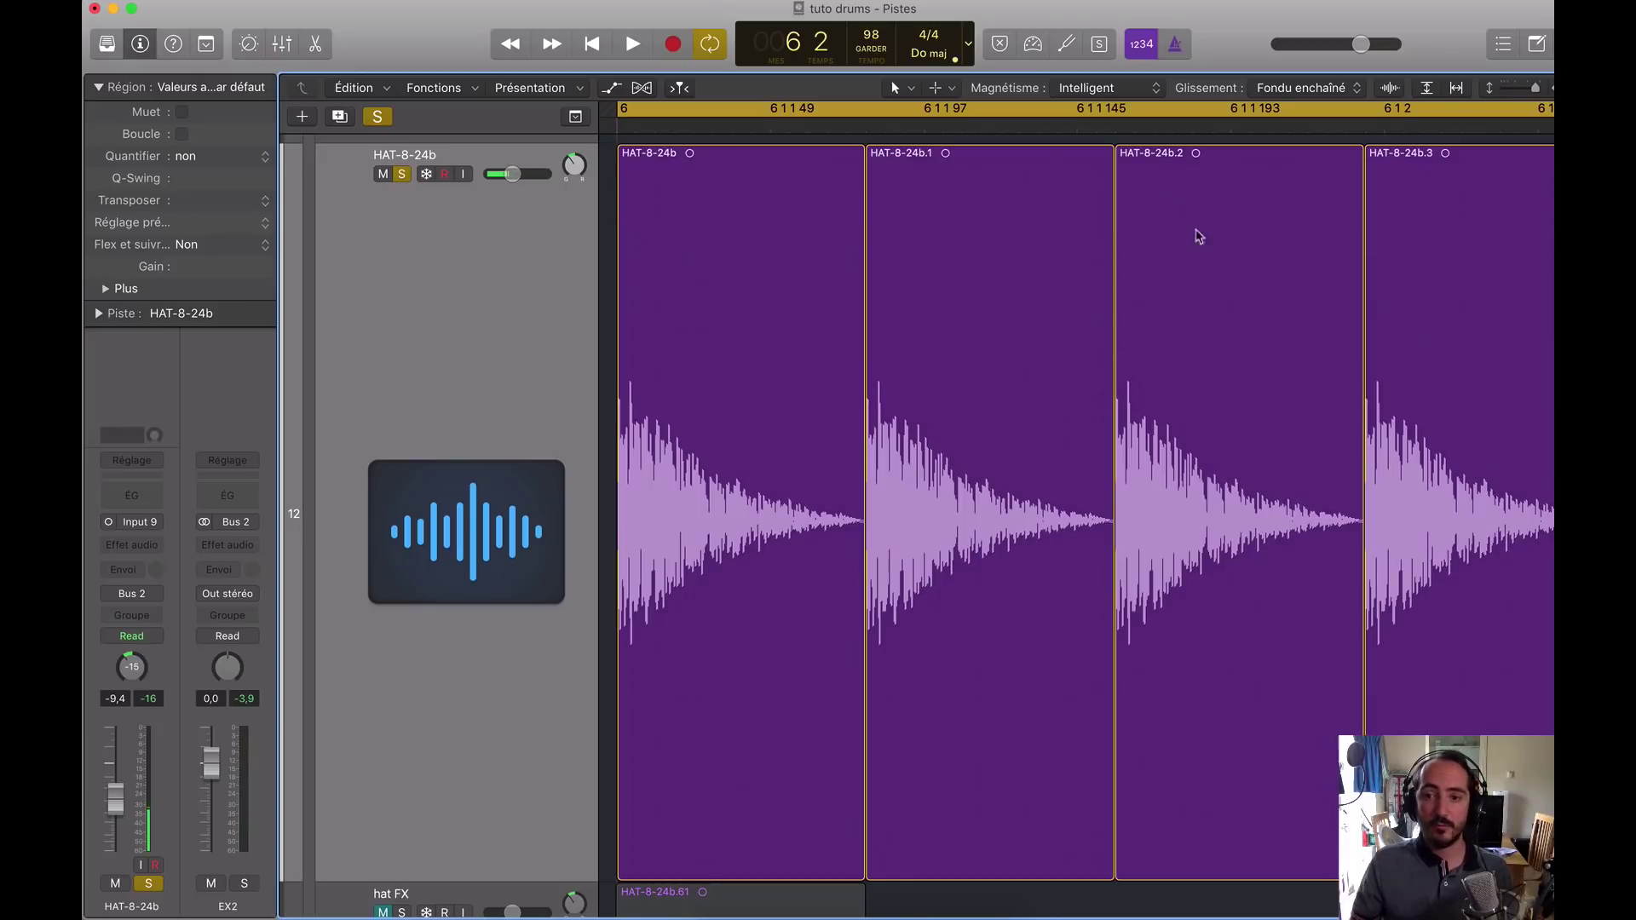
pyautogui.click(686, 332)
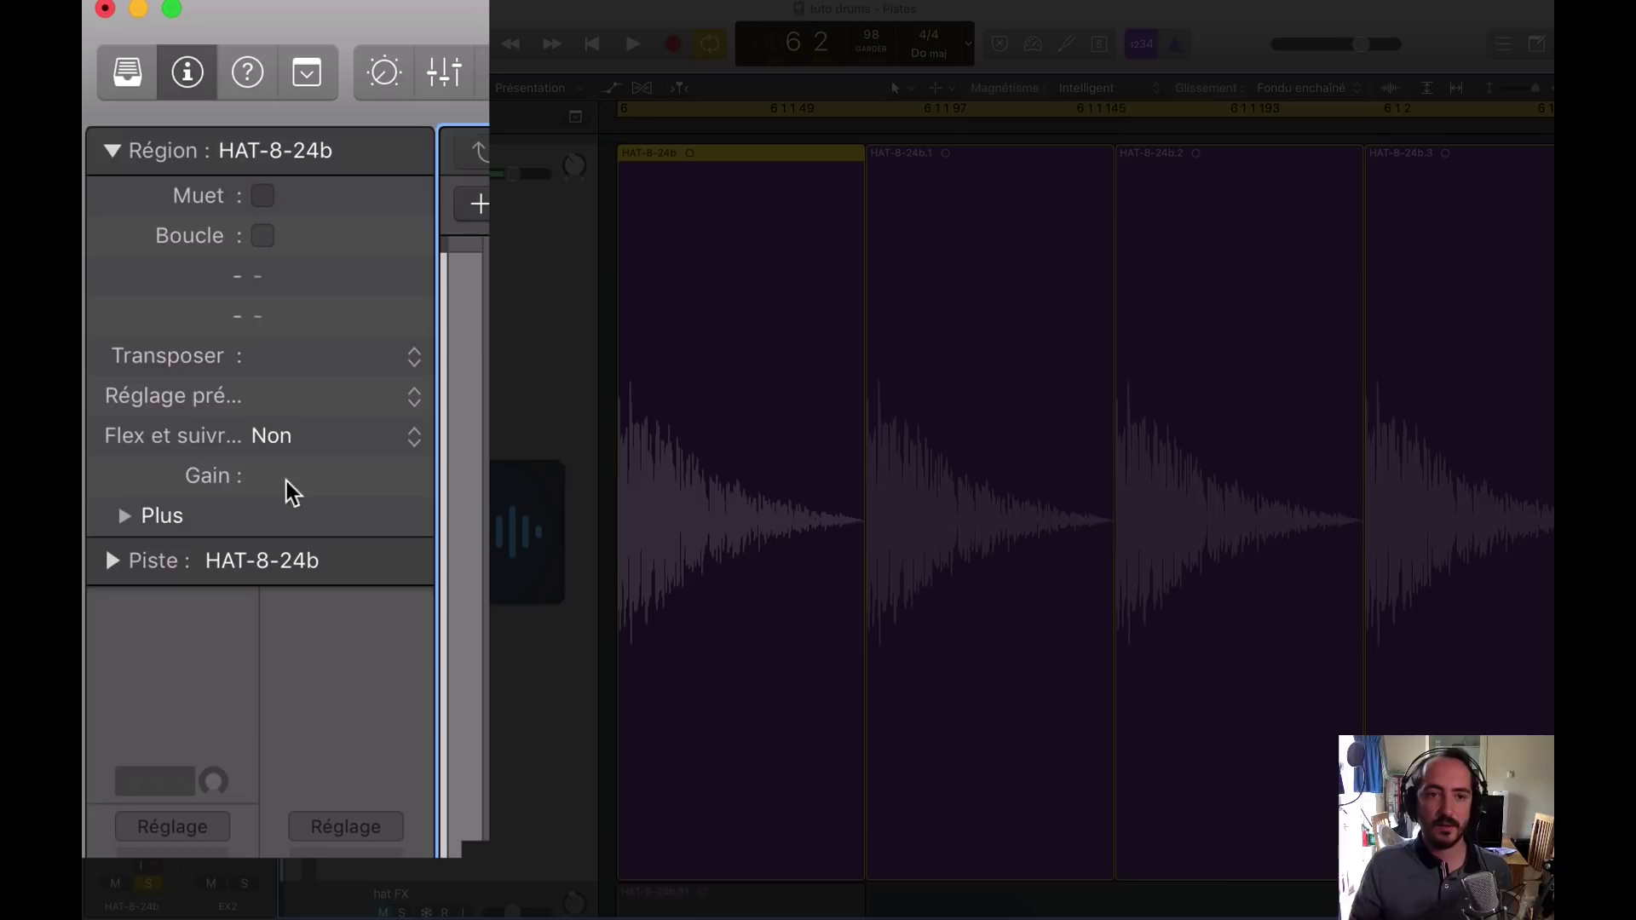
pyautogui.moveTo(257, 714); pyautogui.dragTo(222, 791)
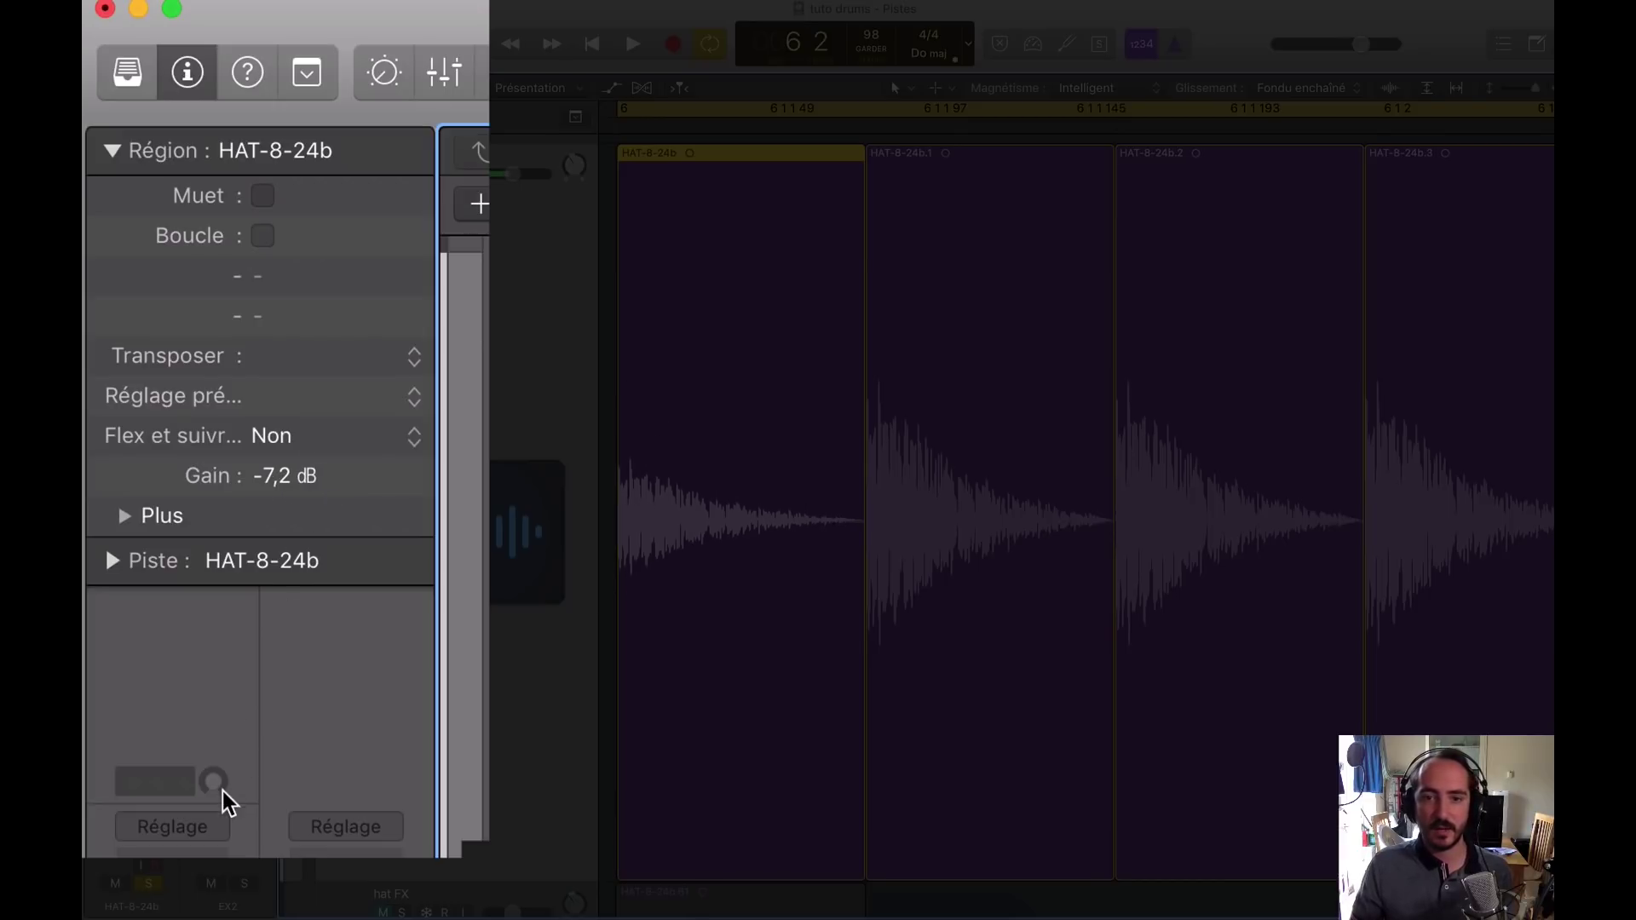
pyautogui.click(968, 381)
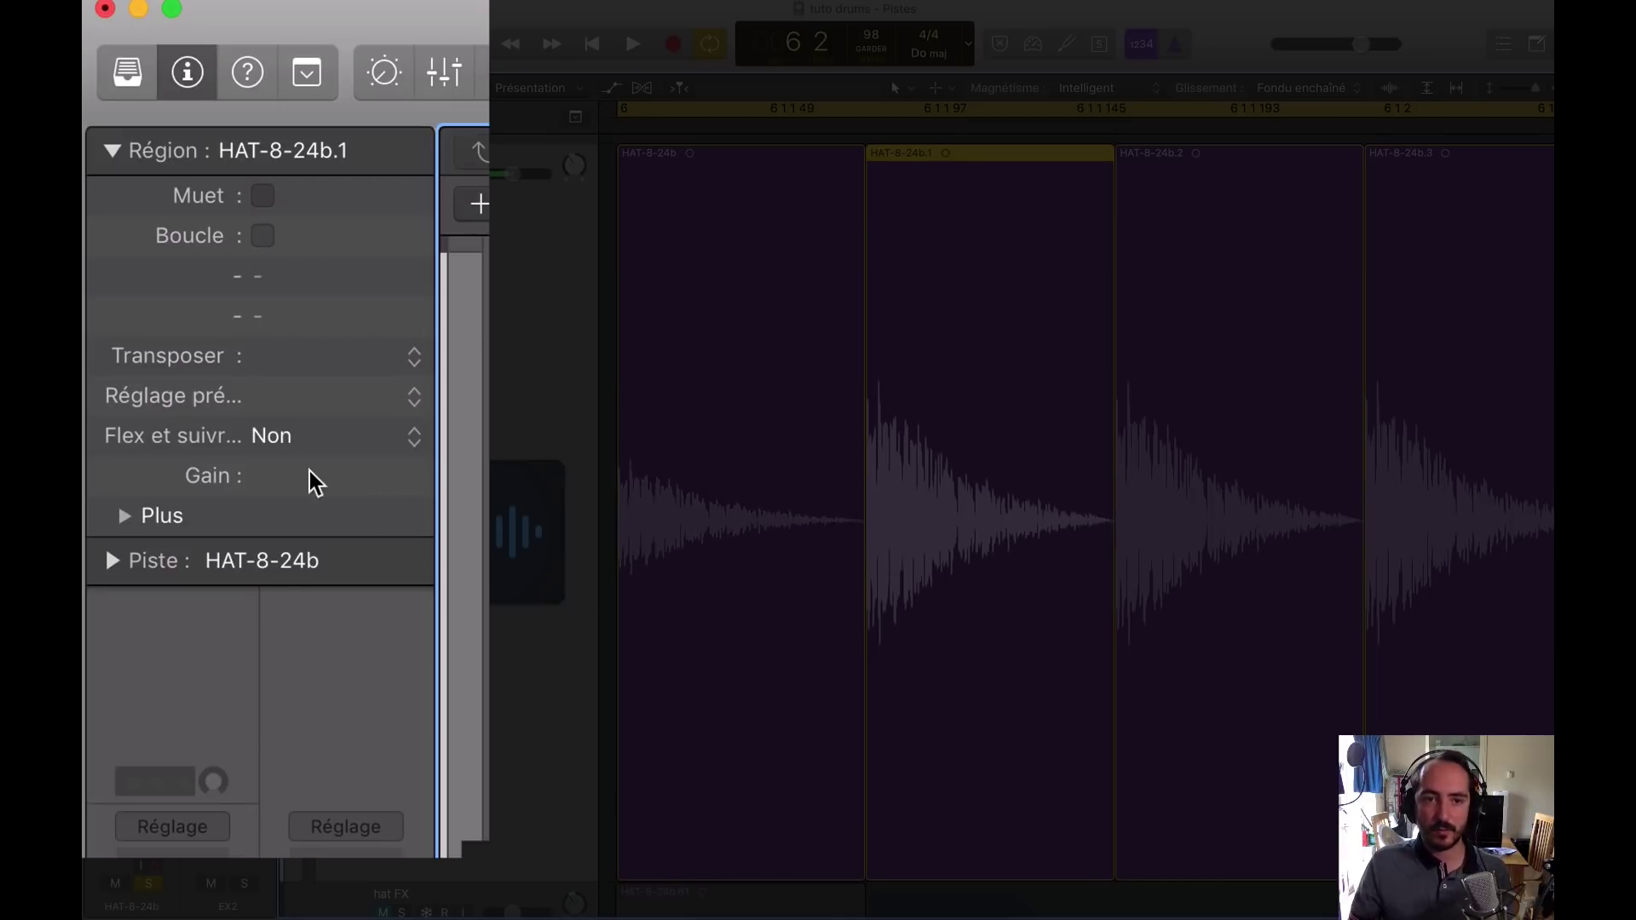
pyautogui.moveTo(309, 472); pyautogui.dragTo(310, 677)
# Step: Set the gain of the HAT-8-24b.2 region to -2.4 dB, keeping the region in place
pyautogui.click(1212, 227)
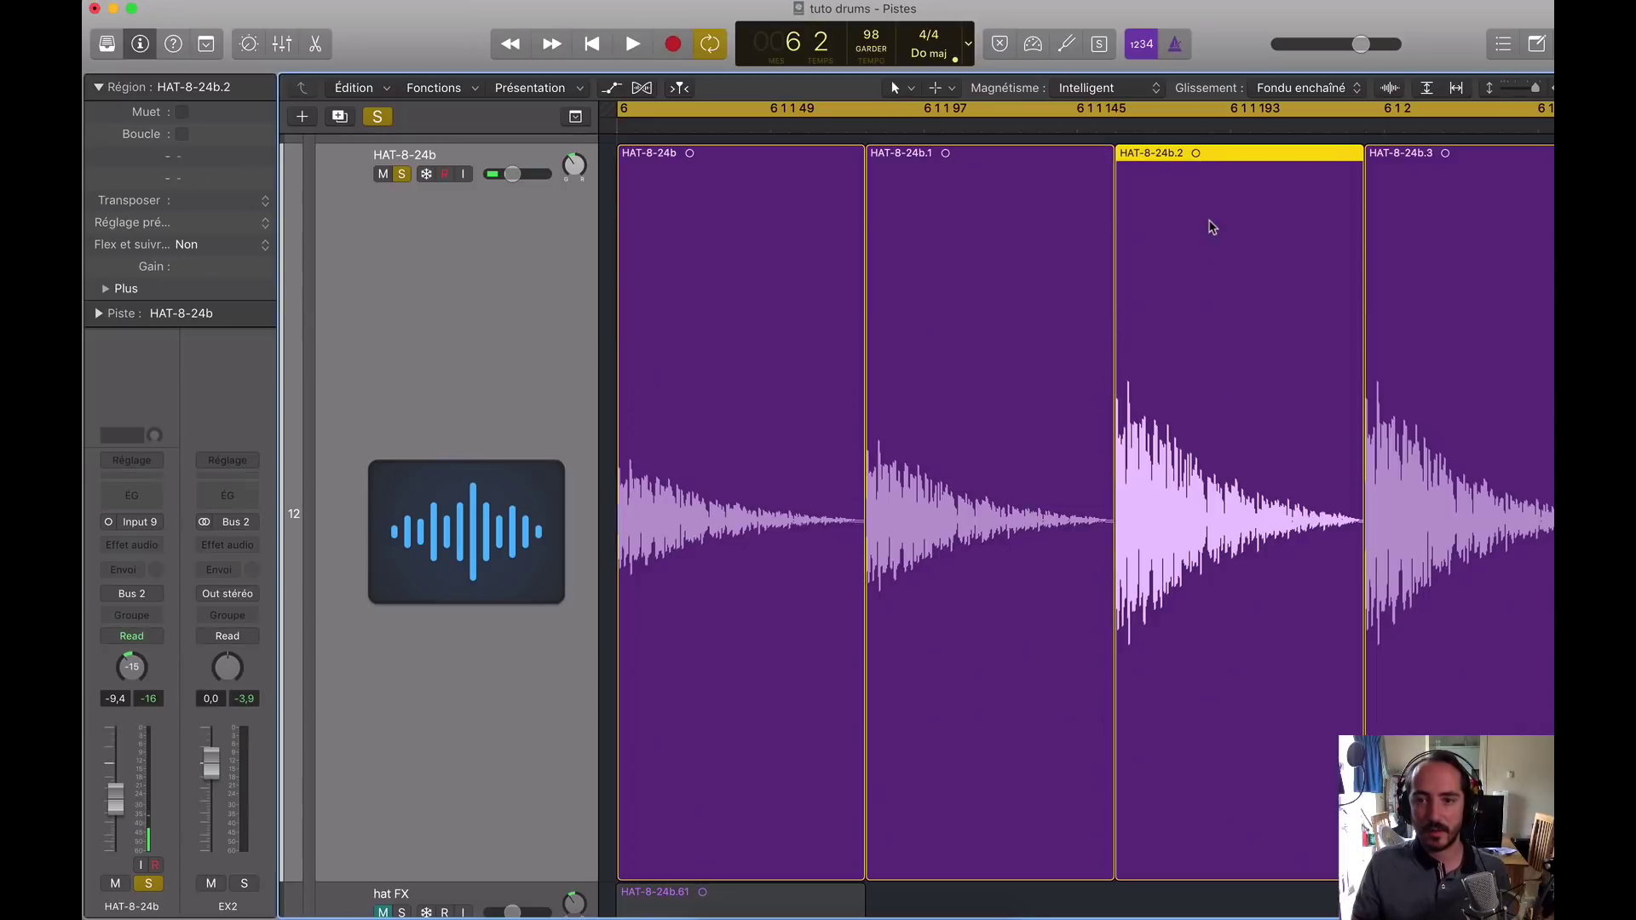
pyautogui.press('super+a')
pyautogui.press('e')
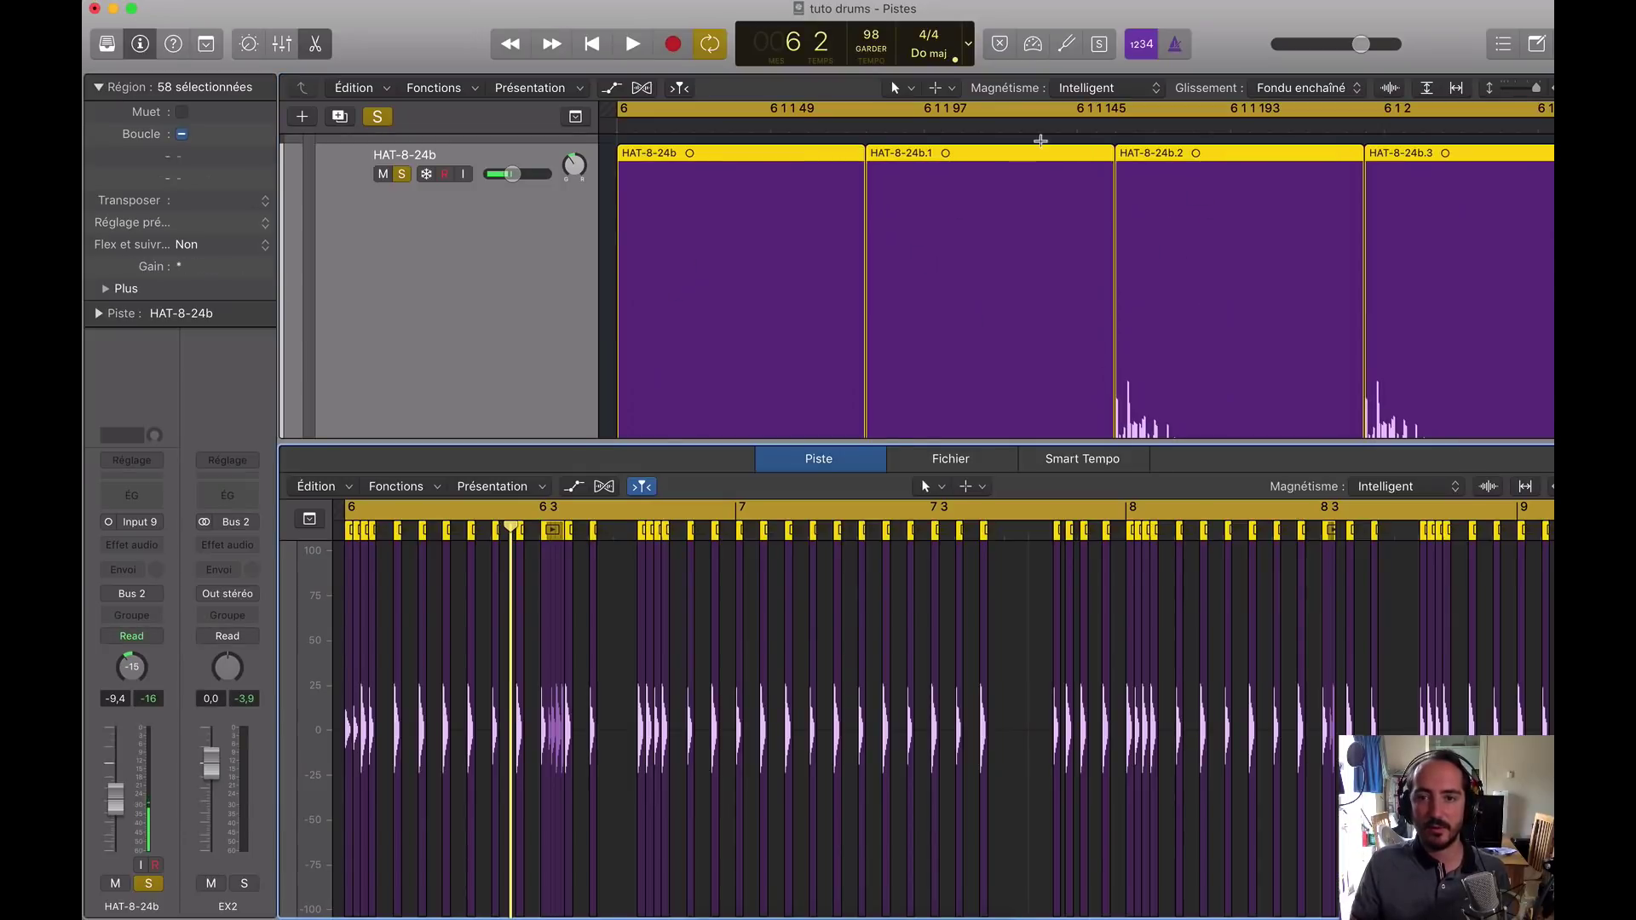
pyautogui.click(1172, 179)
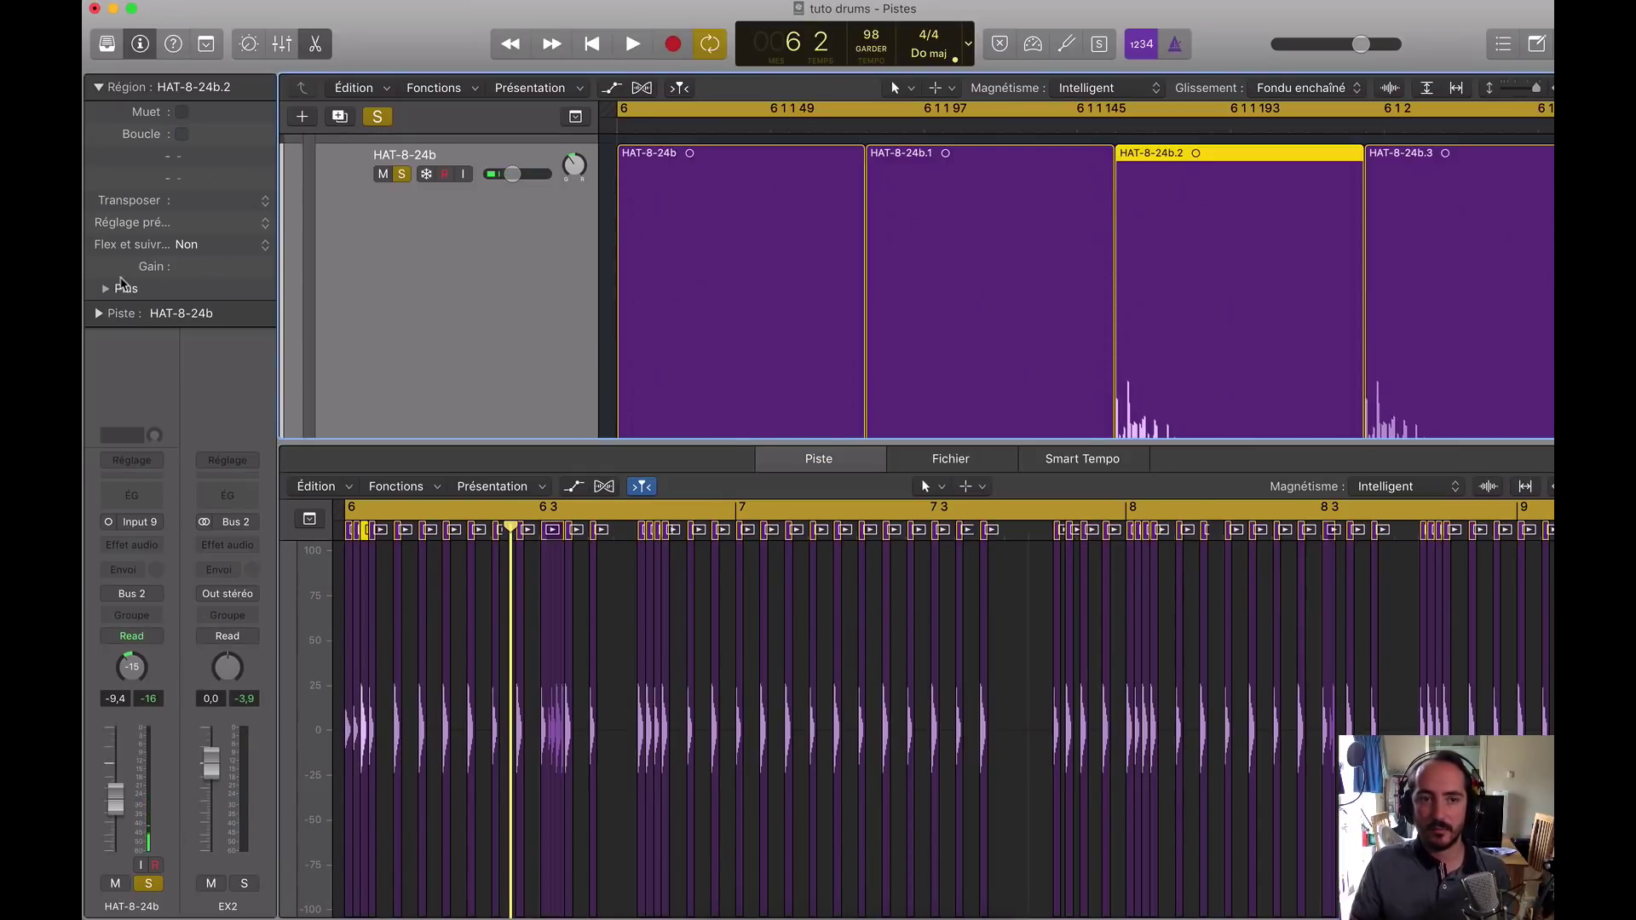
pyautogui.moveTo(201, 273); pyautogui.dragTo(192, 312)
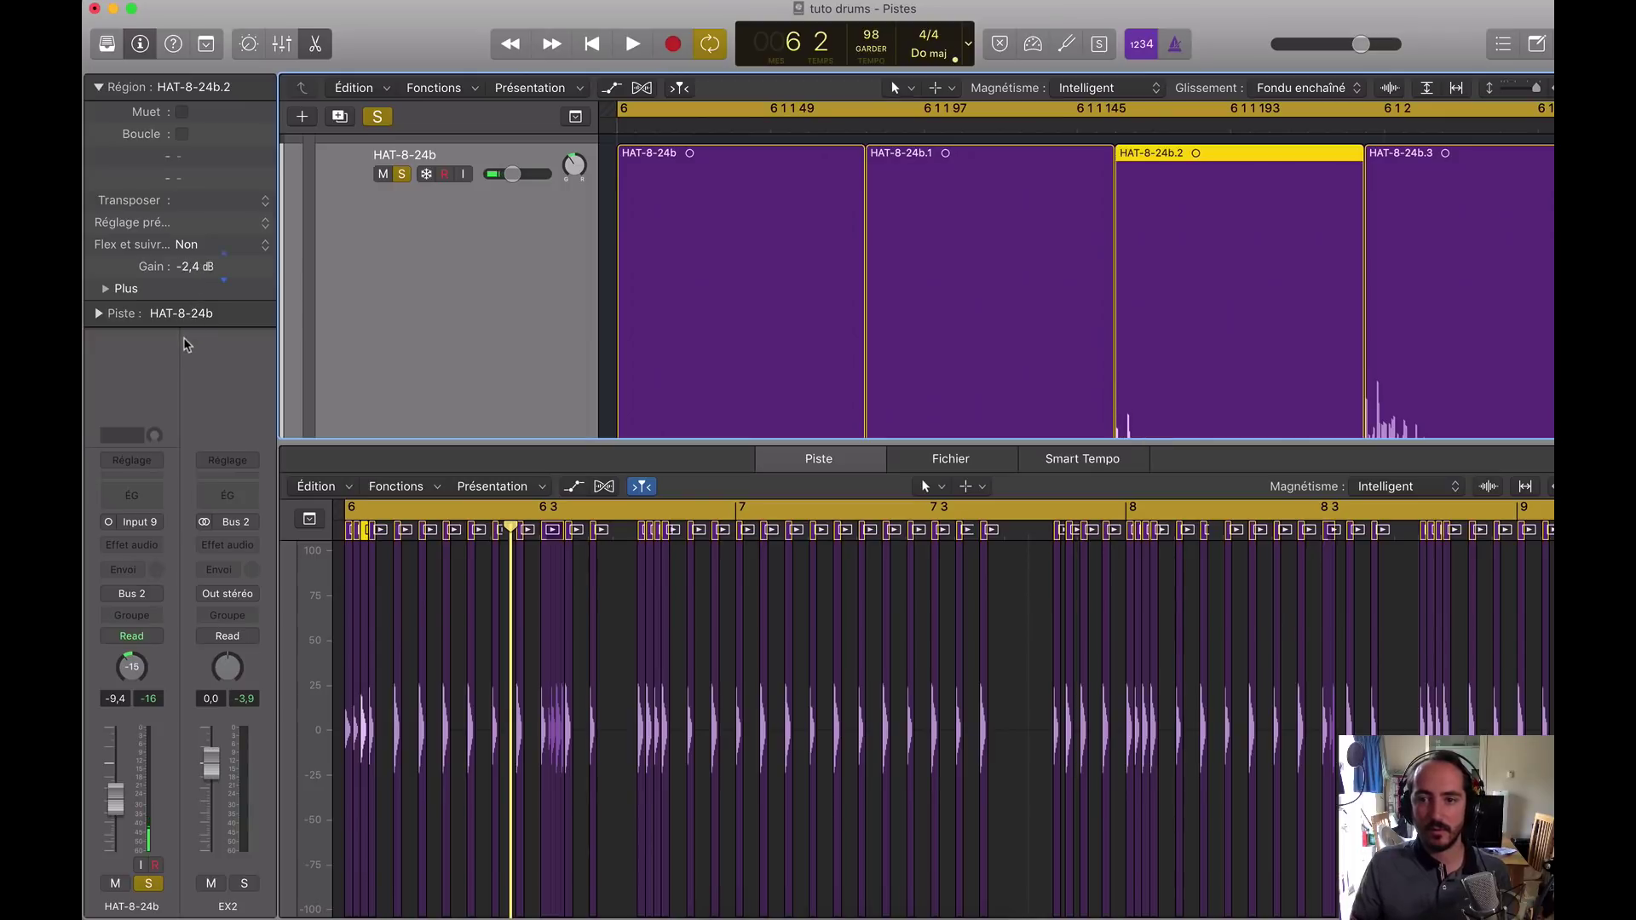
pyautogui.press('super+Down')
pyautogui.press('Delete')
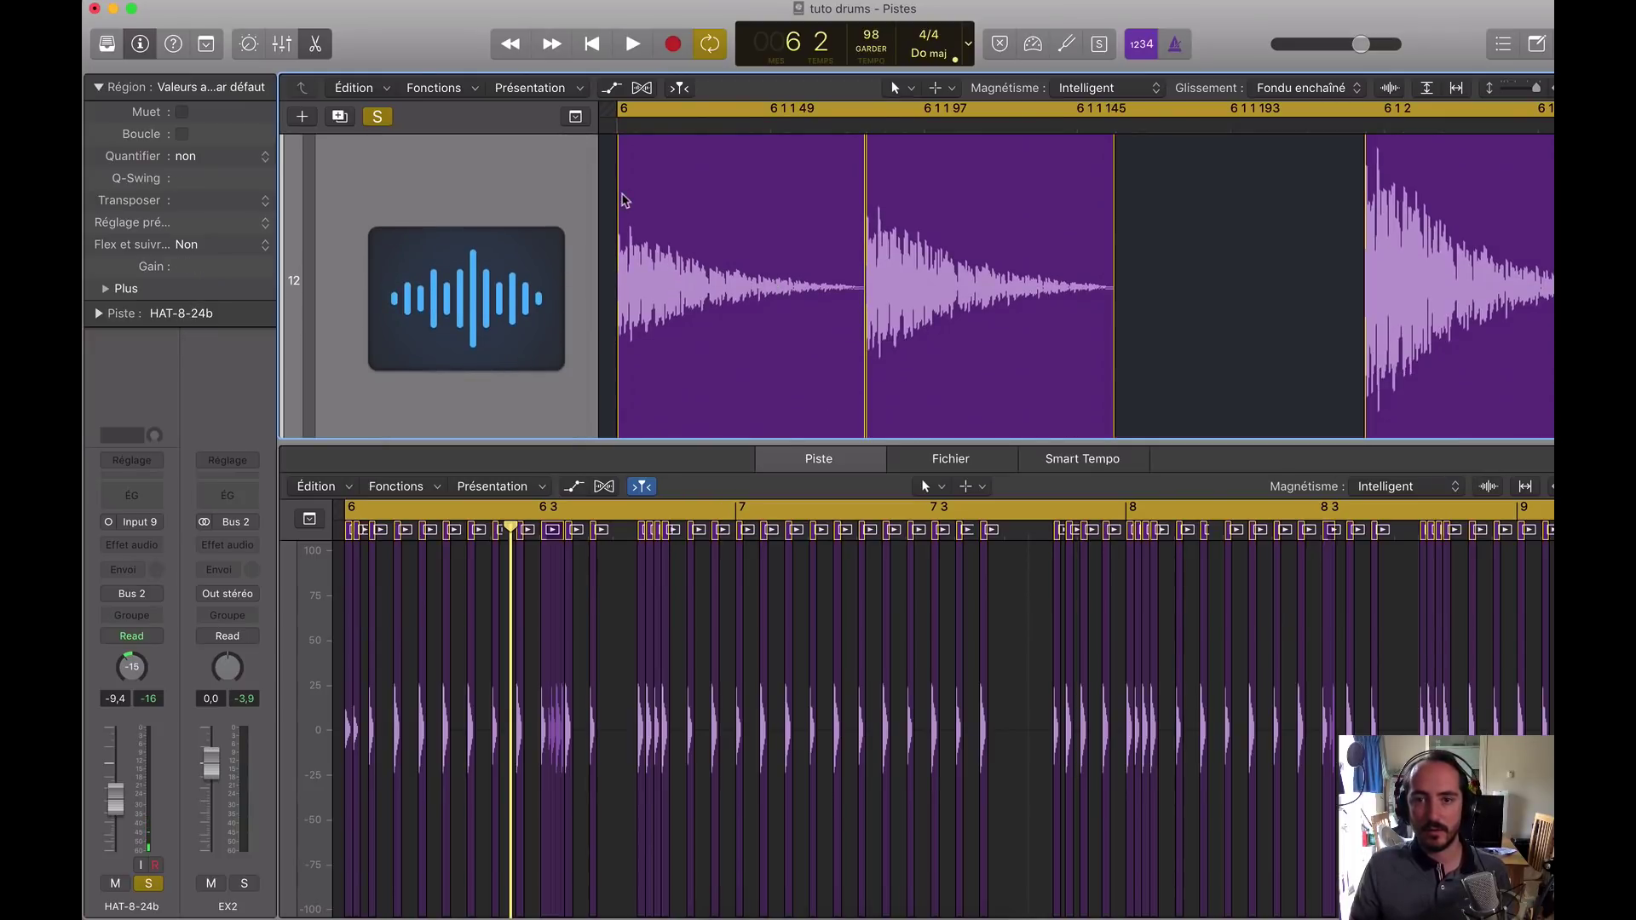
pyautogui.press('super+z')
# Step: Play the loop with the adjusted hi-hat gains and follow the HAT-8-24b pattern from bar 6 into bar 7
pyautogui.press('space')
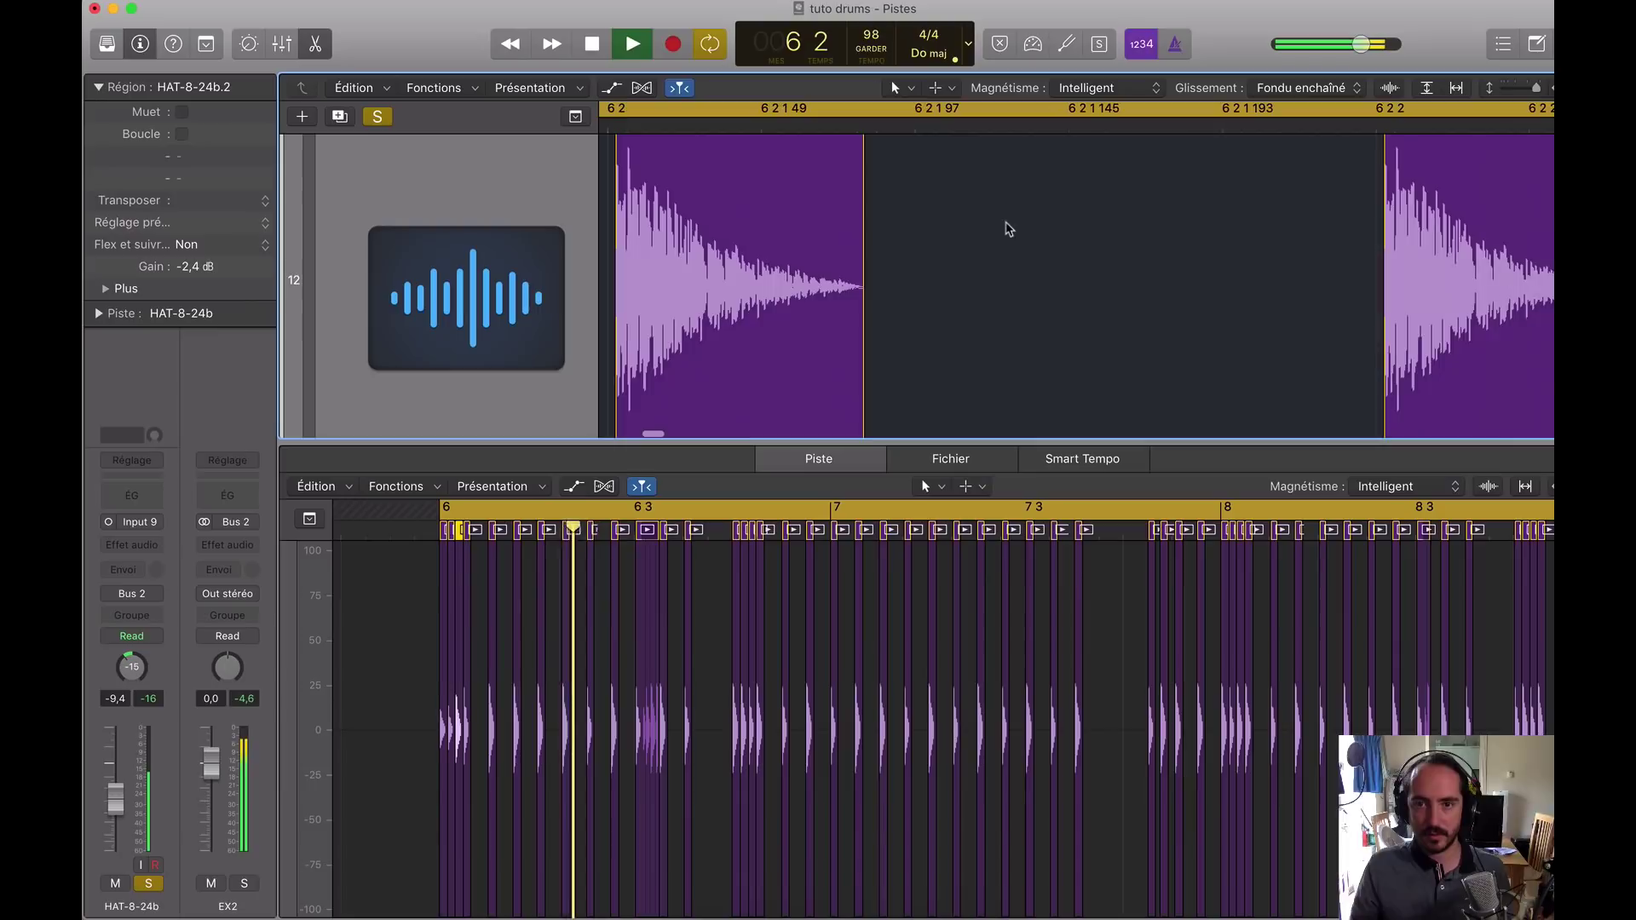
pyautogui.scroll(-10, 1006, 228)
pyautogui.click(807, 172)
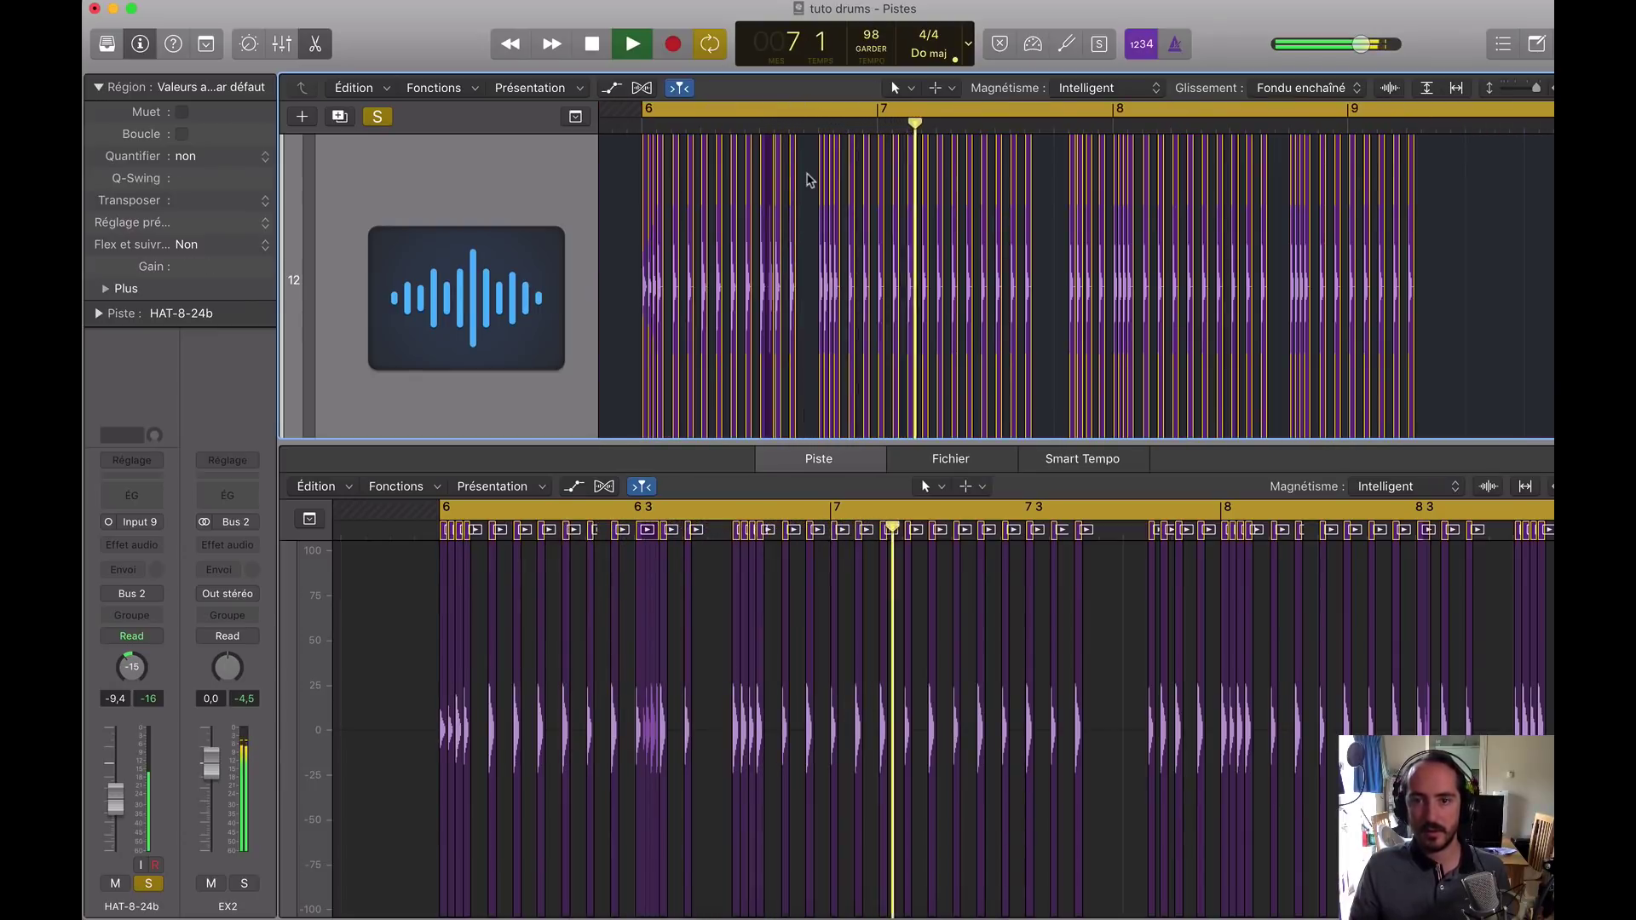
pyautogui.scroll(5, 946, 254)
pyautogui.press('space')
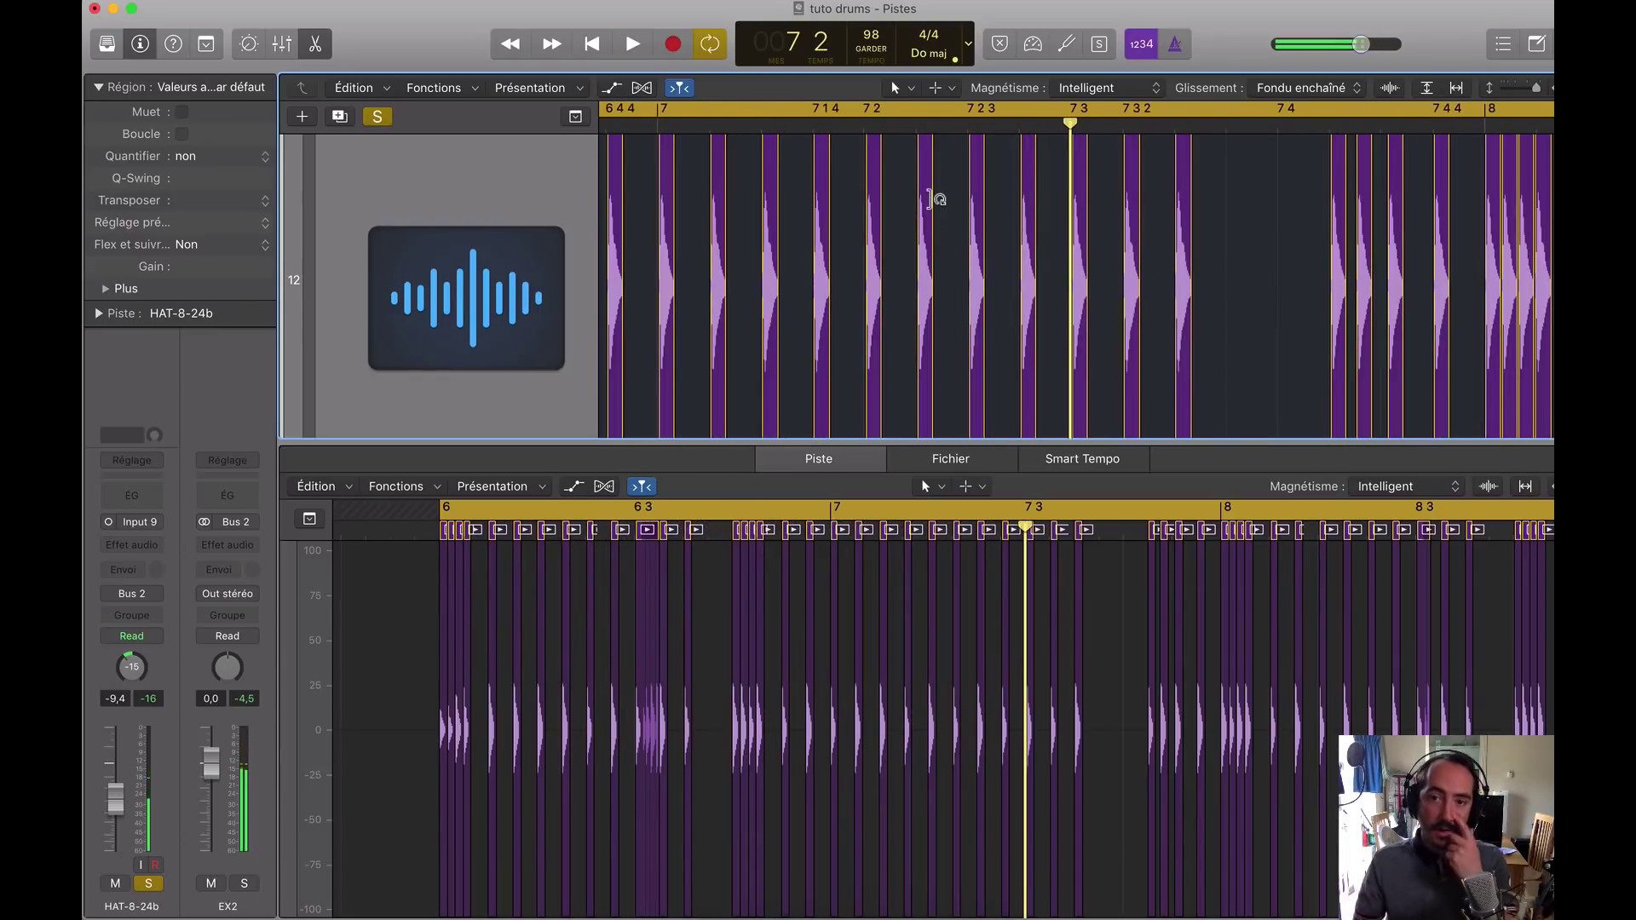
# Step: Set the gain of three alternate HAT-8-24b regions from just after 7 2 to 7 3 2 to -8.7 dB, and play them
pyautogui.click(931, 198)
pyautogui.scroll(3, 920, 365)
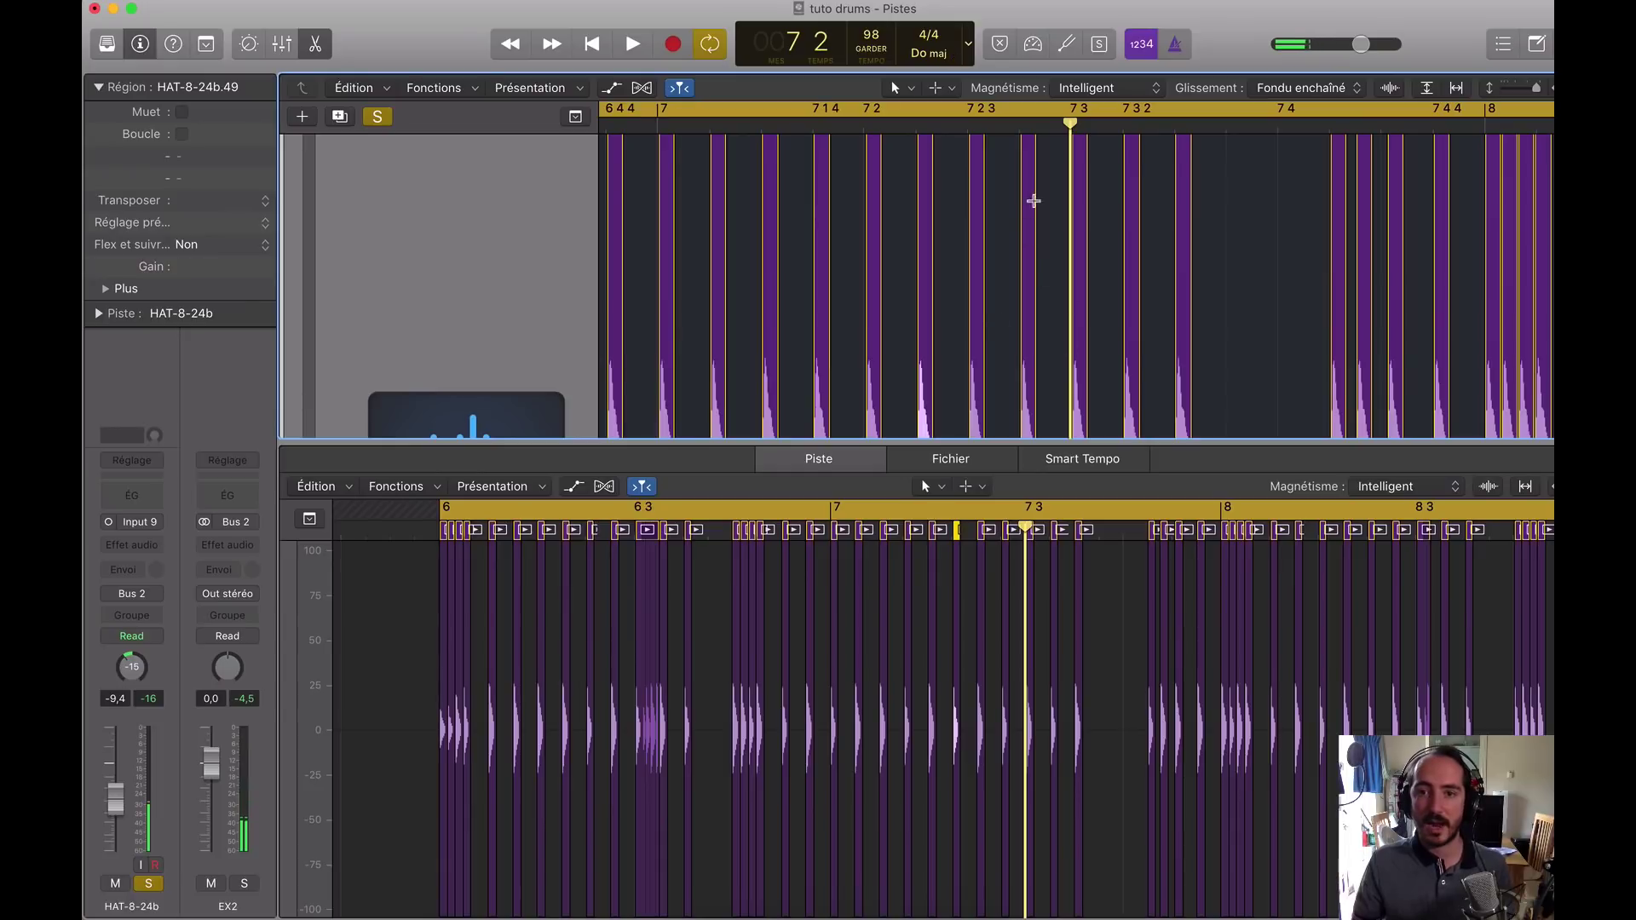
pyautogui.keyDown('shift'); pyautogui.click(1028, 173); pyautogui.keyUp('shift')
pyautogui.keyDown('shift'); pyautogui.click(1132, 176); pyautogui.keyUp('shift')
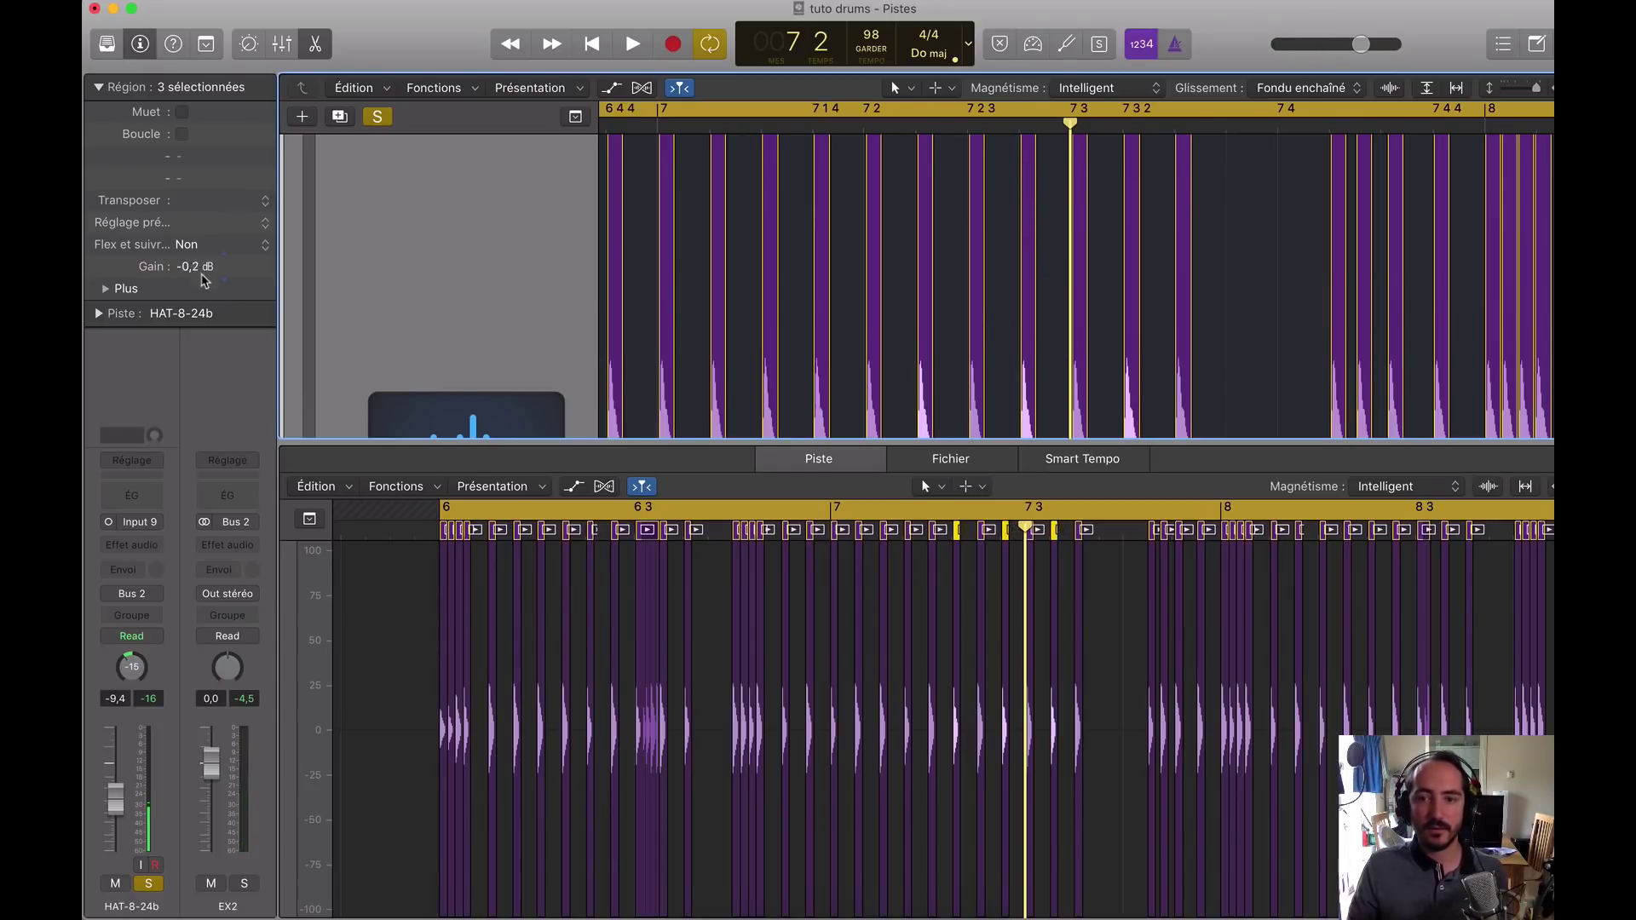
pyautogui.moveTo(202, 278); pyautogui.dragTo(194, 354)
pyautogui.moveTo(182, 415); pyautogui.dragTo(170, 479)
pyautogui.press('space')
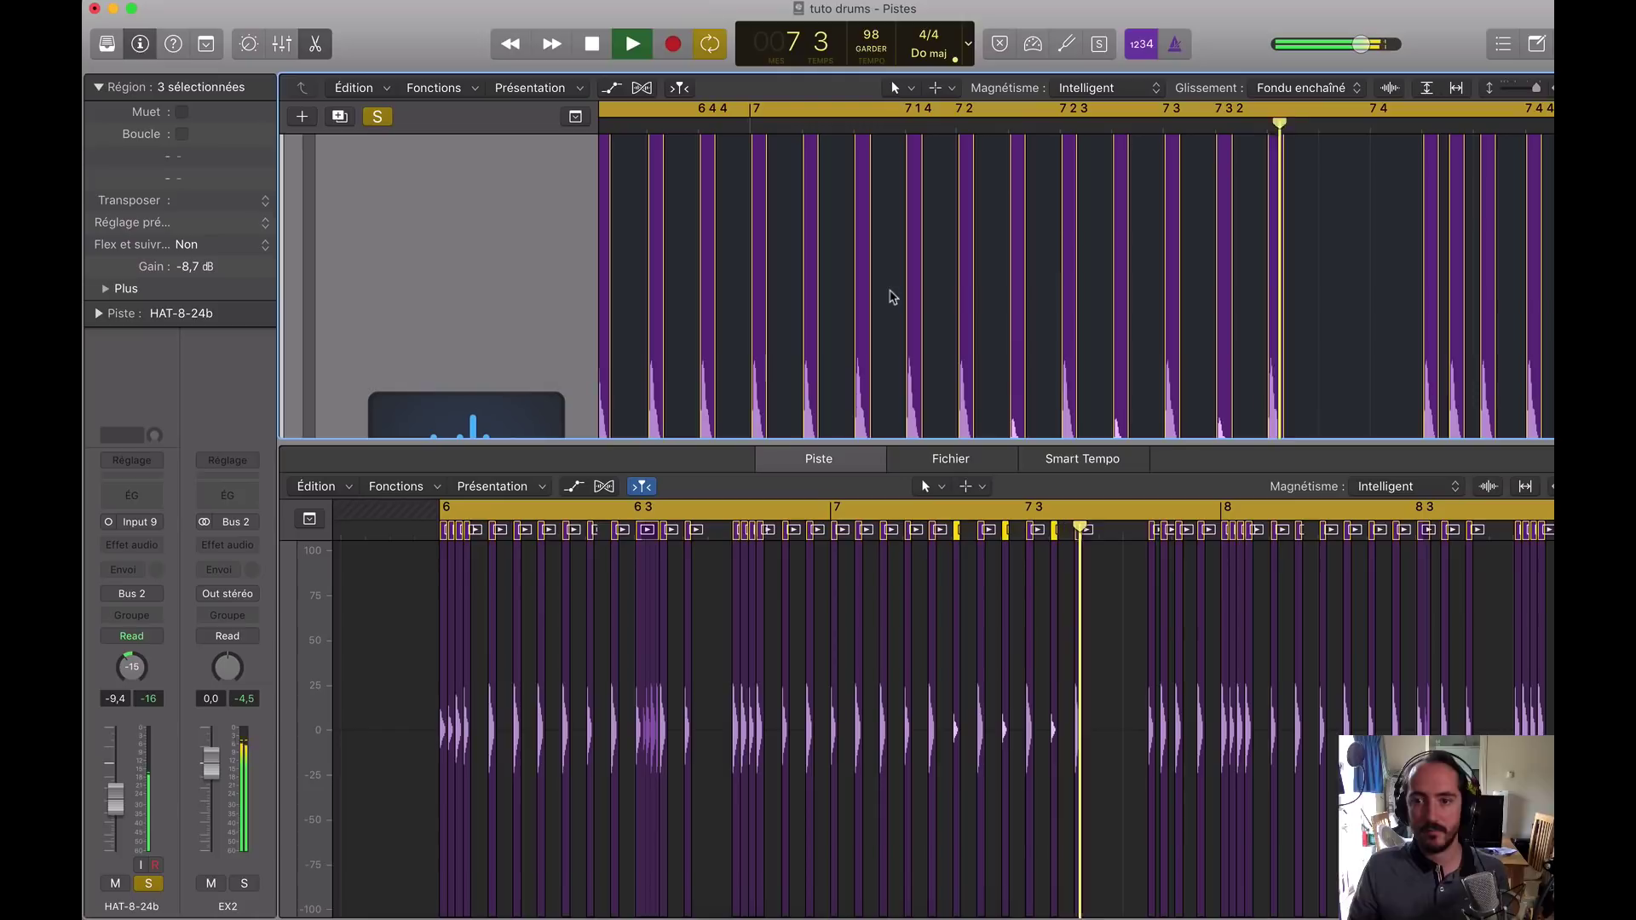
pyautogui.press('space')
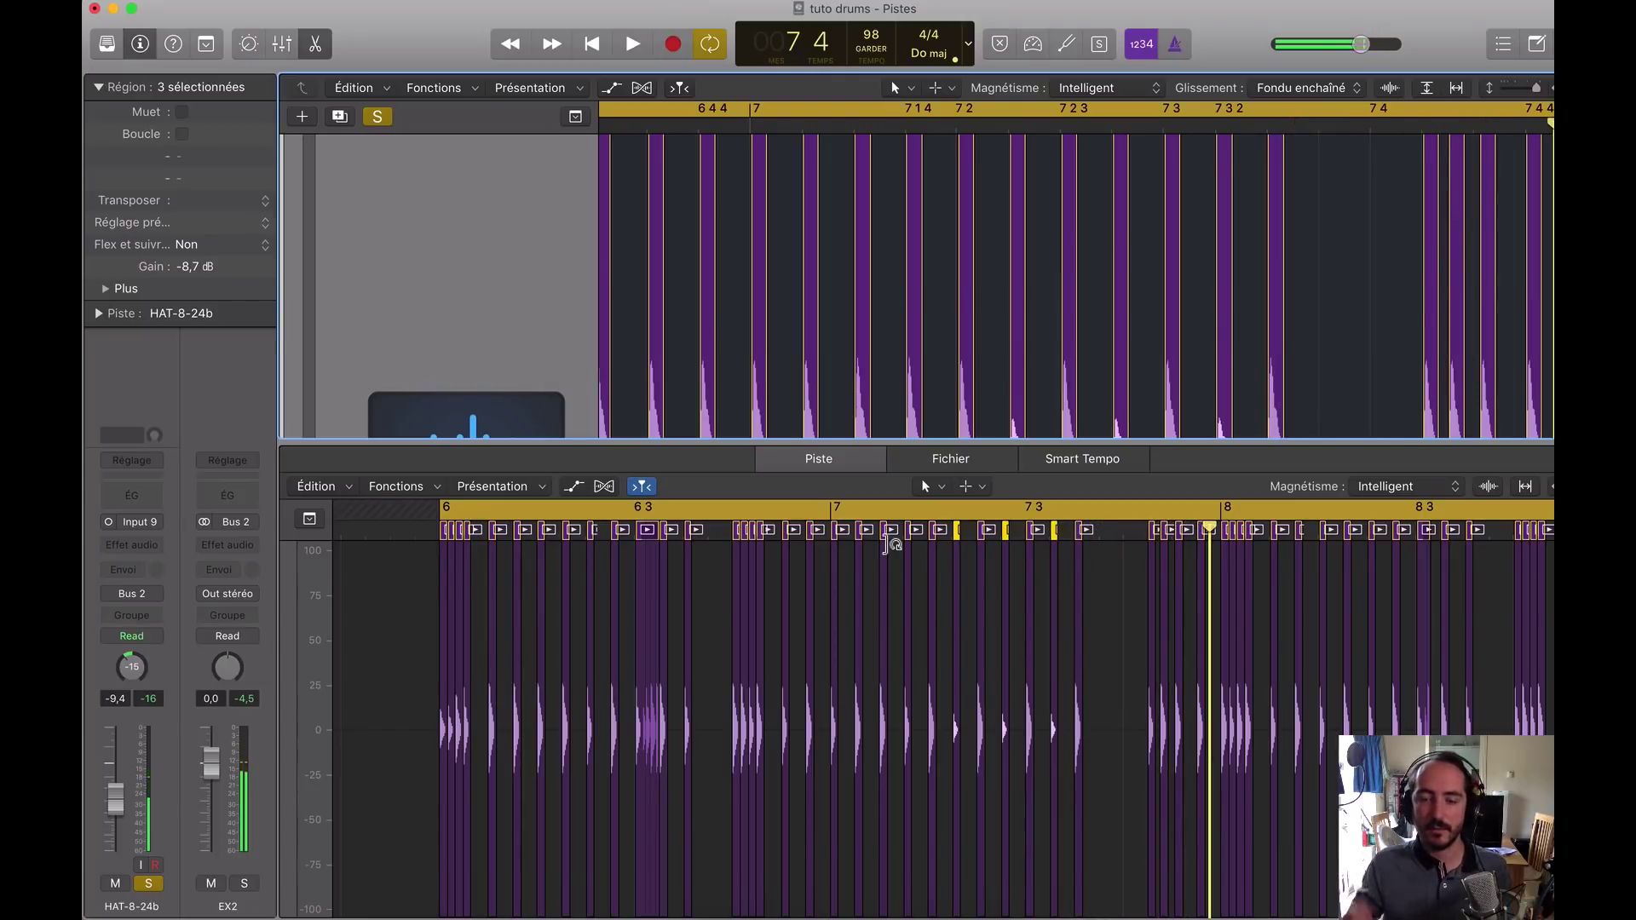
# Step: Return to the full arrangement, unsolo HAT-8-24b, and unmute and solo the hat FX track instead
pyautogui.click(1334, 195)
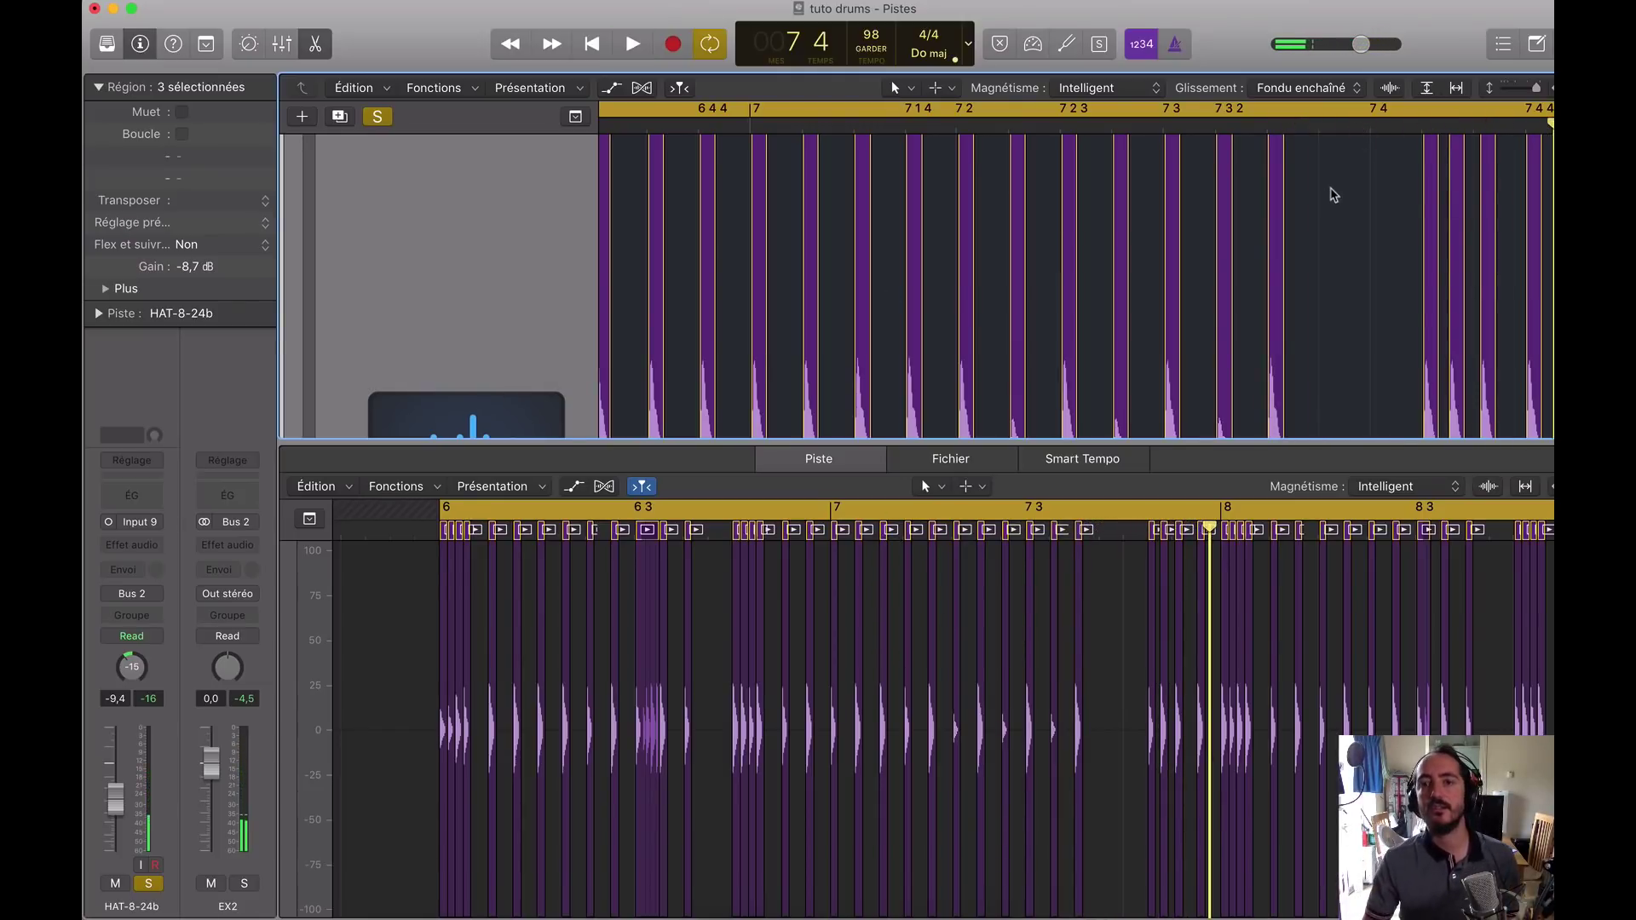
pyautogui.press('x')
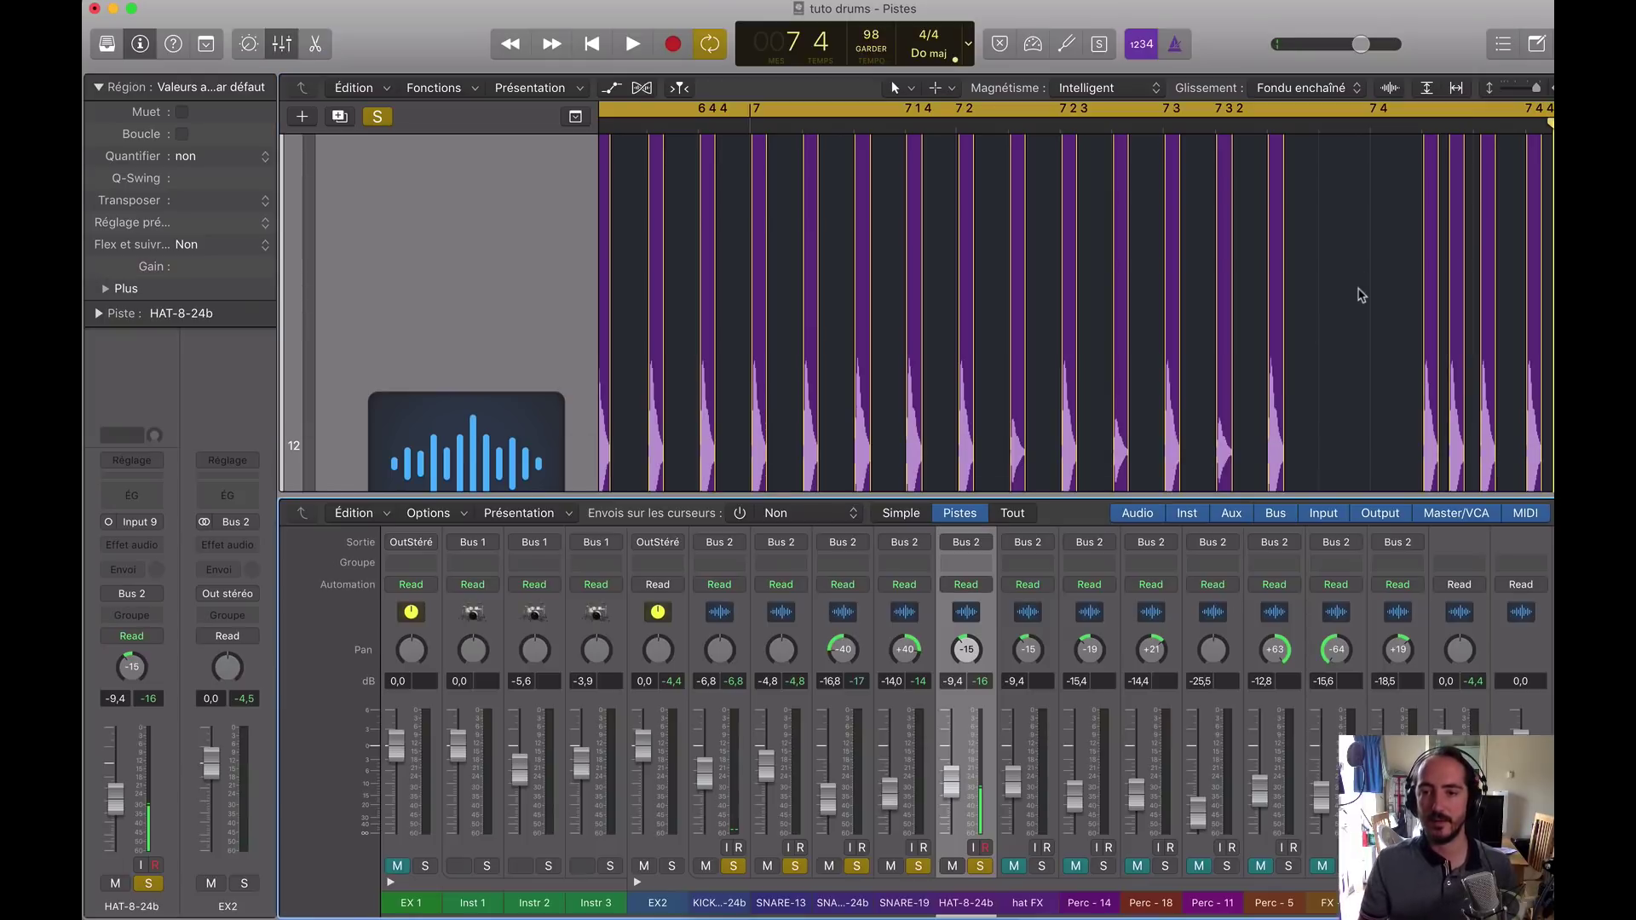
pyautogui.press('x')
pyautogui.press('z')
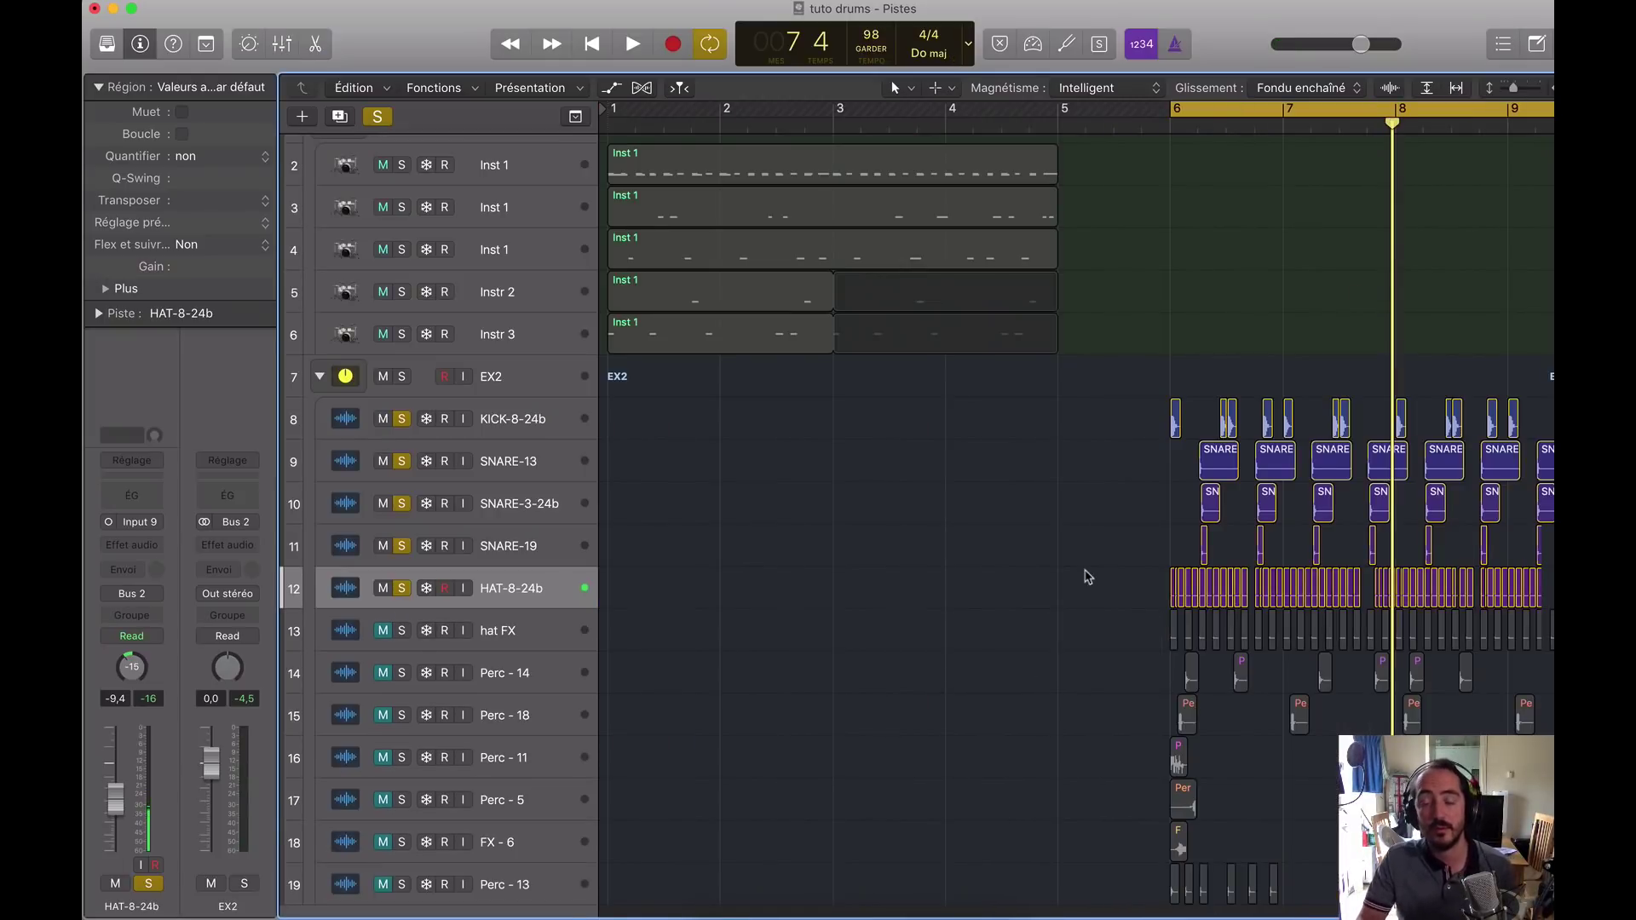
pyautogui.click(406, 591)
pyautogui.click(549, 641)
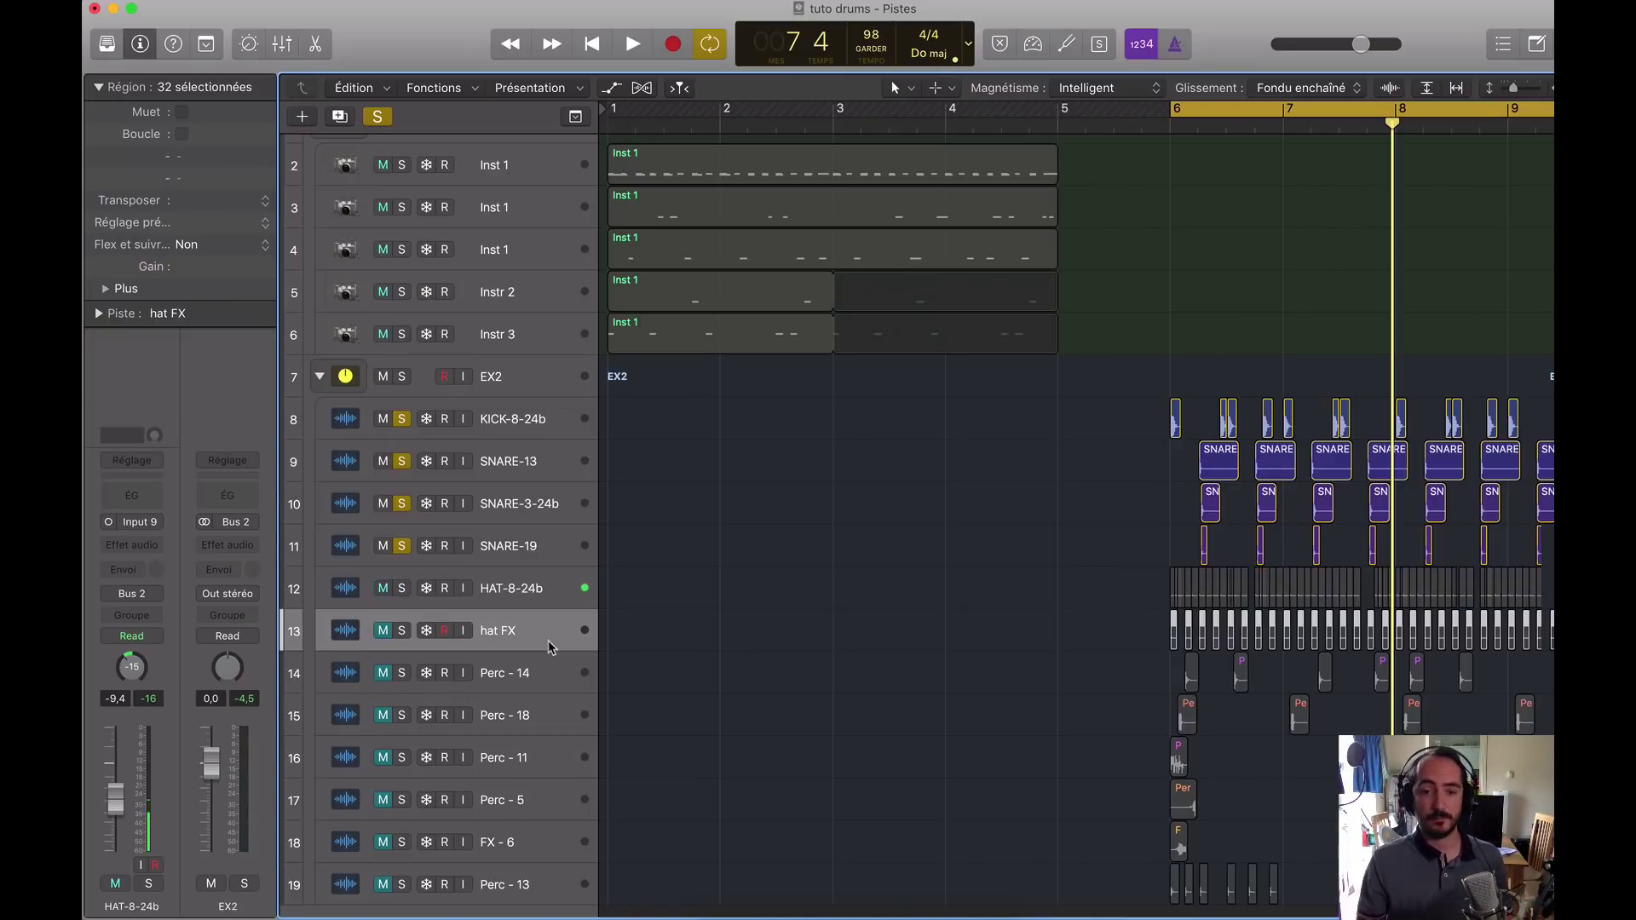
pyautogui.click(383, 631)
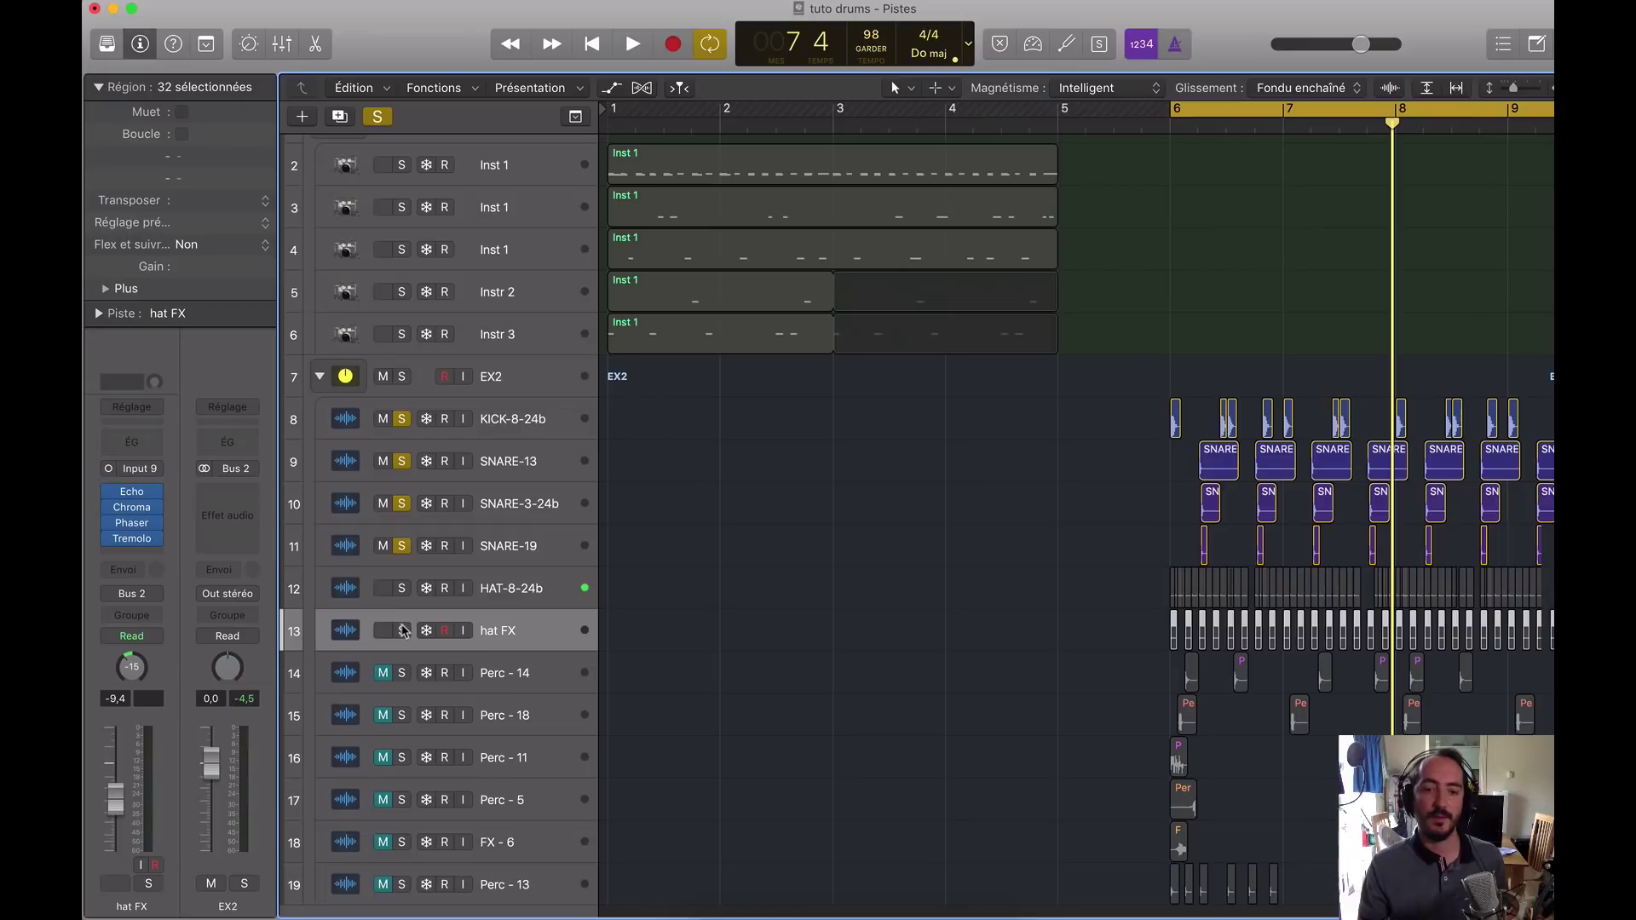
pyautogui.click(402, 632)
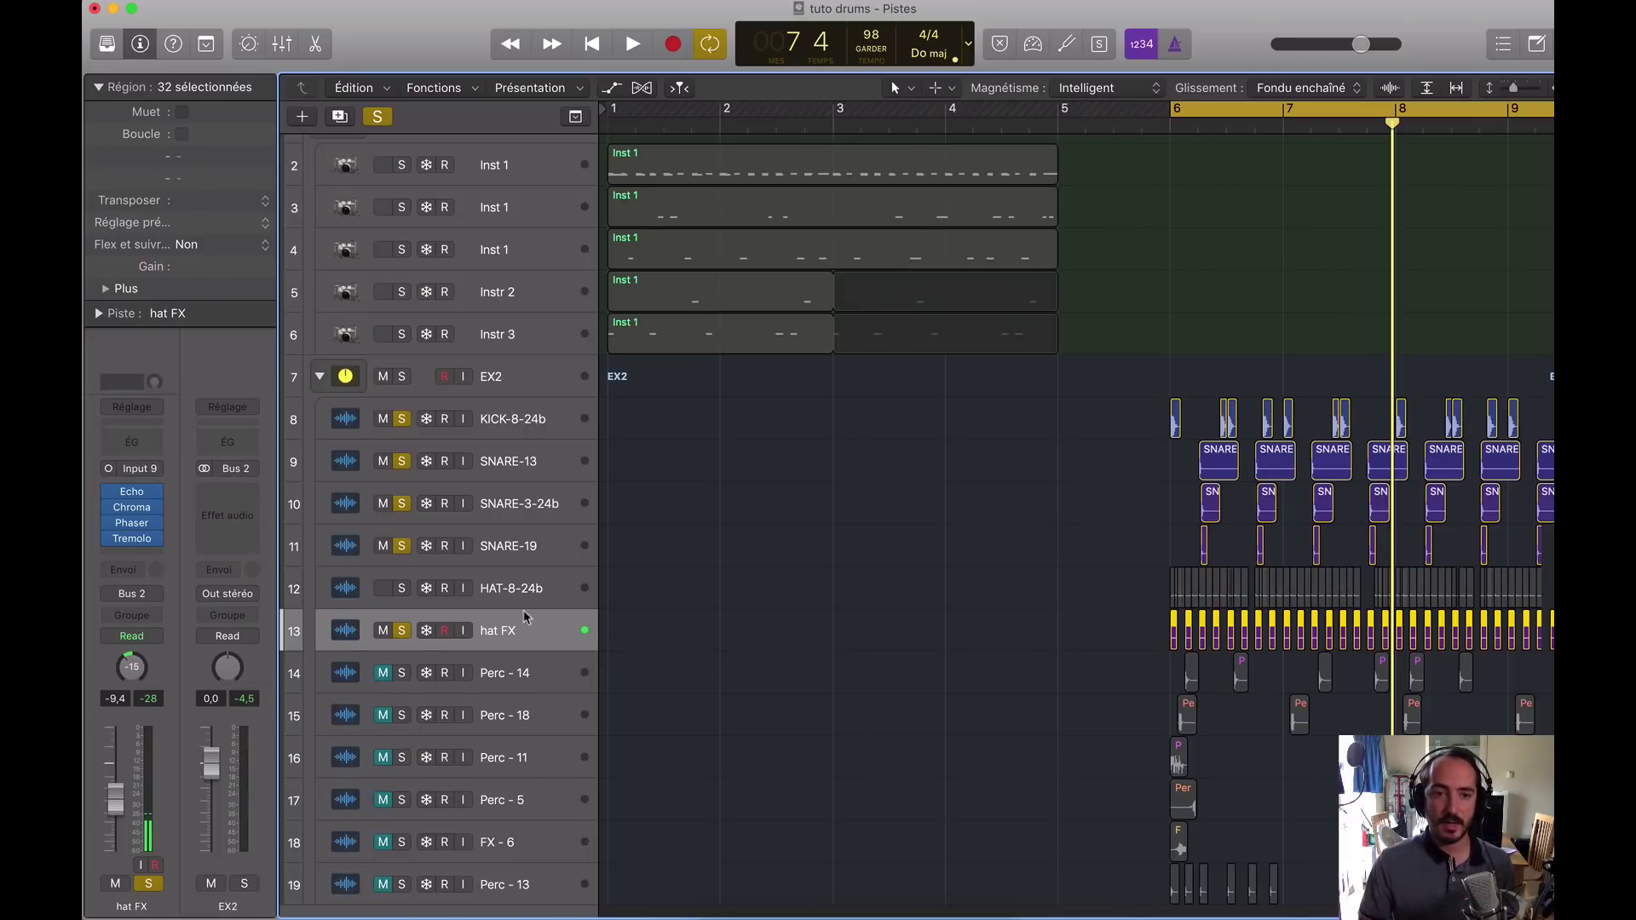
# Step: Compare the loop with hat FX's Echo, Chroma, Phaser and Tremolo effects bypassed and then with all four re-enabled
pyautogui.keyDown('alt'); pyautogui.click(109, 492); pyautogui.keyUp('alt')
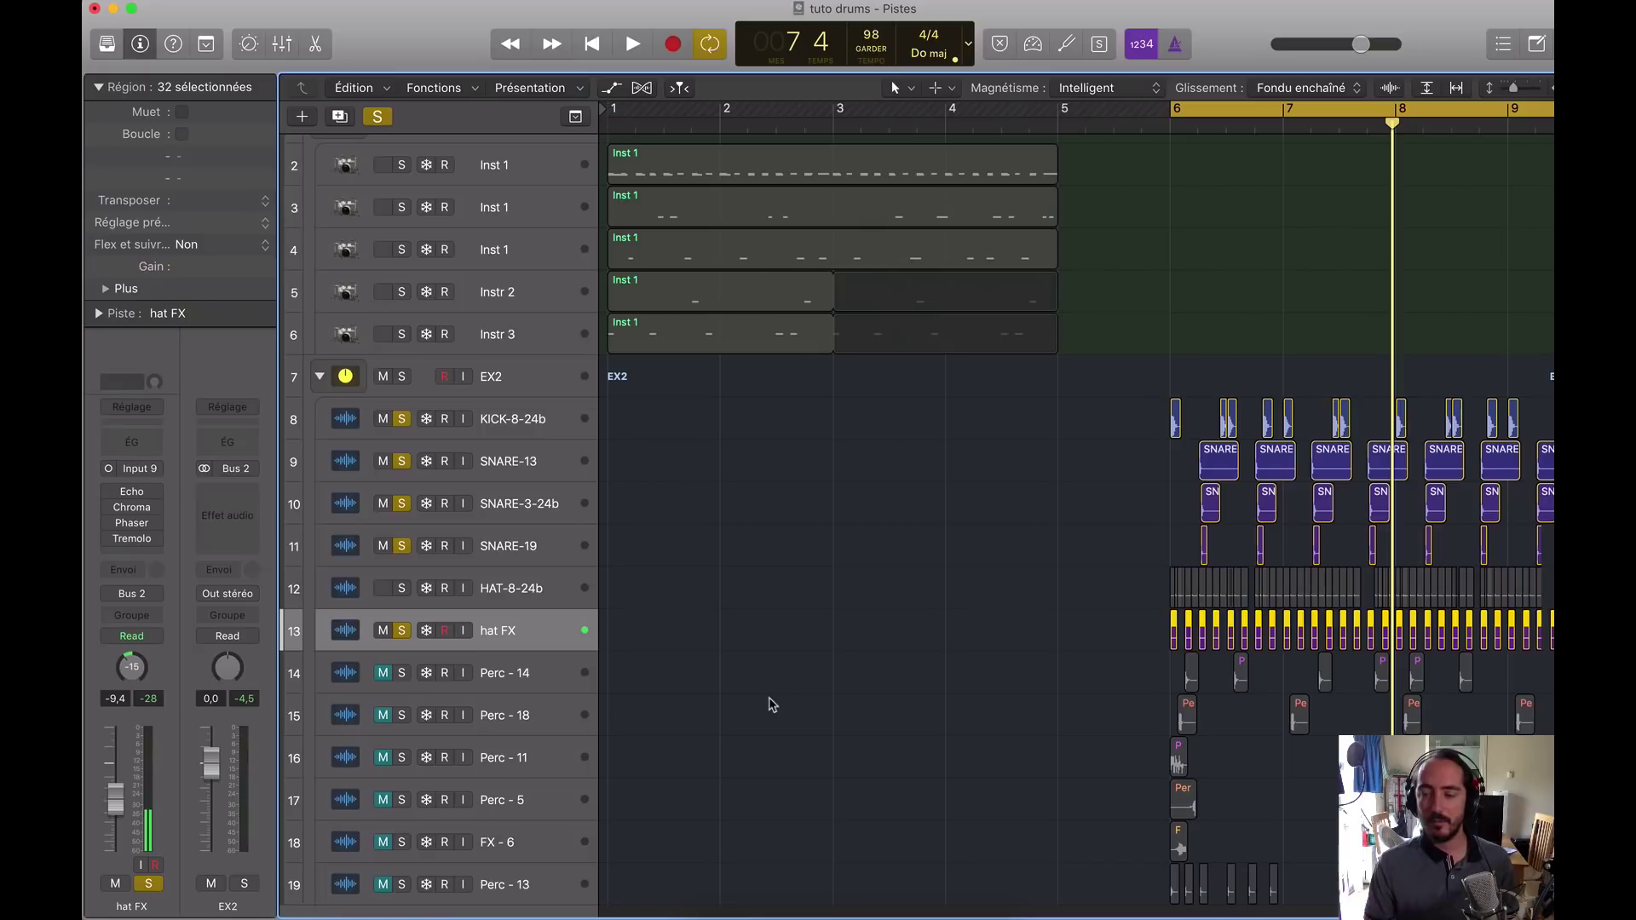
pyautogui.press('space')
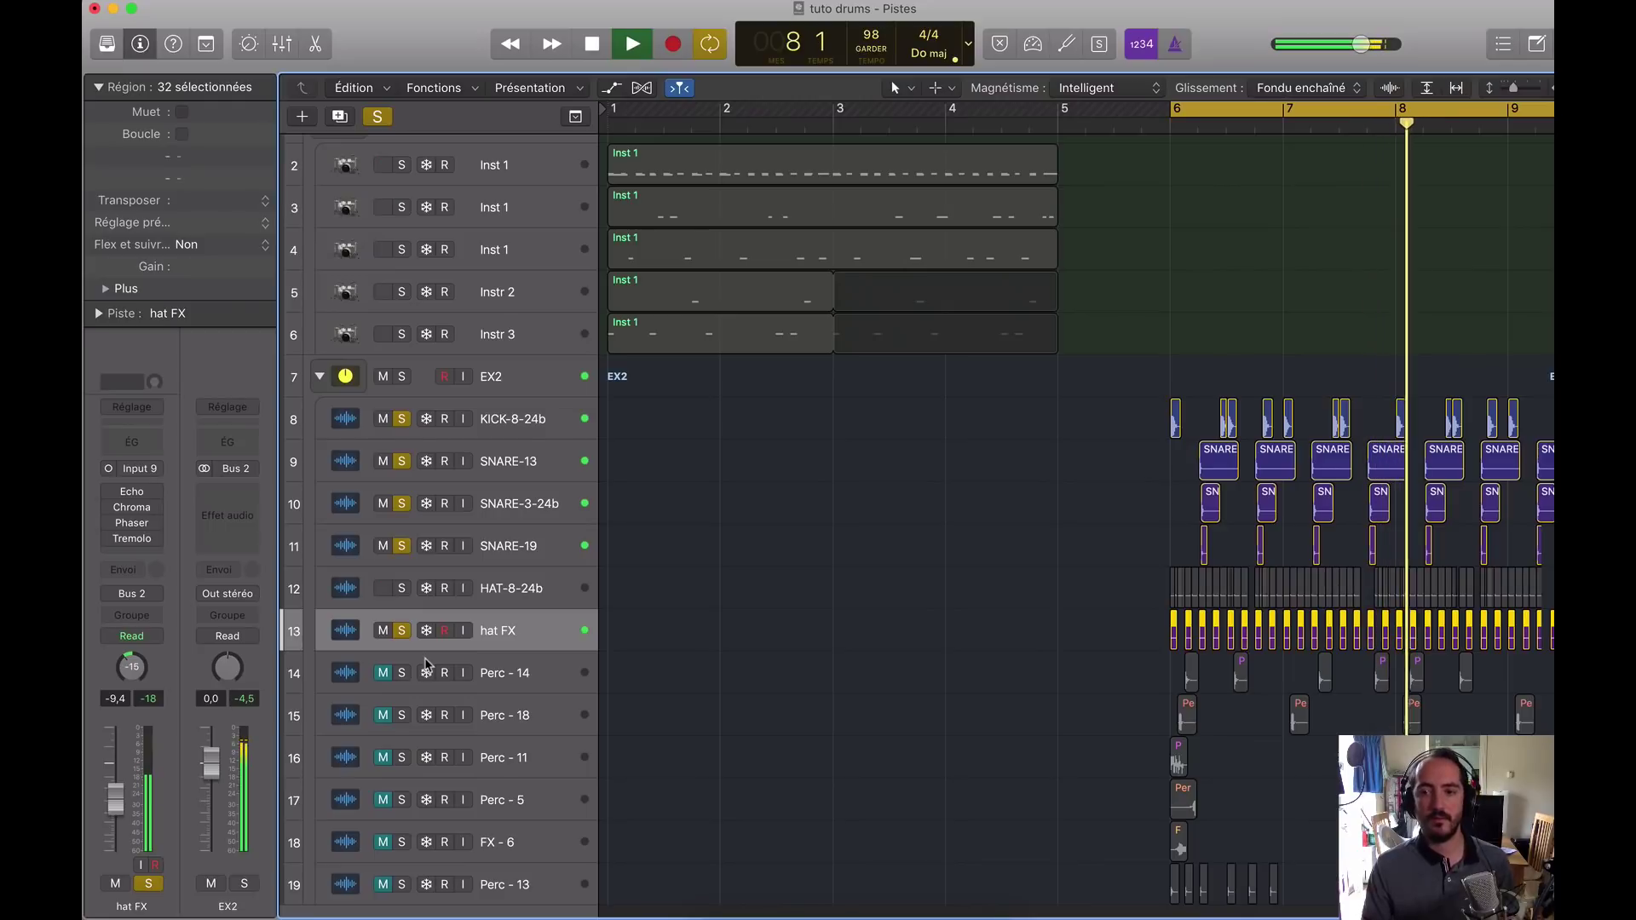
pyautogui.press('space')
pyautogui.moveTo(119, 493)
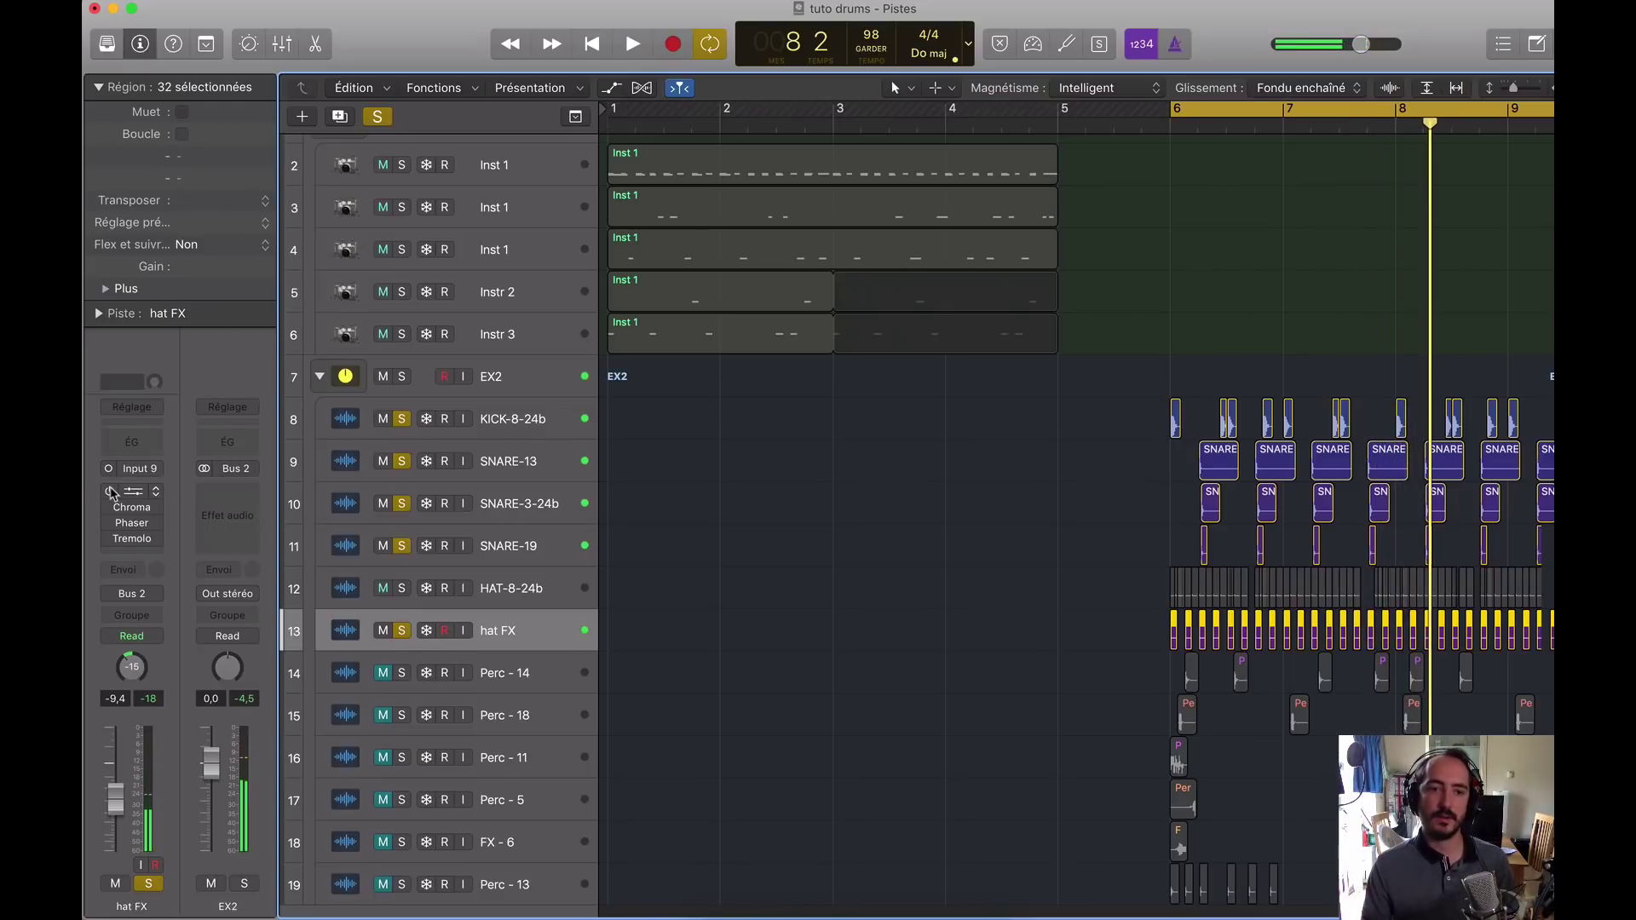
pyautogui.moveTo(112, 493); pyautogui.dragTo(112, 541)
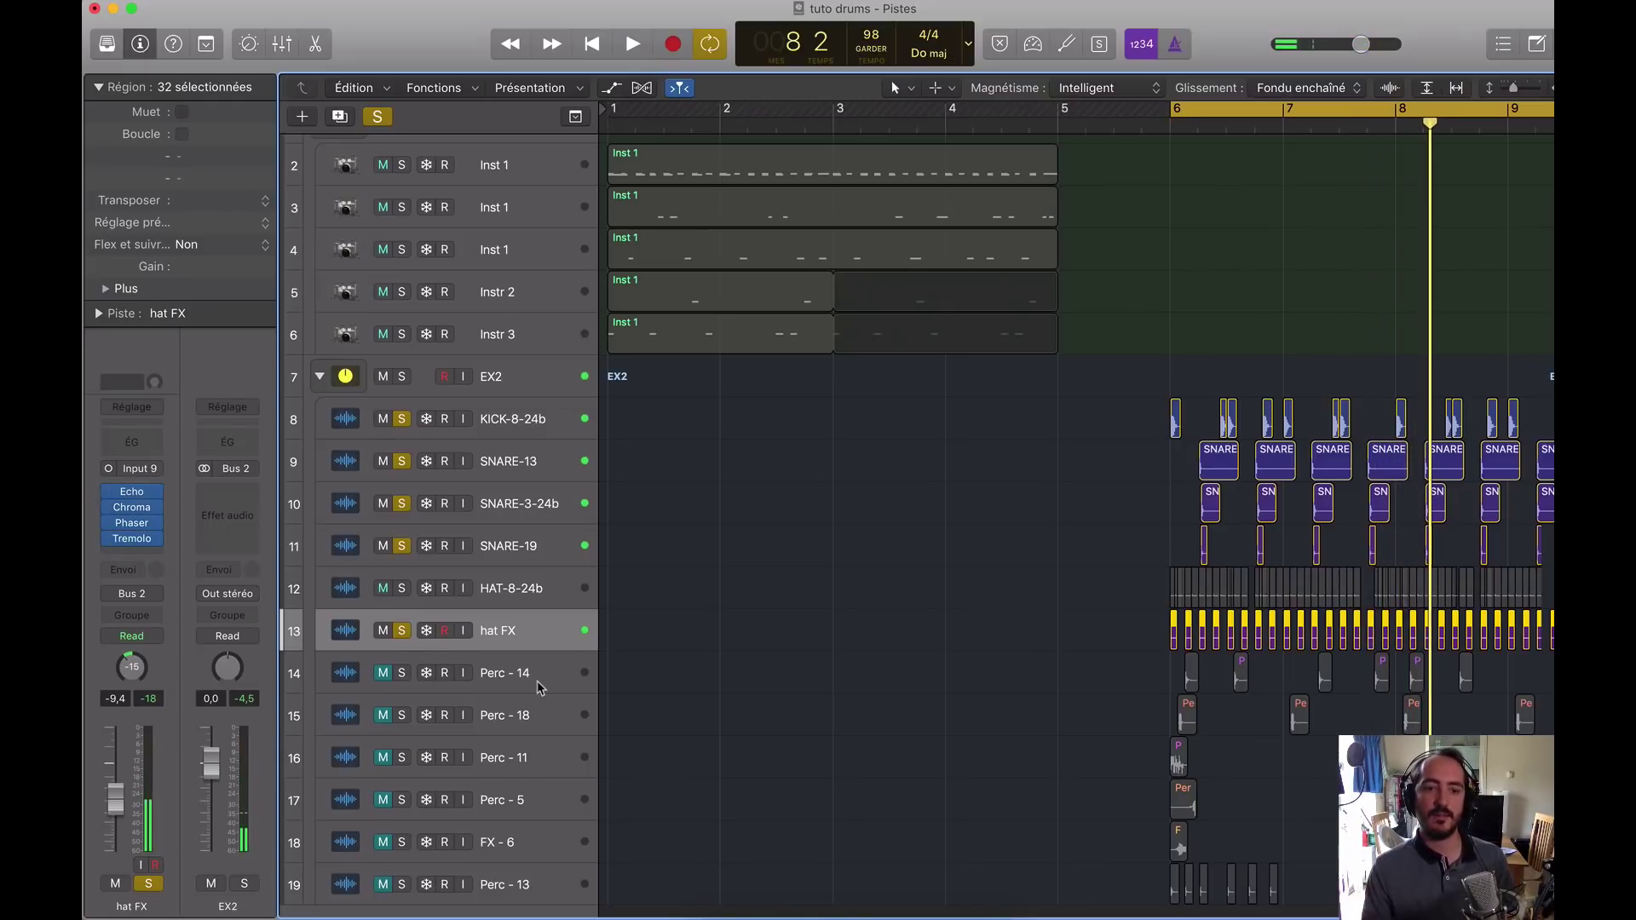
pyautogui.press('space')
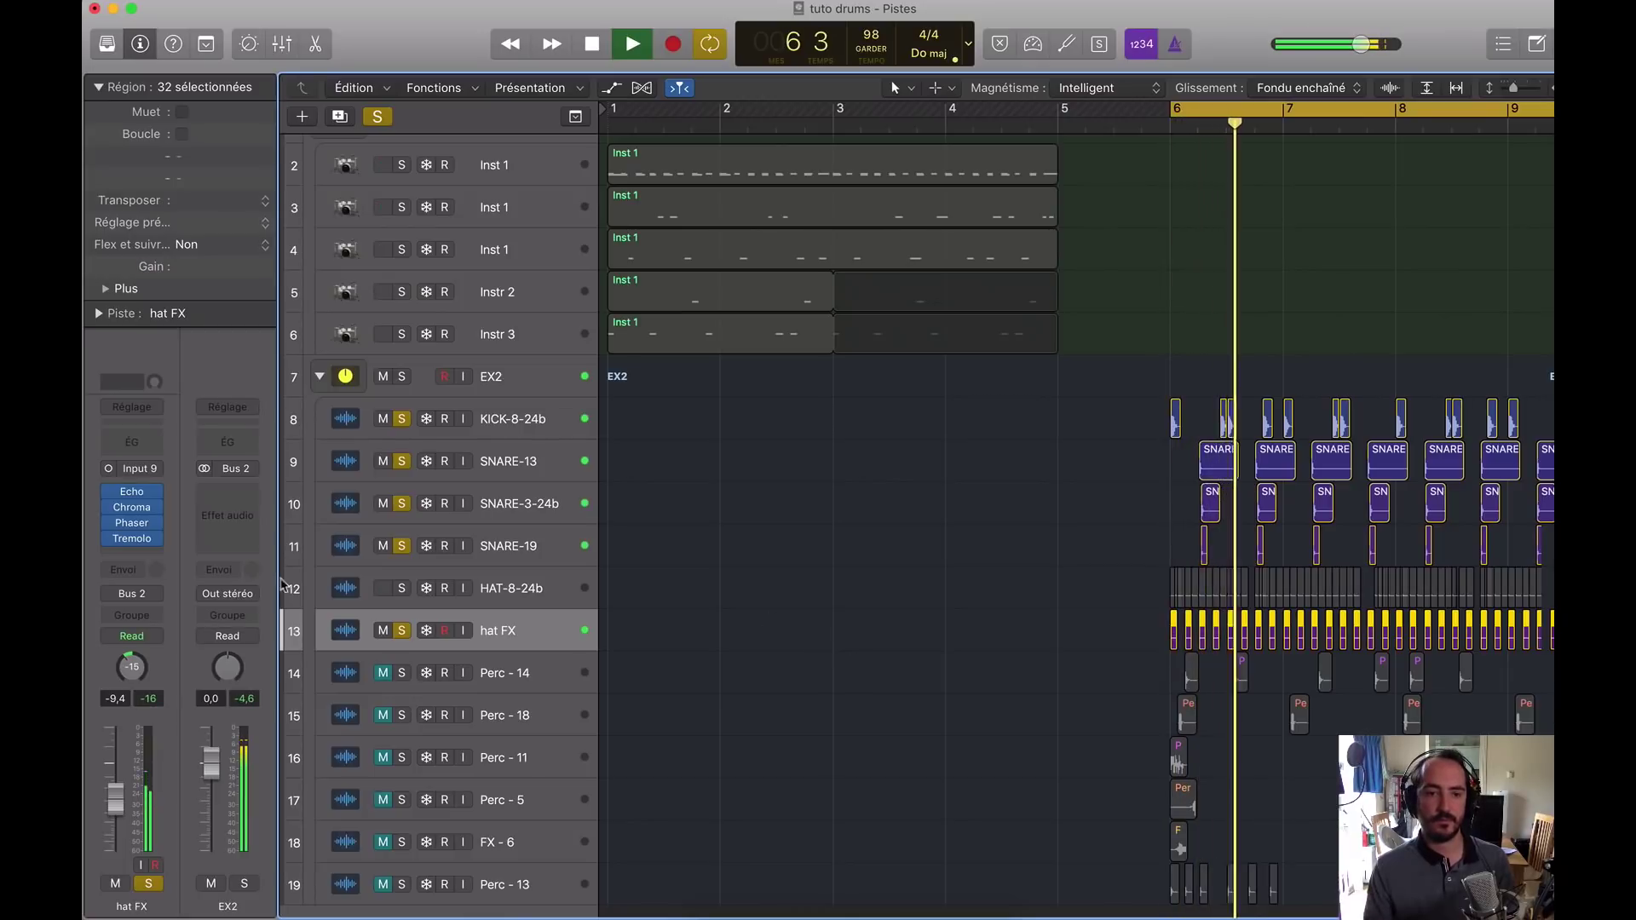
# Step: Insert a Gain plug-in after Tremolo on hat FX, raise its gain to +2.6 dB, and listen to the loop
pyautogui.click(137, 555)
pyautogui.moveTo(206, 865)
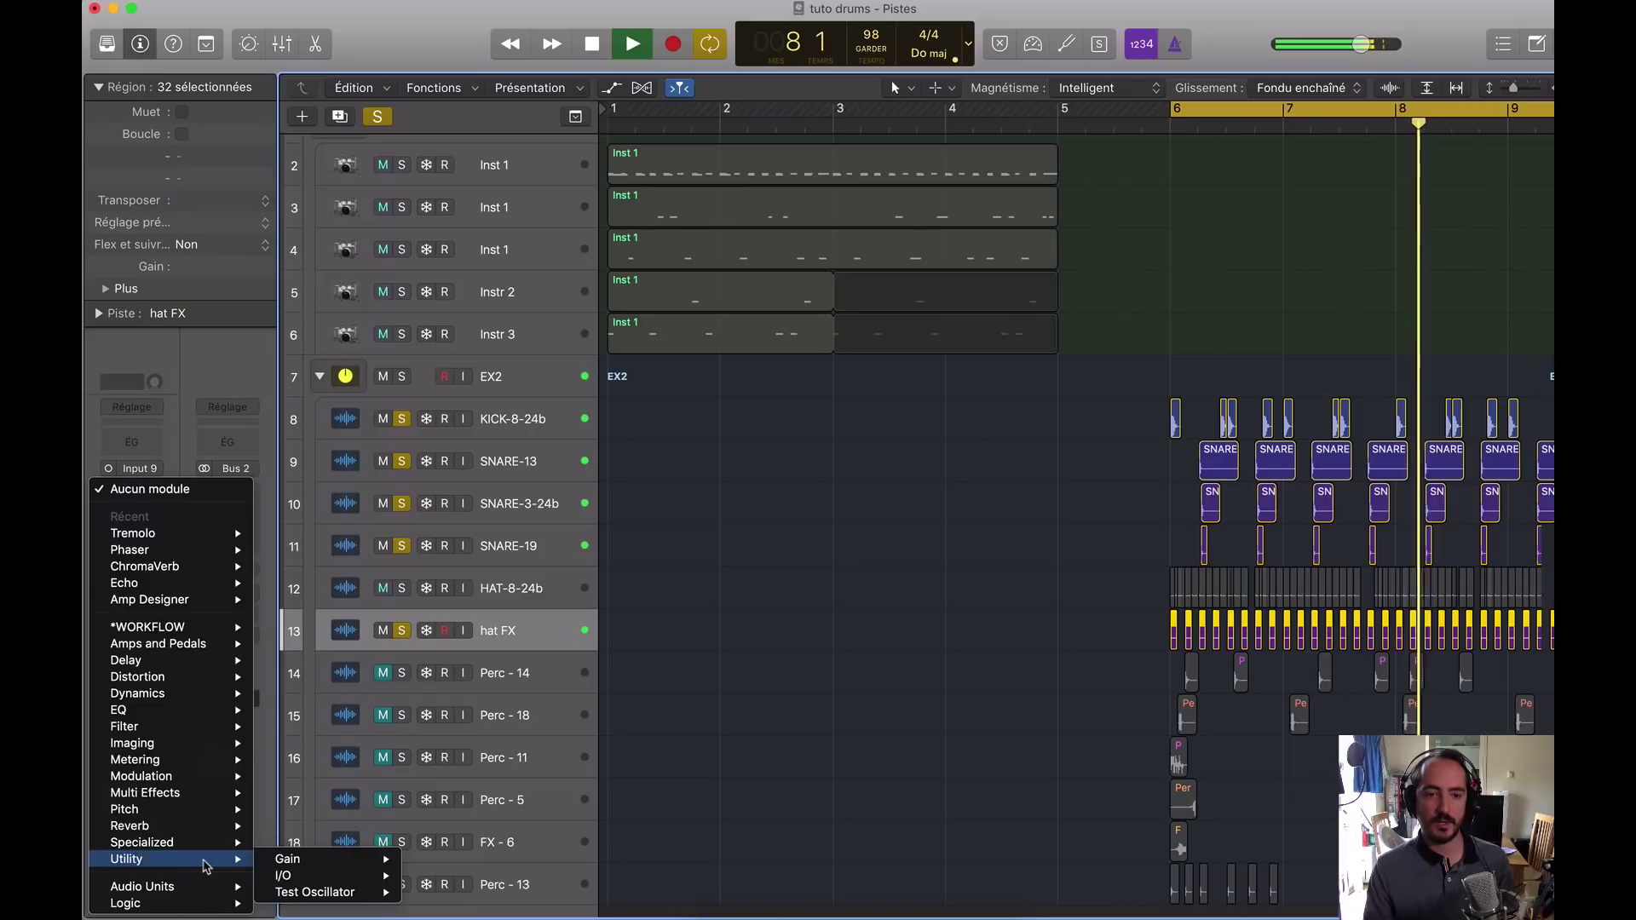
pyautogui.click(294, 859)
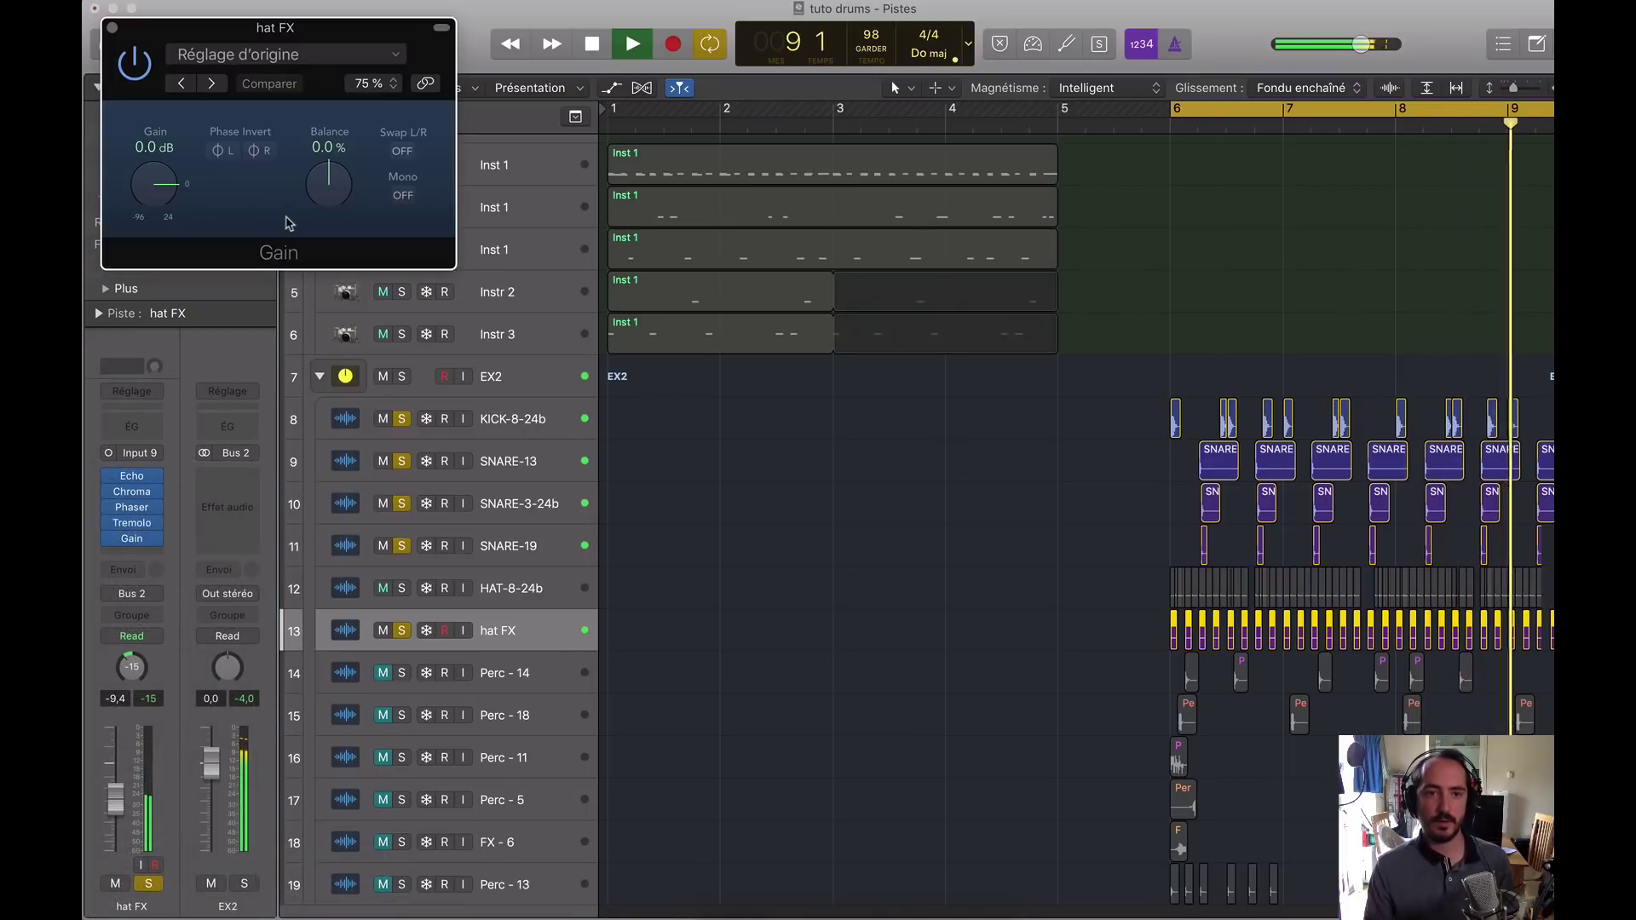
pyautogui.moveTo(183, 198); pyautogui.dragTo(161, 184)
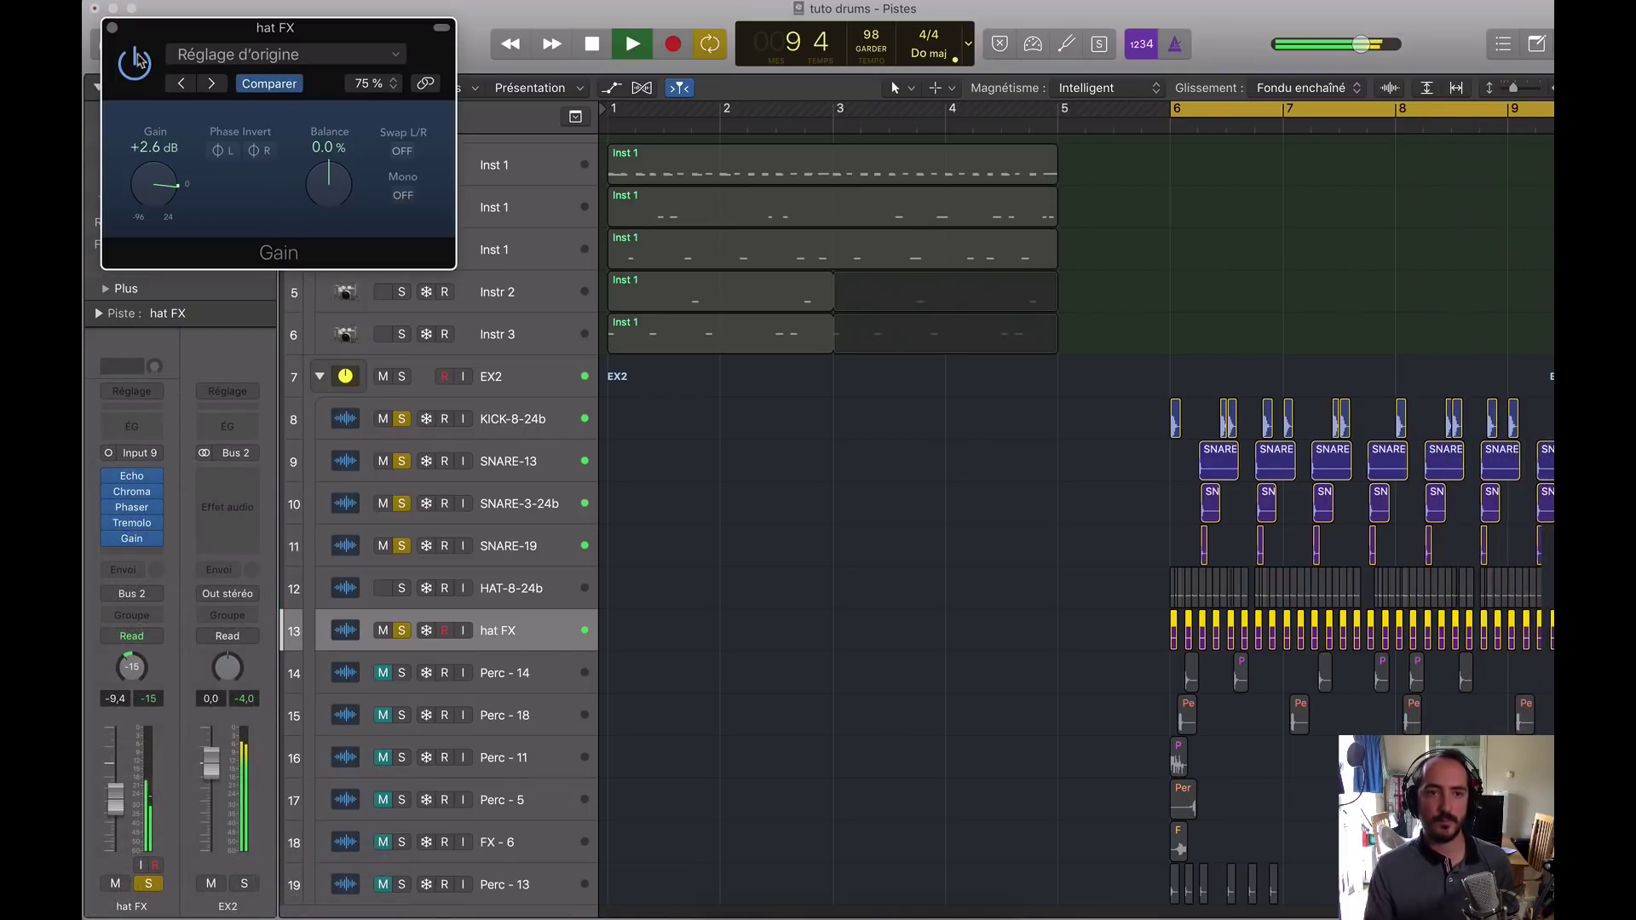
pyautogui.click(111, 27)
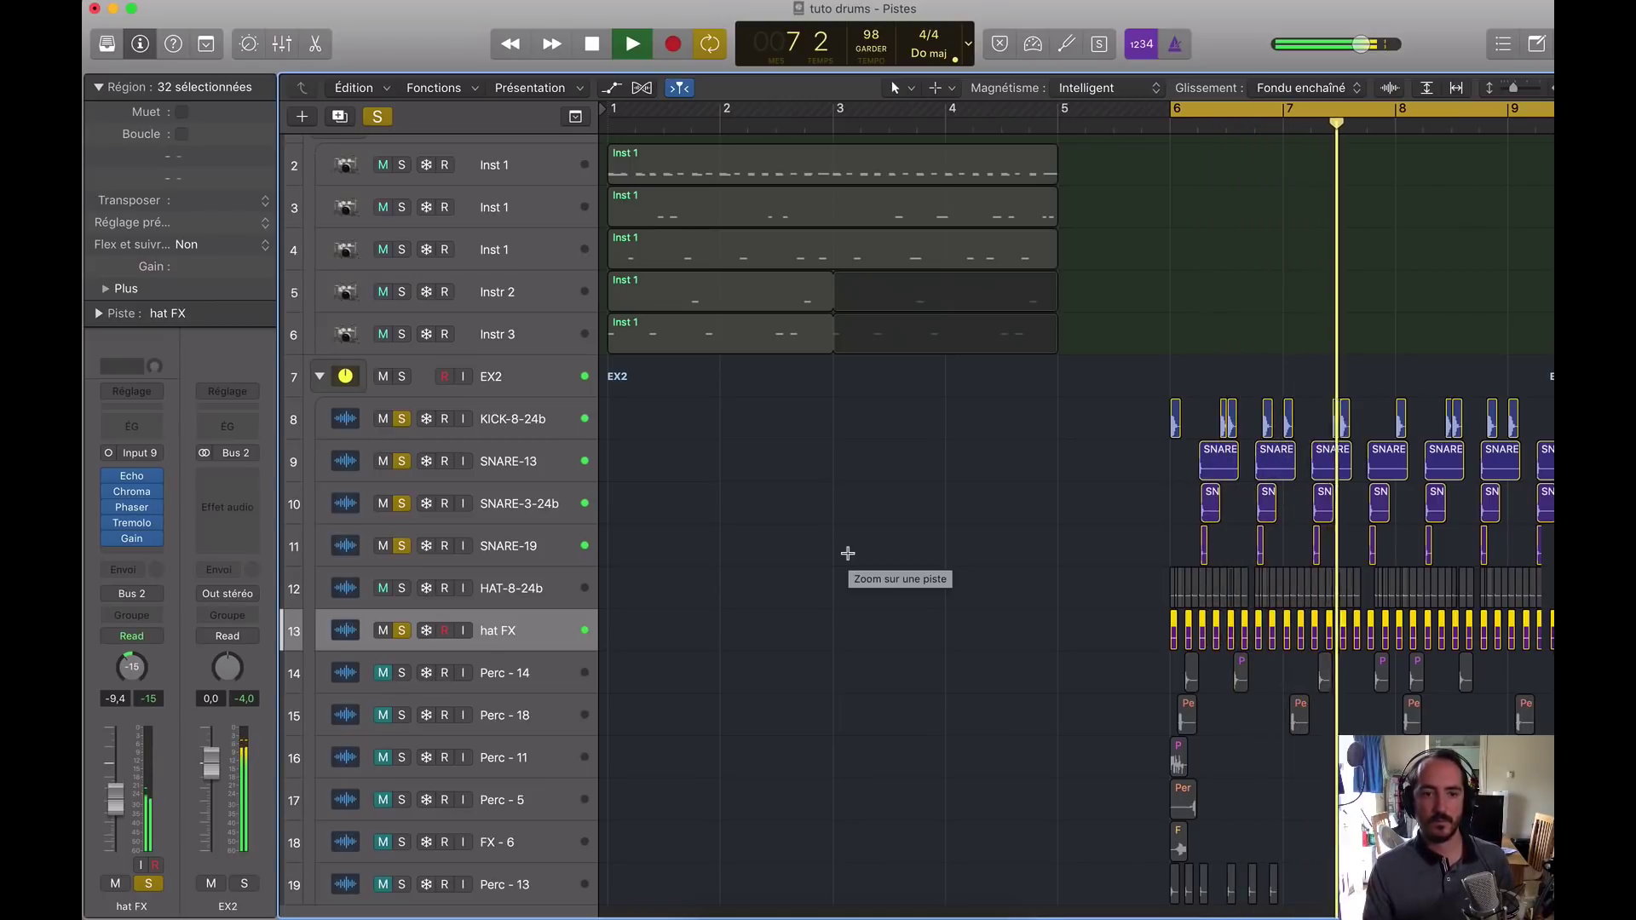
pyautogui.press('space')
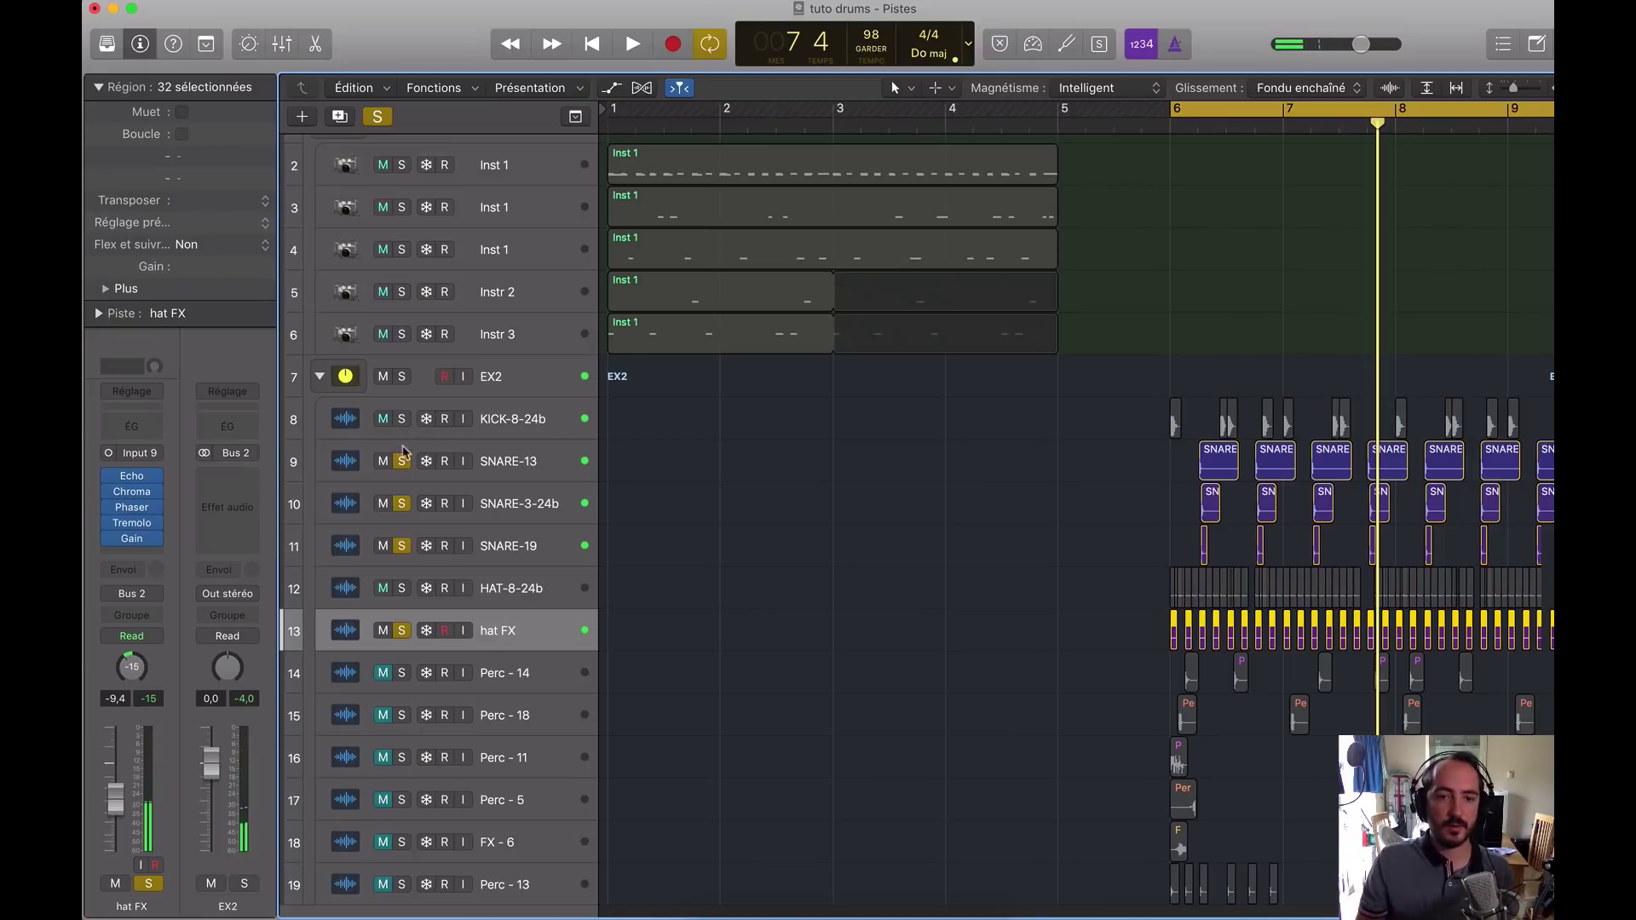
# Step: Unsolo the kick and the three snares, and bypass Chroma, Phaser, Tremolo and Gain on hat FX, leaving Echo active
pyautogui.moveTo(401, 419); pyautogui.dragTo(407, 546)
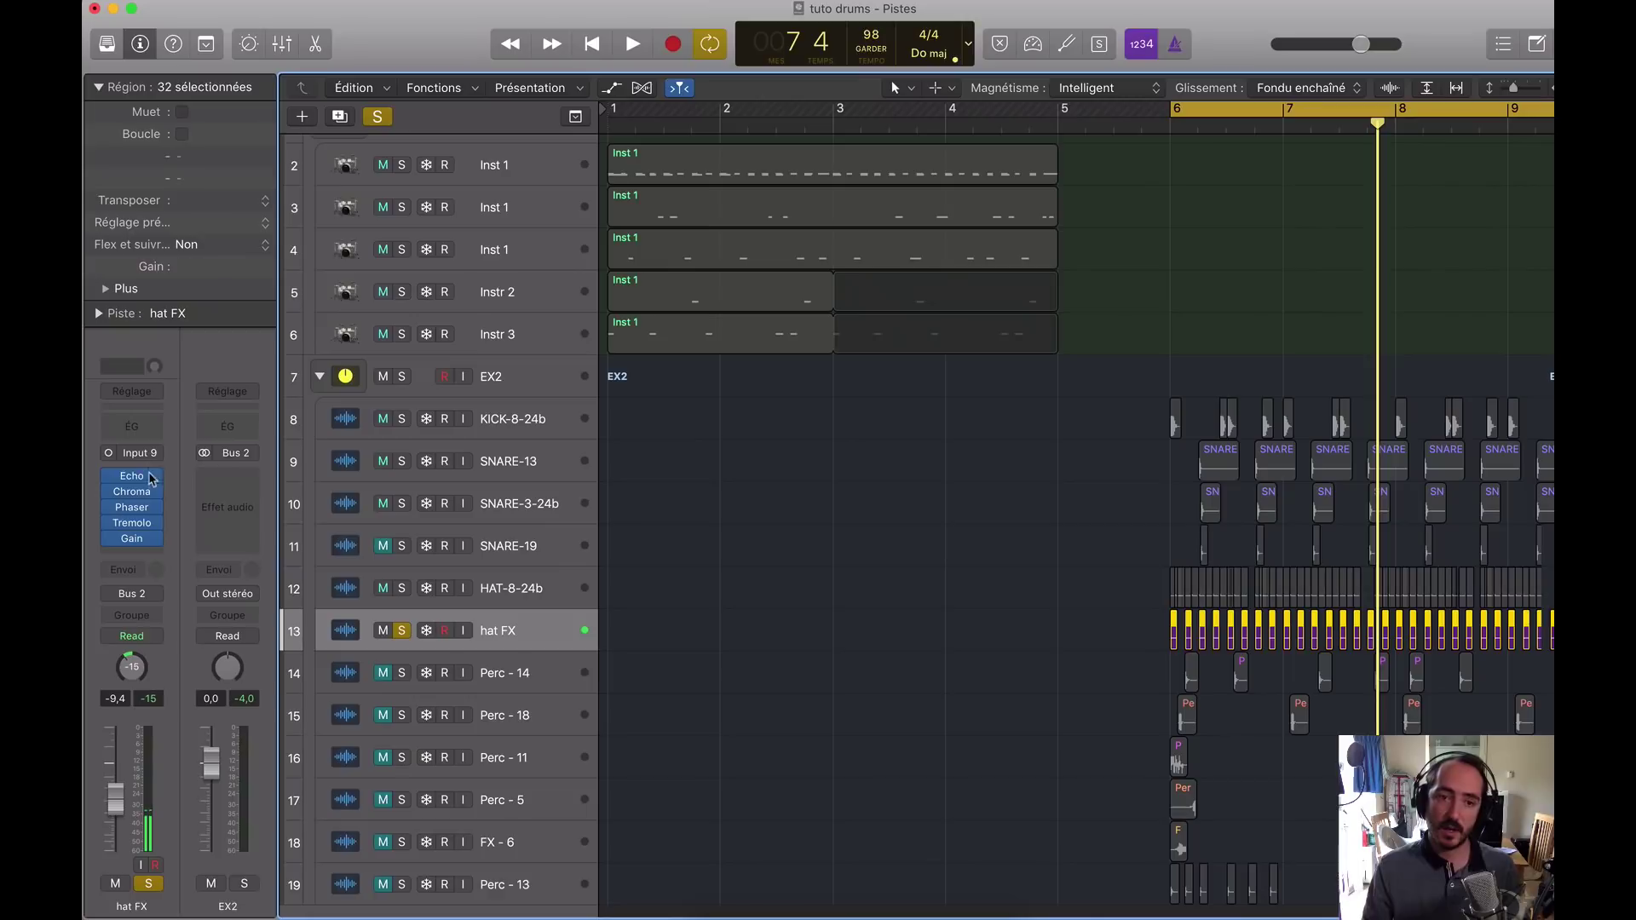
pyautogui.moveTo(128, 491); pyautogui.dragTo(111, 544)
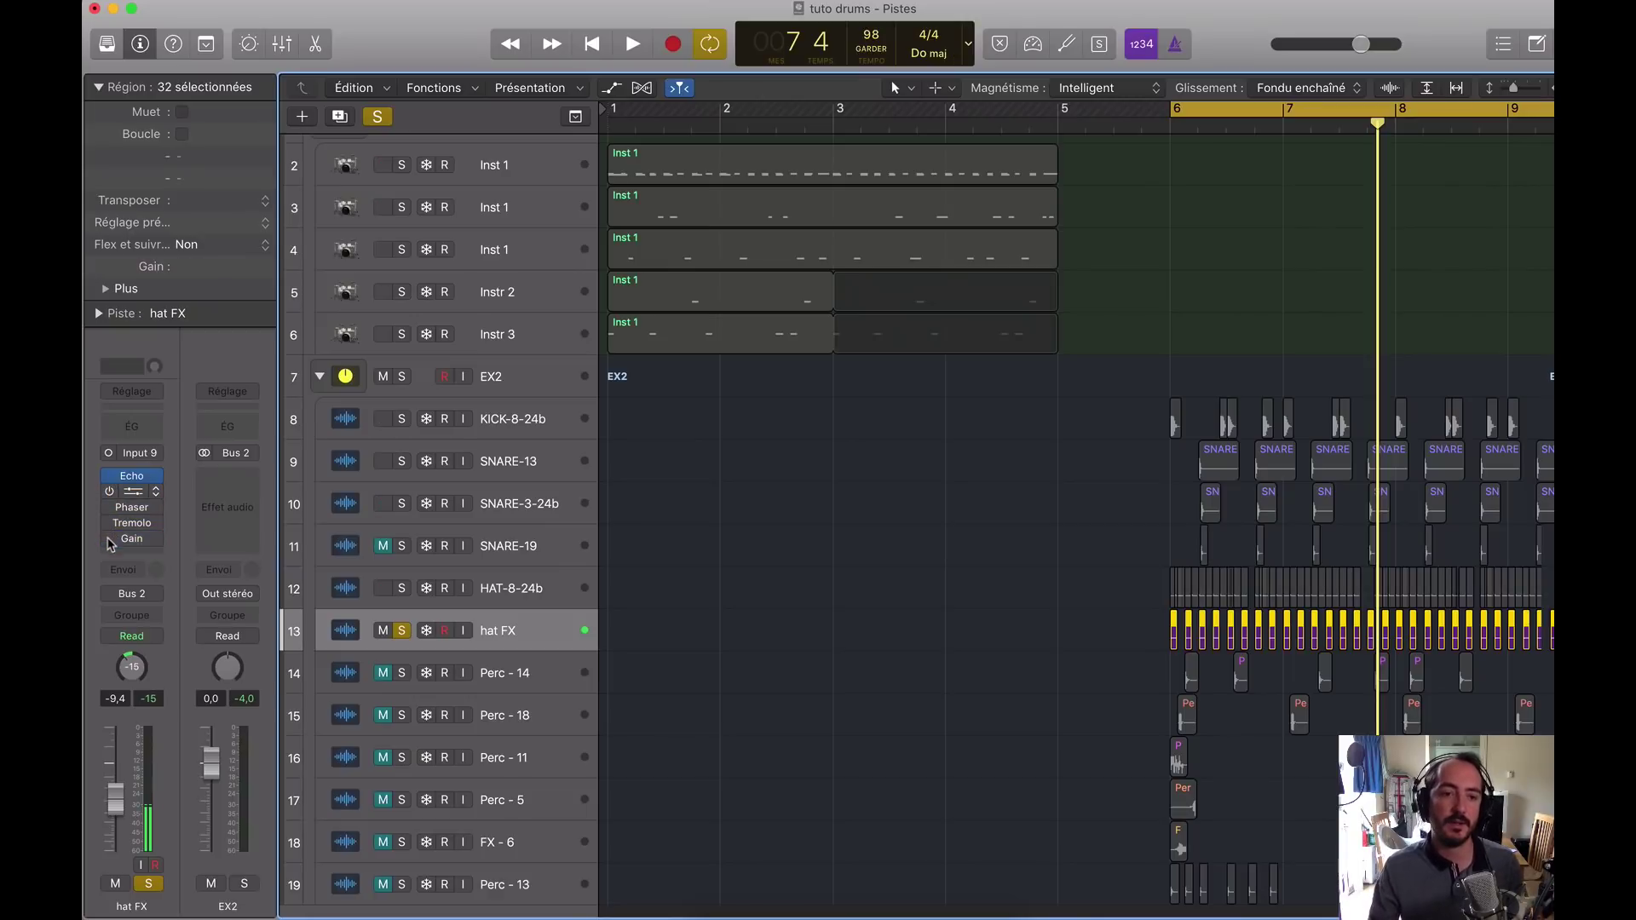
# Step: Open hat FX's Echo and audition note values 1/16, 1/2 triplet, 1/32 dotted, 1/16 dotted and 1/8 triplet on the loop
pyautogui.click(134, 478)
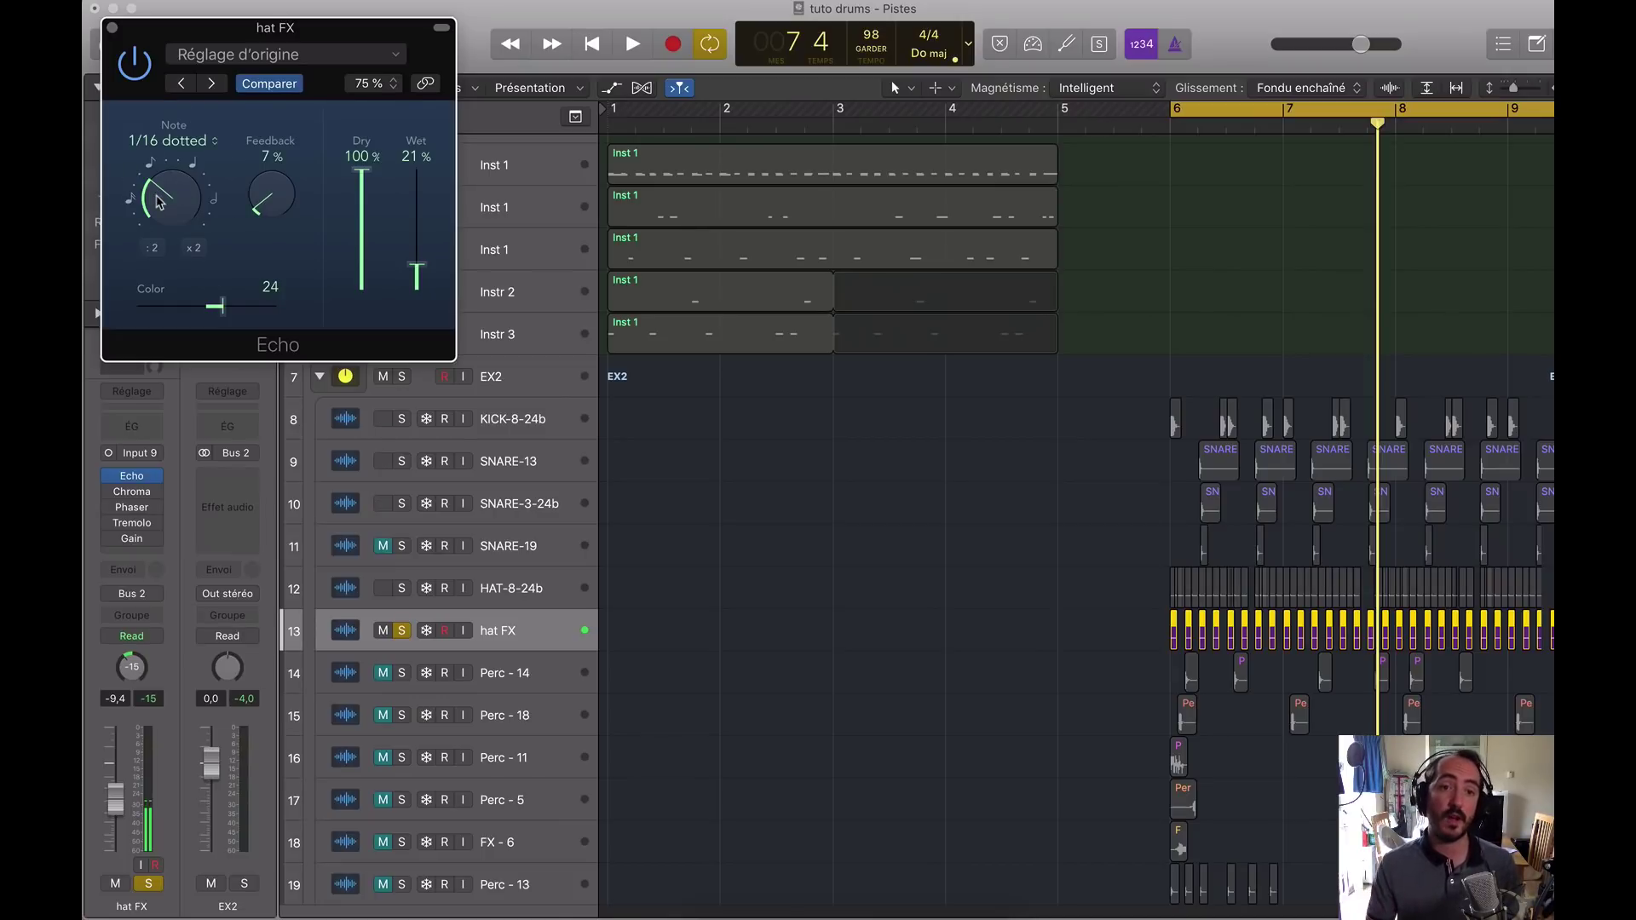
pyautogui.press('space')
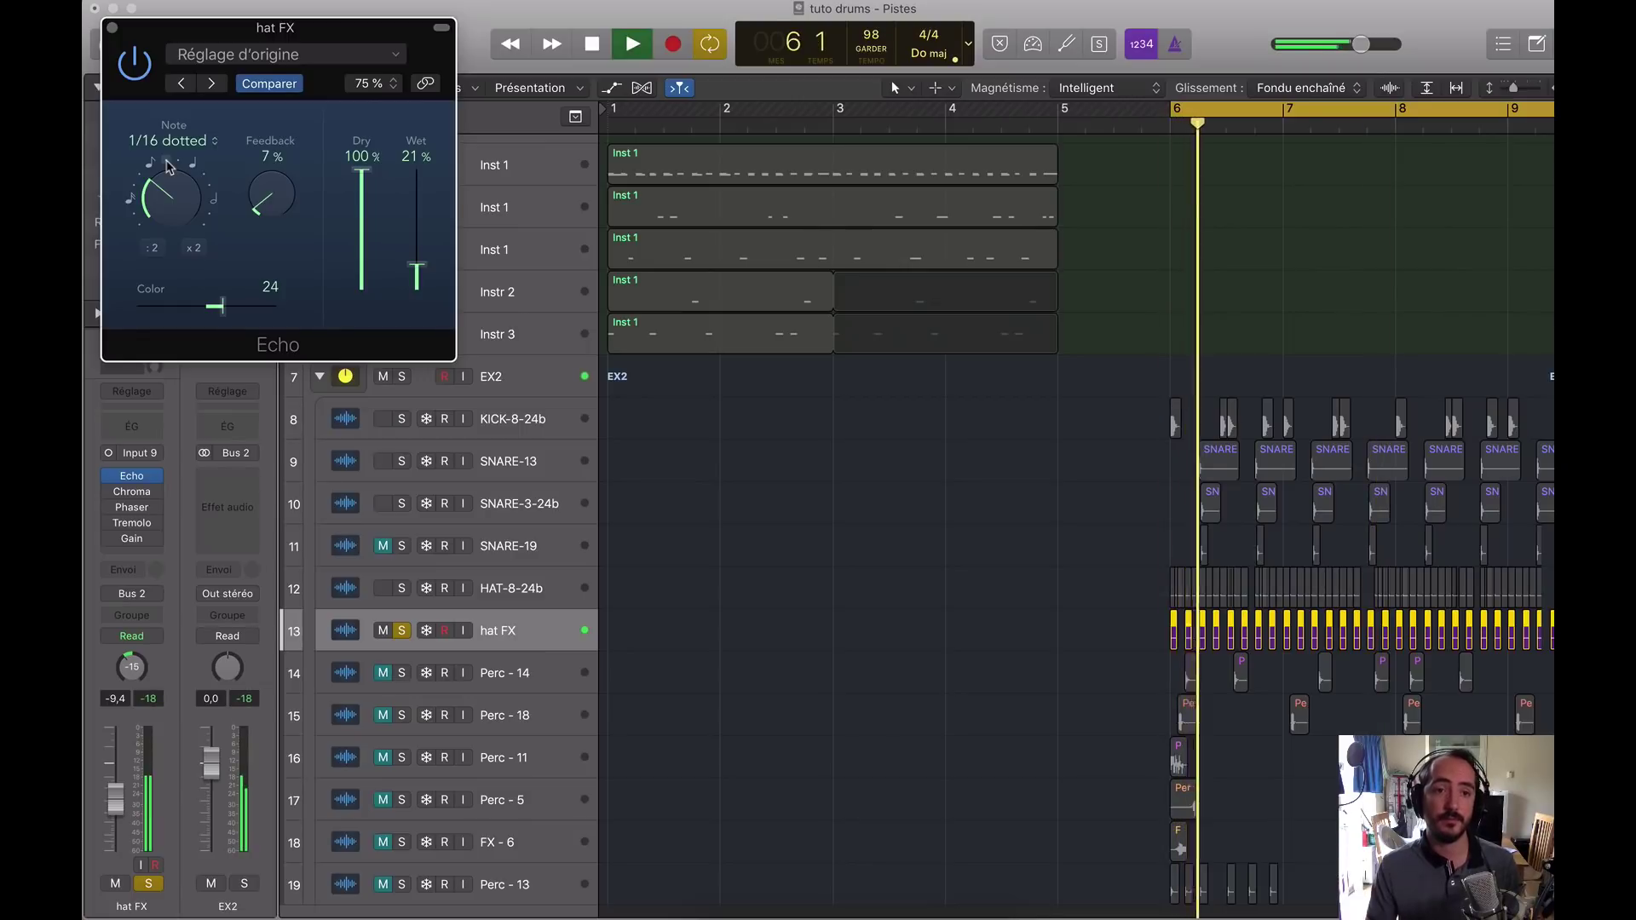
pyautogui.moveTo(154, 167); pyautogui.dragTo(132, 201)
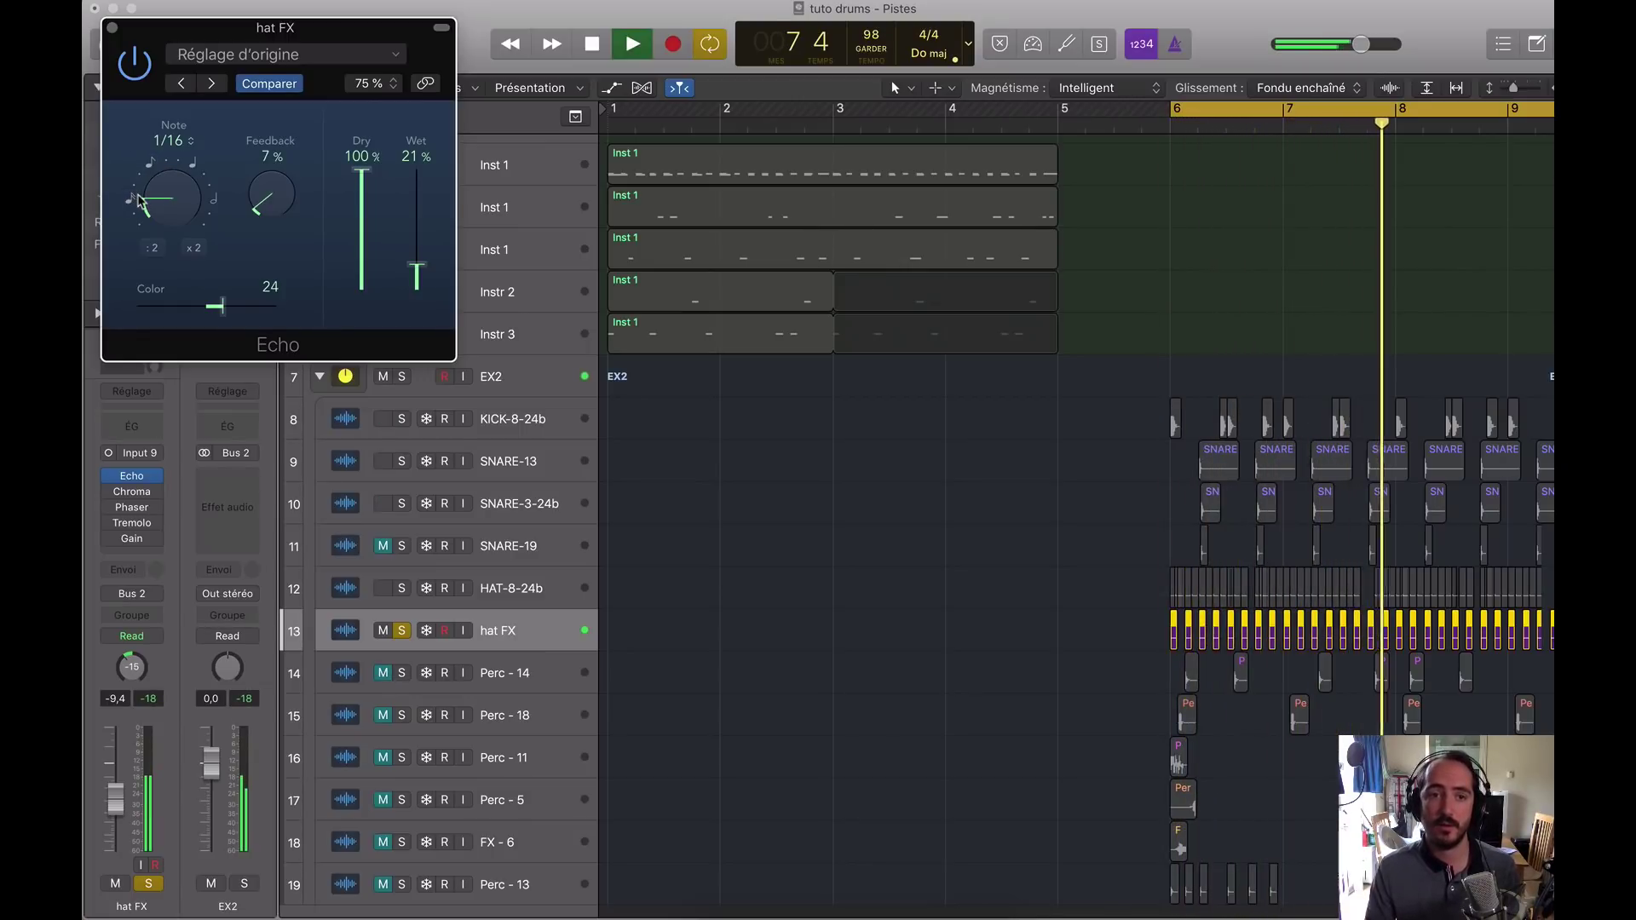
pyautogui.moveTo(137, 196); pyautogui.dragTo(201, 179)
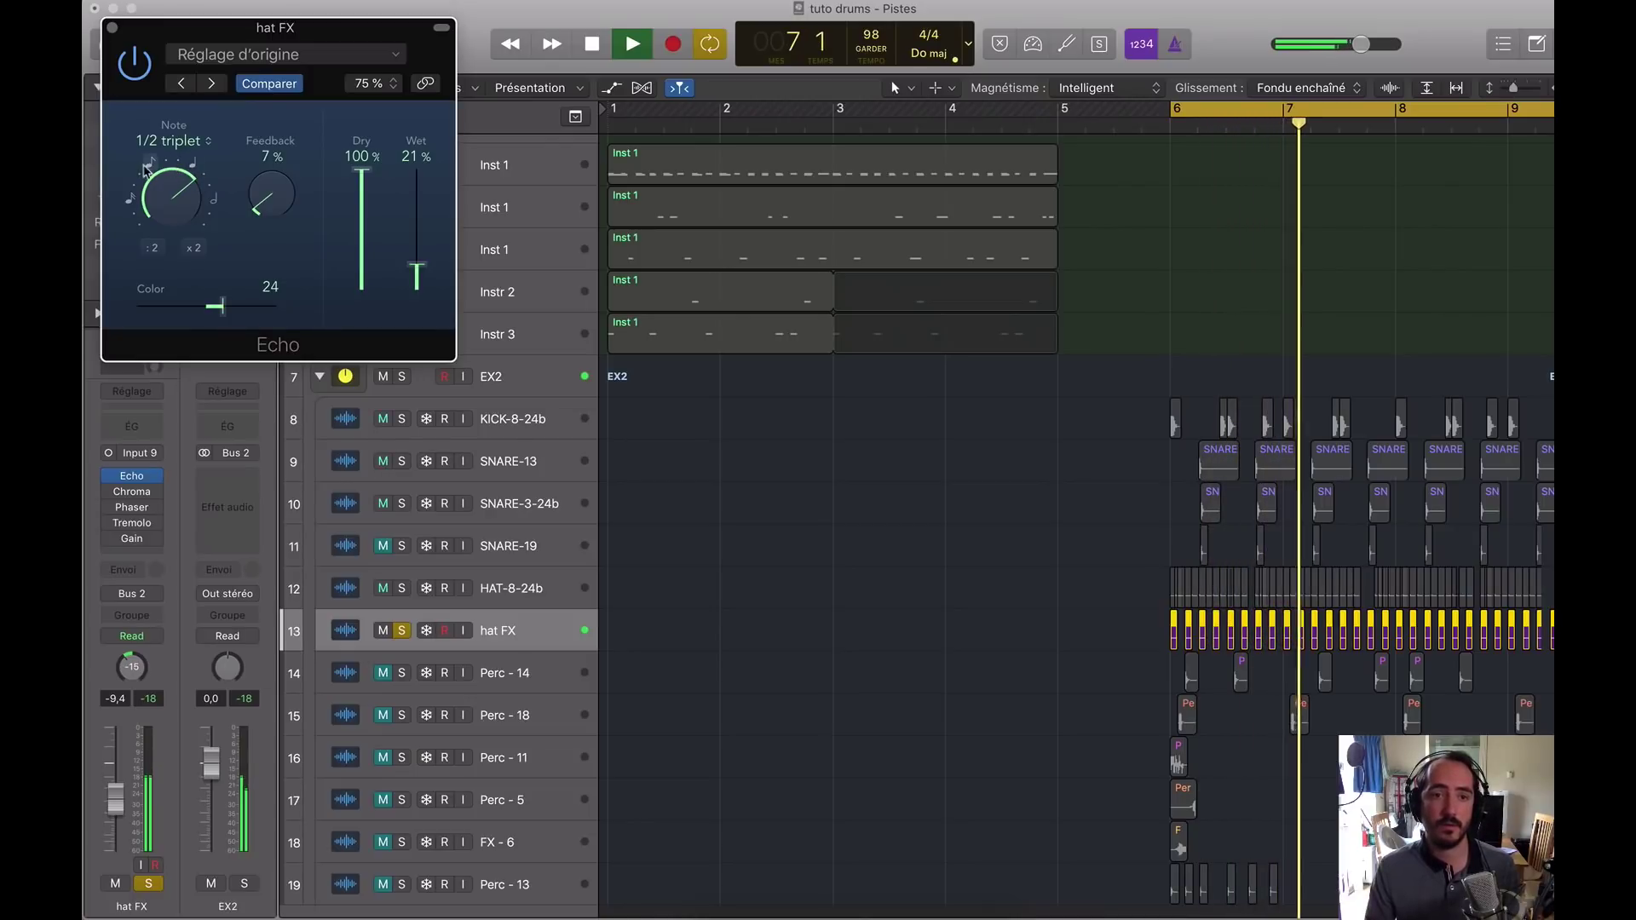
pyautogui.click(134, 219)
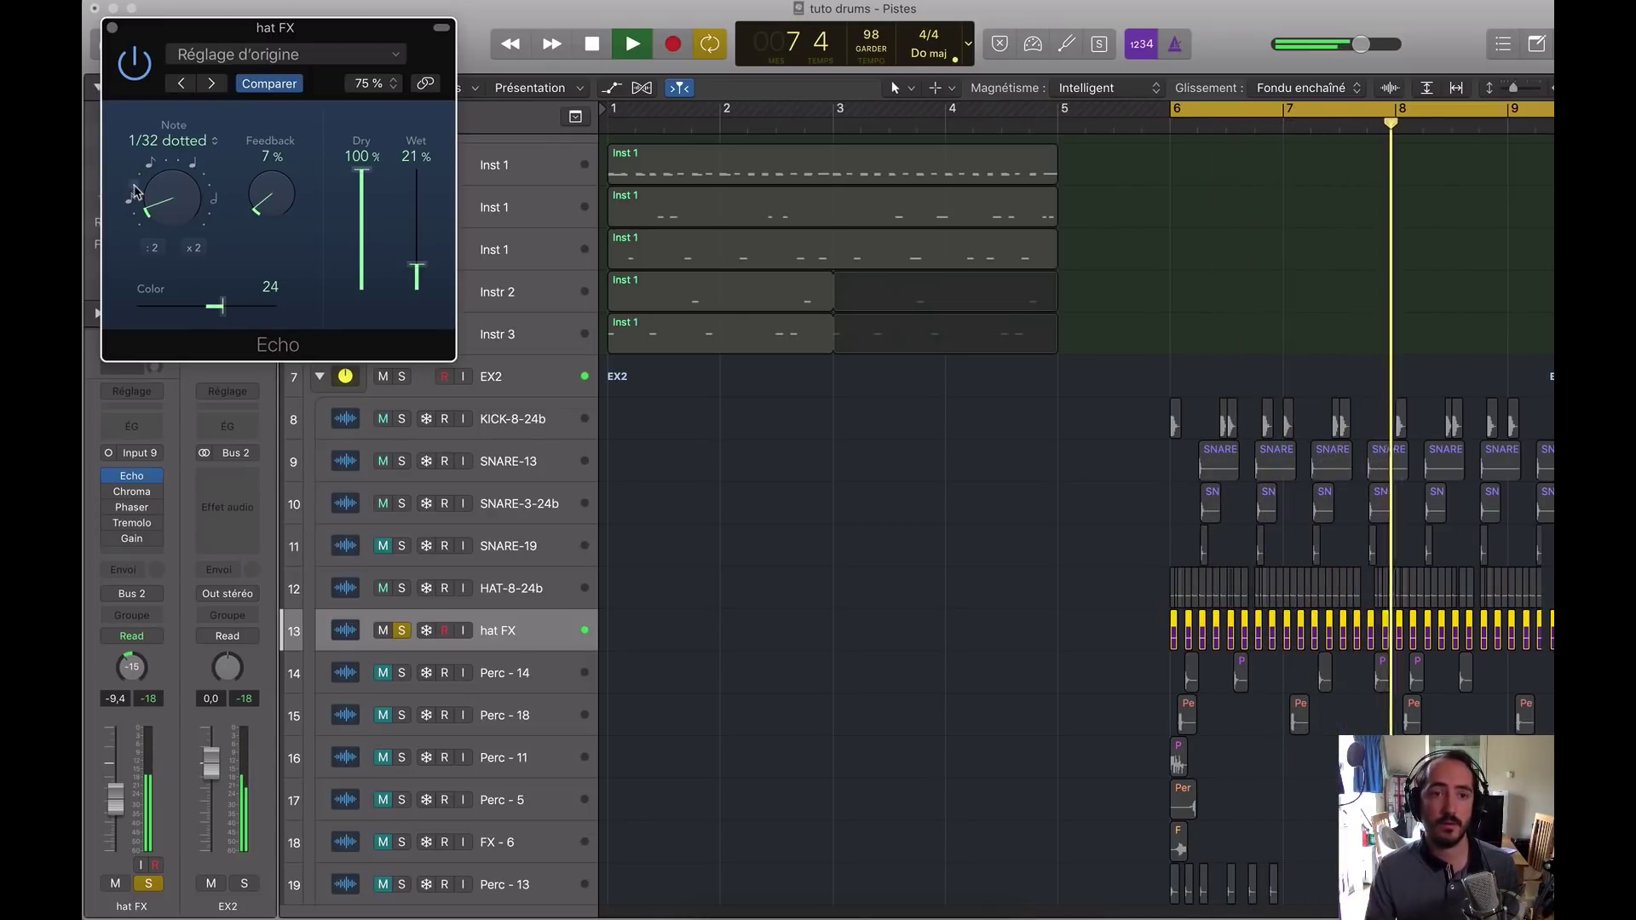
pyautogui.click(140, 178)
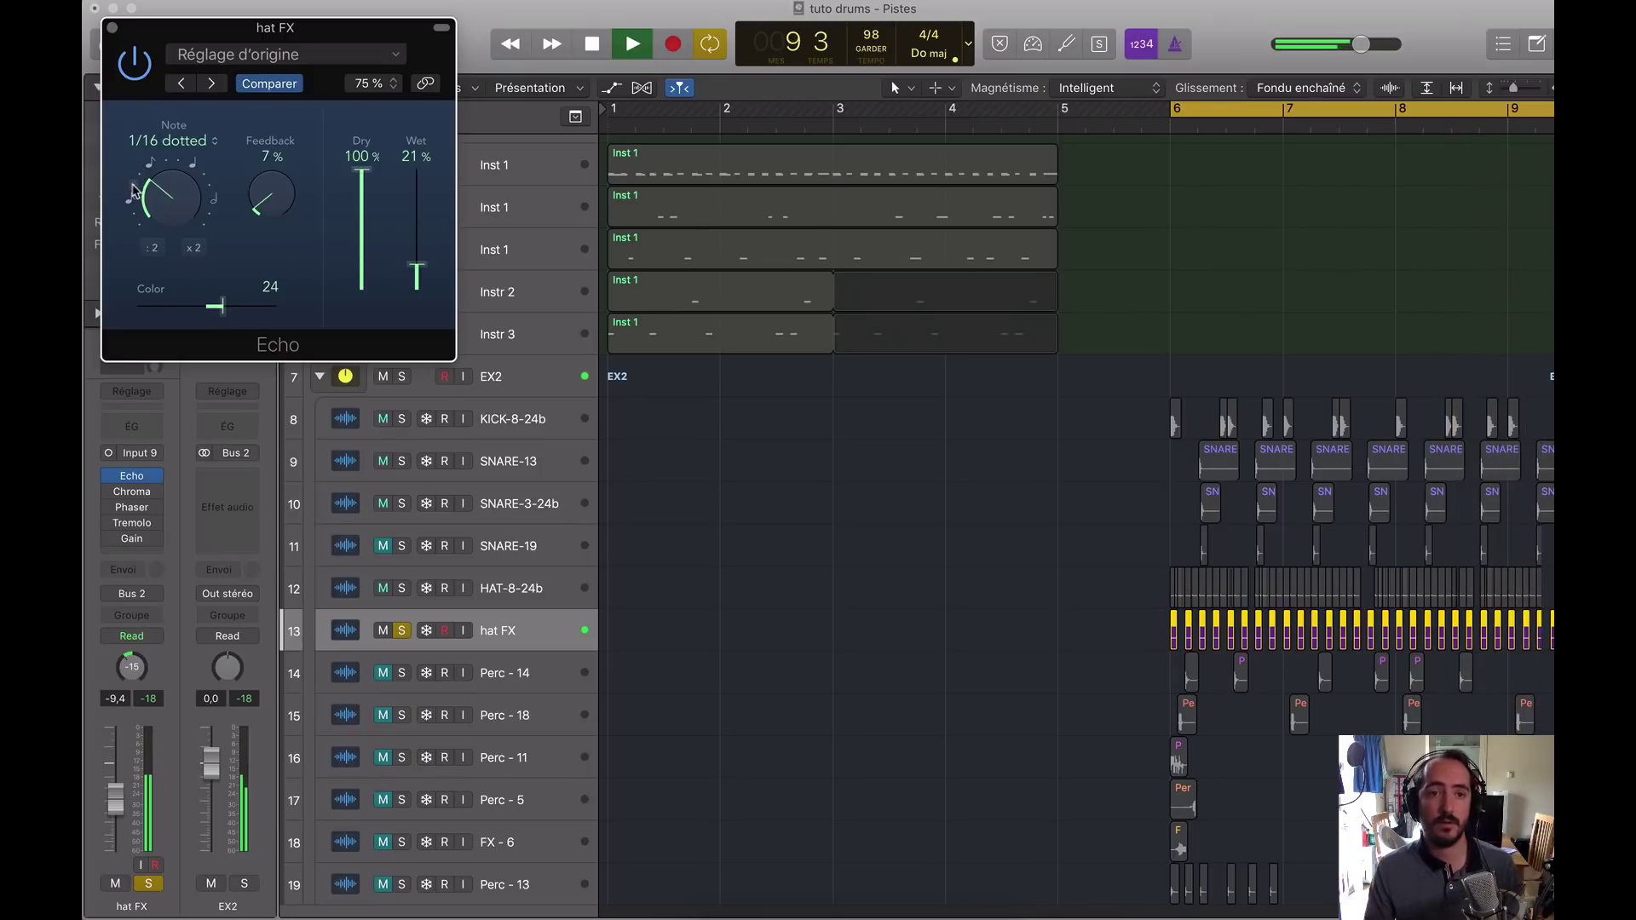
pyautogui.click(134, 189)
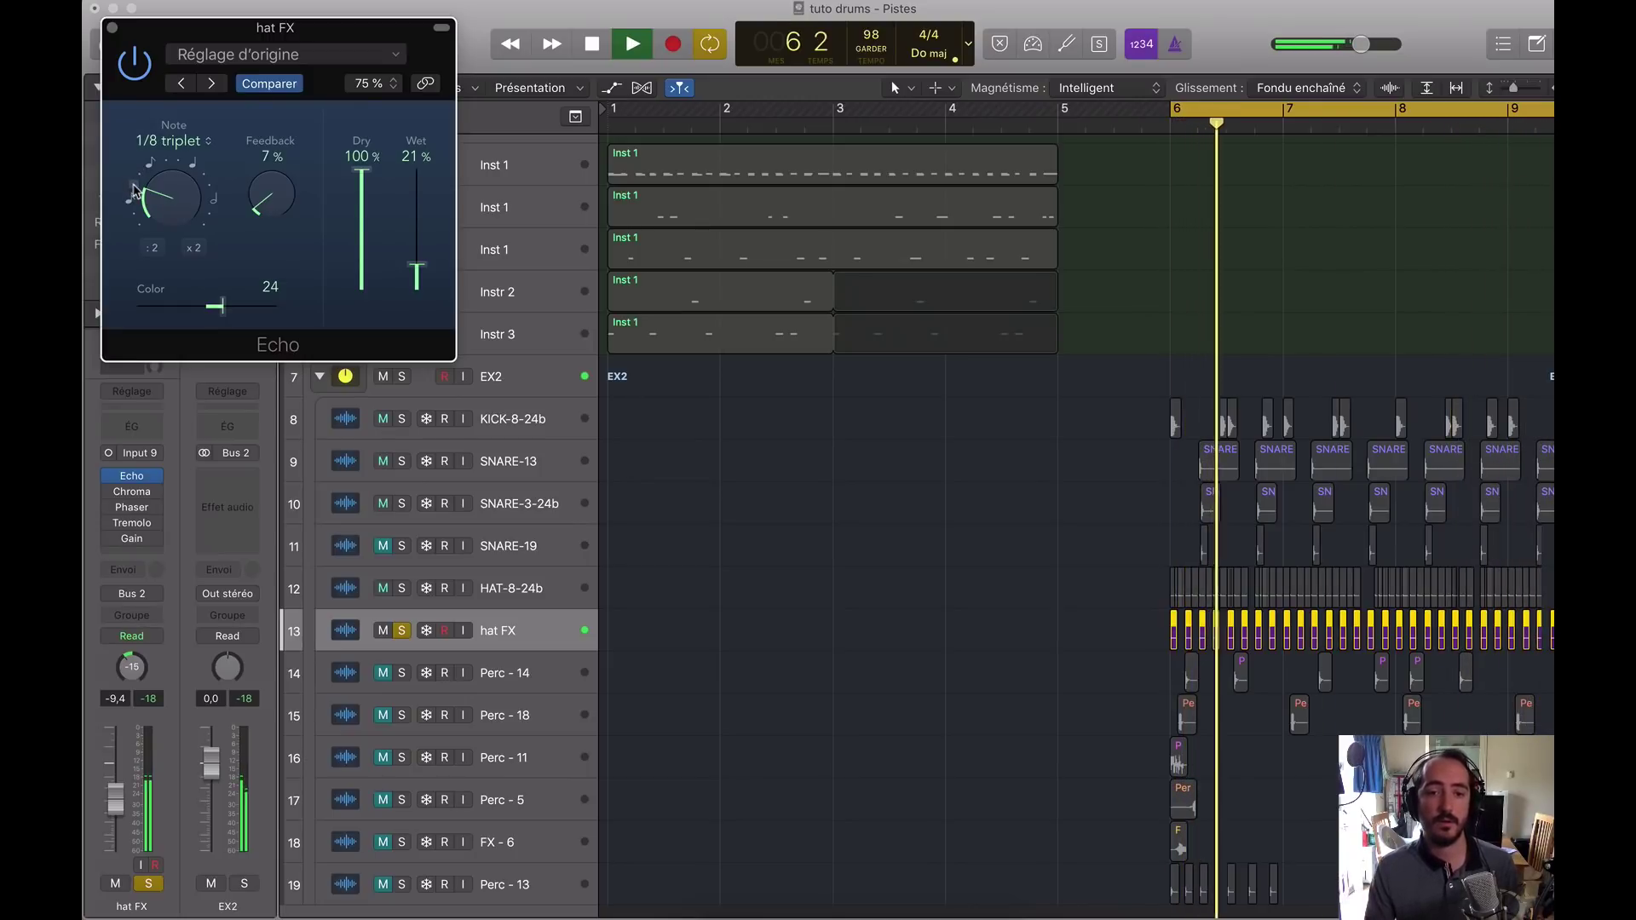
pyautogui.press('space')
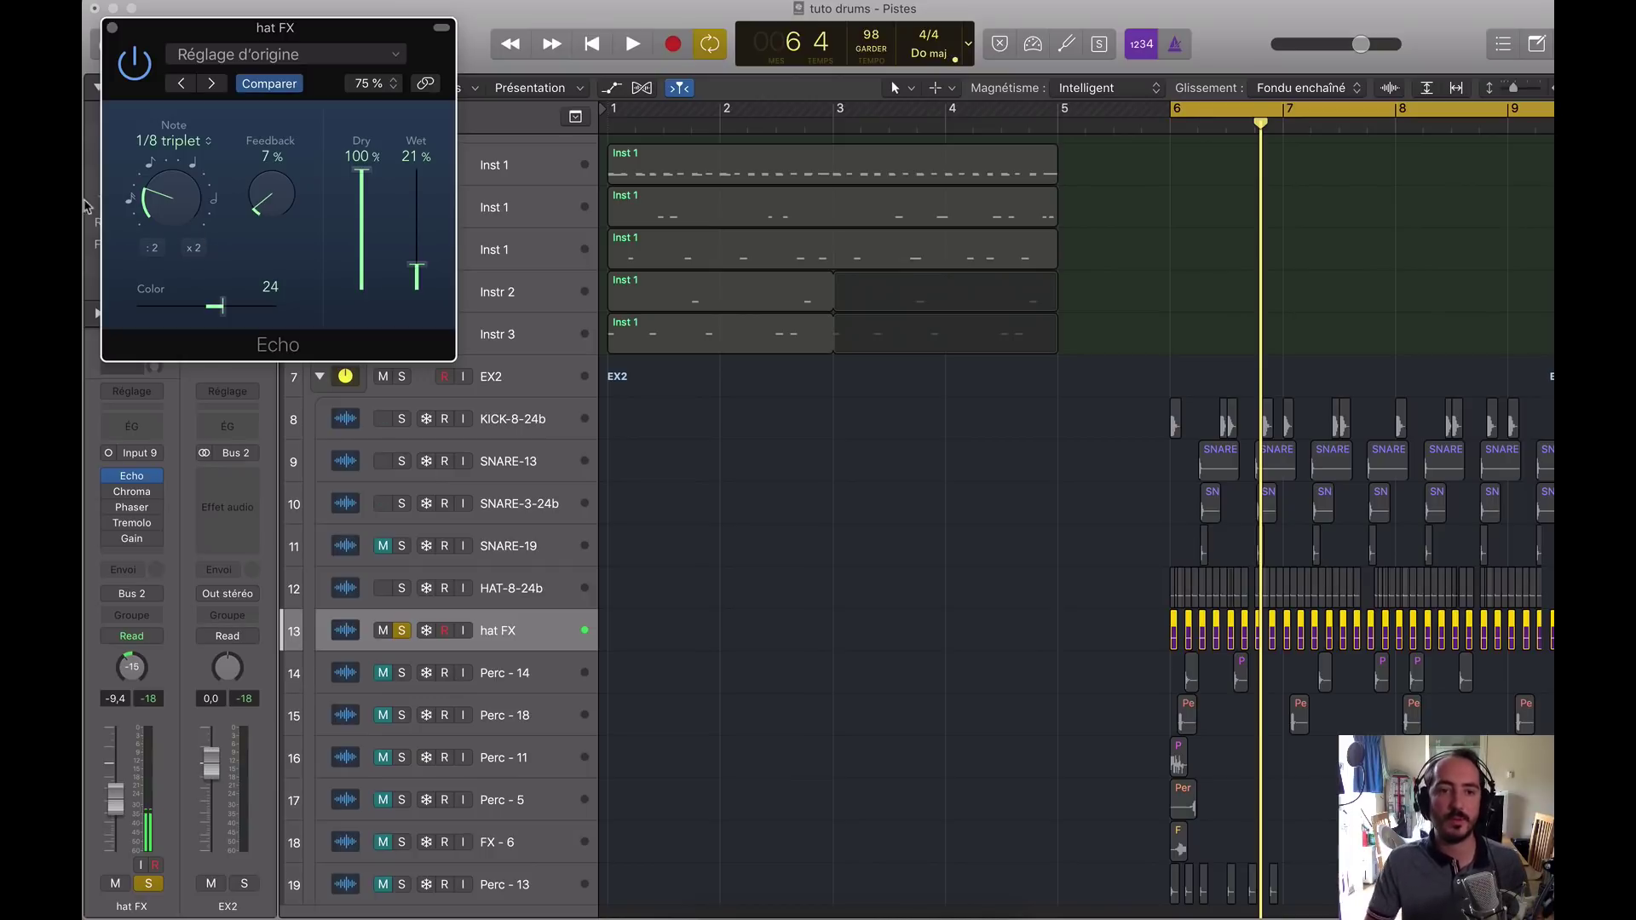
# Step: Try exaggerated Echo settings on the loop, raising Feedback to 81% and Wet to 76% while switching between note values
pyautogui.press('space')
pyautogui.moveTo(156, 175)
pyautogui.mouseDown()
pyautogui.moveTo(134, 194)
pyautogui.moveTo(144, 182)
pyautogui.mouseUp()
pyautogui.press('space')
pyautogui.moveTo(270, 195); pyautogui.dragTo(262, 51)
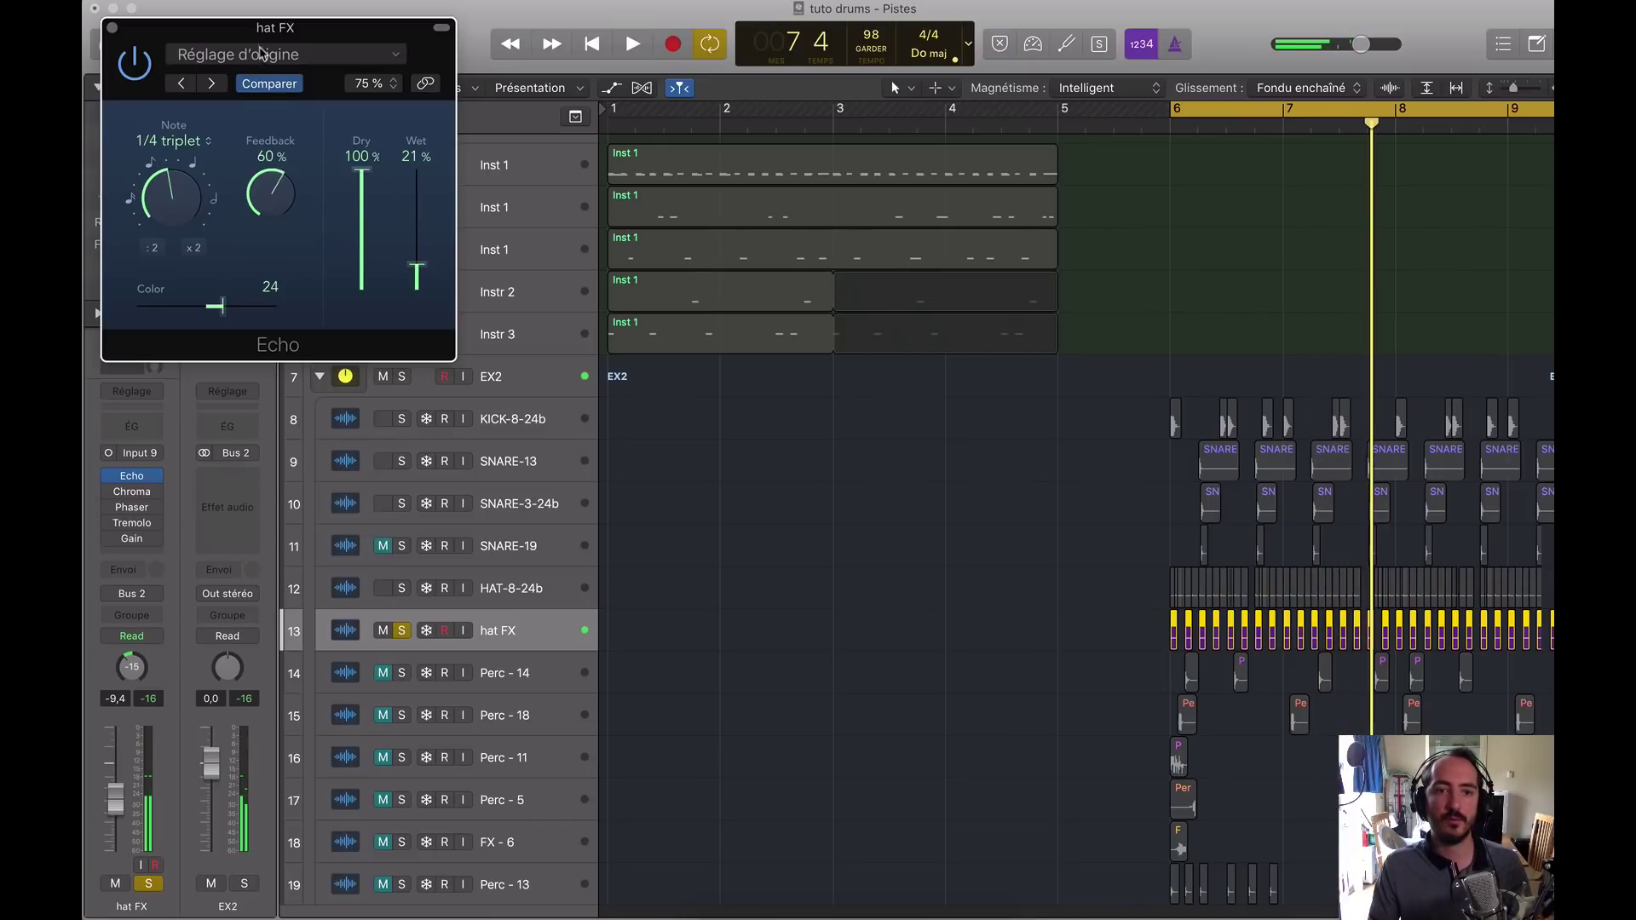
pyautogui.press('space')
pyautogui.moveTo(169, 162)
pyautogui.mouseDown()
pyautogui.moveTo(137, 192)
pyautogui.moveTo(181, 168)
pyautogui.moveTo(183, 145)
pyautogui.mouseUp()
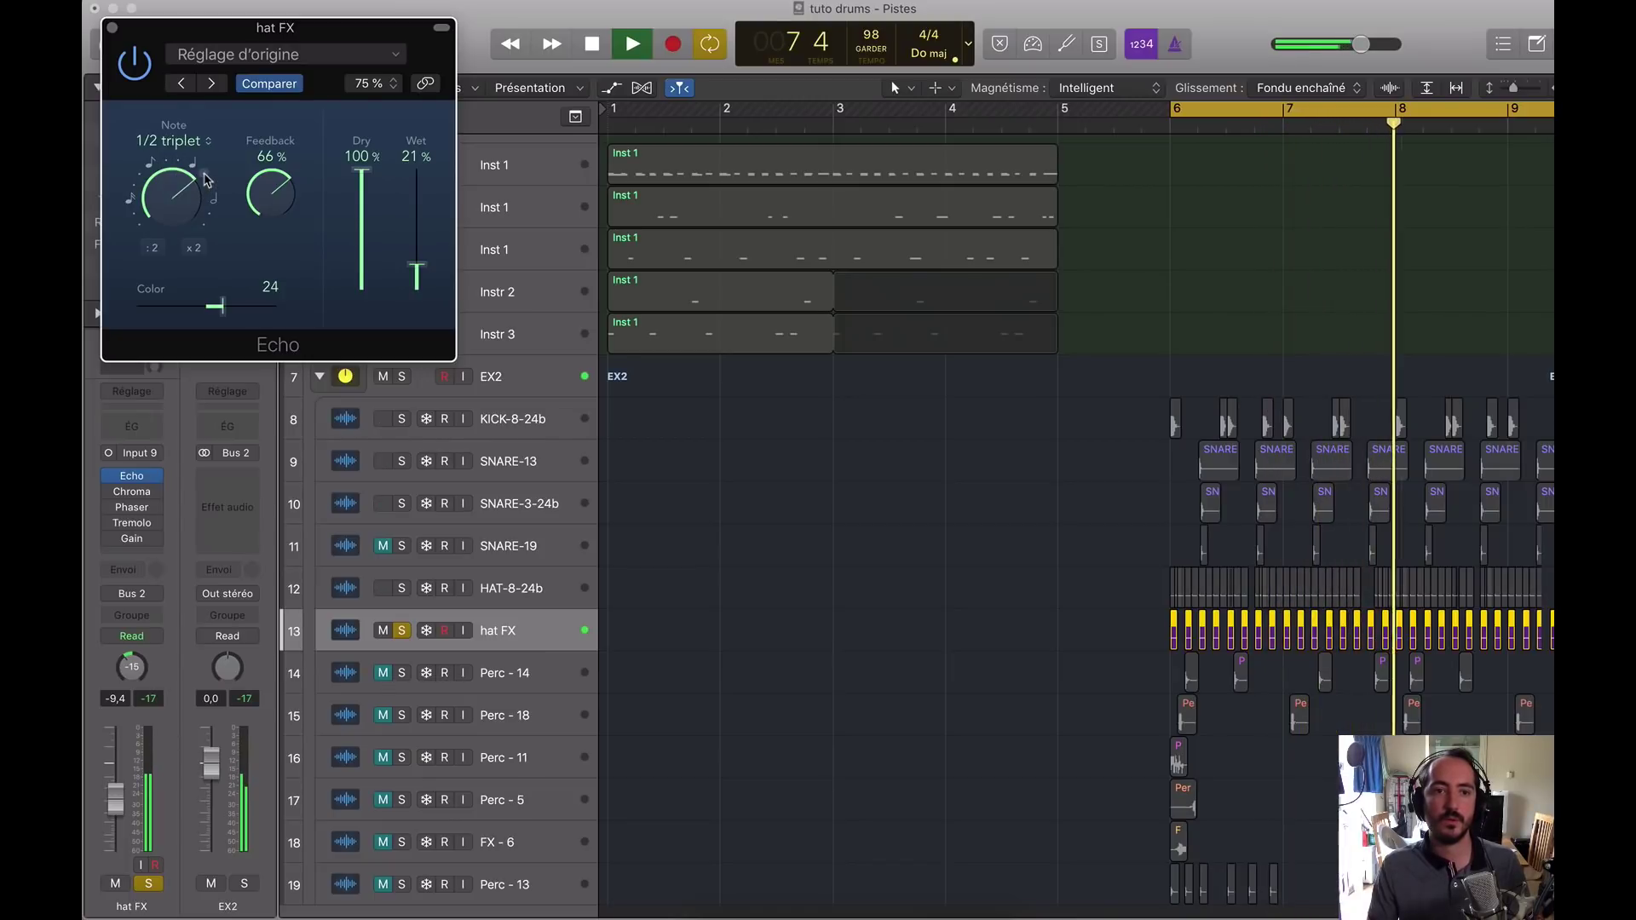
pyautogui.moveTo(271, 193); pyautogui.dragTo(282, 156)
pyautogui.moveTo(173, 171); pyautogui.dragTo(169, 193)
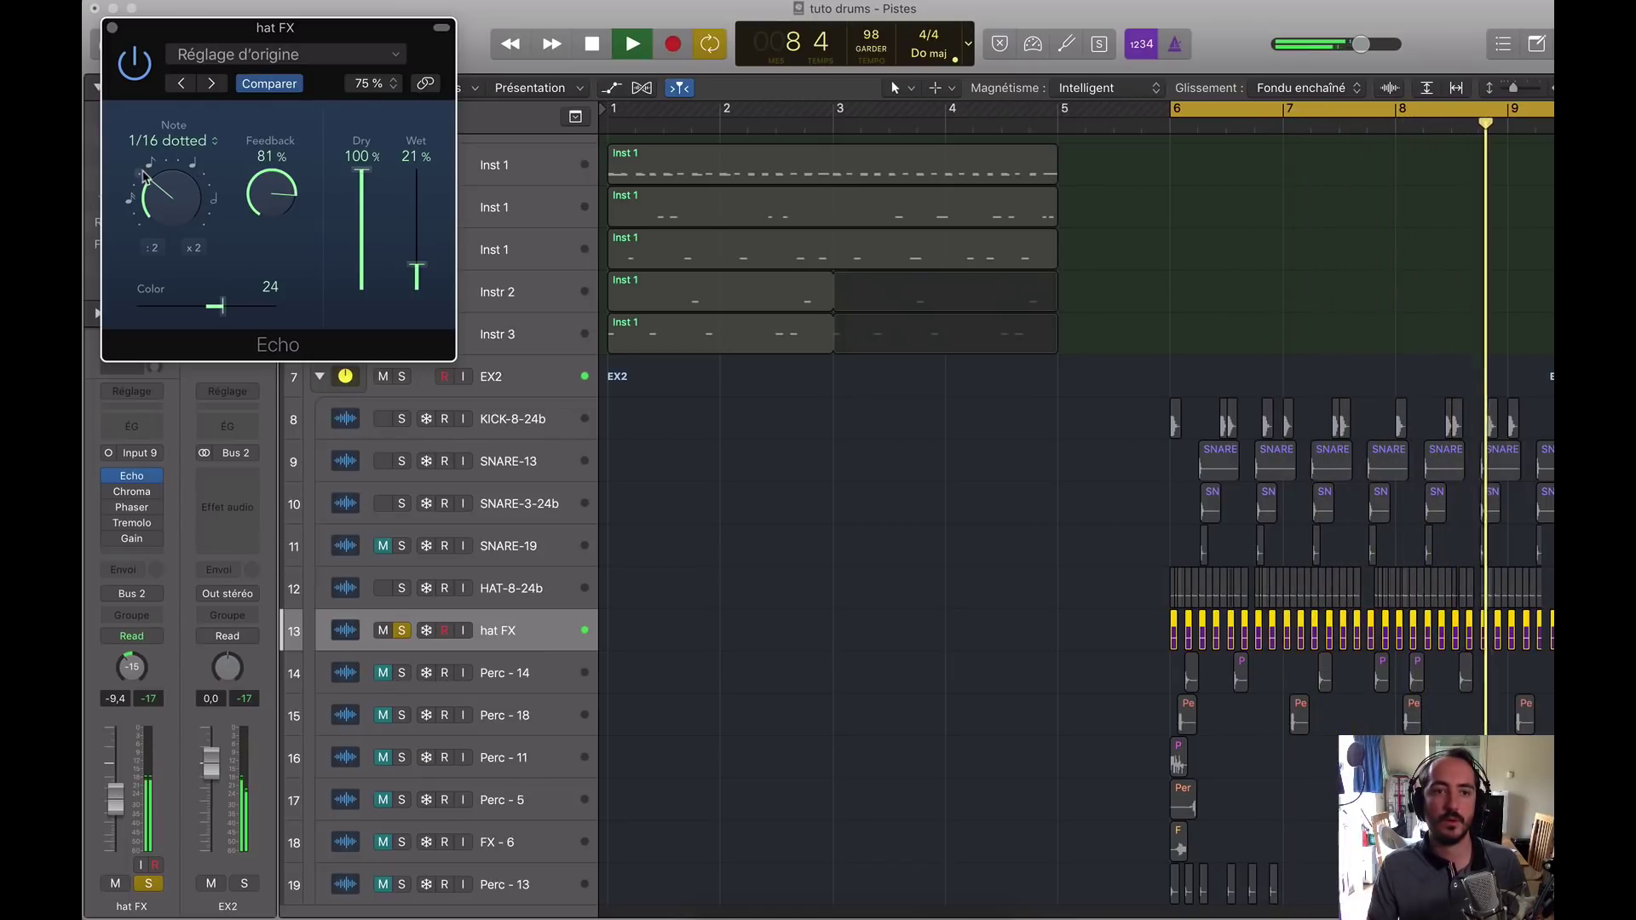
pyautogui.moveTo(417, 271); pyautogui.dragTo(417, 197)
# Step: Set the Echo to 3% Feedback, 18% Wet and a 1/8 triplet note value, and listen to the loop
pyautogui.moveTo(185, 168); pyautogui.dragTo(262, 294)
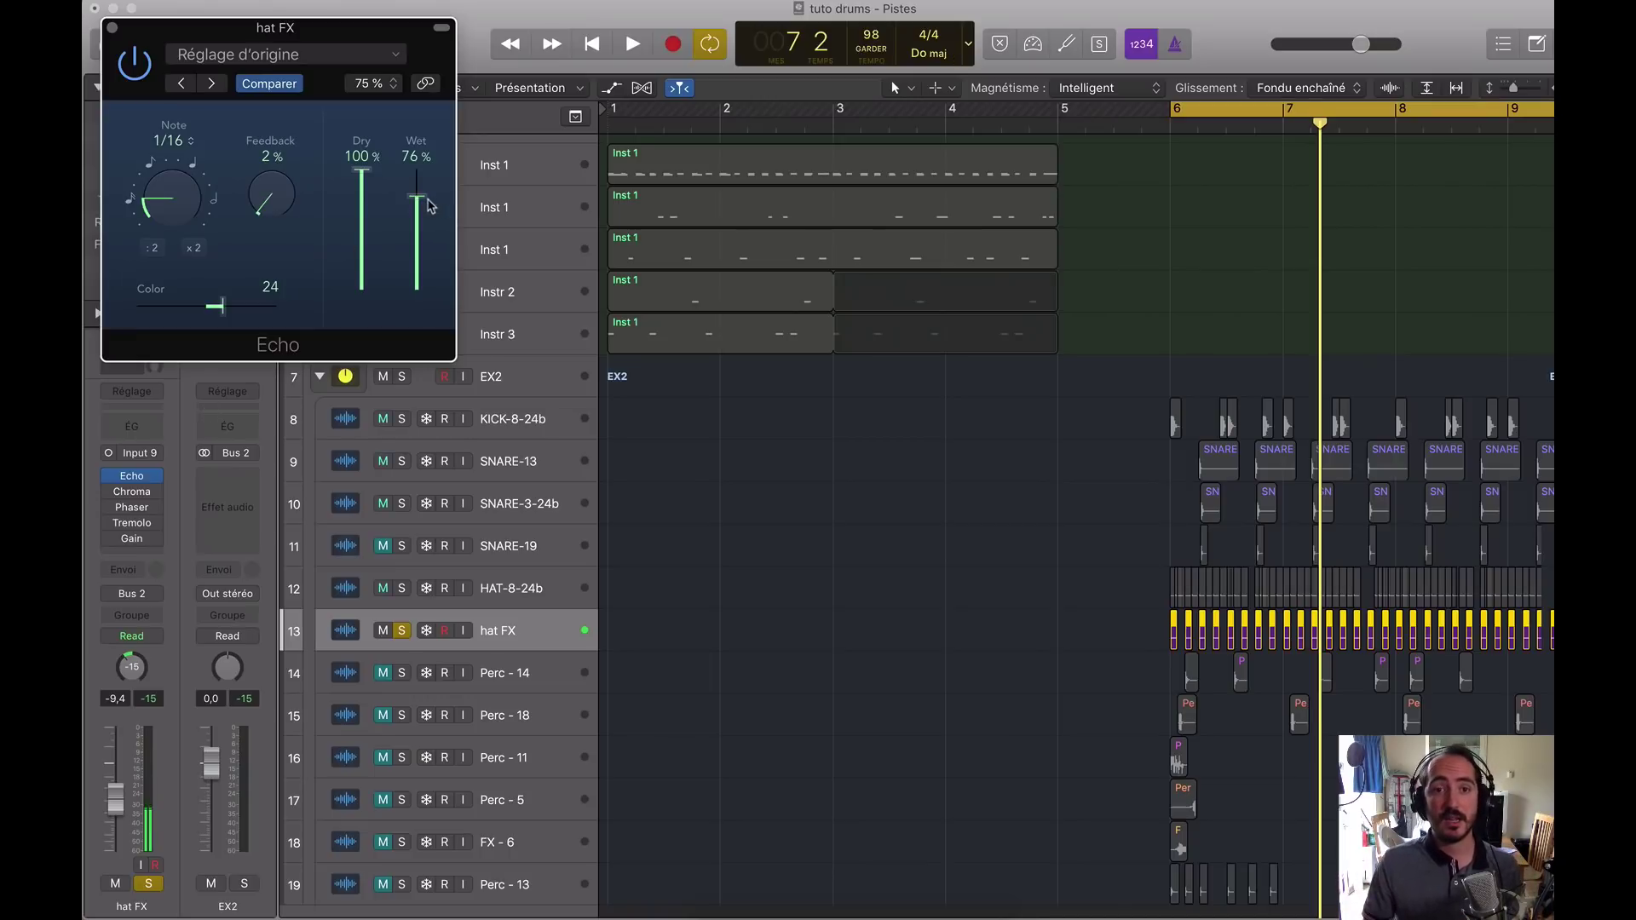
pyautogui.moveTo(428, 206); pyautogui.dragTo(427, 283)
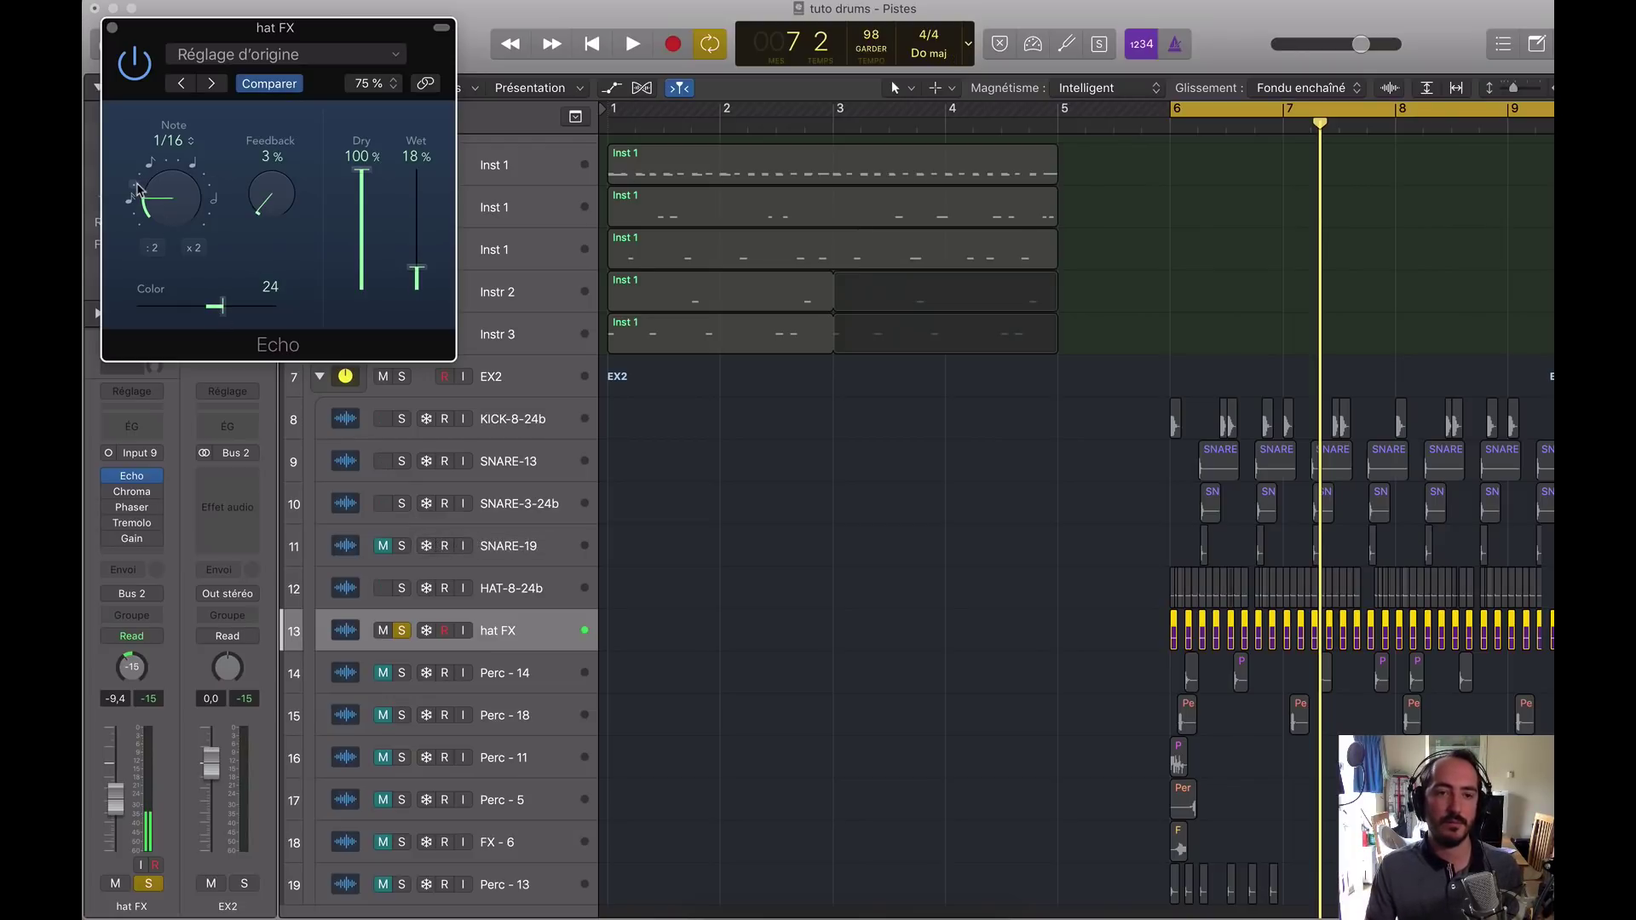
pyautogui.press('space')
pyautogui.moveTo(139, 190); pyautogui.dragTo(188, 200)
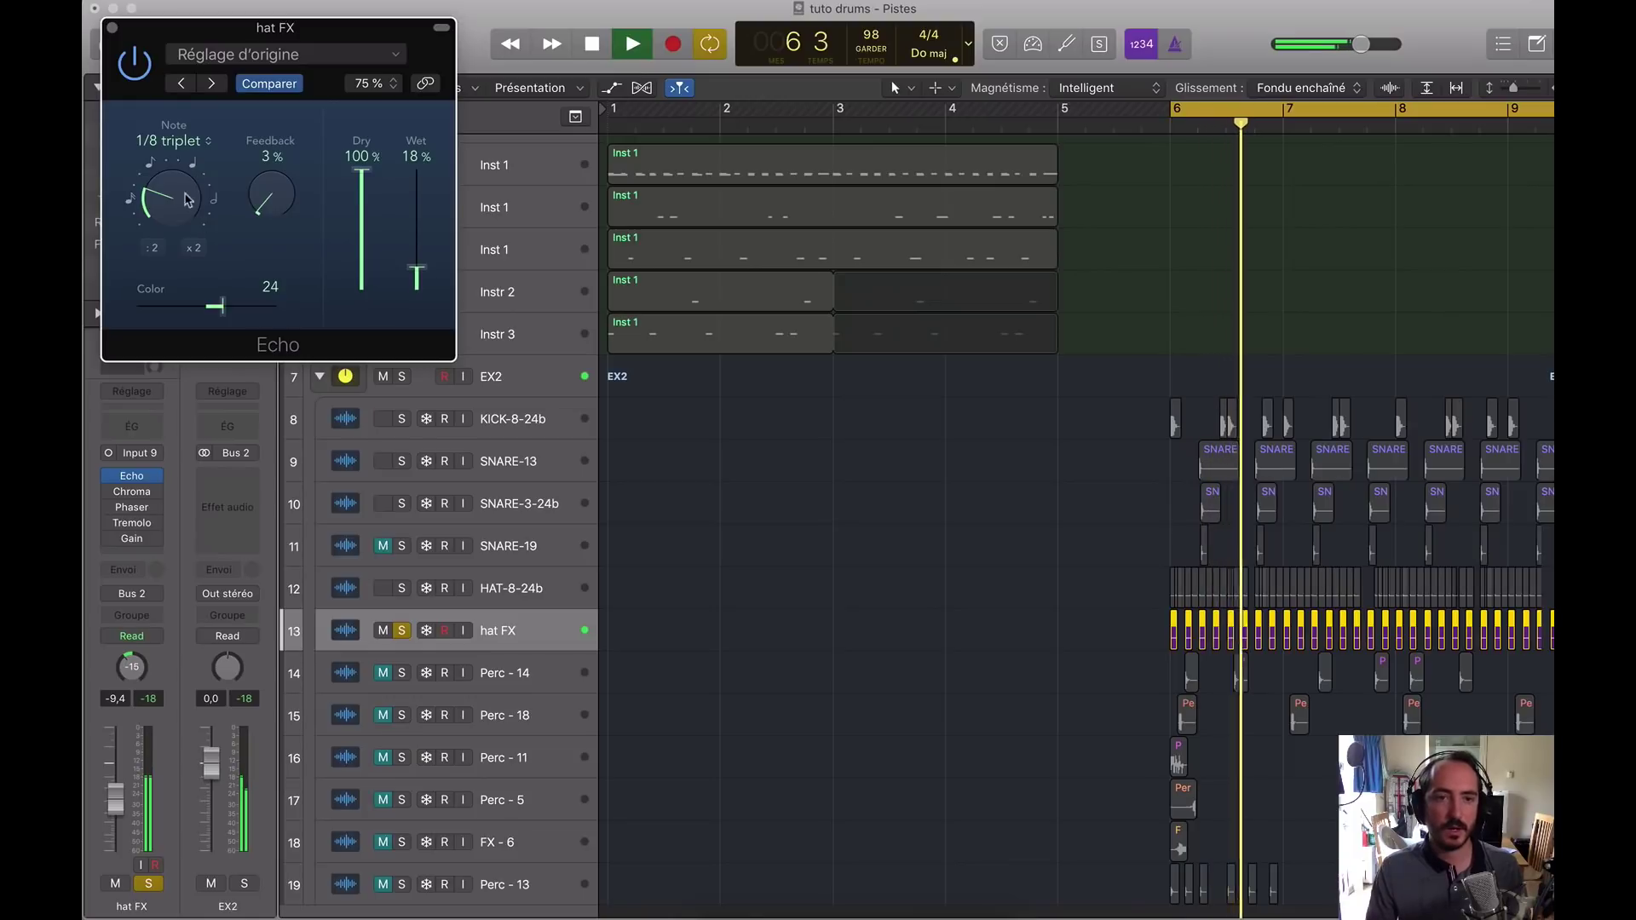
pyautogui.press('space')
# Step: Put hat FX in Latch mode and record Echo note changes: 1/16 at bar 7, 1/16 dotted at bar 8, 1/16 at bar 9
pyautogui.click(151, 630)
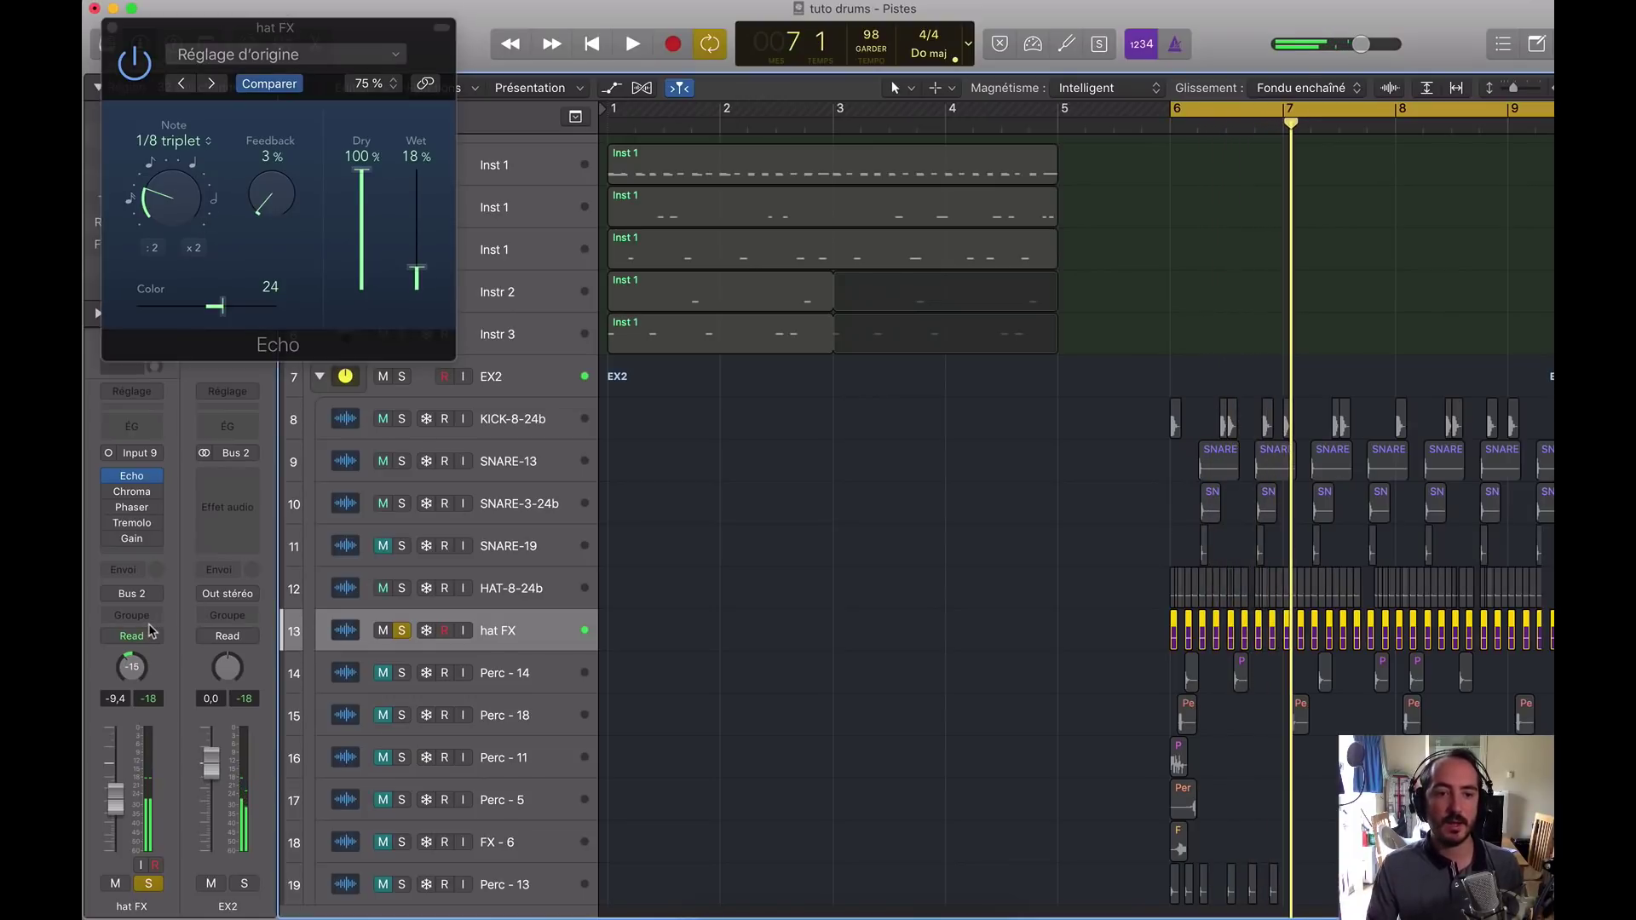
pyautogui.click(150, 634)
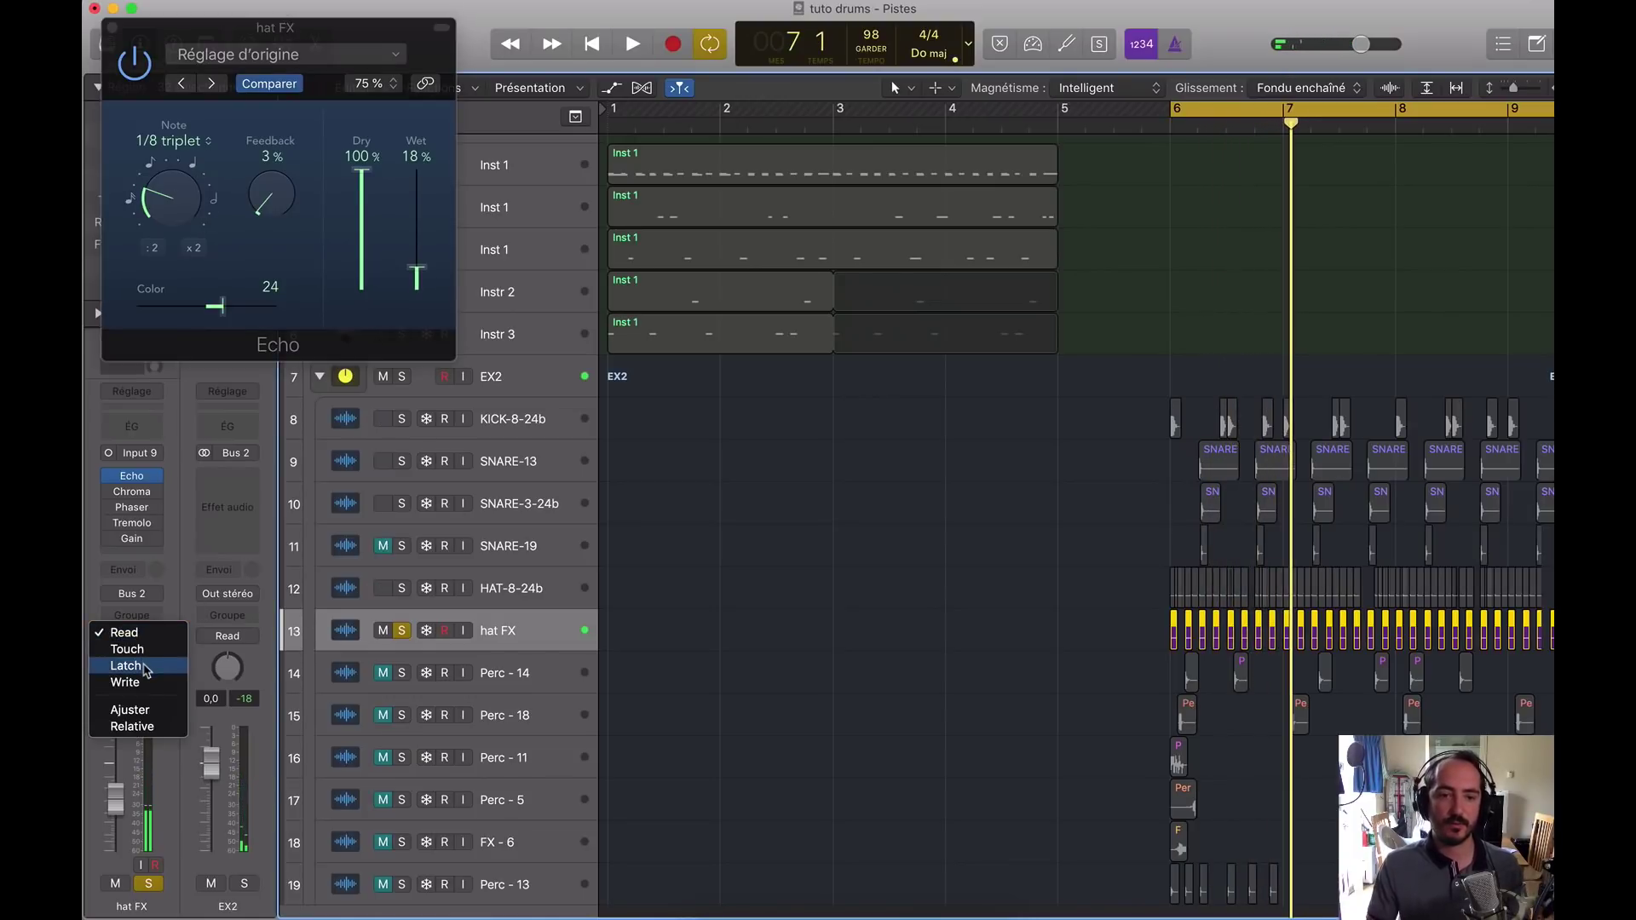
pyautogui.click(145, 670)
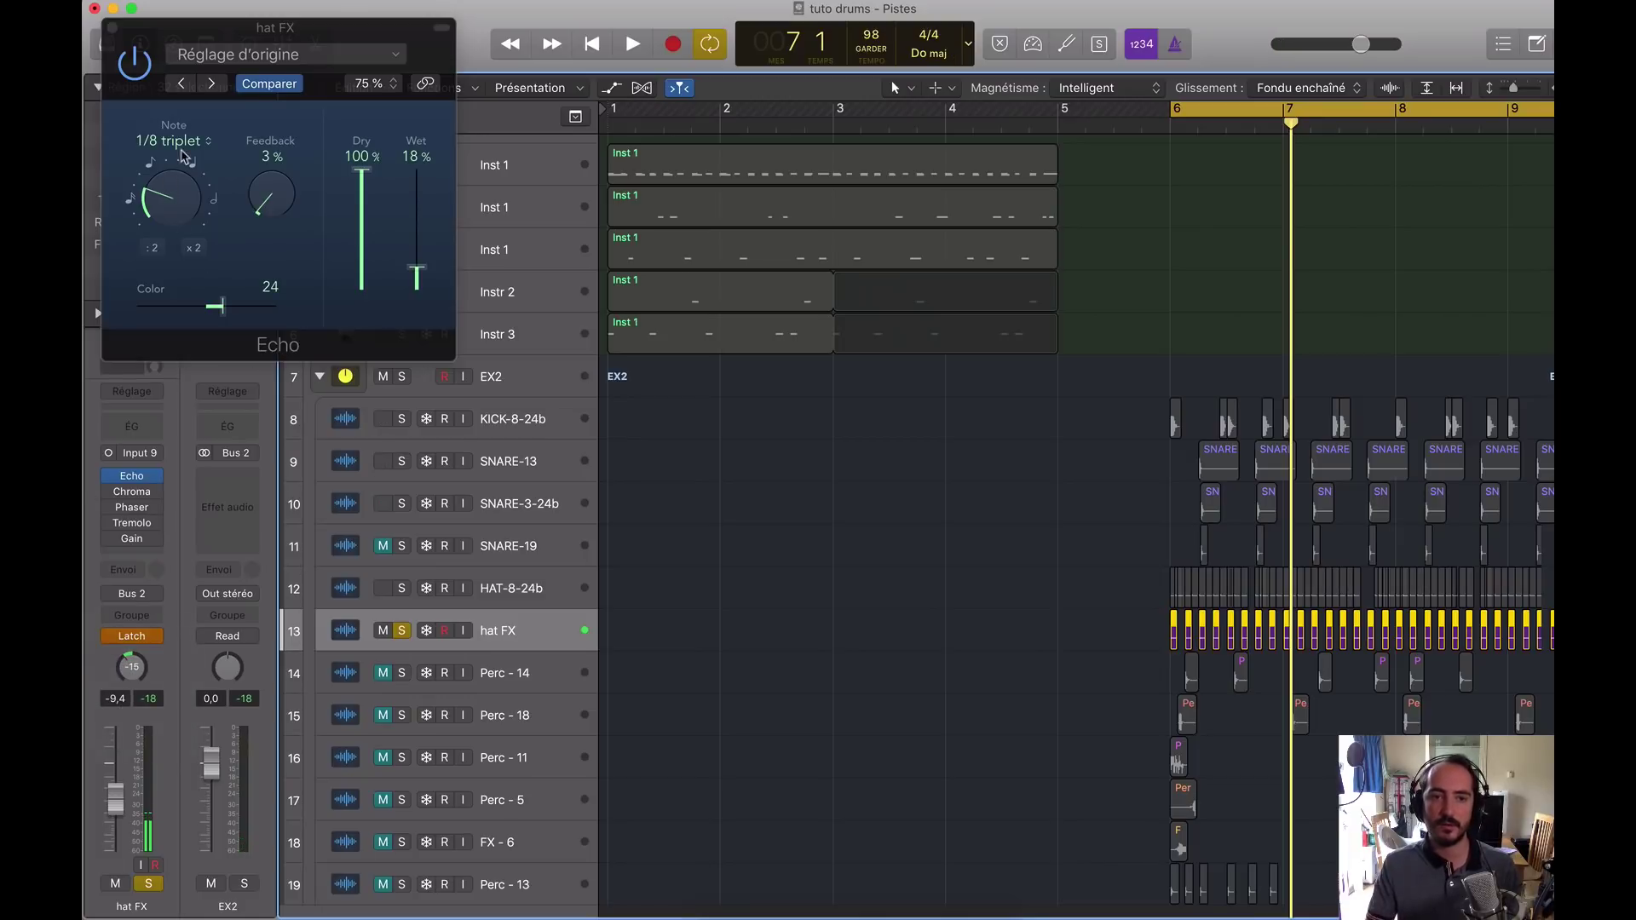
pyautogui.press('space')
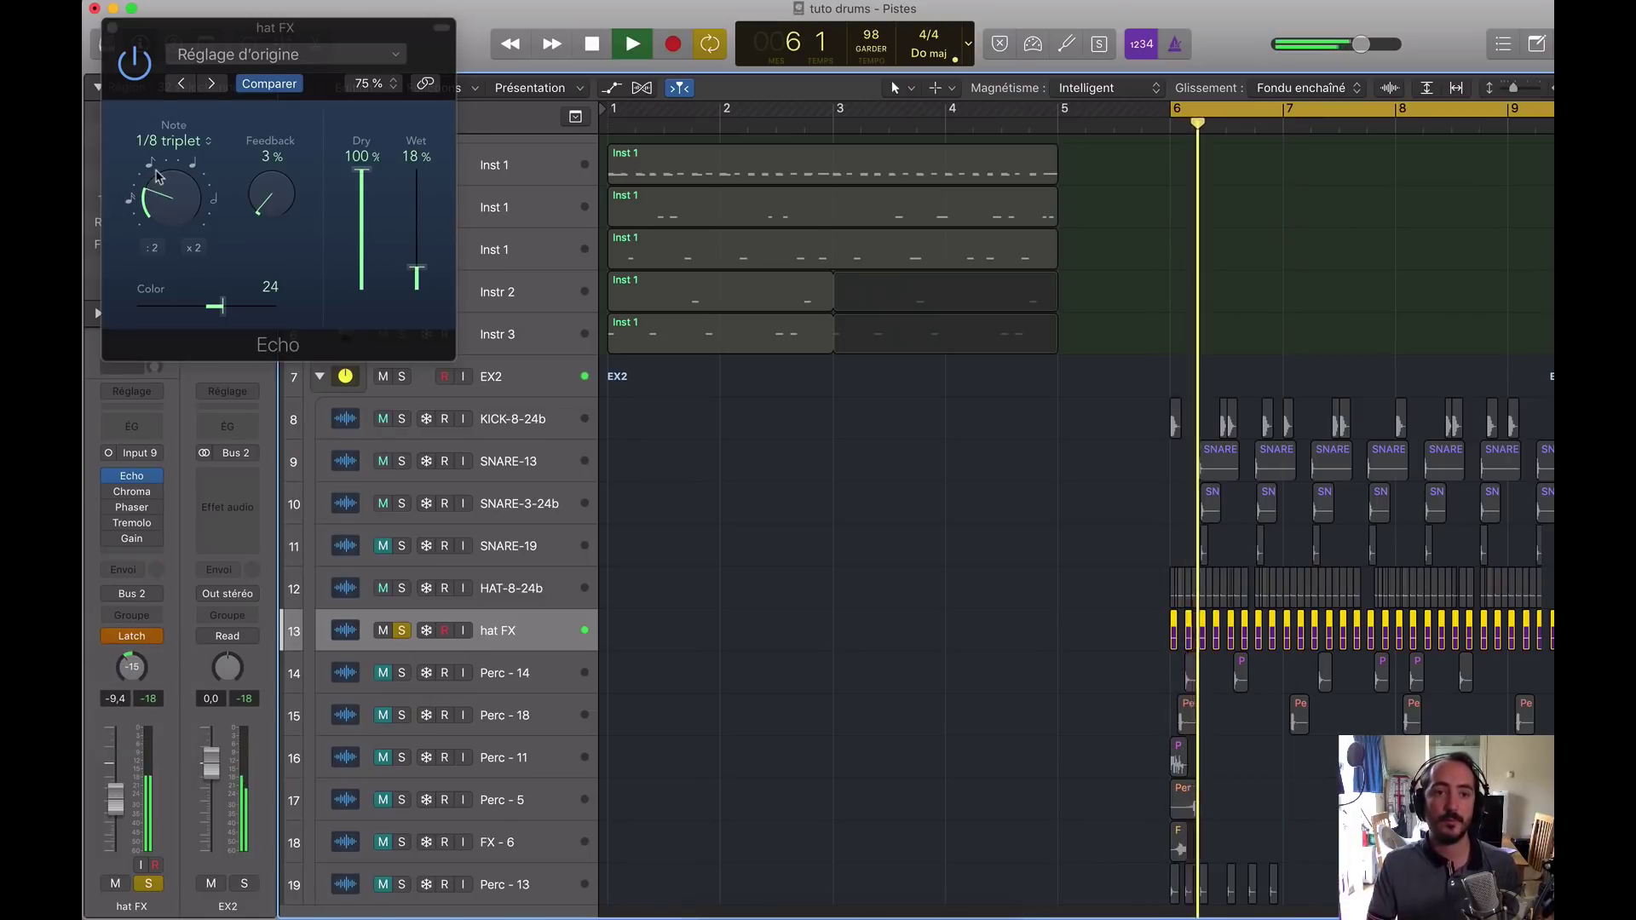
pyautogui.click(132, 202)
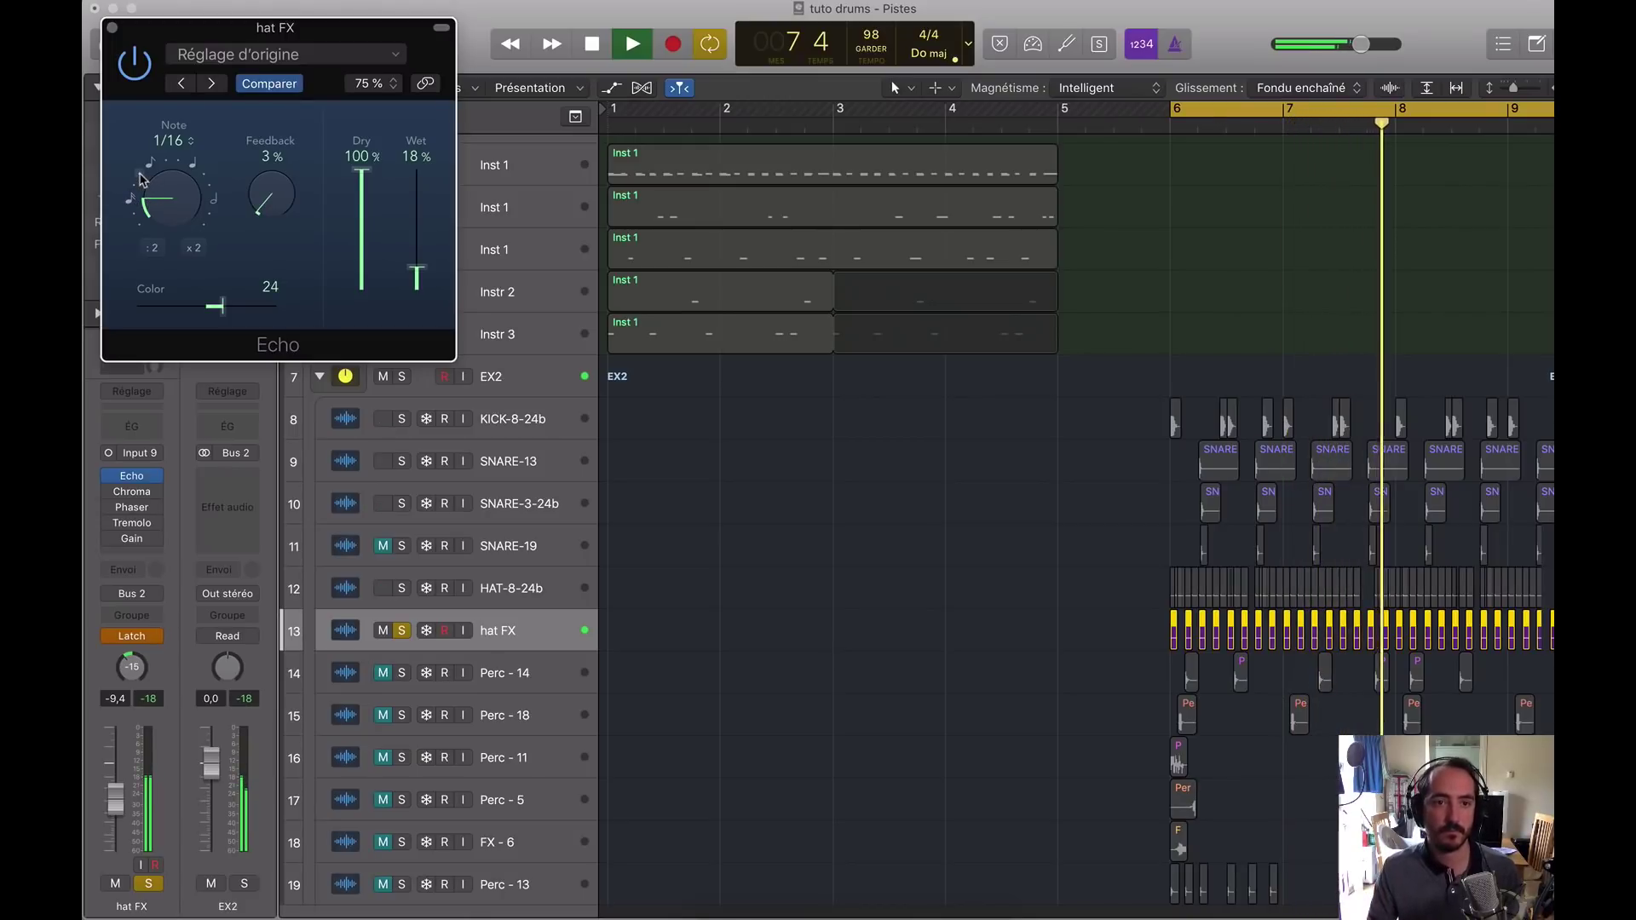
pyautogui.click(141, 179)
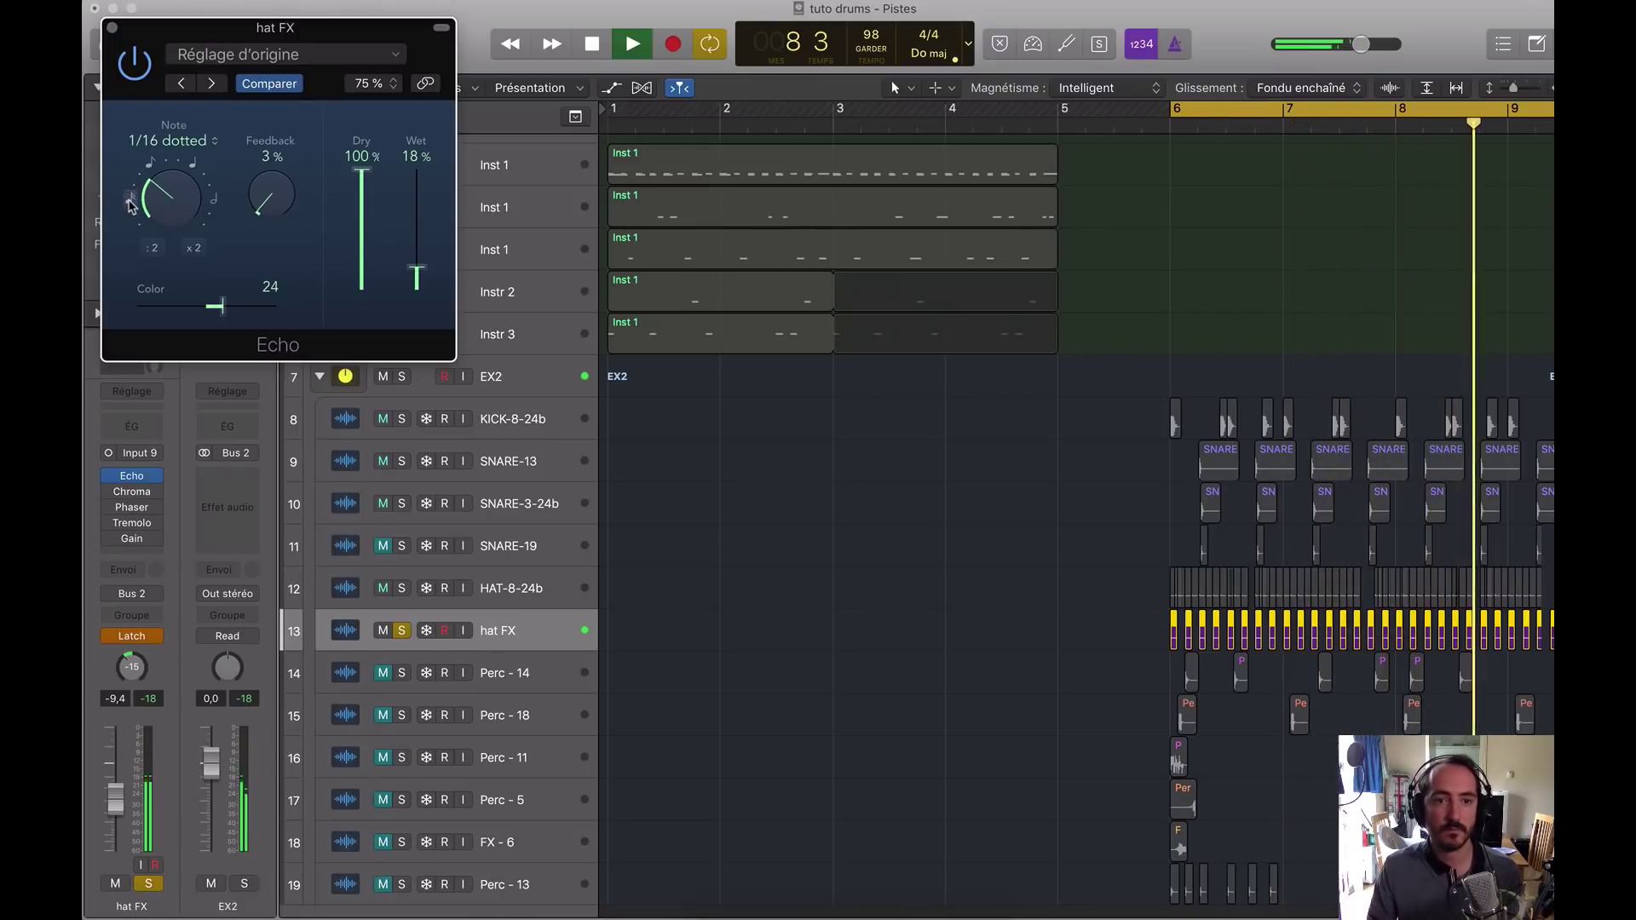
pyautogui.click(130, 202)
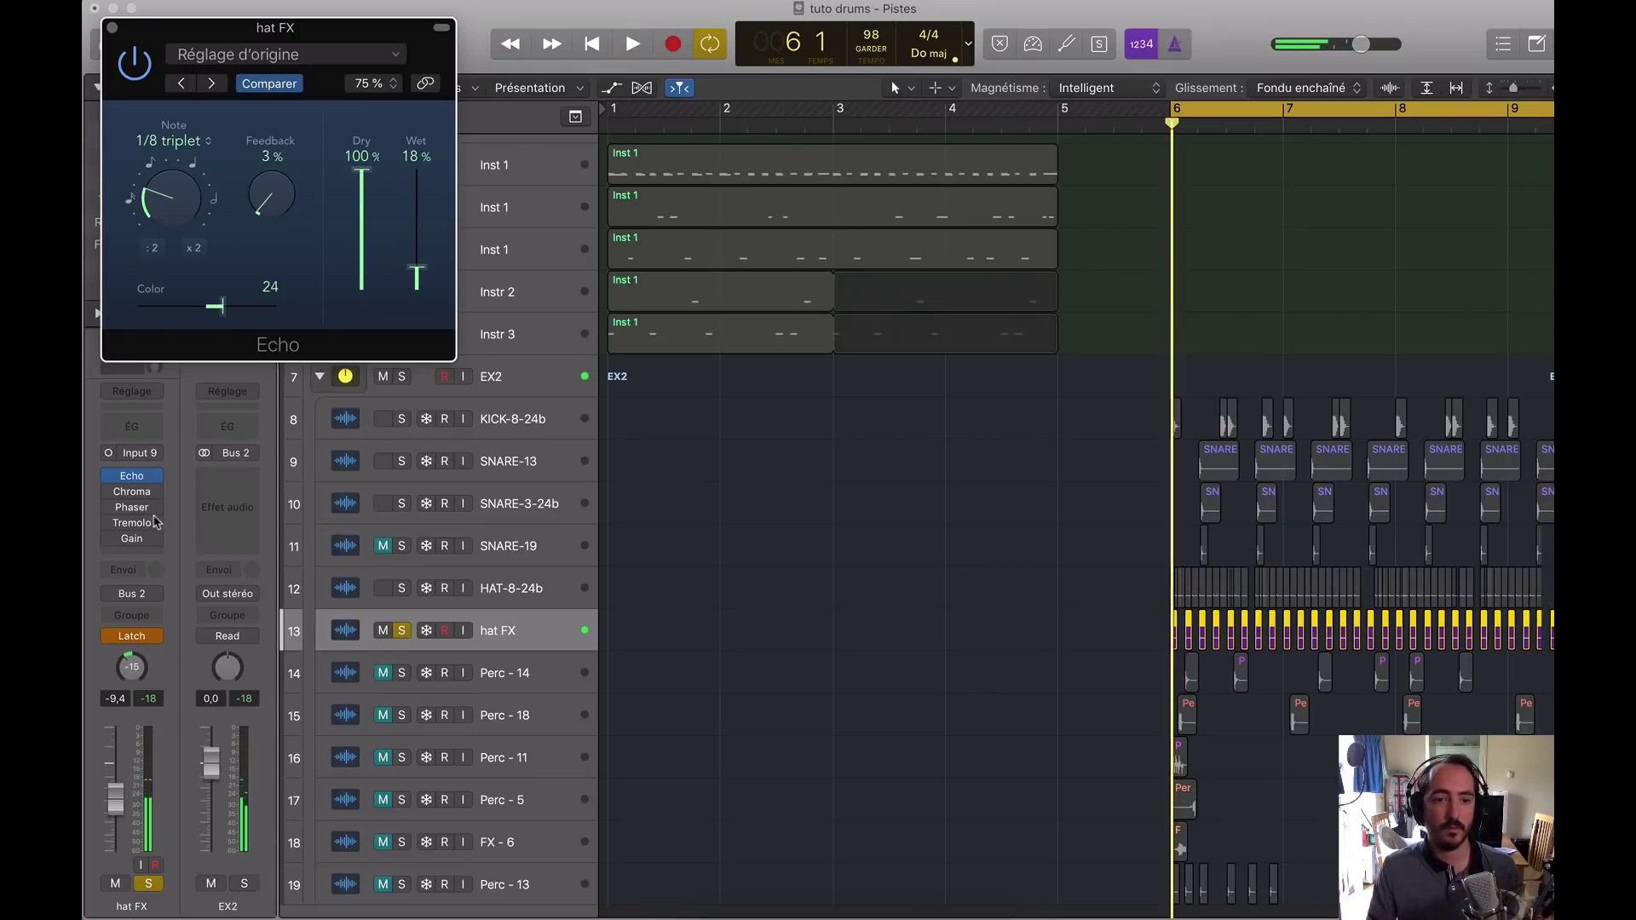
# Step: Return hat FX's automation mode to Read and display its recorded Echo Time automation lane
pyautogui.click(134, 635)
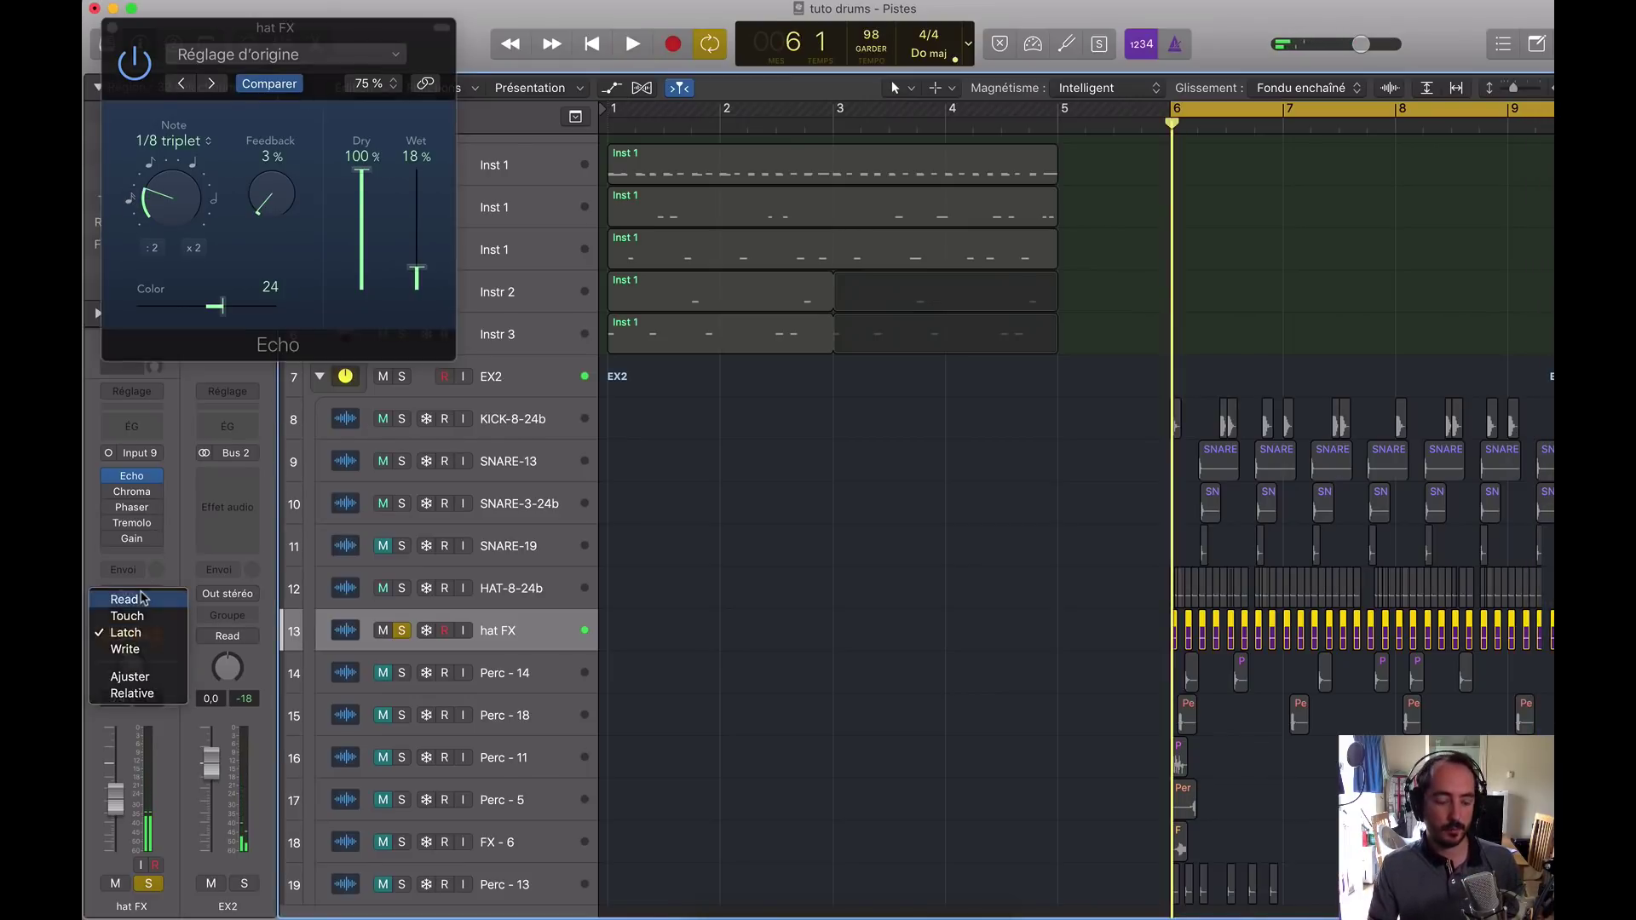
pyautogui.click(141, 599)
pyautogui.press('a')
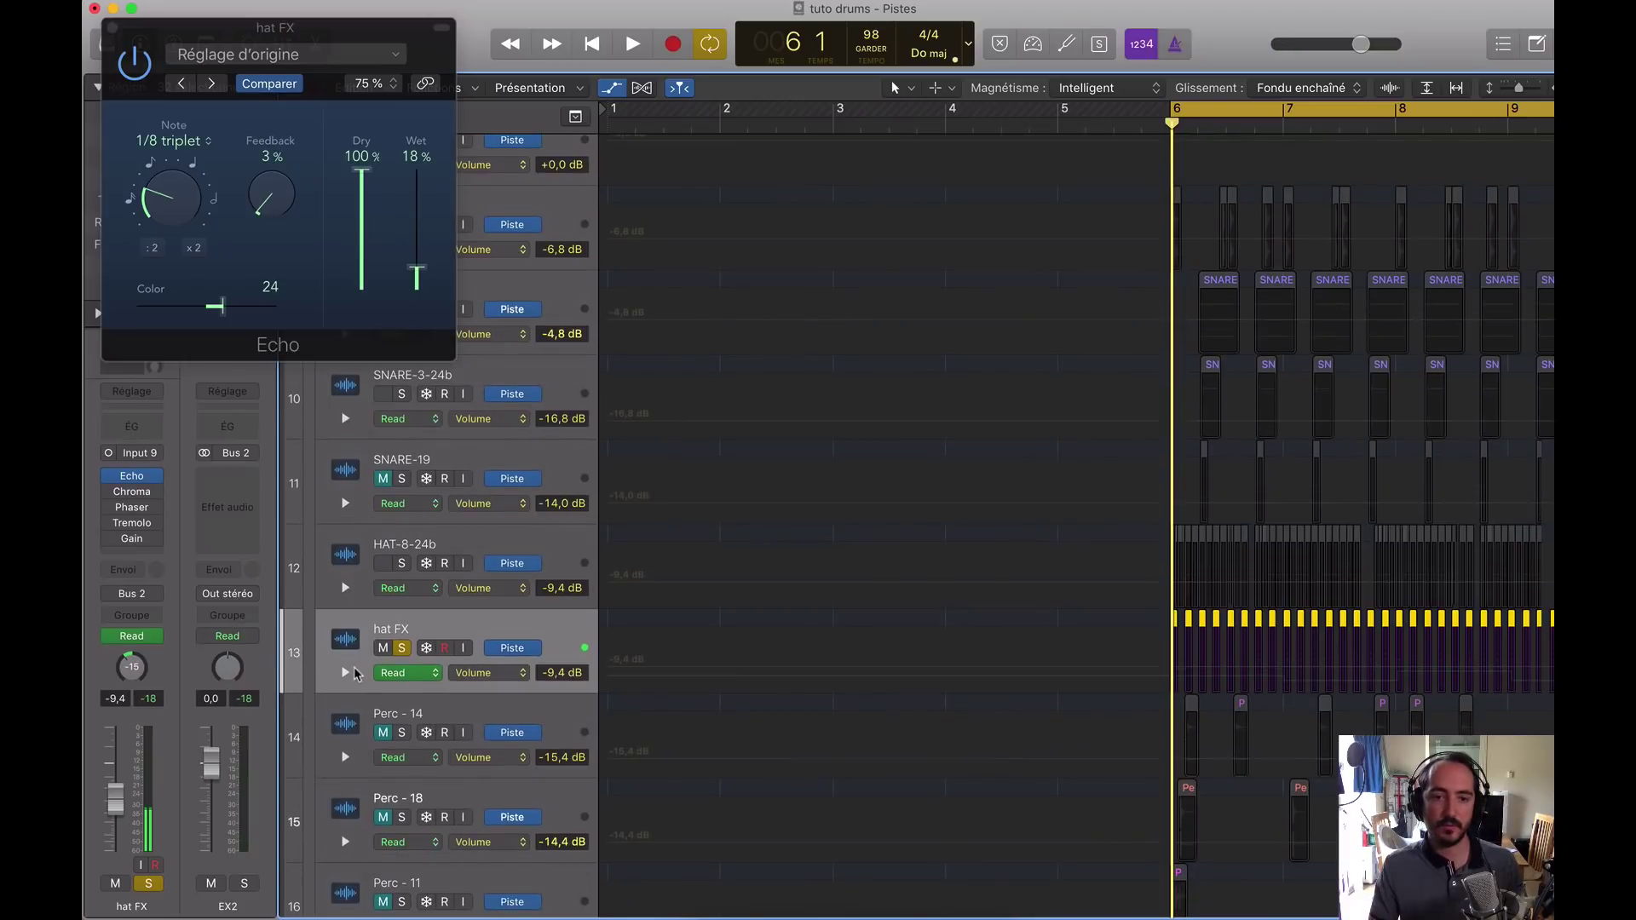
pyautogui.click(345, 674)
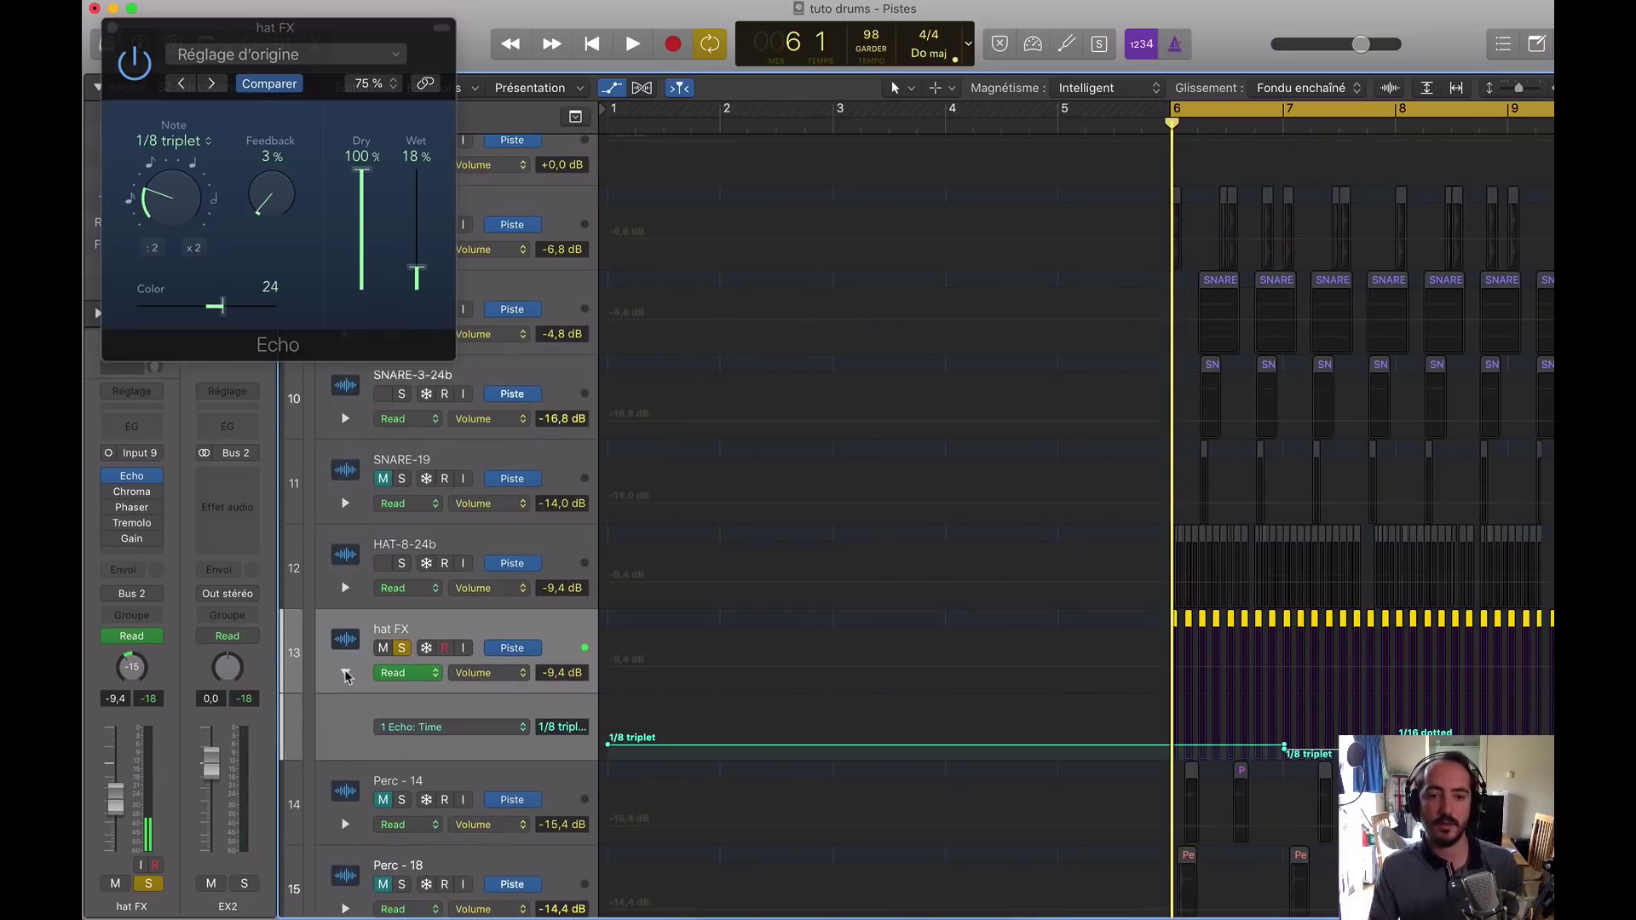
pyautogui.scroll(-3, 877, 713)
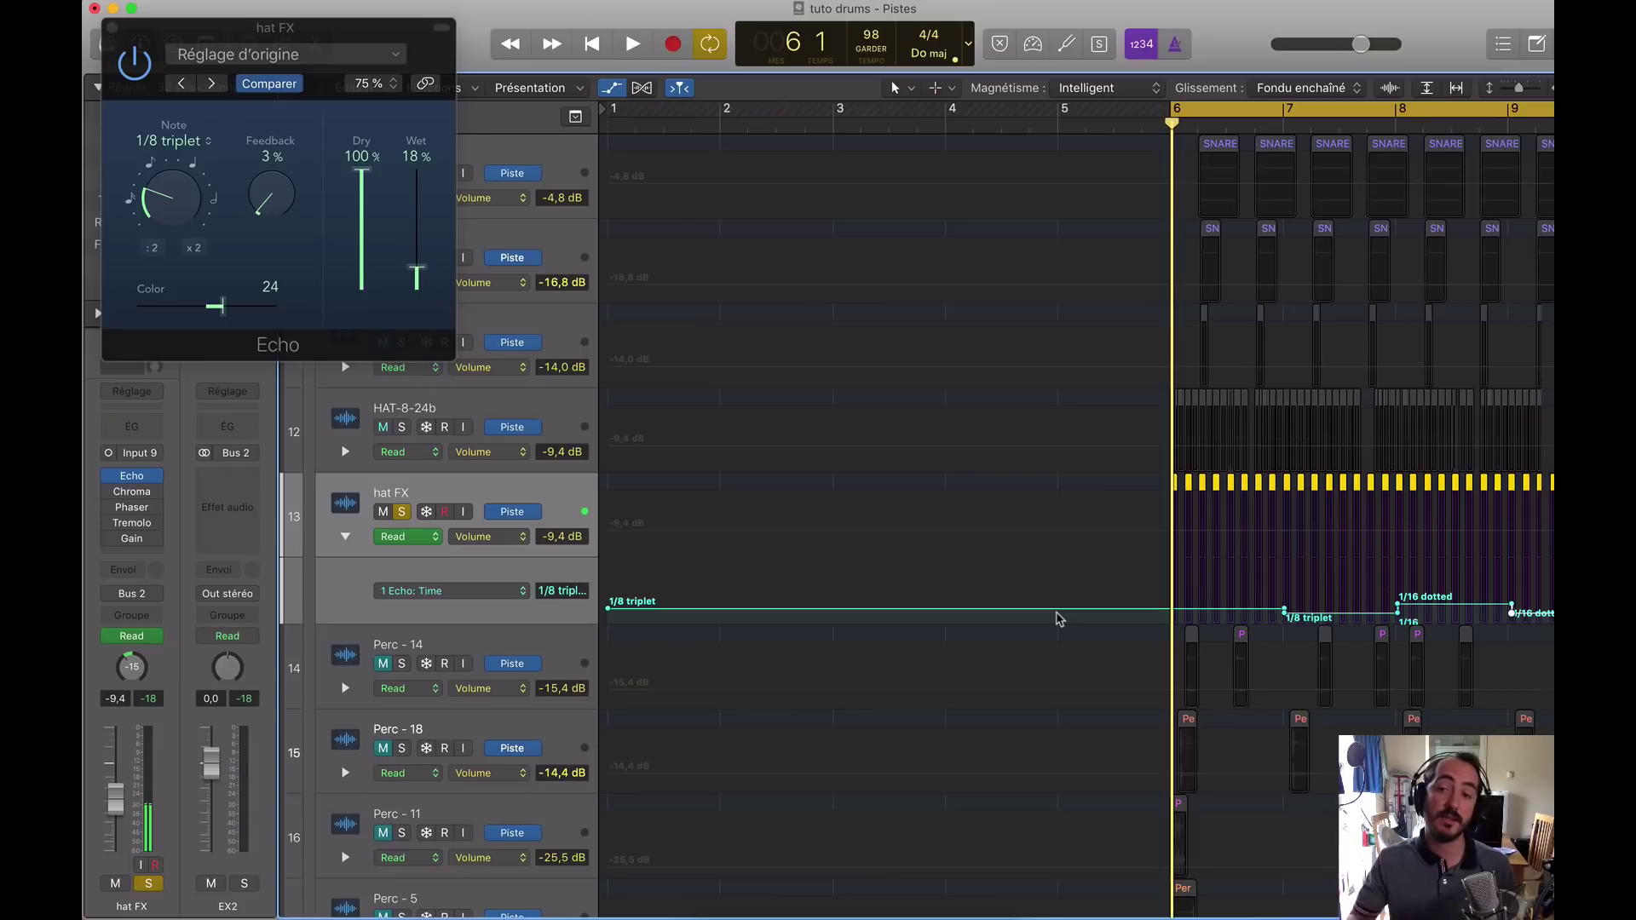
pyautogui.hscroll(3, 1059, 618)
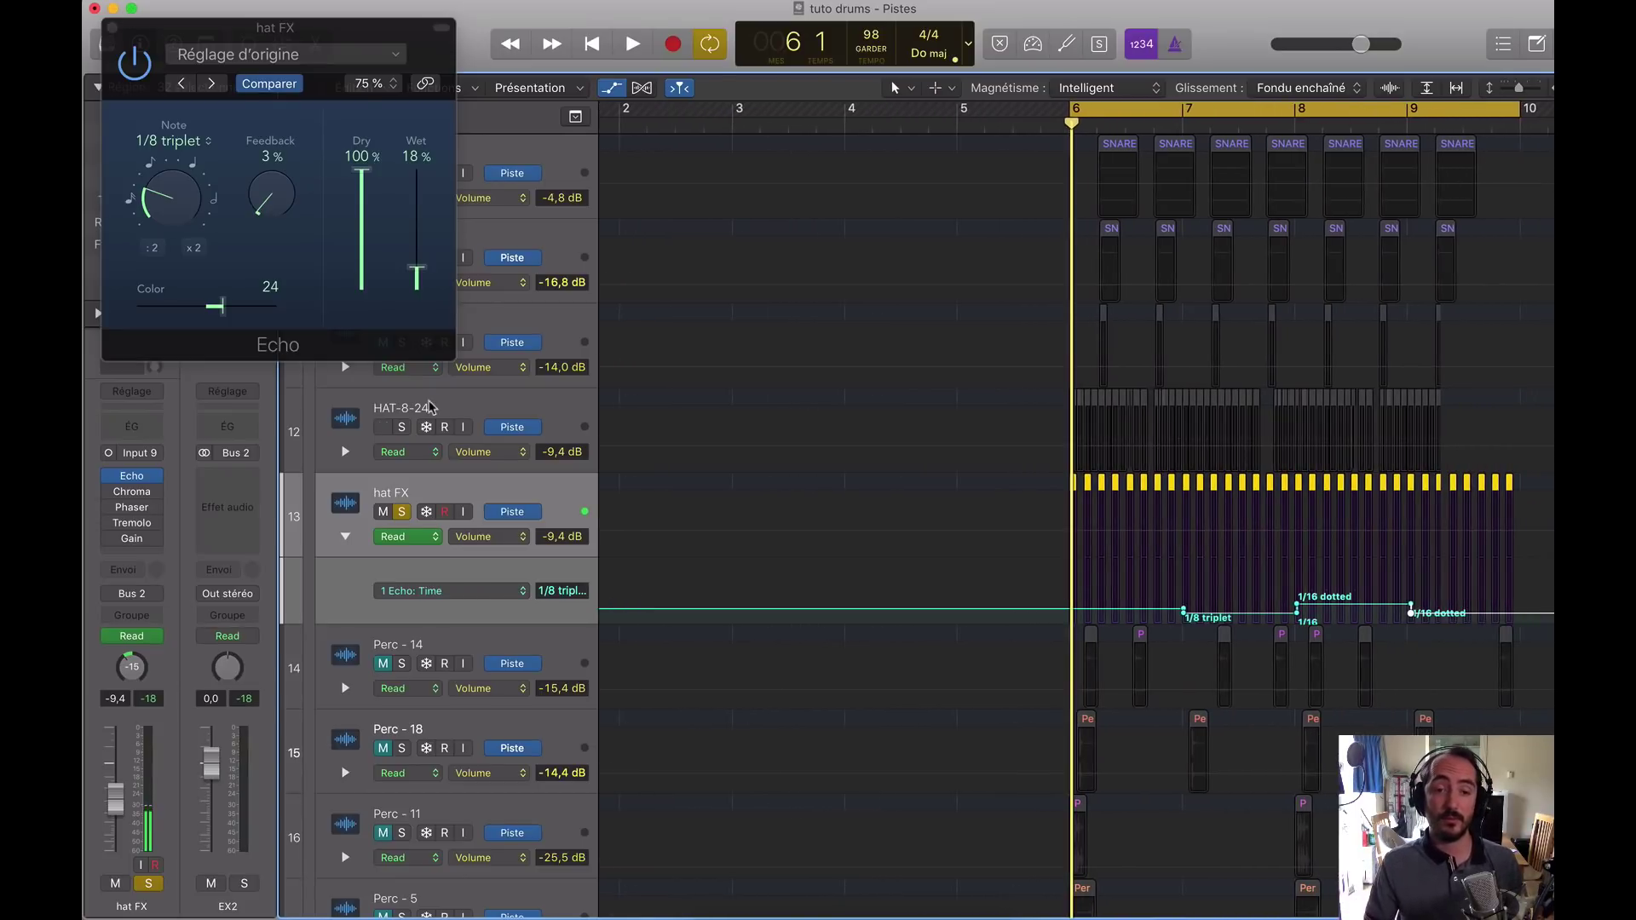
# Step: Enable ChromaVerb on hat FX with 21% Wet, listen to it with the Echo automation, and close the plug-in windows
pyautogui.click(132, 494)
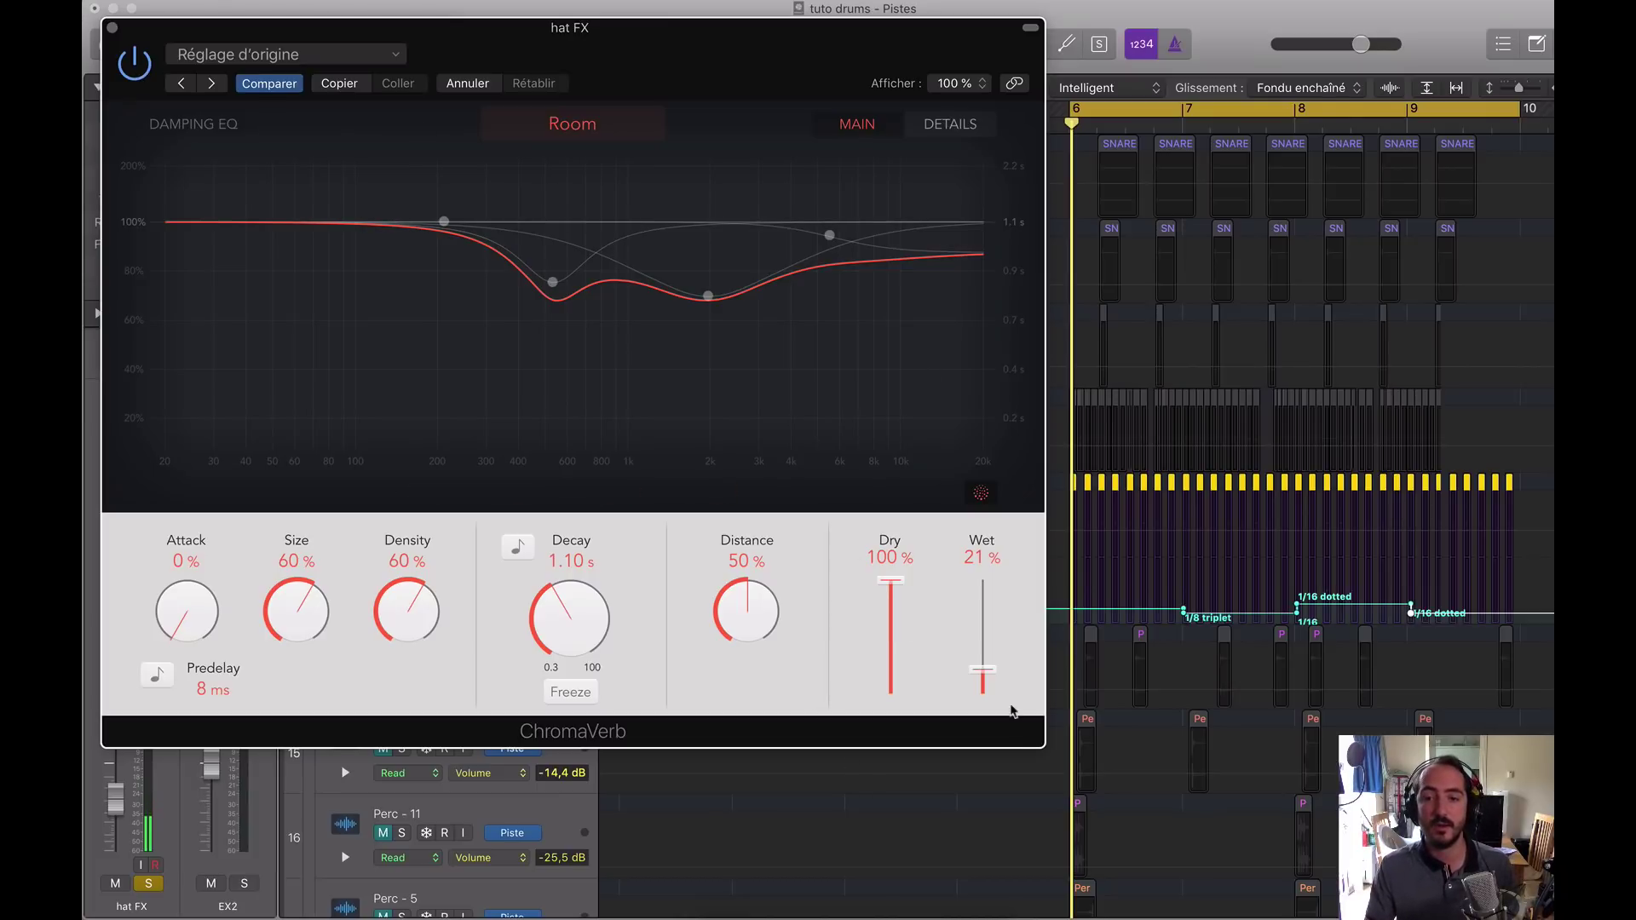
pyautogui.press('space')
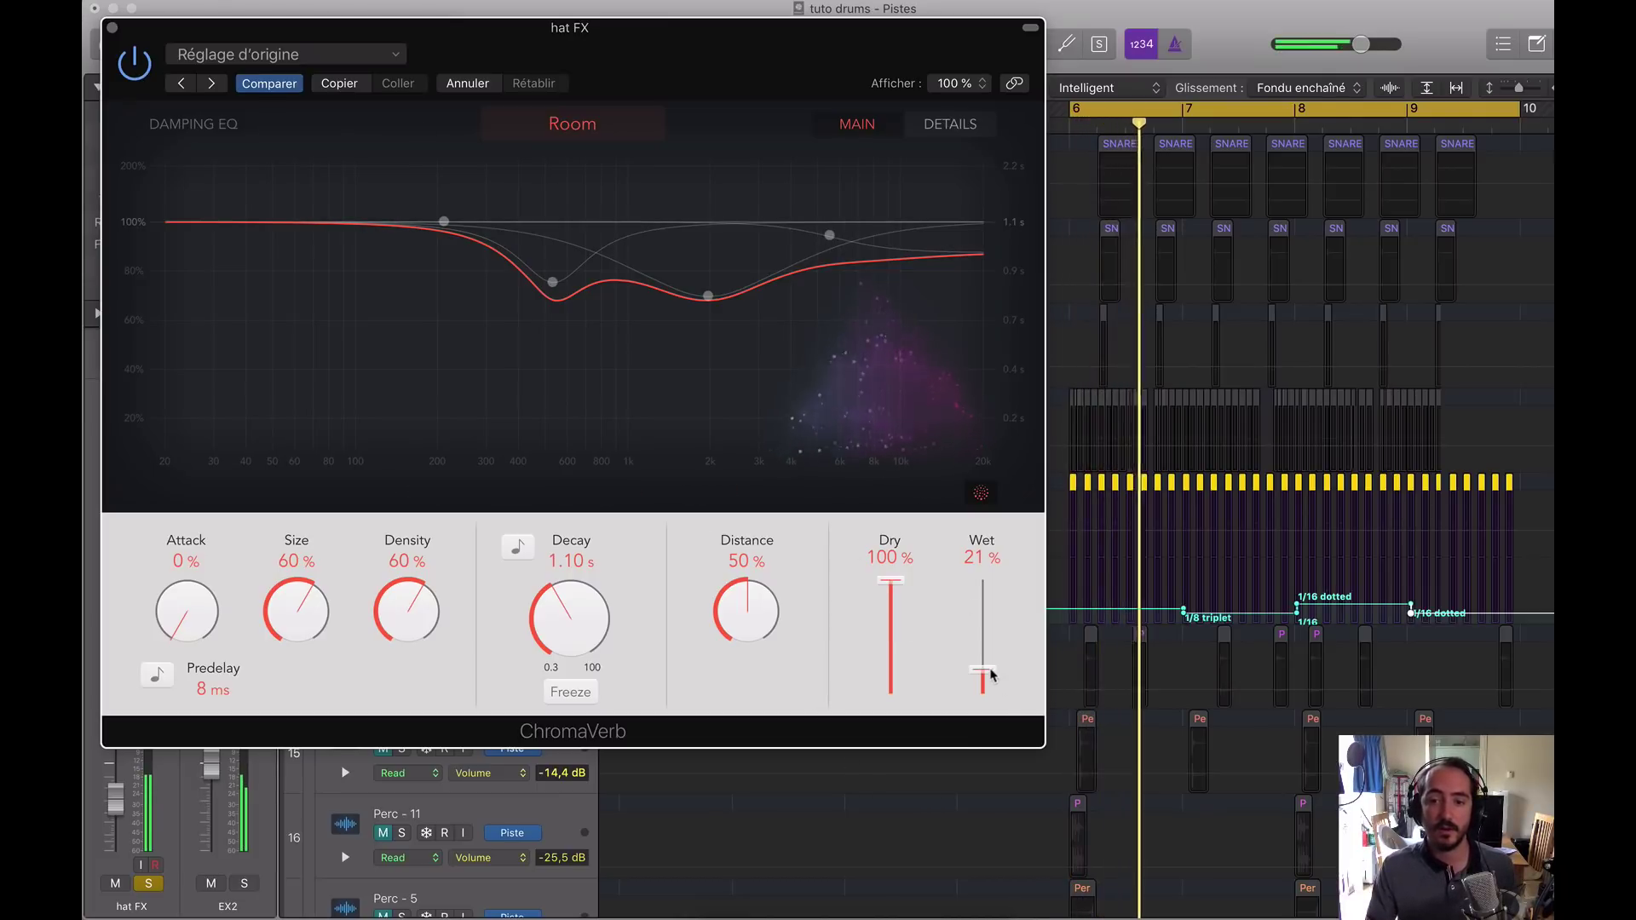
pyautogui.moveTo(981, 671); pyautogui.dragTo(991, 678)
pyautogui.click(444, 221)
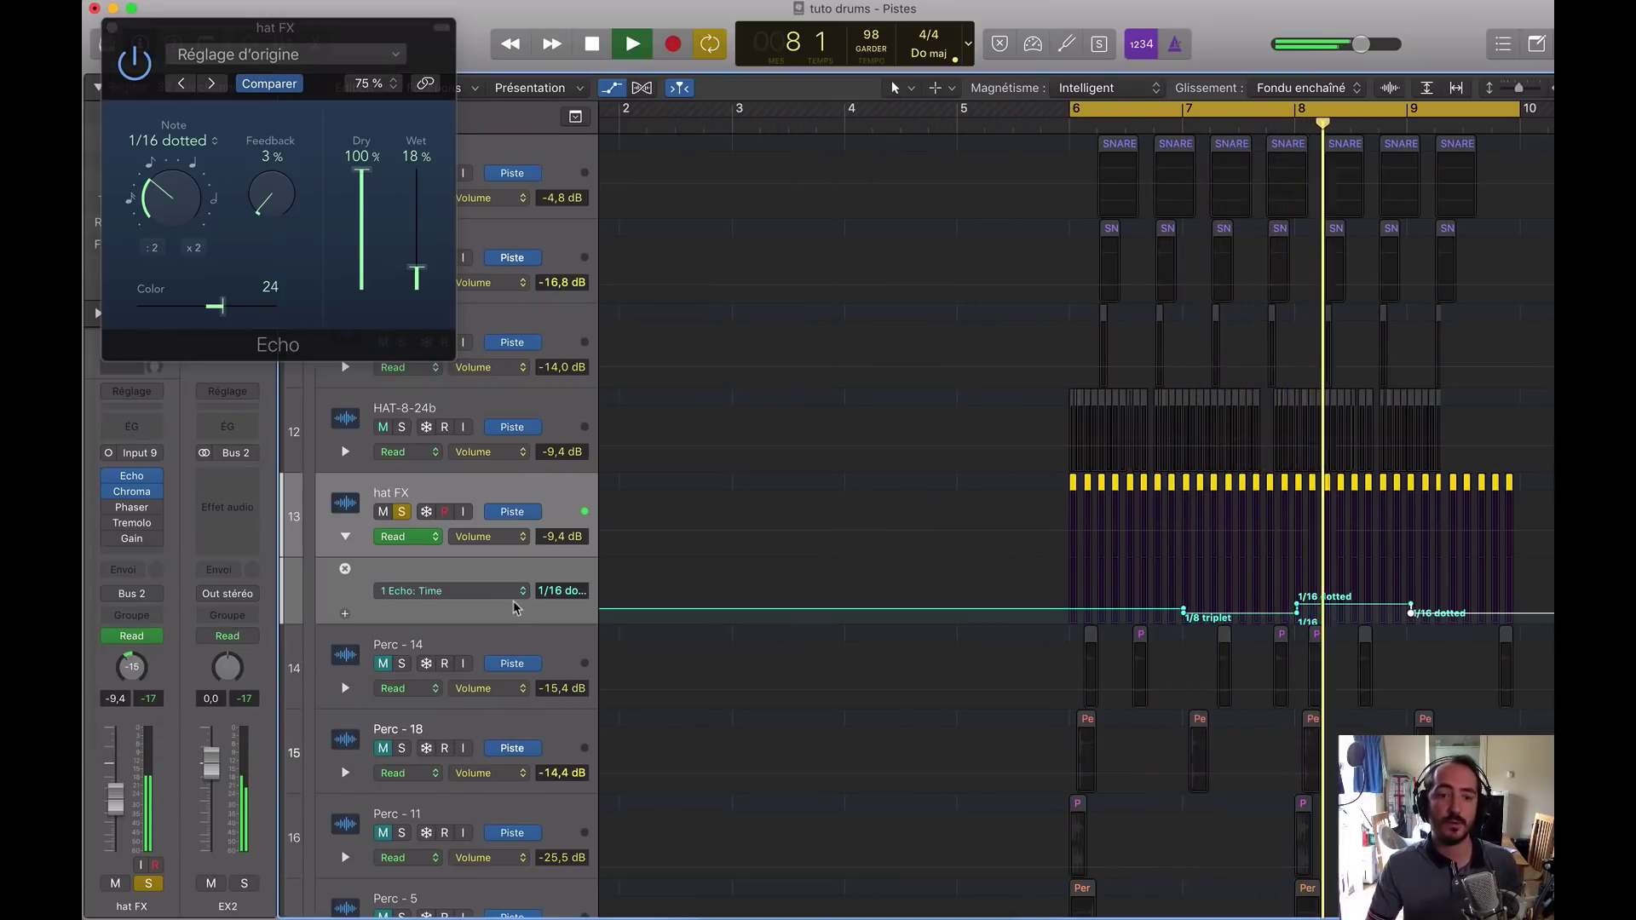
pyautogui.click(112, 27)
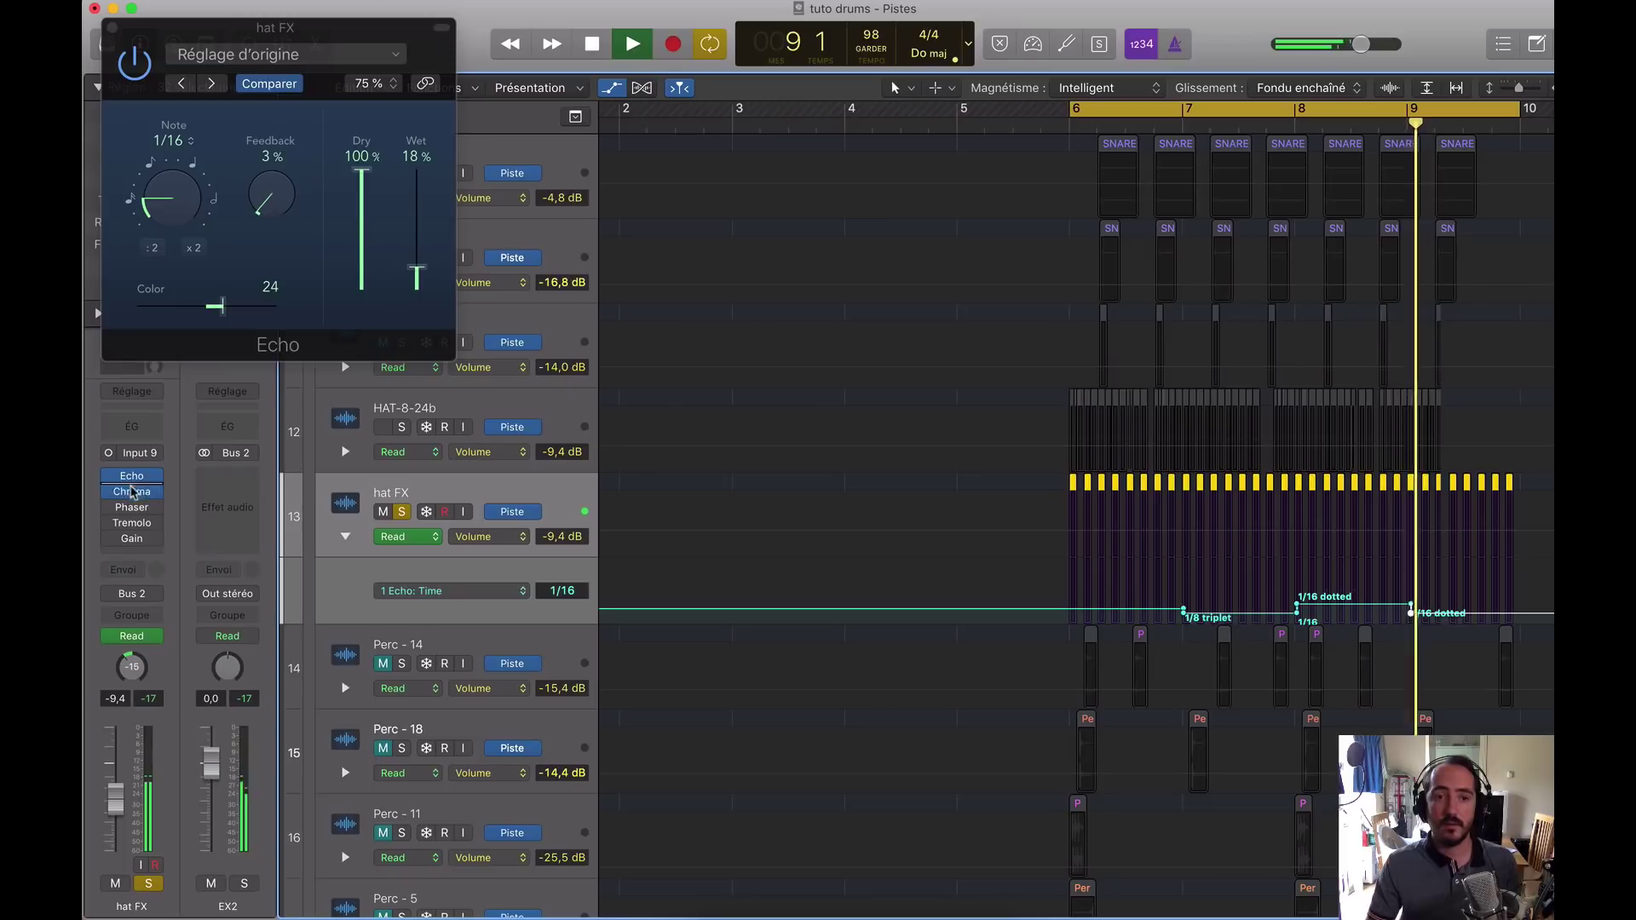
pyautogui.click(112, 27)
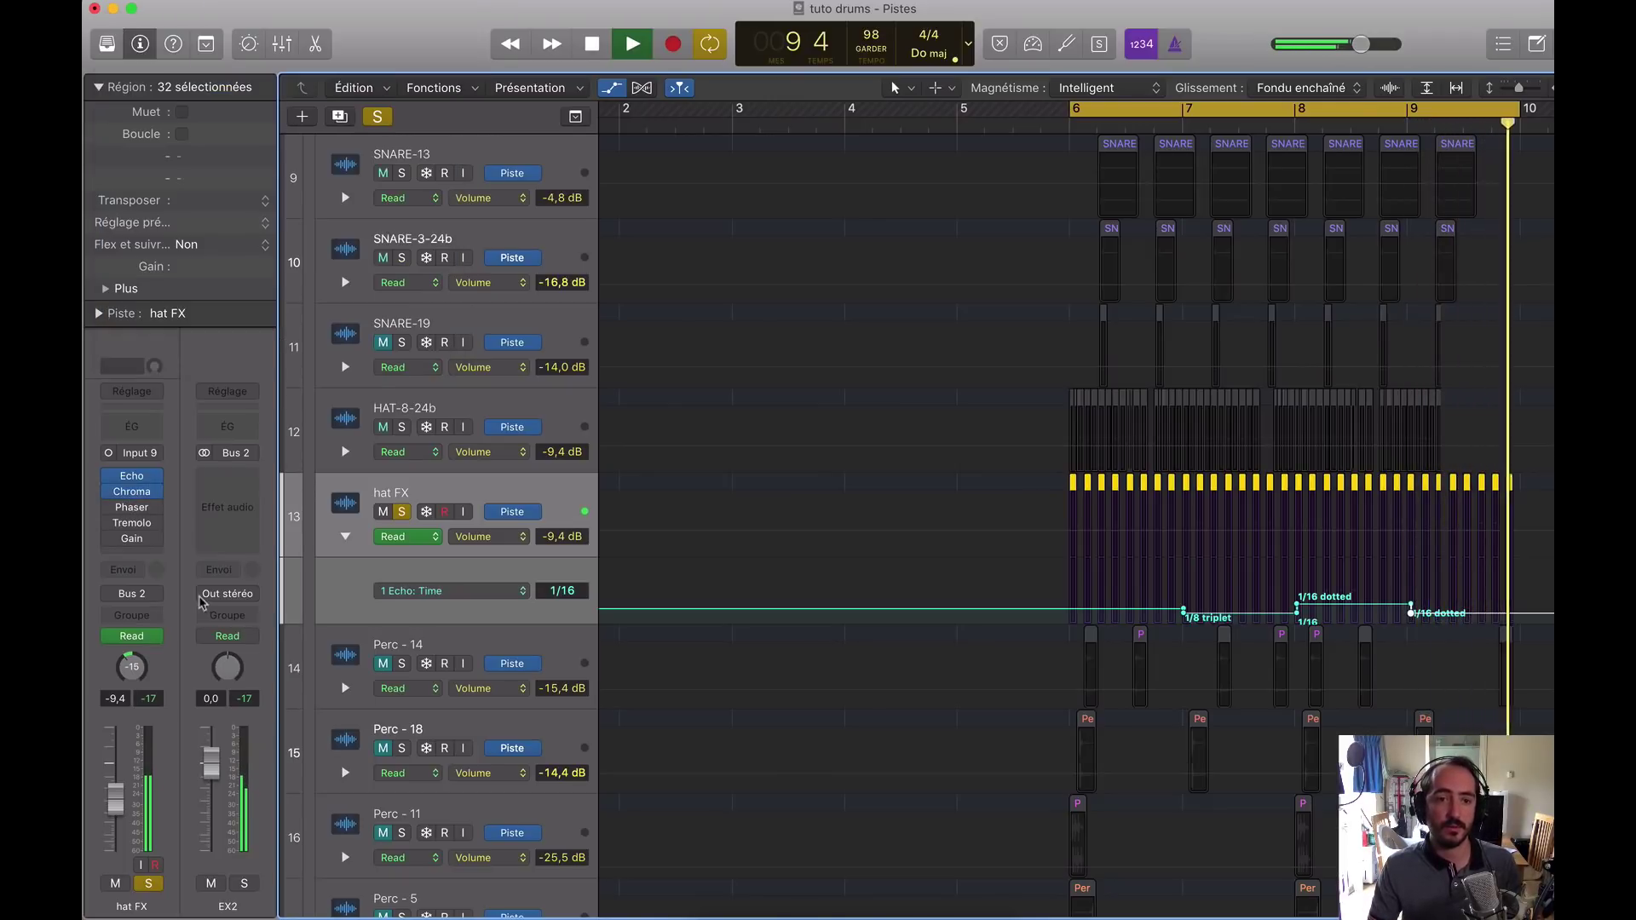
pyautogui.press('space')
# Step: Enable the Phaser on hat FX, set its output Mix to +20%, and bypass Echo and Chroma during playback
pyautogui.click(131, 510)
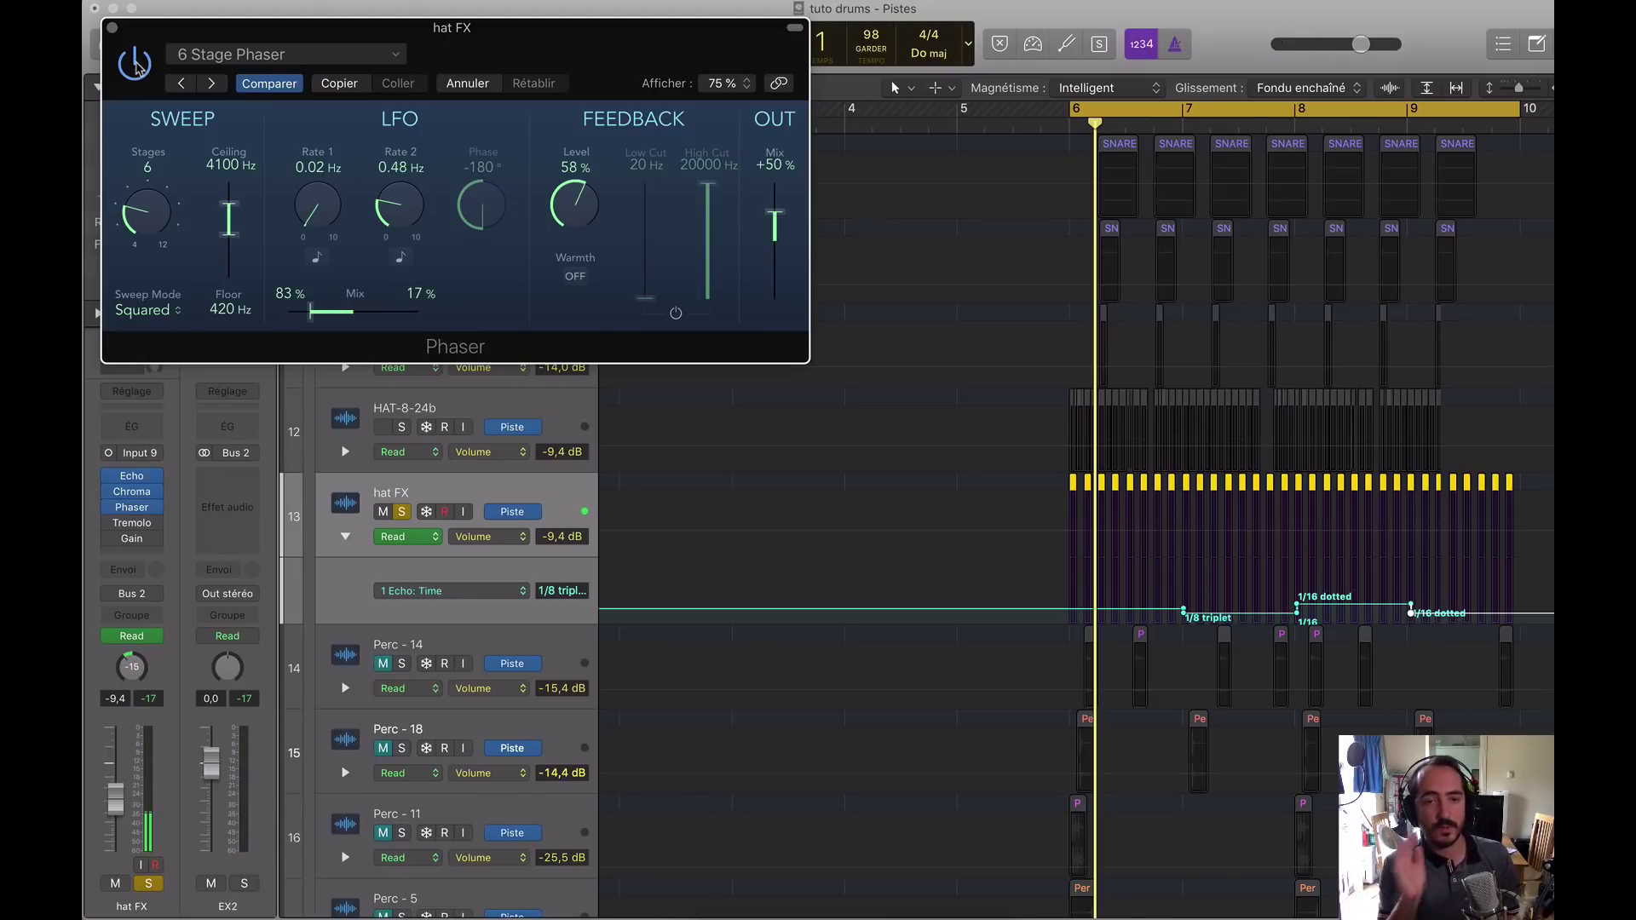
pyautogui.press('space')
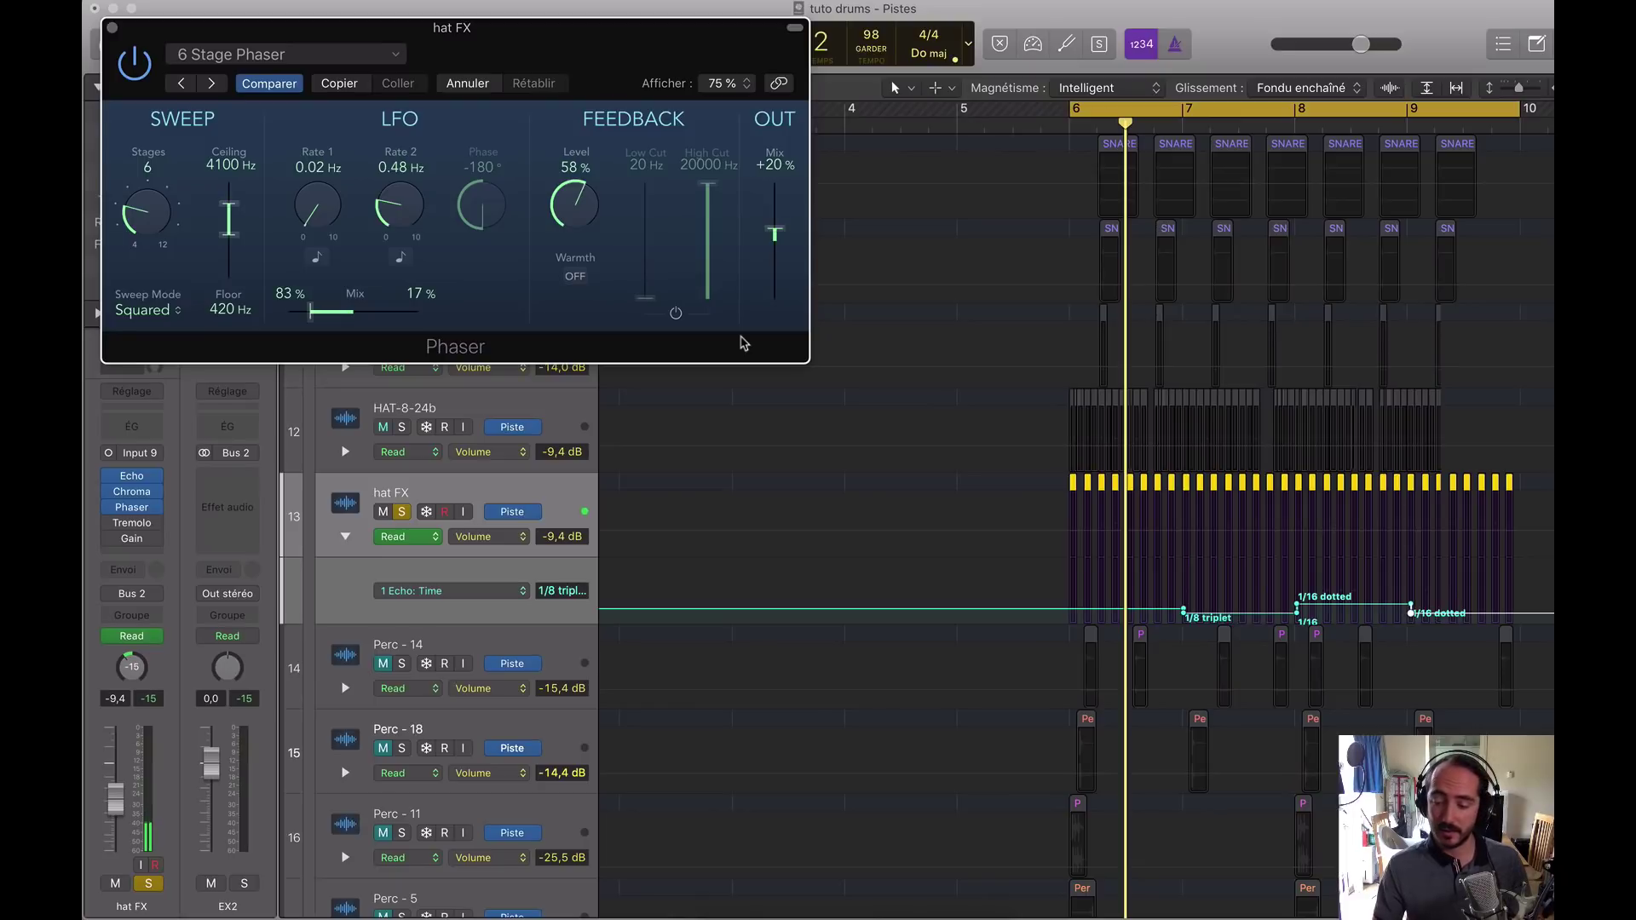
pyautogui.press('space')
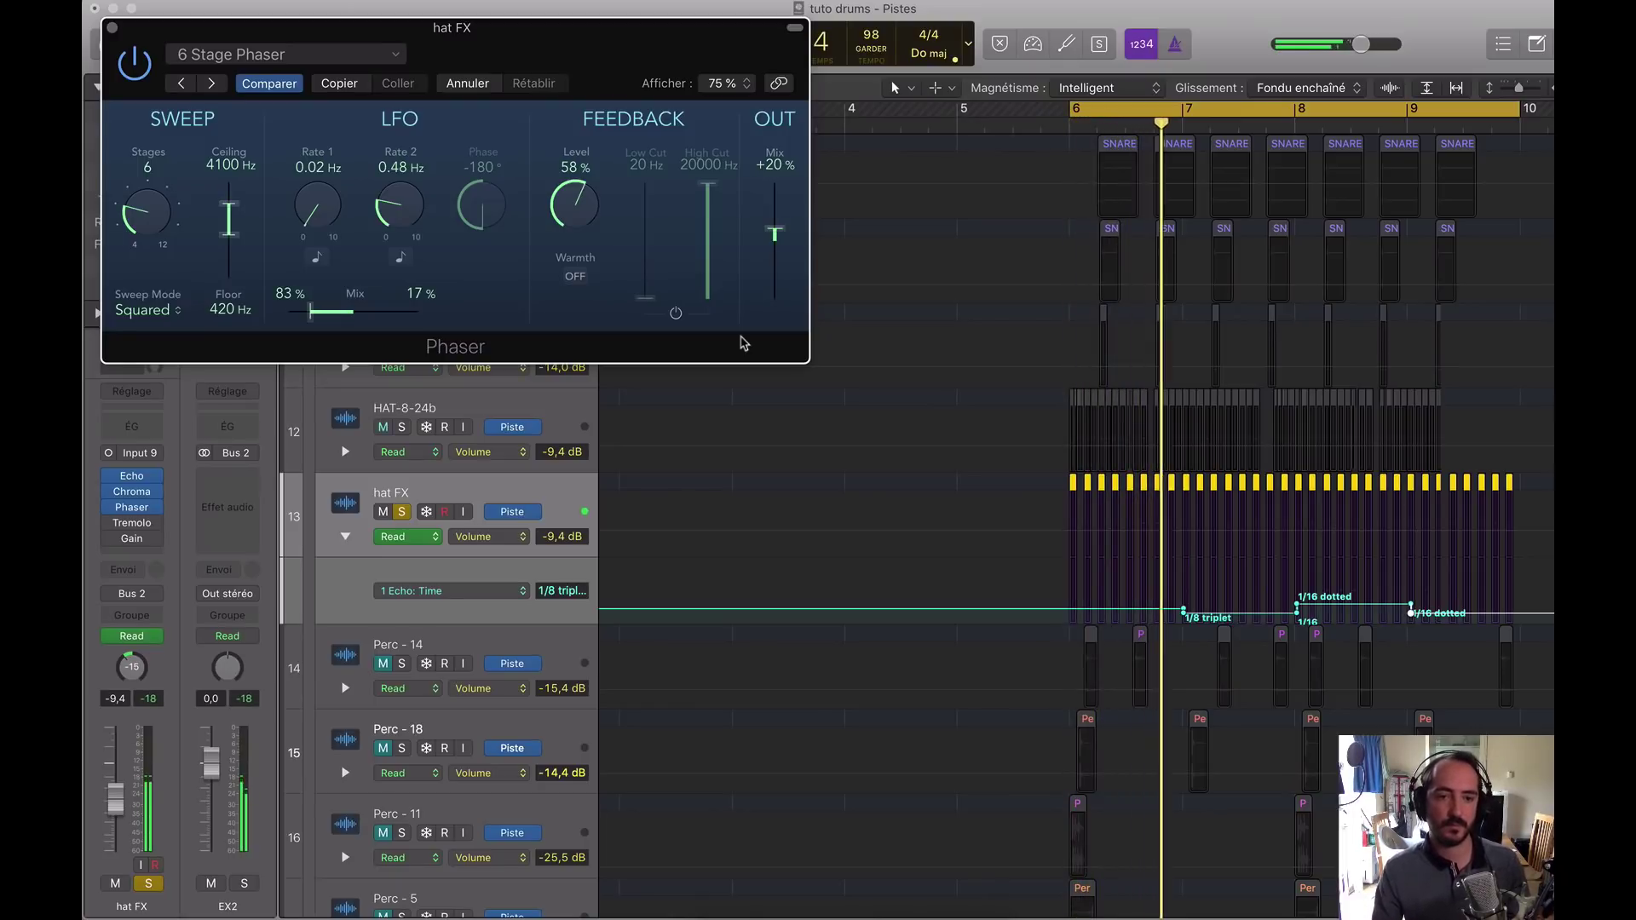
pyautogui.click(110, 491)
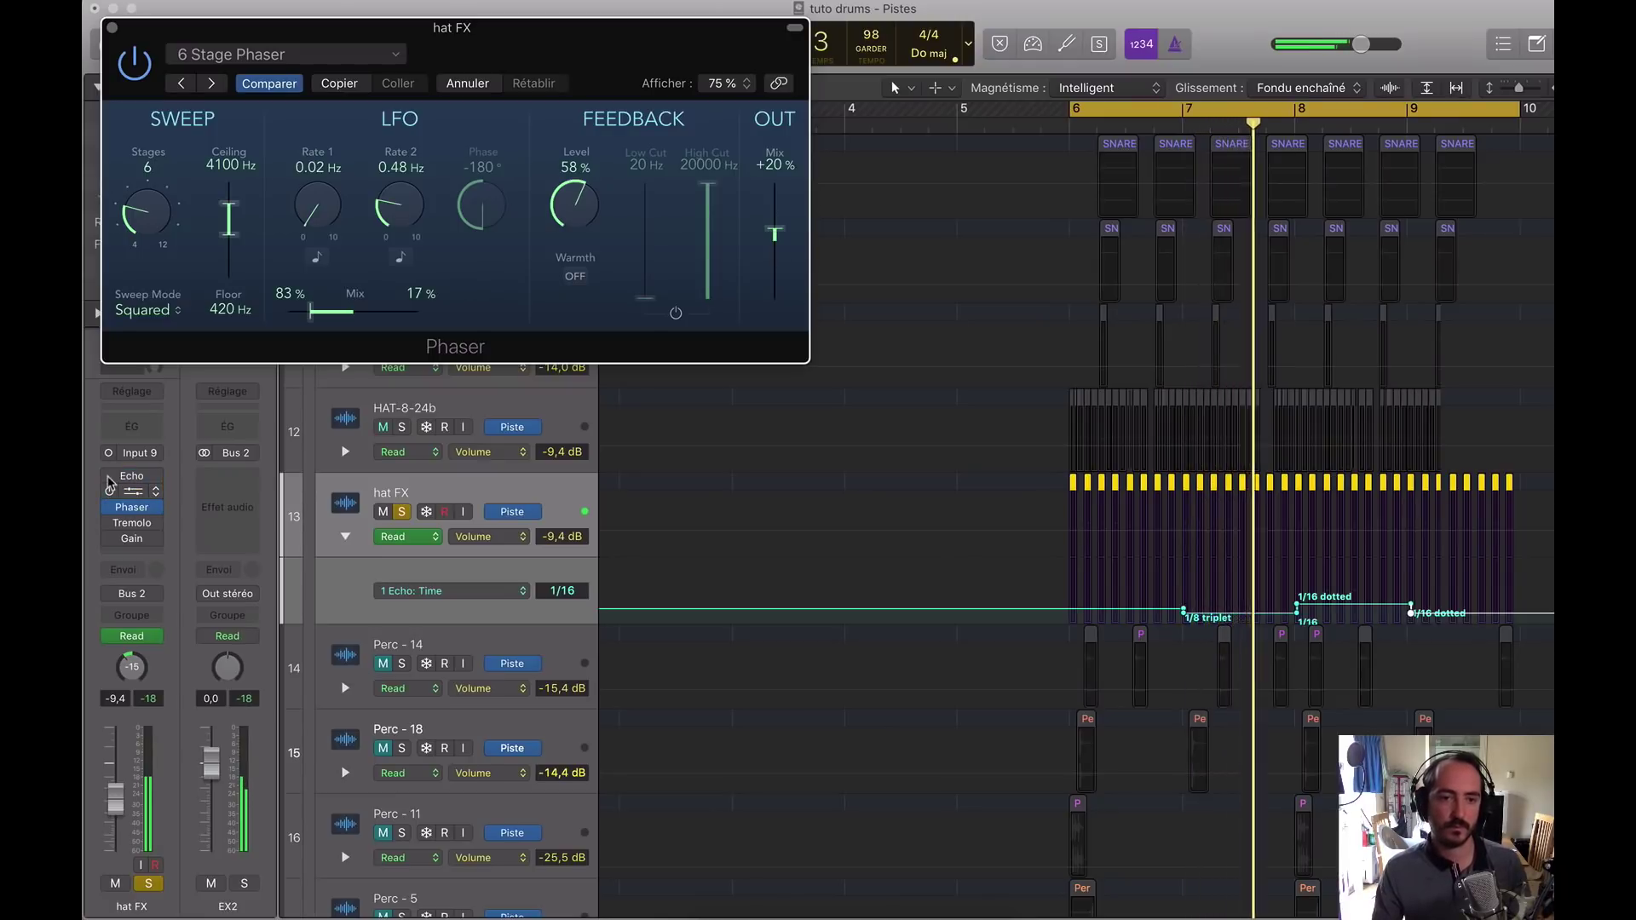
# Step: Re-enable Echo and Chroma on hat FX, enable Tremolo, and listen with the Tremolo settings displayed
pyautogui.moveTo(111, 481)
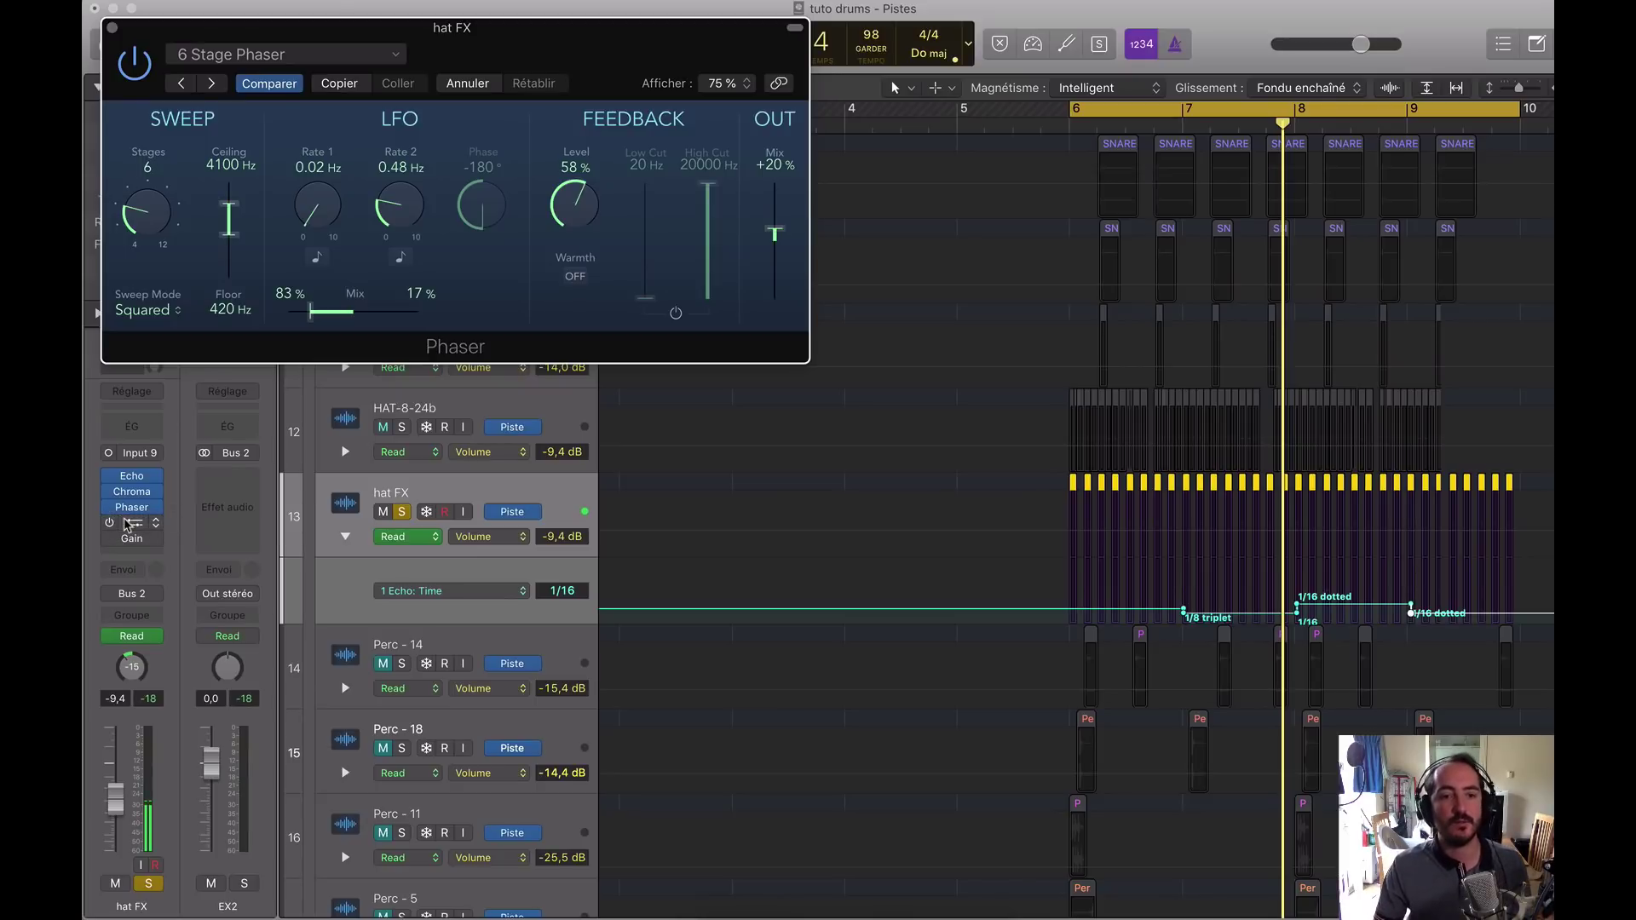
pyautogui.click(156, 523)
pyautogui.moveTo(233, 469)
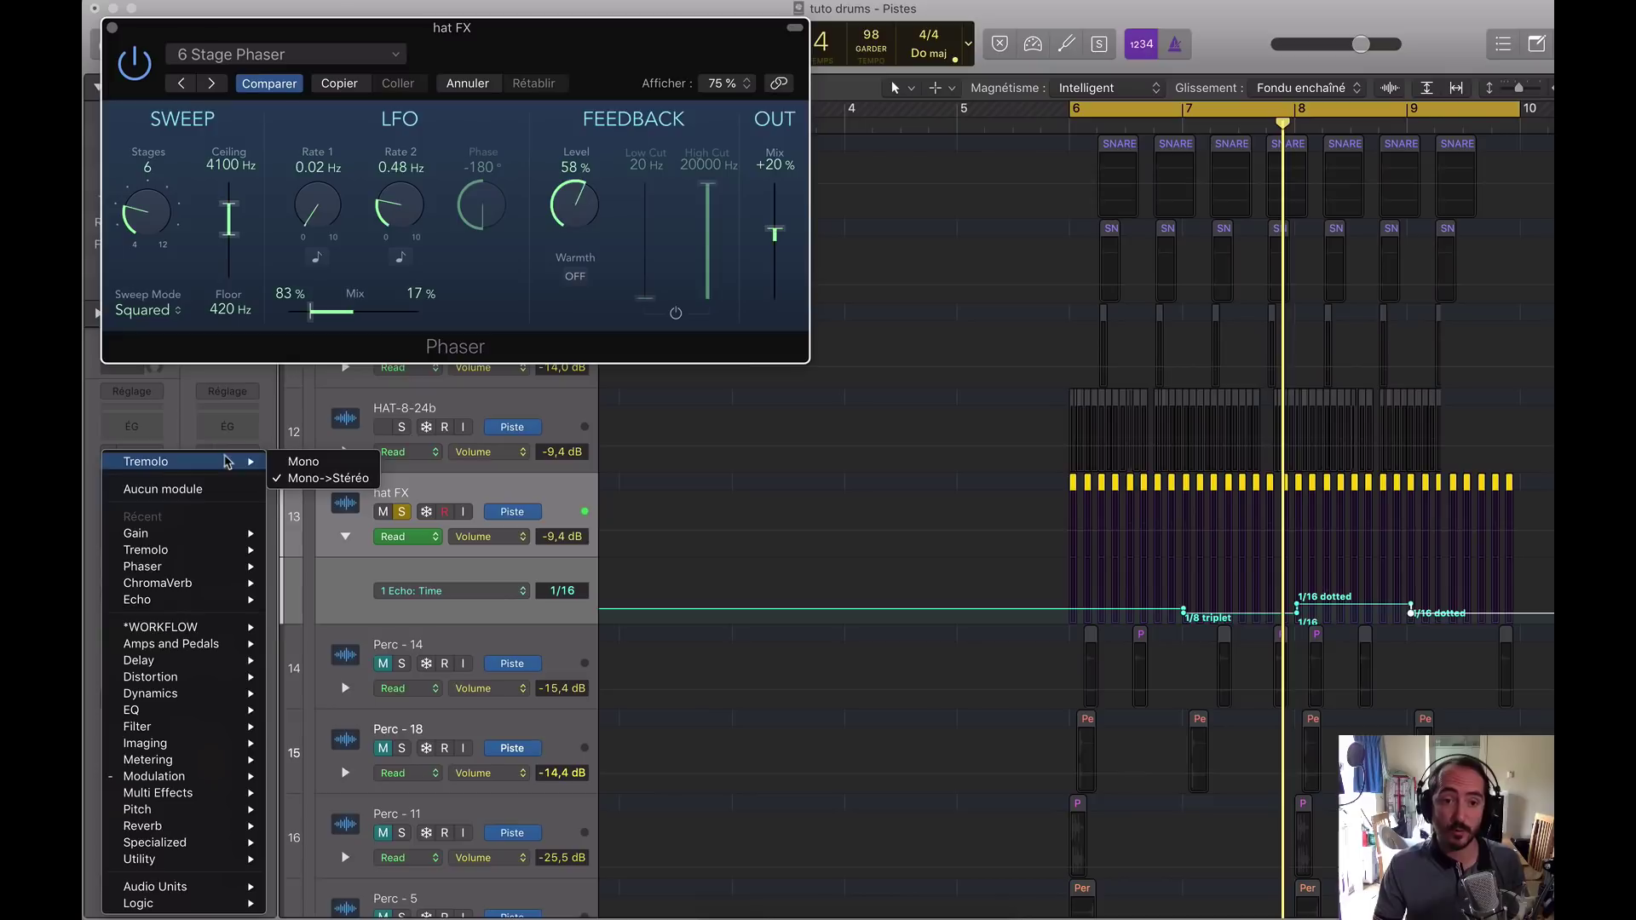
pyautogui.click(276, 477)
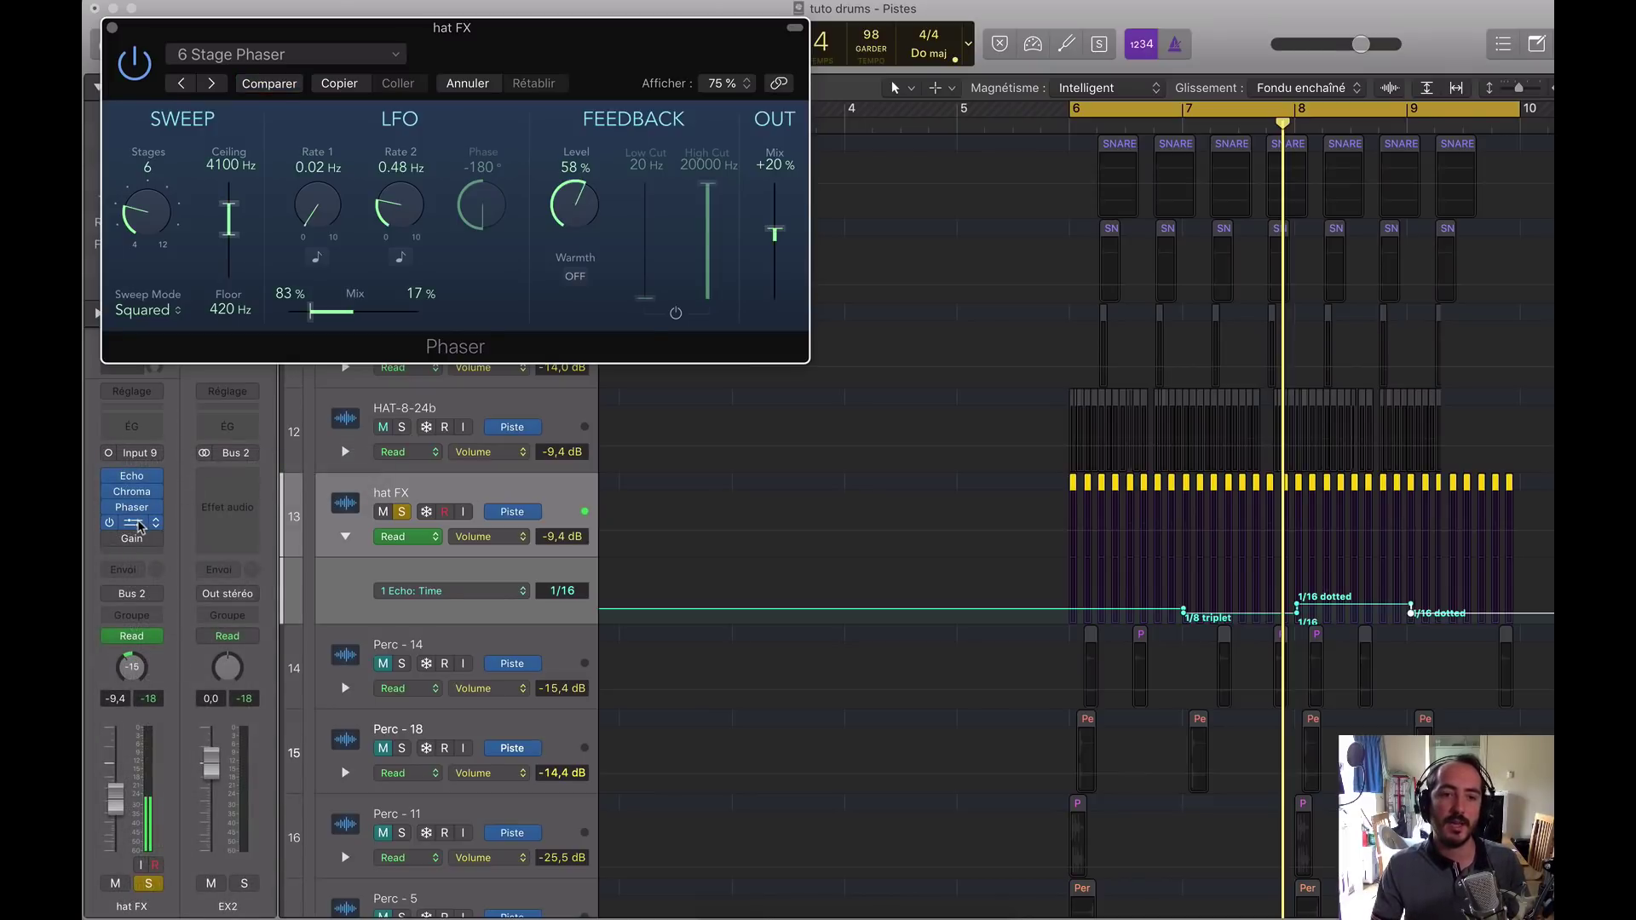
pyautogui.click(137, 522)
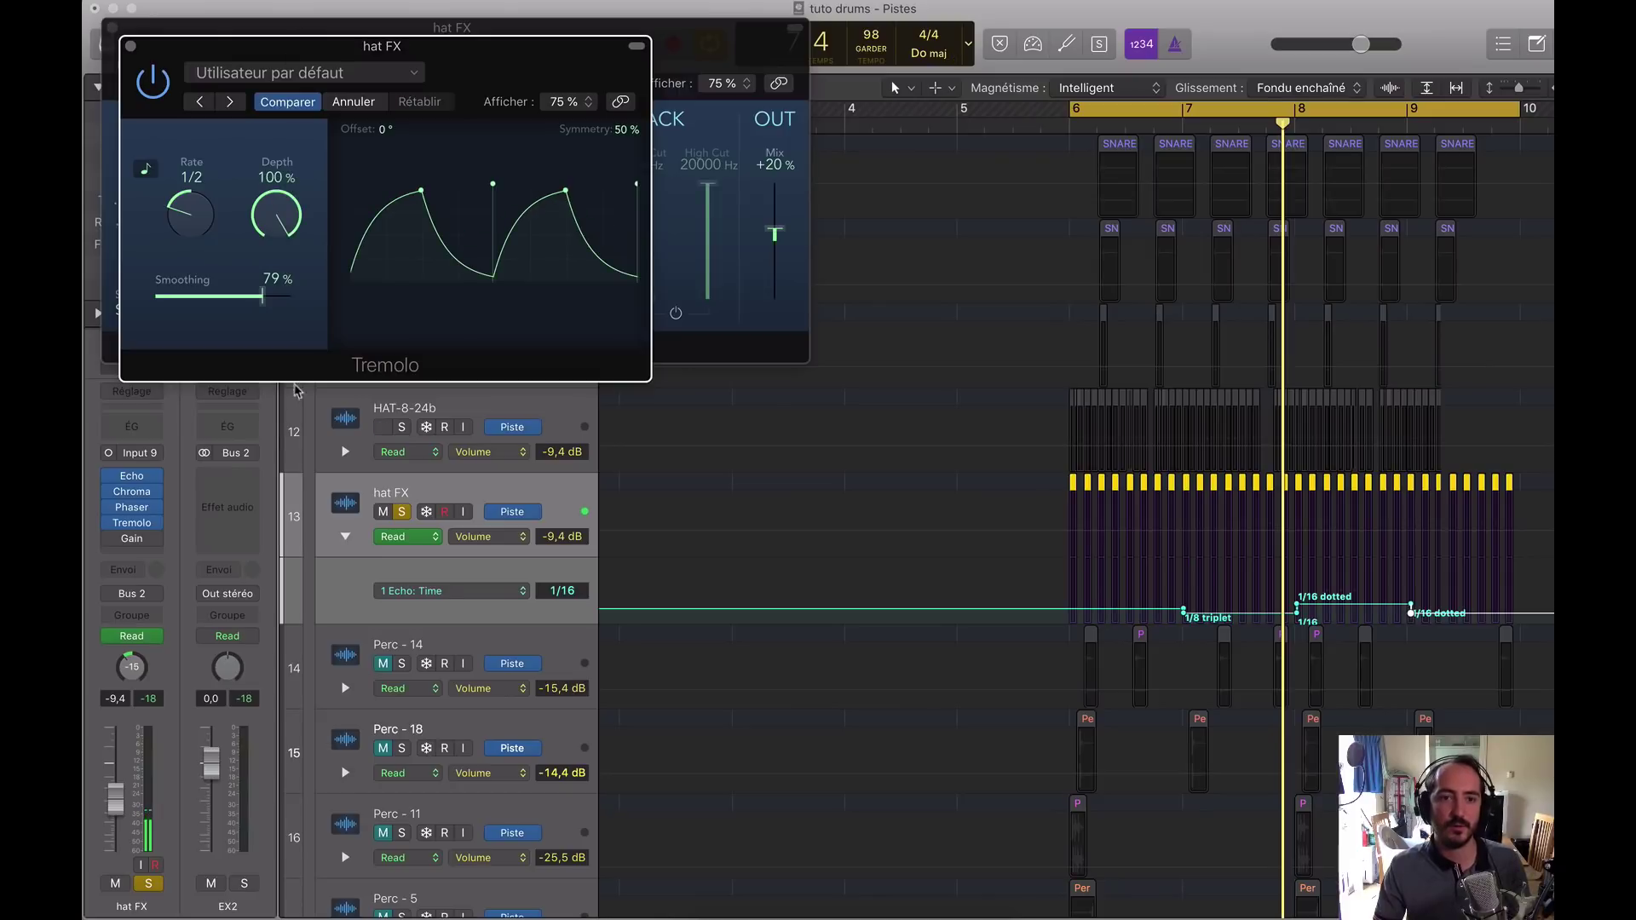
pyautogui.press('space')
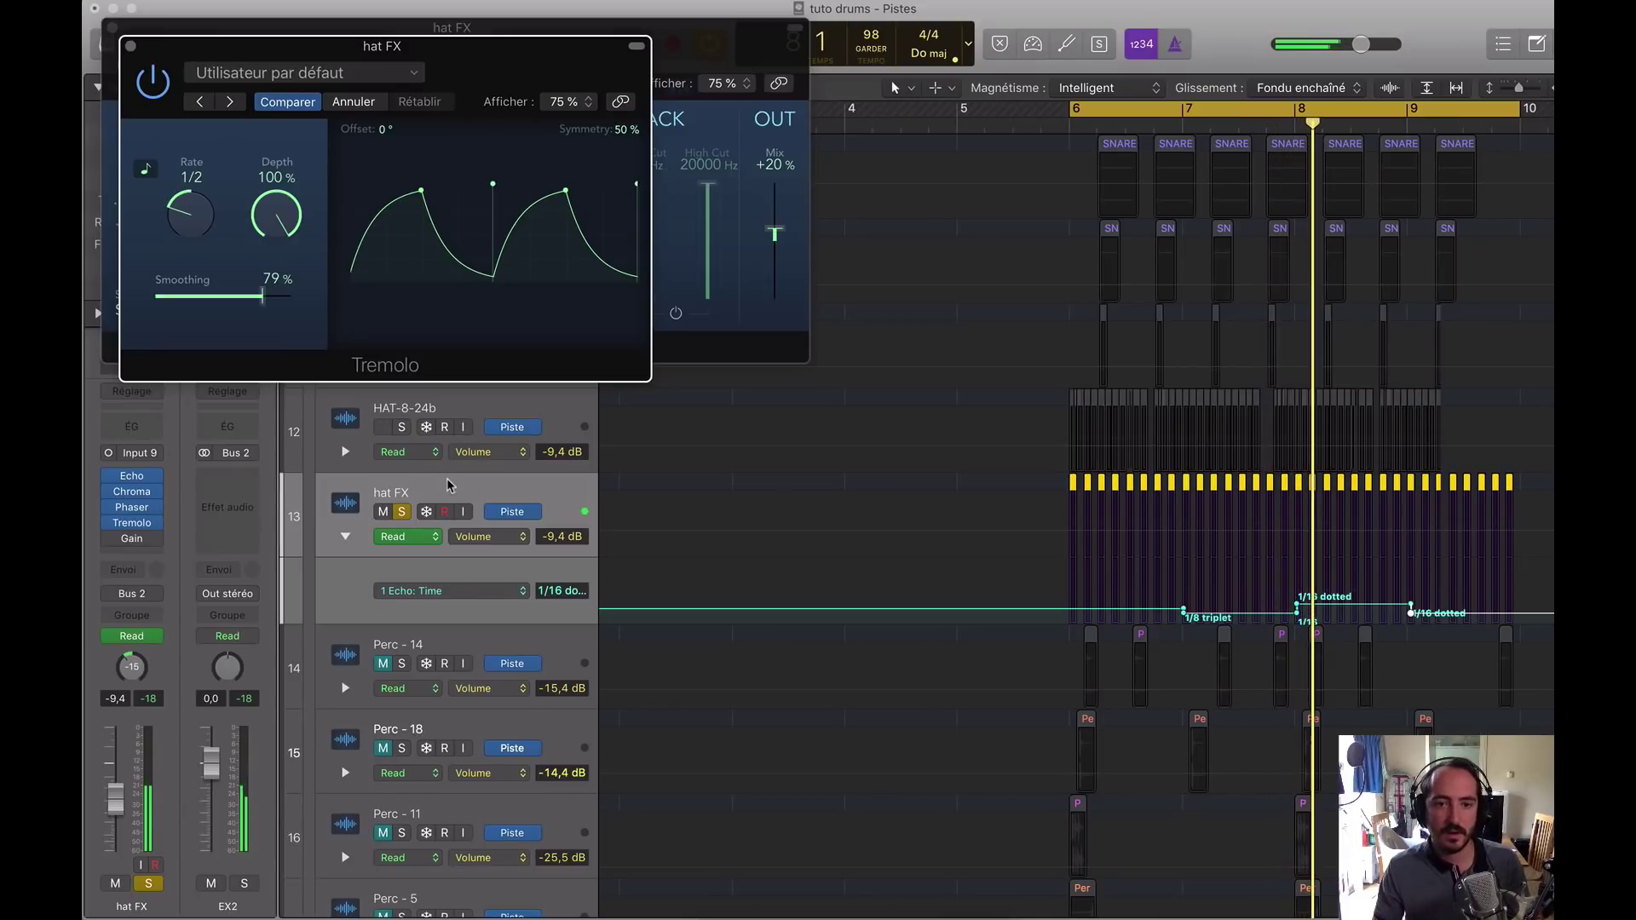
# Step: Unsolo hat FX during playback, mute HAT-8-24b and unmute SNARE-19
pyautogui.click(401, 512)
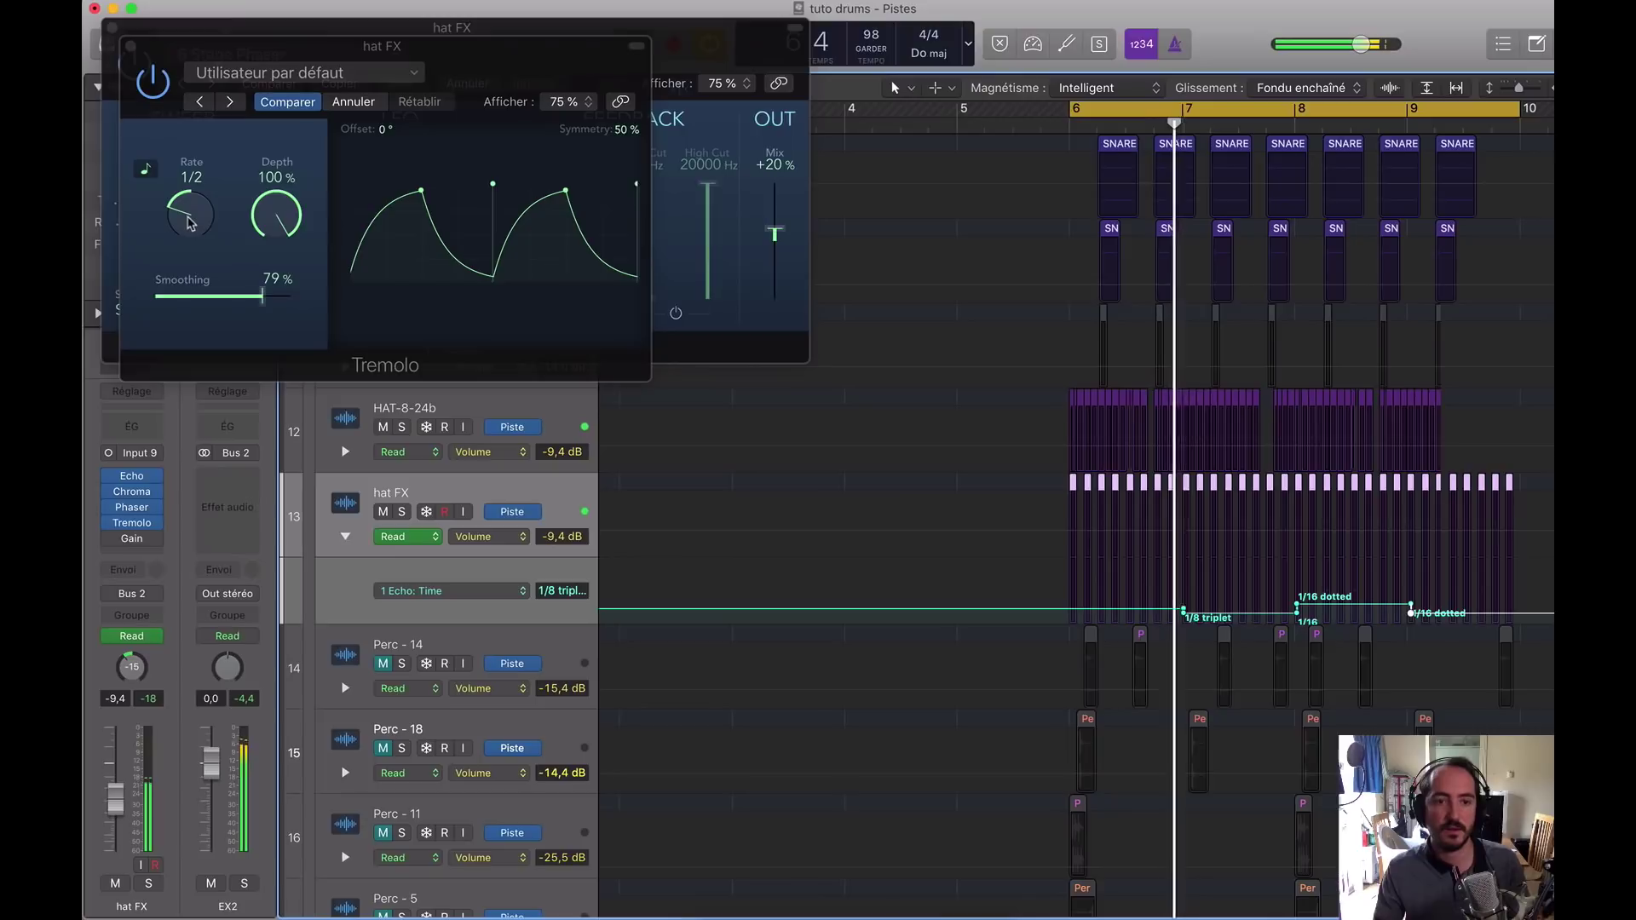
pyautogui.scroll(3, 726, 393)
pyautogui.scroll(8, 726, 393)
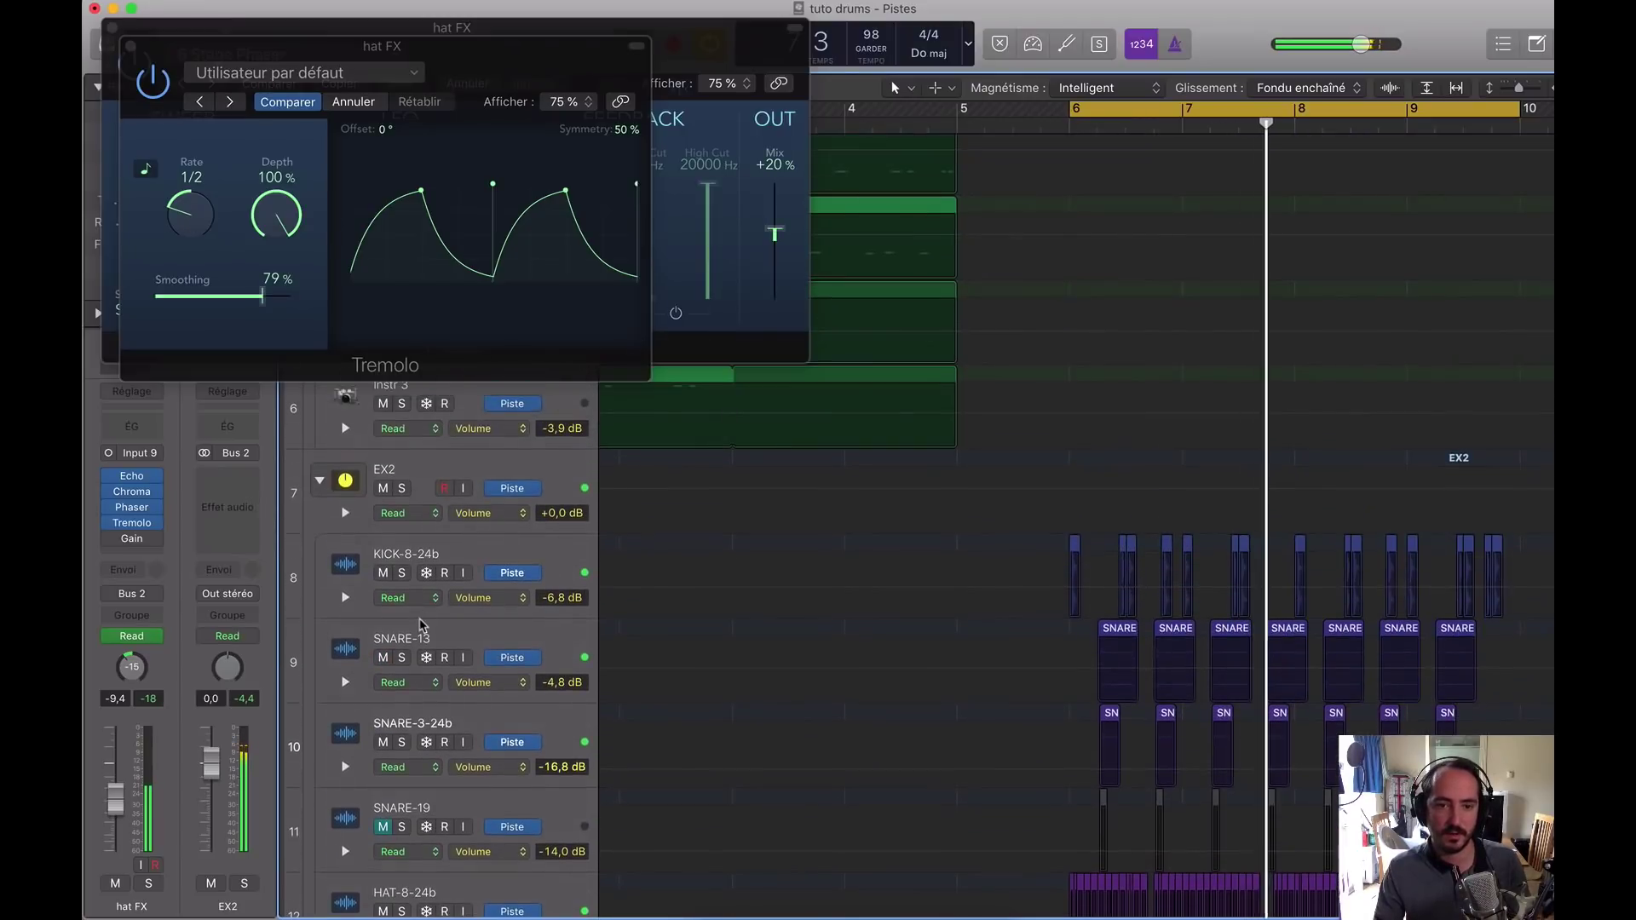
pyautogui.click(381, 819)
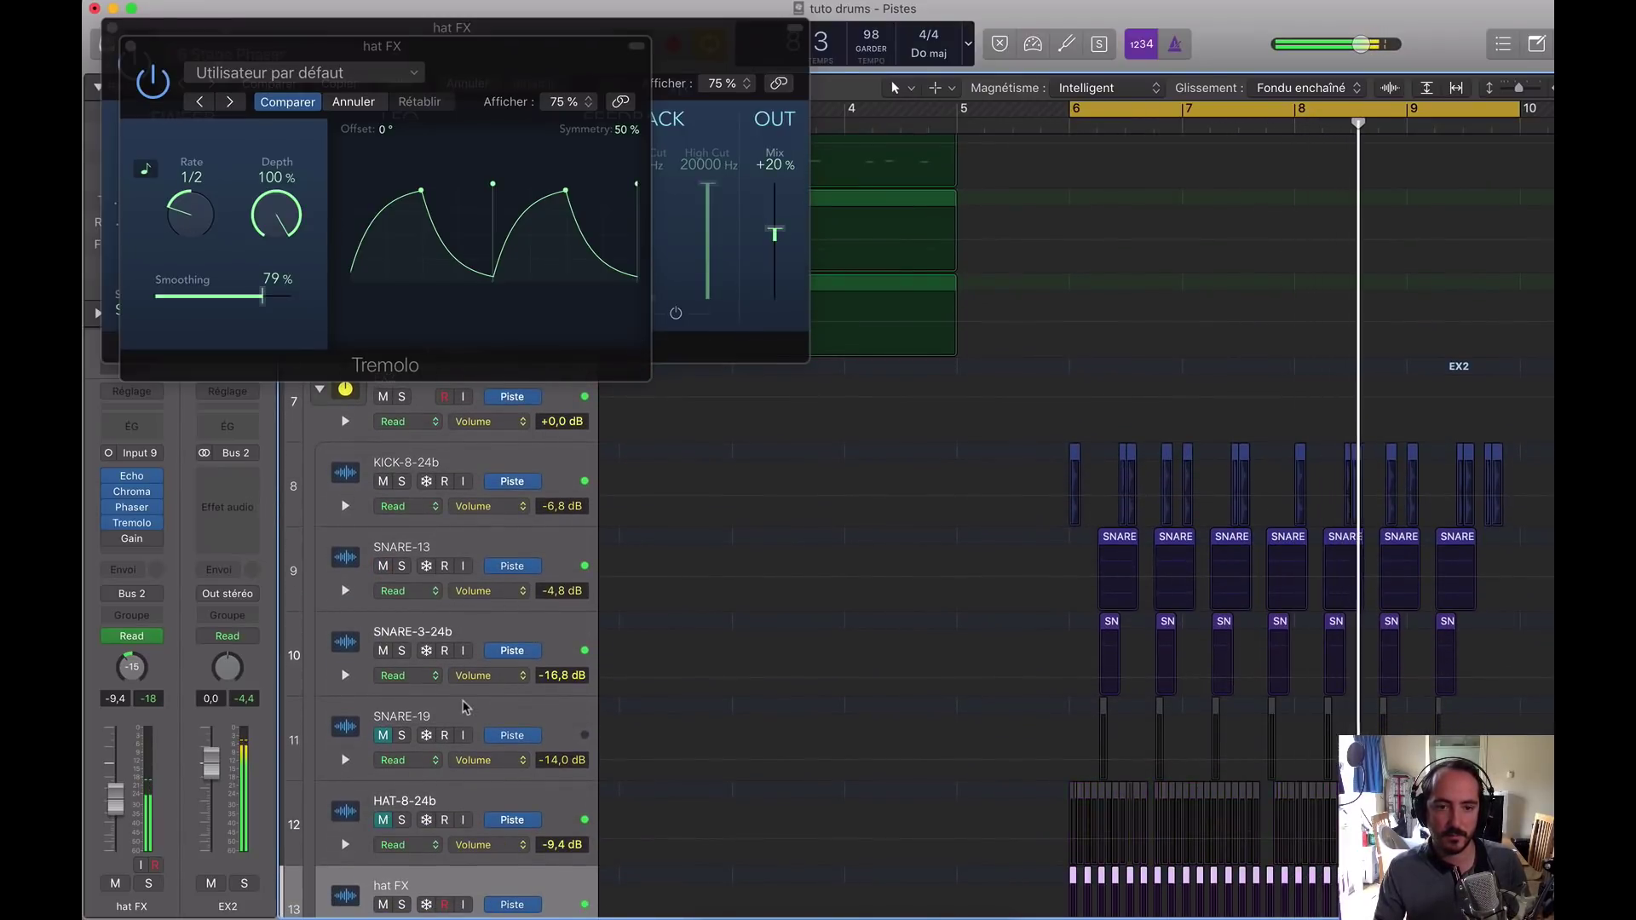
pyautogui.click(385, 735)
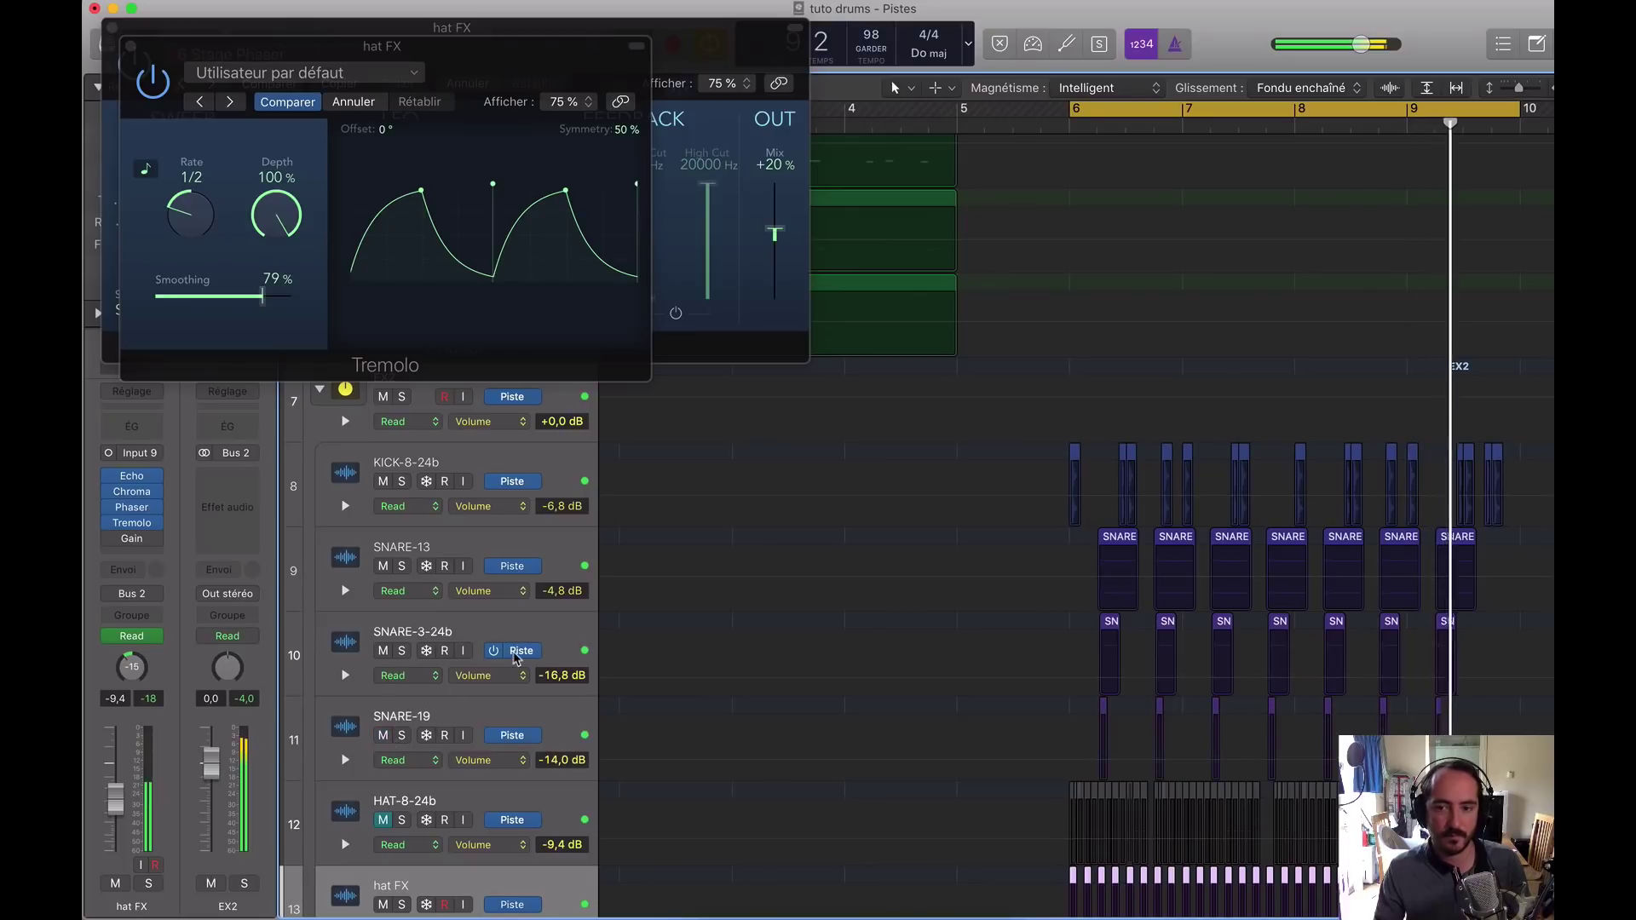
pyautogui.scroll(-5, 515, 659)
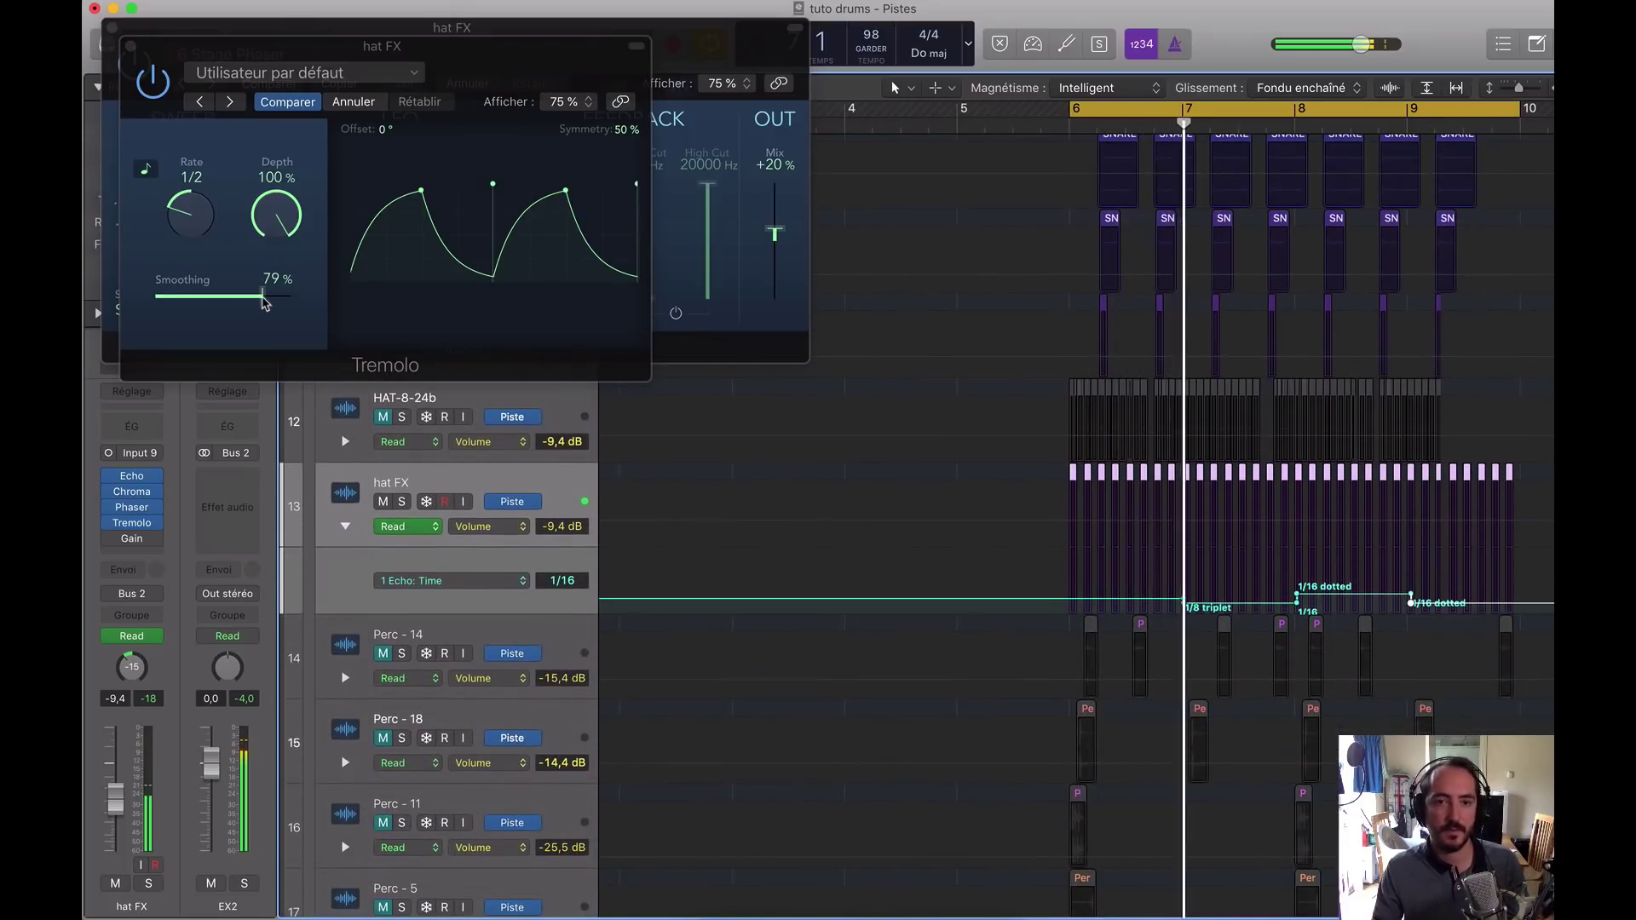
# Step: Adjust the hat FX Tremolo during playback to a 1/4 rate, 65% depth and 33% smoothing
pyautogui.click(151, 92)
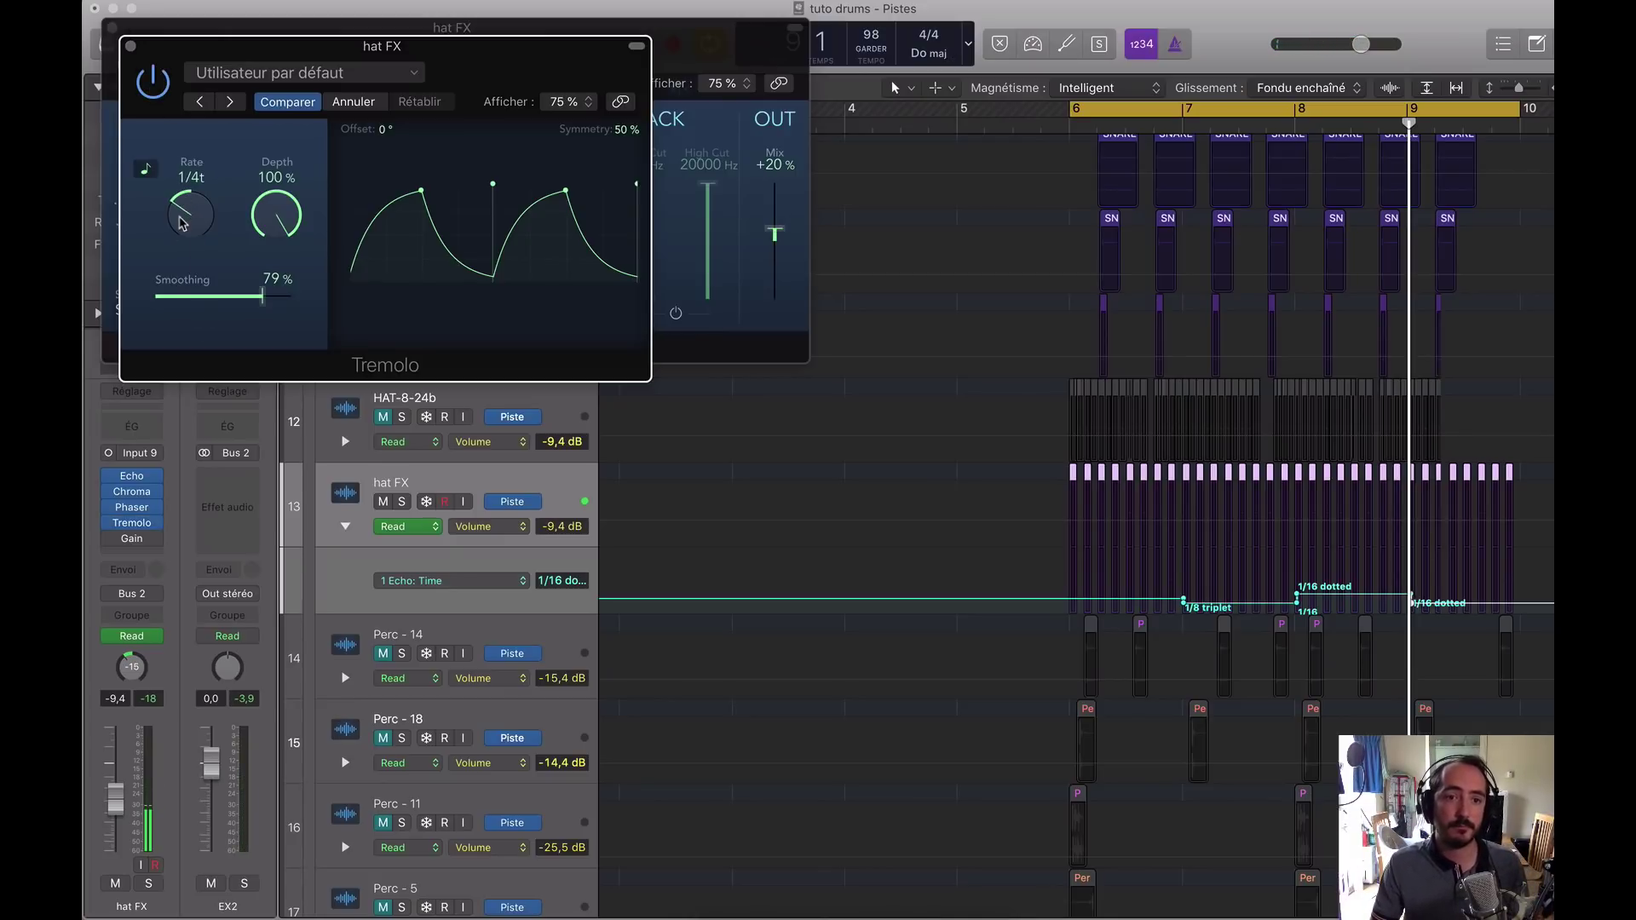
pyautogui.press('space')
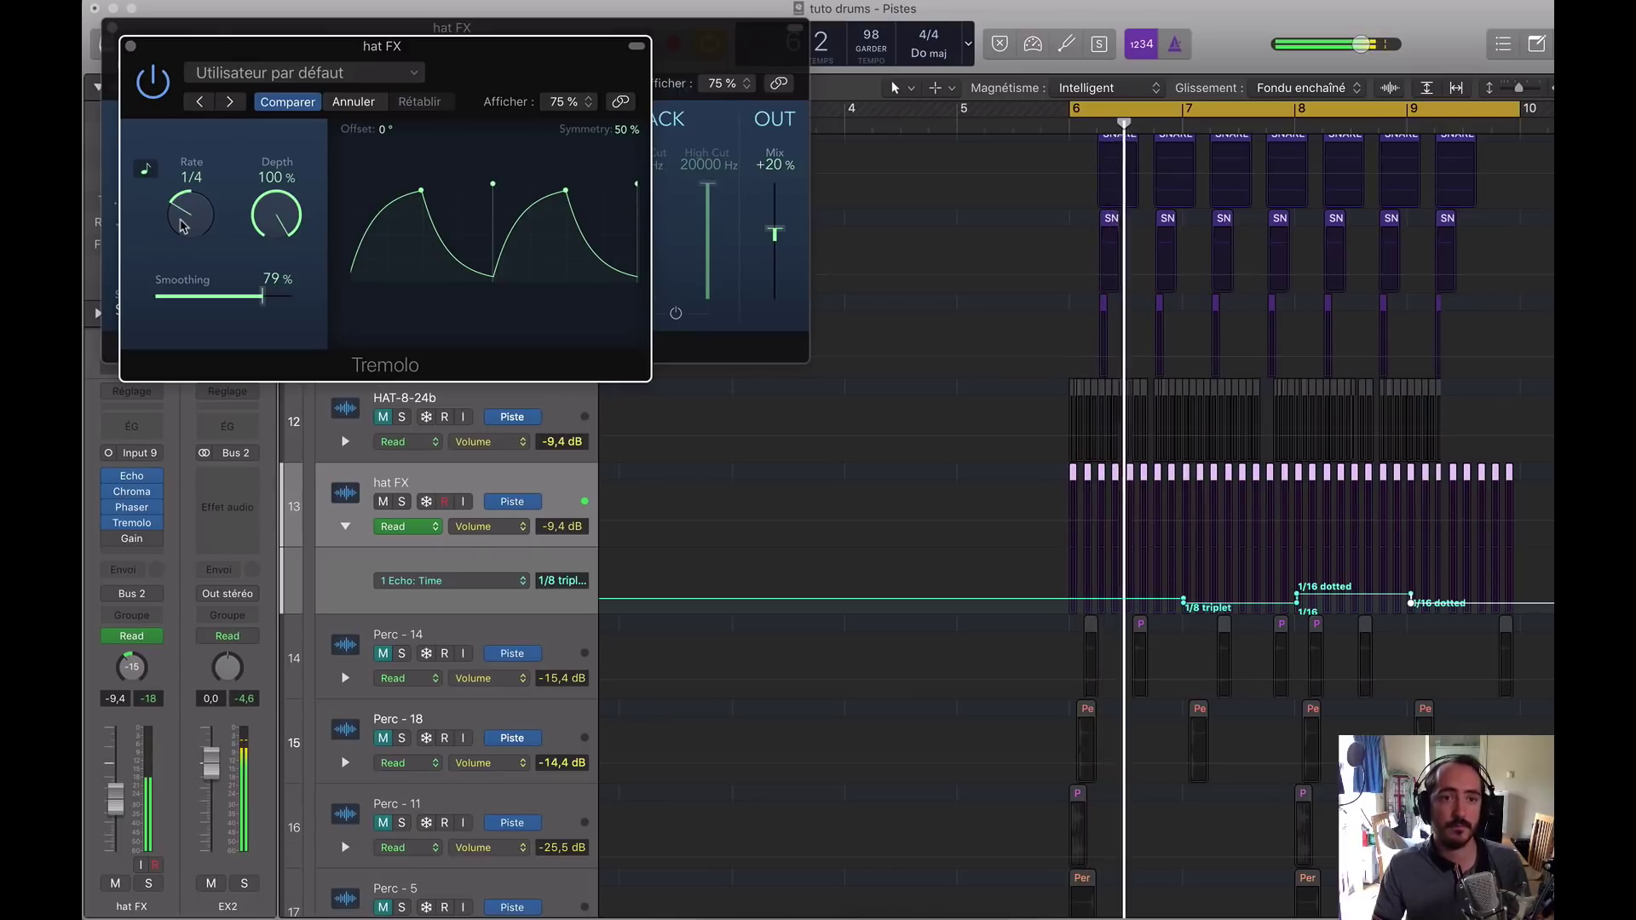
pyautogui.moveTo(248, 293); pyautogui.dragTo(294, 295)
pyautogui.moveTo(189, 215)
pyautogui.mouseDown()
pyautogui.moveTo(191, 260)
pyautogui.moveTo(195, 245)
pyautogui.mouseUp()
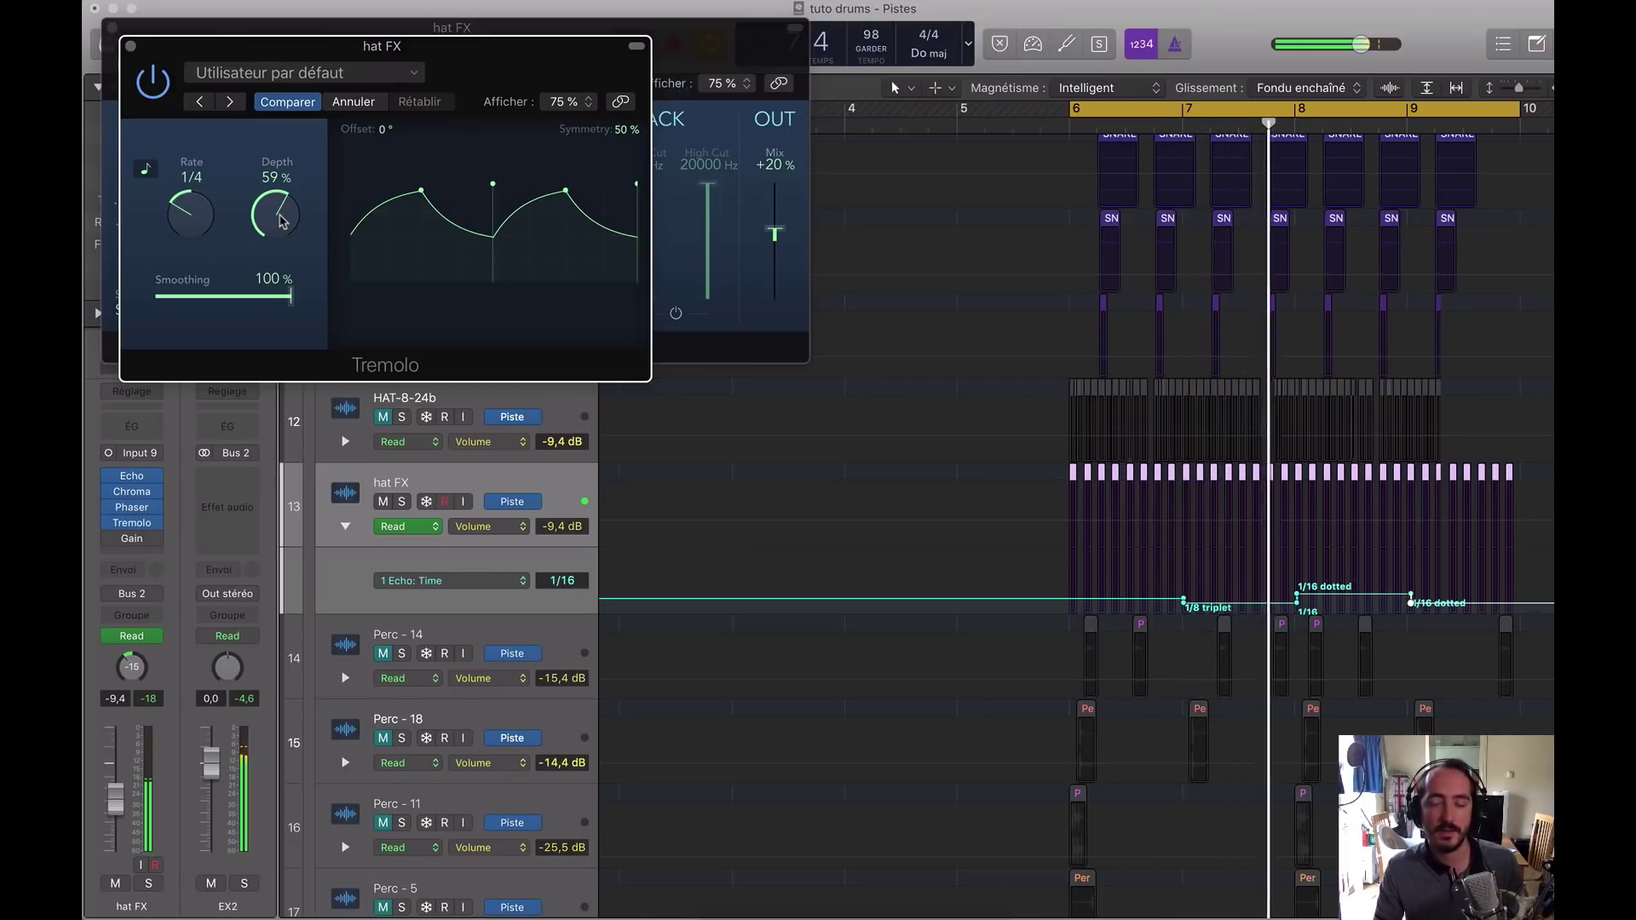
pyautogui.moveTo(273, 214)
pyautogui.mouseDown()
pyautogui.moveTo(273, 196)
pyautogui.moveTo(294, 226)
pyautogui.mouseUp()
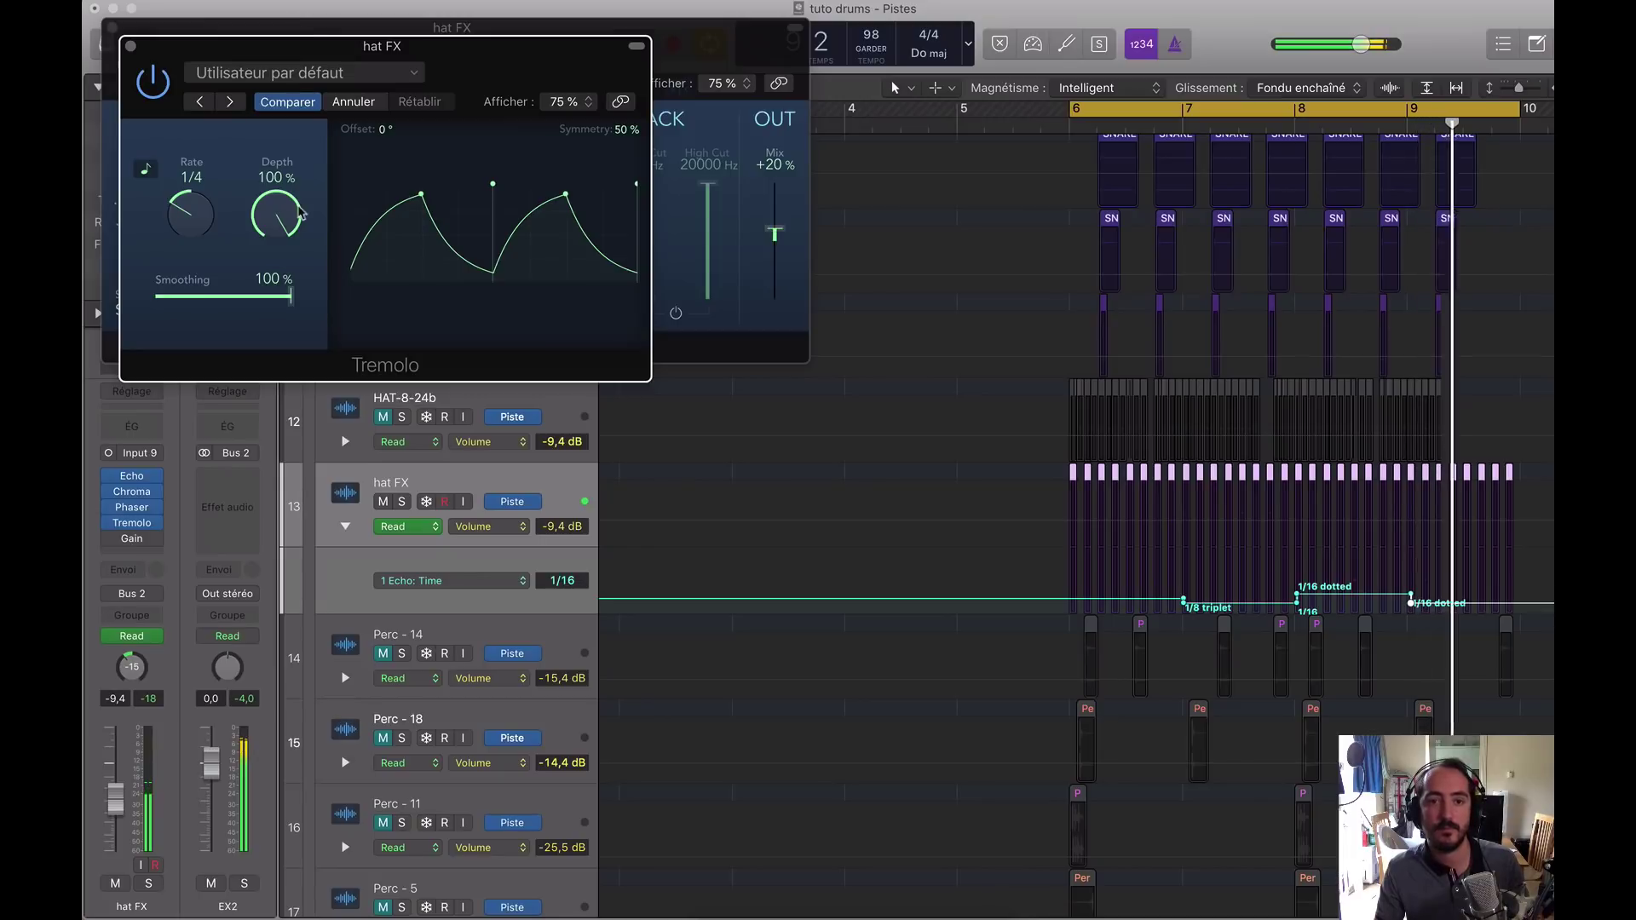
pyautogui.moveTo(292, 297); pyautogui.dragTo(90, 305)
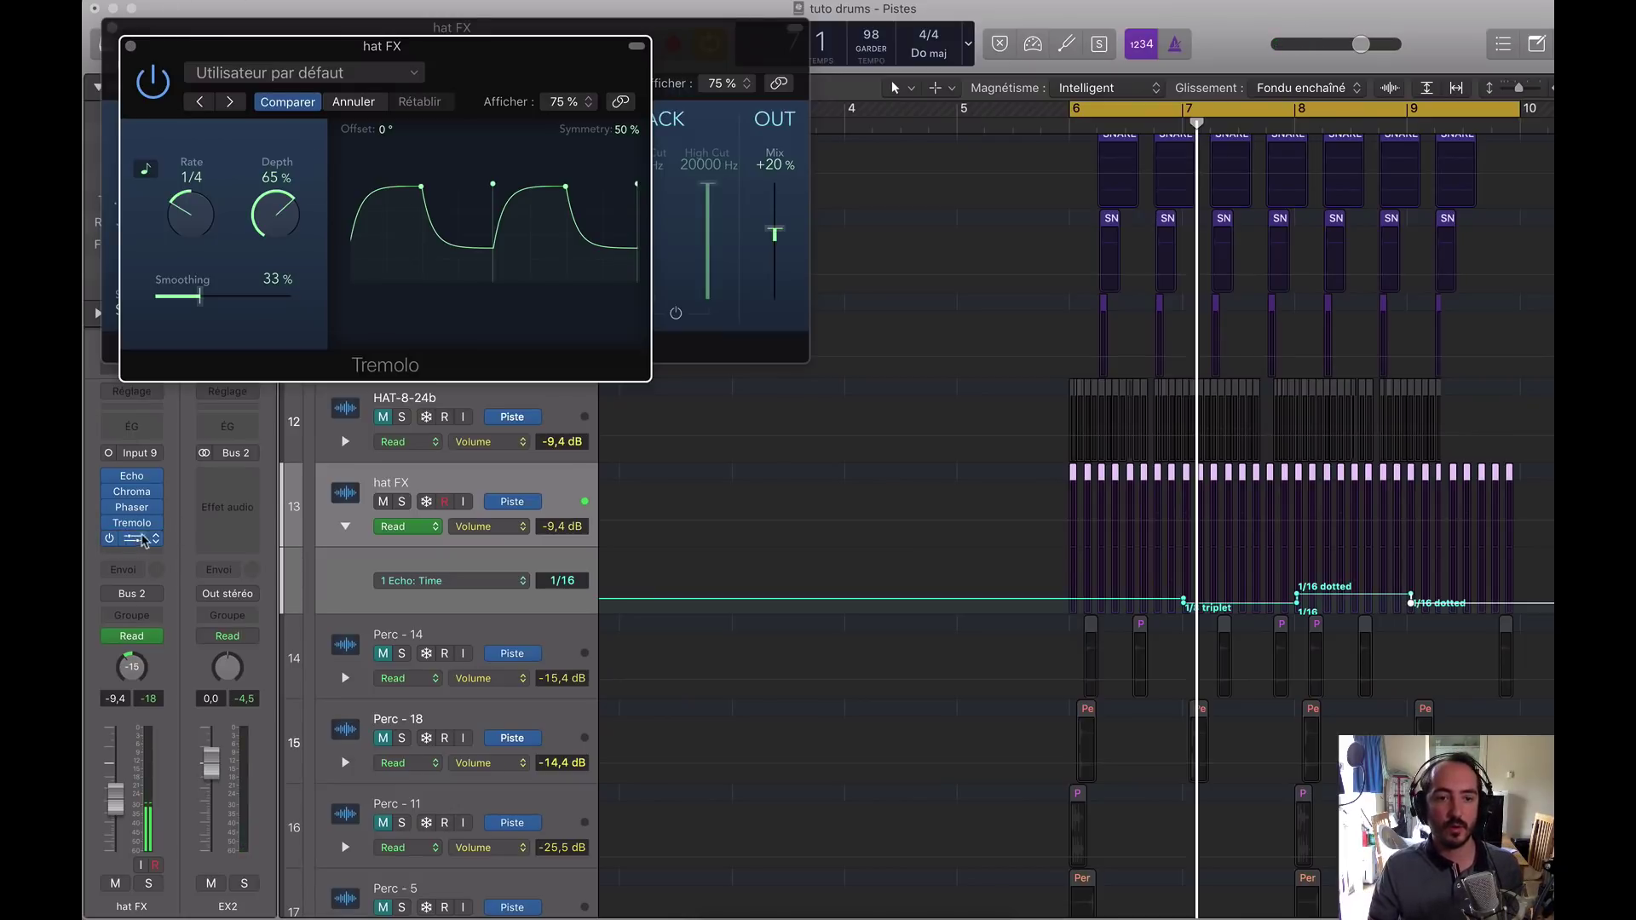
# Step: Switch the hat FX Tremolo to Mono->Stéréo, enable the Gain plug-in after it, and resume playback
pyautogui.click(158, 531)
pyautogui.moveTo(213, 461)
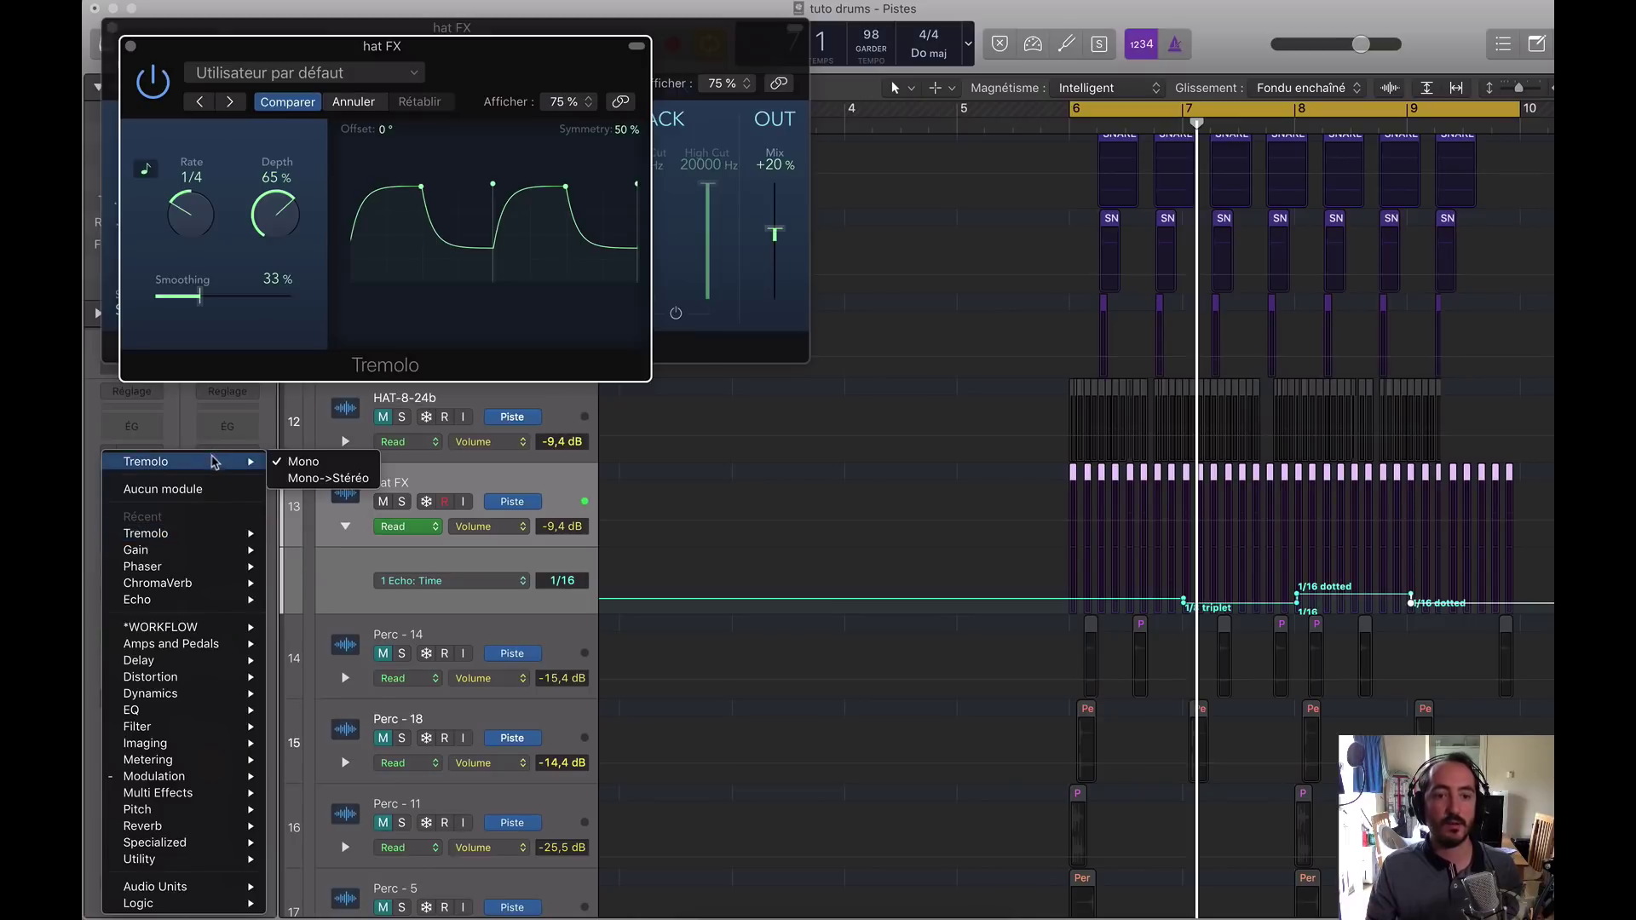
pyautogui.click(291, 479)
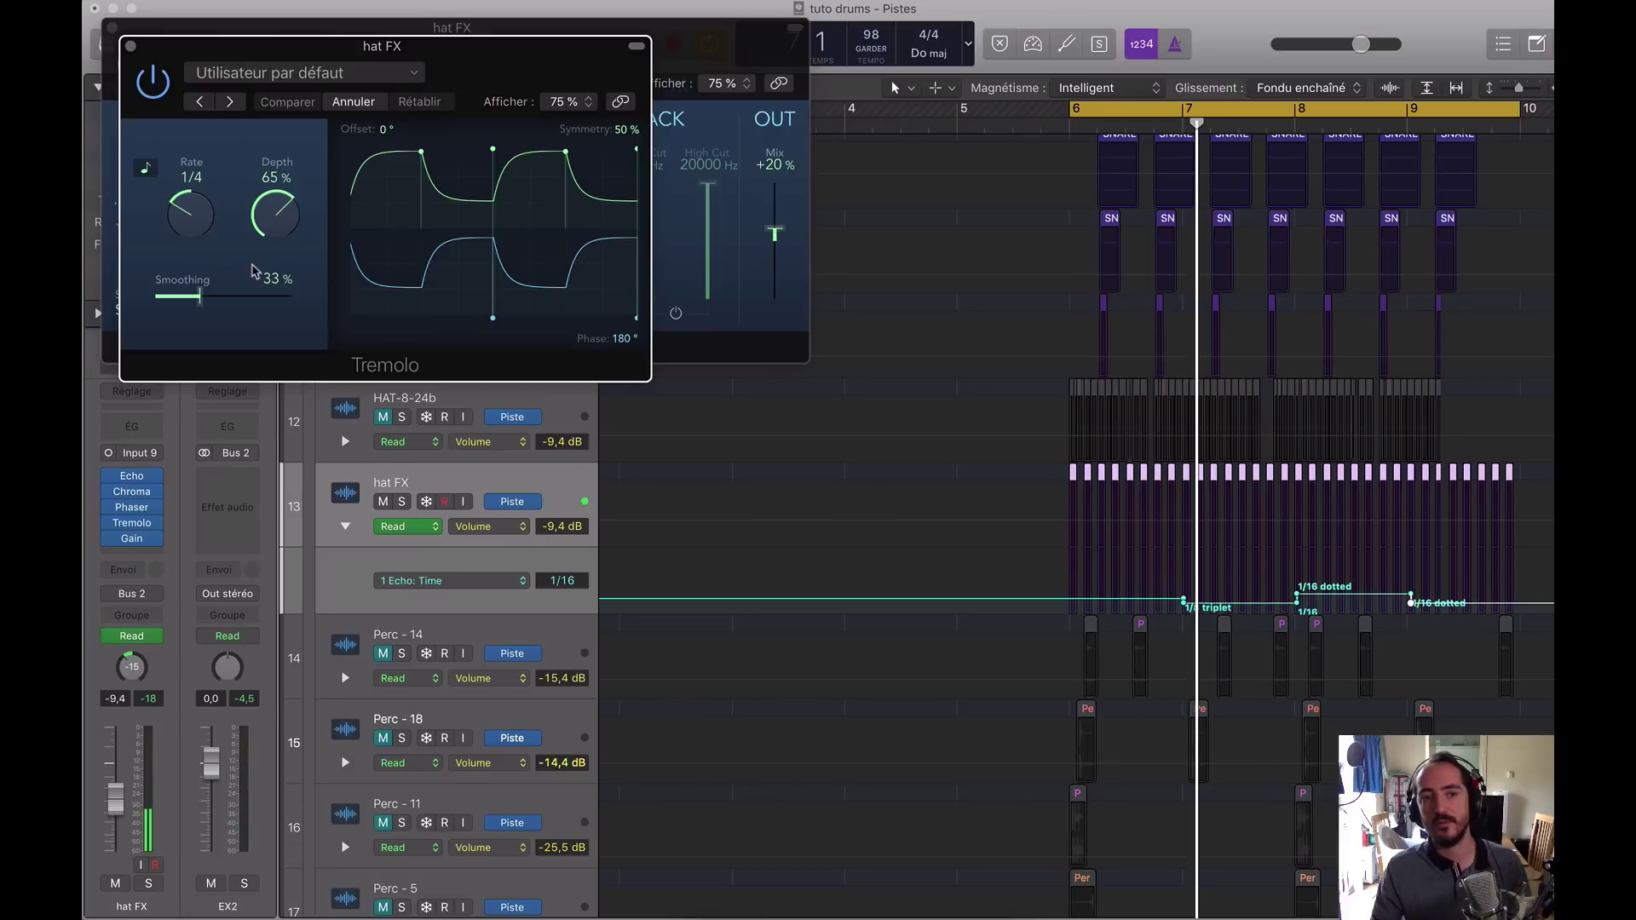
pyautogui.press('space')
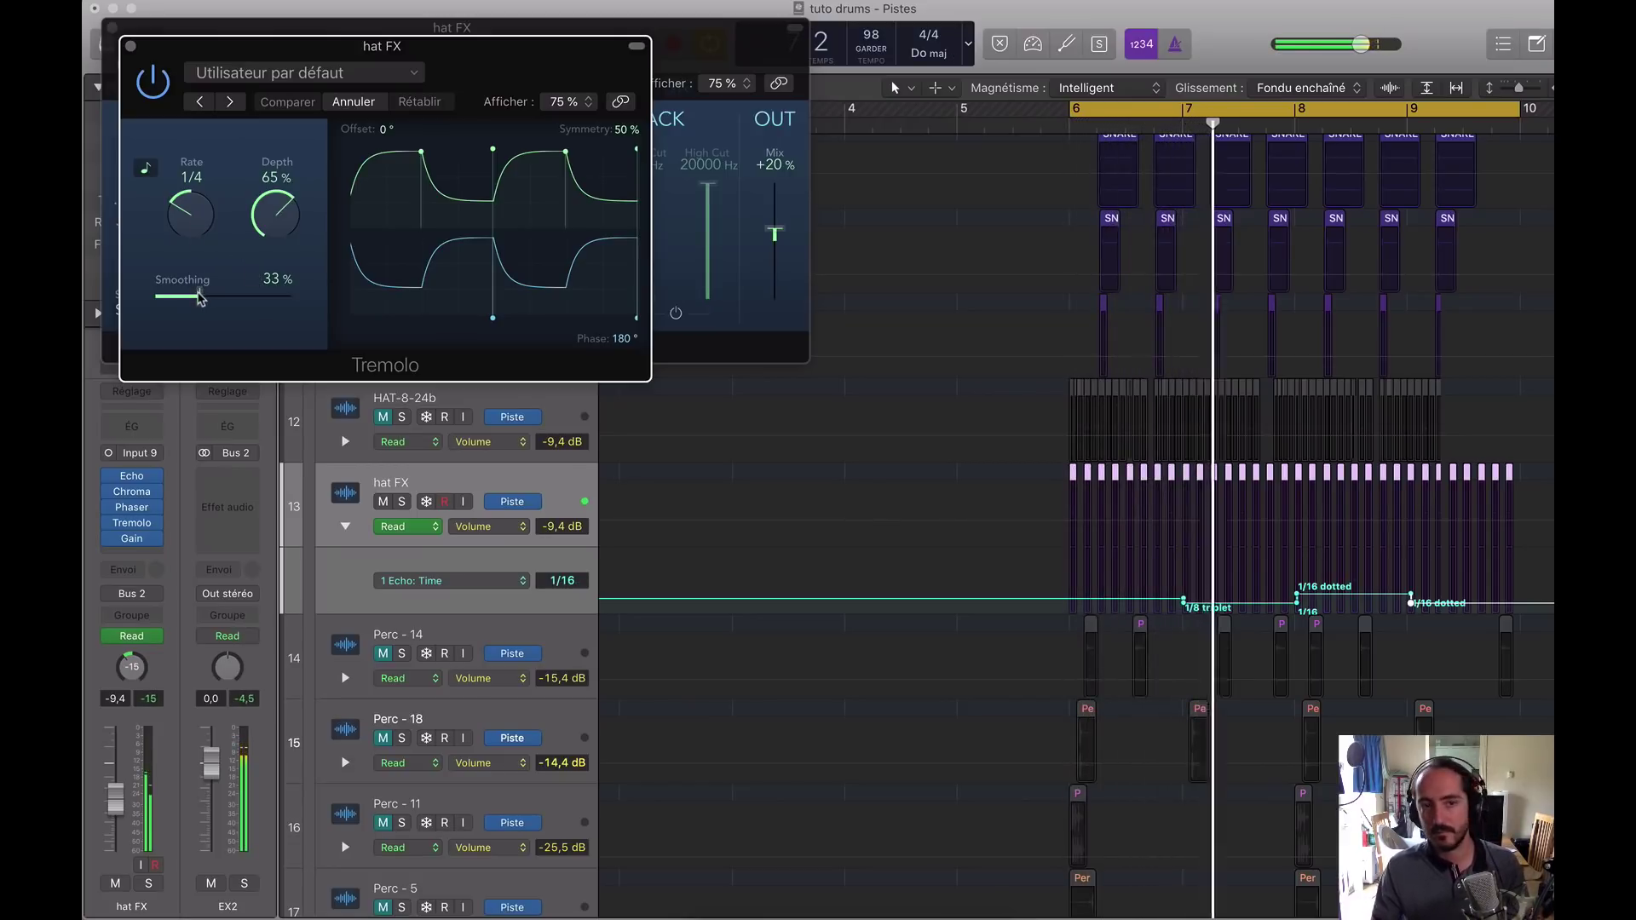
# Step: Set the stereo Tremolo by ear to a 1/4 rate, 43% depth and 36% smoothing, and close the plug-in windows
pyautogui.moveTo(199, 297); pyautogui.dragTo(183, 298)
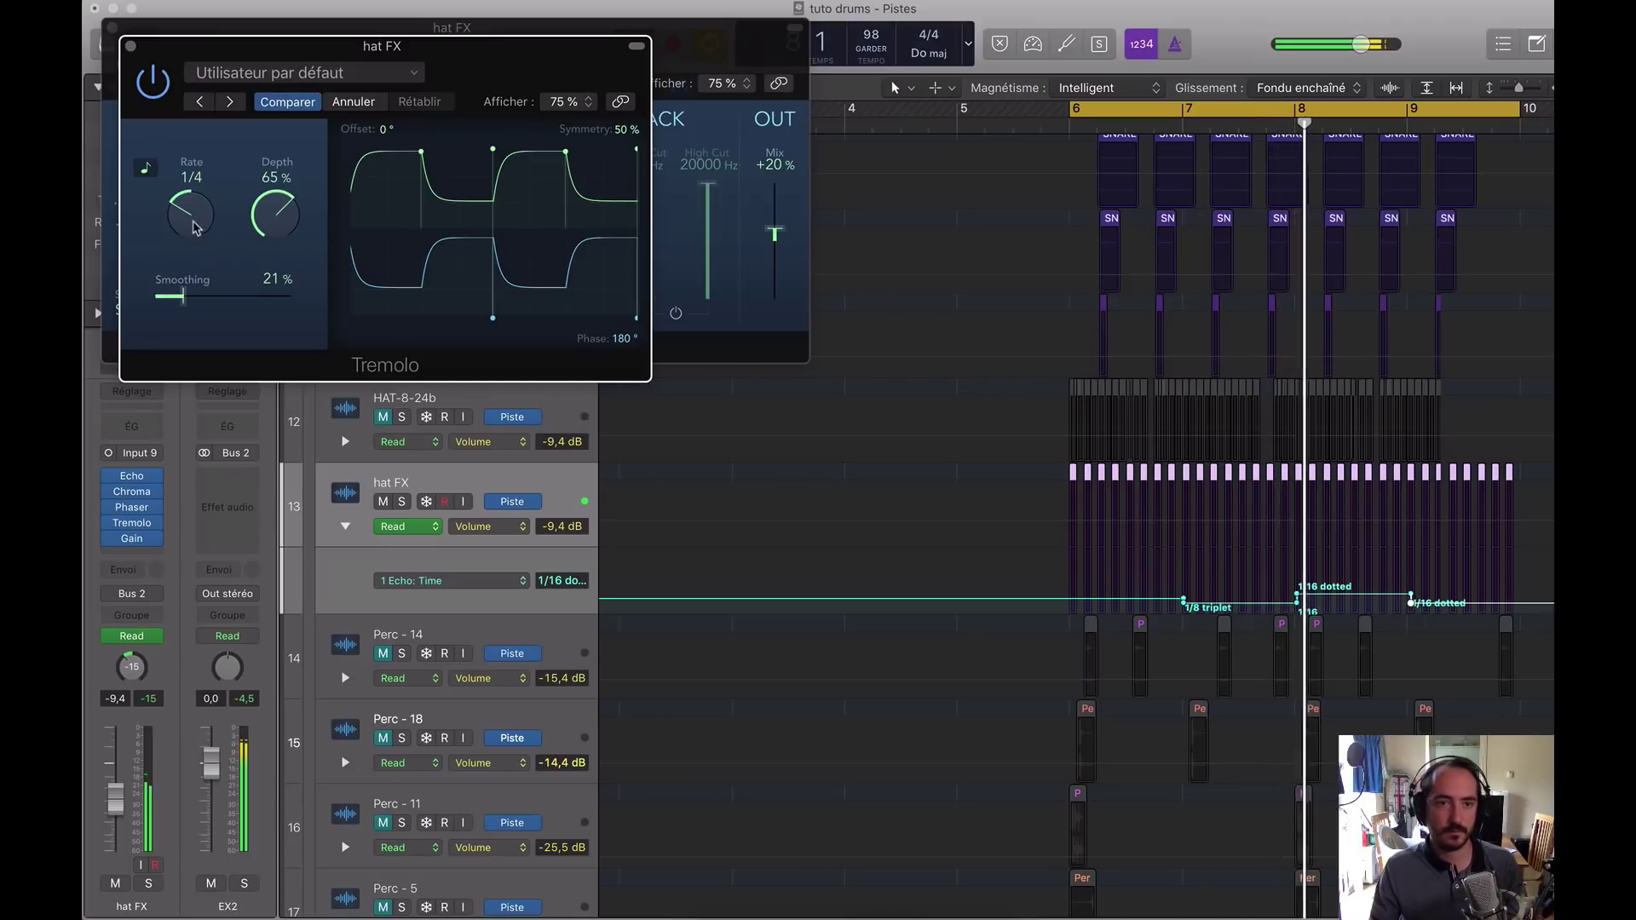
pyautogui.moveTo(275, 215); pyautogui.dragTo(252, 337)
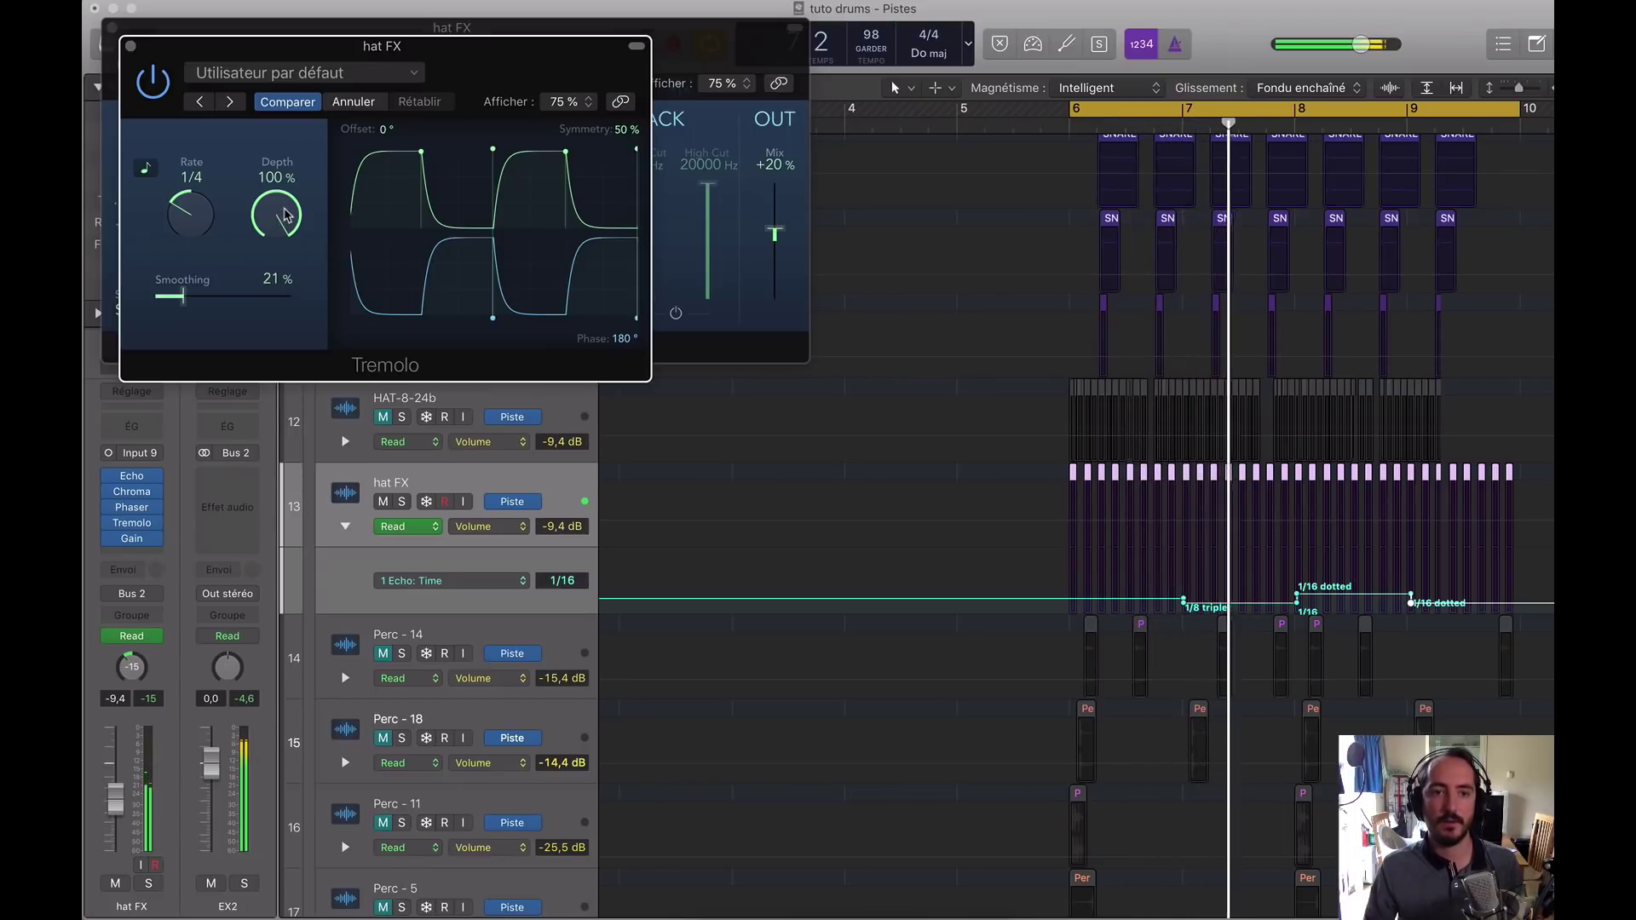
pyautogui.moveTo(181, 296); pyautogui.dragTo(93, 302)
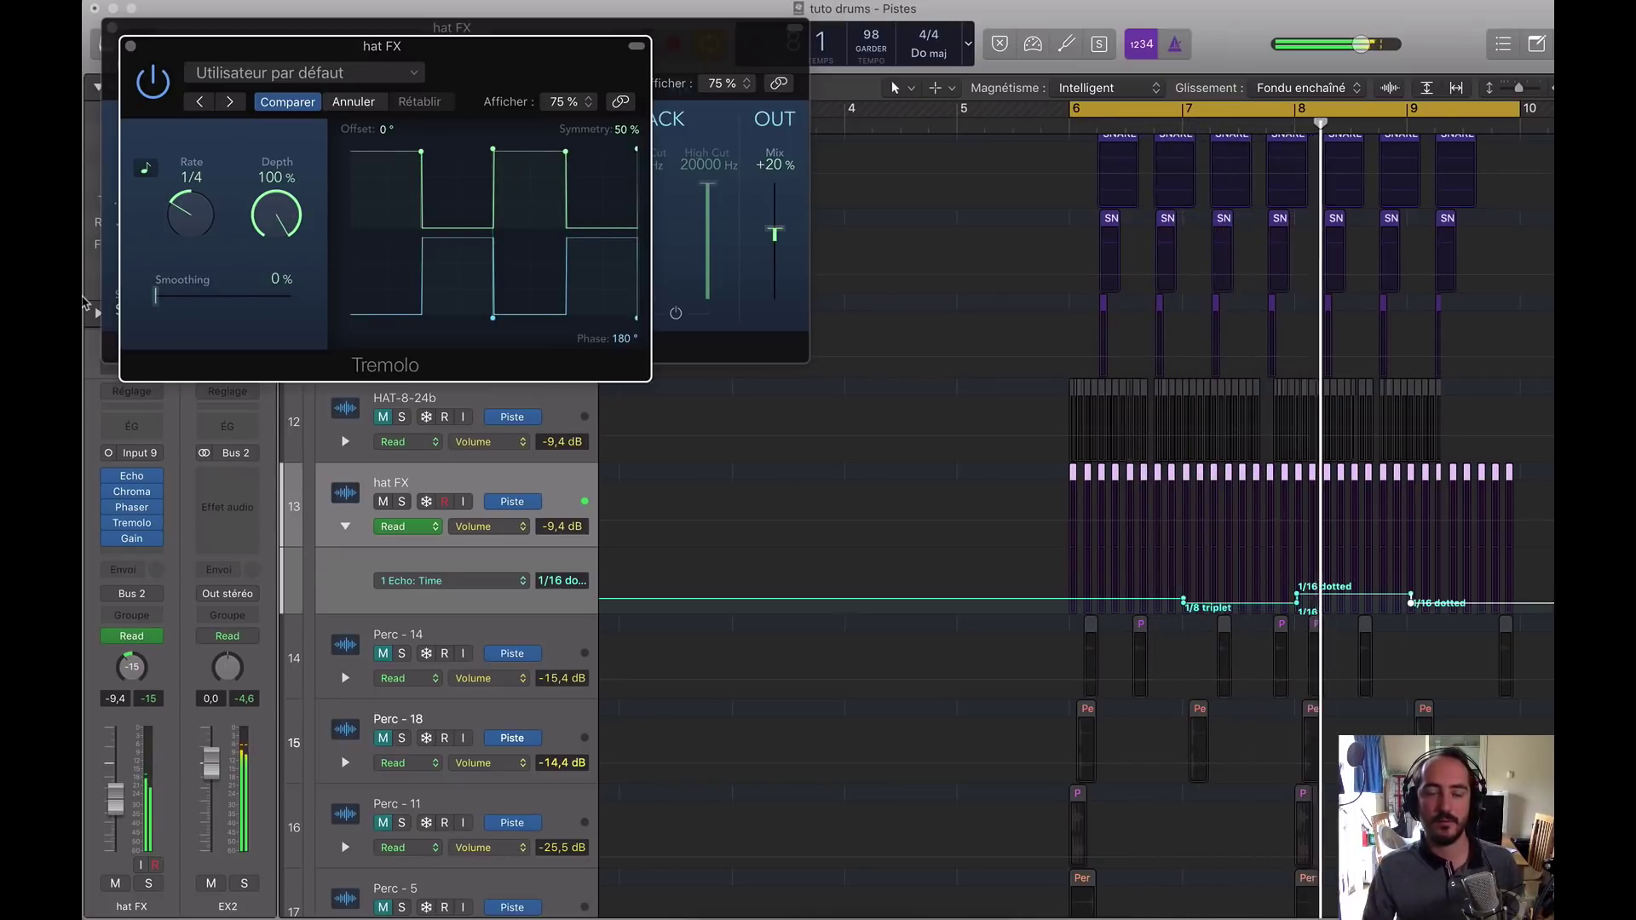
pyautogui.moveTo(209, 220); pyautogui.dragTo(204, 363)
pyautogui.moveTo(156, 297); pyautogui.dragTo(219, 304)
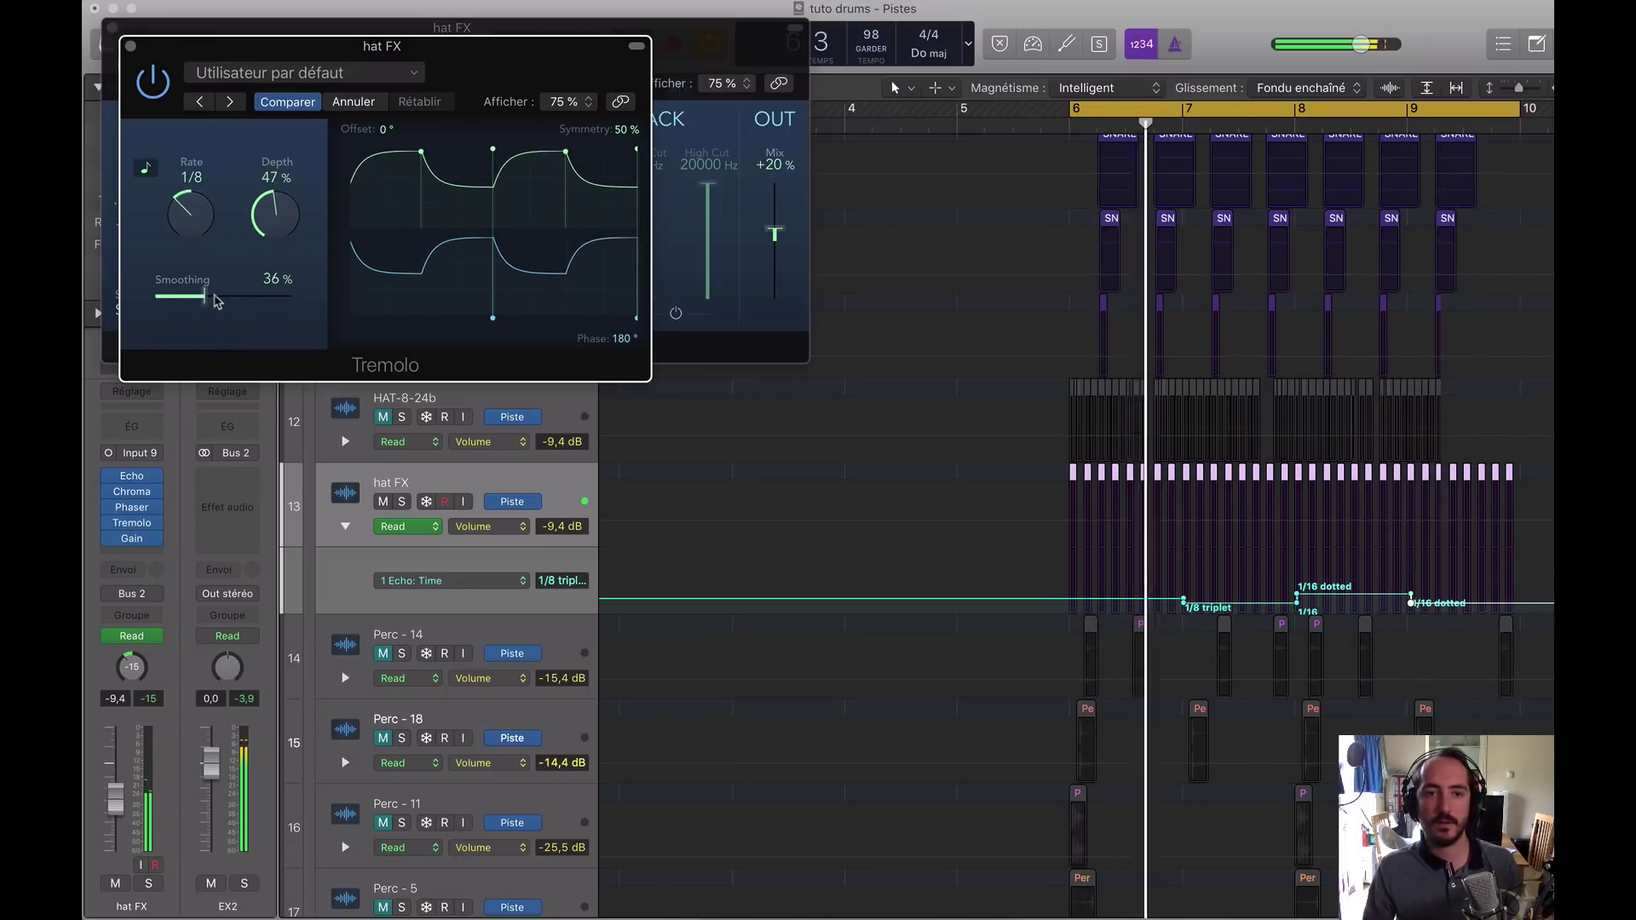
pyautogui.moveTo(276, 220); pyautogui.dragTo(207, 228)
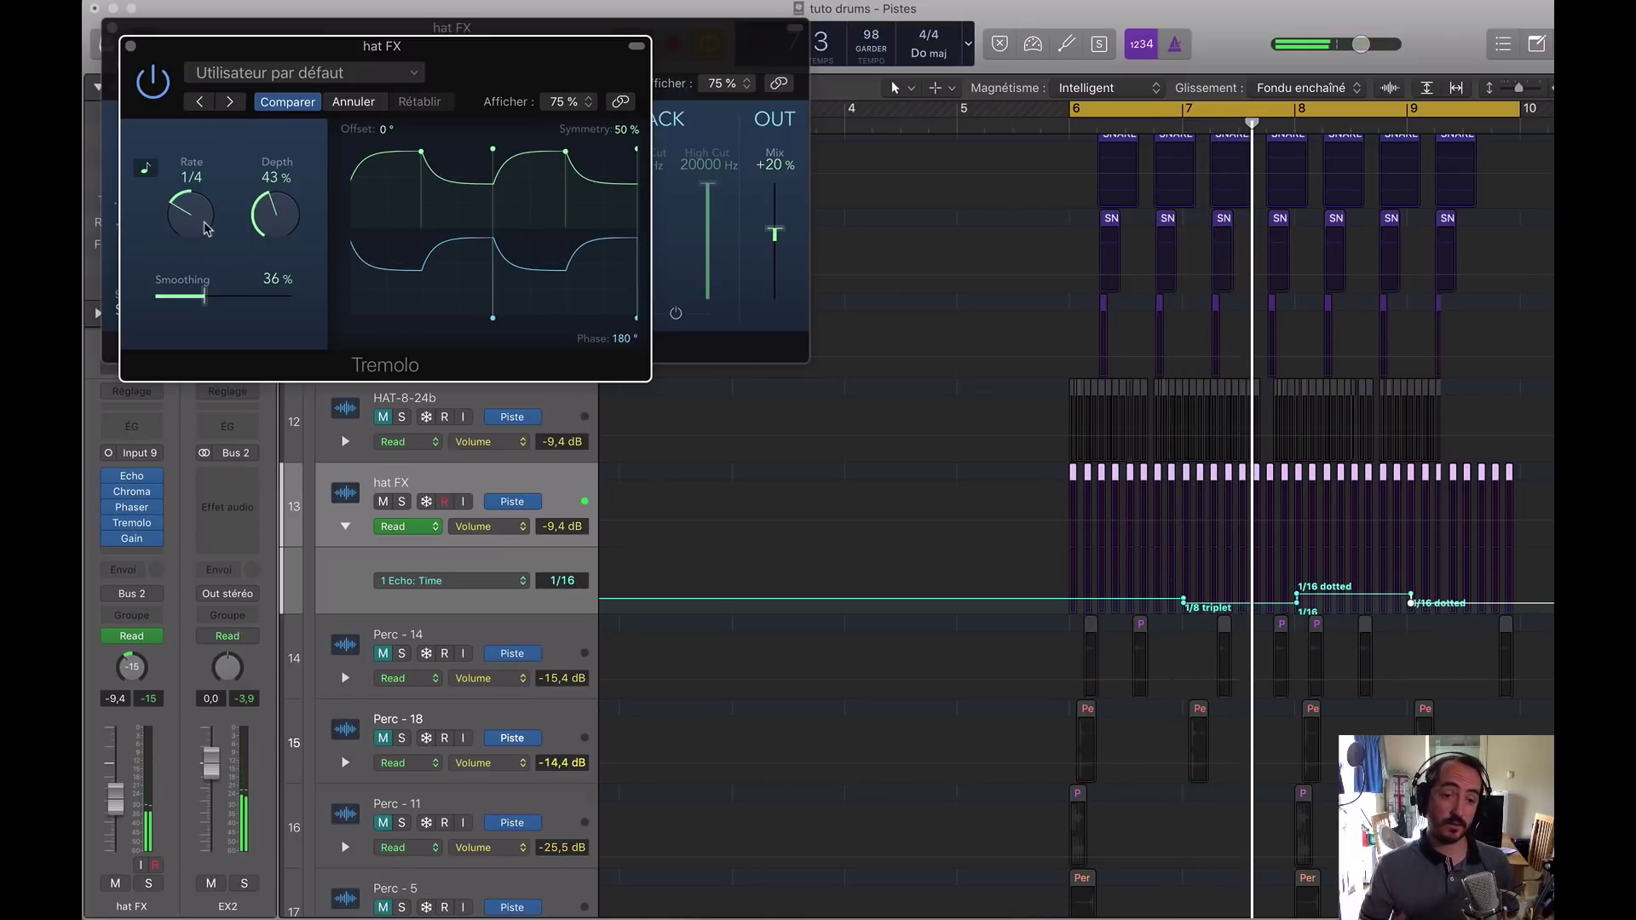
pyautogui.click(132, 46)
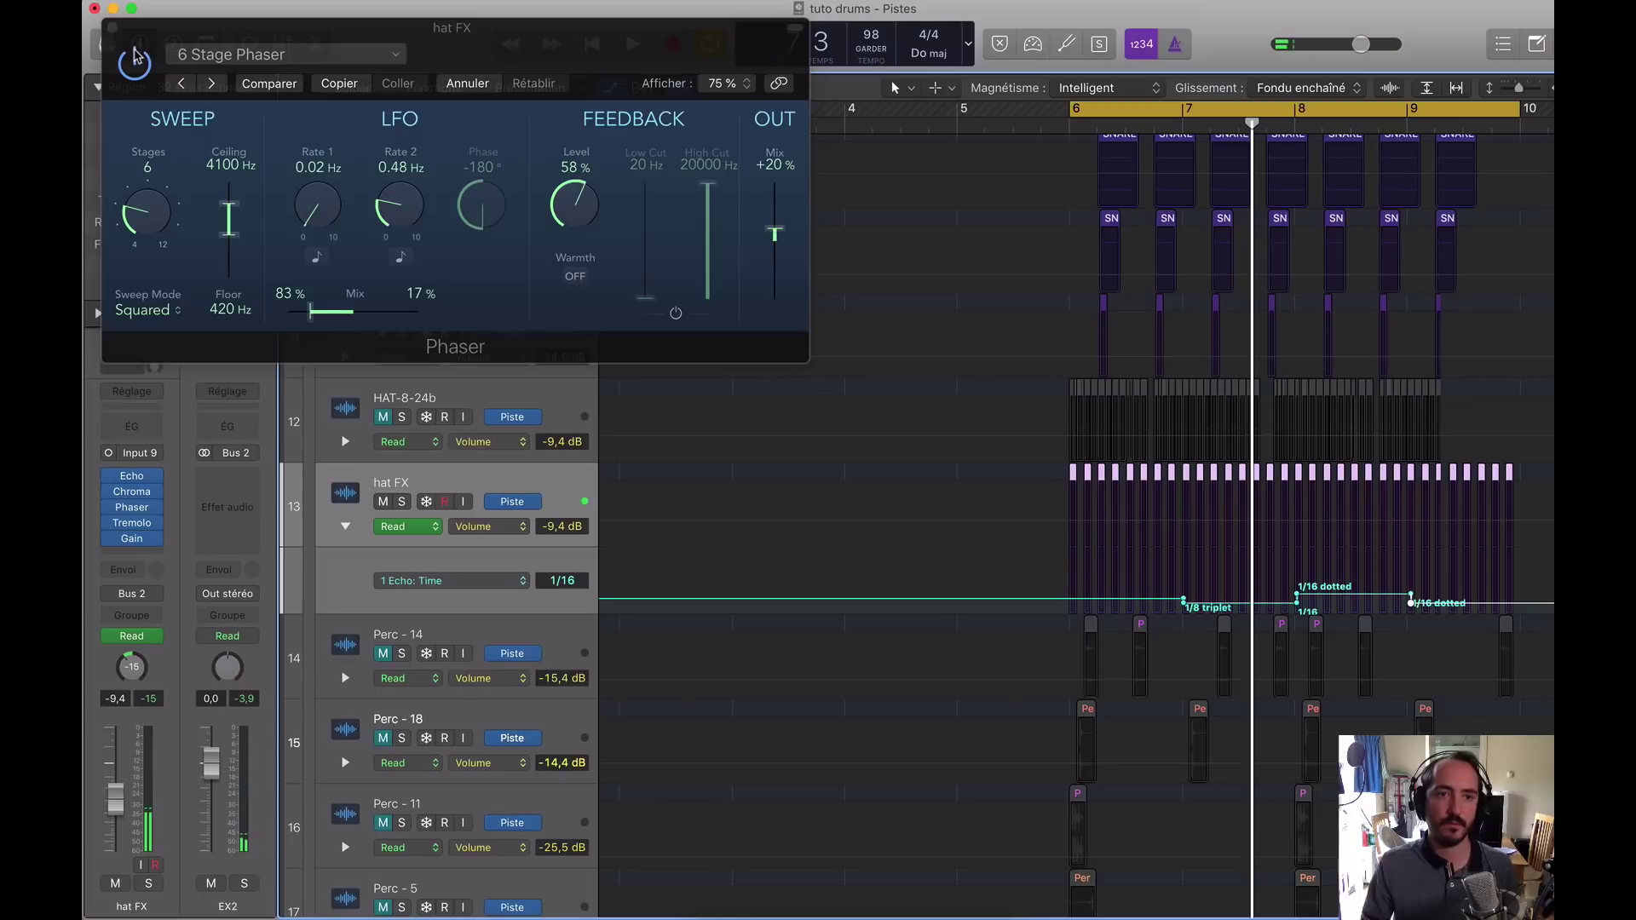
pyautogui.click(109, 31)
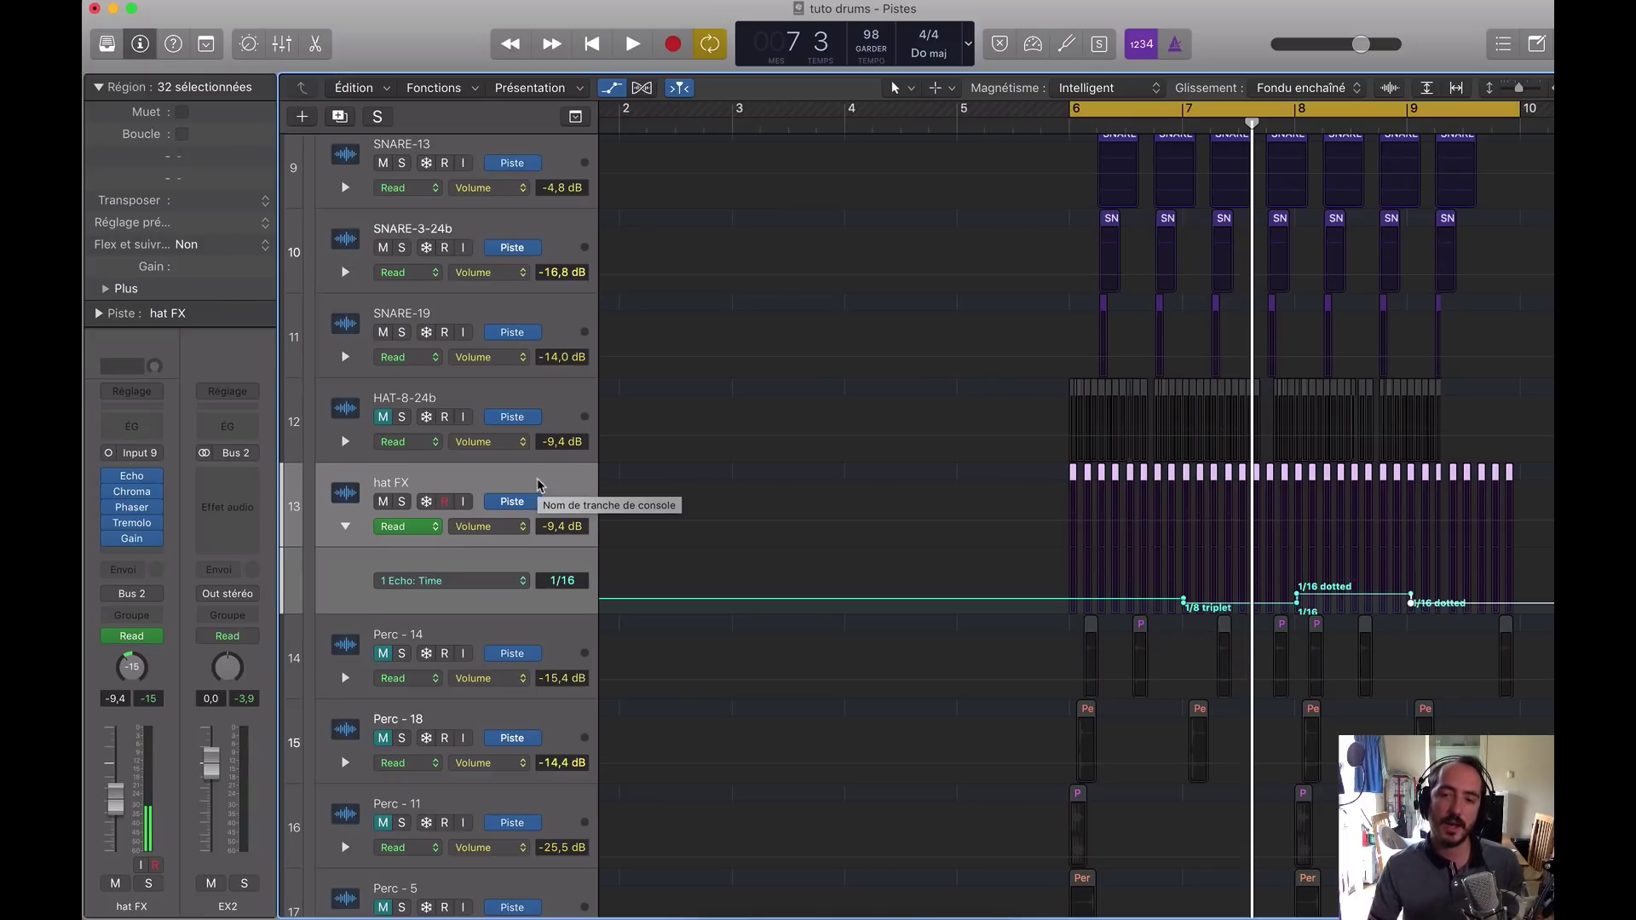
pyautogui.hscroll(5, 538, 490)
pyautogui.hscroll(-5, 857, 567)
pyautogui.hscroll(5, 859, 567)
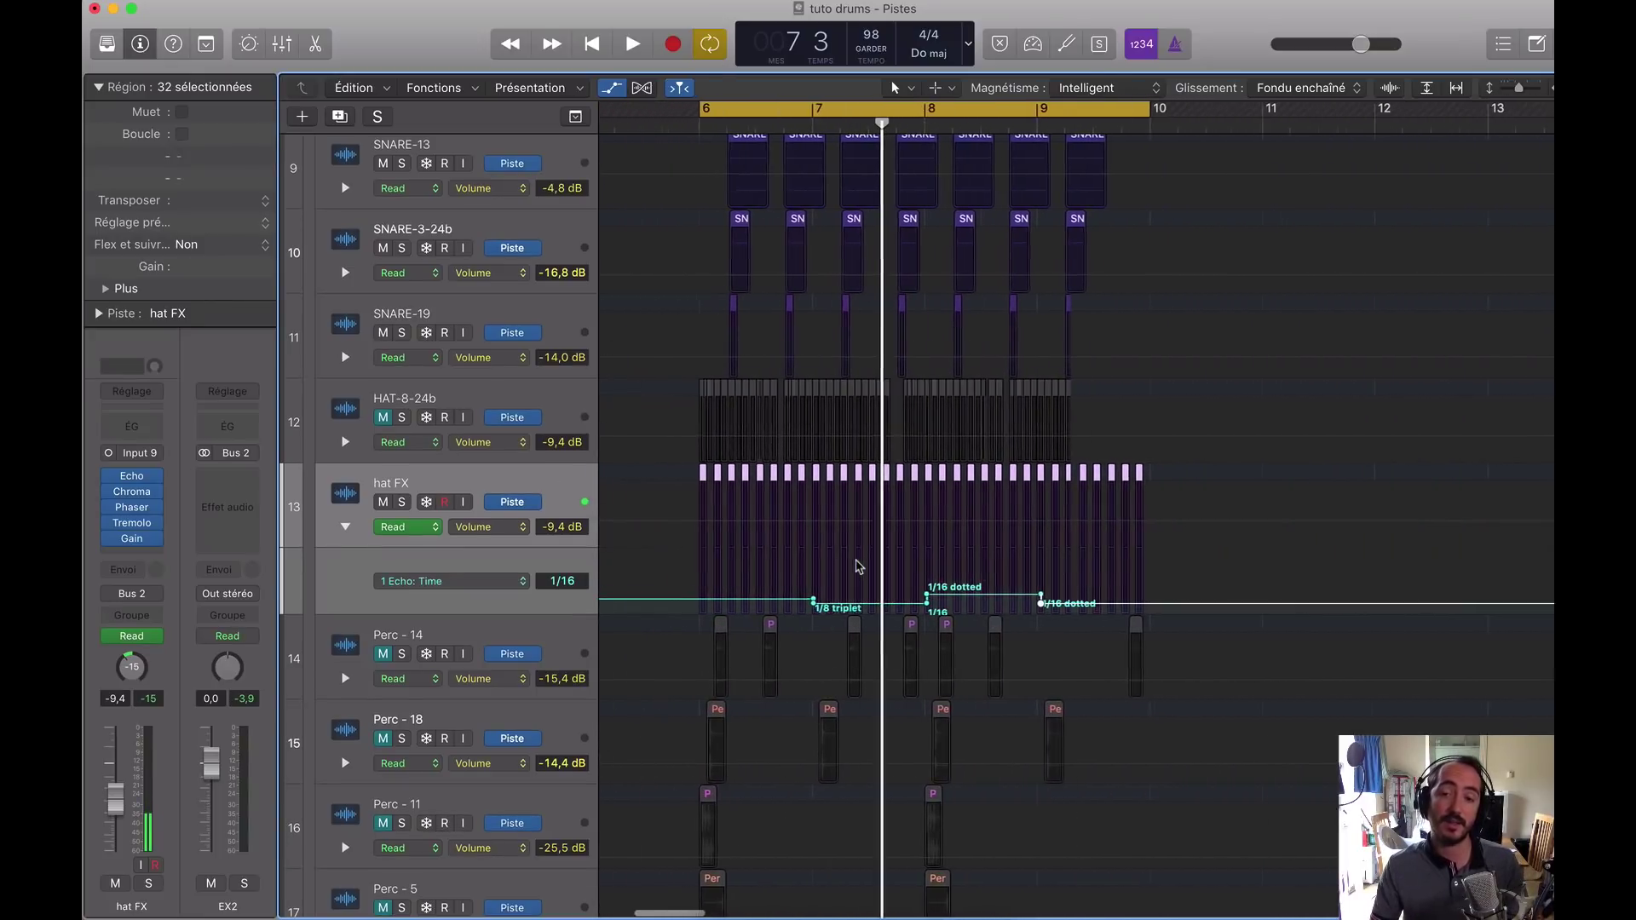
pyautogui.hscroll(-3, 857, 567)
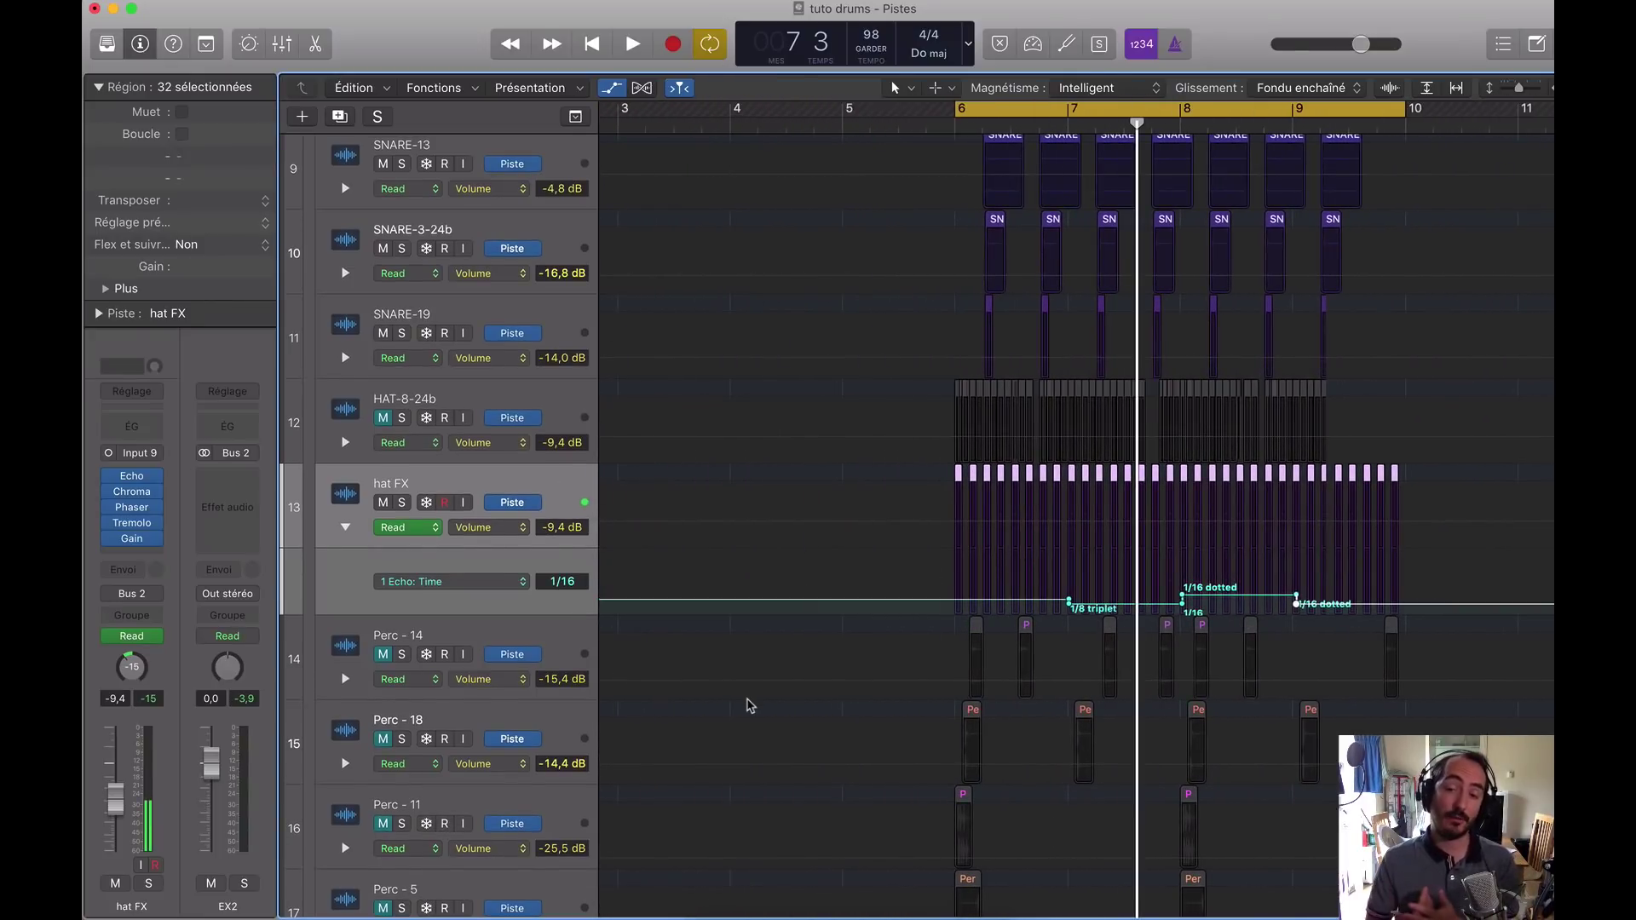
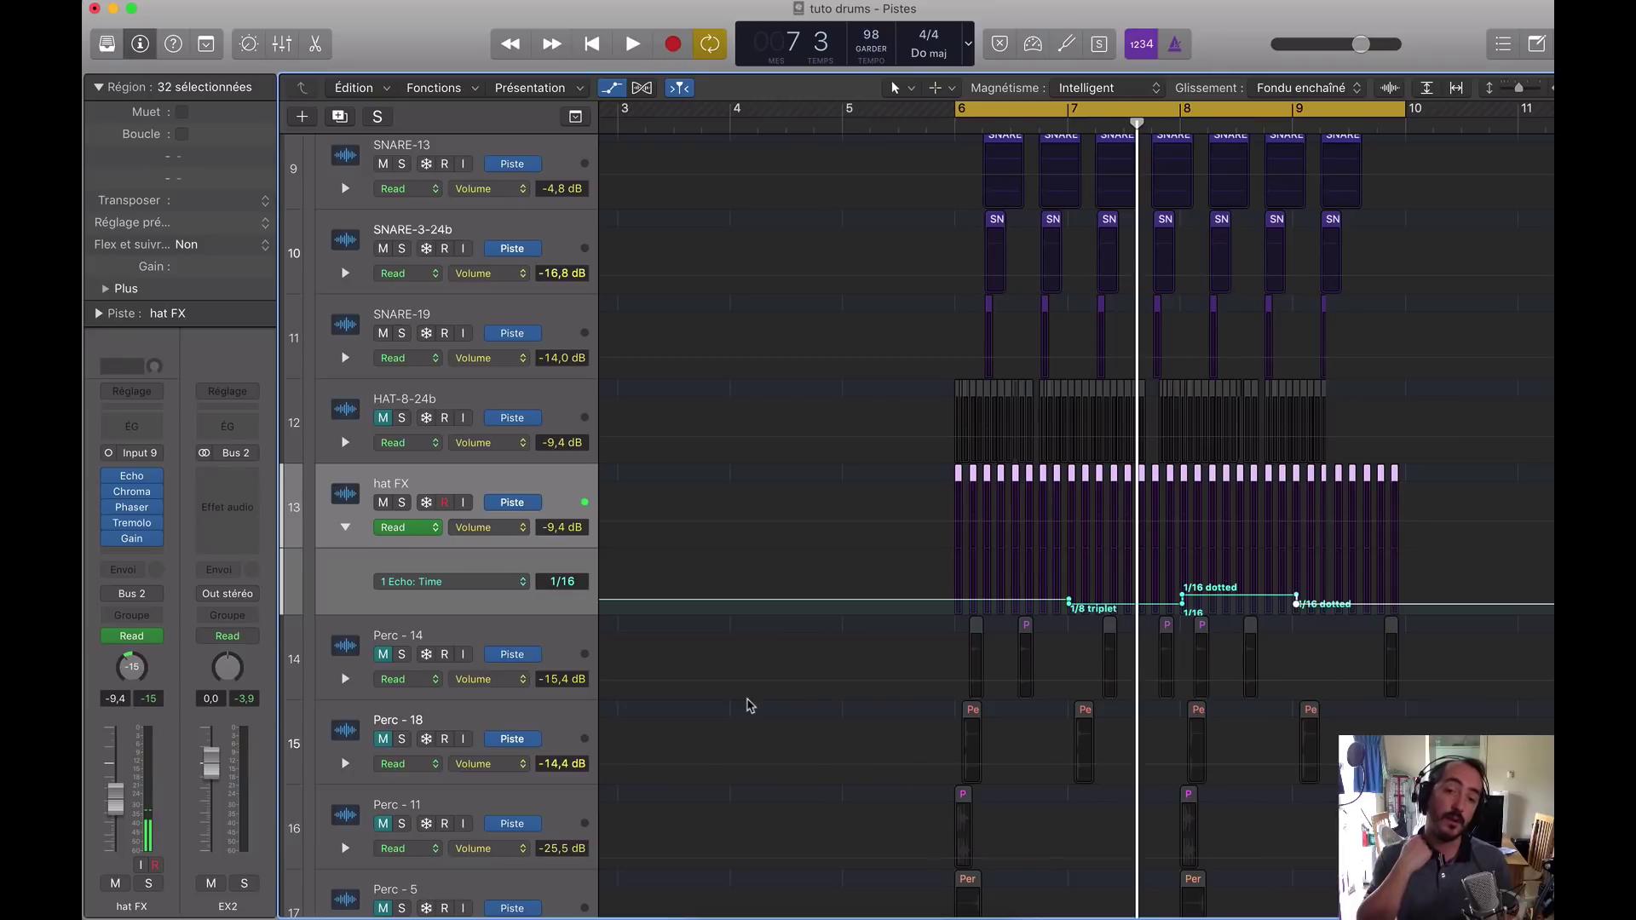
# Step: Unmute Perc - 14 and Perc - 18 one after the other, listening to the drum loop with each
pyautogui.scroll(-5, 618, 567)
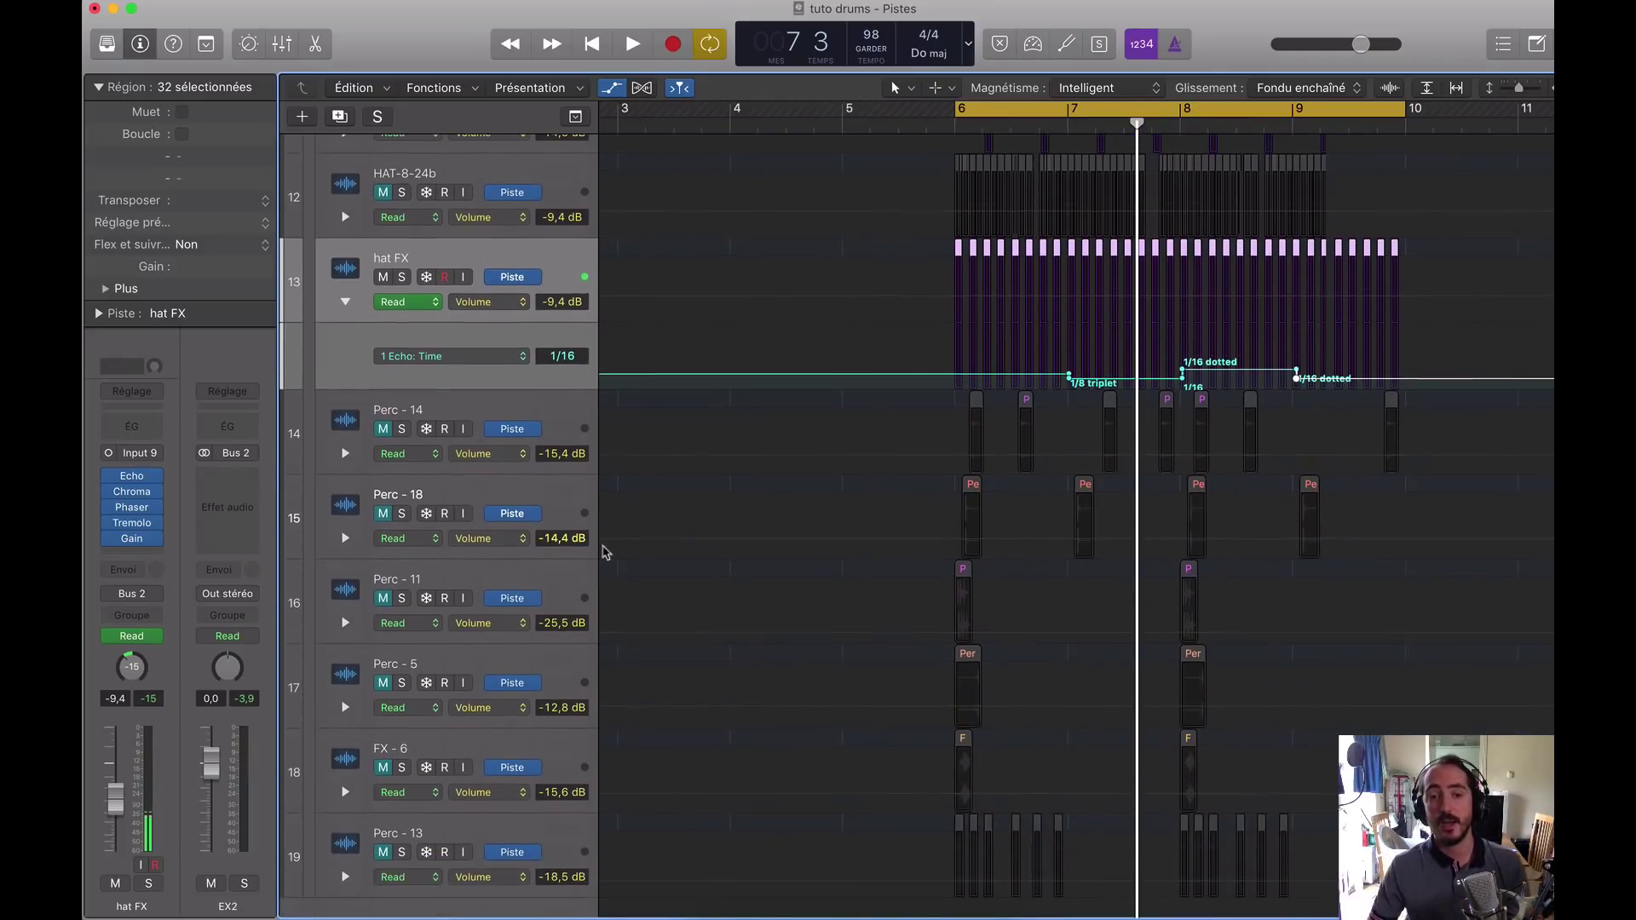
pyautogui.click(382, 429)
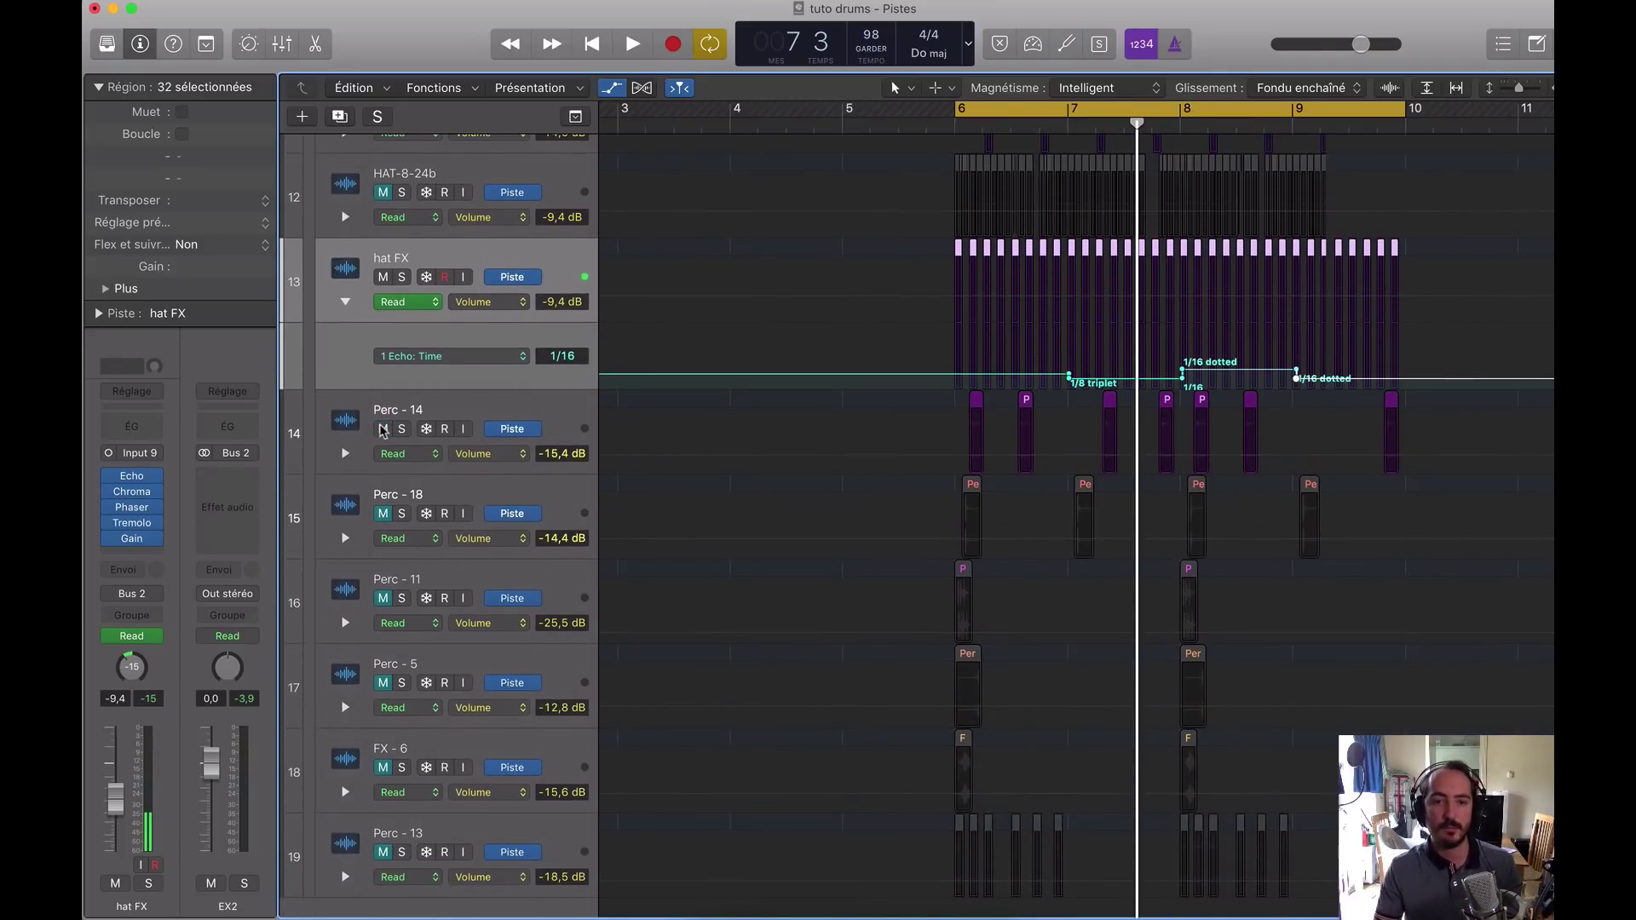
pyautogui.press('space')
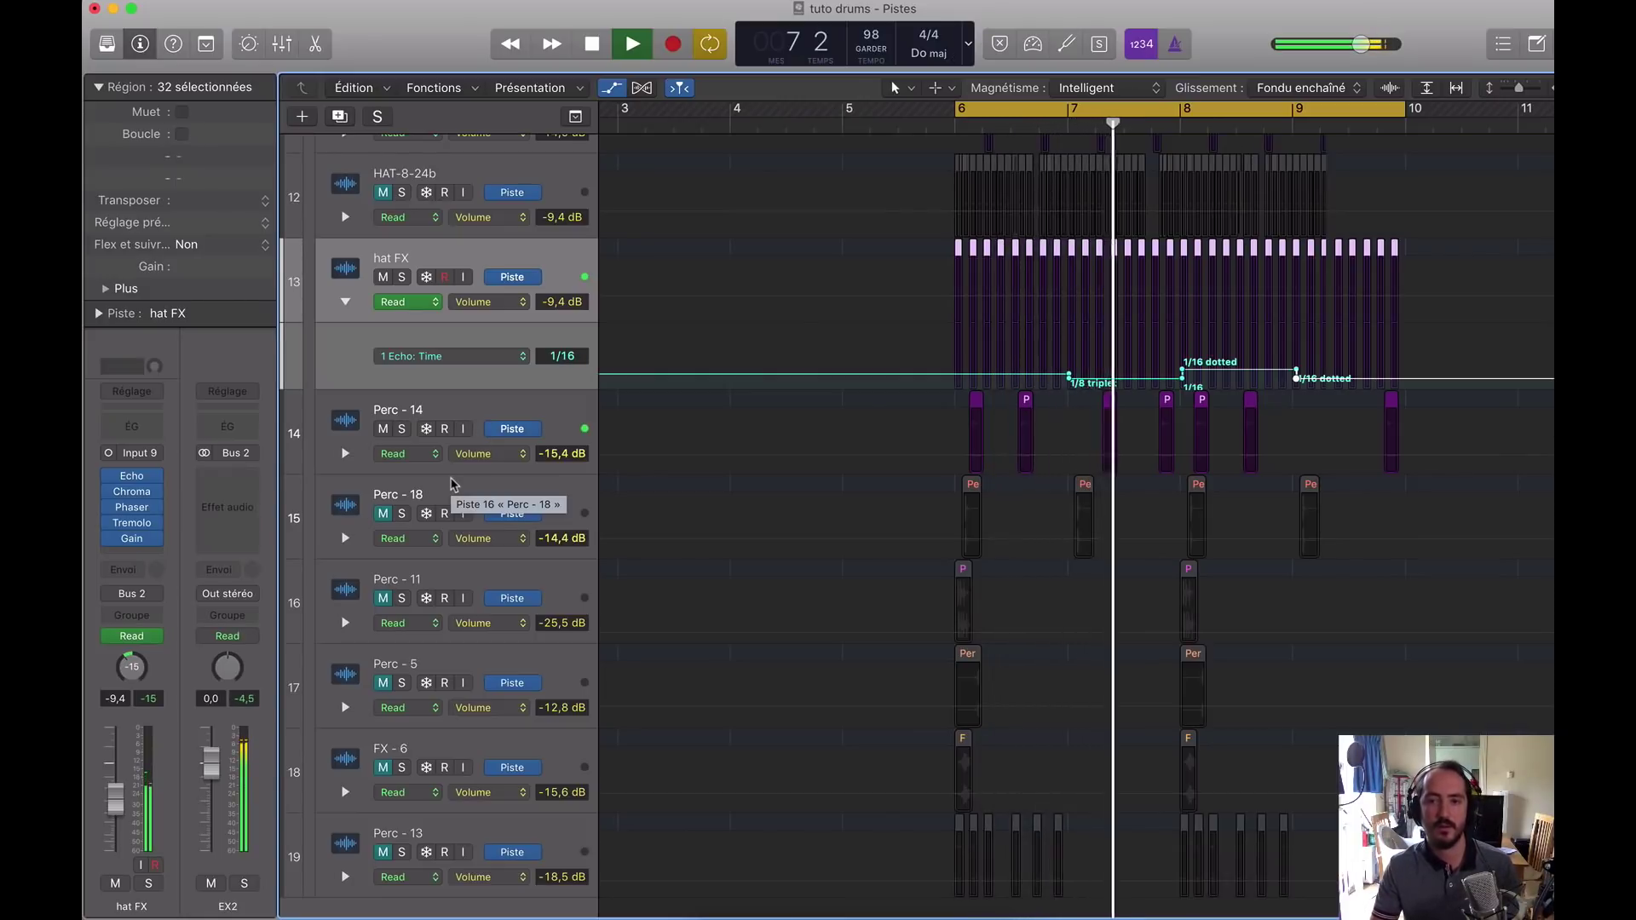
pyautogui.press('space')
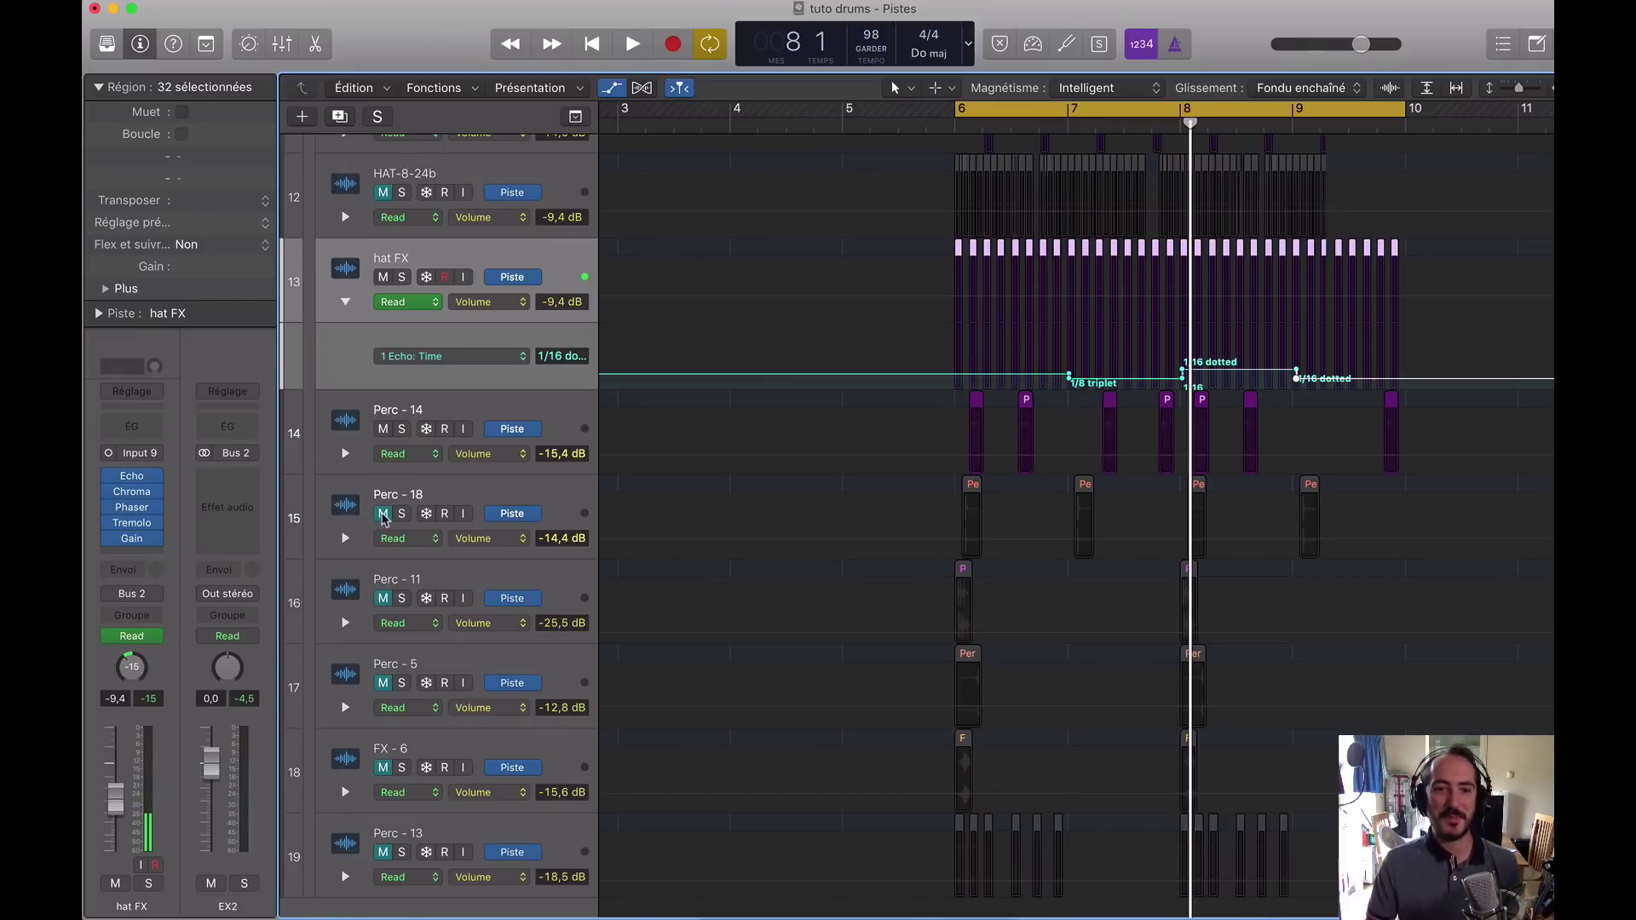
pyautogui.click(383, 513)
pyautogui.press('space')
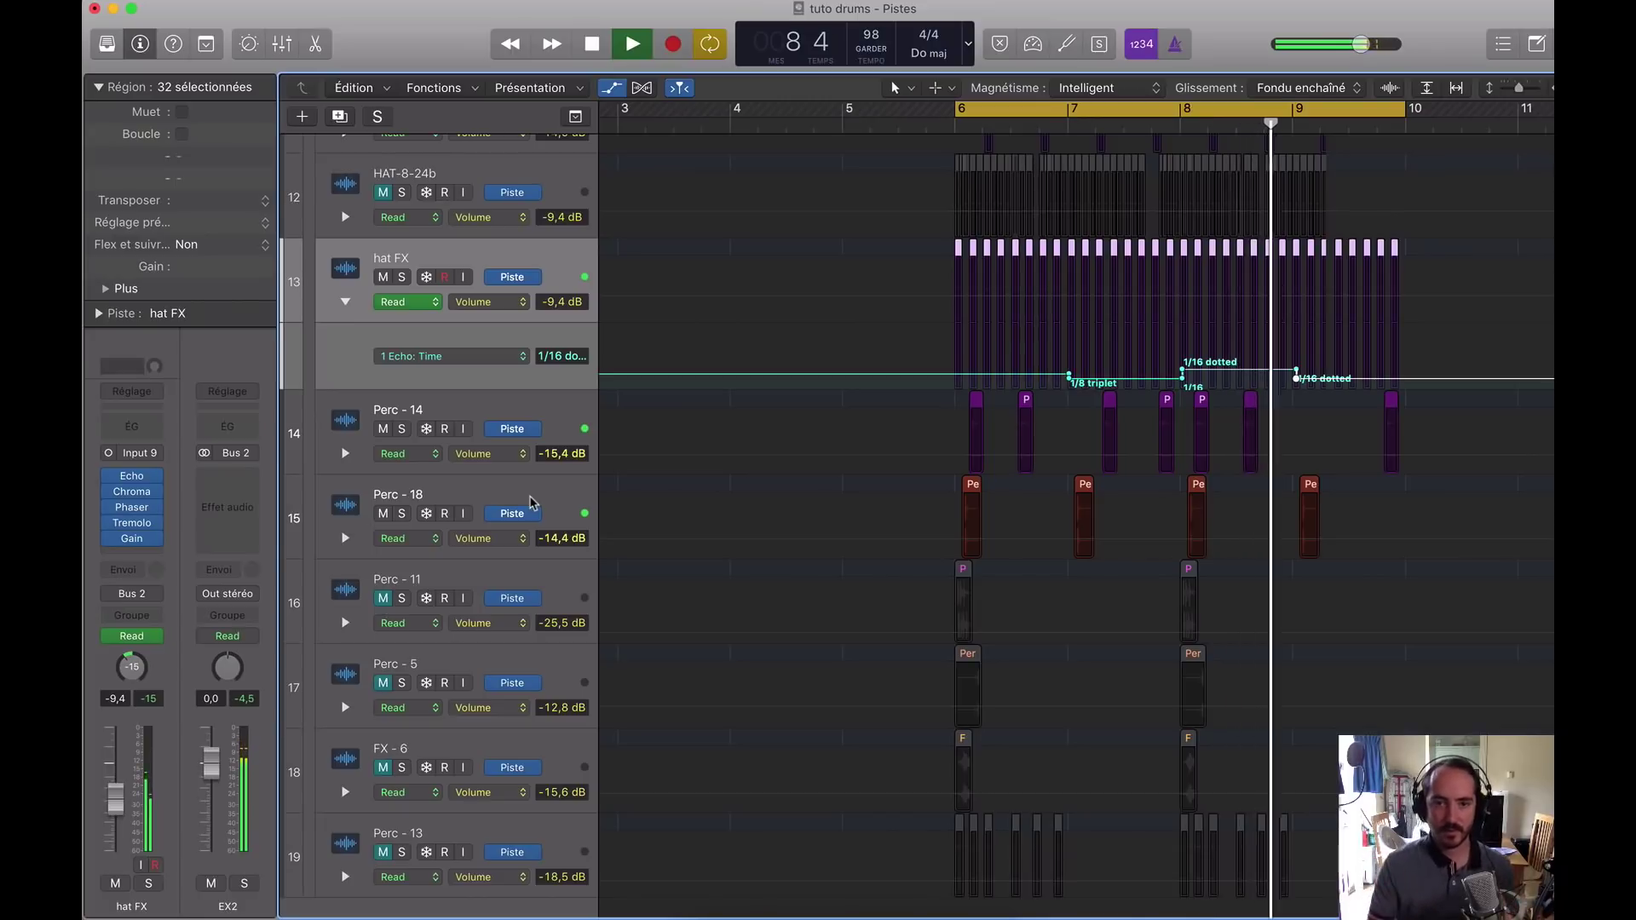
pyautogui.press('space')
# Step: Select Perc - 14 and Perc - 18 together and lower their volume, bringing Perc - 18 to -19.5 dB
pyautogui.click(558, 502)
pyautogui.keyDown('shift'); pyautogui.click(549, 464); pyautogui.keyUp('shift')
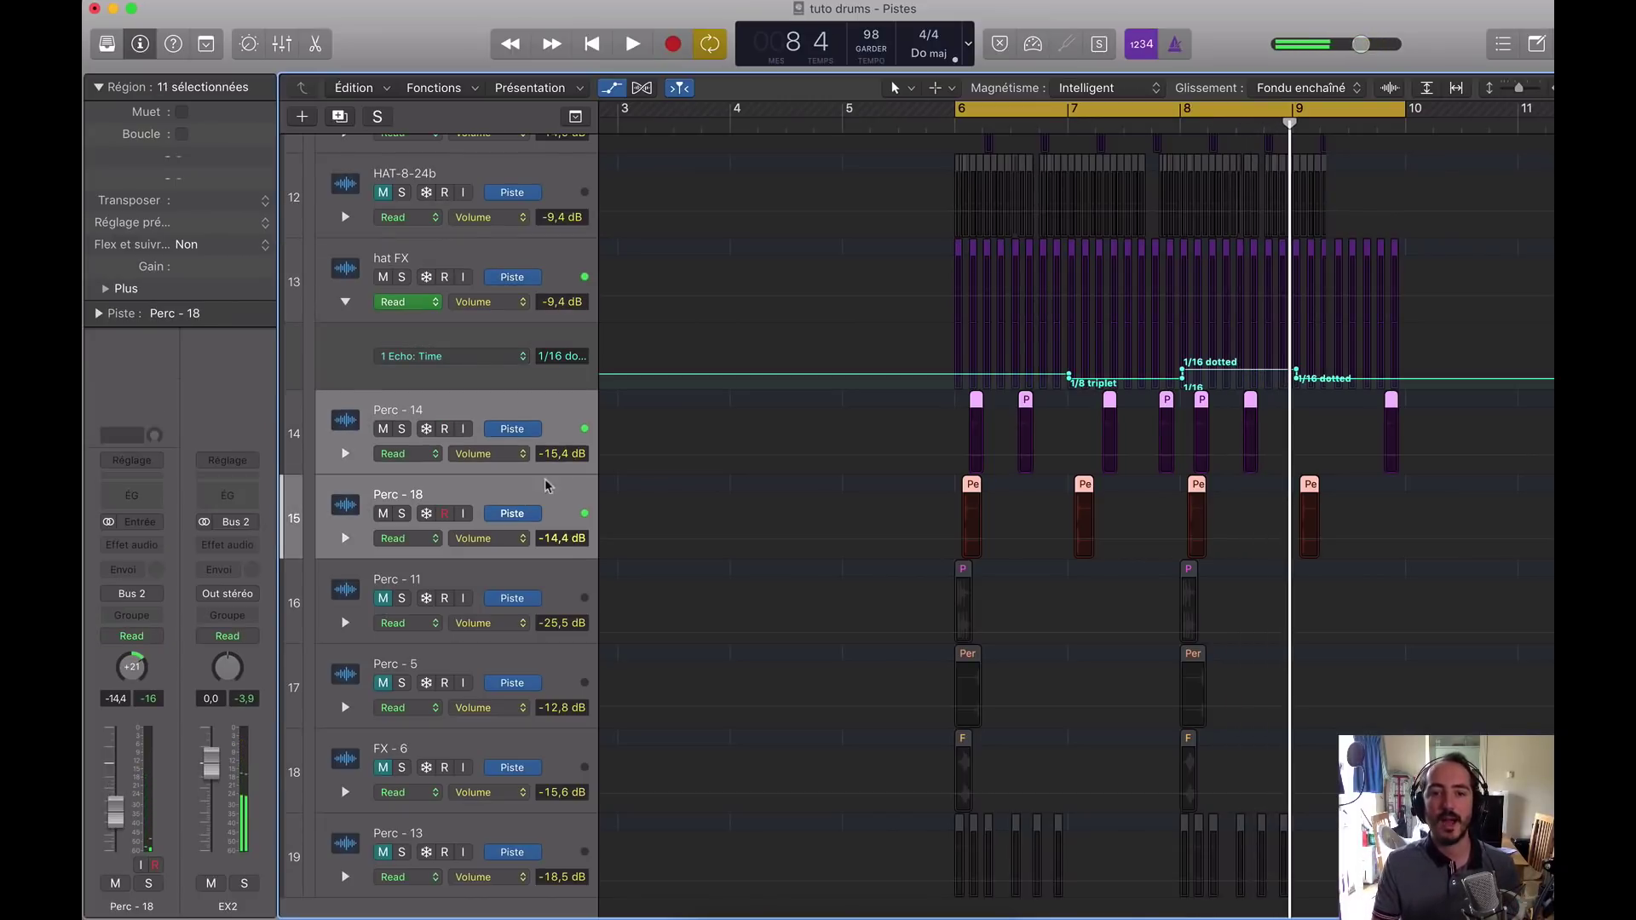
pyautogui.moveTo(563, 453); pyautogui.dragTo(564, 502)
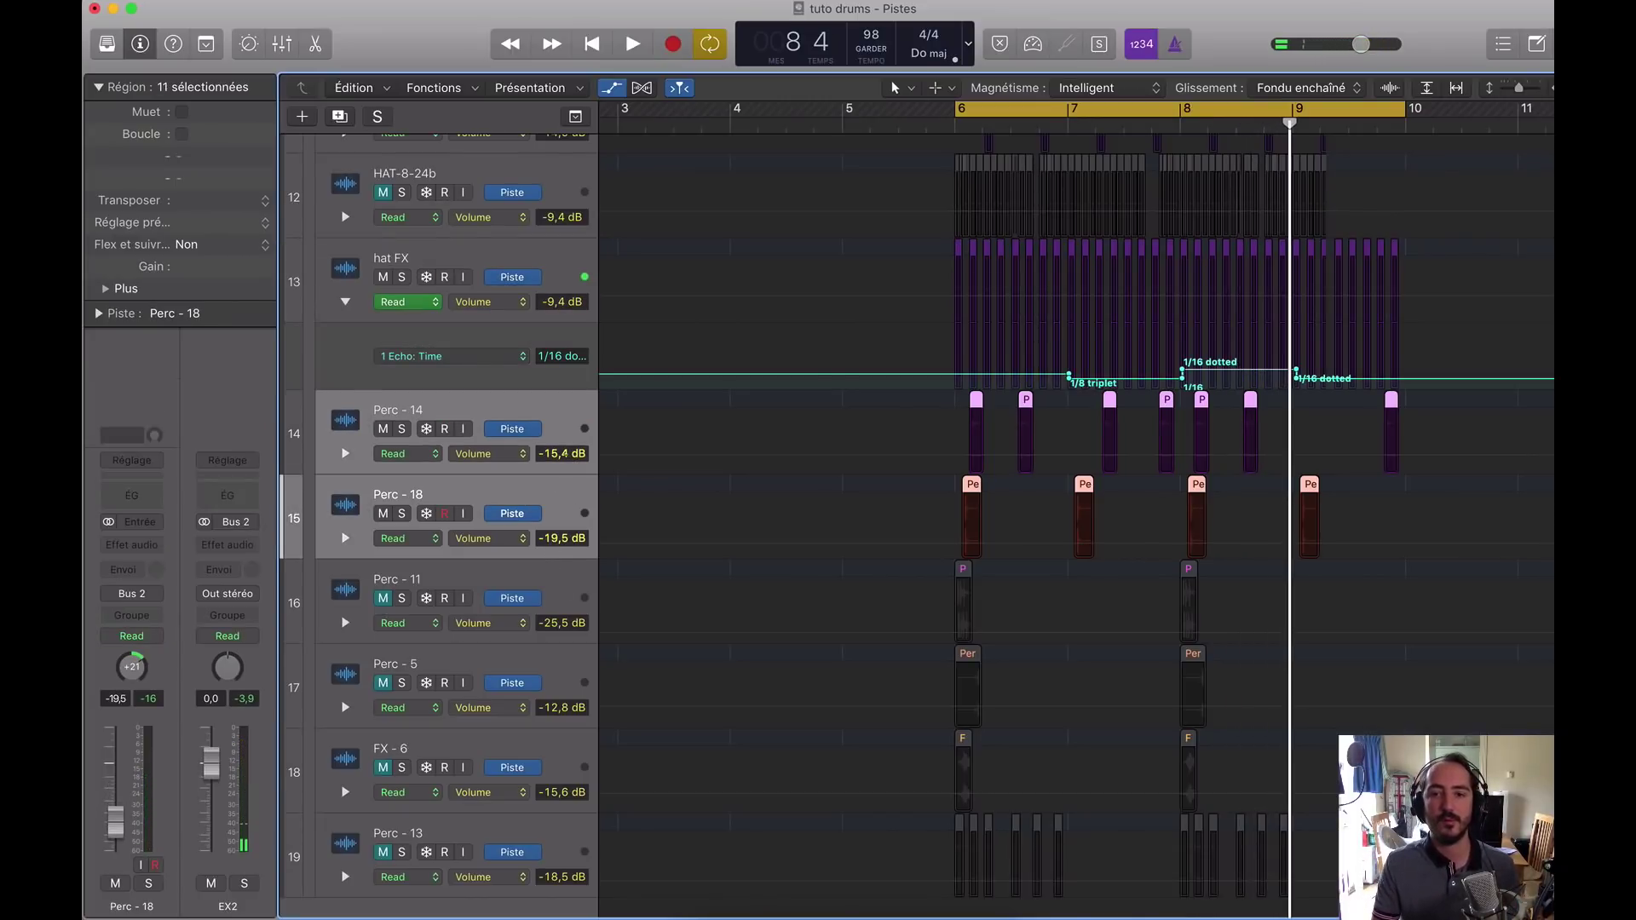
# Step: Pan Perc - 14 and Perc - 18 to opposite sides, with Perc - 18 at +63, and lower Perc - 14 to -29.8 dB during playback
pyautogui.click(569, 447)
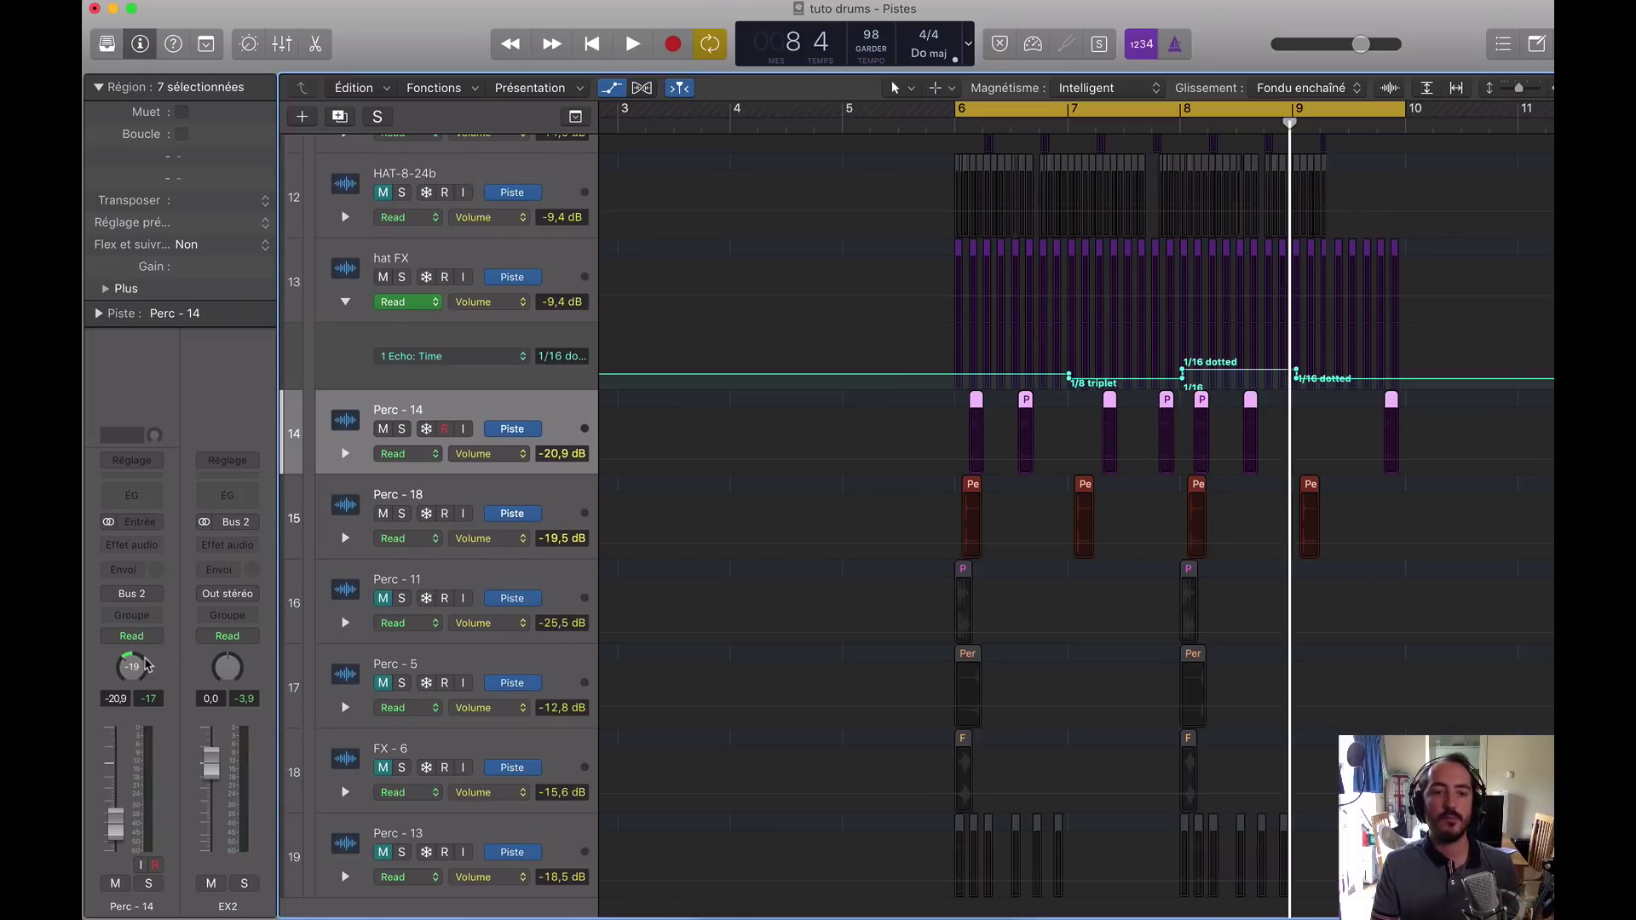
pyautogui.click(562, 508)
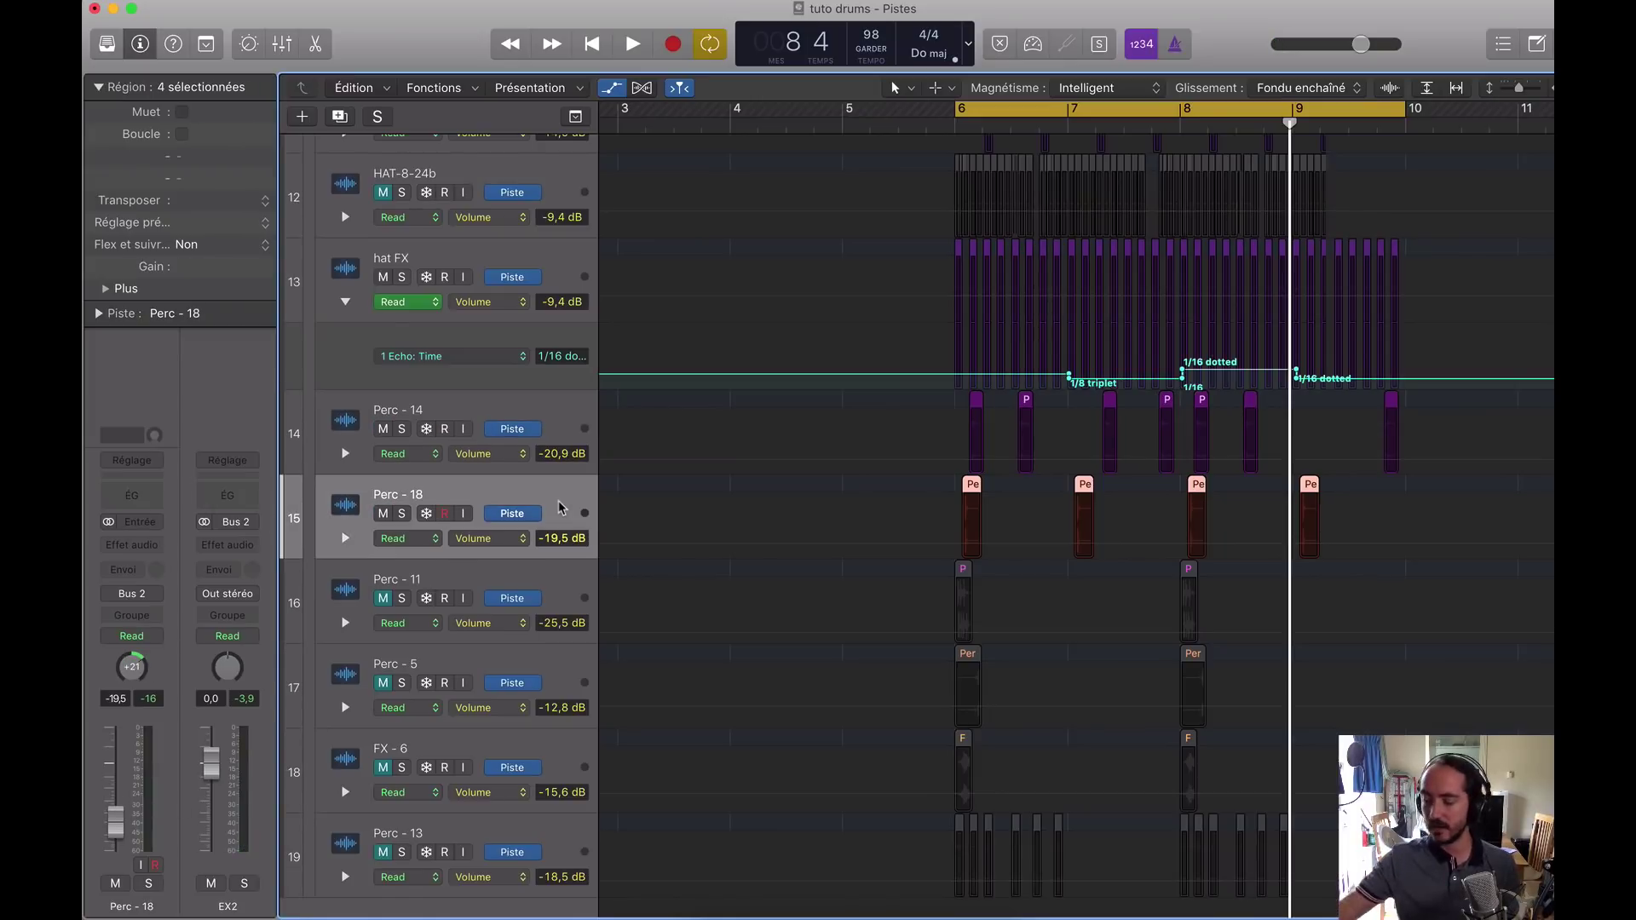
pyautogui.press('space')
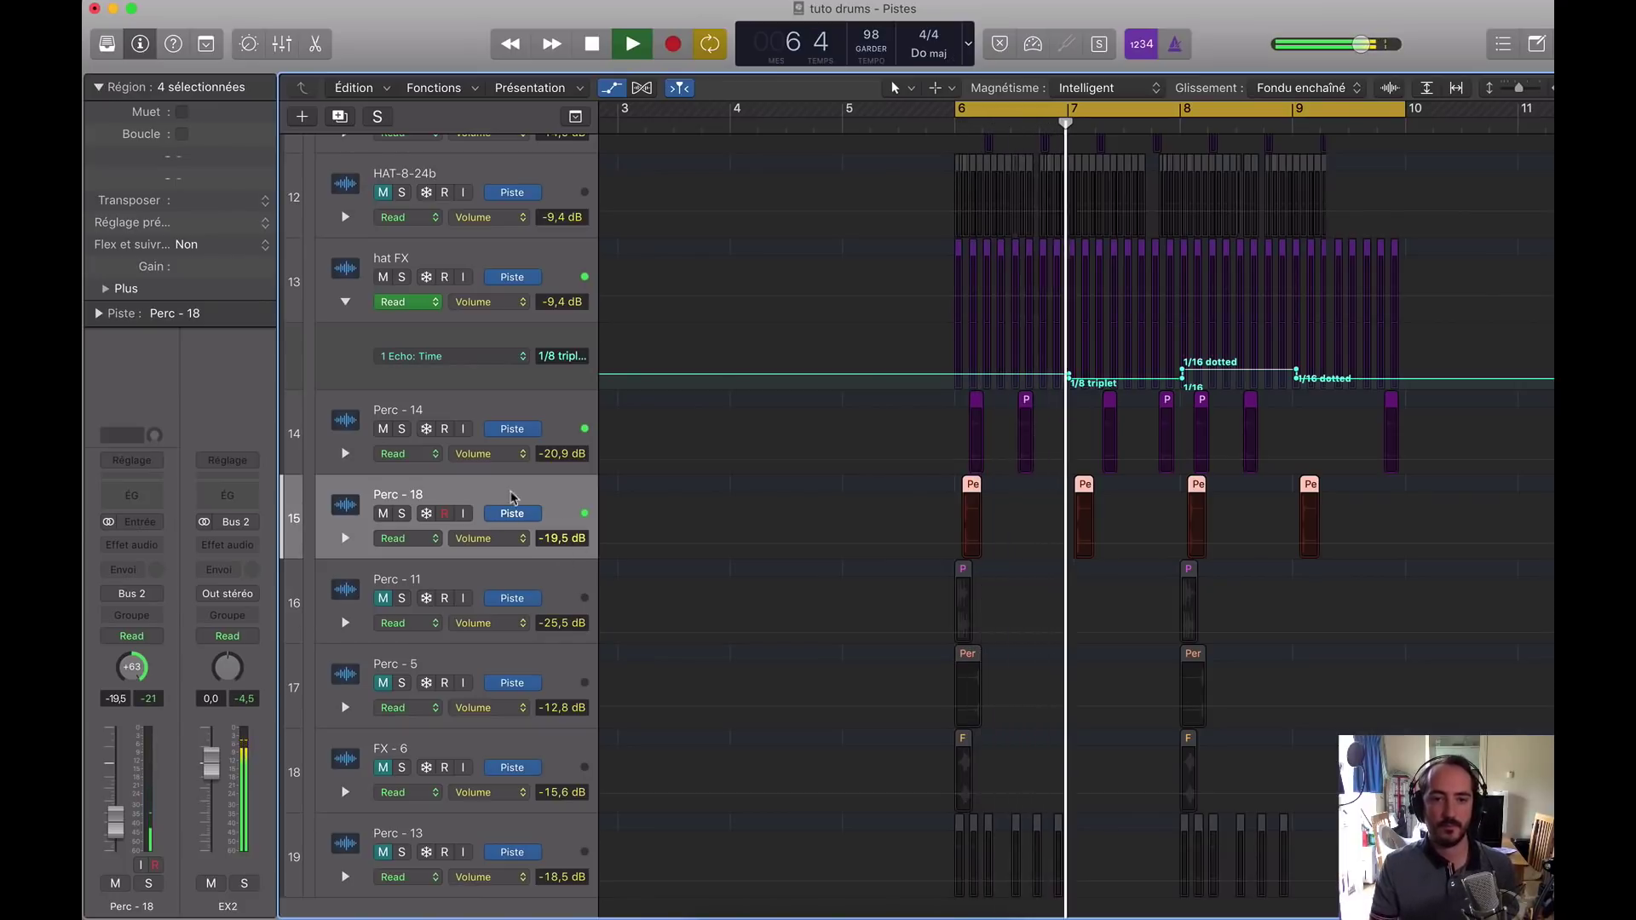
pyautogui.moveTo(554, 465); pyautogui.dragTo(550, 498)
# Step: Unmute Perc - 11, lower its volume to -33.3 dB by ear, and stop playback
pyautogui.click(382, 600)
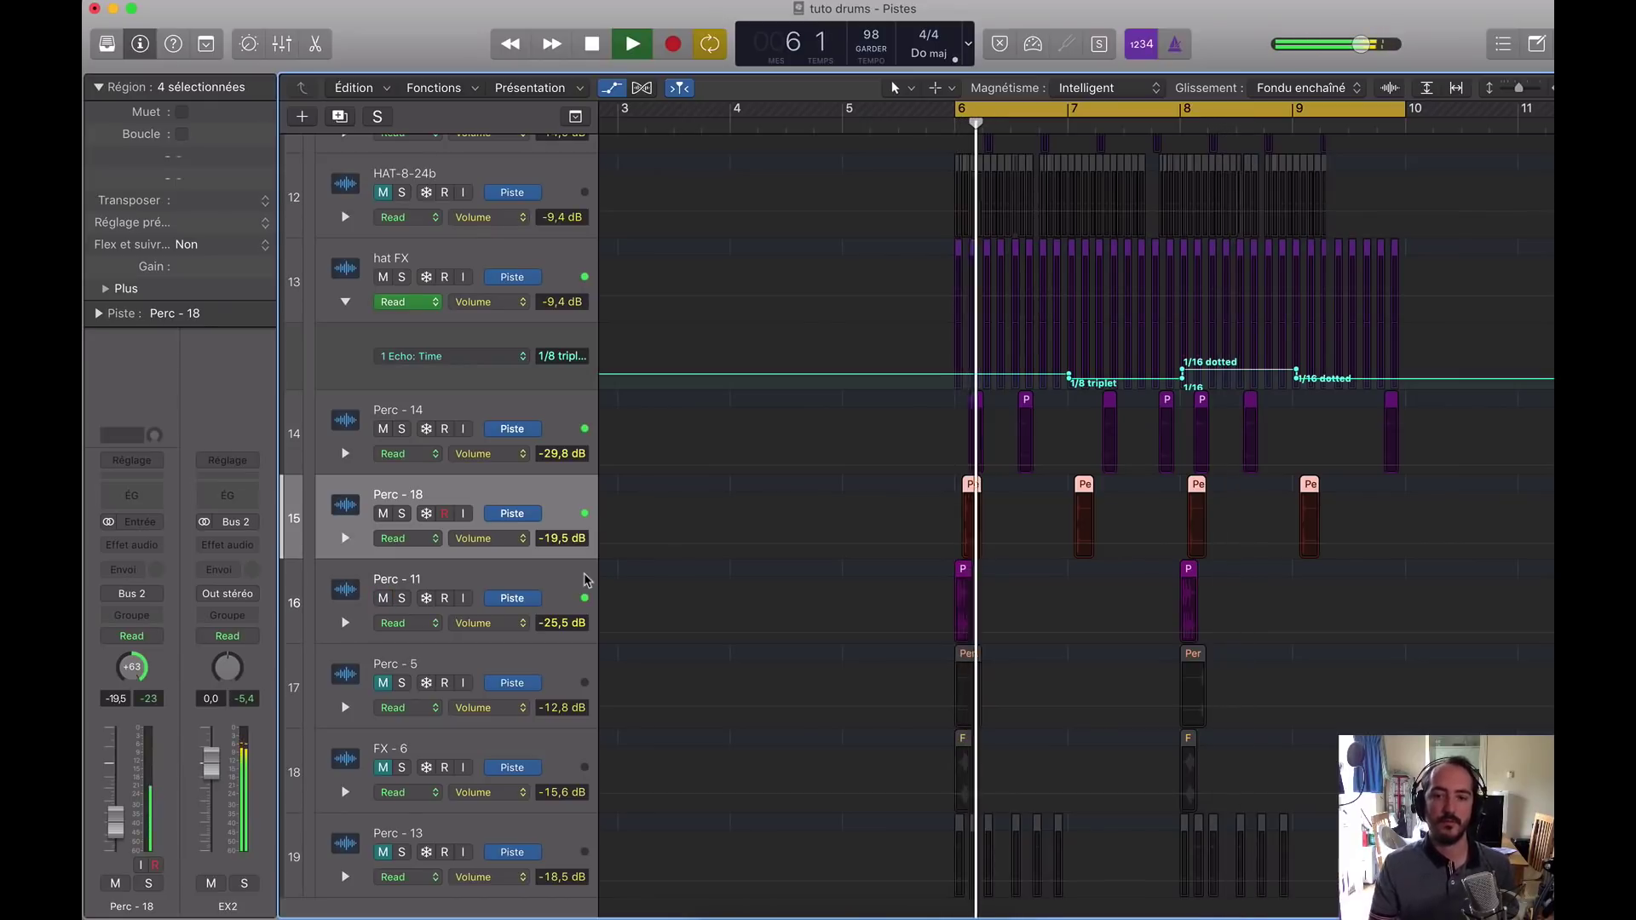
pyautogui.moveTo(569, 635); pyautogui.dragTo(571, 663)
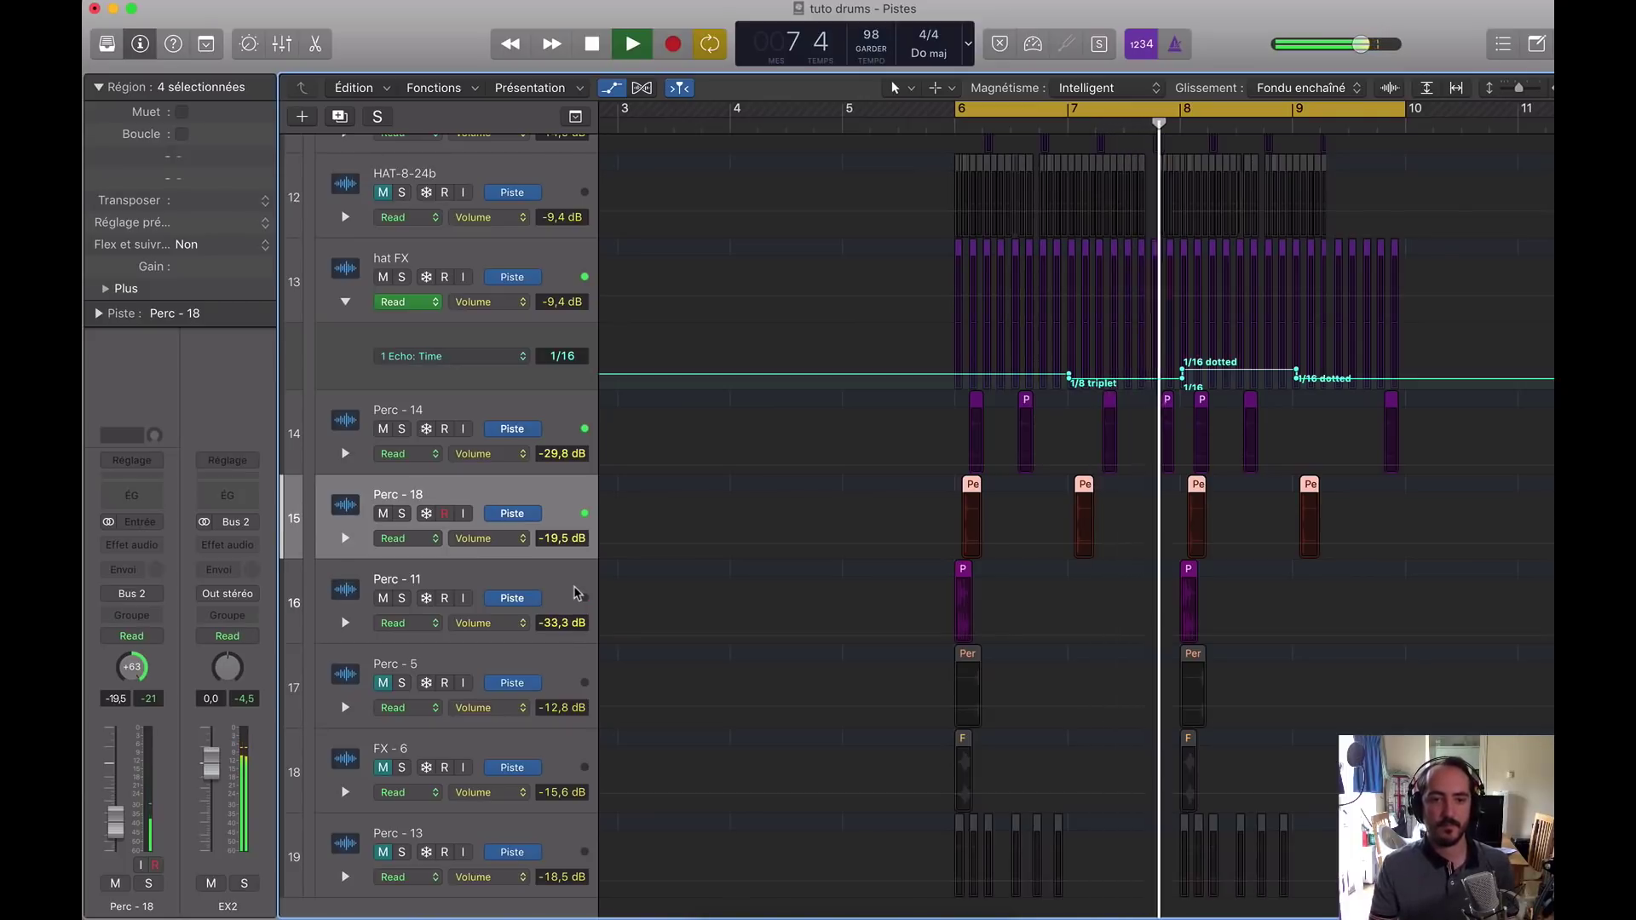
pyautogui.click(569, 628)
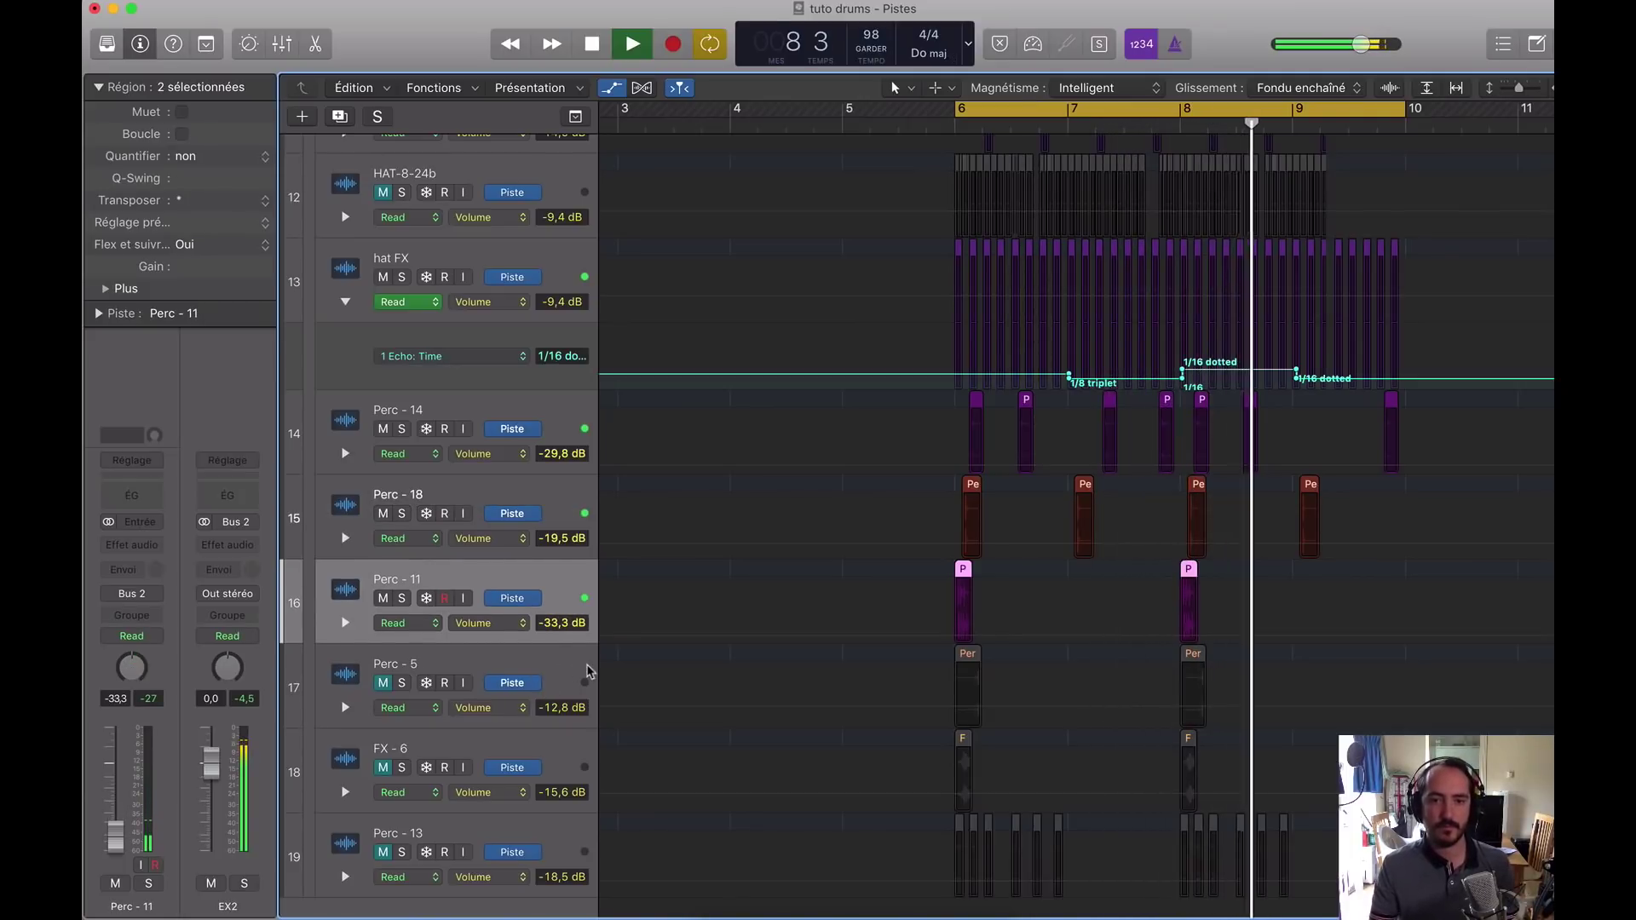
pyautogui.press('space')
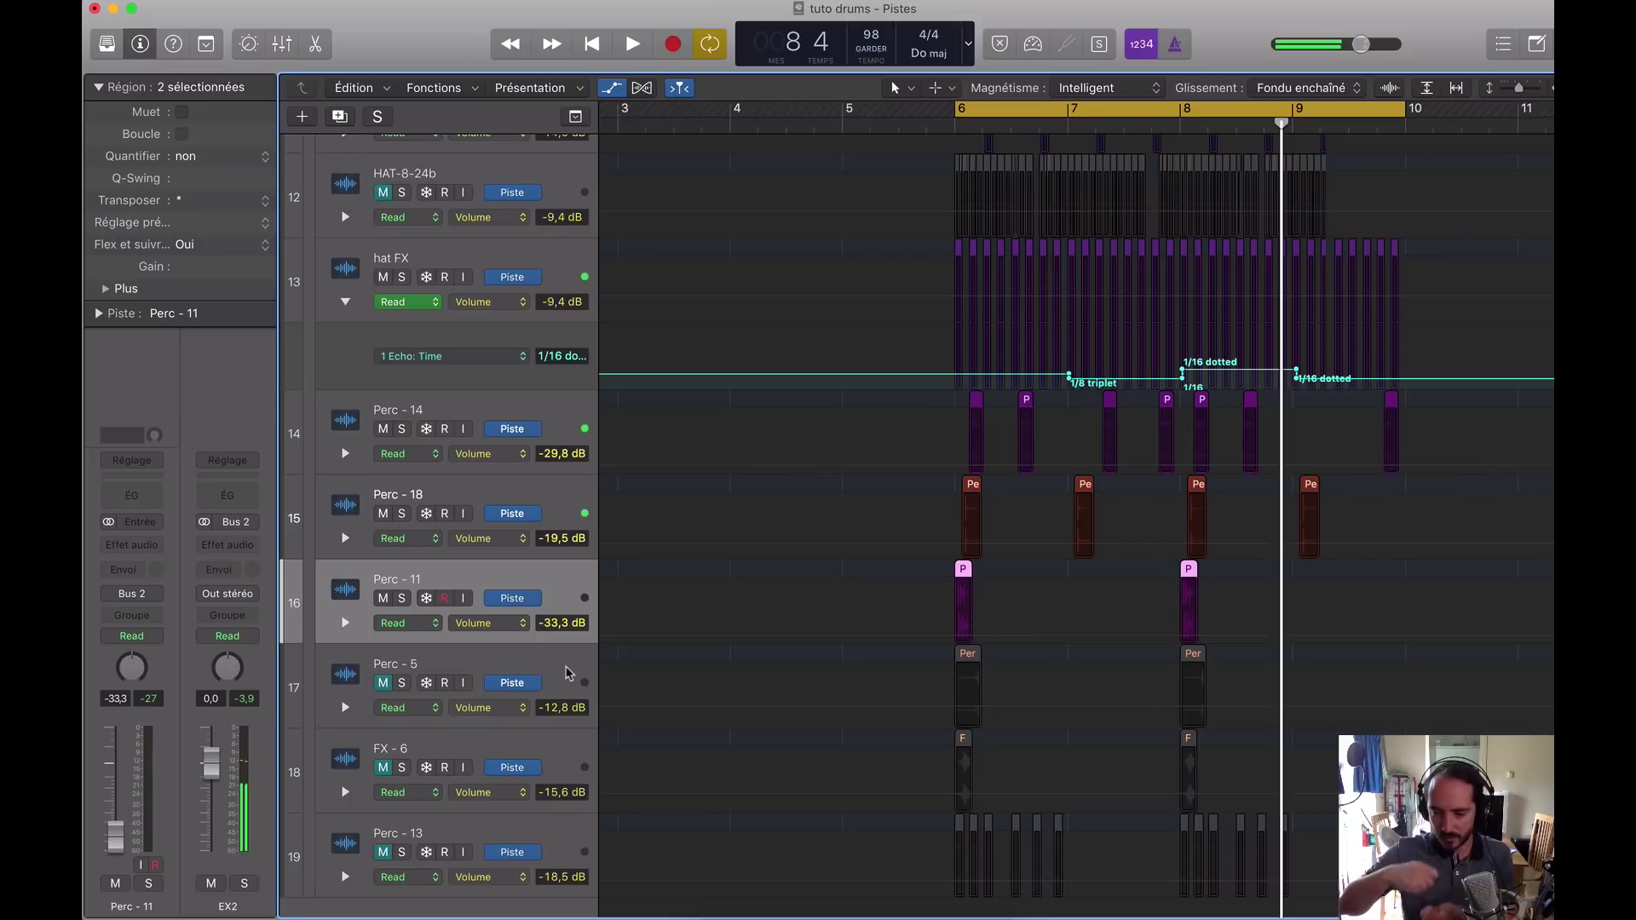
# Step: Unmute Perc - 5 and listen to it in the full loop and in solo
pyautogui.click(383, 683)
pyautogui.press('space')
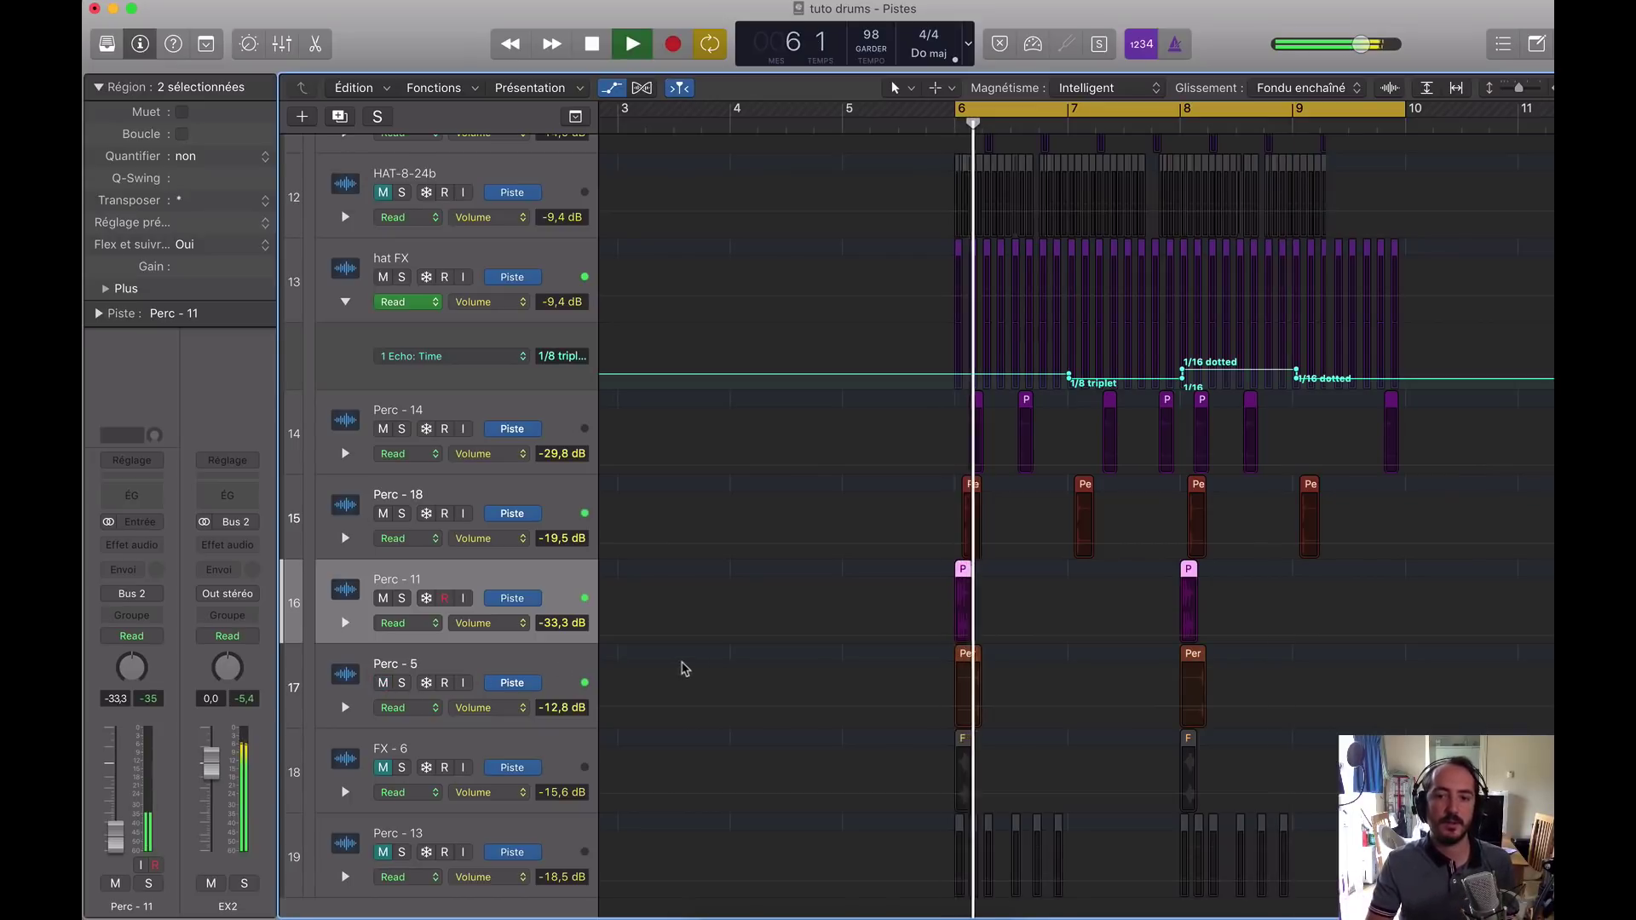
pyautogui.press('space')
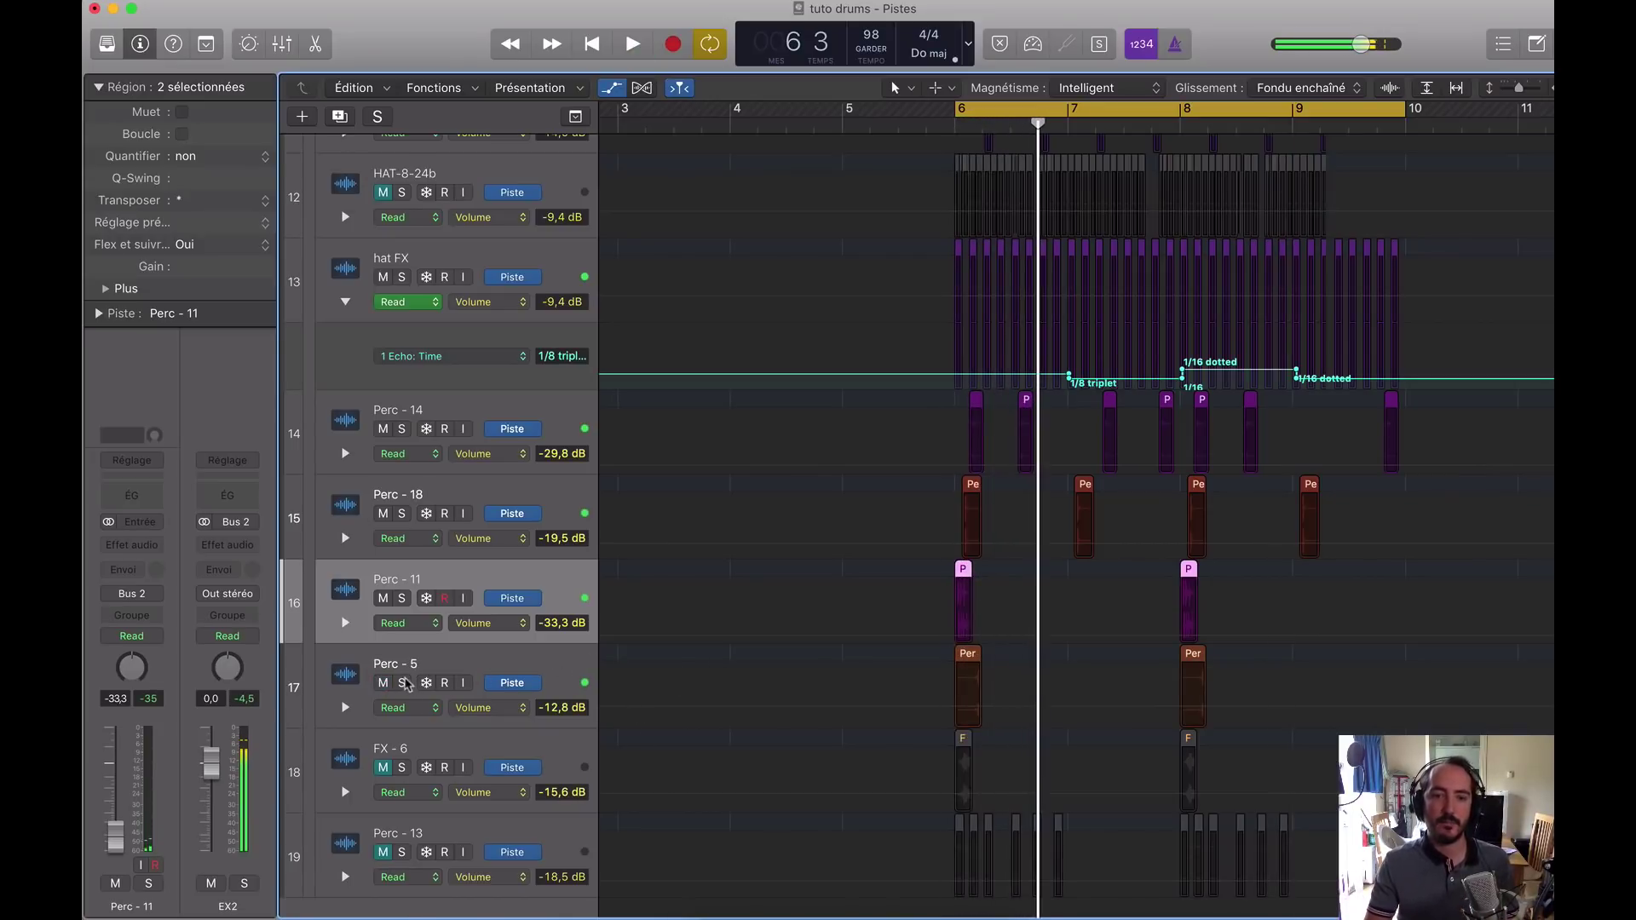
pyautogui.click(403, 682)
pyautogui.press('space')
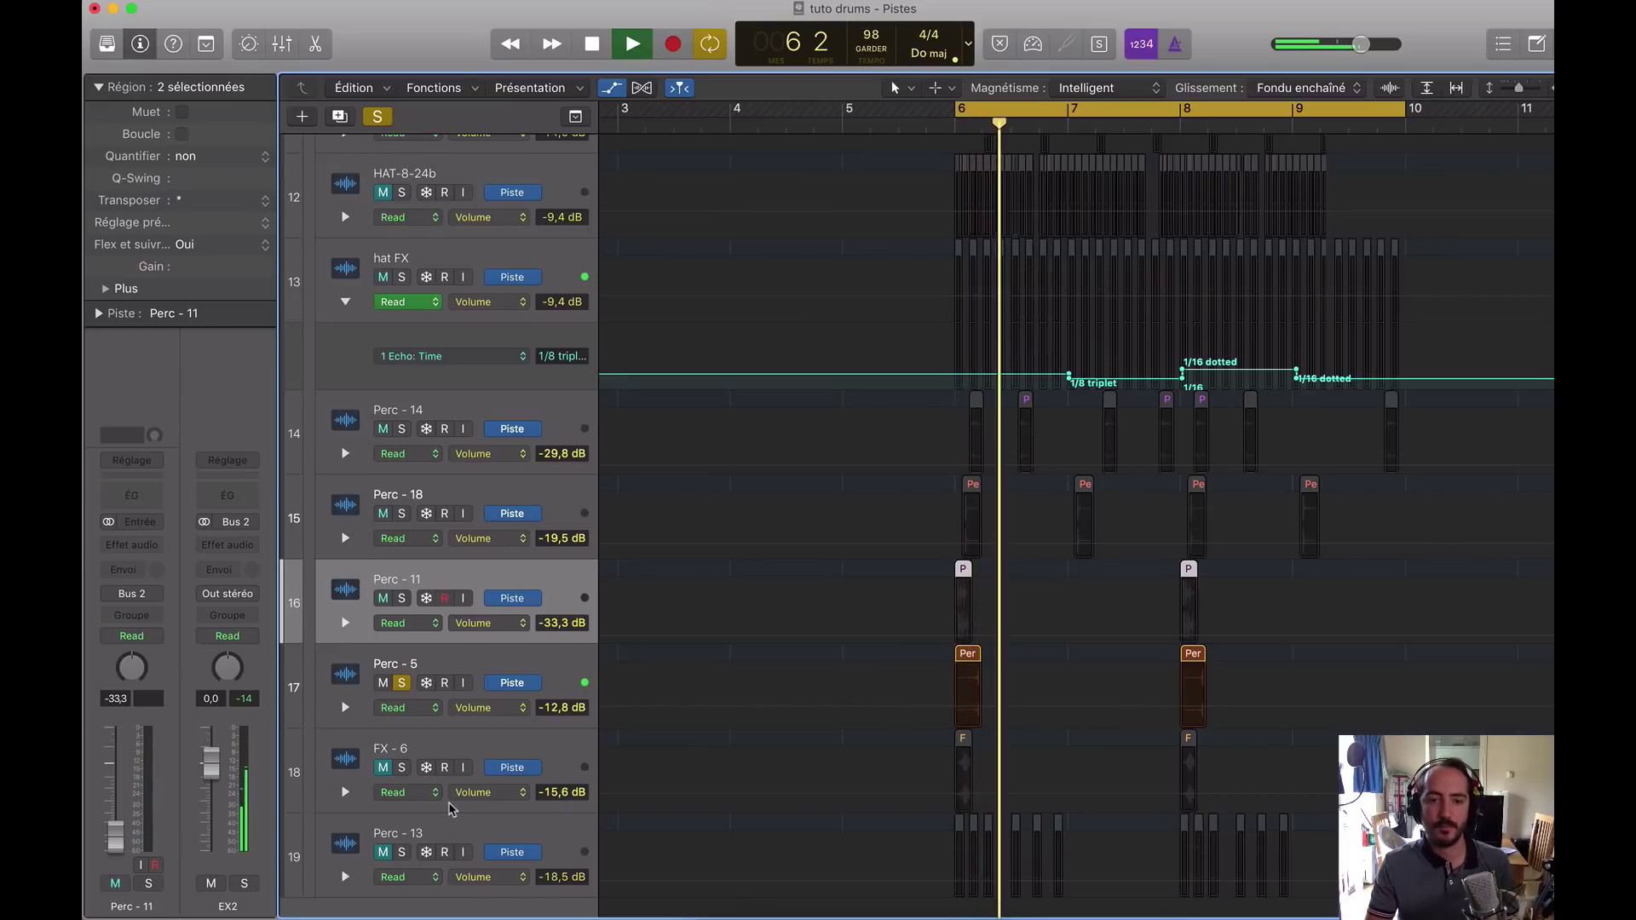
pyautogui.press('space')
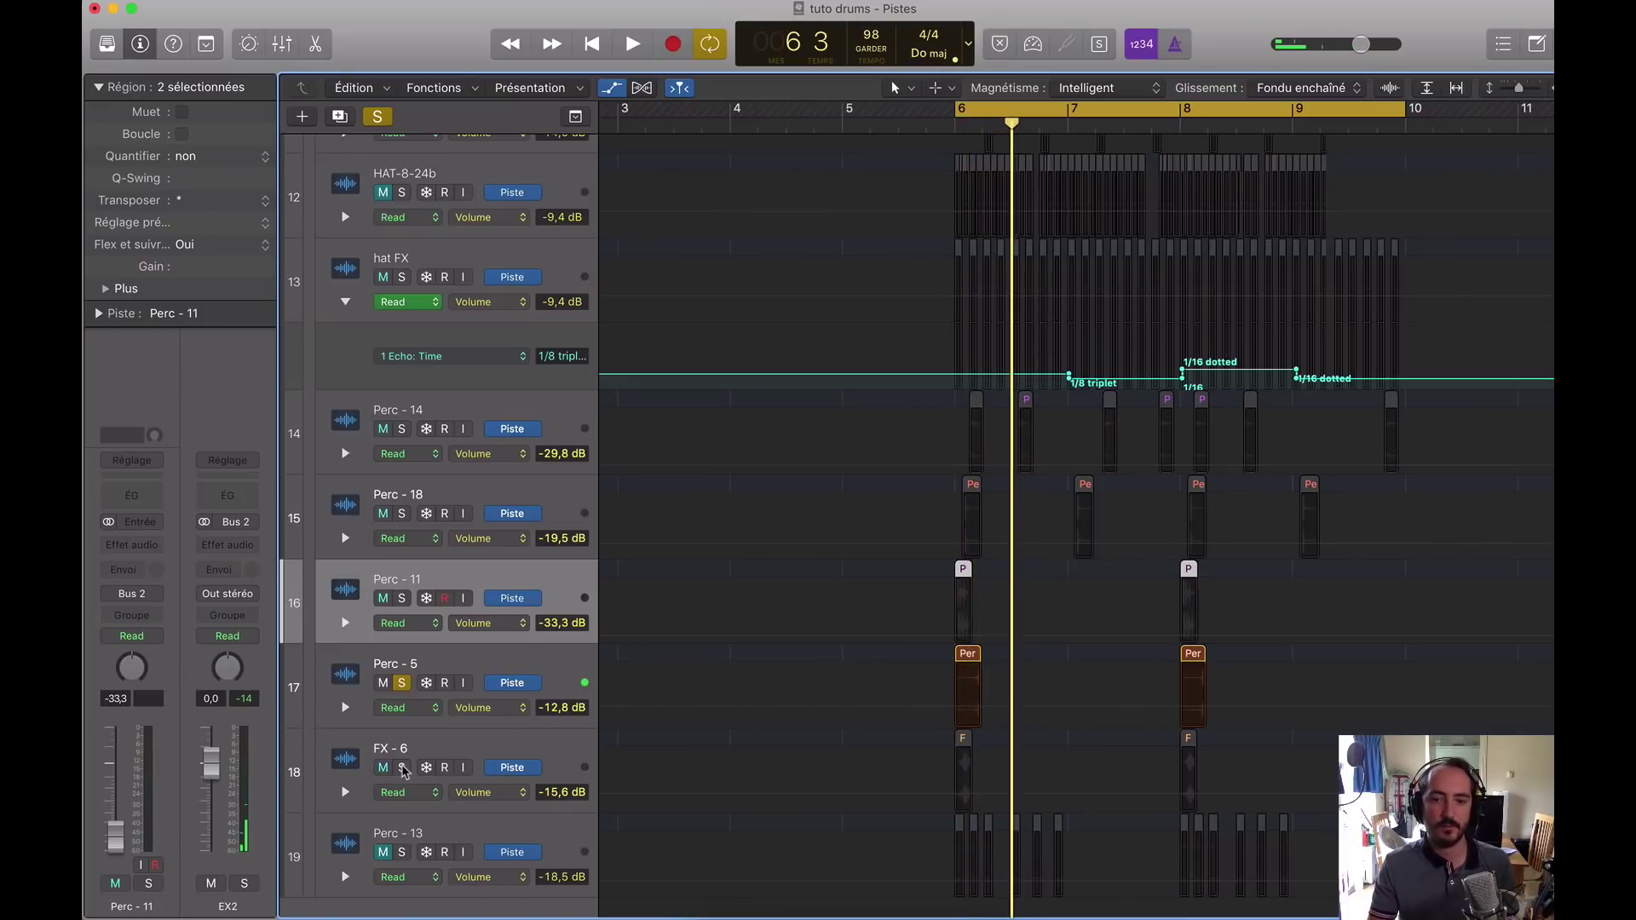
# Step: Bring in FX - 6 by soloing it together with Perc - 5, clear all solos, and replay the full loop
pyautogui.press('space')
pyautogui.click(403, 768)
pyautogui.press('space')
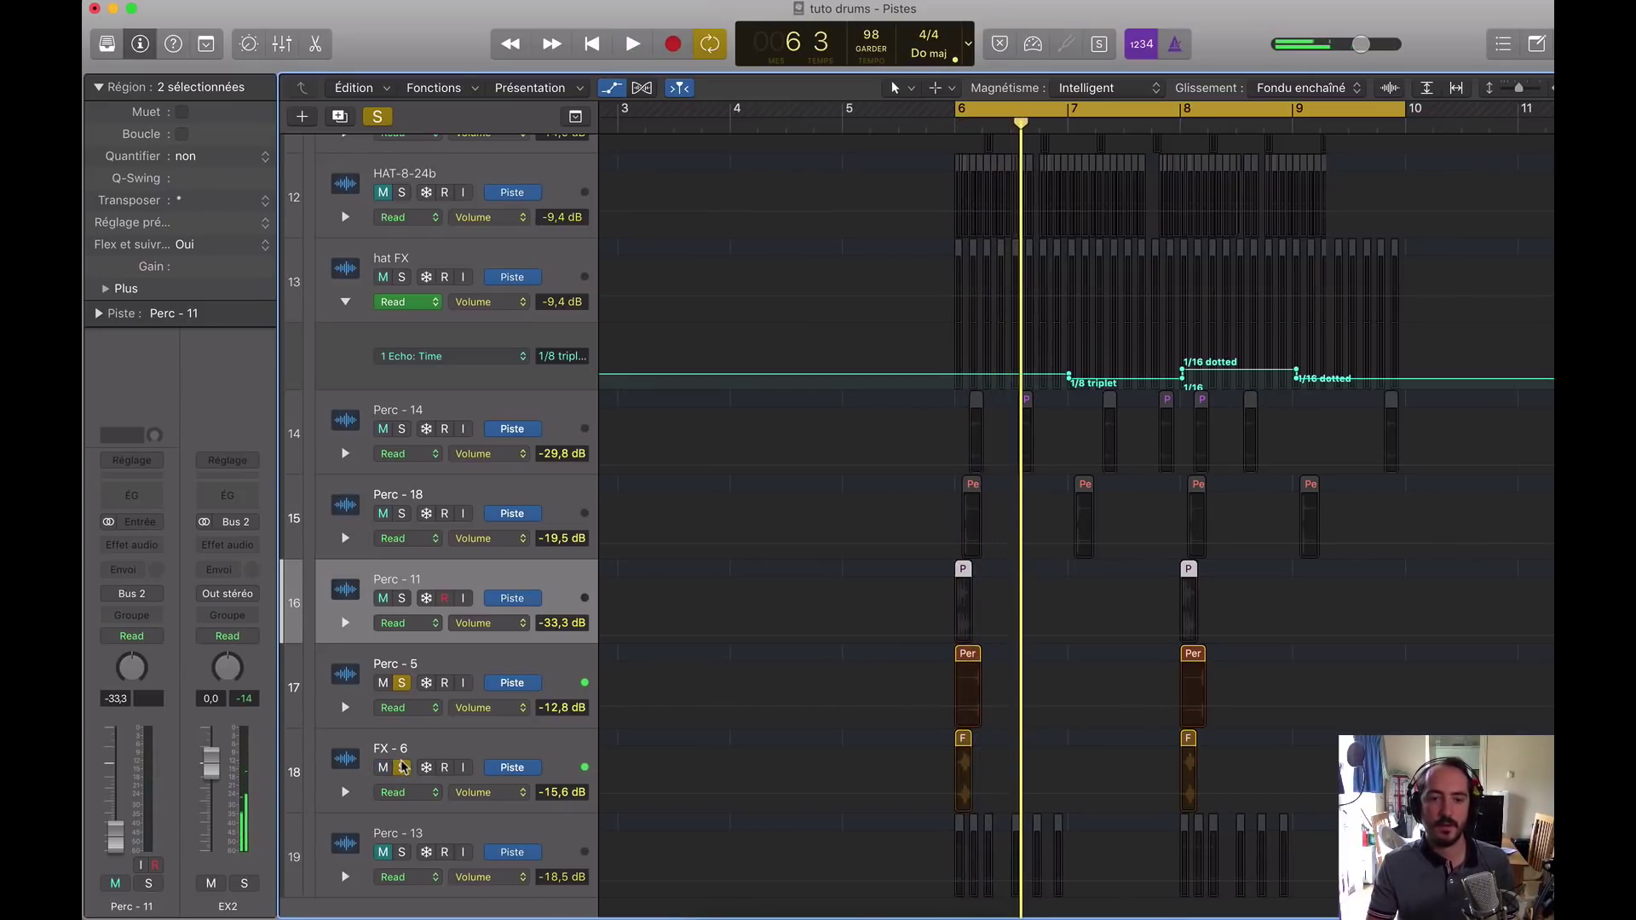
pyautogui.keyDown('alt'); pyautogui.click(403, 768); pyautogui.keyUp('alt')
pyautogui.press('space')
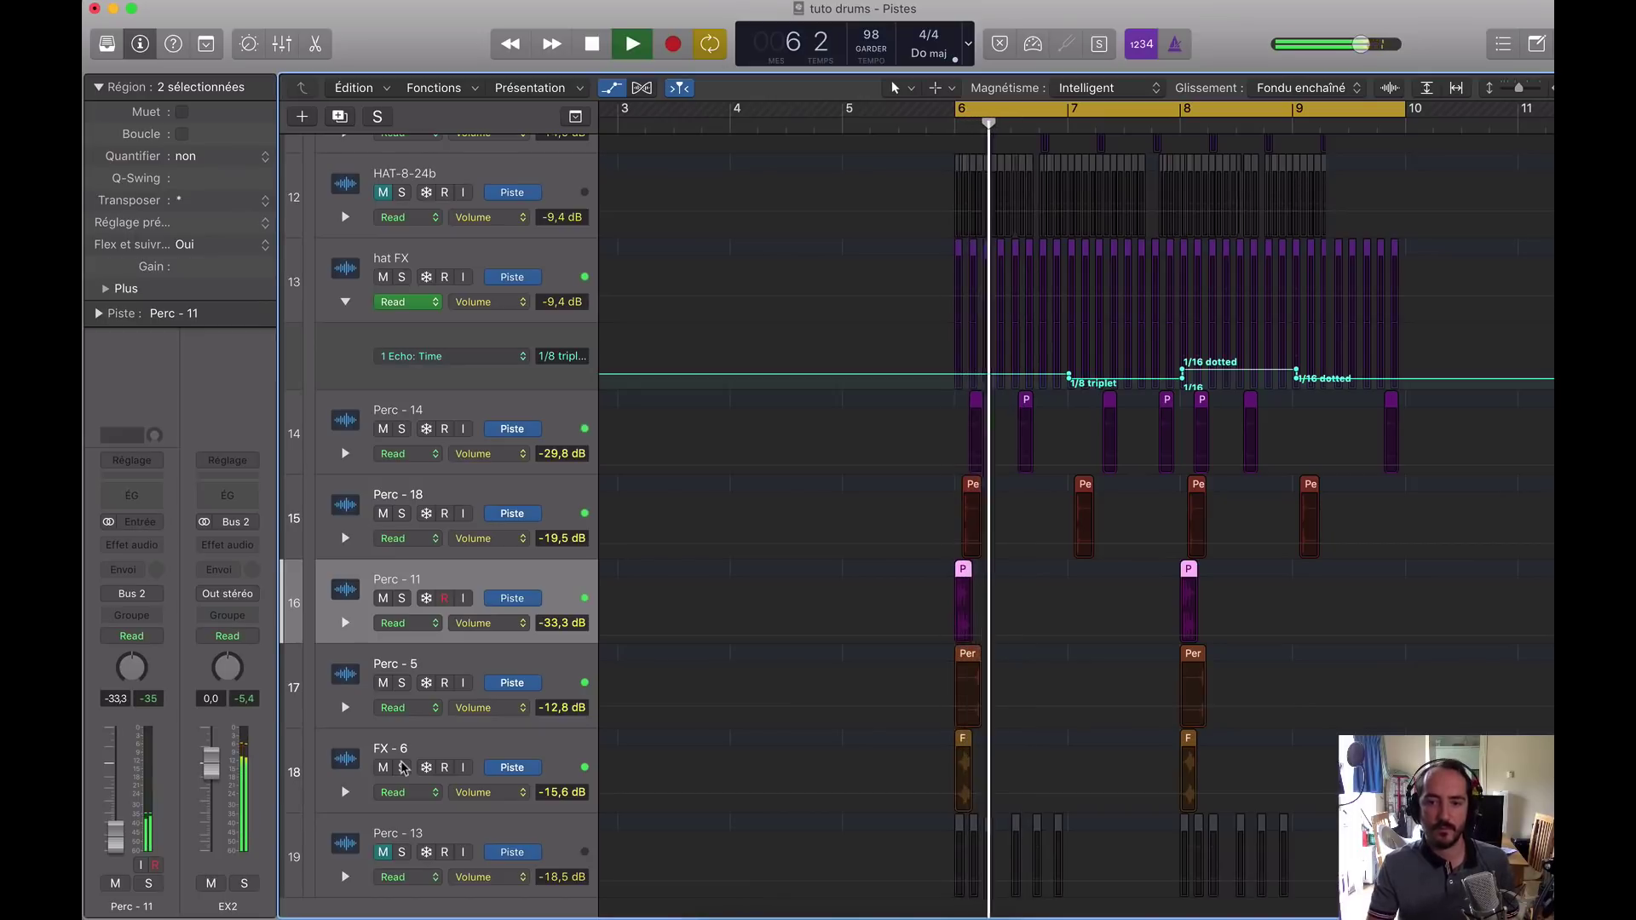
# Step: Check the panning of FX - 6 and Perc - 5, and set Perc - 14's pan to -38 and Perc - 18's to +37
pyautogui.click(585, 781)
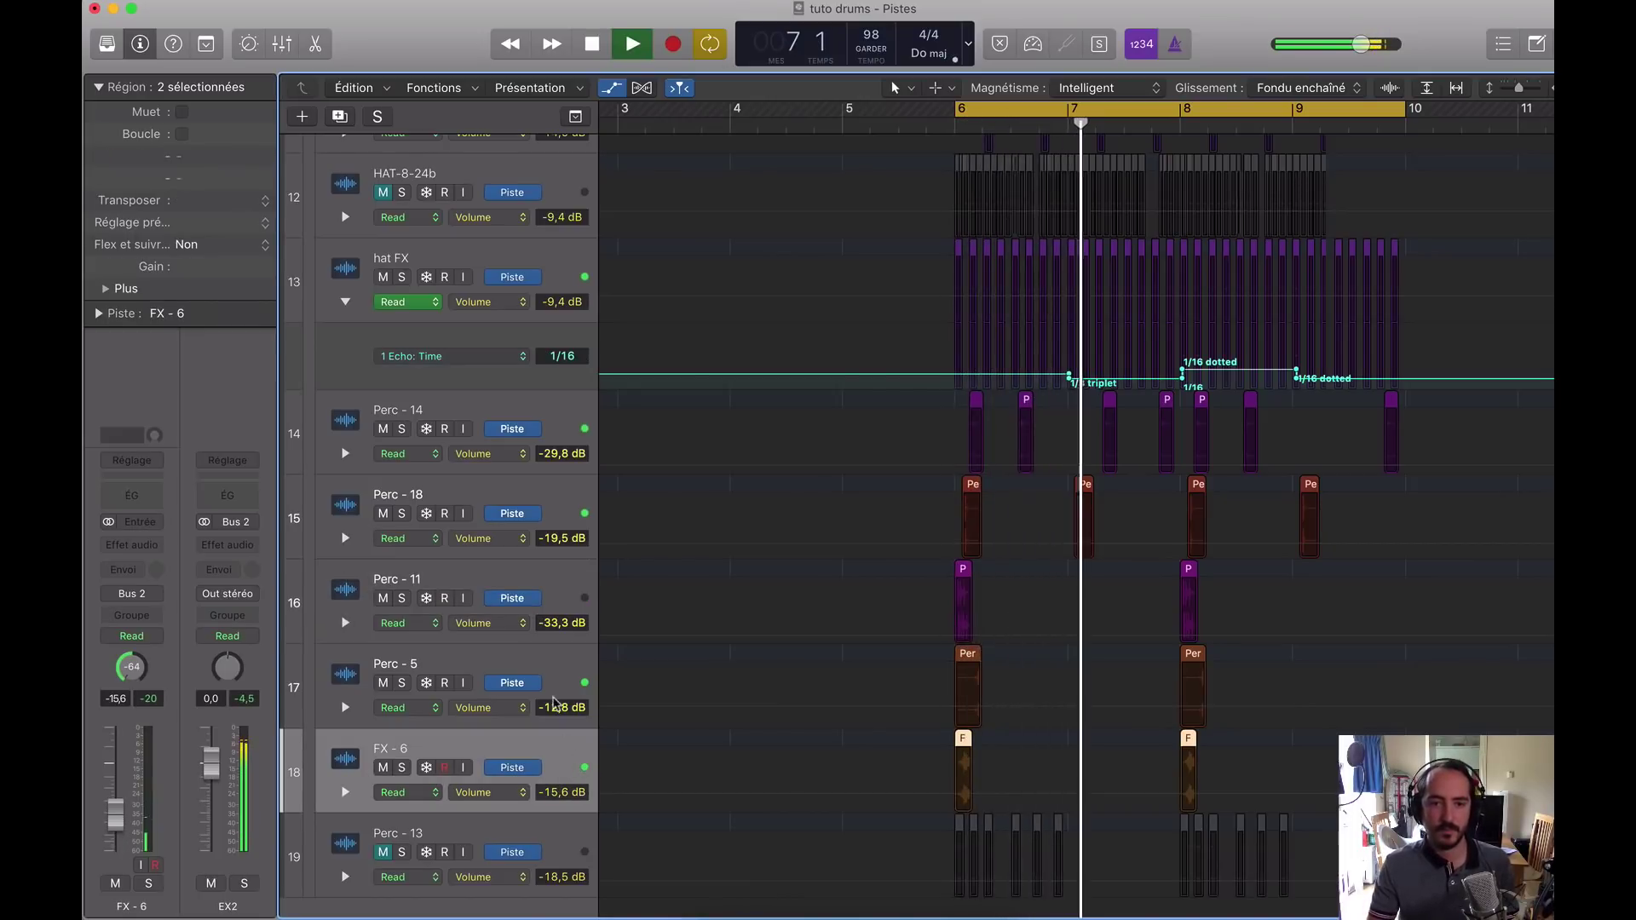
pyautogui.click(555, 703)
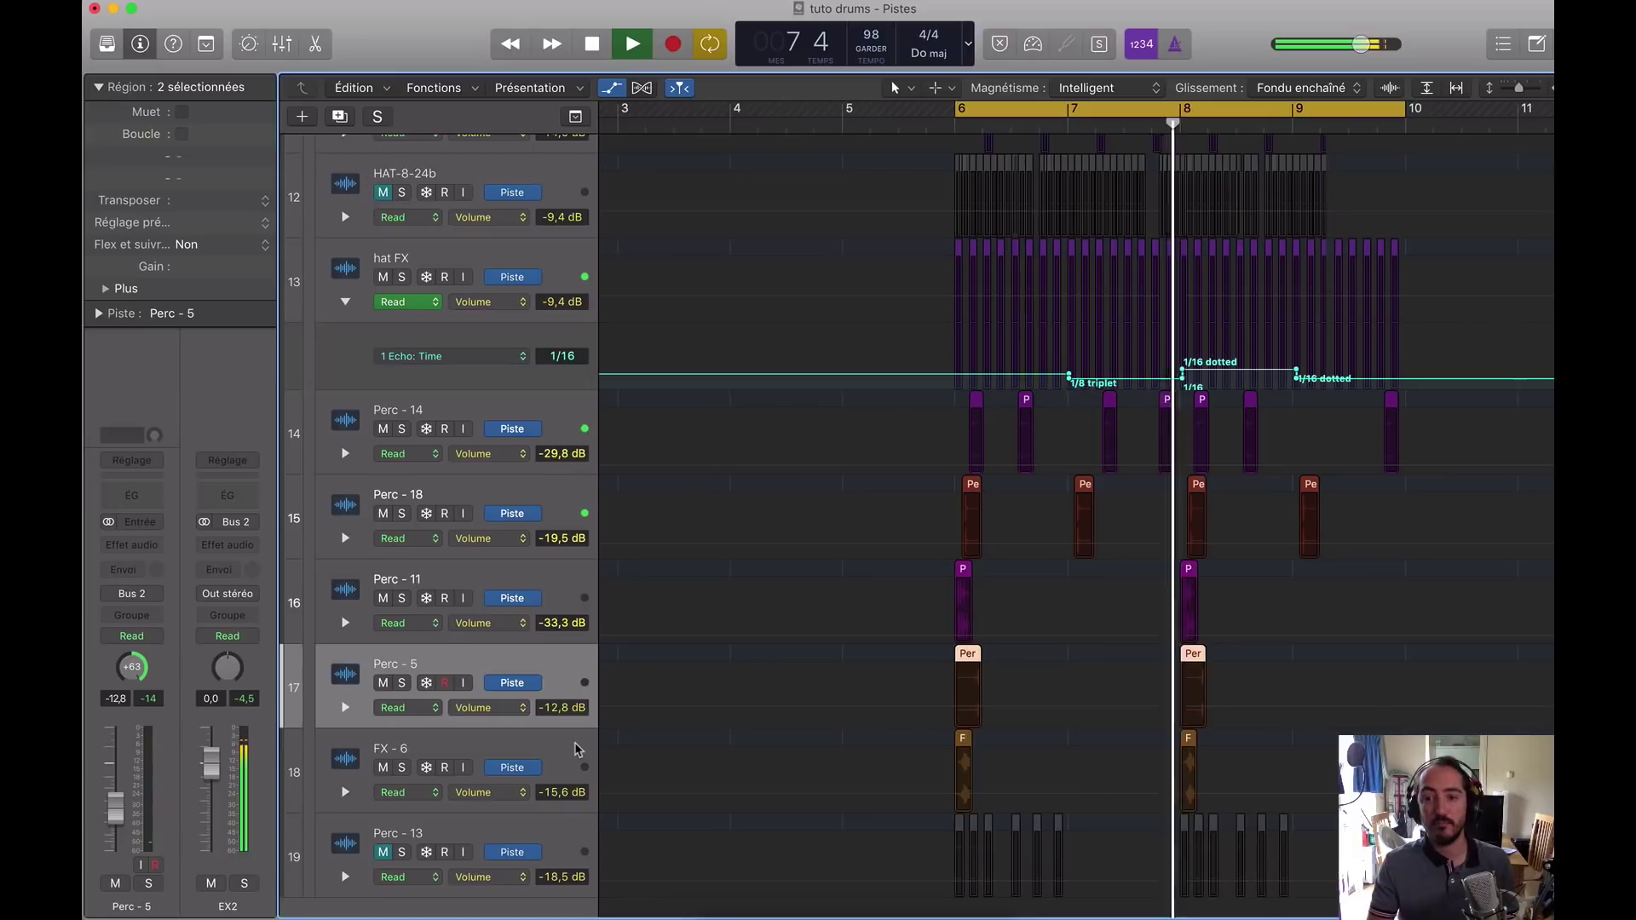
pyautogui.press('space')
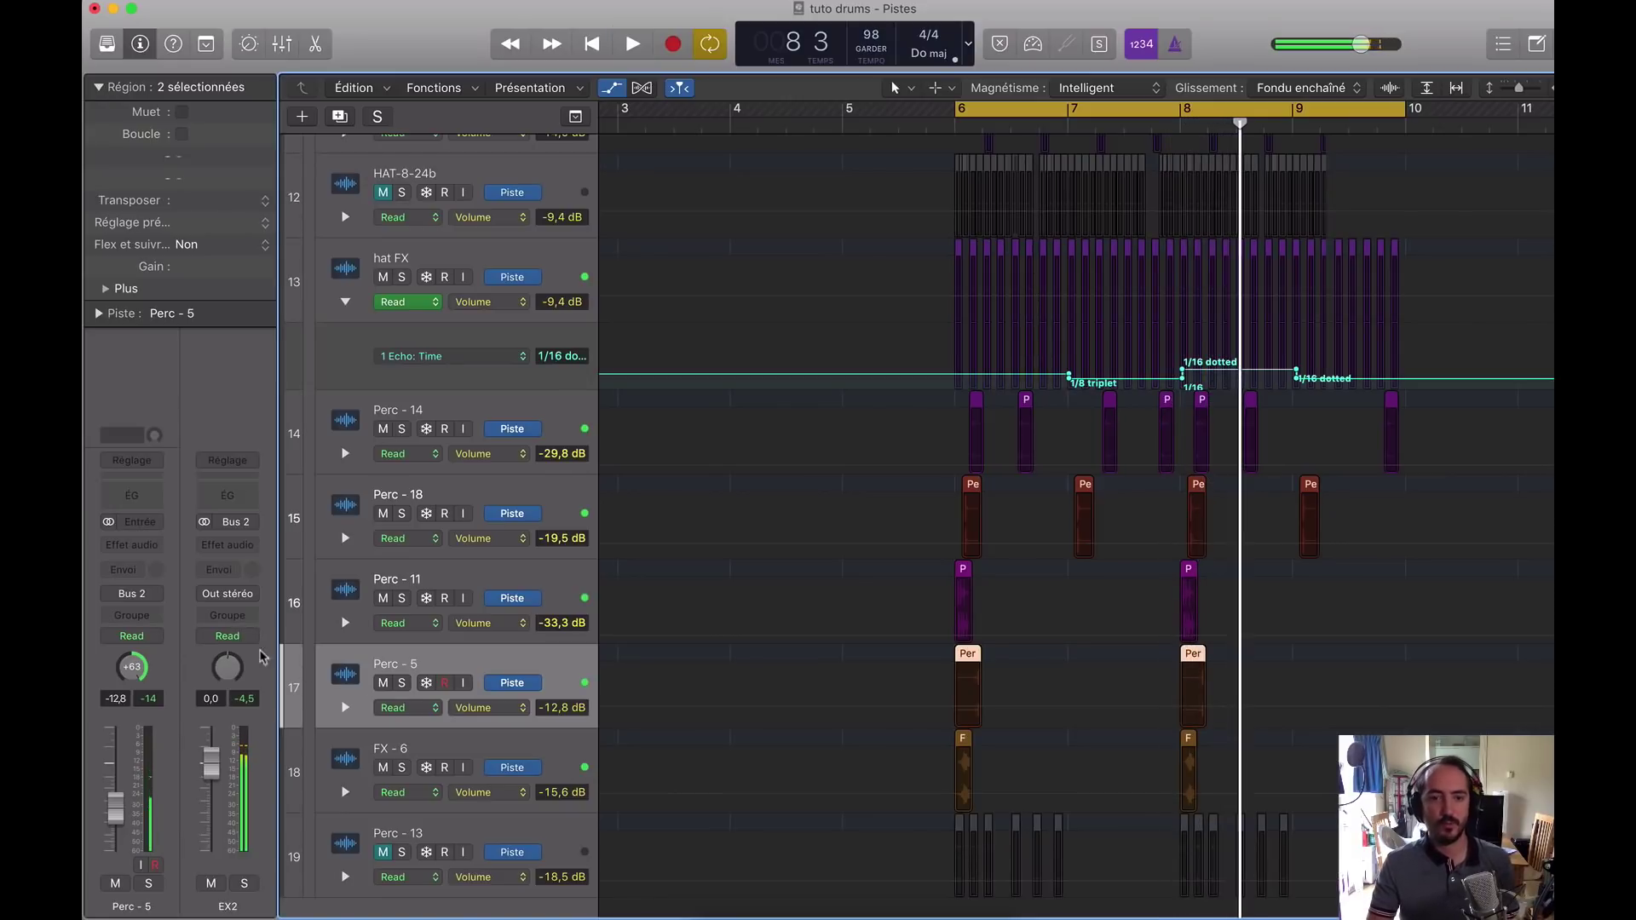
pyautogui.click(555, 414)
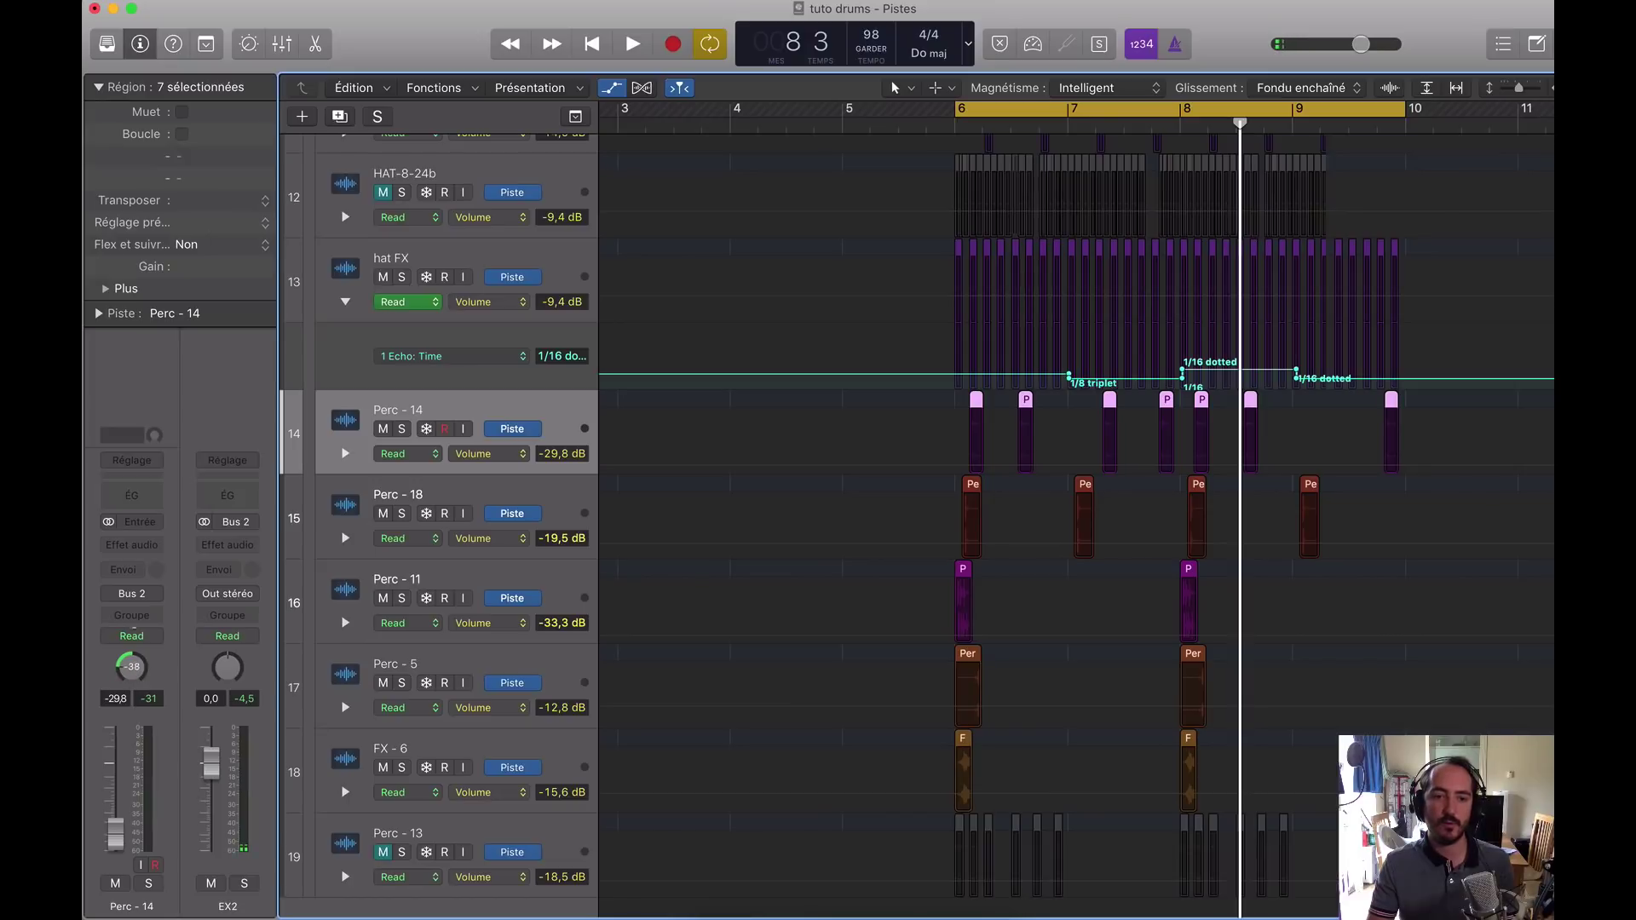
pyautogui.click(573, 490)
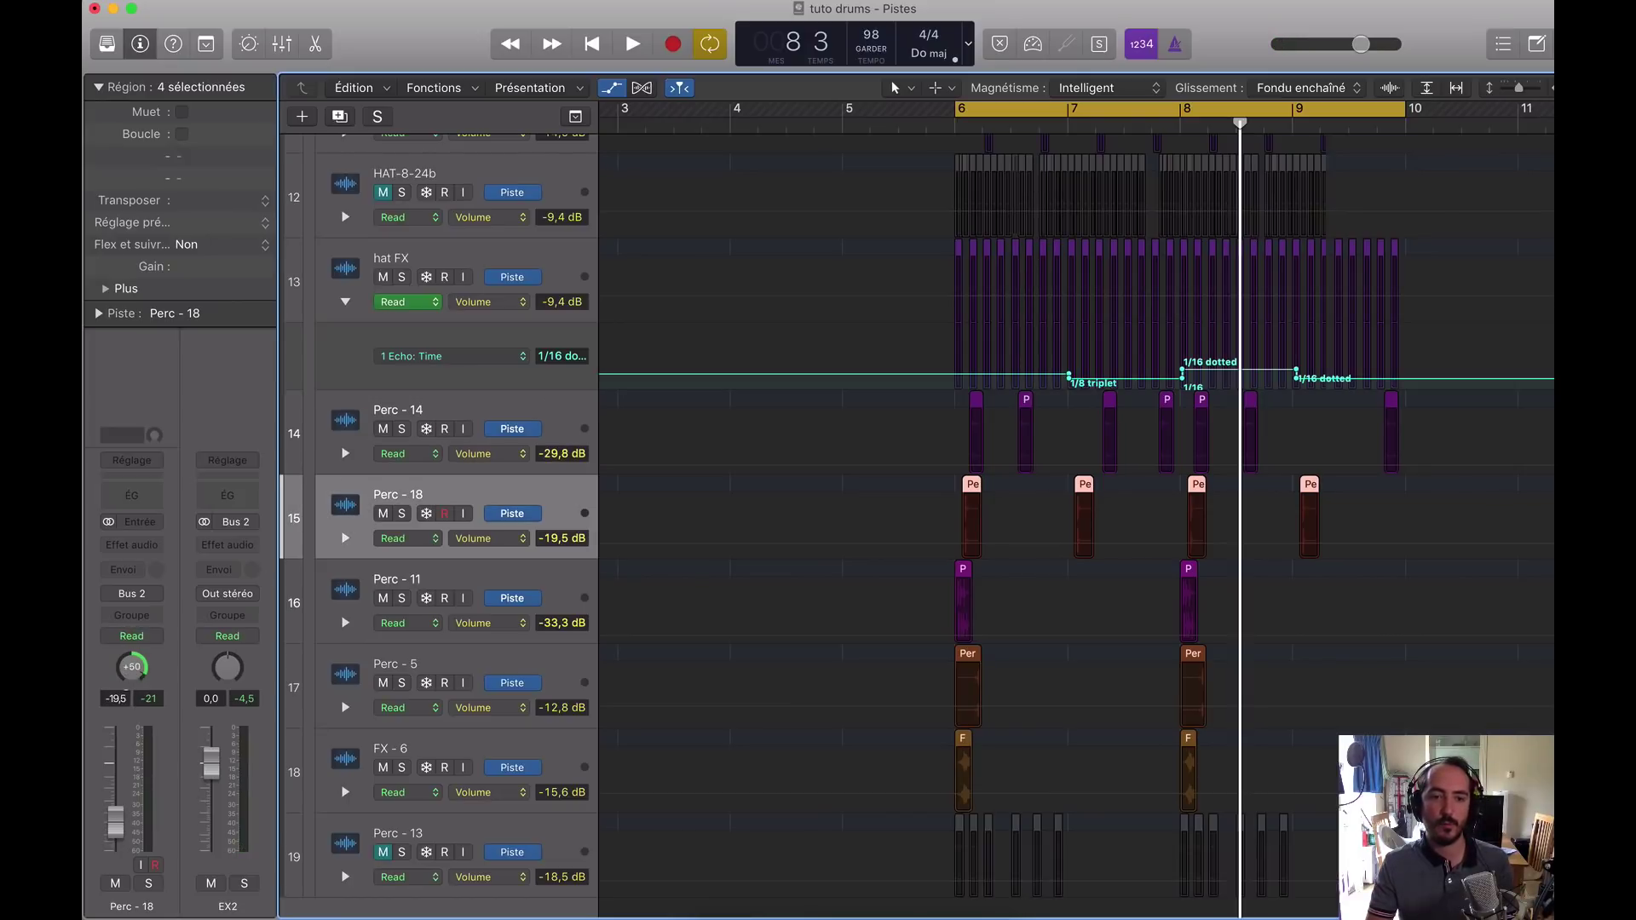
pyautogui.press('space')
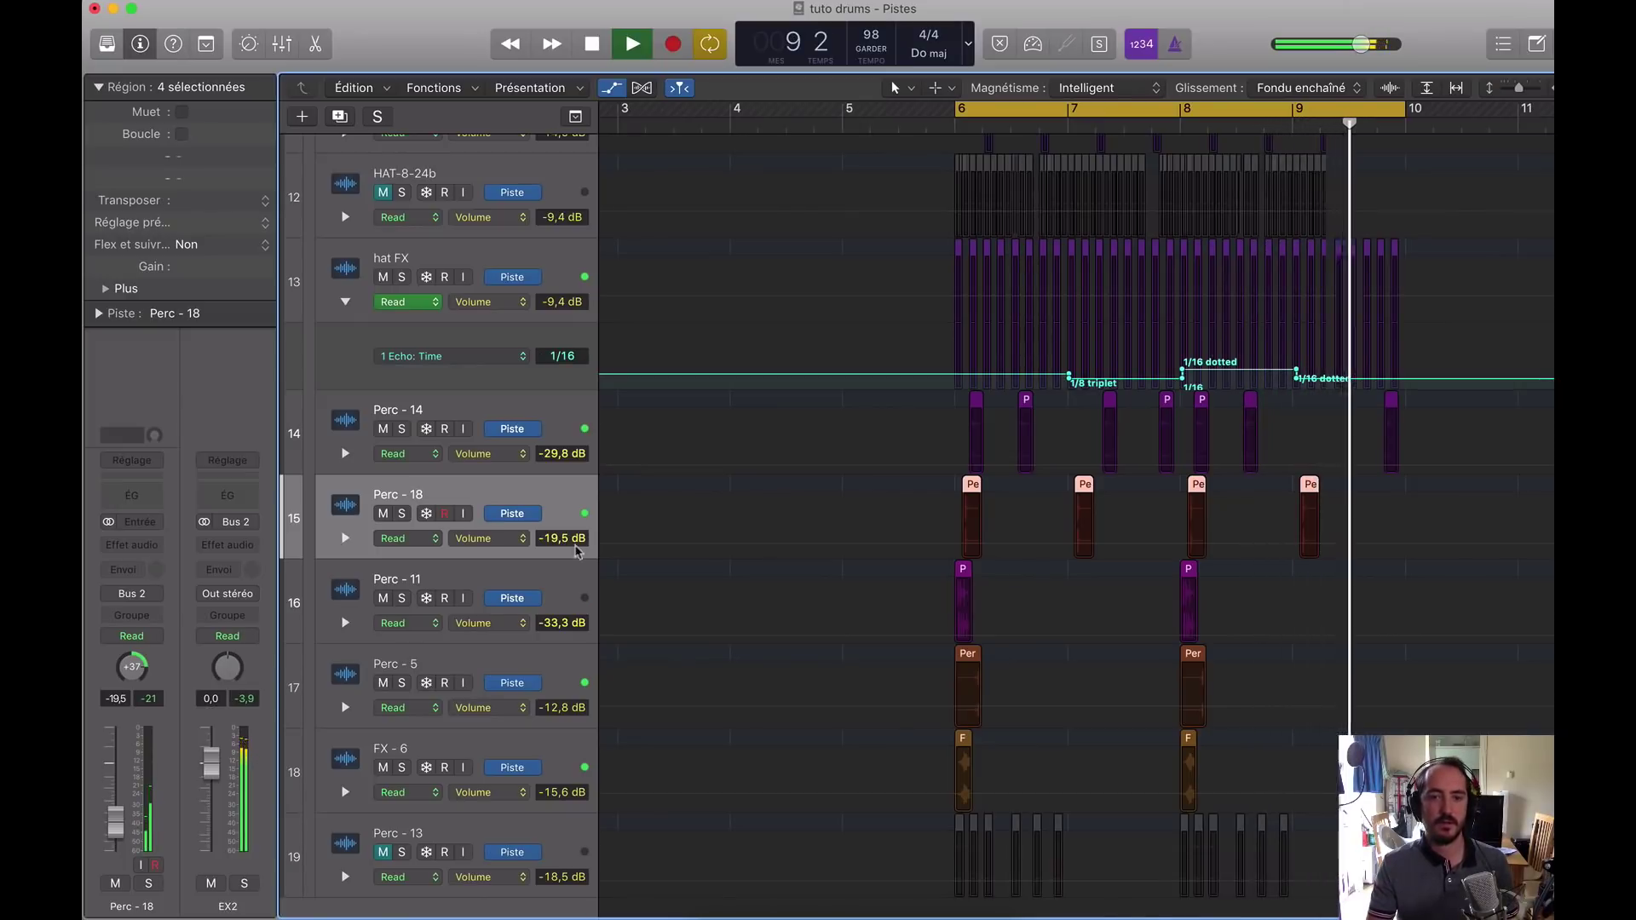
pyautogui.press('space')
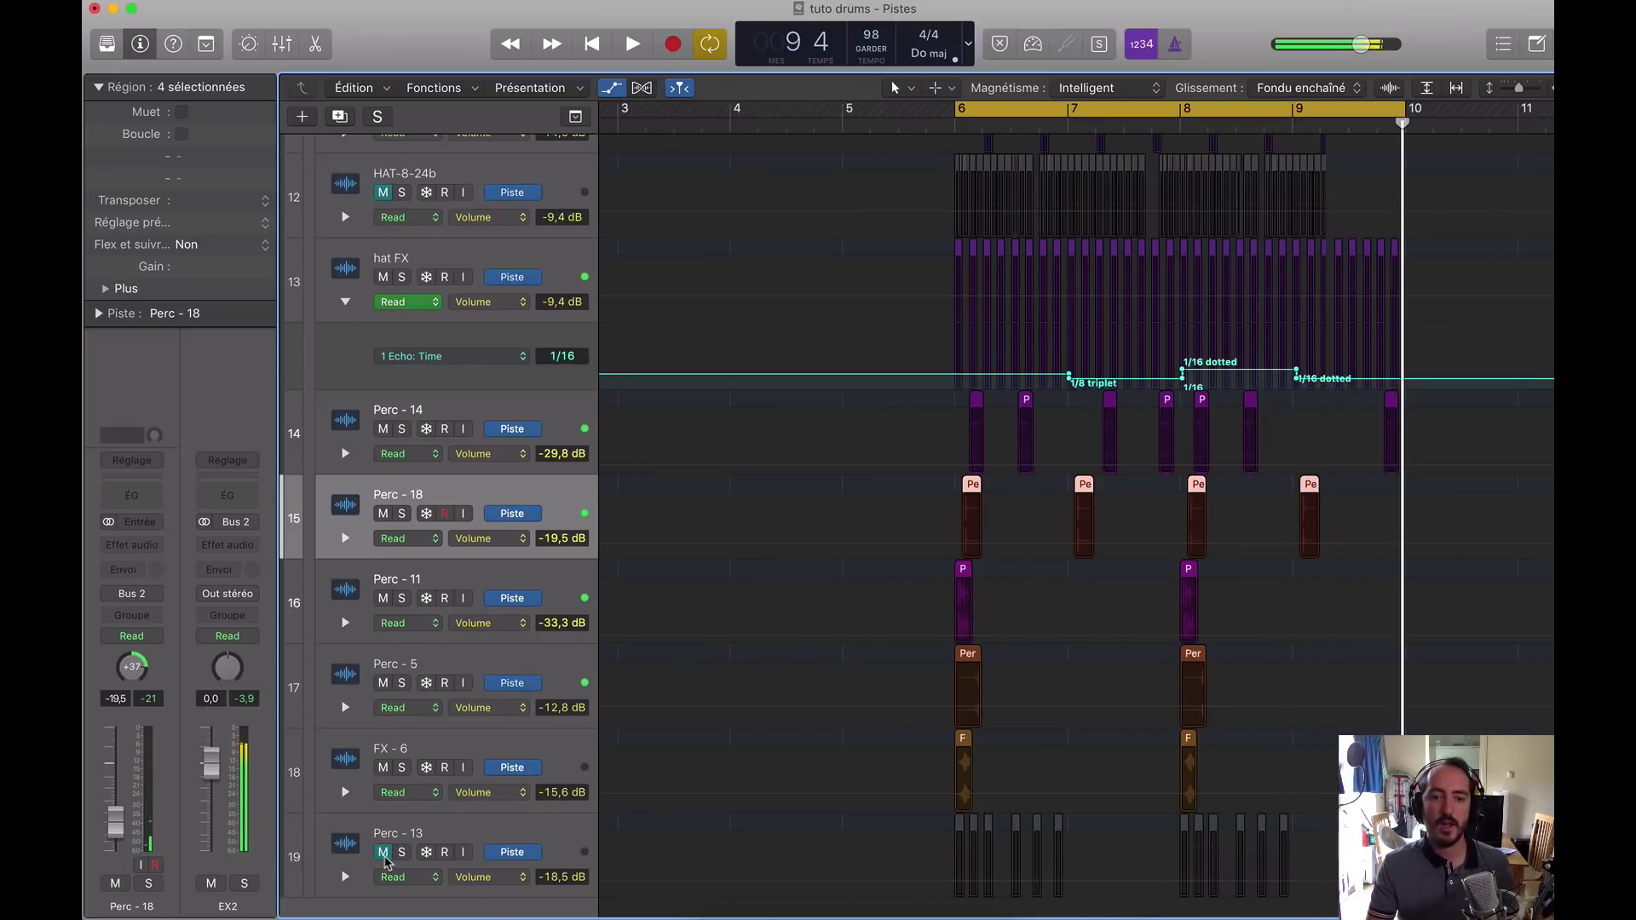
# Step: Unmute and select Perc - 13, and listen to it within the drum loop
pyautogui.click(460, 831)
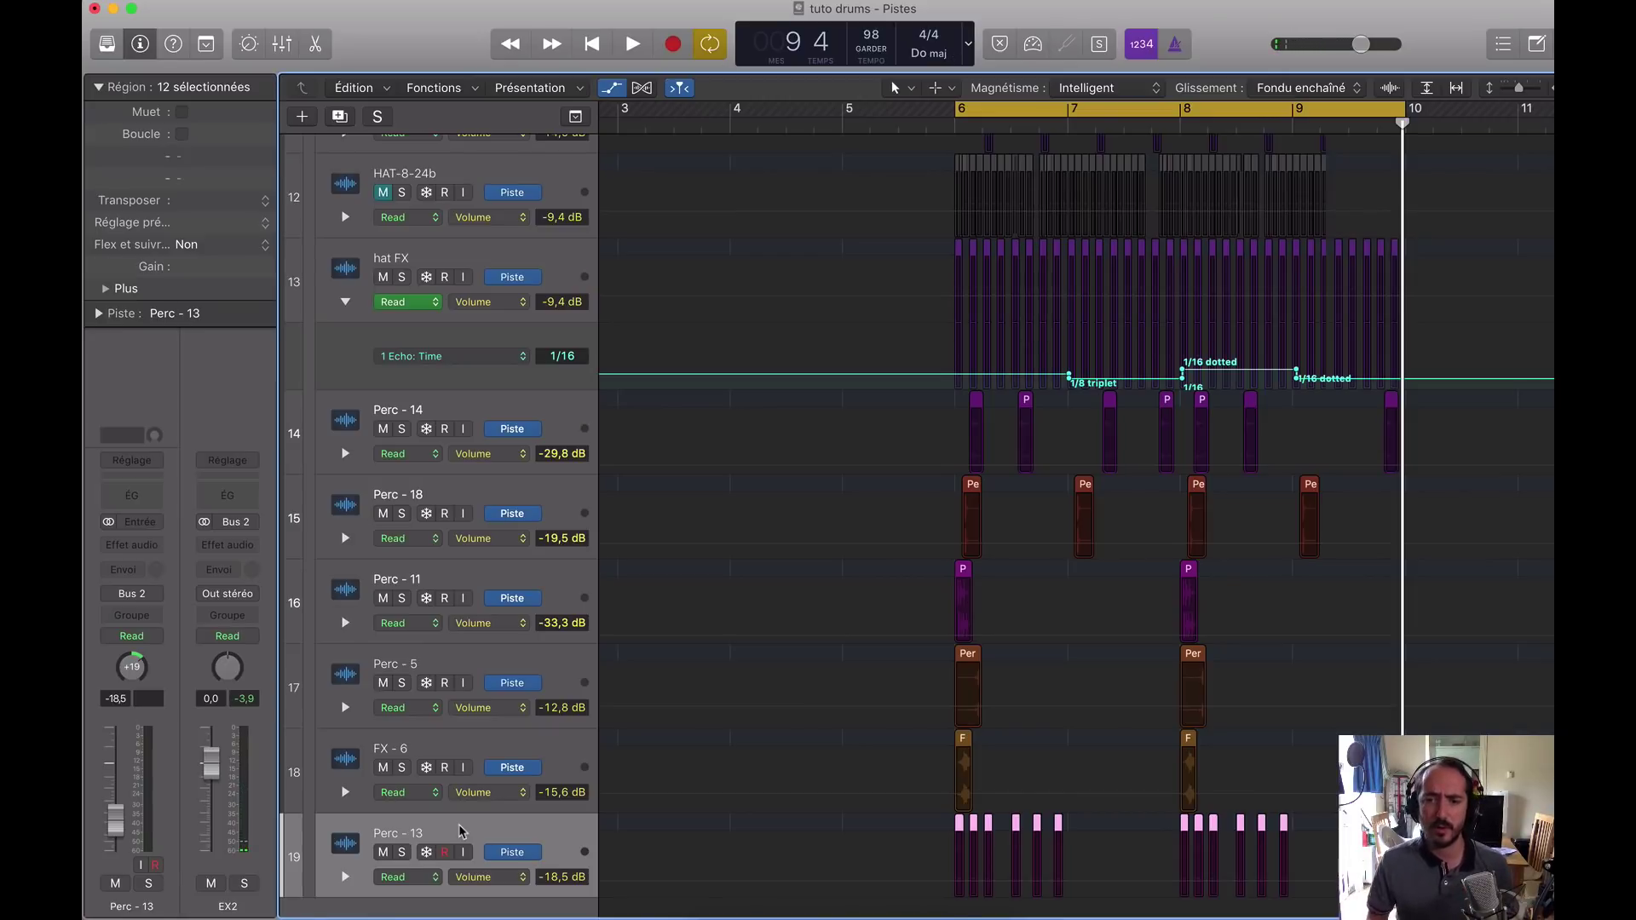
pyautogui.press('space')
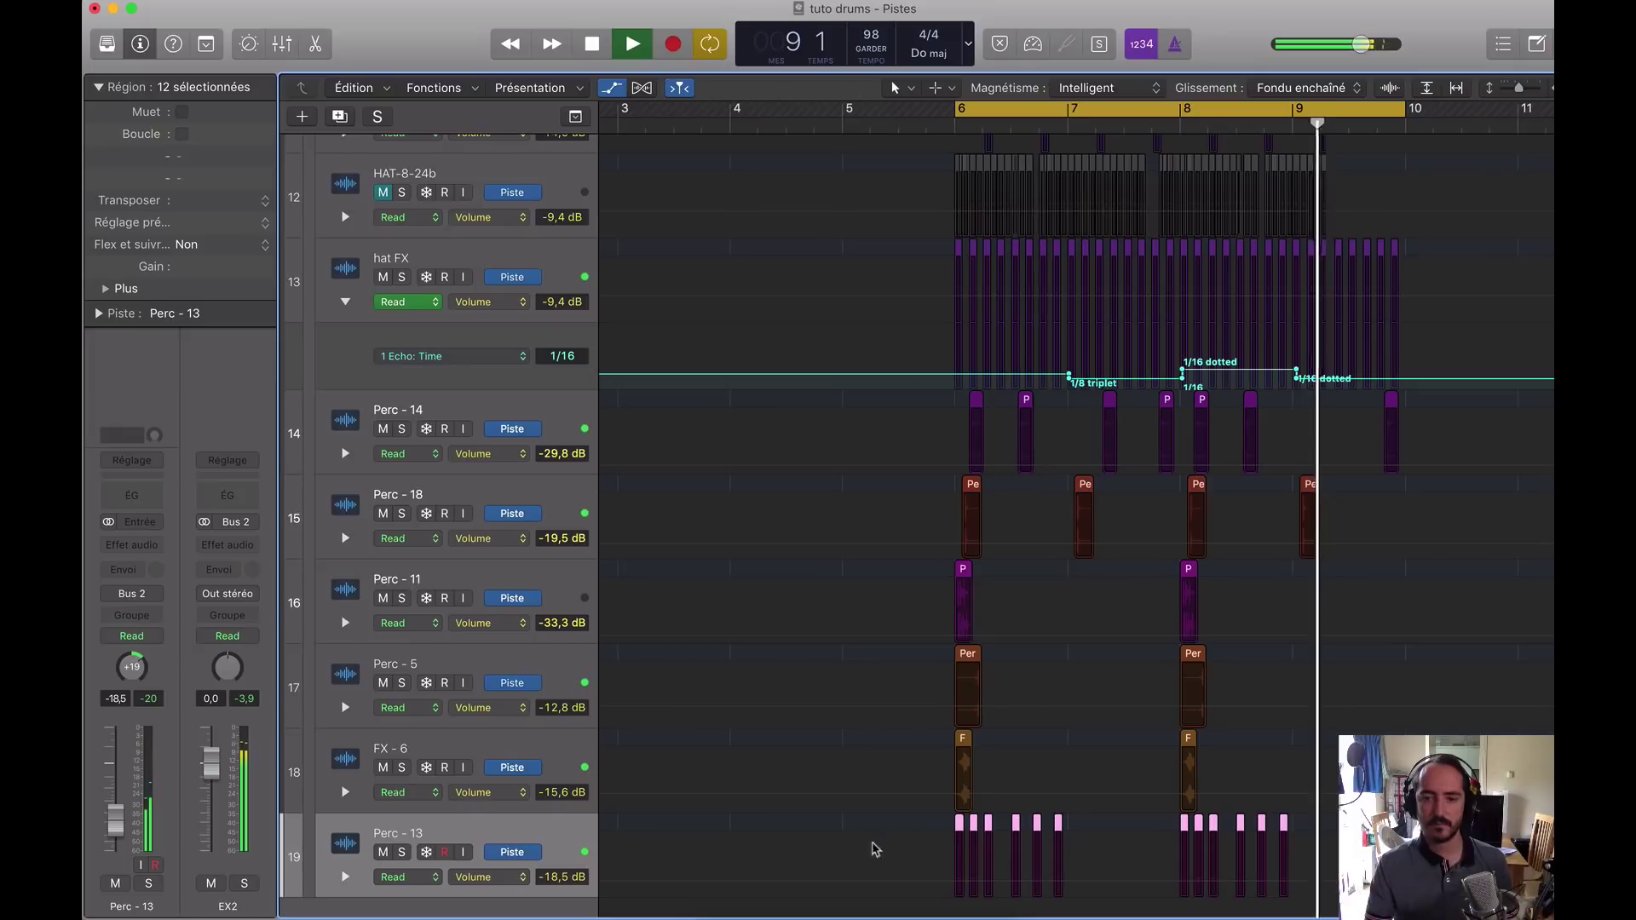
pyautogui.press('space')
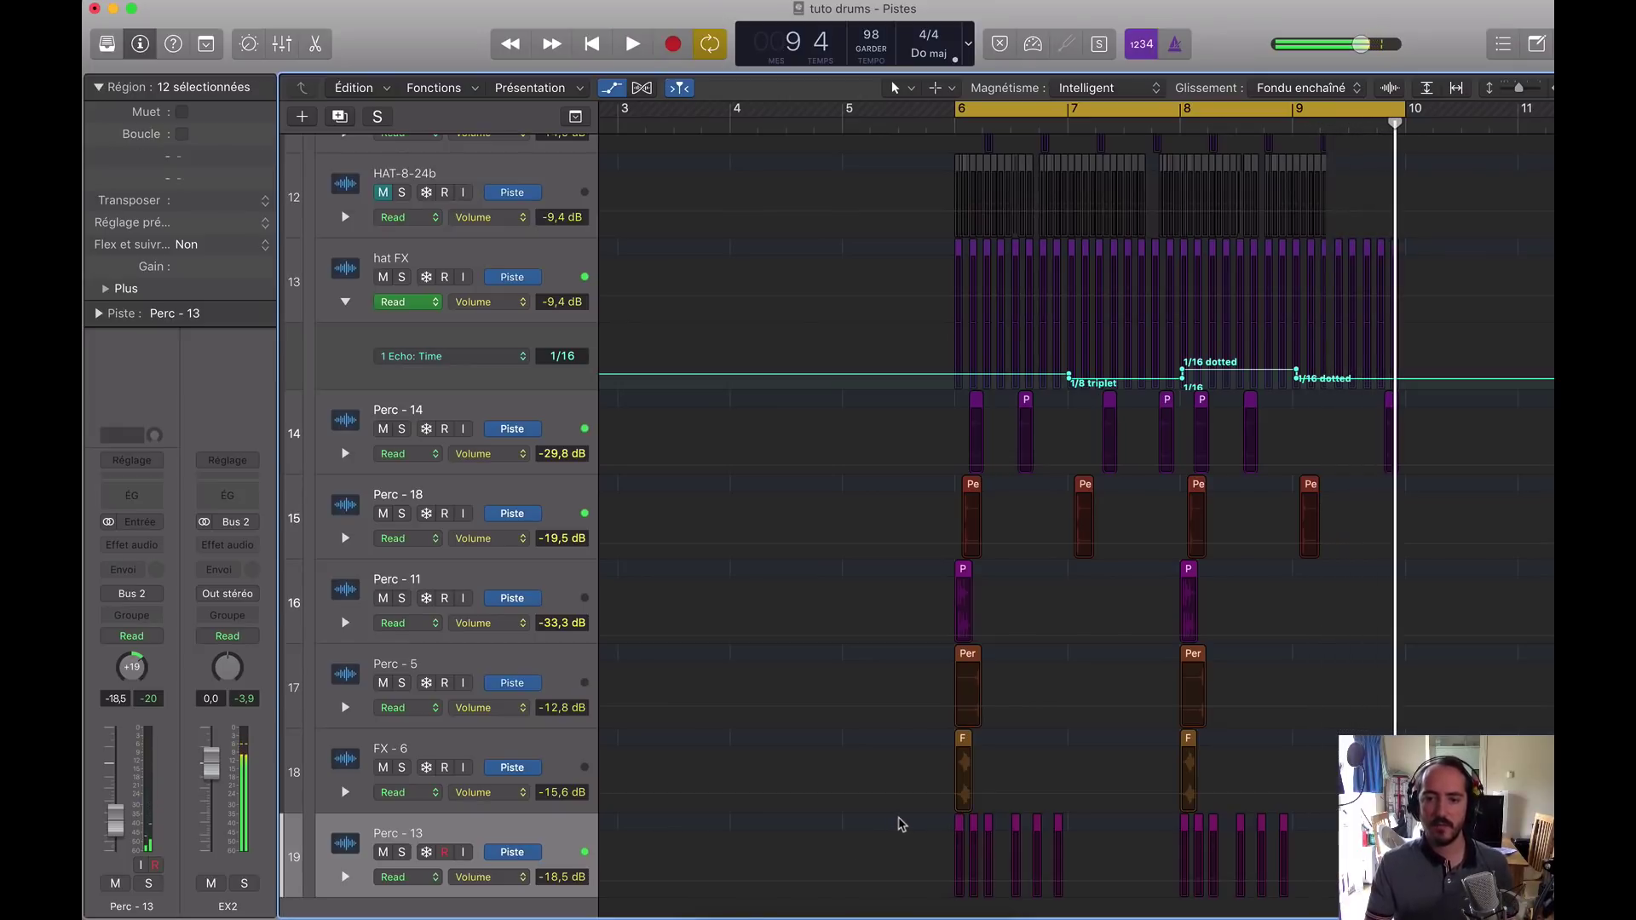
# Step: Hide the track automation and move all Perc - 13 regions one bar later so they start at bar 7
pyautogui.press('a')
pyautogui.press('Up')
pyautogui.press('z')
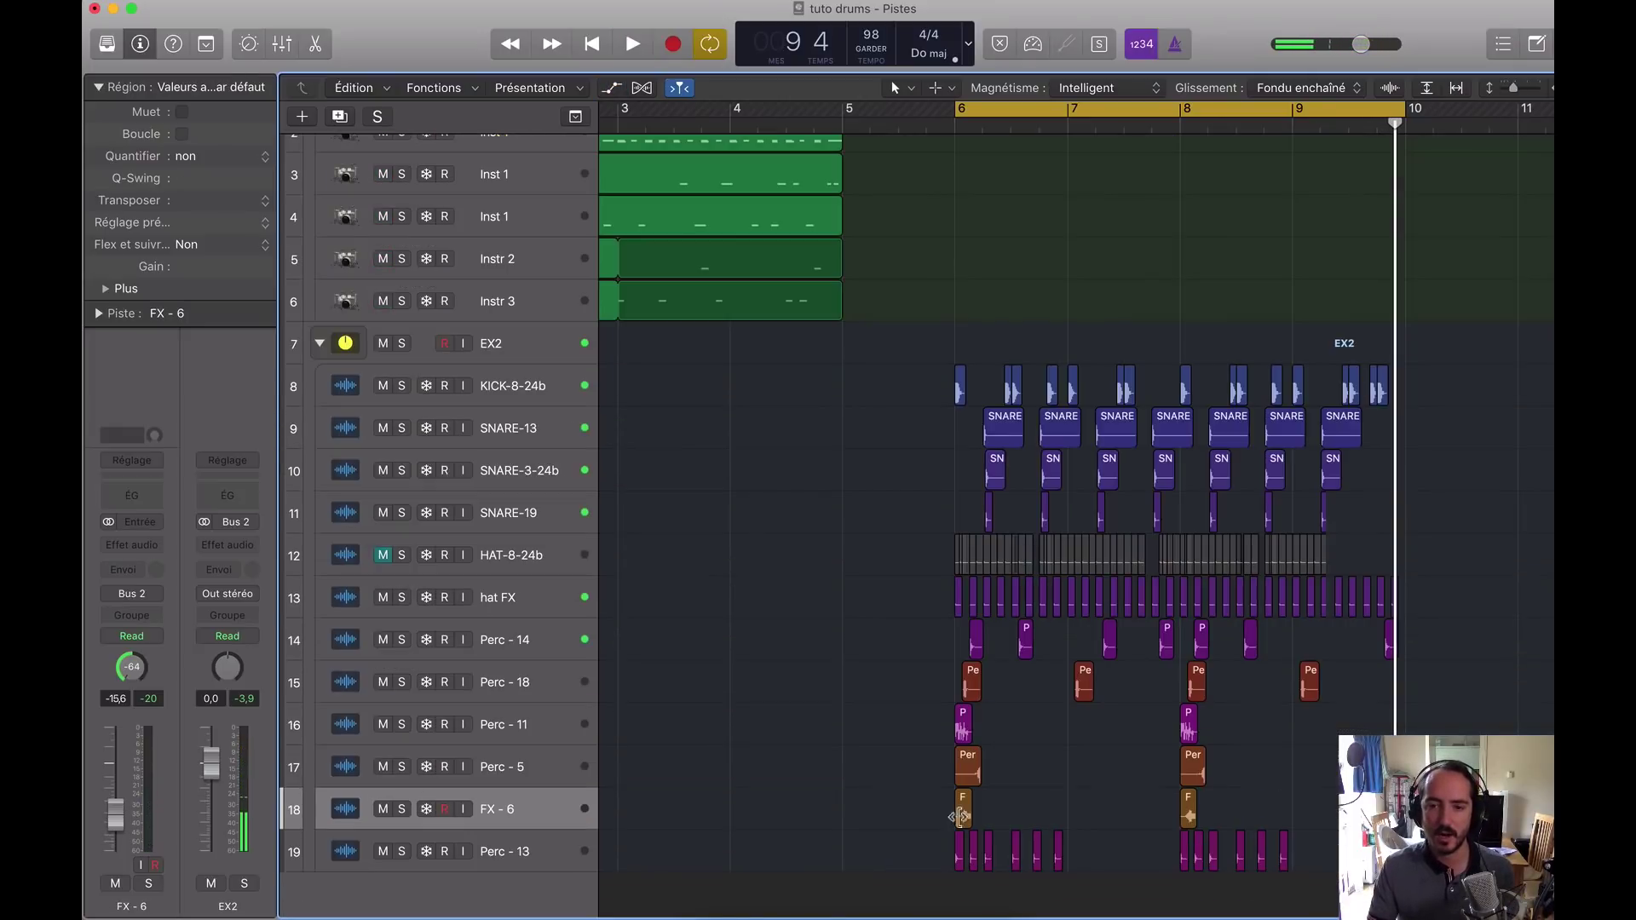
pyautogui.moveTo(923, 840); pyautogui.dragTo(1309, 788)
pyautogui.moveTo(873, 846); pyautogui.dragTo(1313, 861)
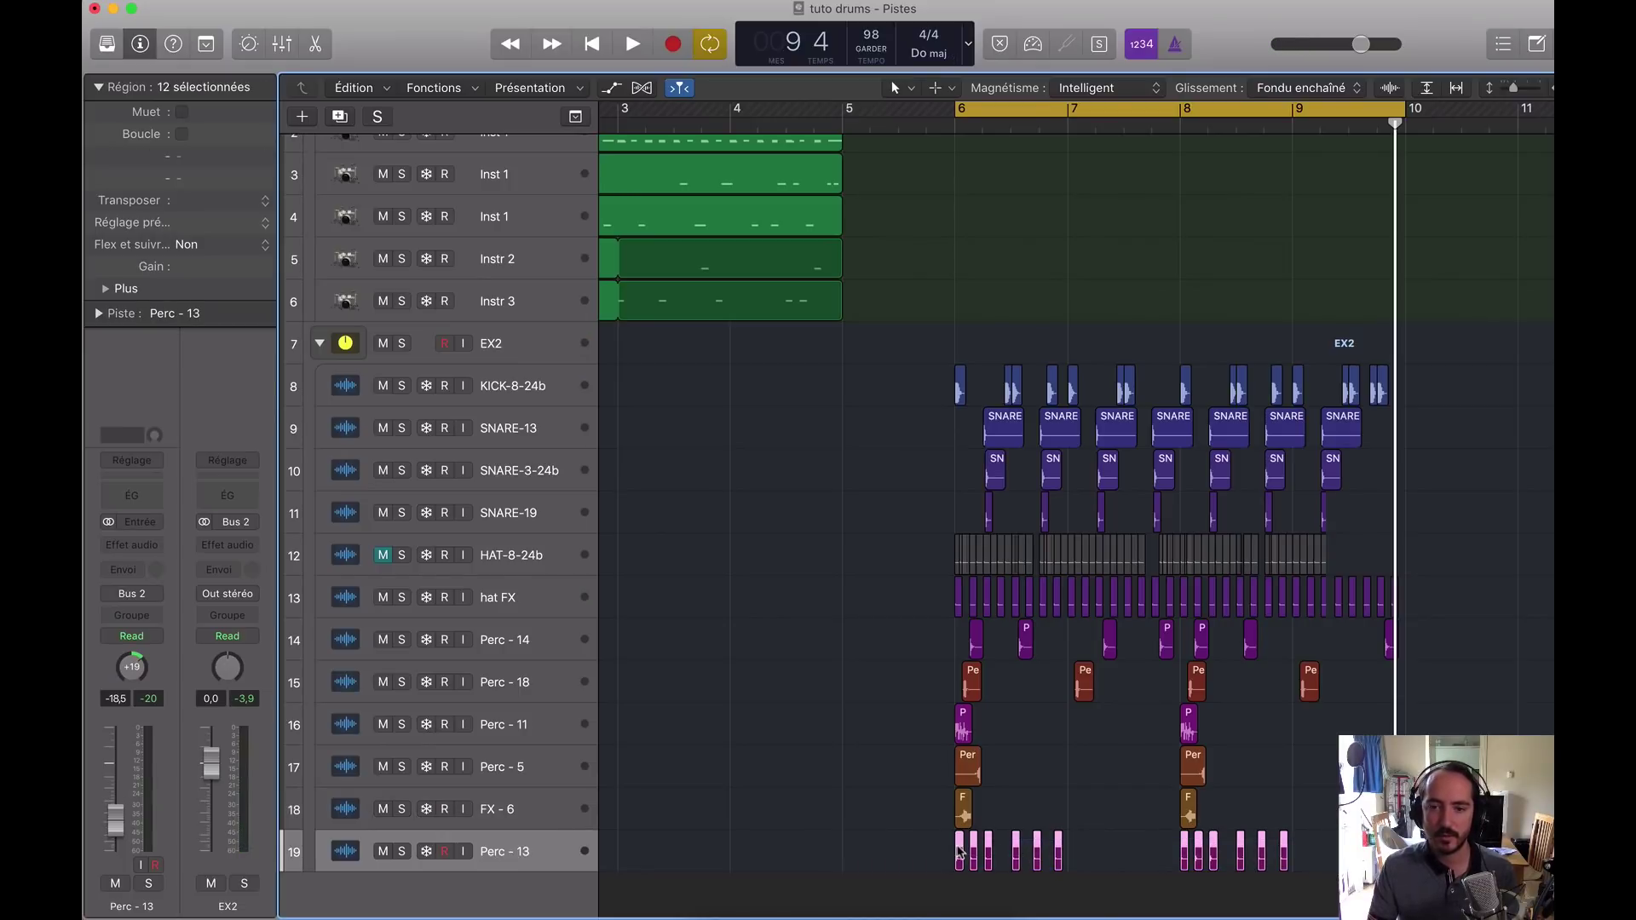
pyautogui.moveTo(959, 852); pyautogui.dragTo(1073, 849)
pyautogui.moveTo(1072, 850); pyautogui.dragTo(1072, 850)
# Step: Play back the loop with the shifted Perc - 13 regions, stop, and clear the region selection
pyautogui.press('space')
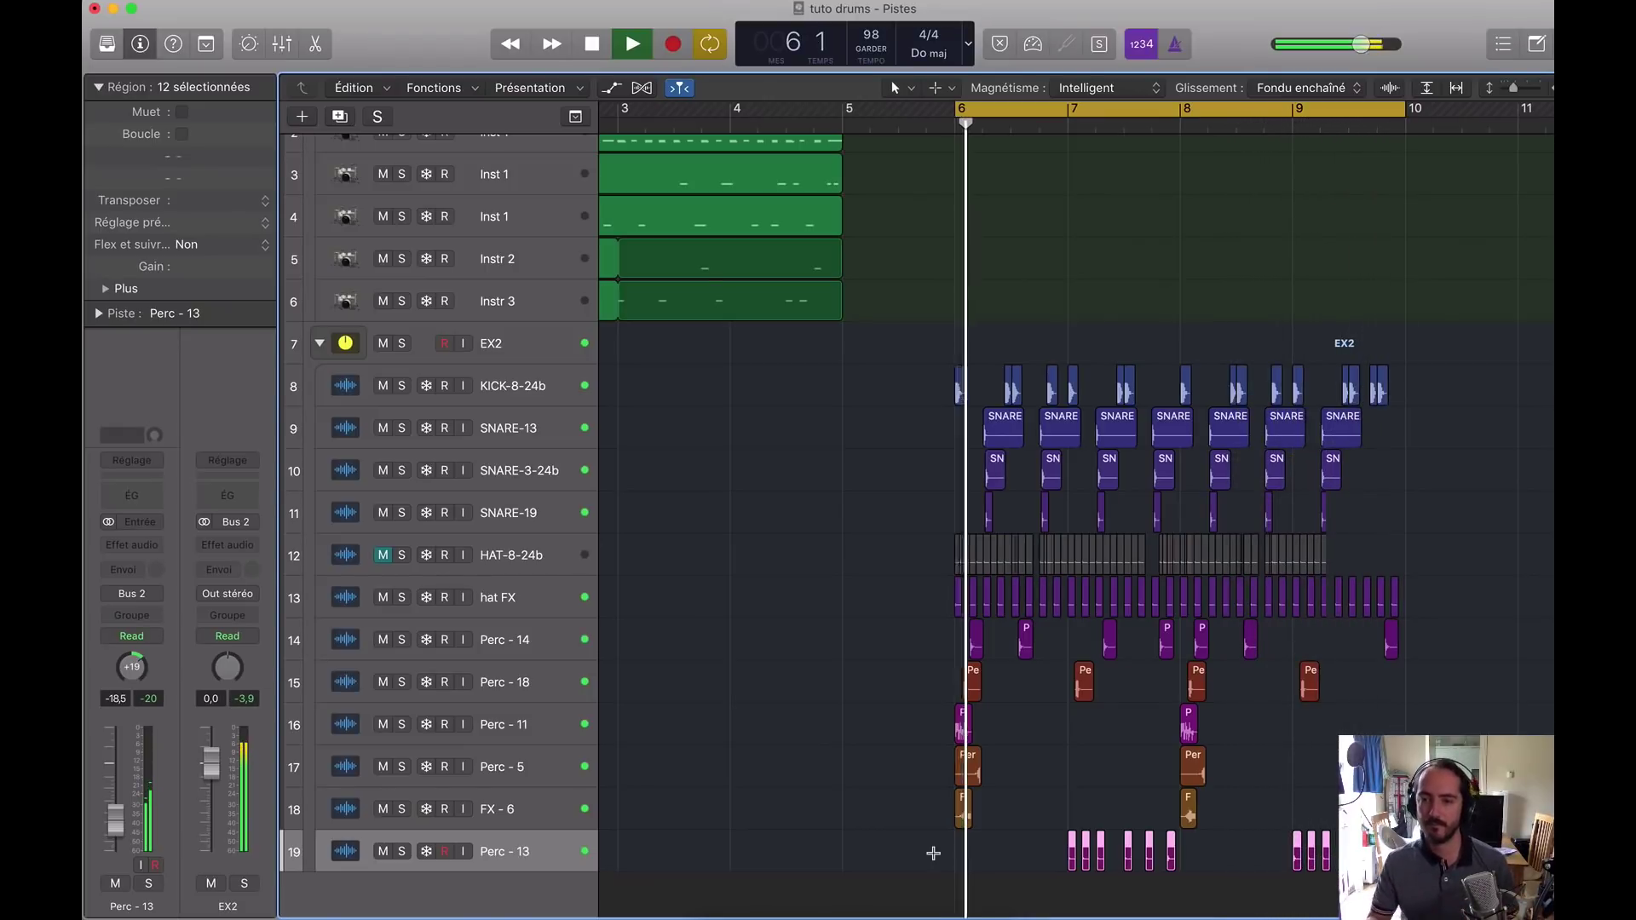
pyautogui.press('space')
pyautogui.click(933, 853)
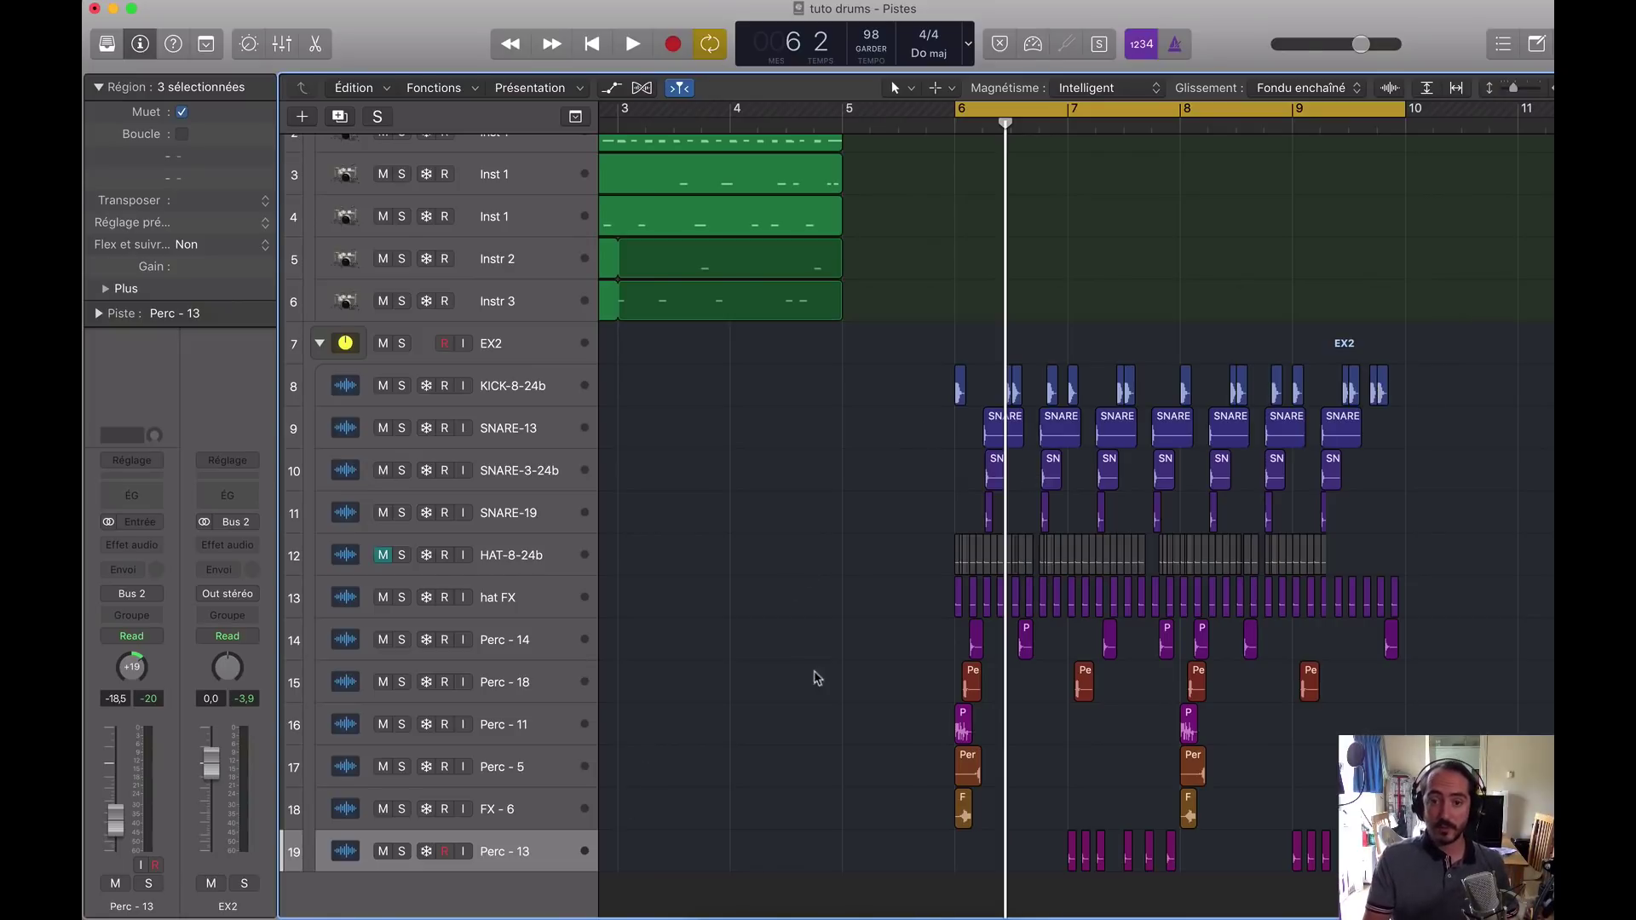
pyautogui.click(890, 588)
# Step: Select the EX2 stack and add a send to Bus 3 on its channel strip
pyautogui.click(551, 349)
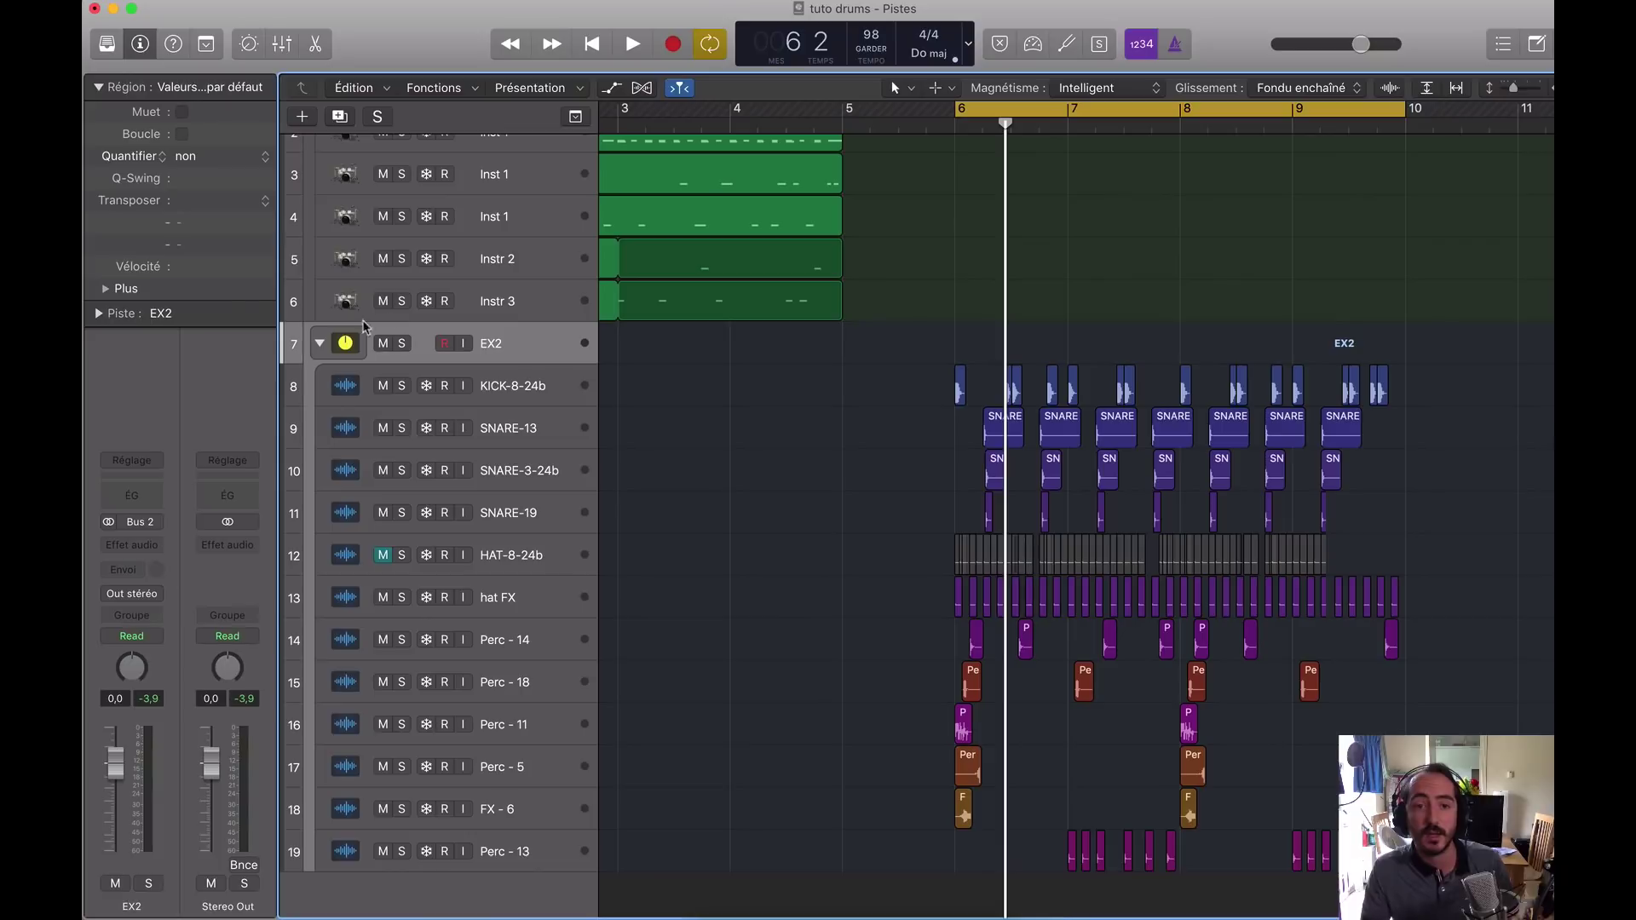
pyautogui.click(136, 547)
pyautogui.moveTo(134, 698)
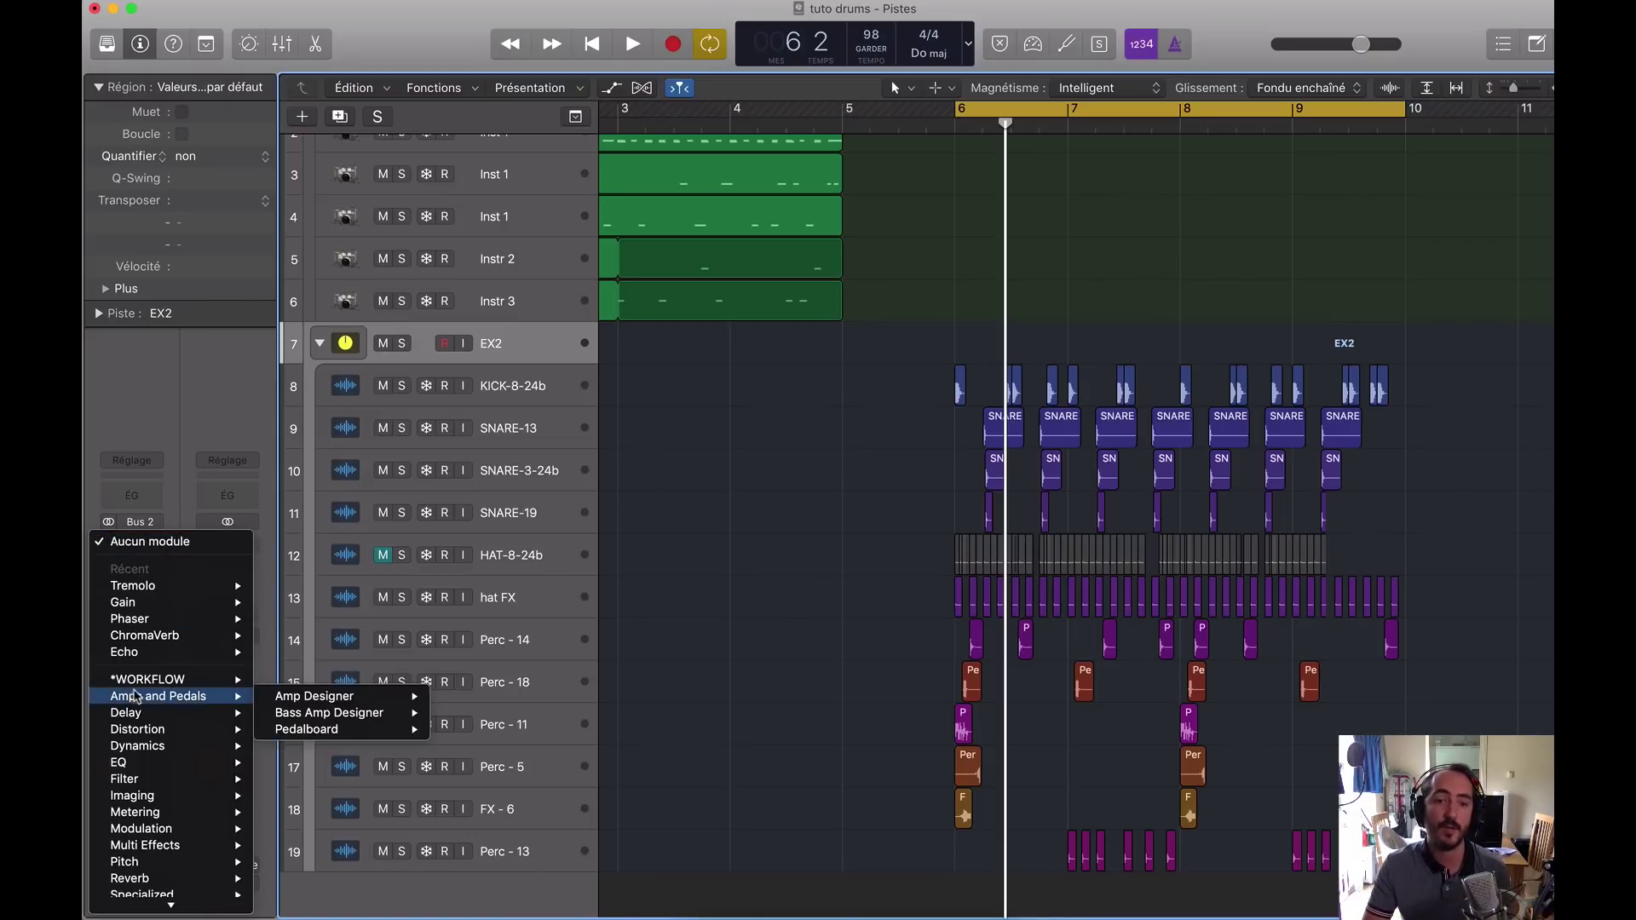
pyautogui.press('Escape')
pyautogui.click(122, 573)
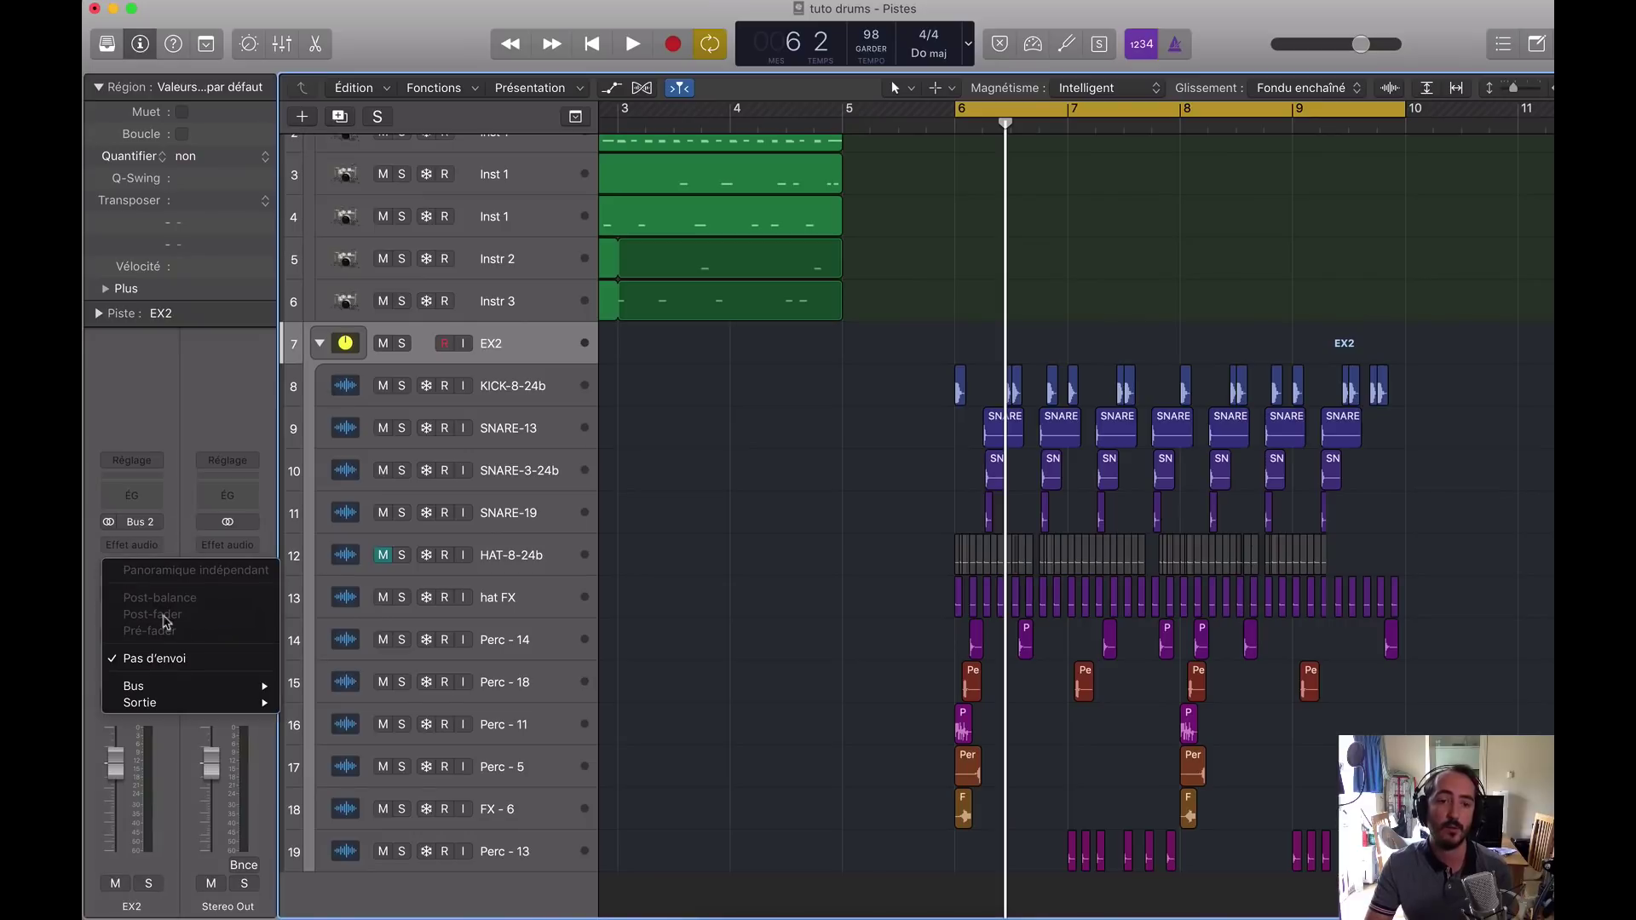
pyautogui.moveTo(204, 686)
pyautogui.click(335, 298)
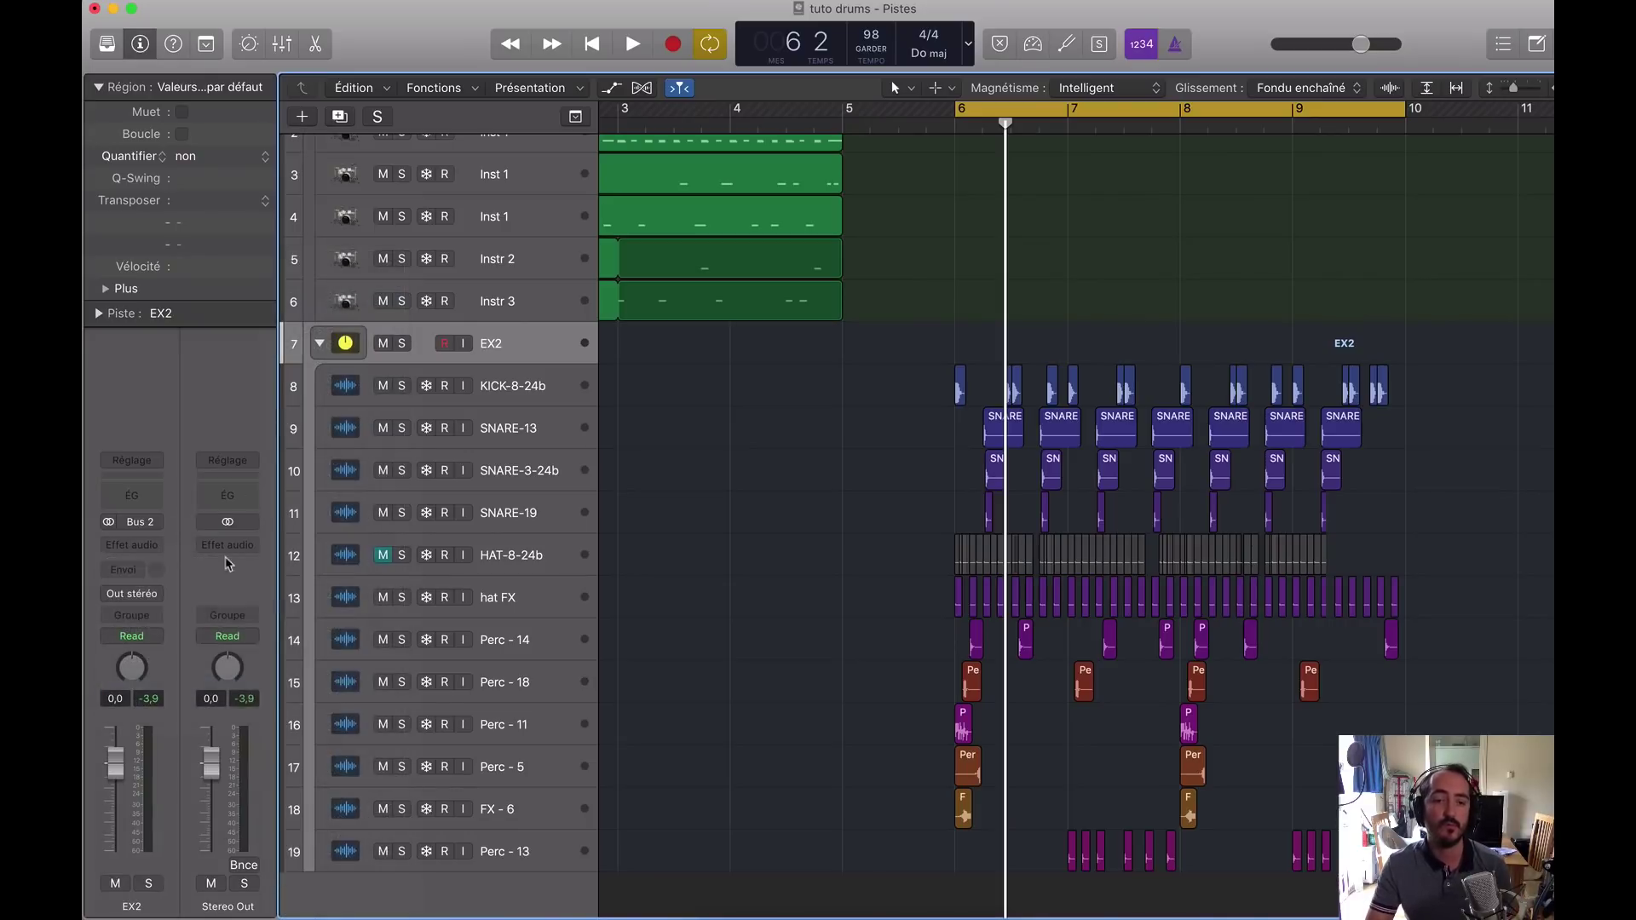
# Step: Insert a stereo Bass Amp Designer on the Bus 3 auxiliary channel and move its window clear of the channel strips
pyautogui.click(226, 535)
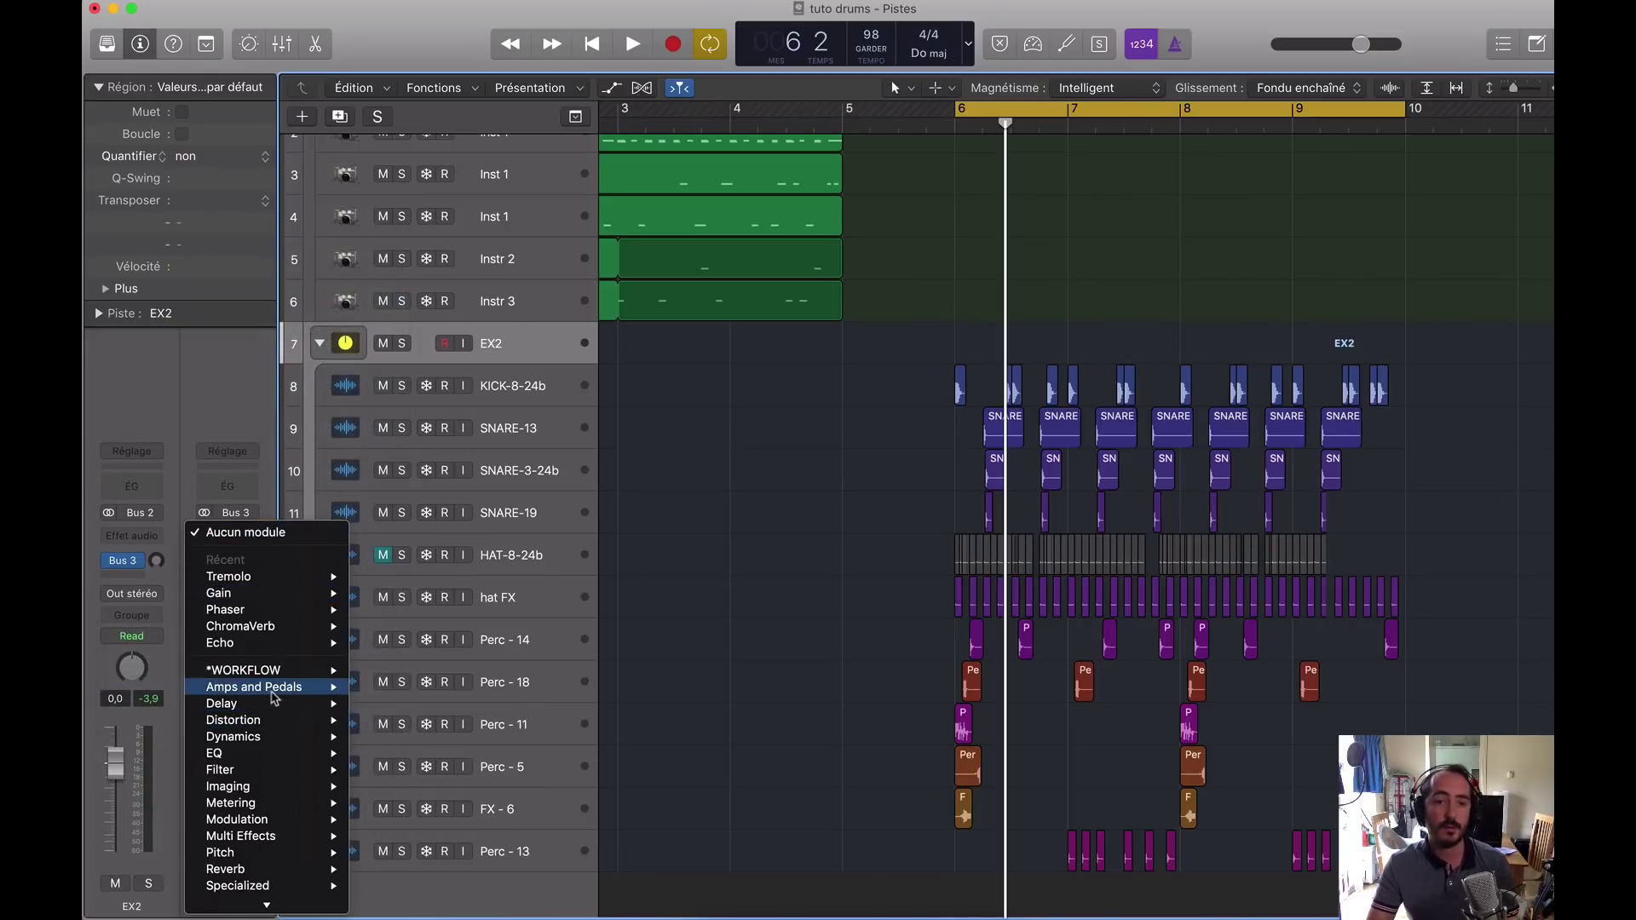
pyautogui.moveTo(274, 692)
pyautogui.moveTo(456, 690)
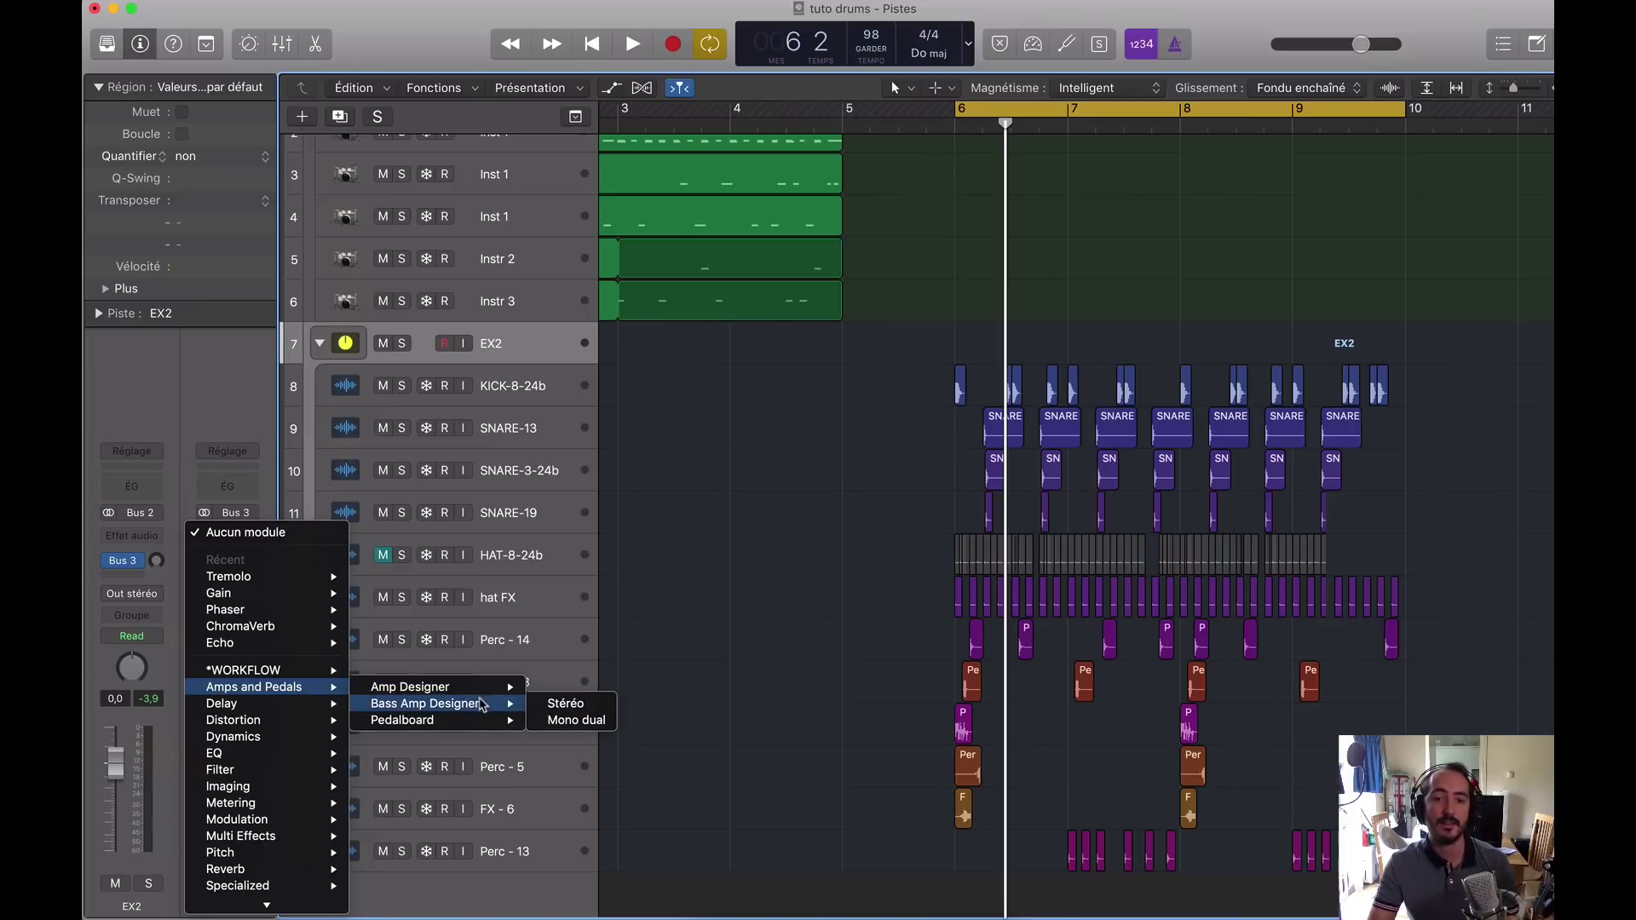
pyautogui.click(565, 703)
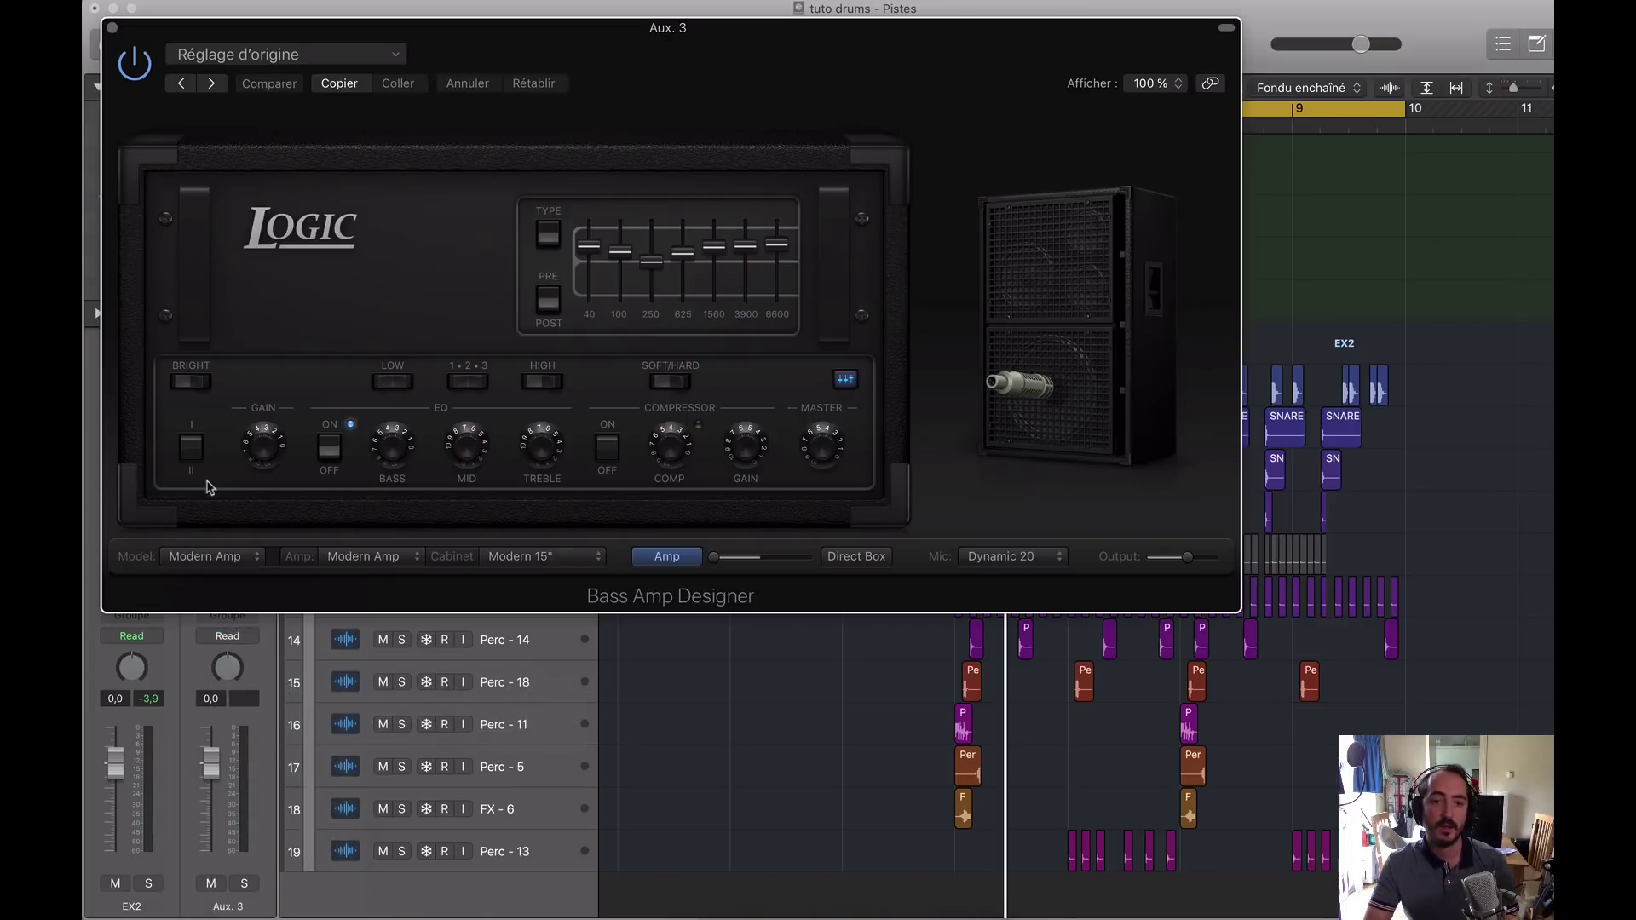
pyautogui.moveTo(530, 59); pyautogui.dragTo(854, 141)
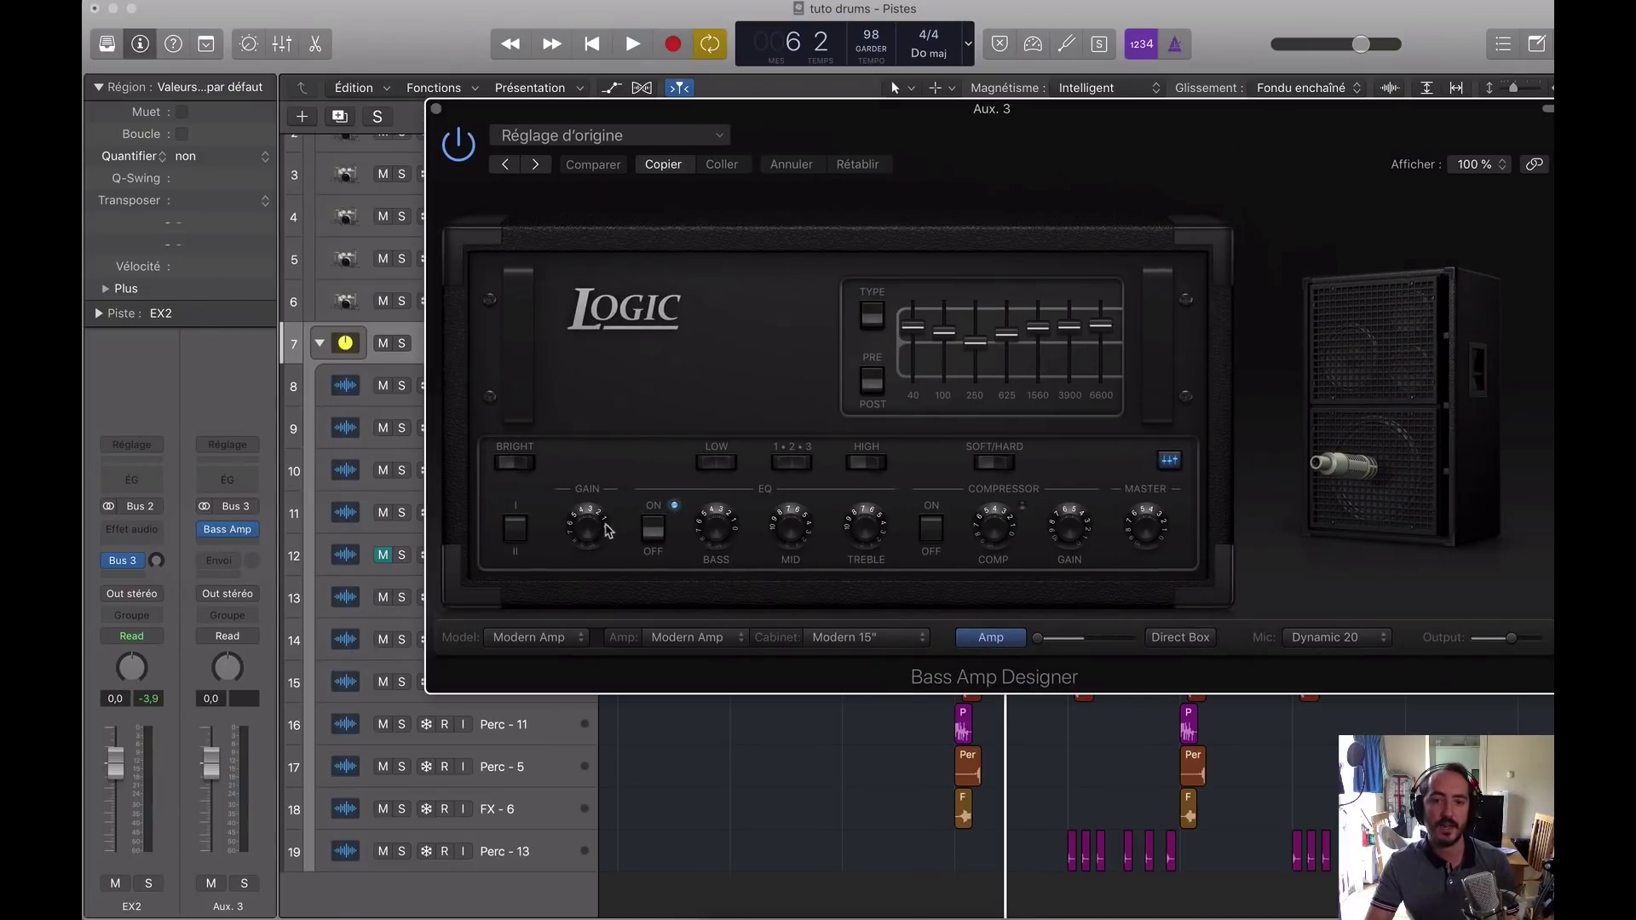
# Step: Play back the loop, adjust the gain and treble of the bass amp, and lower the Aux 3 fader to -25.0 dB
pyautogui.moveTo(588, 527); pyautogui.dragTo(316, 411)
pyautogui.press('space')
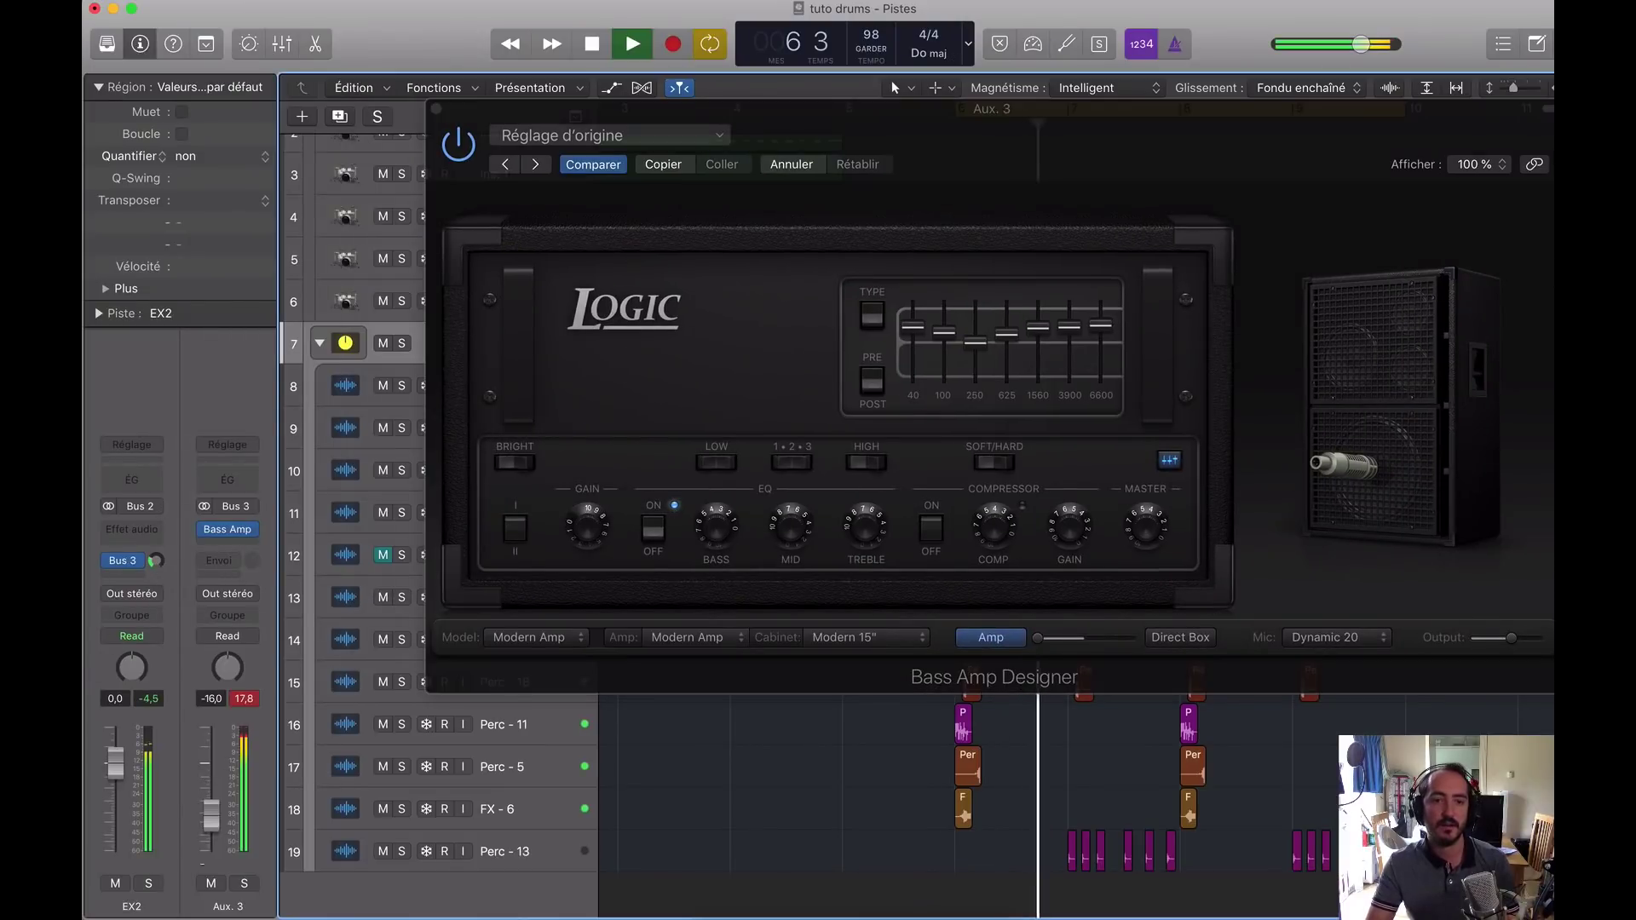
pyautogui.moveTo(210, 764); pyautogui.dragTo(213, 827)
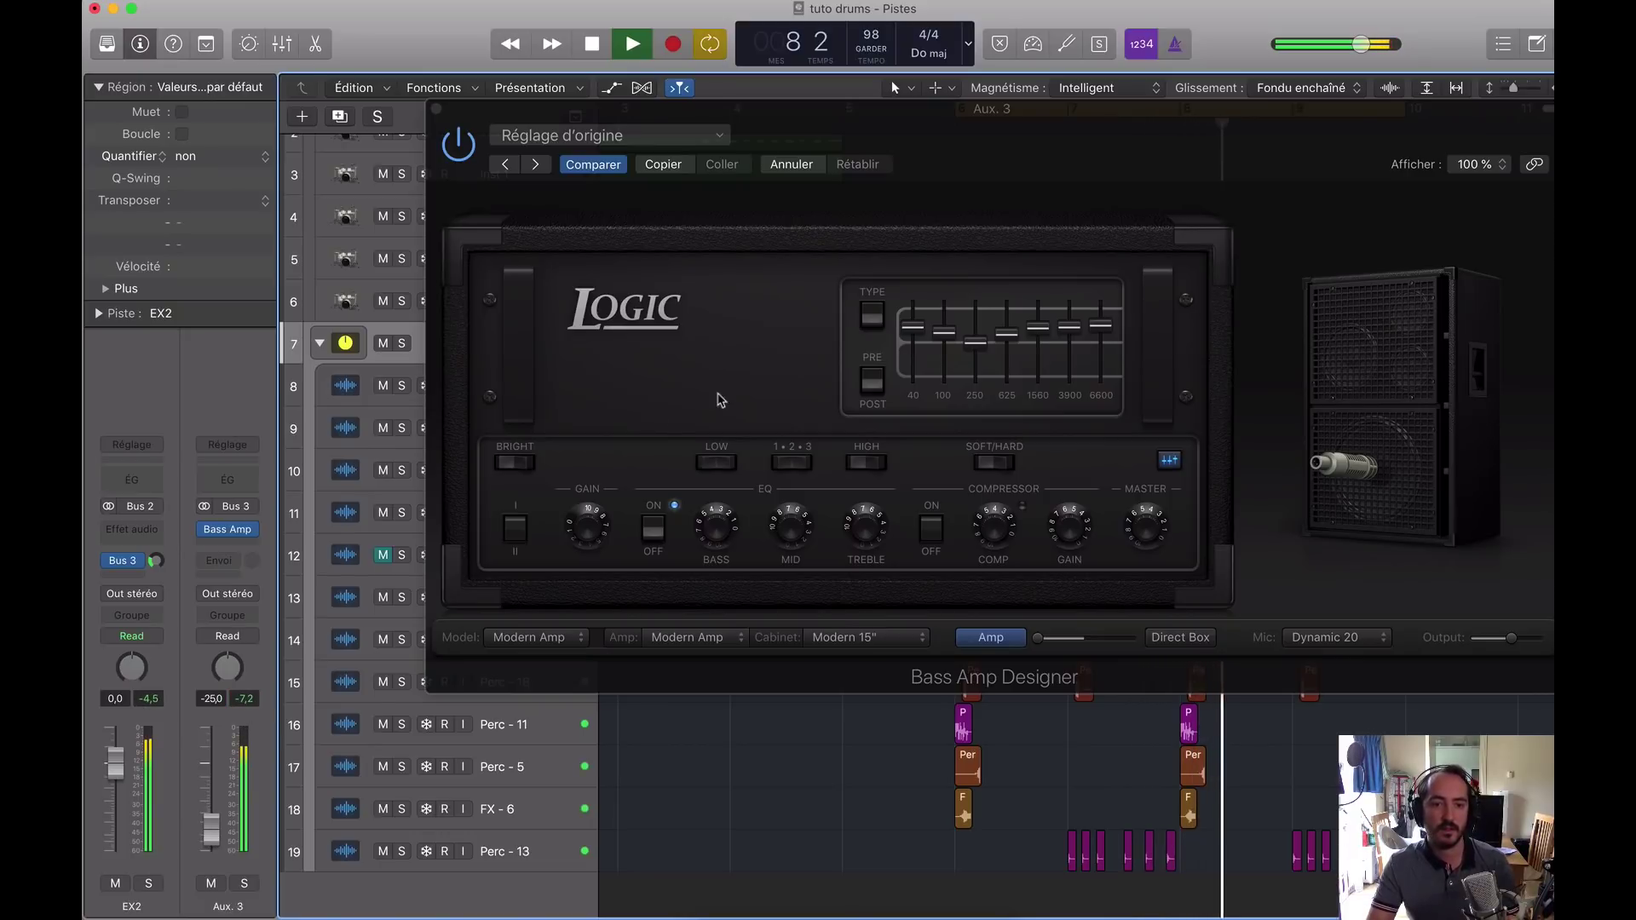
pyautogui.moveTo(875, 537); pyautogui.dragTo(879, 570)
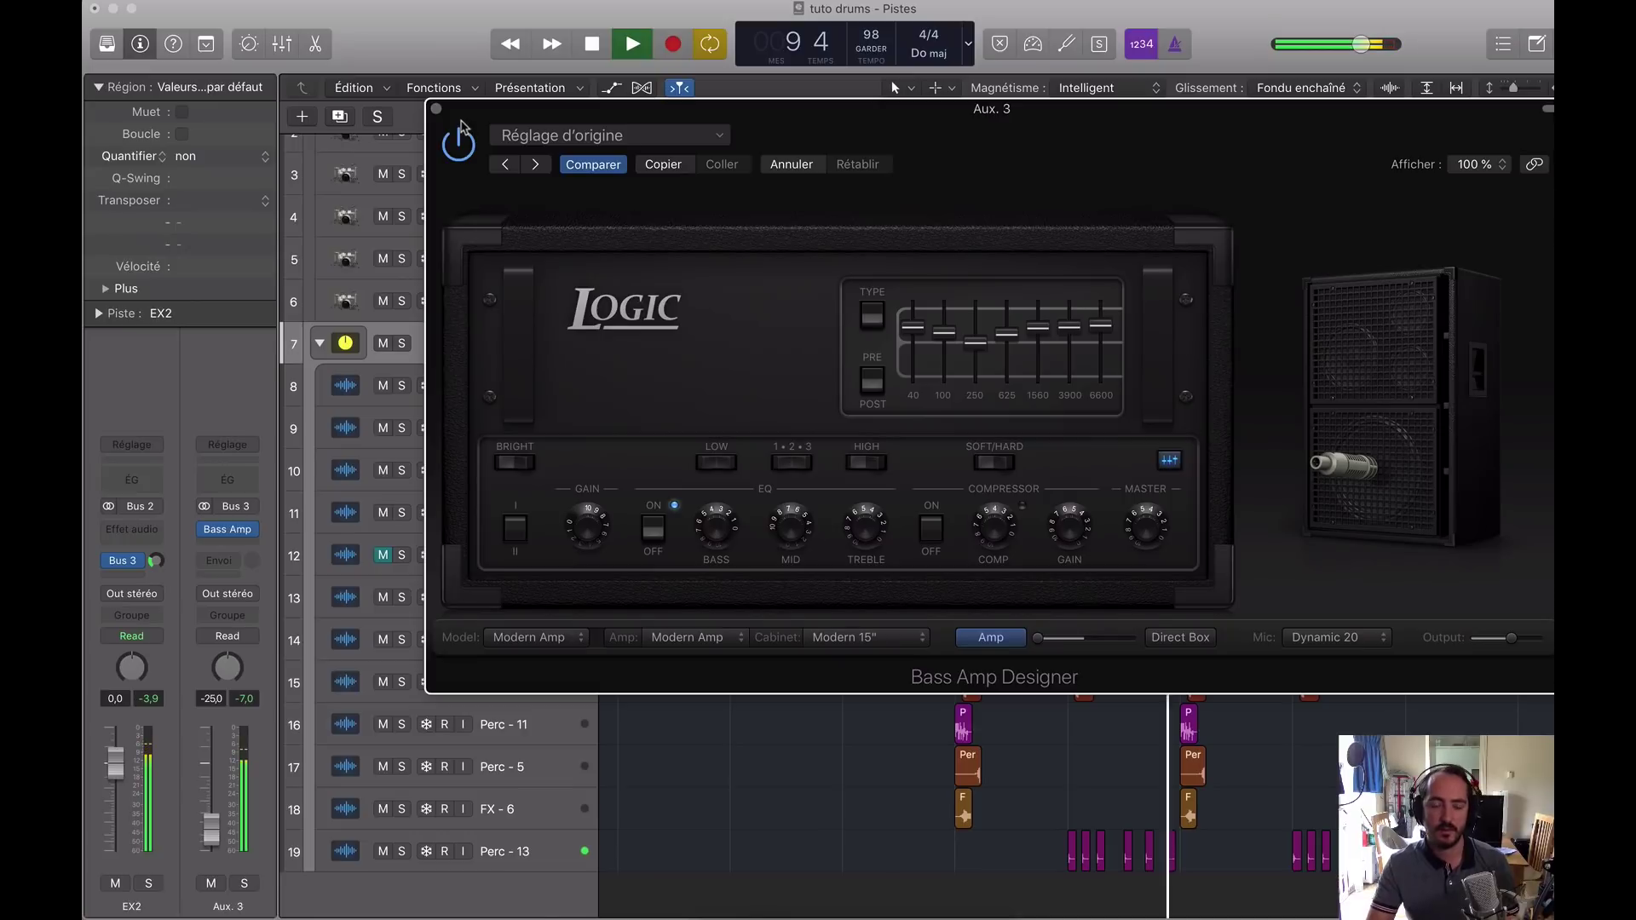
pyautogui.click(113, 576)
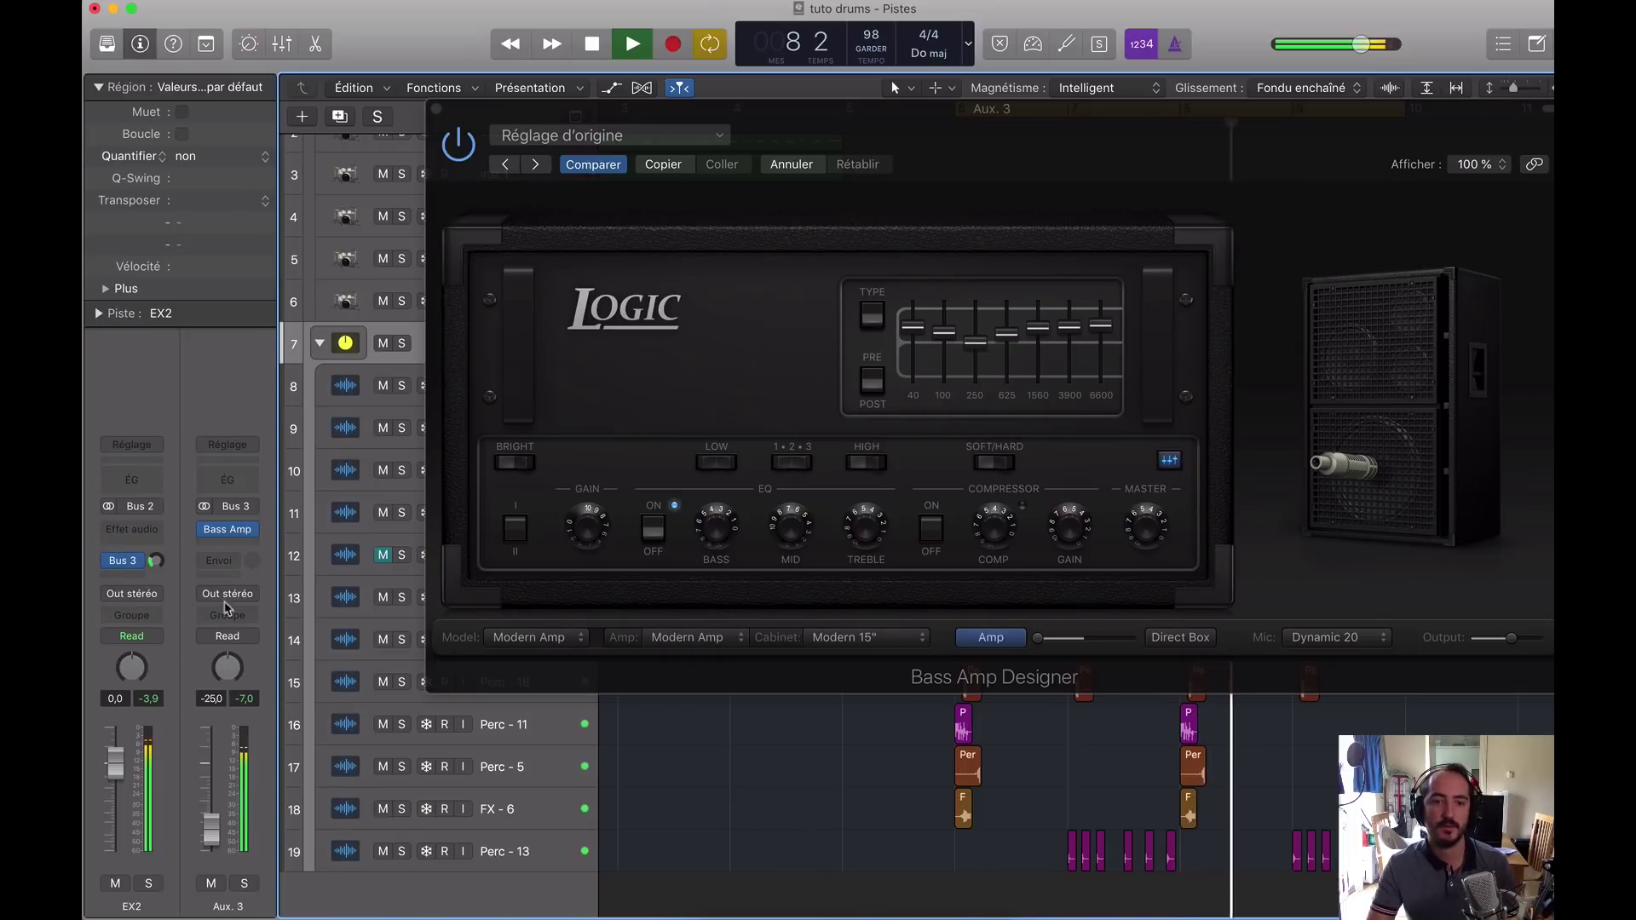
# Step: Lower the 40 and 100 Hz bands of the amp's graphic EQ and set the EX2 send to Bus 3 to about -9.6 dB
pyautogui.click(922, 328)
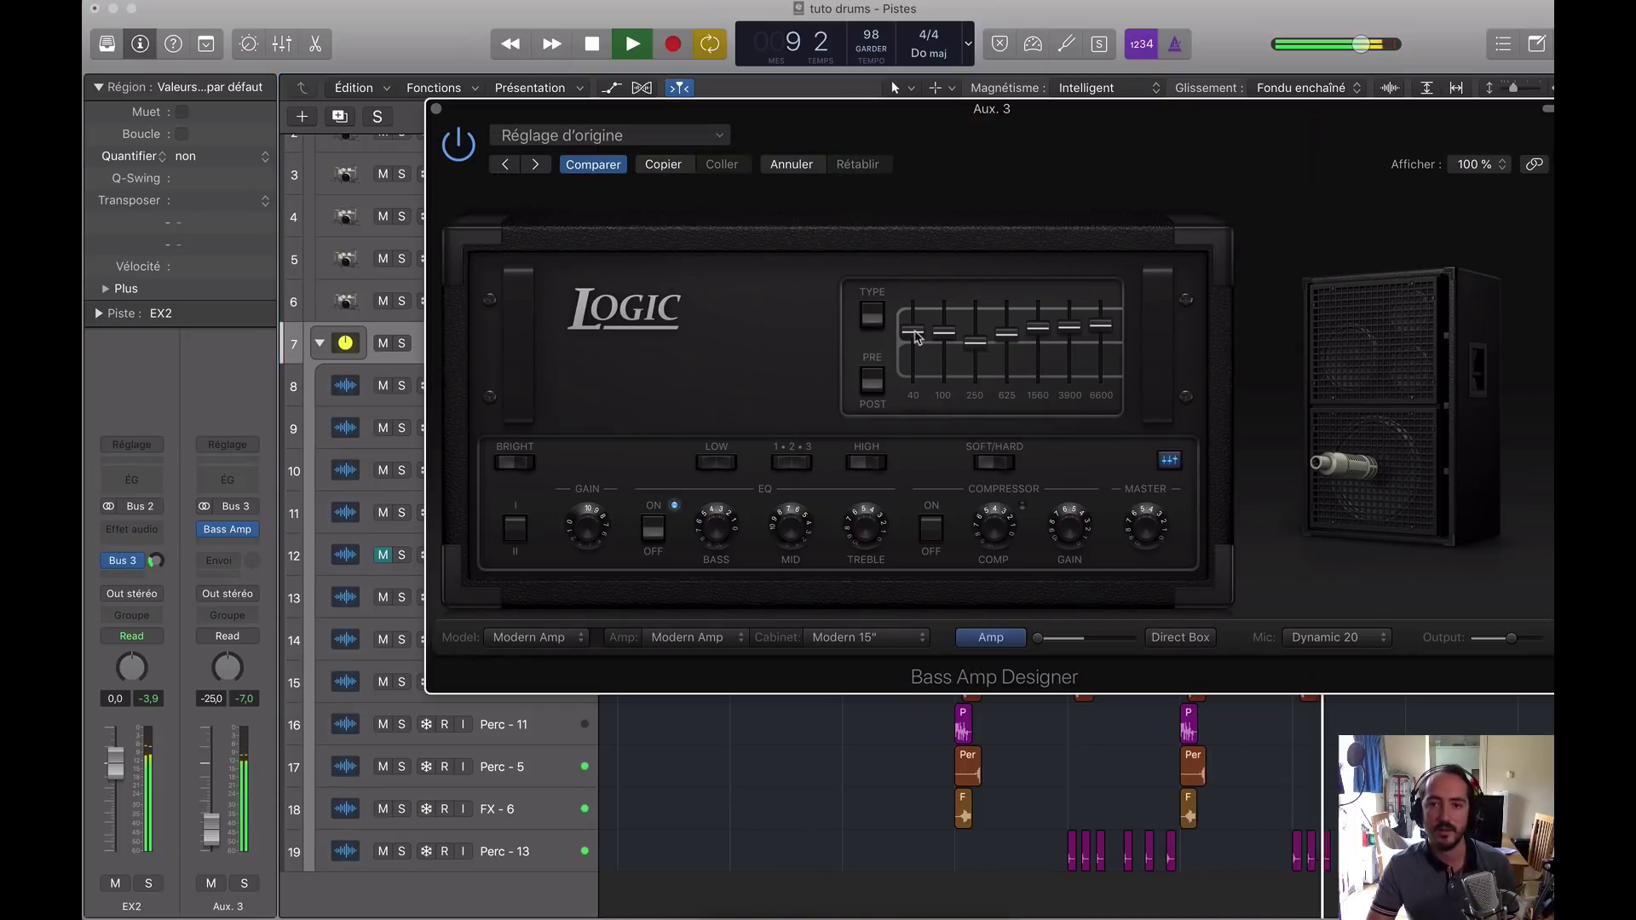
pyautogui.moveTo(923, 328); pyautogui.dragTo(946, 366)
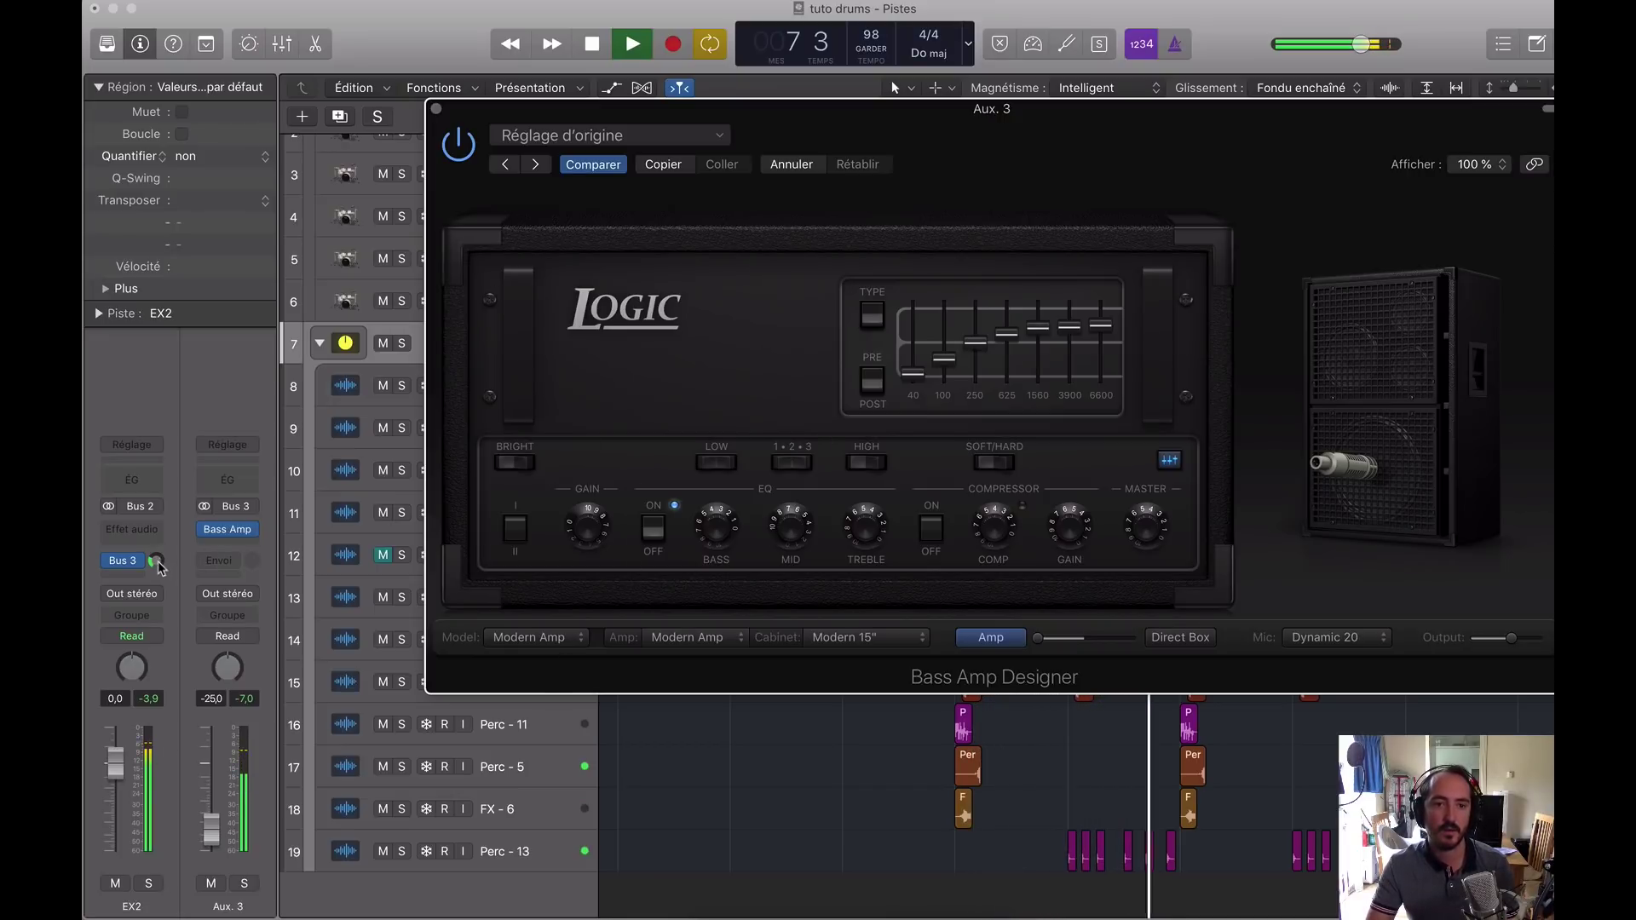
pyautogui.moveTo(157, 561); pyautogui.dragTo(159, 550)
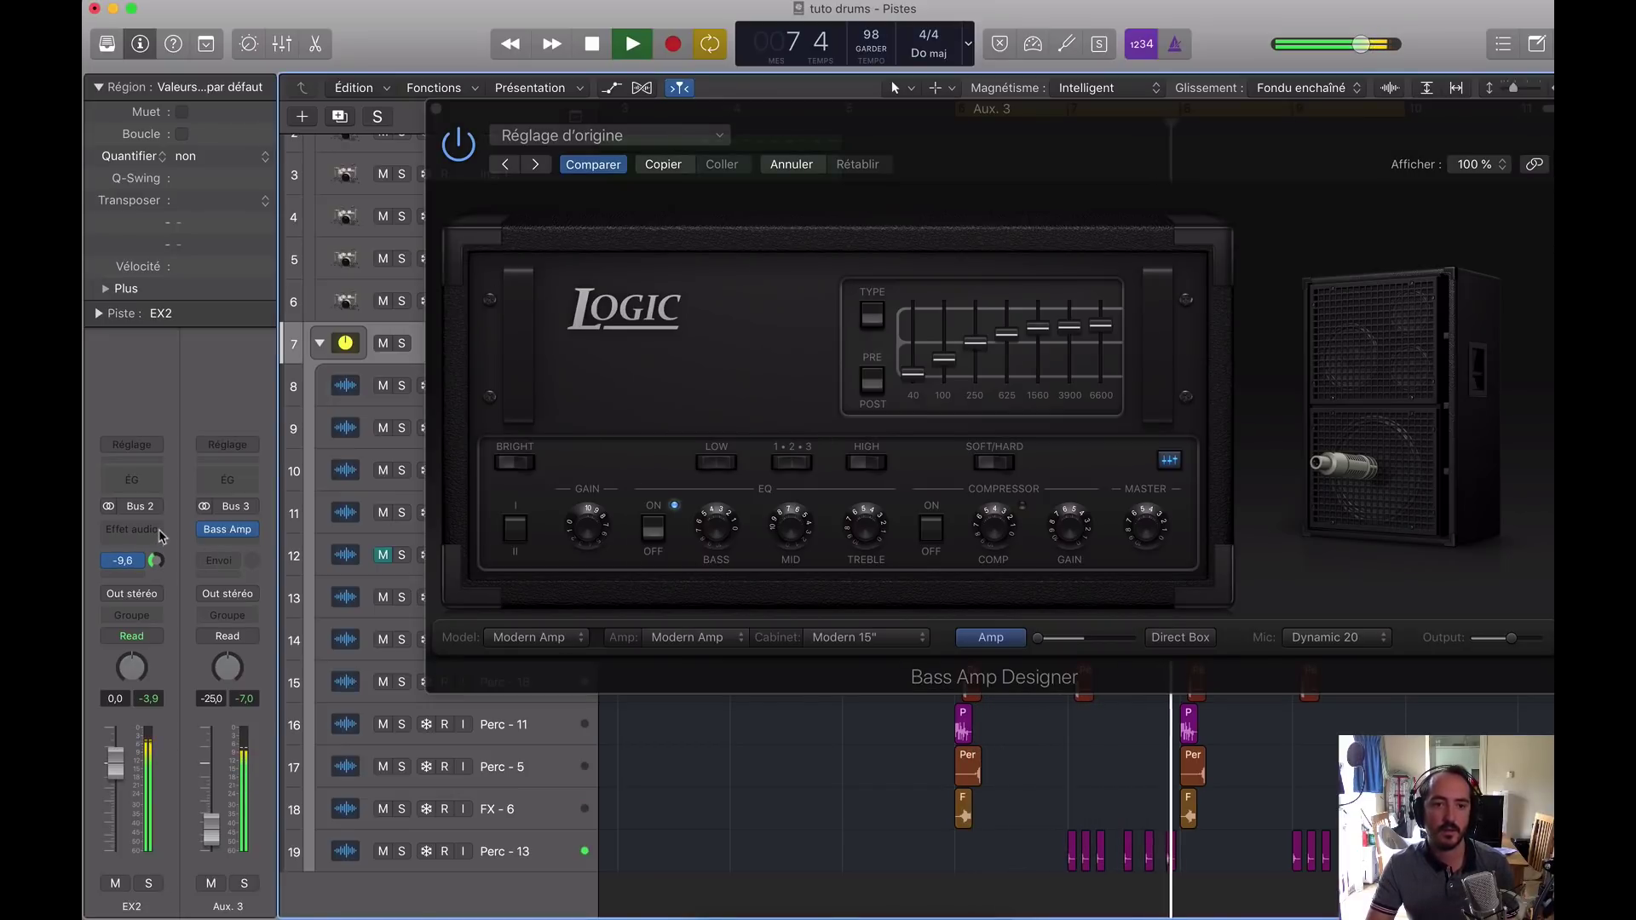
# Step: Insert a Gain plug-in at -13.6 dB after Bass Amp on Aux 3, close it, and set the Aux 3 fader to about -15.4 dB
pyautogui.click(227, 544)
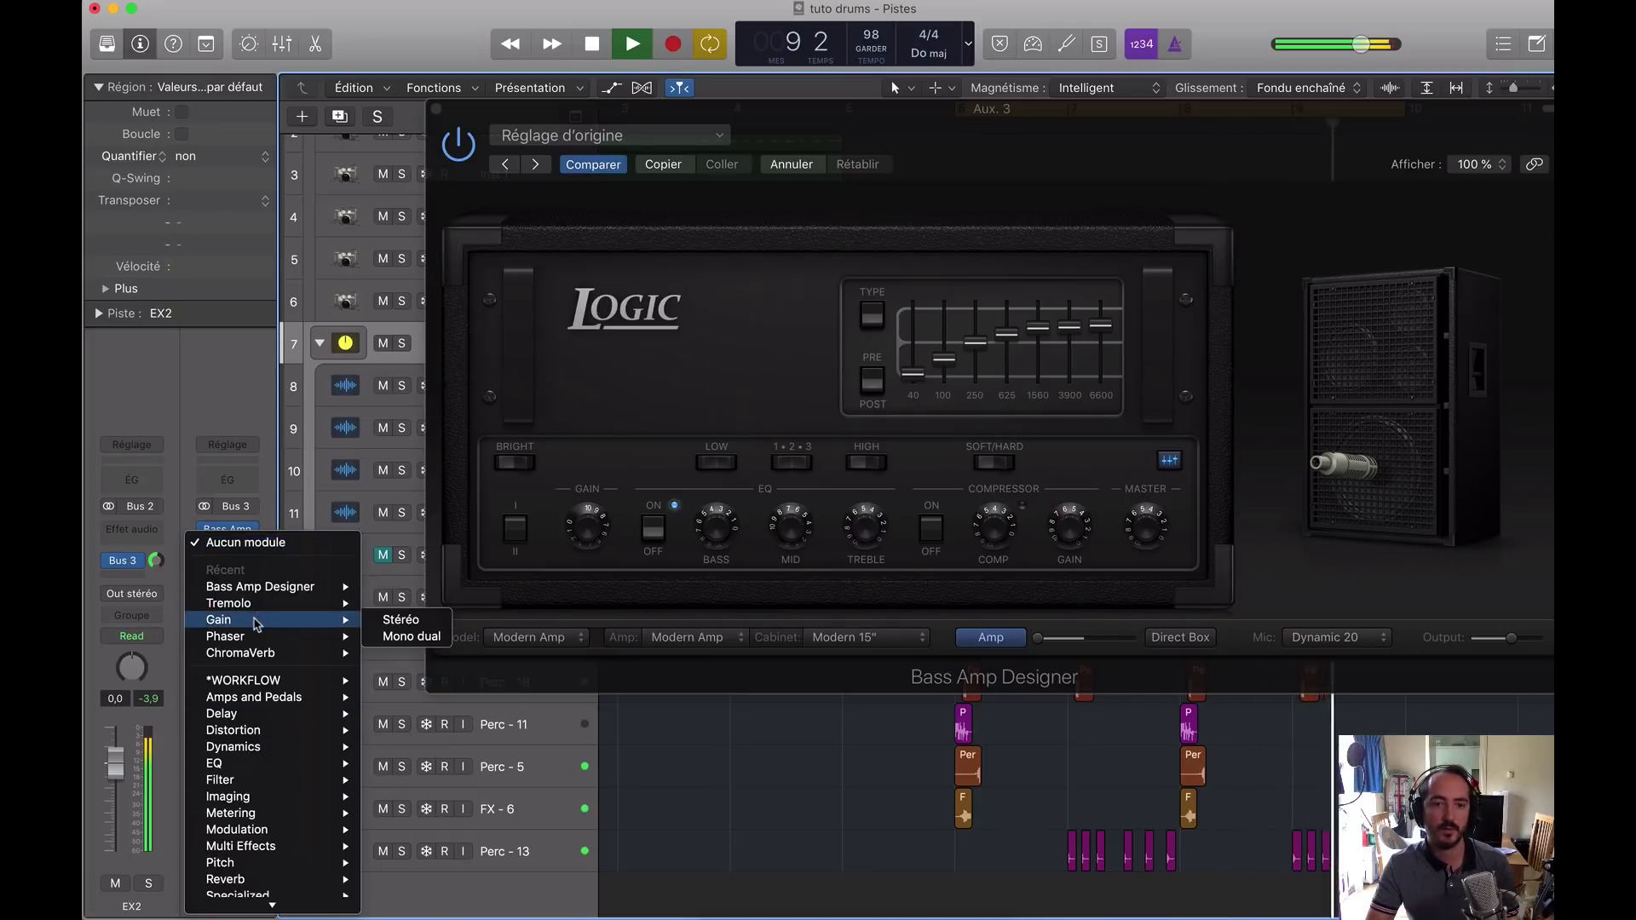
pyautogui.click(264, 338)
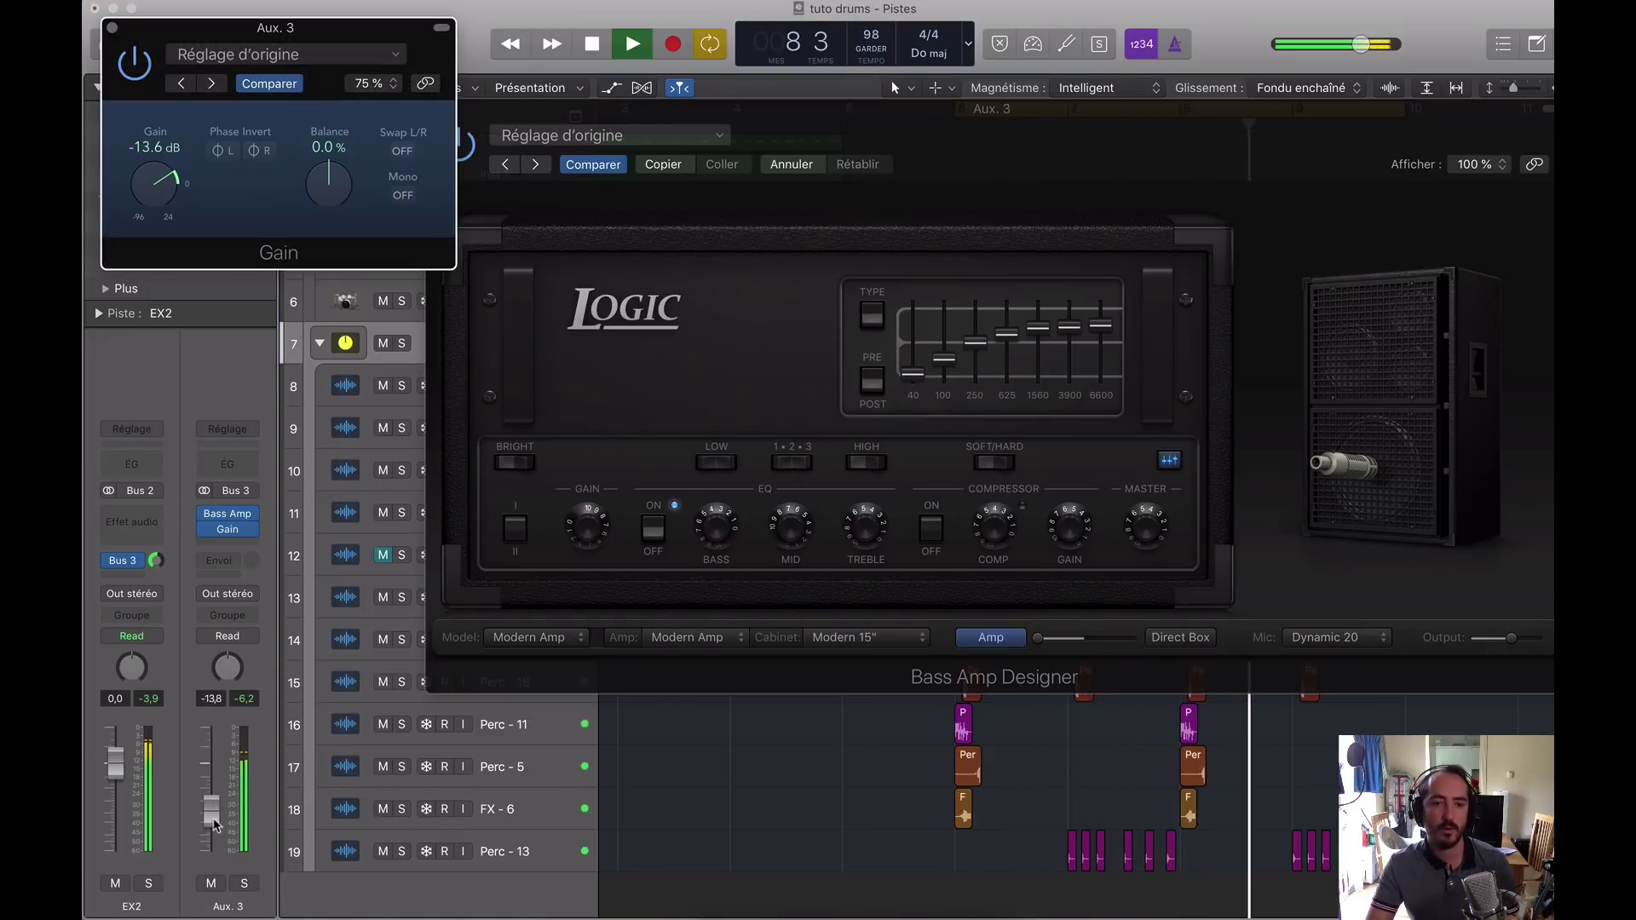
pyautogui.click(112, 29)
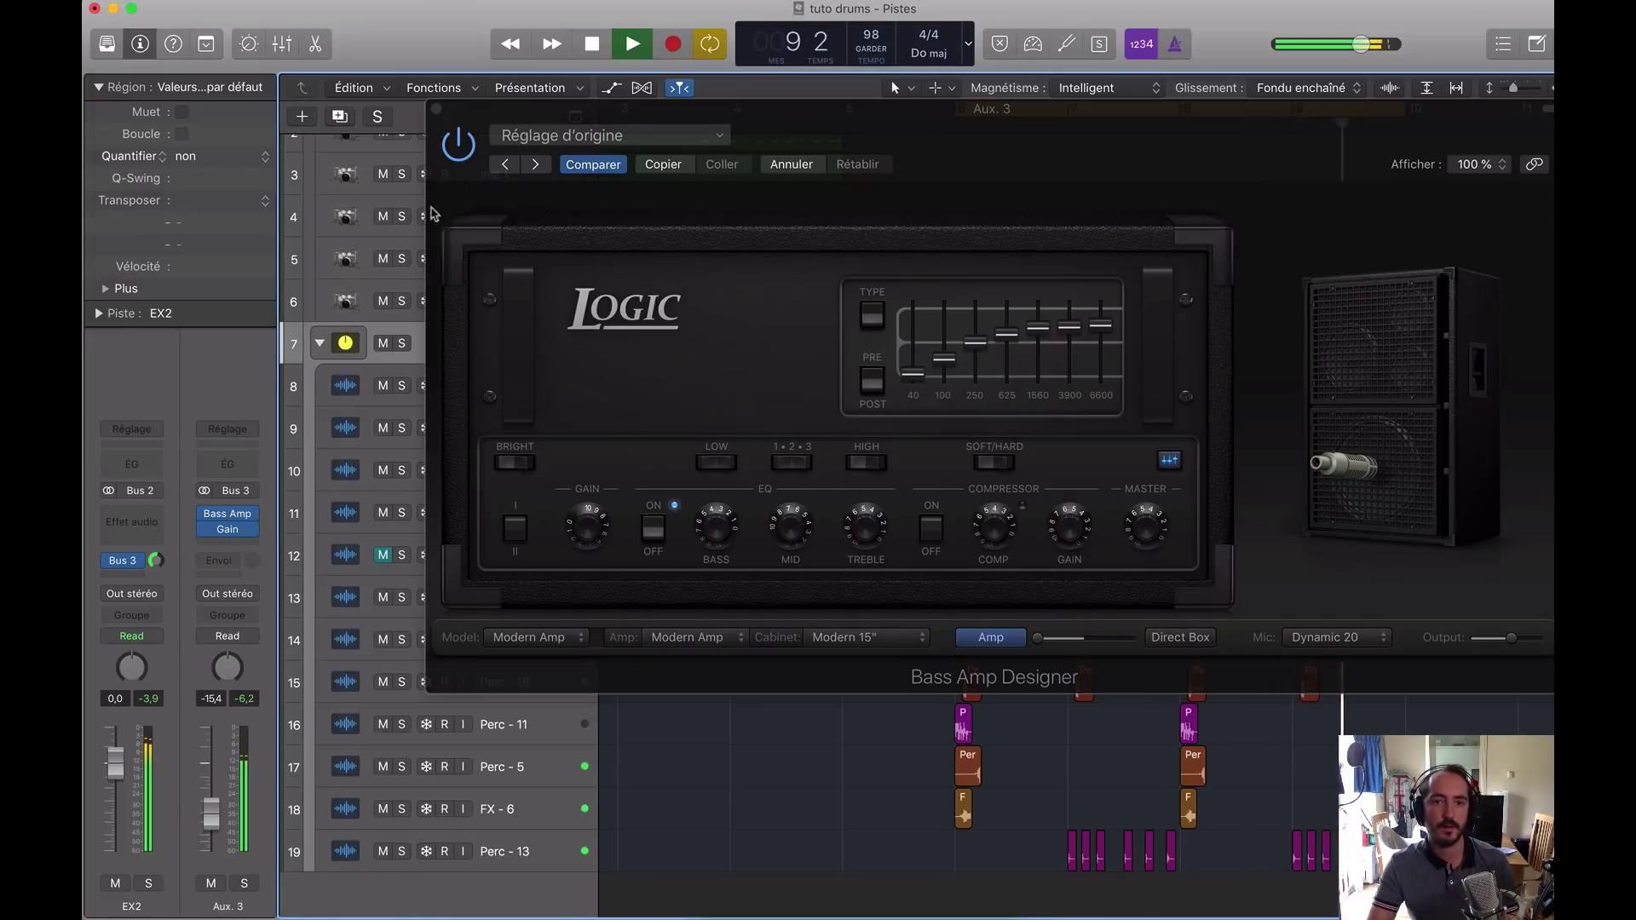
# Step: Hide the plug-in window, compare the loop with the Bus 3 send bypassed and active, and stop playback
pyautogui.press('v')
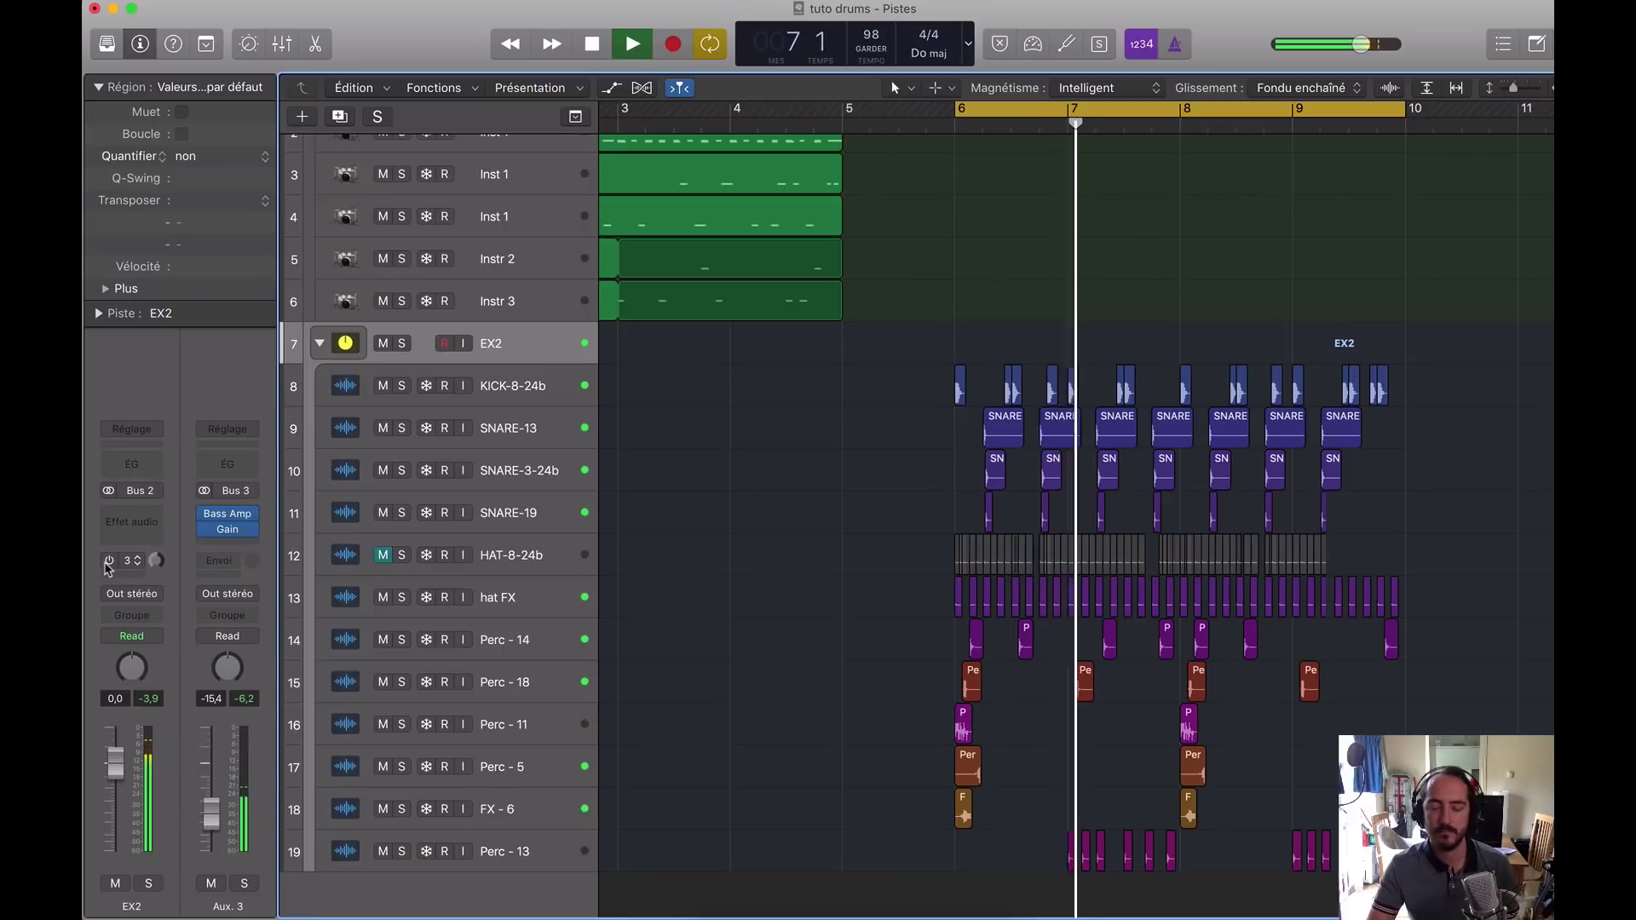
pyautogui.click(107, 561)
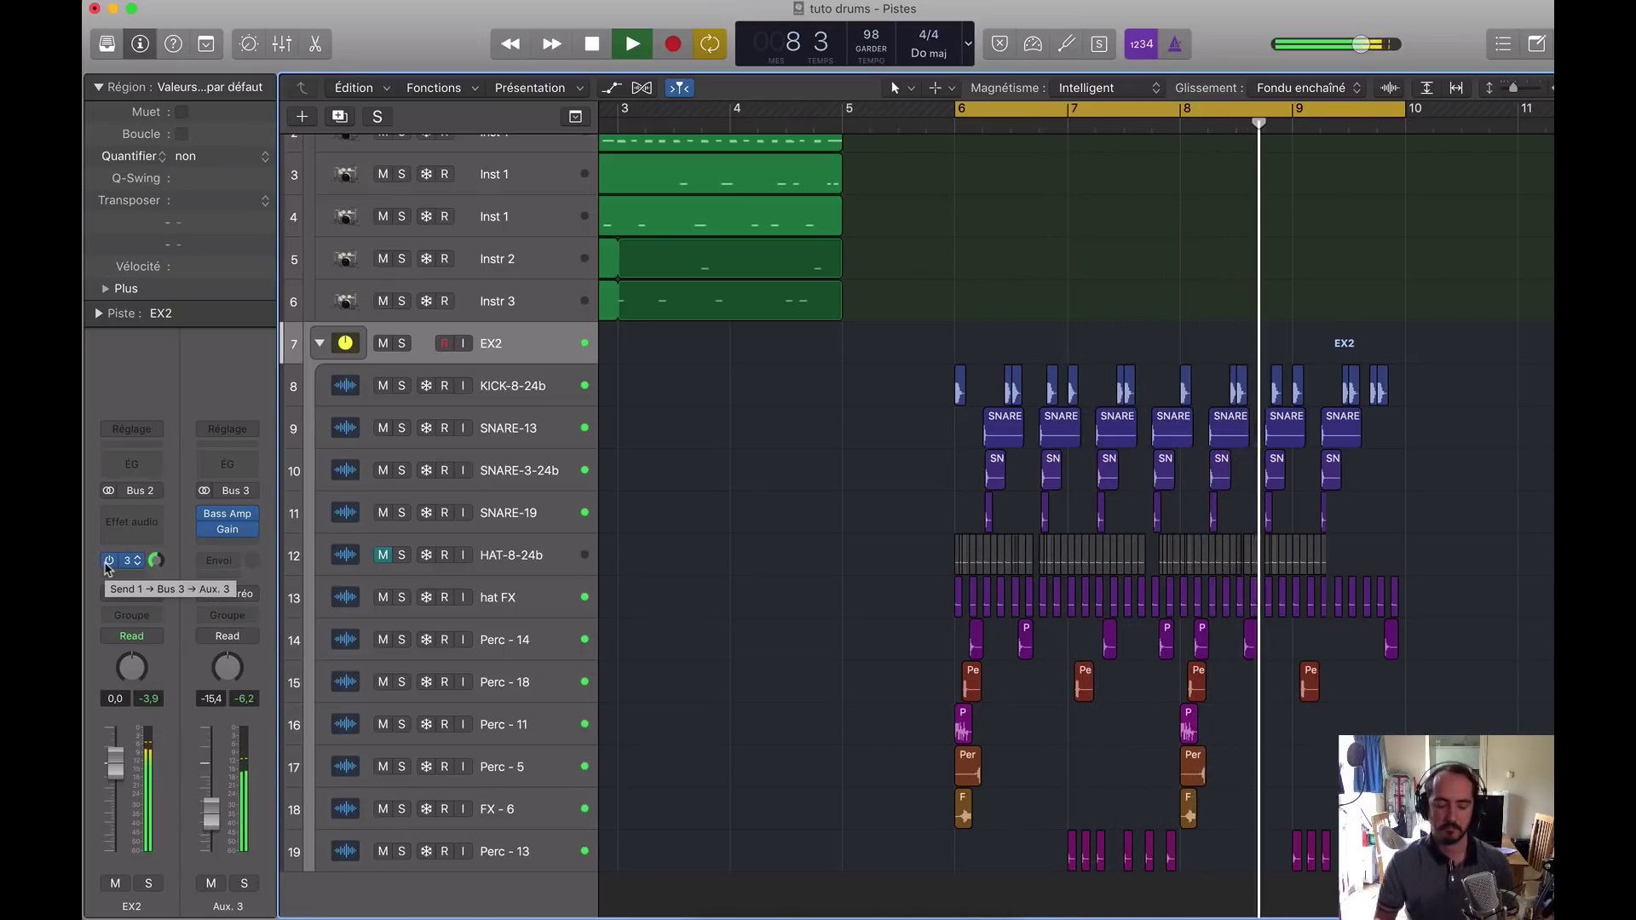
pyautogui.press('space')
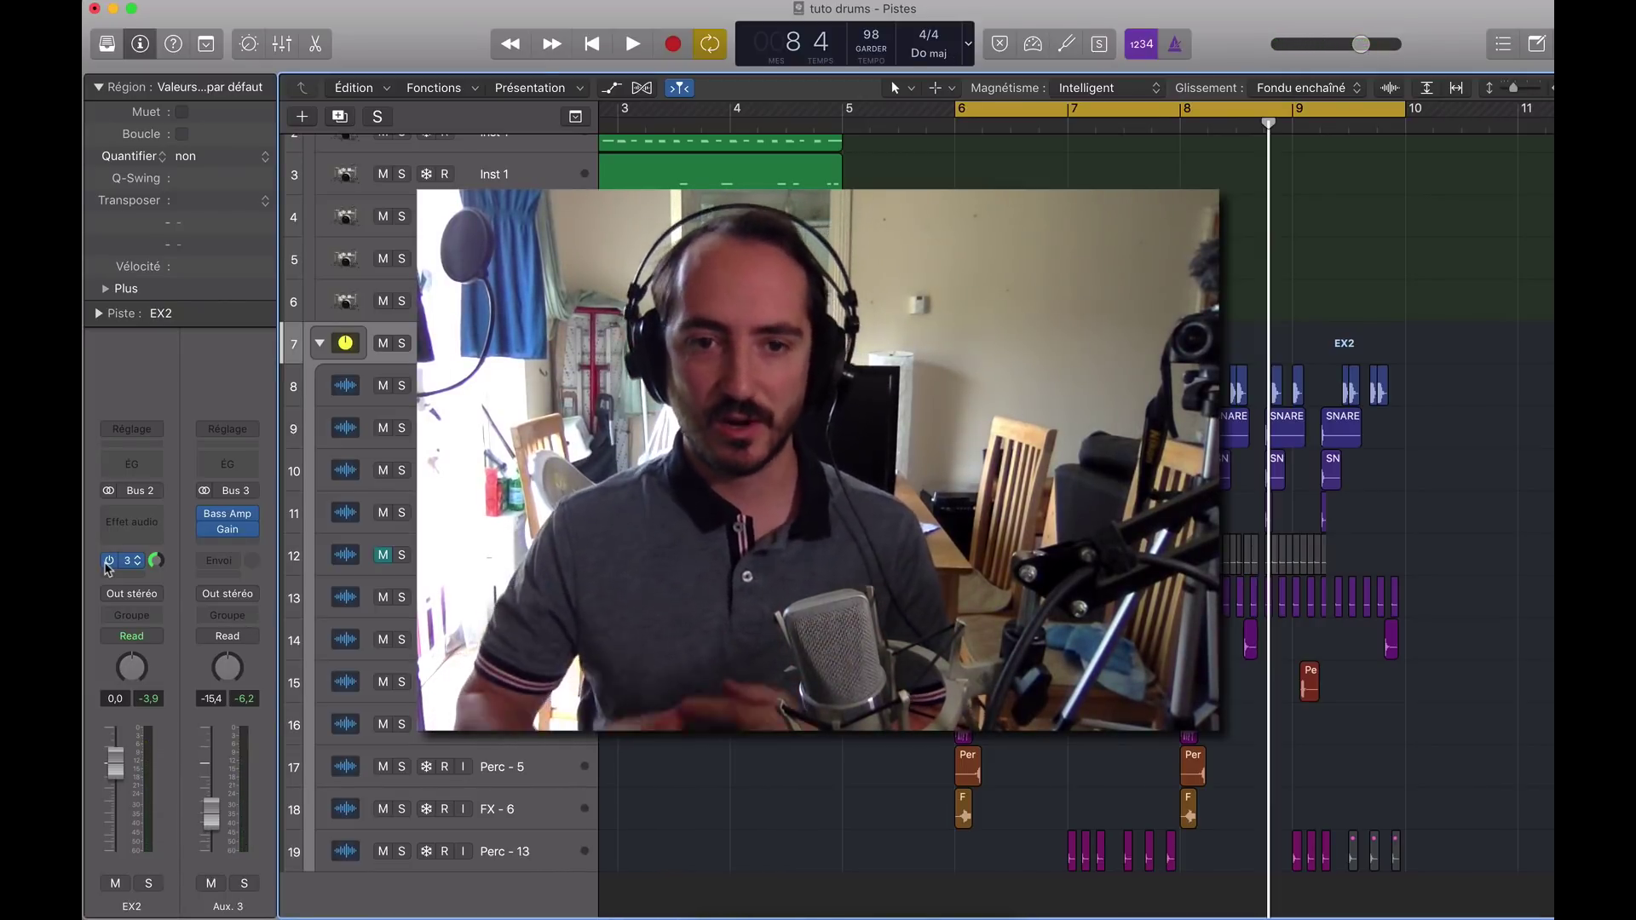
# Step: Compare the loop with only KICK-8-24b and SNARE-13 against all EX2 tracks by muting and unmuting the other layers, and stop playback
pyautogui.click(324, 597)
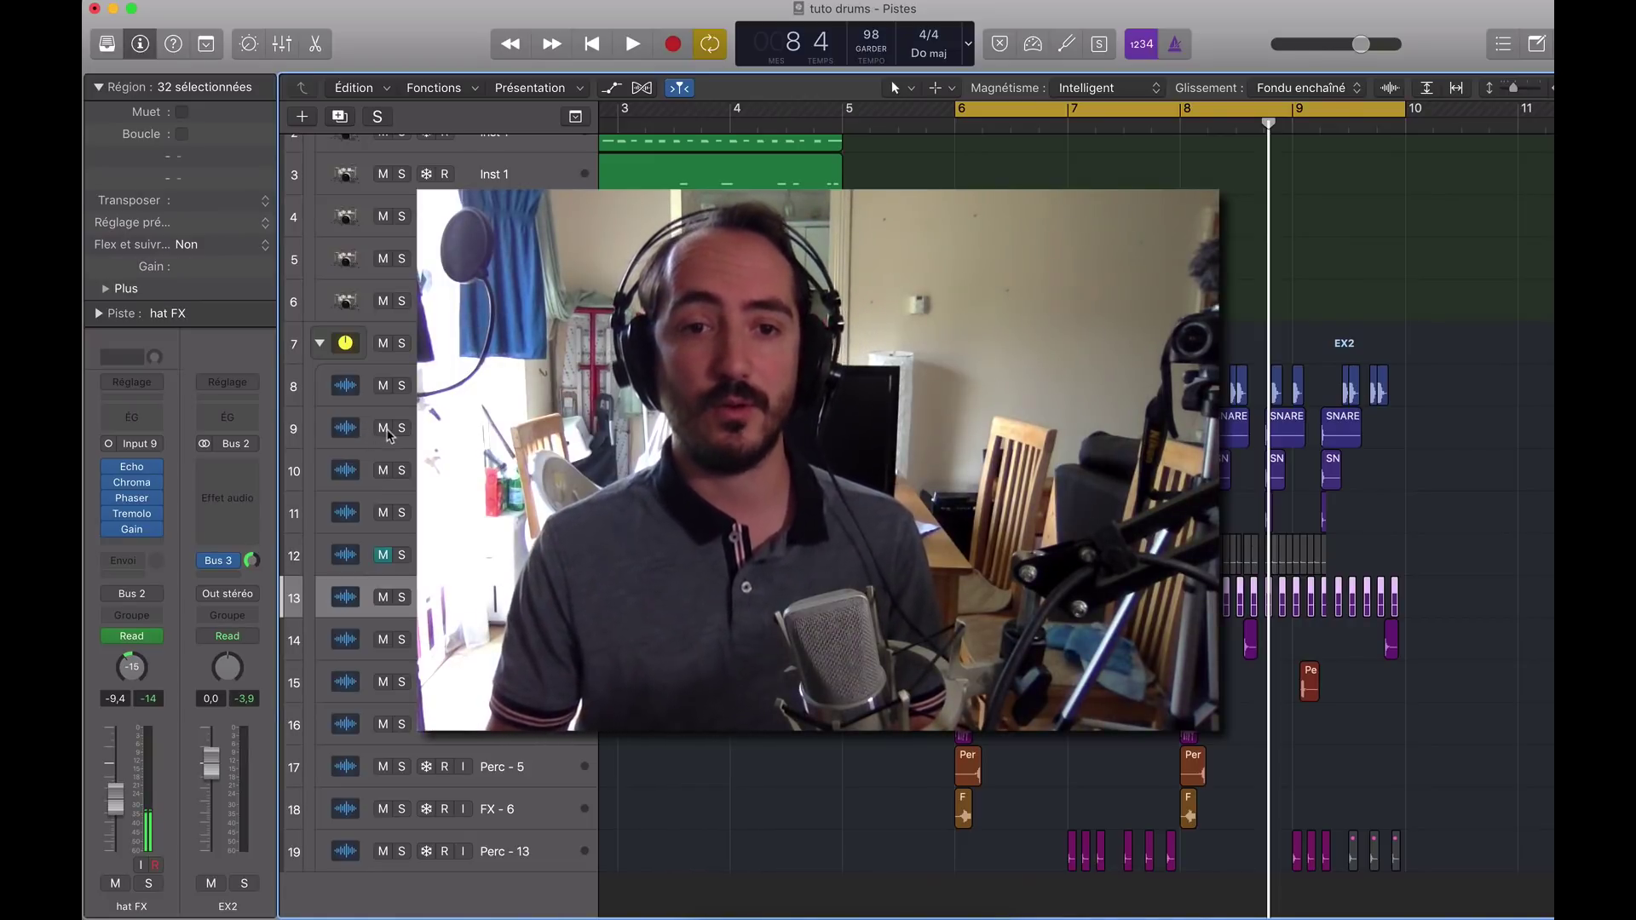
pyautogui.moveTo(381, 481); pyautogui.dragTo(365, 856)
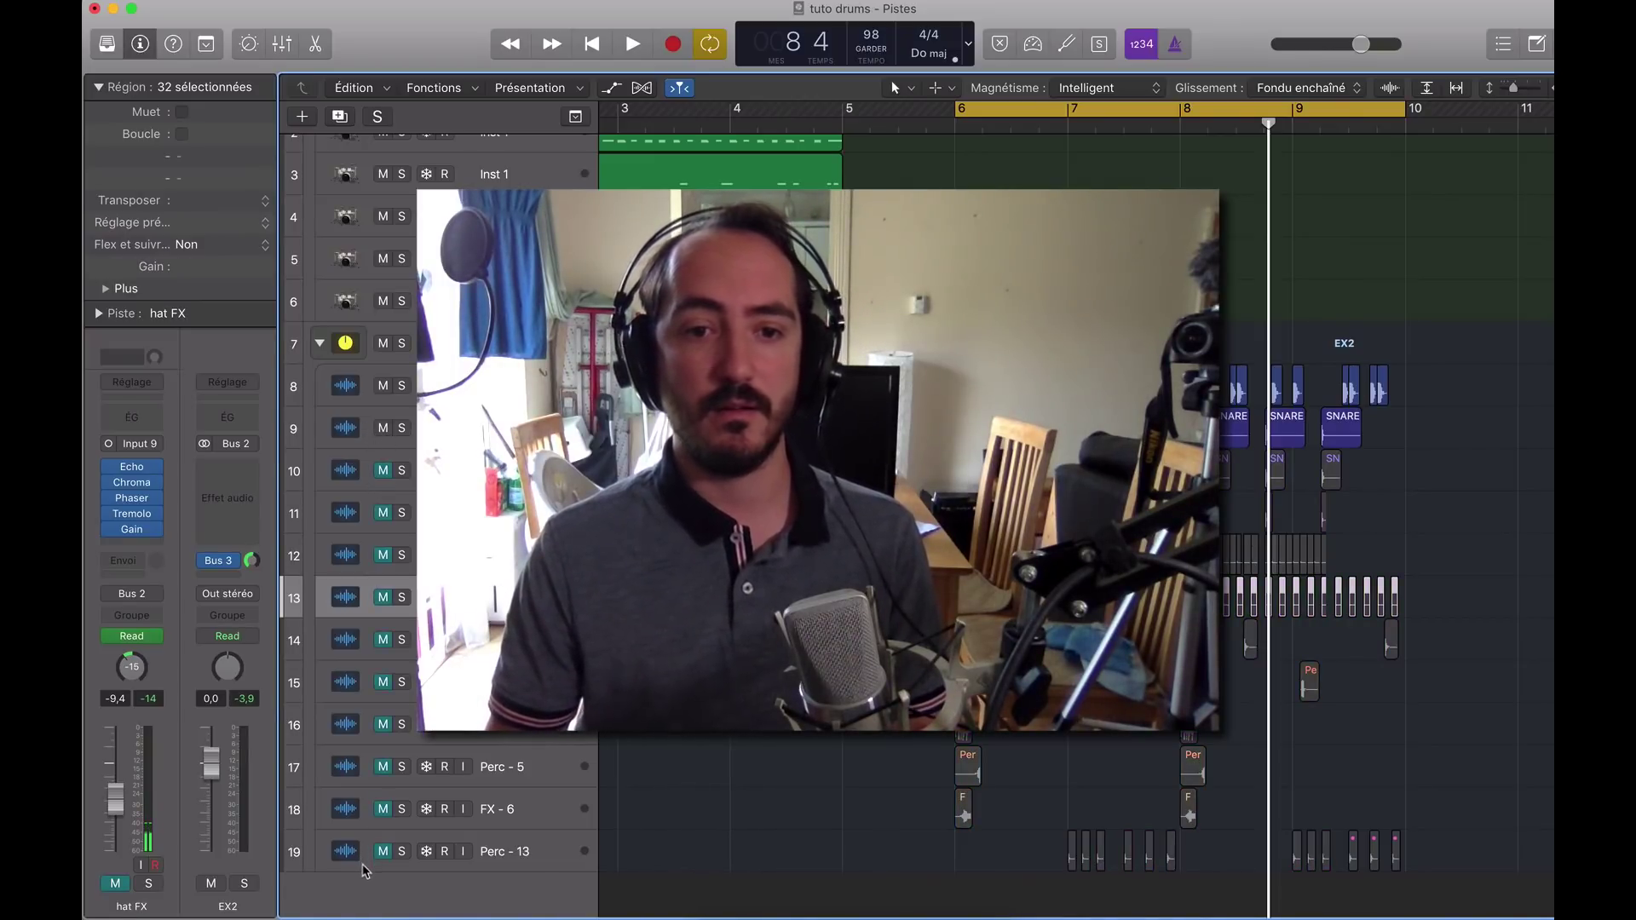
pyautogui.press('space')
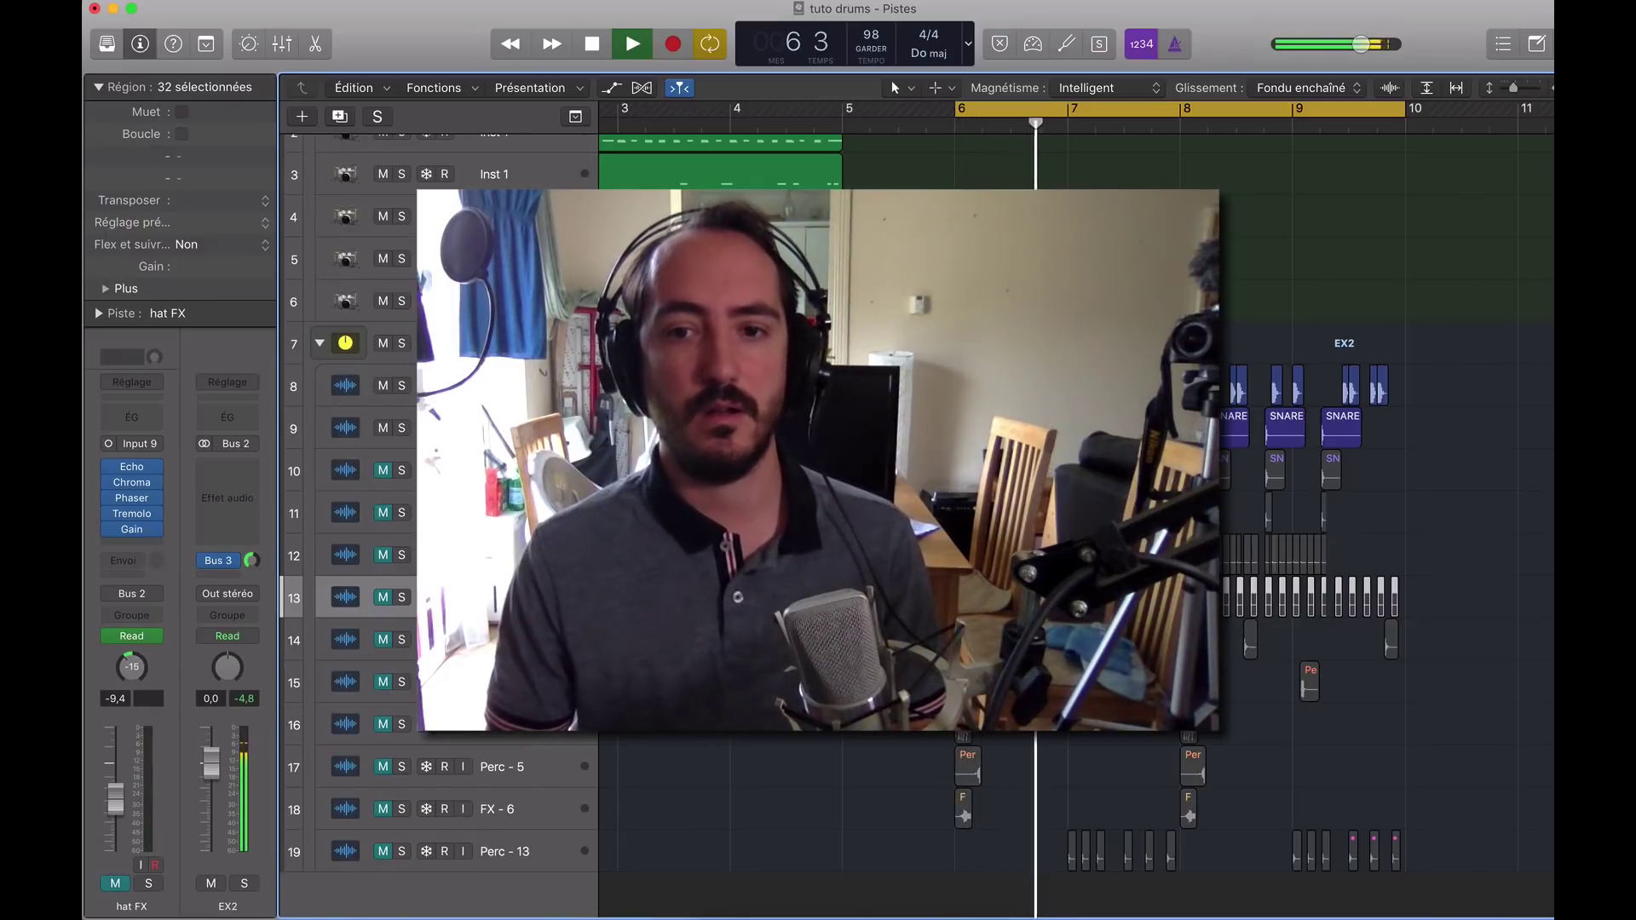
pyautogui.click(407, 550)
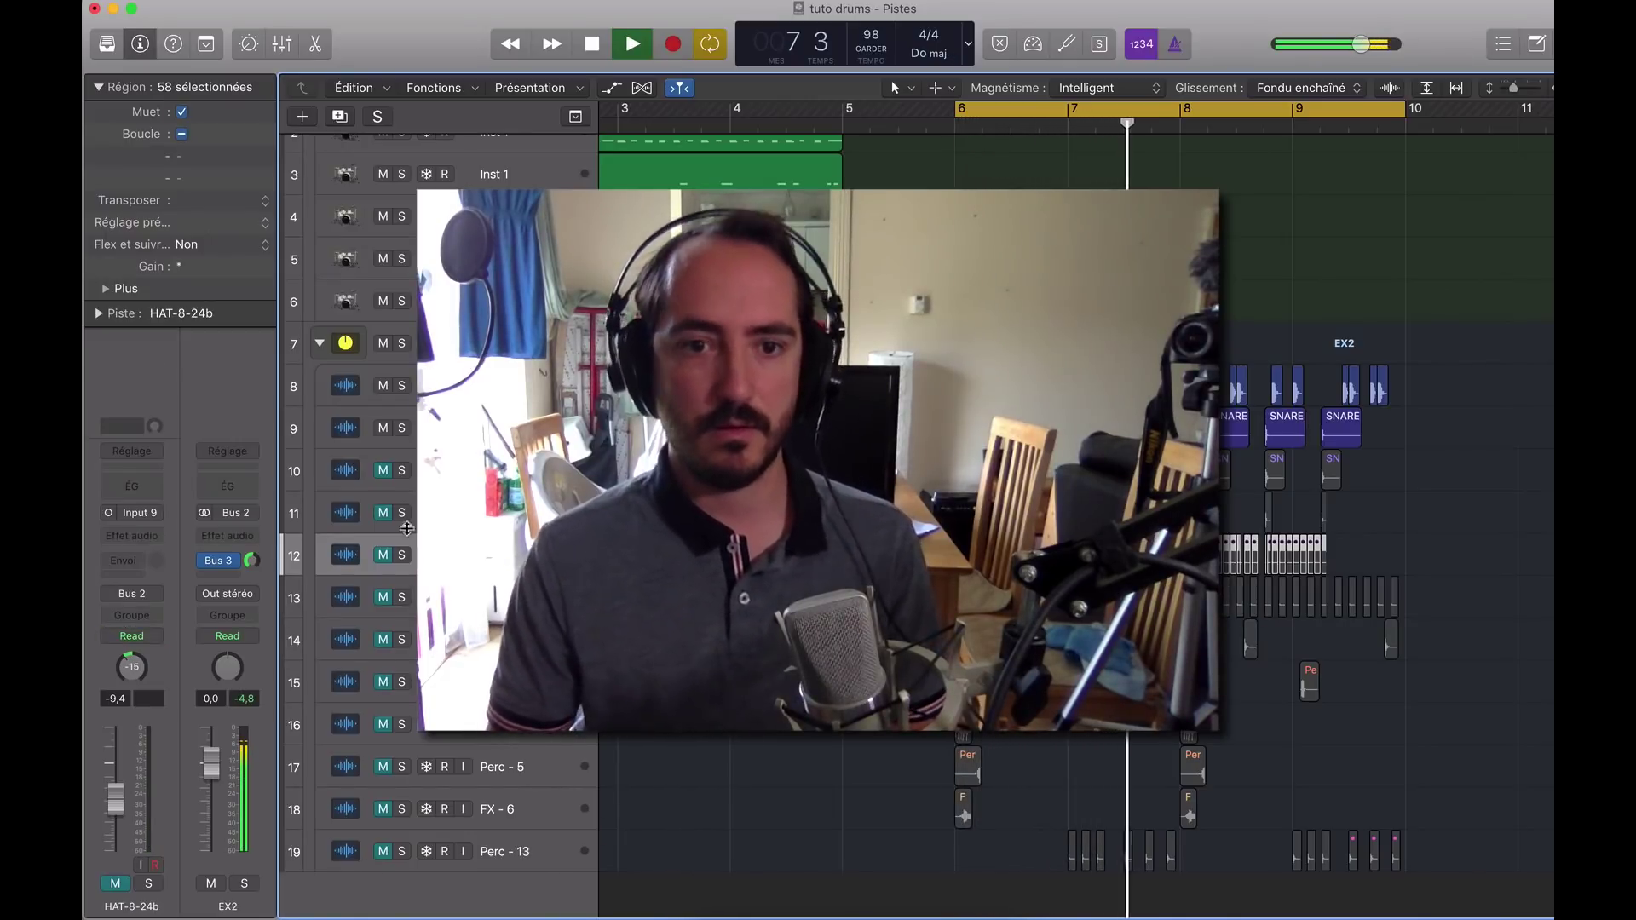
pyautogui.moveTo(383, 470); pyautogui.dragTo(382, 851)
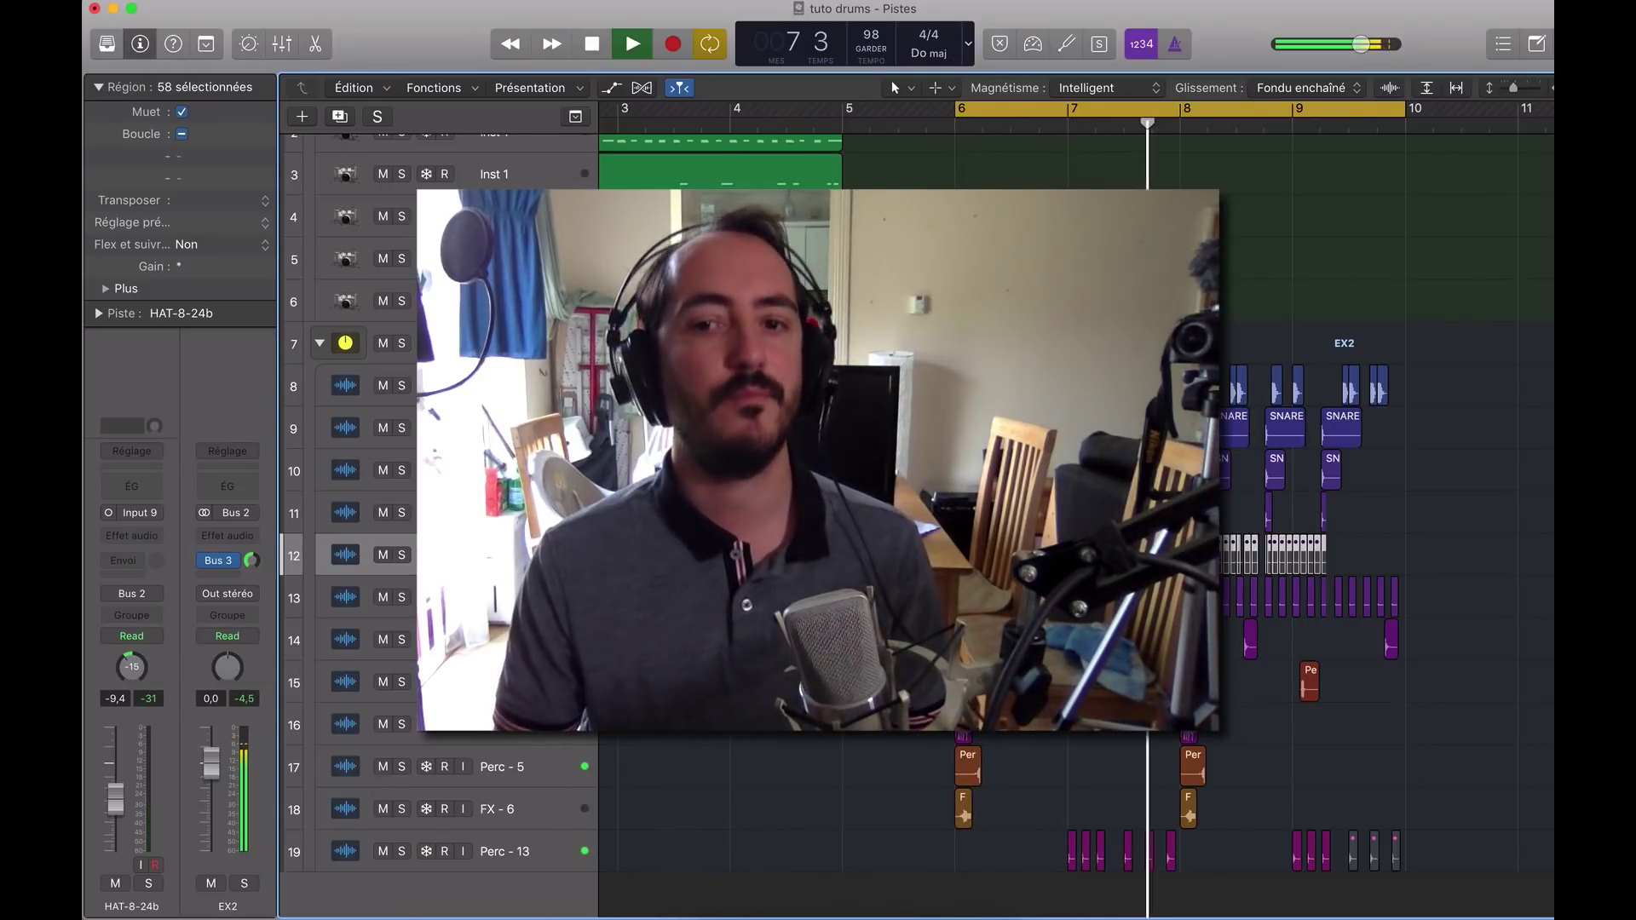
pyautogui.press('space')
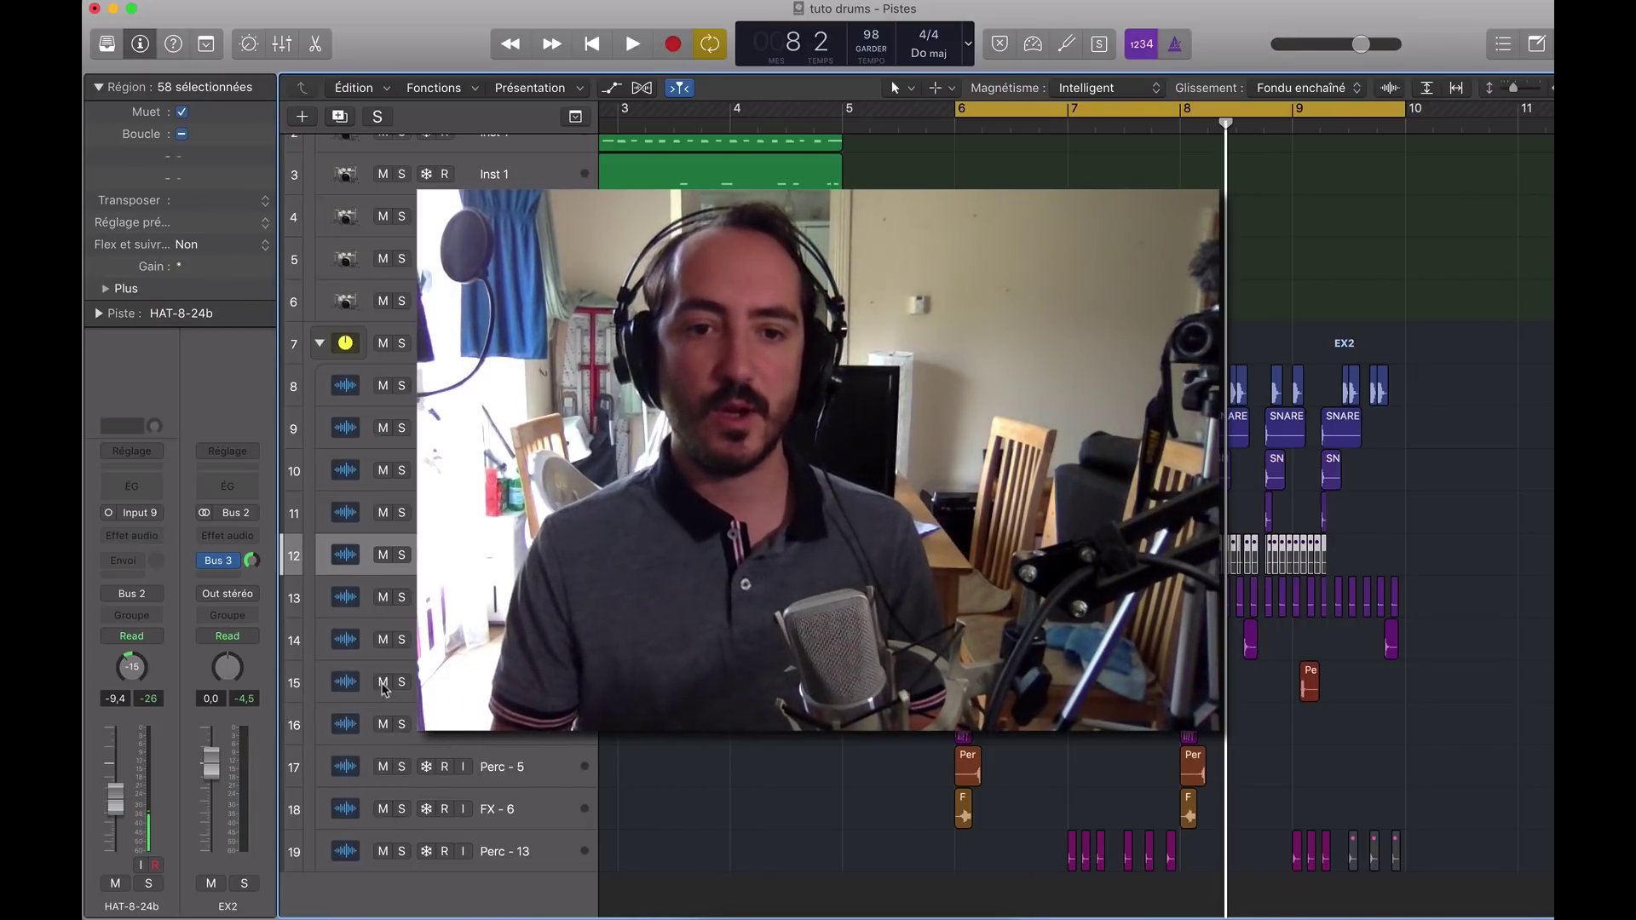
# Step: Compare the loop without and with the tracks from Perc - 18 down to Perc - 13 by muting and unmuting them, and stop playback
pyautogui.moveTo(384, 683); pyautogui.dragTo(387, 863)
pyautogui.press('space')
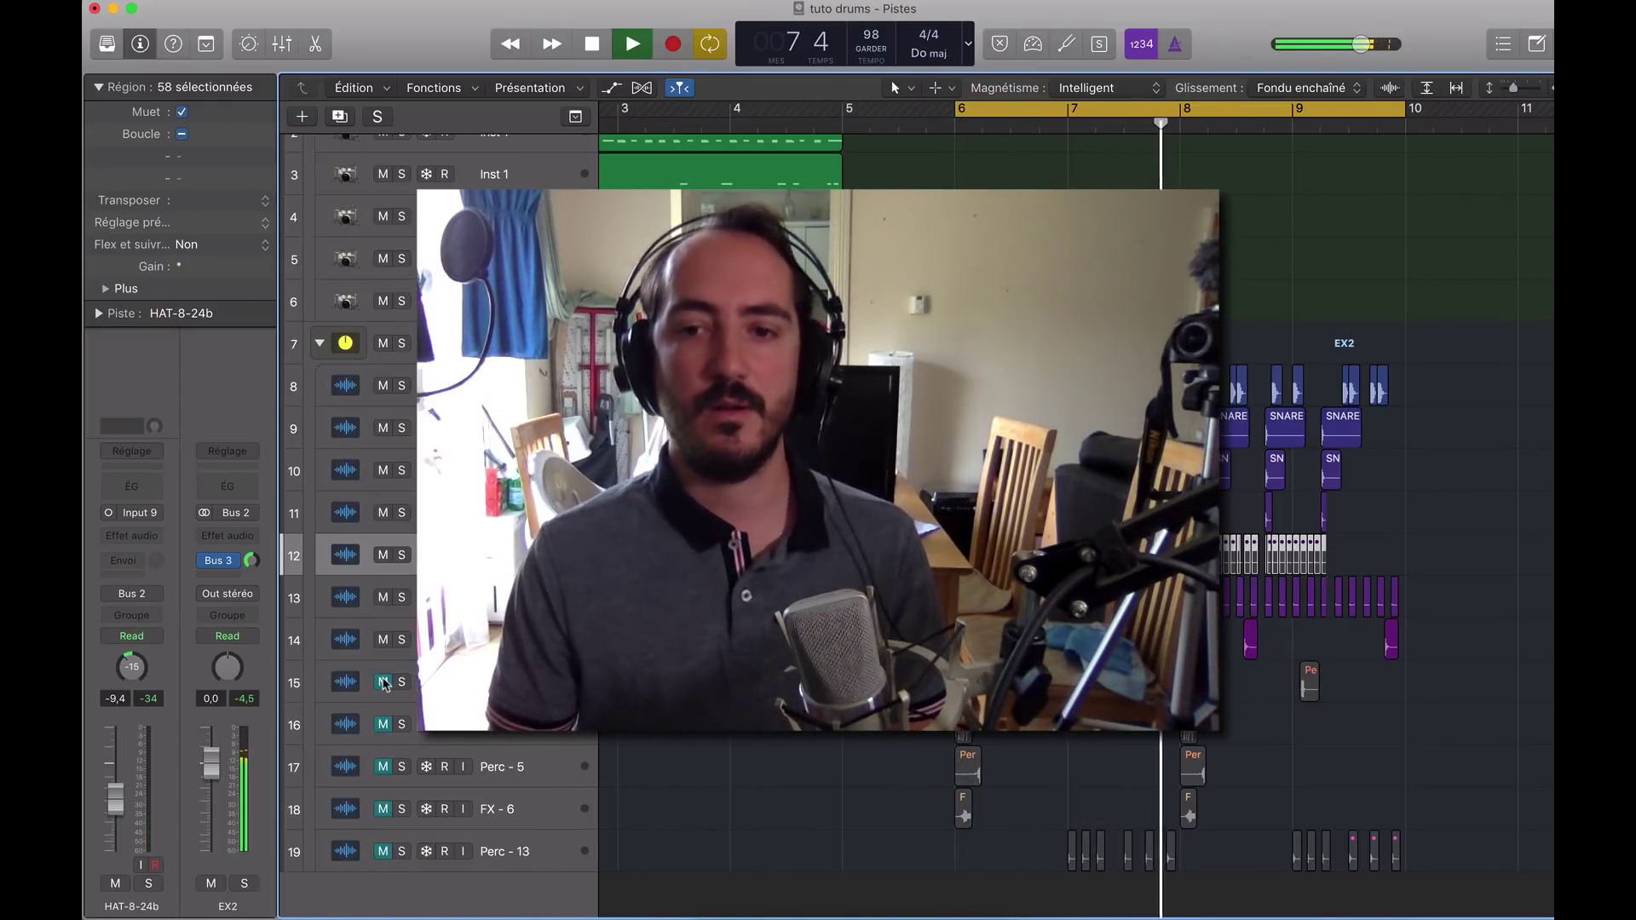
pyautogui.moveTo(383, 684); pyautogui.dragTo(385, 852)
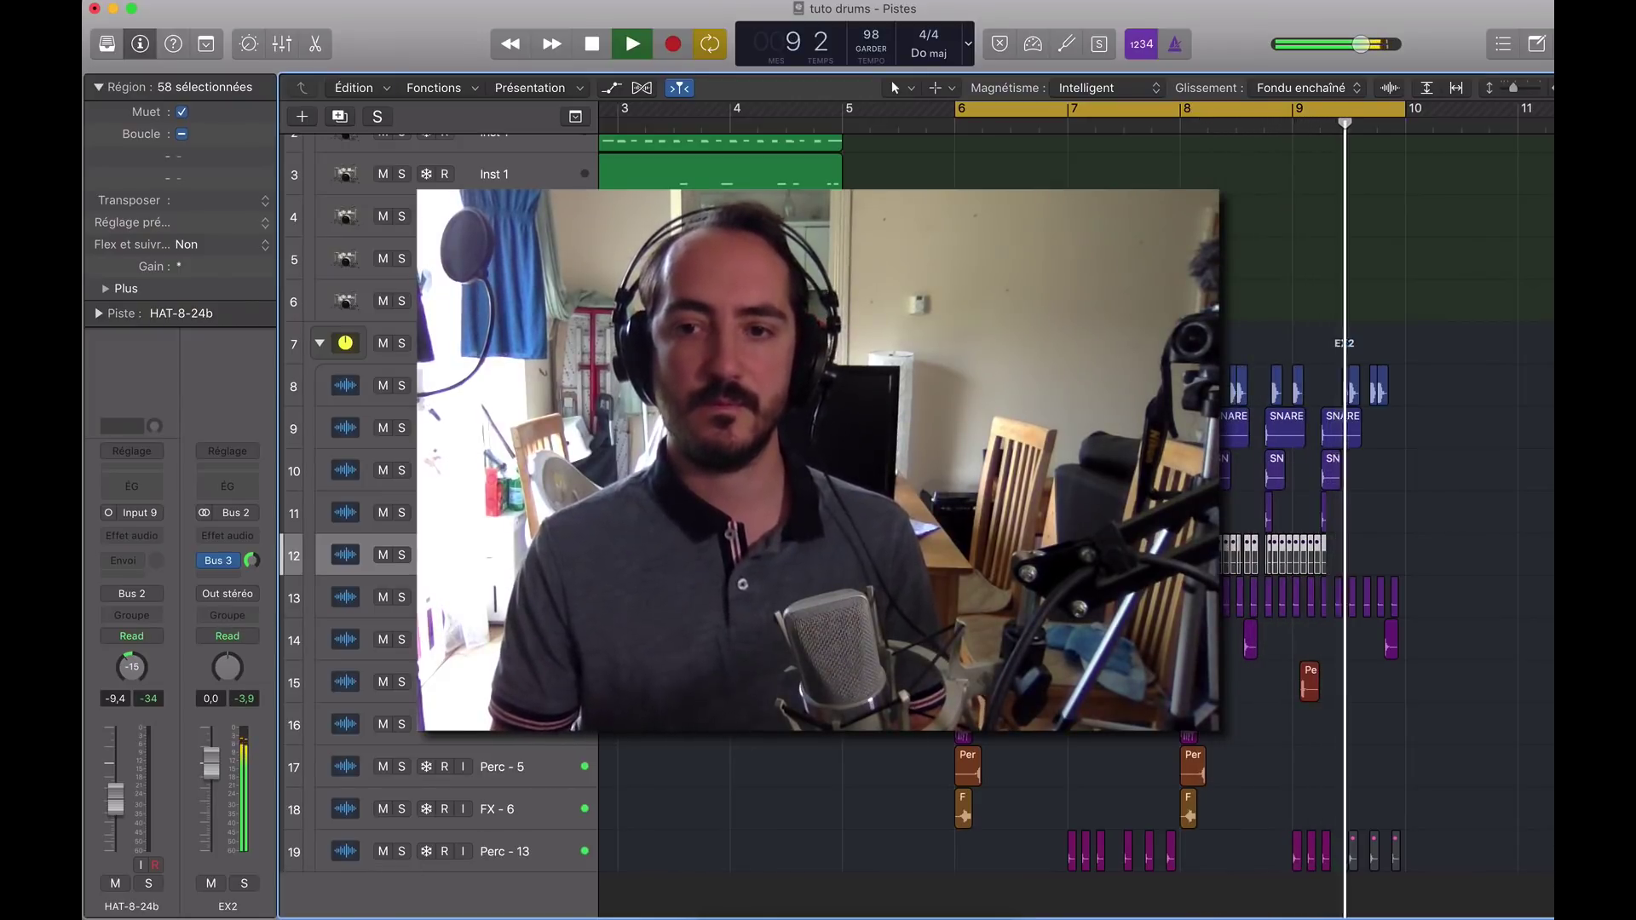
pyautogui.press('space')
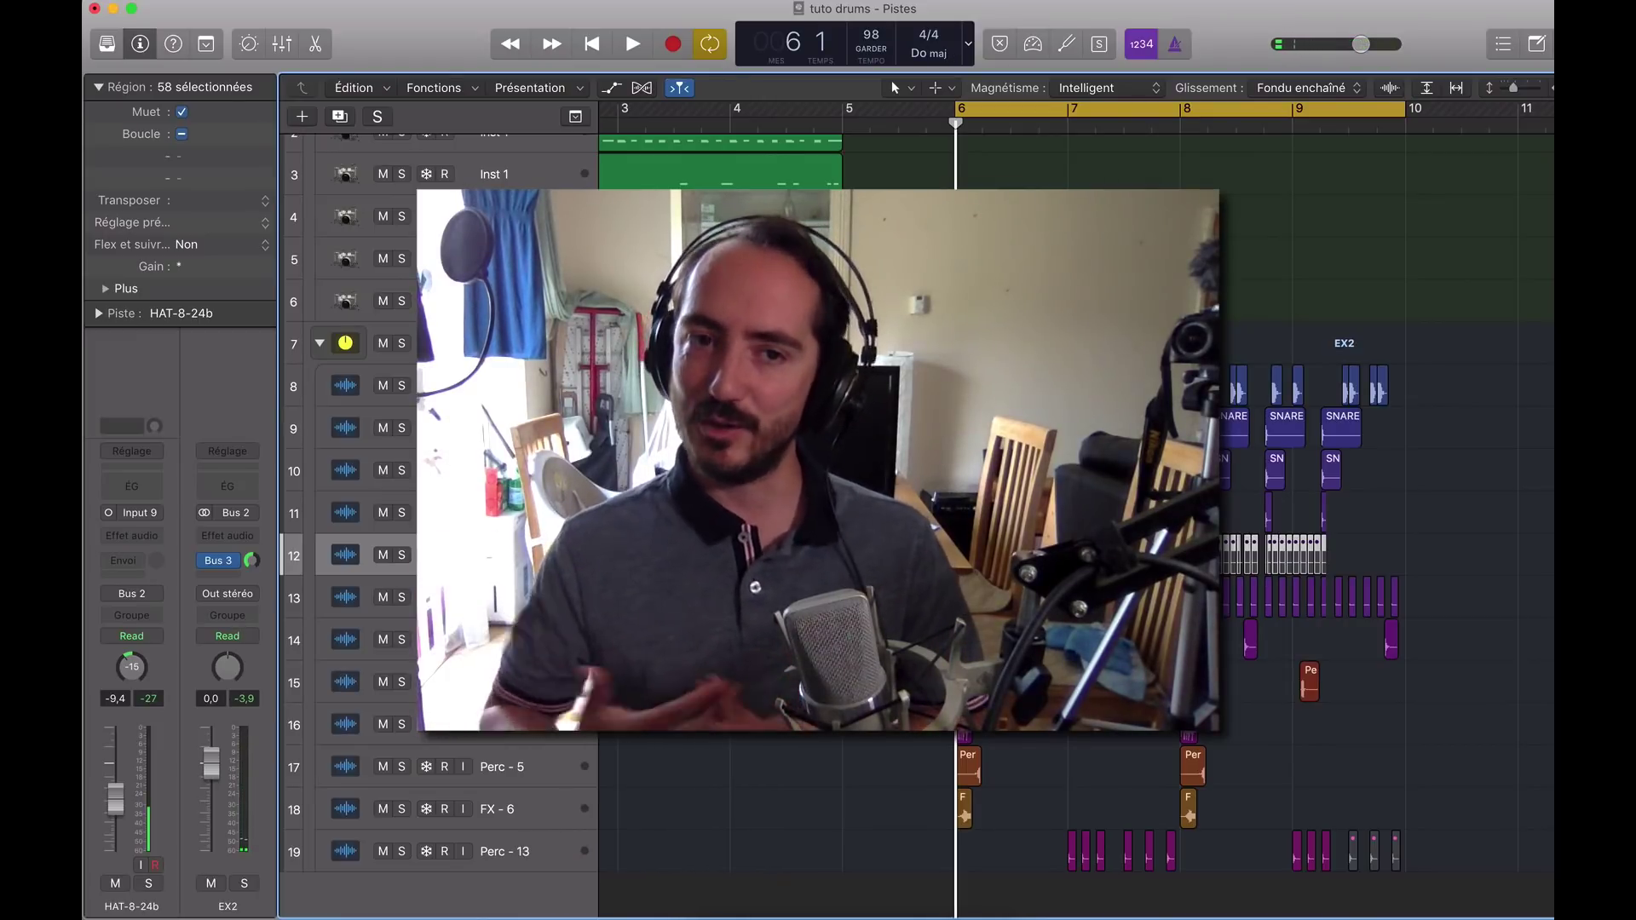
# Step: Collapse the EX2 stack and play back the finished drum loop
pyautogui.scroll(2, 912, 511)
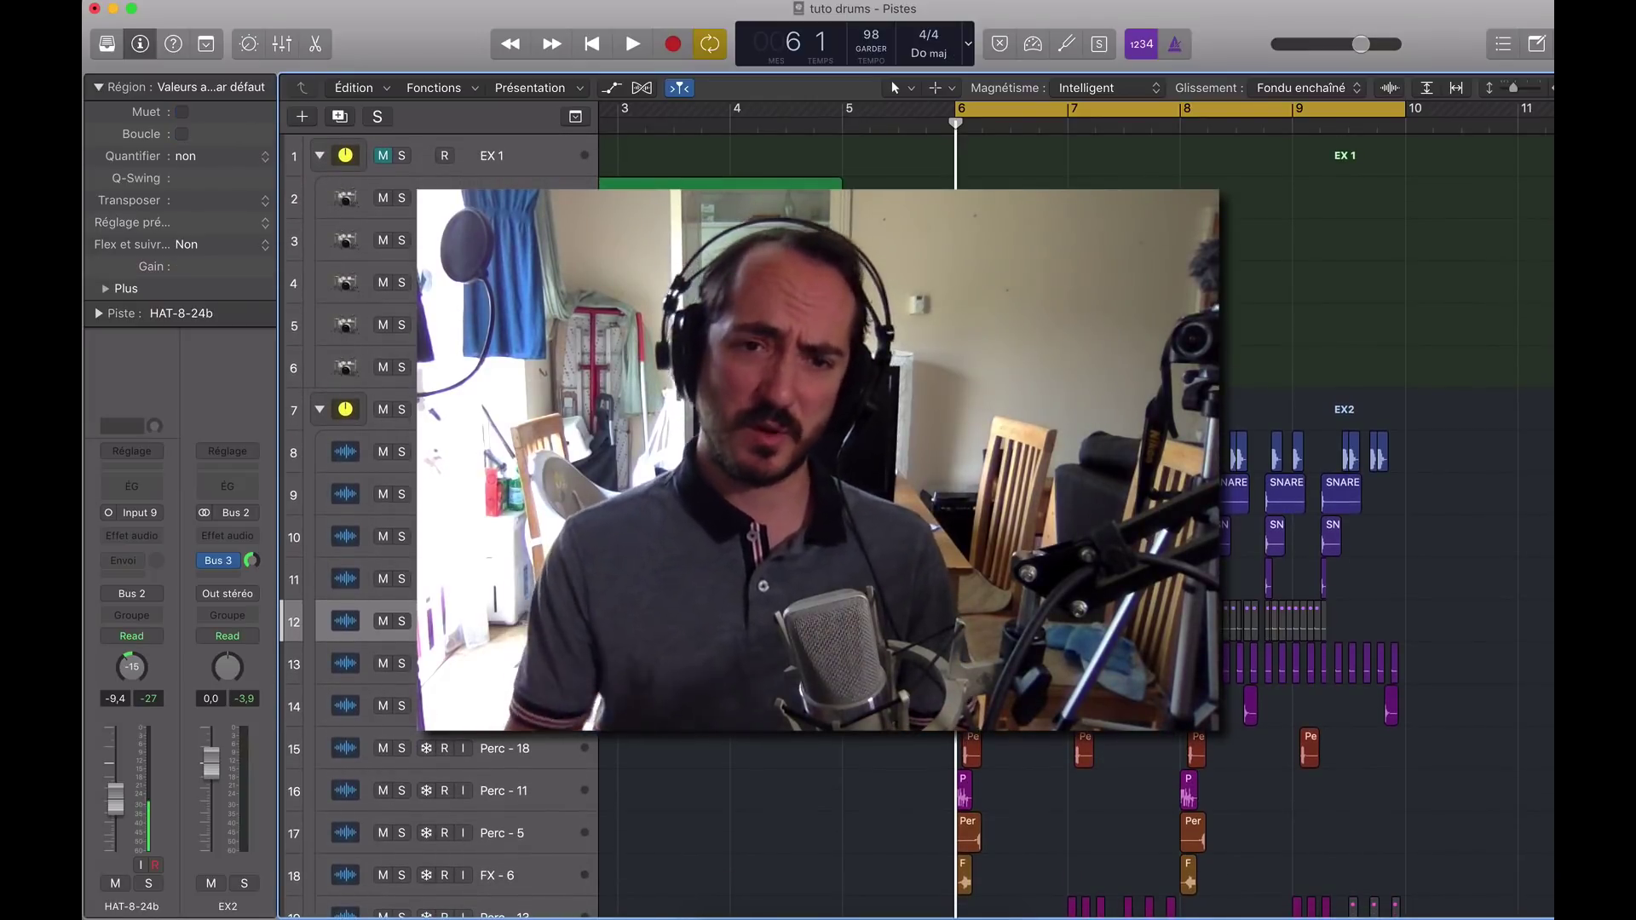
pyautogui.click(321, 410)
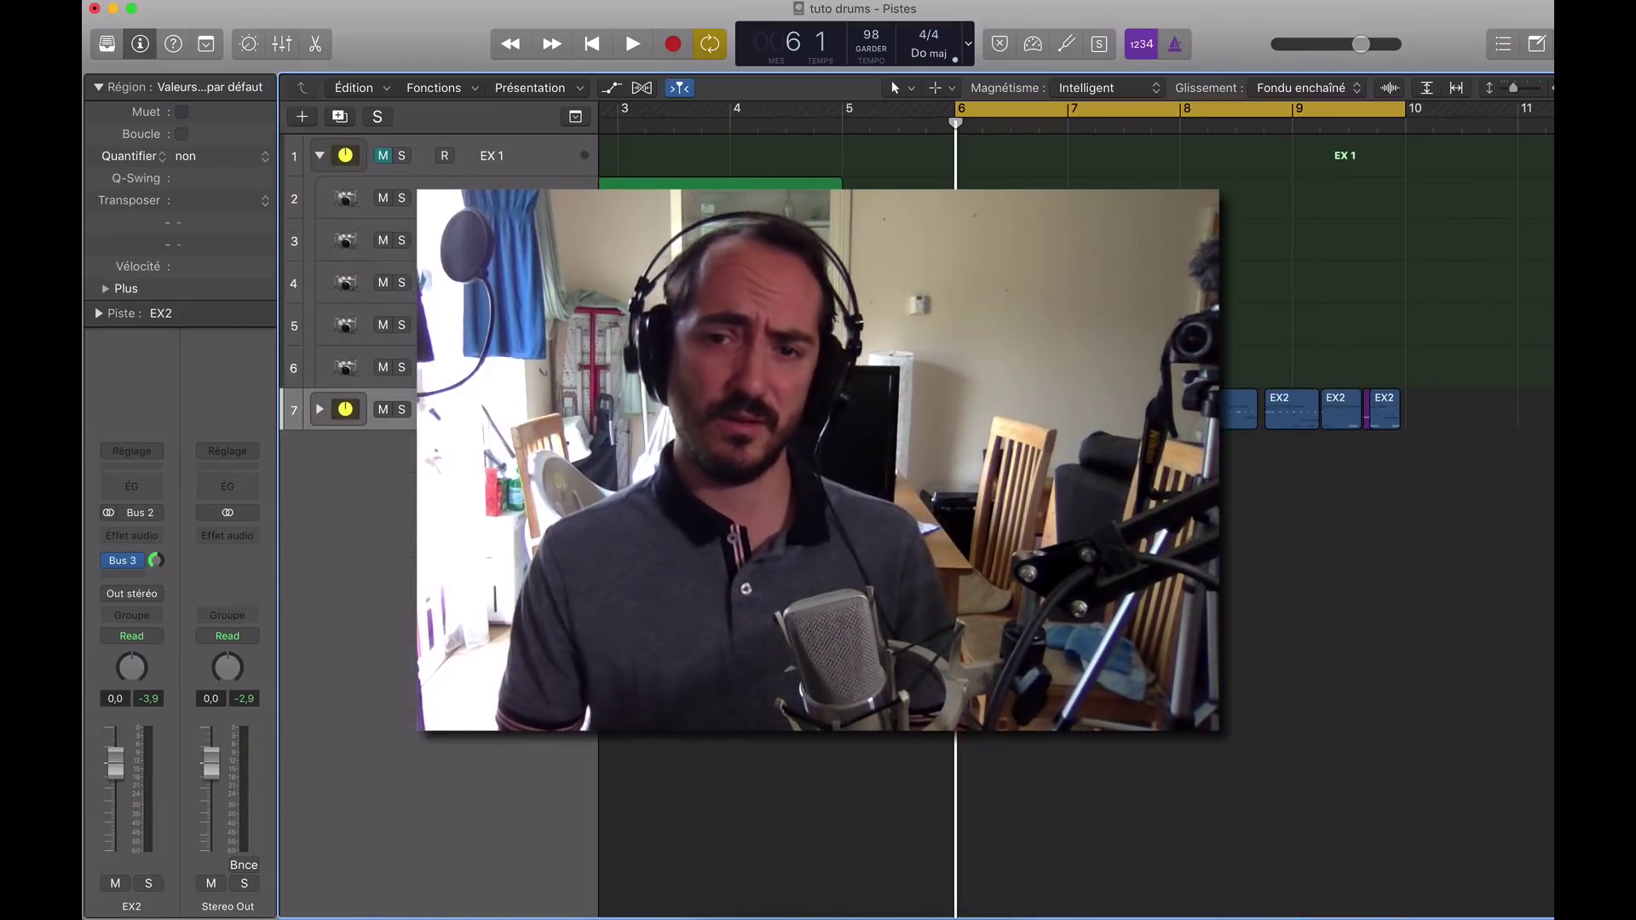
pyautogui.click(1173, 4)
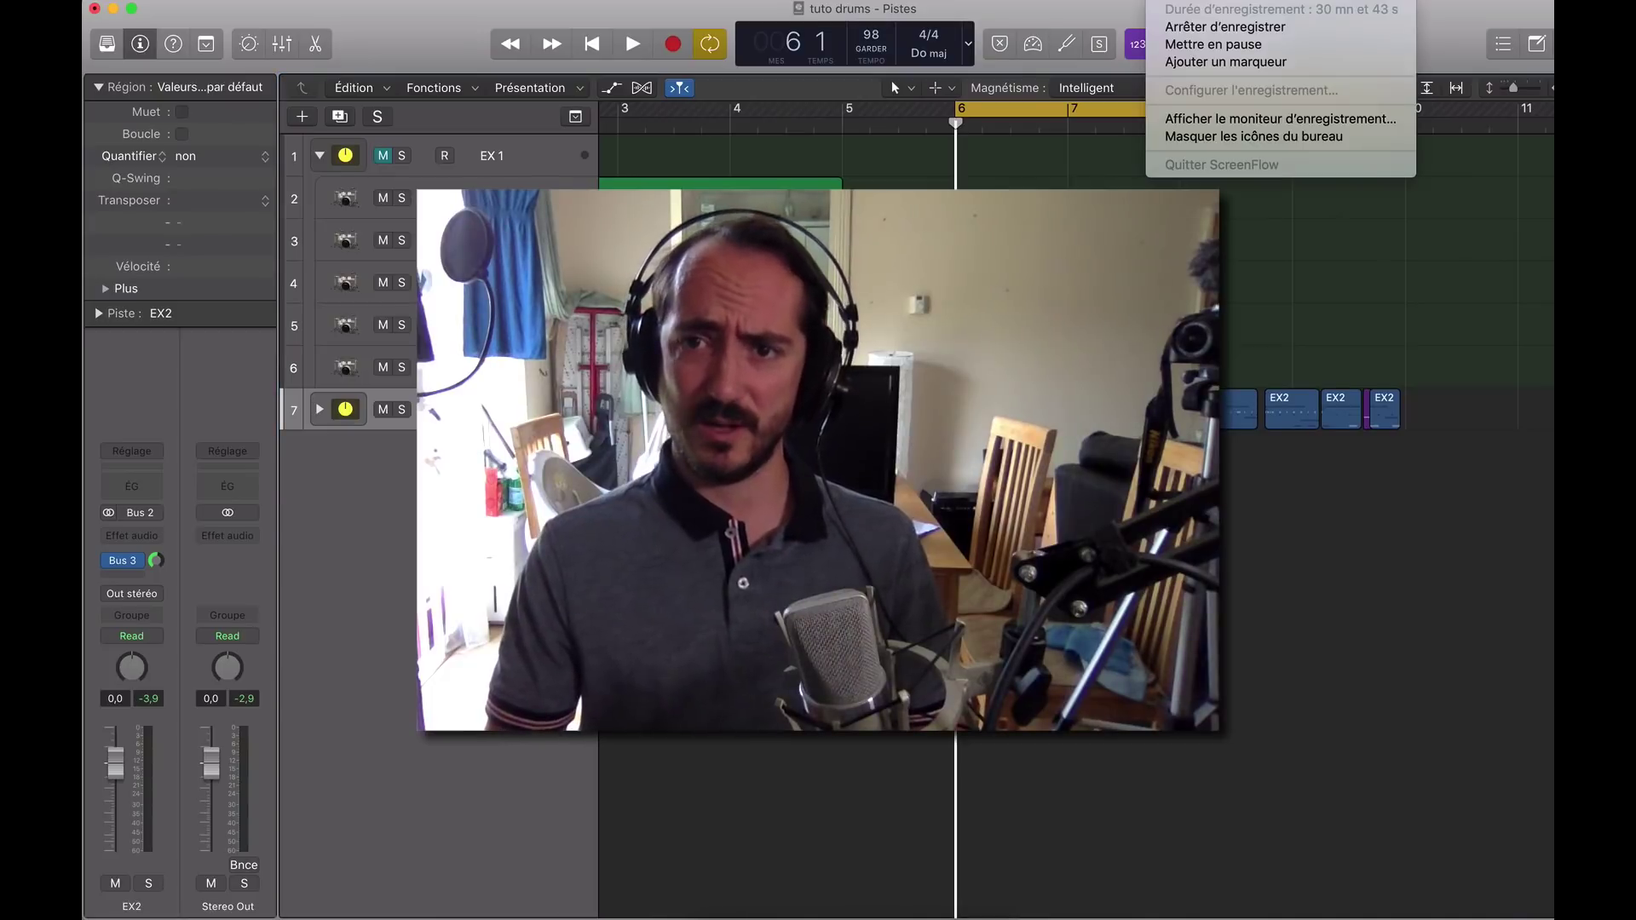
pyautogui.press('Escape')
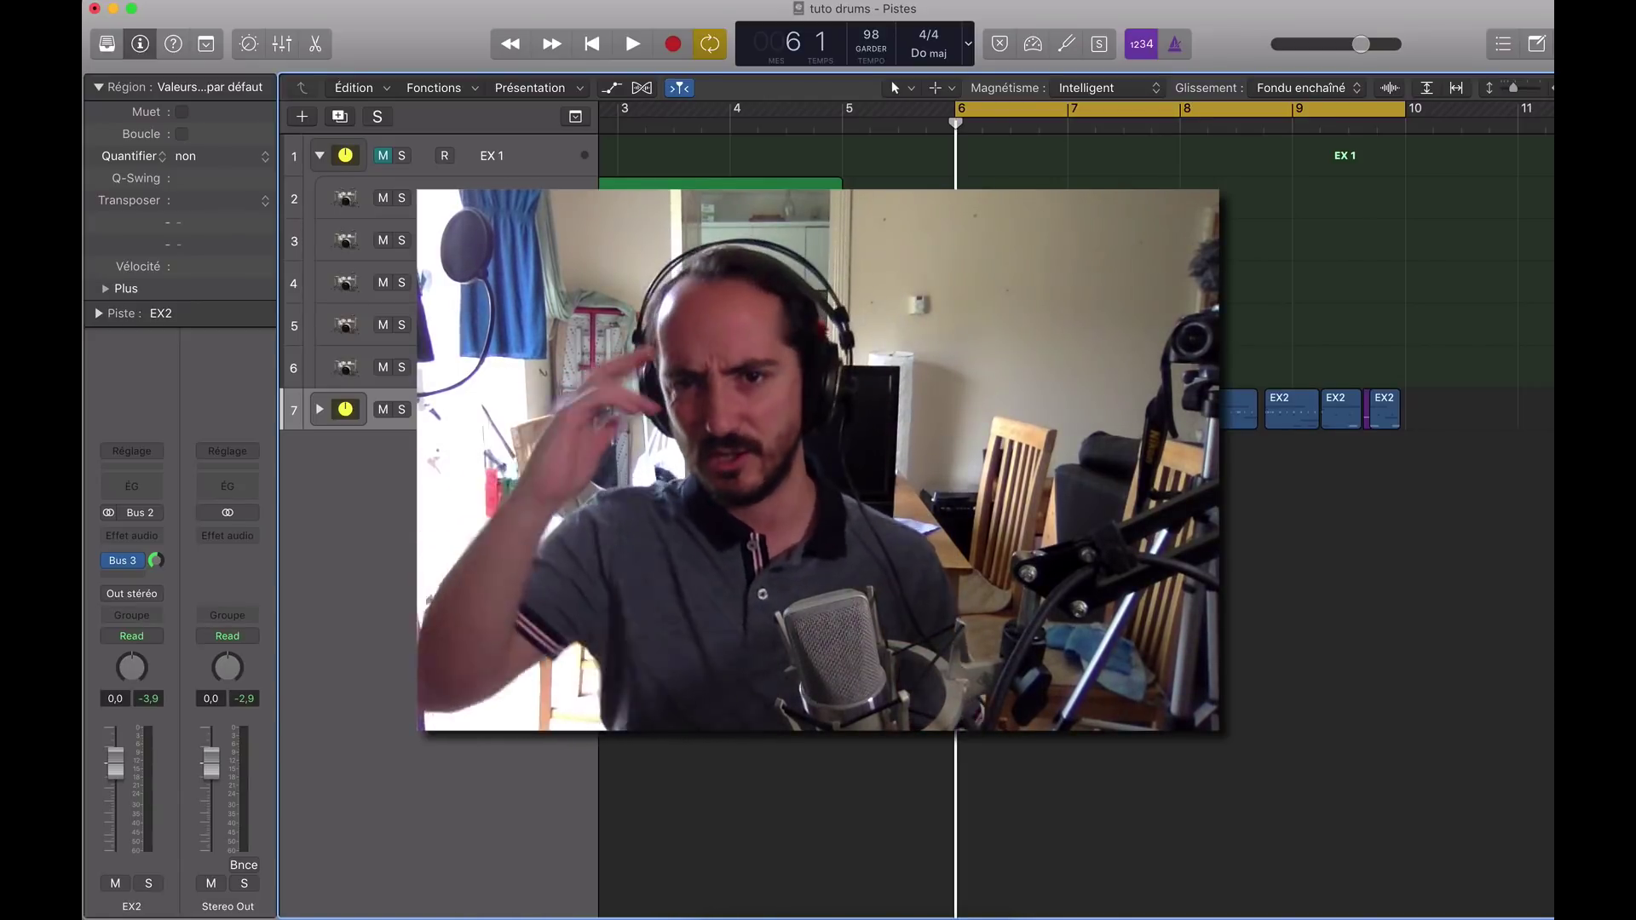
pyautogui.press('space')
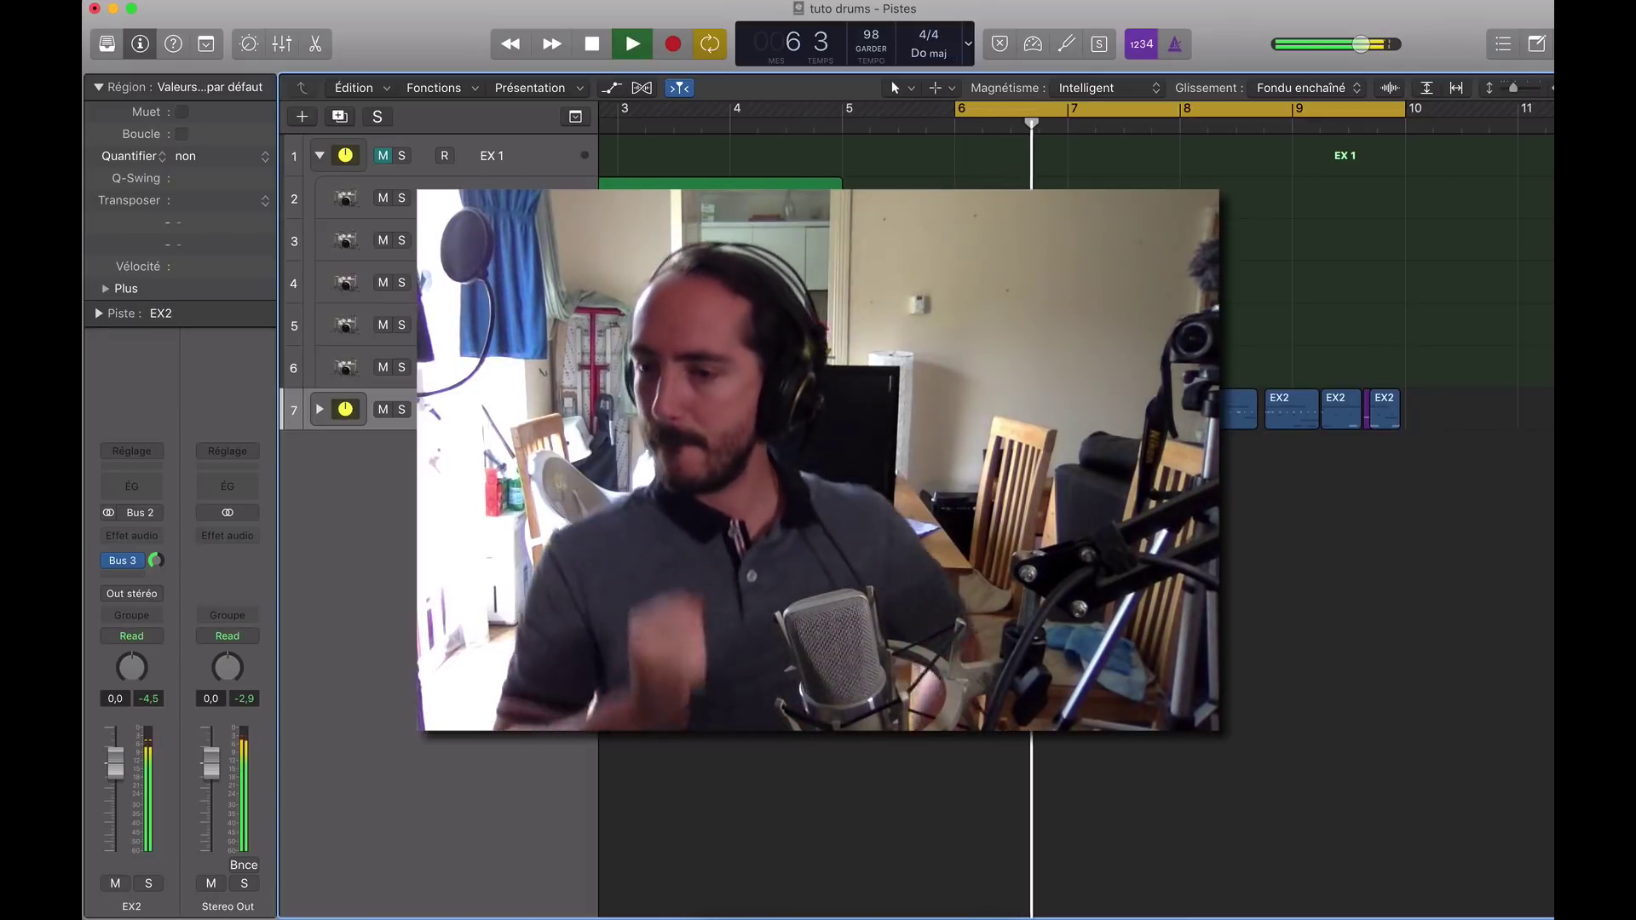